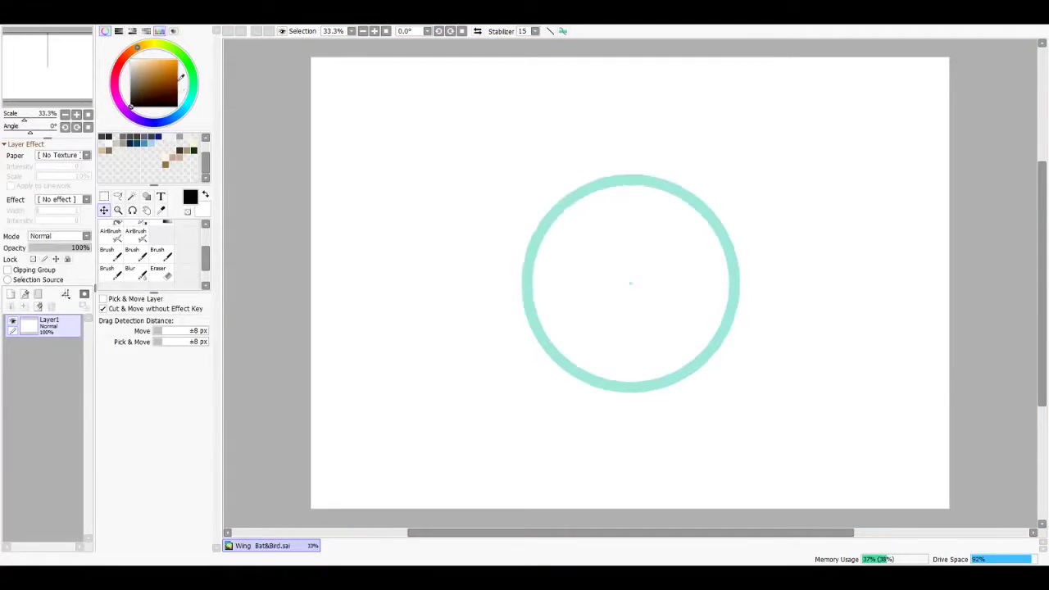
Step: Shrink the ellipse ruler to a small head-sized circle, place it in the canvas's upper left area, and ready the Brush at size 8
left_click_drag(519, 172, 562, 204)
key("Return")
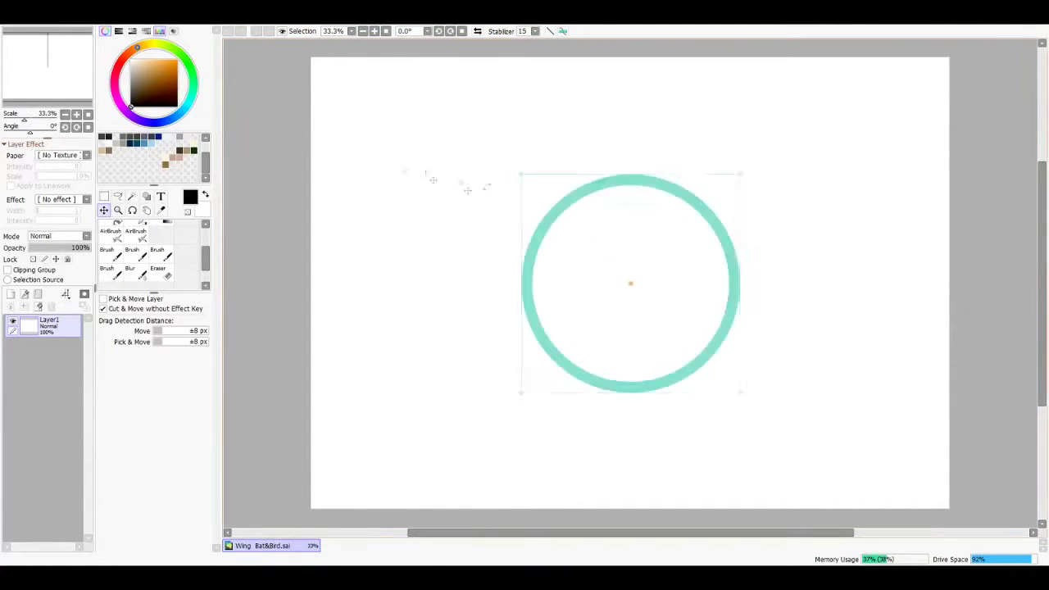
mouse_move(519, 173)
left_mouse_down()
mouse_move(635, 297)
mouse_move(622, 200)
mouse_move(510, 188)
left_mouse_up()
key("Return")
key("b")
left_click(108, 254)
left_click_drag(172, 316, 158, 315)
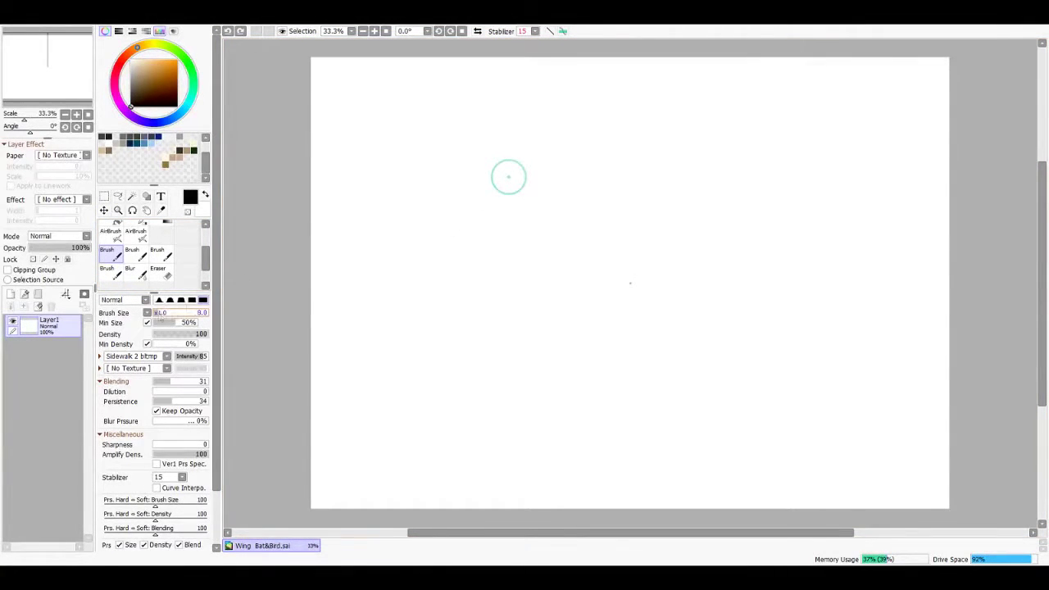
Step: Trace the head circle, then reshape the ellipse ruler into a tall oval placed directly beneath the head for the body
left_click_drag(508, 177, 508, 238)
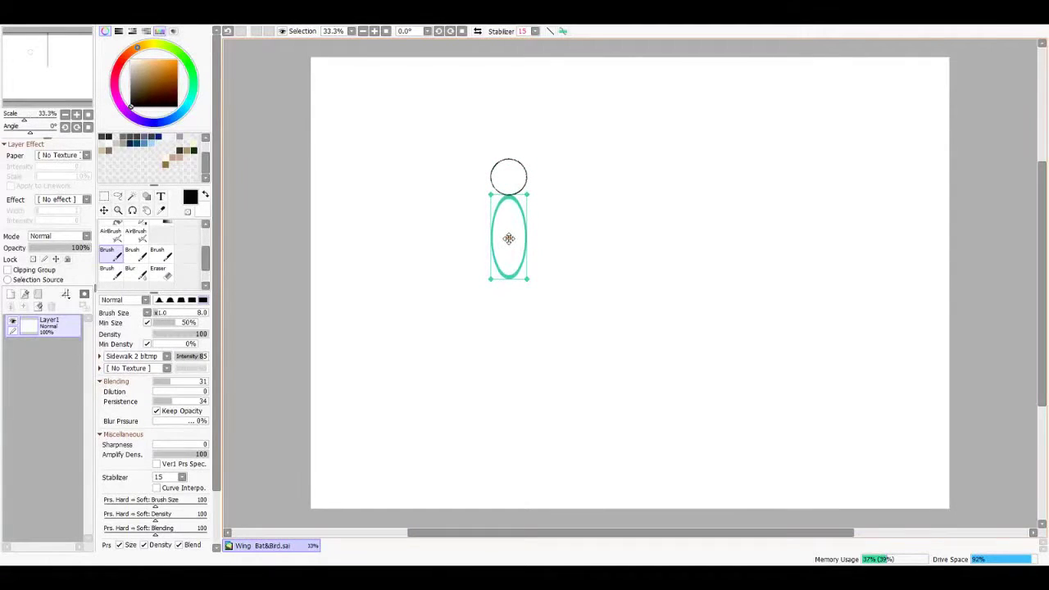
left_click_drag(489, 278, 483, 292)
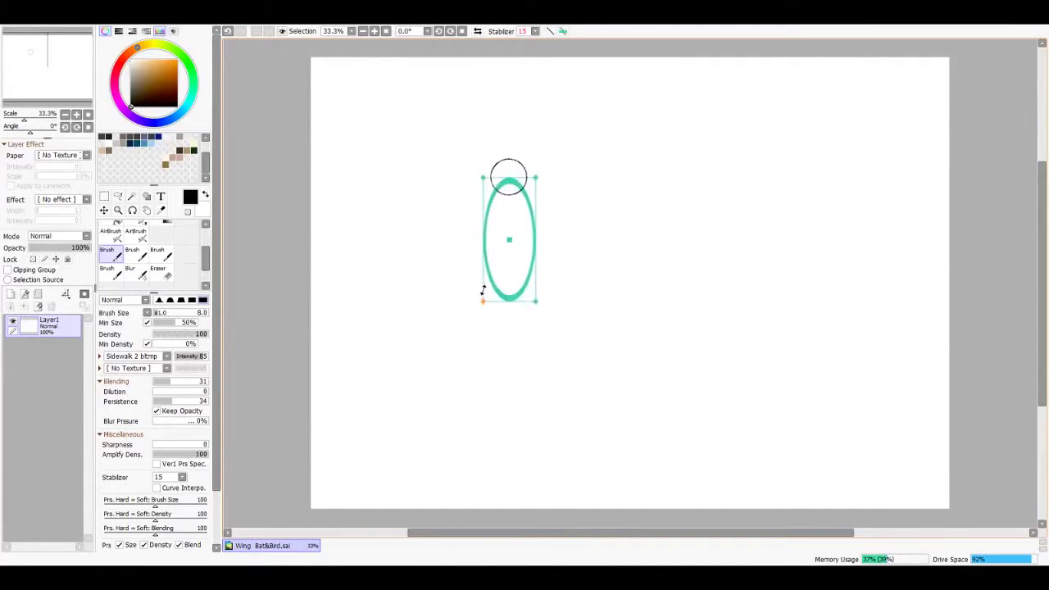
left_click_drag(509, 246, 509, 265)
key("Return")
Step: Draw two overlapping tall ovals below the head circle as the bird's upper and lower body, cleaning up stray marks
key("ctrl+t")
left_click_drag(483, 196, 484, 201)
left_click_drag(509, 245, 513, 328)
key("Return")
key("ctrl+z")
key("e")
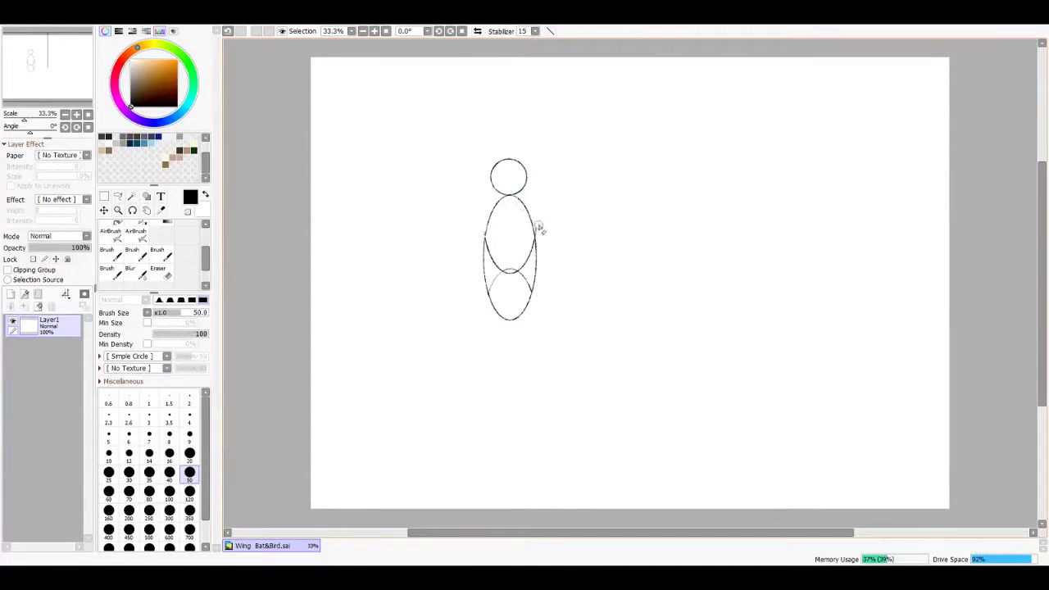
key("b")
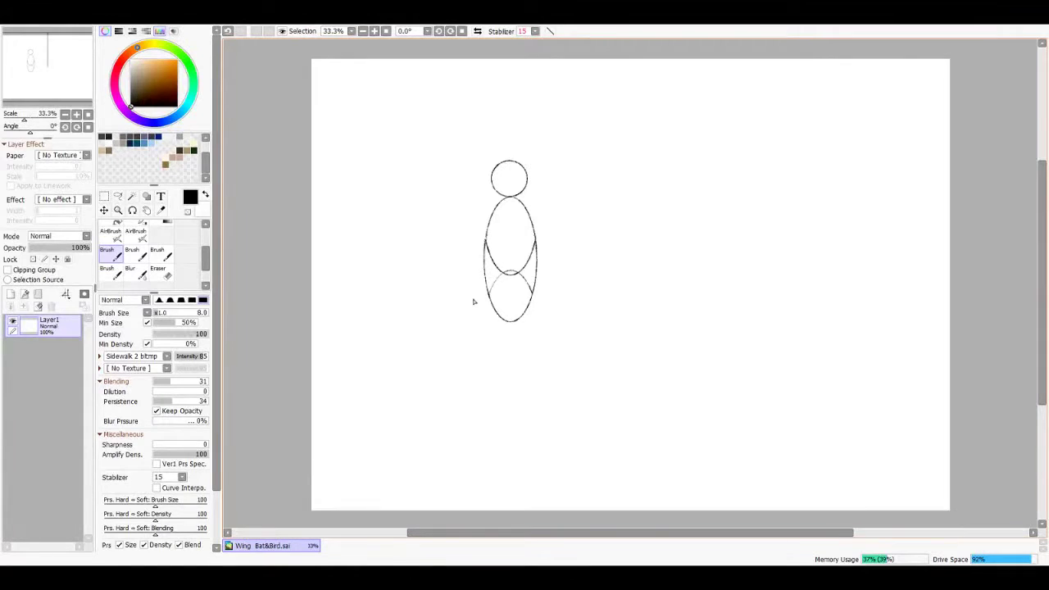
Step: Use the straight-line ruler to draw a horizontal guide across the upper body and a vertical guide through the figure's center, then hide the ruler
key("ctrl+r")
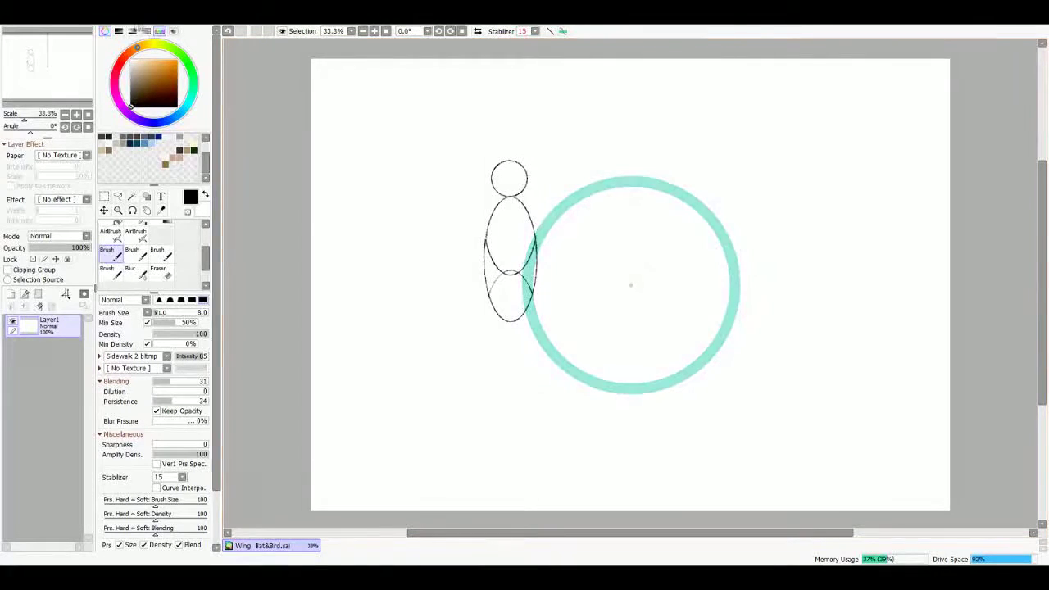
key("ctrl+r")
left_click_drag(631, 285, 522, 303)
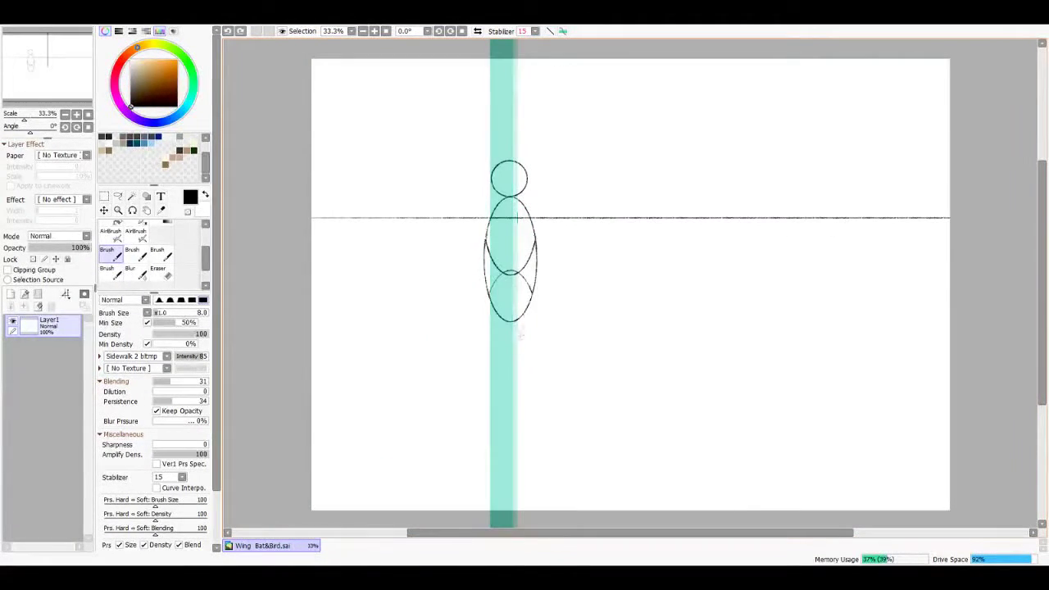
left_click_drag(510, 248, 503, 259)
mouse_move(508, 157)
left_mouse_down()
mouse_move(520, 554)
mouse_move(510, 33)
left_mouse_up()
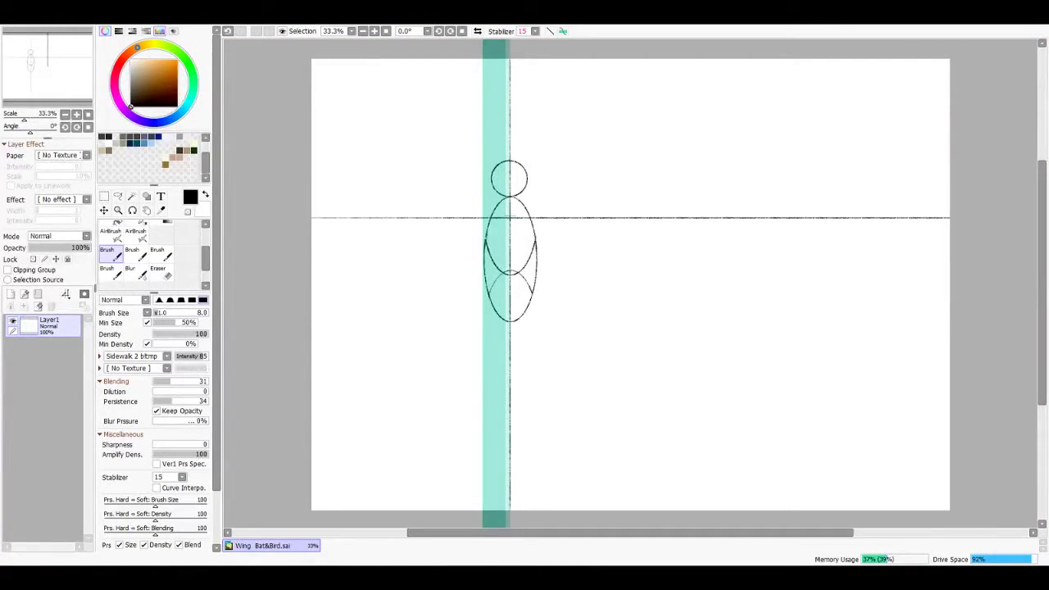
key("ctrl+r")
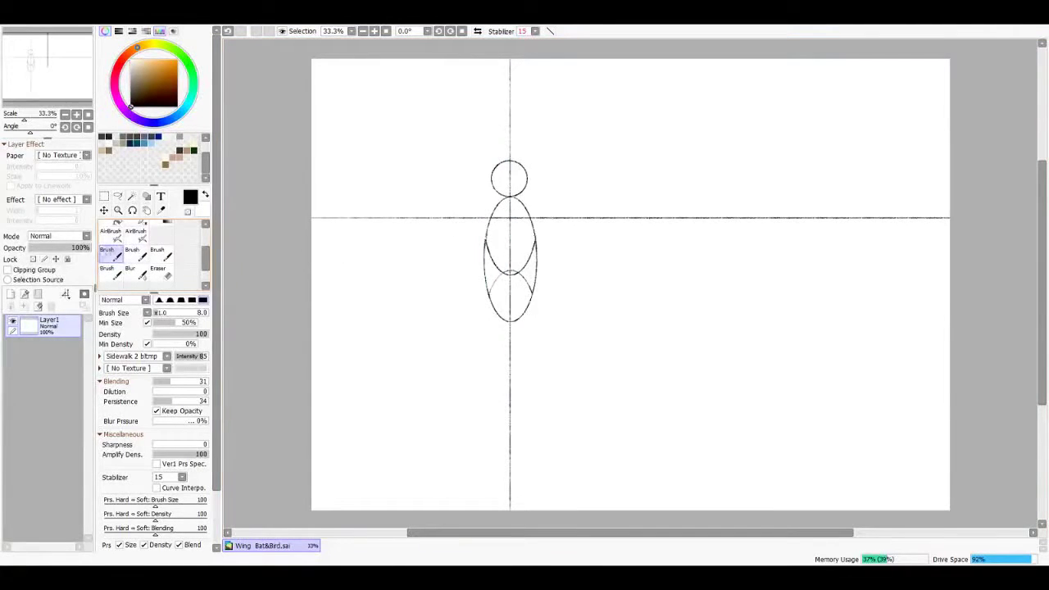
Step: Lower the guide layer's opacity to 22% and add a new layer above it for the skeleton sketch
left_click_drag(87, 247, 42, 248)
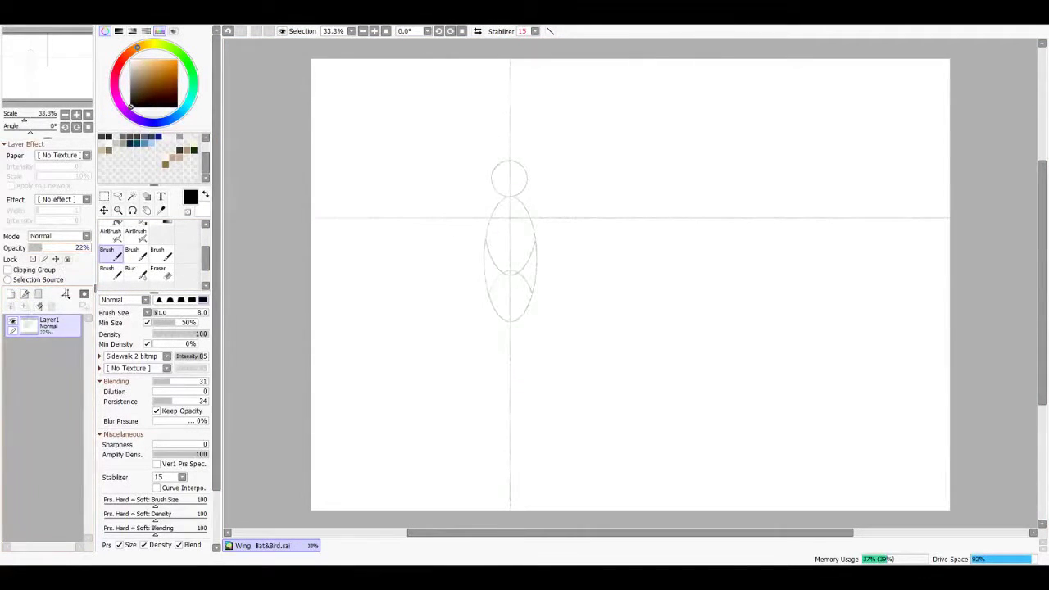
left_click(11, 294)
scroll(531, 219, "up", 3)
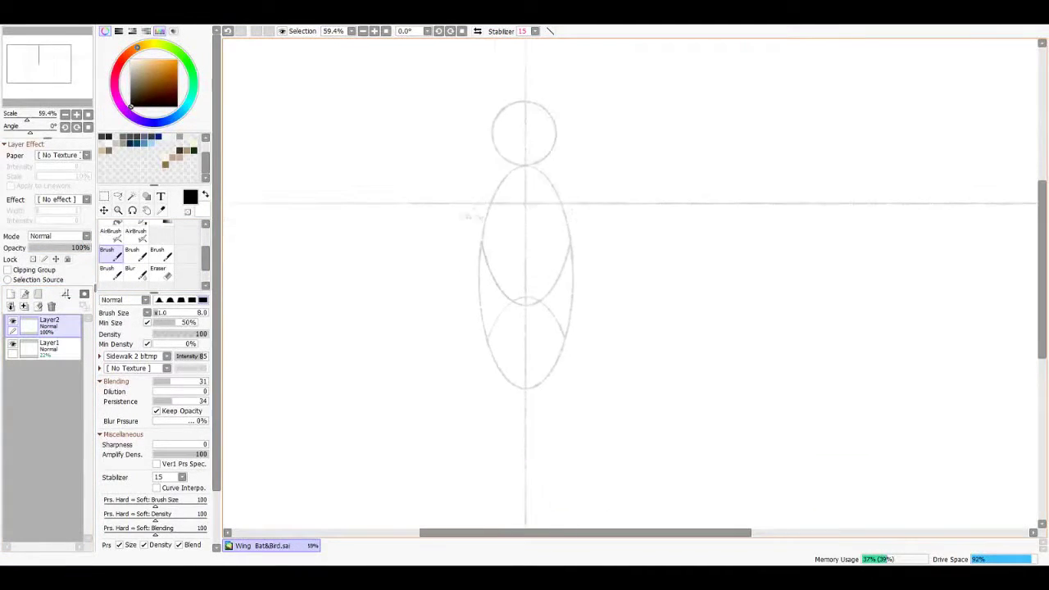
Step: Sketch the bird's head with a pointed beak, the neck sides and a spine line down the center guide
mouse_move(515, 104)
left_mouse_down()
mouse_move(529, 140)
mouse_move(506, 136)
mouse_move(530, 137)
mouse_move(486, 160)
mouse_move(485, 197)
left_mouse_up()
left_click_drag(530, 137, 542, 213)
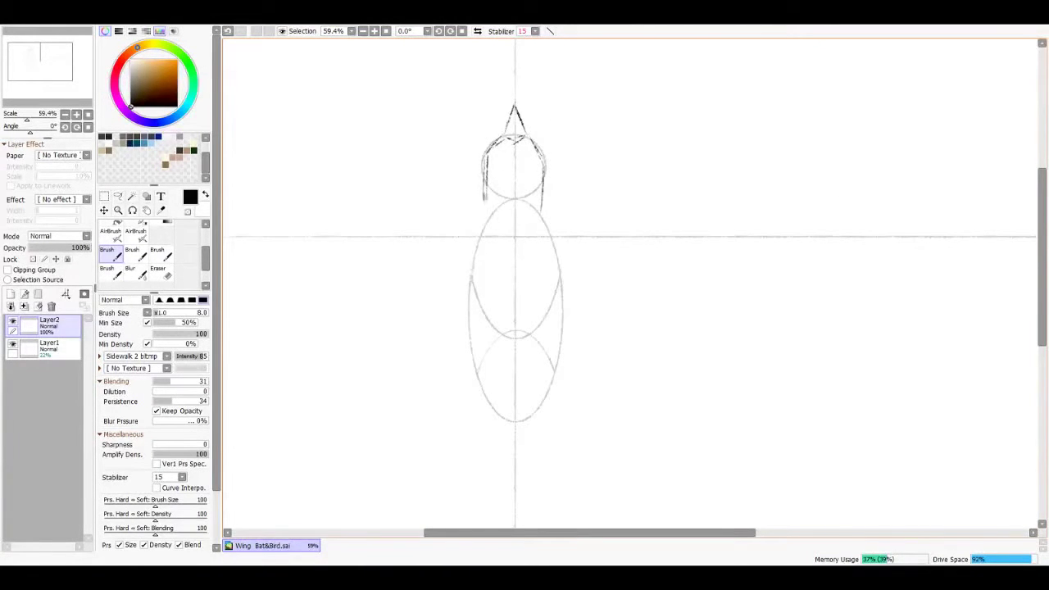
mouse_move(480, 182)
left_mouse_down()
mouse_move(541, 206)
mouse_move(483, 233)
mouse_move(526, 216)
left_mouse_up()
left_click_drag(525, 164, 524, 276)
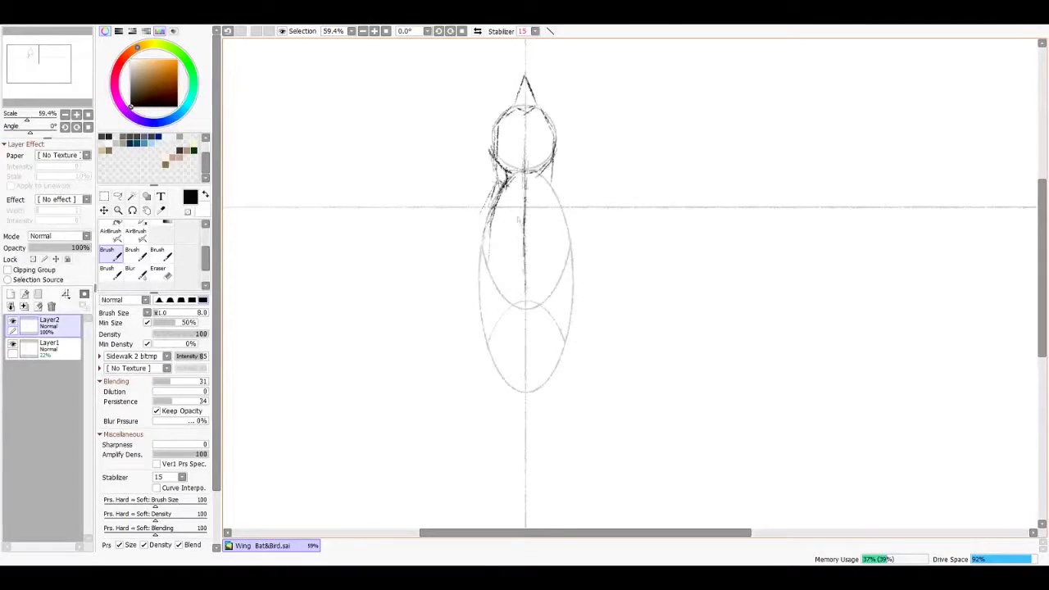
Step: Sketch the ribcage outline with curved cross lines and a small circular shoulder joint on each side
mouse_move(491, 213)
left_mouse_down()
mouse_move(559, 210)
mouse_move(525, 307)
mouse_move(540, 310)
mouse_move(549, 190)
mouse_move(544, 225)
left_mouse_up()
mouse_move(501, 261)
left_mouse_down()
mouse_move(562, 254)
mouse_move(553, 276)
left_mouse_up()
left_click_drag(560, 205, 564, 210)
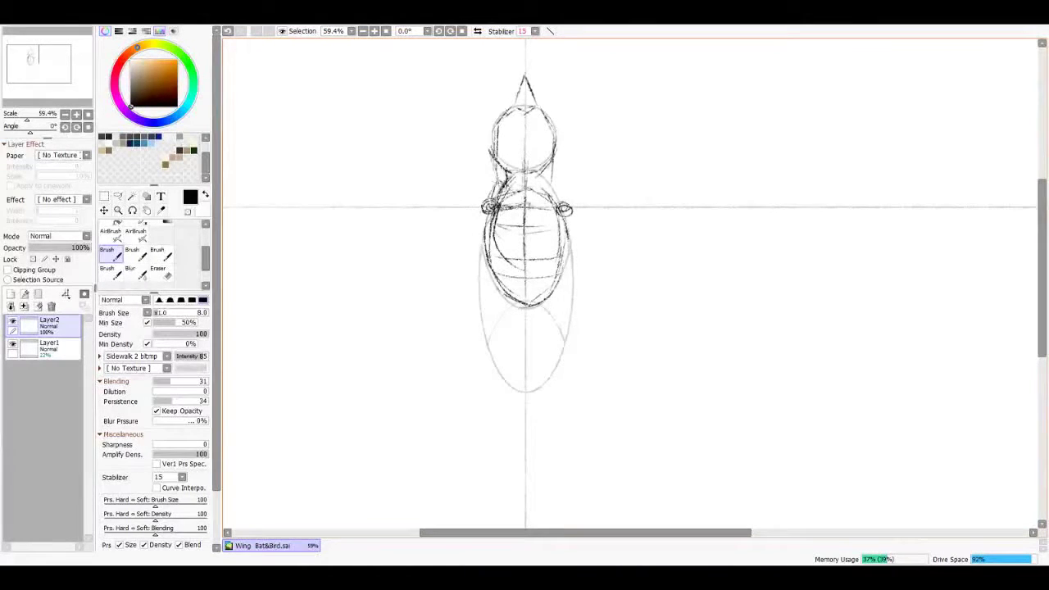
Step: Erase both shoulder joints and redraw them closer to the spine, inside the top of the ribcage
key("e")
mouse_move(574, 206)
left_mouse_down()
mouse_move(552, 192)
mouse_move(511, 200)
mouse_move(549, 199)
left_mouse_up()
key("b")
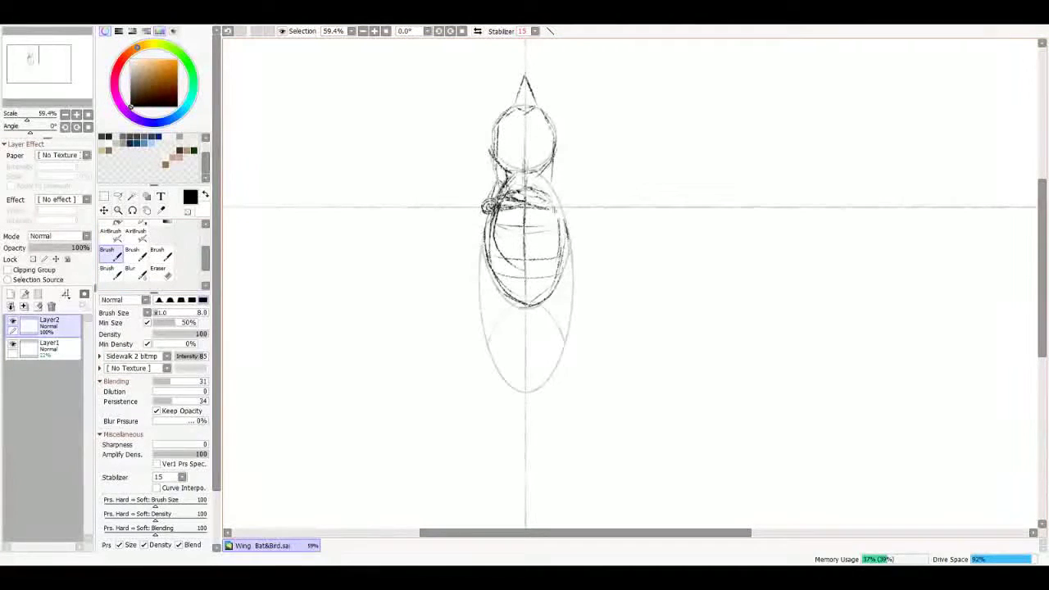
key("e")
left_click_drag(483, 208, 496, 199)
key("b")
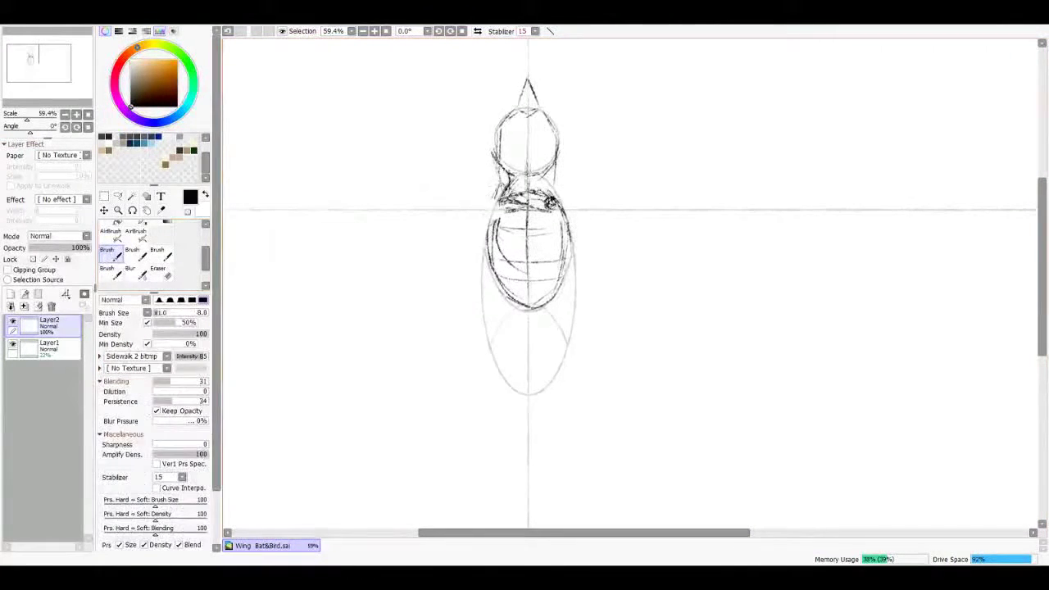
Step: Sketch both outstretched wing skeletons from the shoulders, with circles for elbows and wrists and curved hand bones at the tips
left_click_drag(441, 220, 434, 222)
mouse_move(579, 211)
left_mouse_down()
mouse_move(608, 234)
mouse_move(746, 146)
mouse_move(727, 161)
mouse_move(791, 157)
left_mouse_up()
mouse_move(494, 218)
left_mouse_down()
mouse_move(405, 162)
mouse_move(304, 191)
left_mouse_up()
key("ctrl+z")
mouse_move(379, 164)
left_mouse_down()
mouse_move(283, 203)
mouse_move(383, 165)
left_mouse_up()
key("ctrl+z")
mouse_move(770, 158)
left_mouse_down()
mouse_move(842, 175)
mouse_move(880, 203)
left_mouse_up()
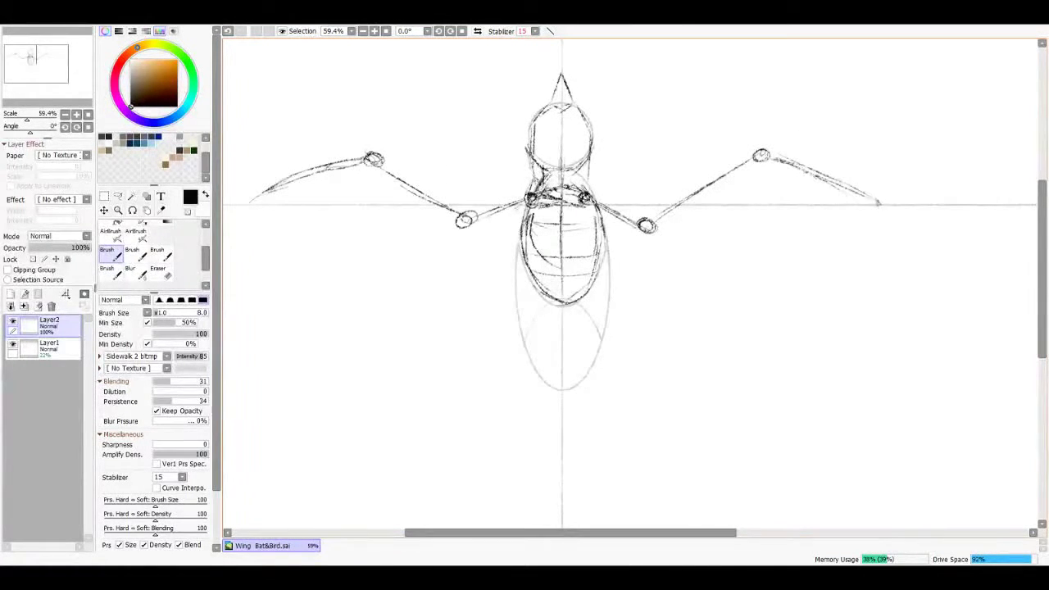
left_click_drag(770, 157, 885, 211)
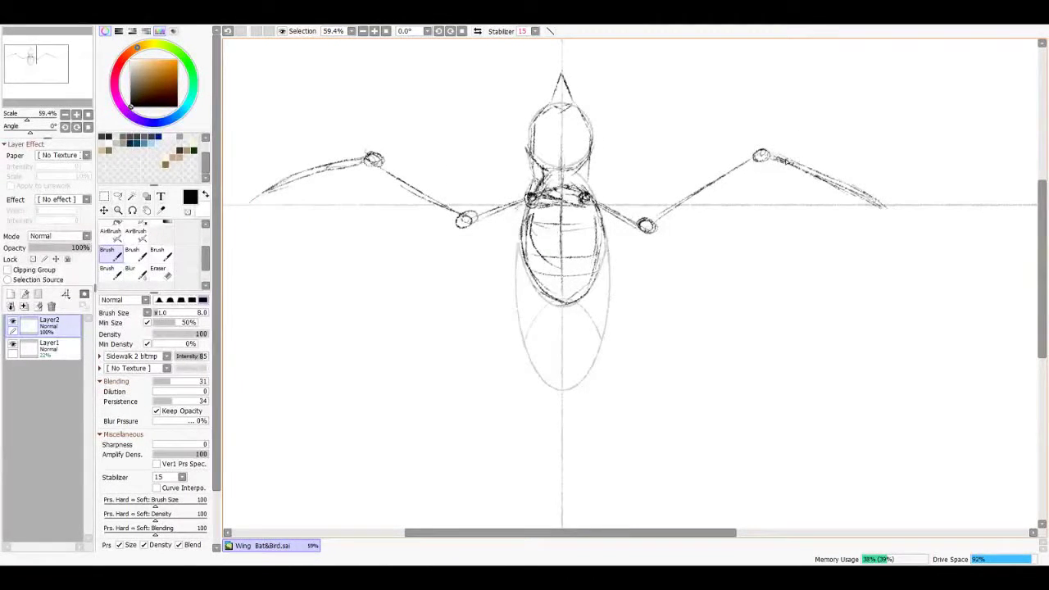
Step: Sketch the flanks and the lower spine below the ribcage
scroll(631, 286, "down", 1)
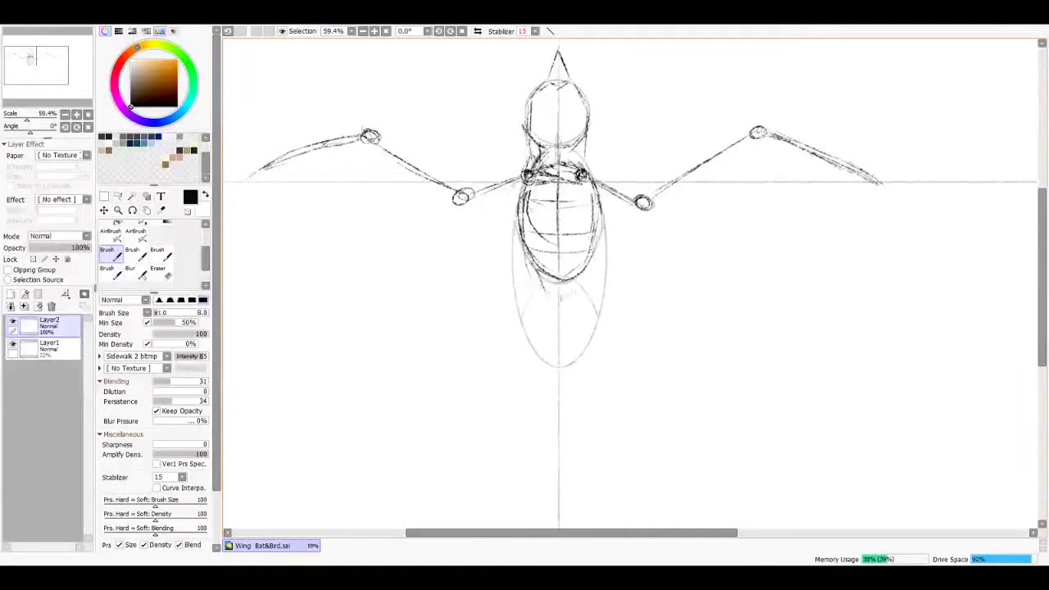
left_click_drag(541, 285, 543, 326)
left_click_drag(583, 278, 569, 336)
left_click_drag(530, 288, 542, 301)
left_click_drag(577, 285, 590, 300)
left_click_drag(563, 264, 565, 328)
mouse_move(541, 287)
left_mouse_down()
mouse_move(577, 331)
mouse_move(568, 341)
mouse_move(558, 307)
mouse_move(545, 327)
mouse_move(541, 316)
left_mouse_up()
Step: Sketch the pelvis with two circular hip joints and the flared sides of the tail below it
scroll(631, 286, "down", 2)
left_click_drag(537, 209, 530, 236)
left_click_drag(525, 168, 524, 234)
mouse_move(549, 264)
left_mouse_down()
mouse_move(525, 392)
mouse_move(583, 389)
left_mouse_up()
left_click_drag(587, 290, 603, 360)
left_click_drag(590, 320, 605, 392)
scroll(630, 286, "up", 3)
left_click_drag(557, 173, 512, 207)
left_click_drag(573, 304, 586, 367)
left_click_drag(575, 330, 583, 380)
left_click_drag(585, 290, 591, 348)
left_click_drag(593, 264, 585, 341)
left_click_drag(578, 297, 583, 405)
left_click_drag(581, 361, 589, 442)
scroll(537, 259, "up", 3)
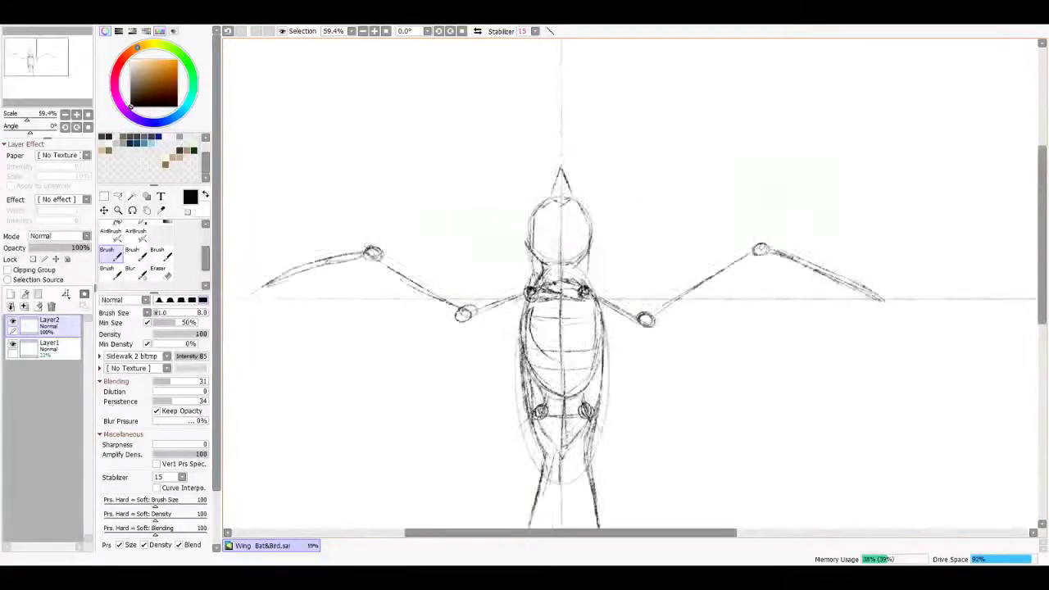
Step: Reinforce the curved edge that closes the end of the tail
scroll(537, 259, "down", 5)
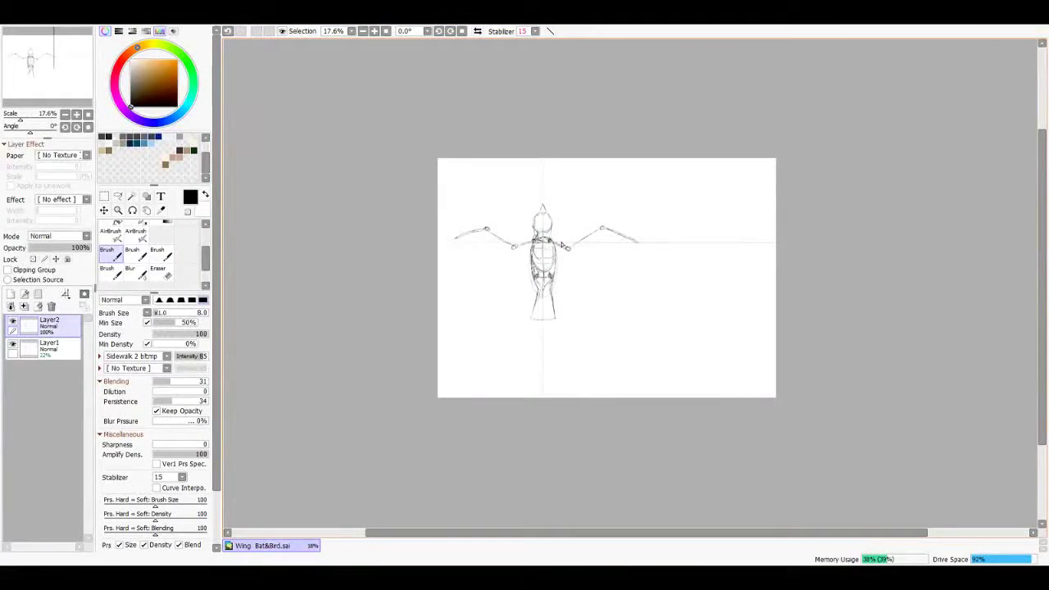
scroll(564, 246, "up", 3)
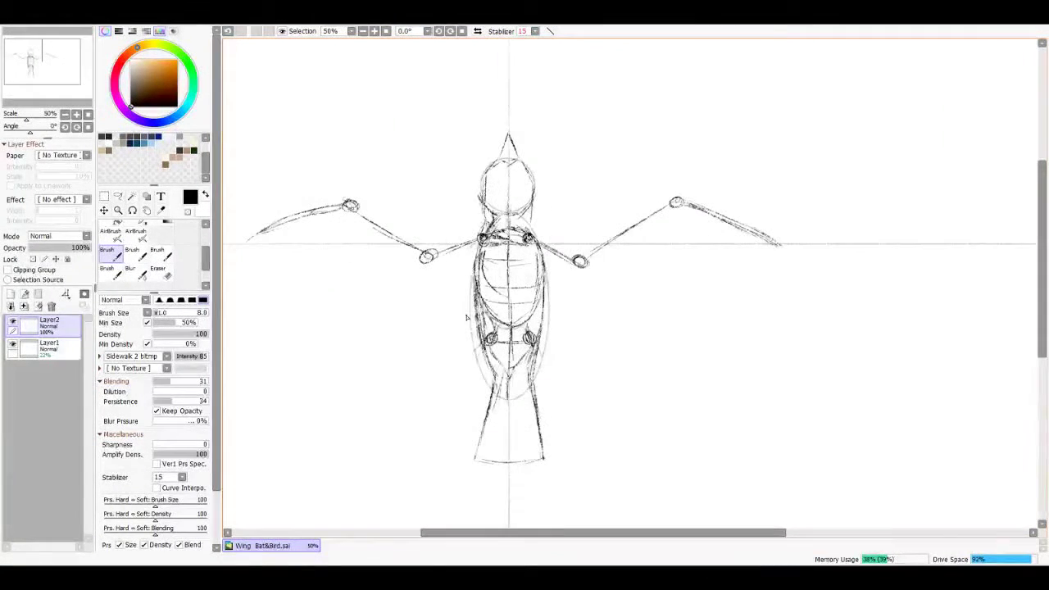
left_click_drag(466, 317, 450, 261)
left_click_drag(476, 405, 604, 447)
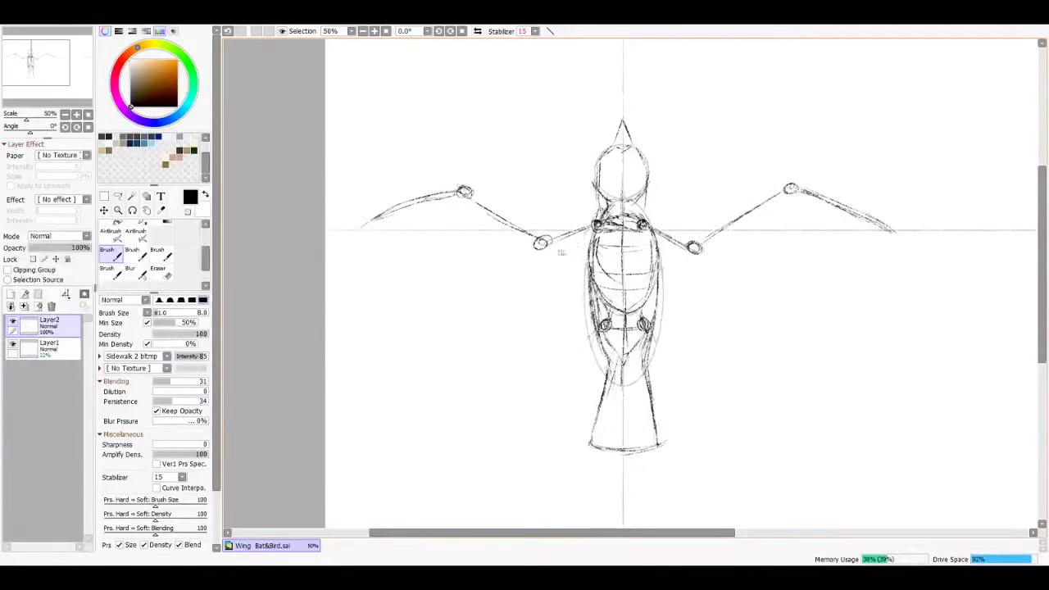
Step: Sketch alternative elbow joints along an arc toward the body on both sides, linking them to the shoulders with upper-arm lines
key("ctrl+z")
key("ctrl+z")
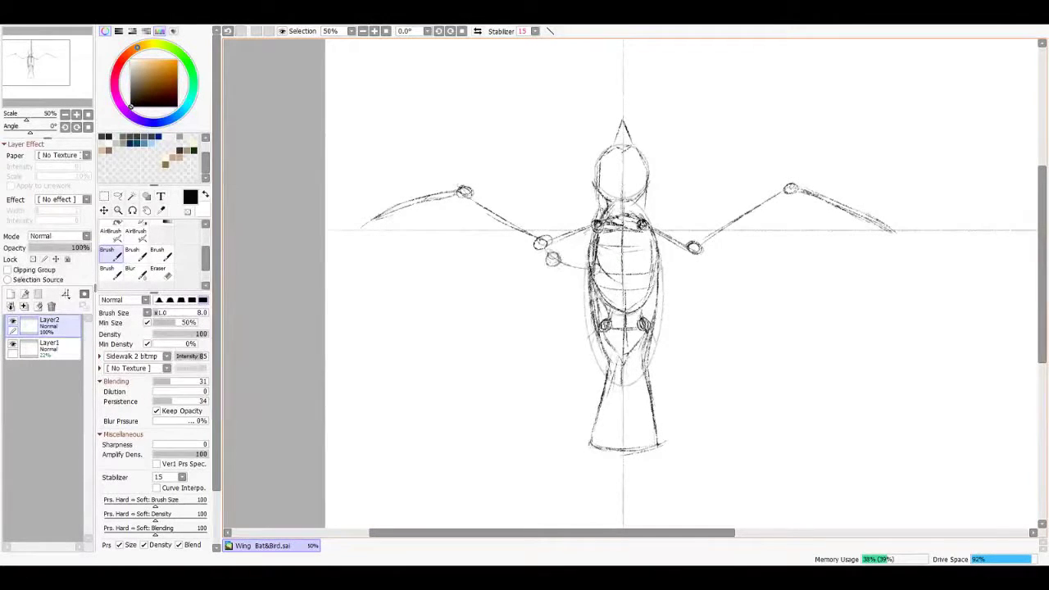
left_click_drag(695, 254, 642, 279)
mouse_move(655, 232)
left_mouse_down()
mouse_move(669, 276)
mouse_move(682, 272)
left_mouse_up()
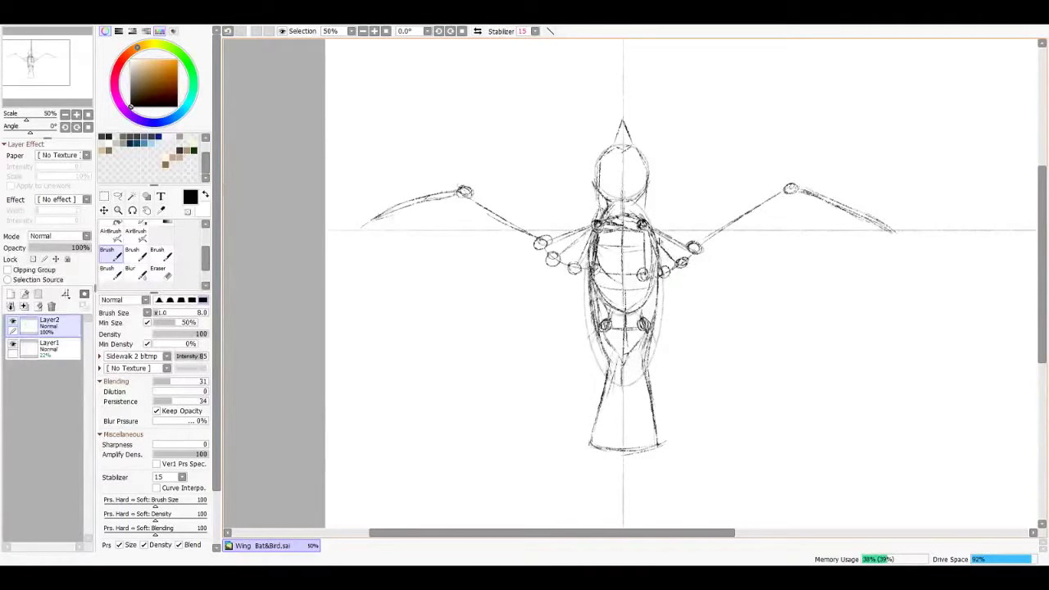
left_click_drag(623, 287, 600, 281)
left_click_drag(633, 223, 621, 282)
left_click_drag(623, 287, 636, 279)
left_click_drag(580, 215, 542, 236)
left_click_drag(551, 233, 534, 243)
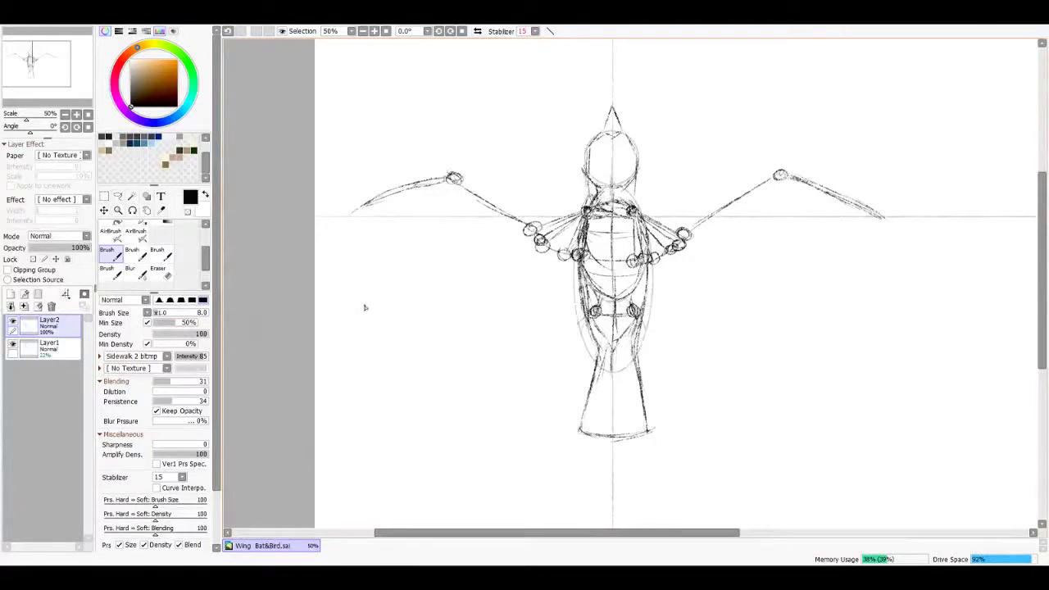
Step: Fade the bird skeleton layer by lowering its opacity and add a new layer above it
left_click_drag(82, 248, 49, 247)
left_click(11, 293)
left_click_drag(492, 246, 486, 277)
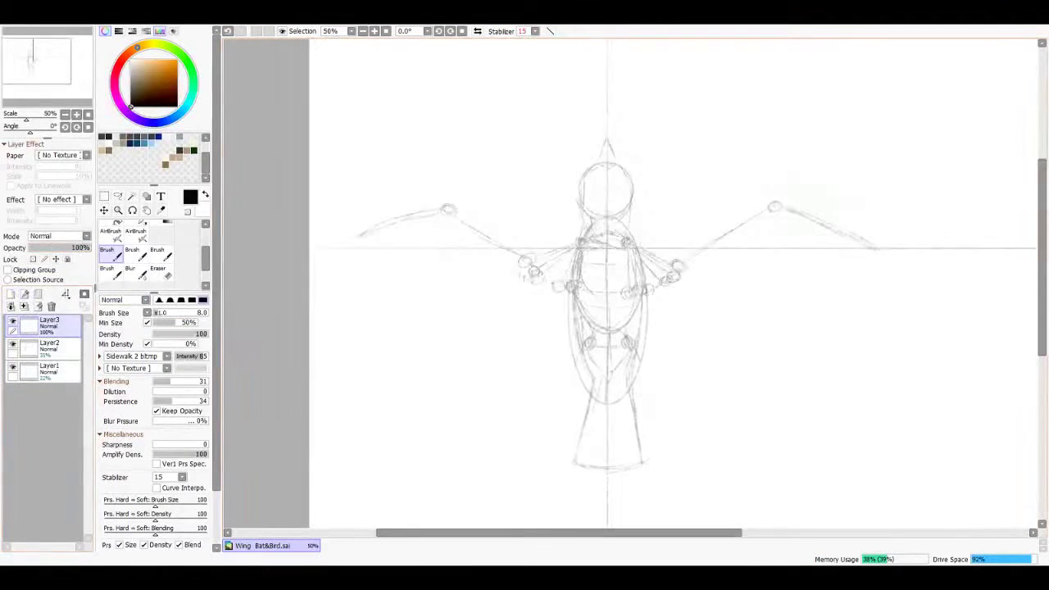
Step: Sketch a second, slightly folded wing pose on both sides, with wrists closer to the body and elbows shifted lower
left_click_drag(464, 202, 534, 275)
left_click_drag(623, 328, 613, 335)
mouse_move(718, 218)
left_mouse_down()
mouse_move(692, 269)
mouse_move(735, 205)
mouse_move(841, 240)
left_mouse_up()
left_click_drag(574, 246, 628, 238)
left_click_drag(516, 203, 403, 240)
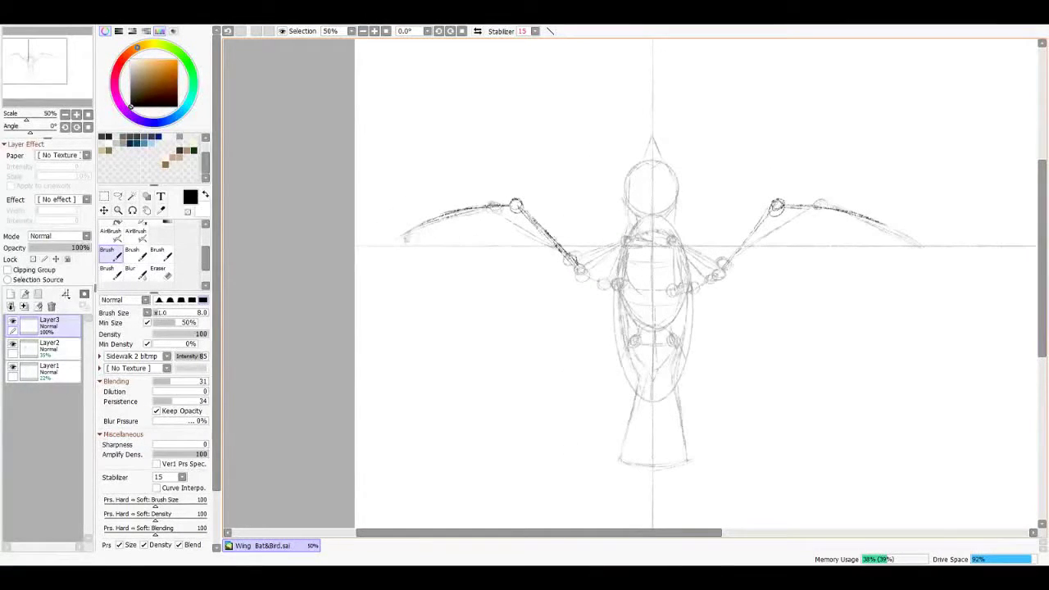
left_click_drag(578, 263, 624, 242)
left_click_drag(672, 244, 717, 275)
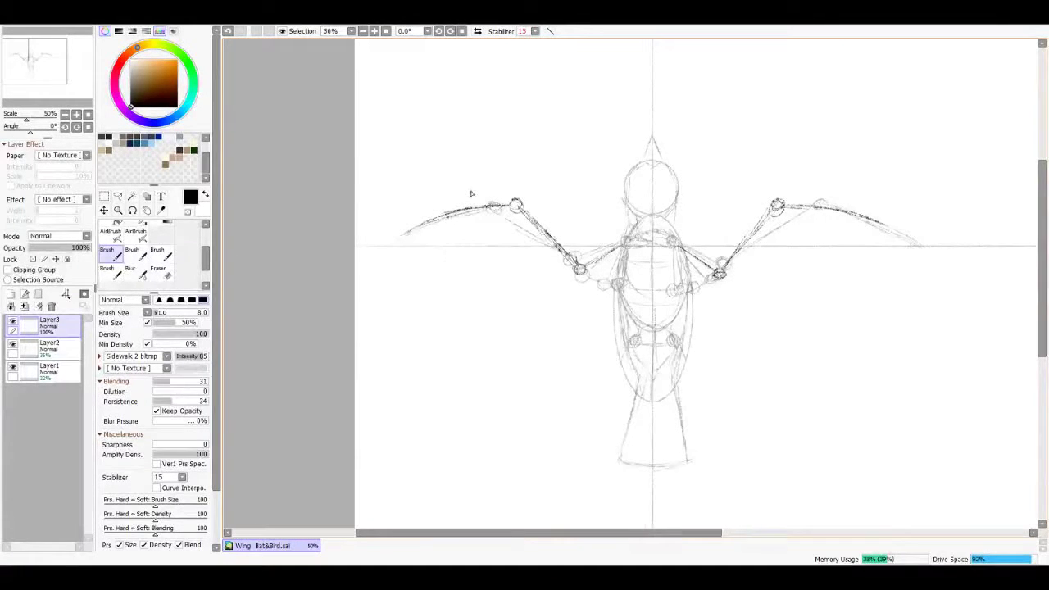
Step: Add a new layer, lower Layer3's opacity to 36%, and make Layer4 active
left_click(11, 293)
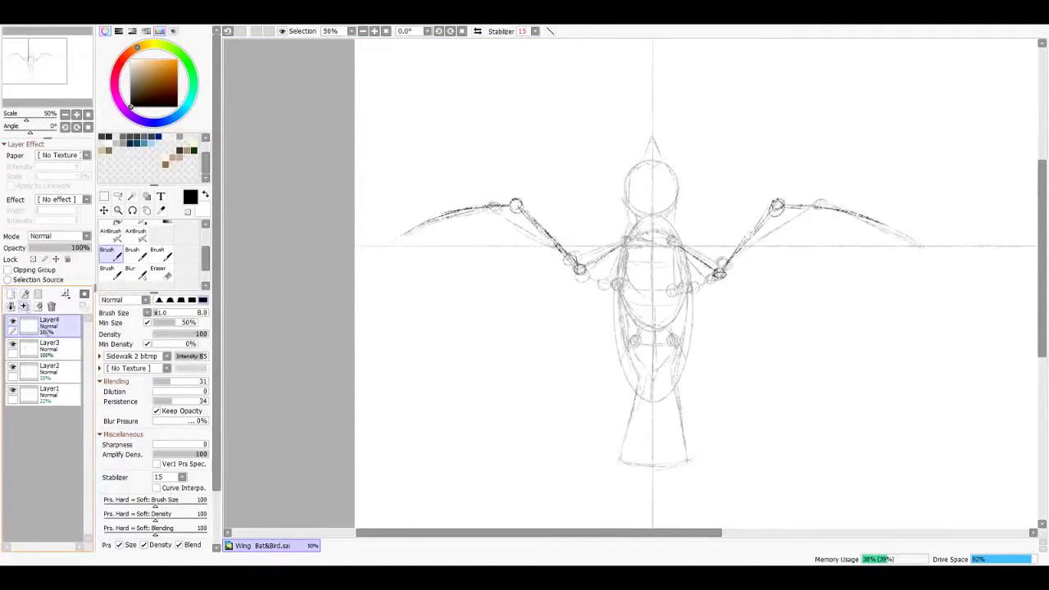
left_click(49, 346)
left_click_drag(89, 248, 51, 248)
left_click(50, 323)
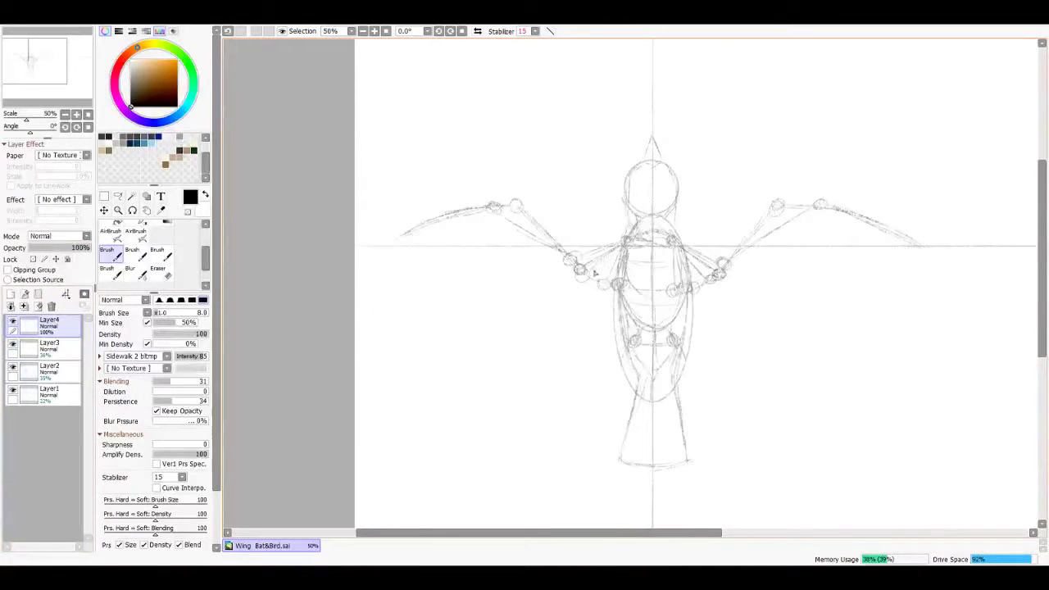
Step: Sketch a third, more folded wing pose on both sides, with the wrists further inward and the hand bones curving down
mouse_move(583, 274)
left_mouse_down()
mouse_move(633, 242)
mouse_move(712, 265)
mouse_move(685, 254)
left_mouse_up()
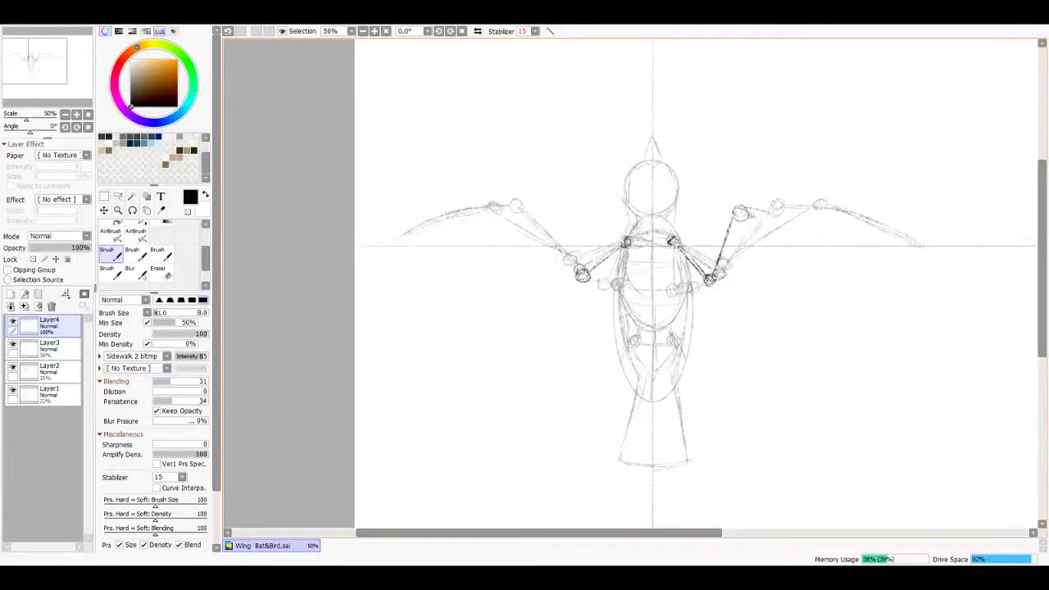
left_click_drag(741, 212, 883, 278)
mouse_move(551, 216)
left_mouse_down()
mouse_move(576, 260)
mouse_move(550, 219)
mouse_move(492, 223)
mouse_move(469, 251)
left_mouse_up()
key("ctrl+z")
mouse_move(540, 215)
left_mouse_down()
mouse_move(447, 241)
mouse_move(416, 268)
left_mouse_up()
mouse_move(553, 213)
left_mouse_down()
mouse_move(467, 236)
mouse_move(557, 219)
left_mouse_up()
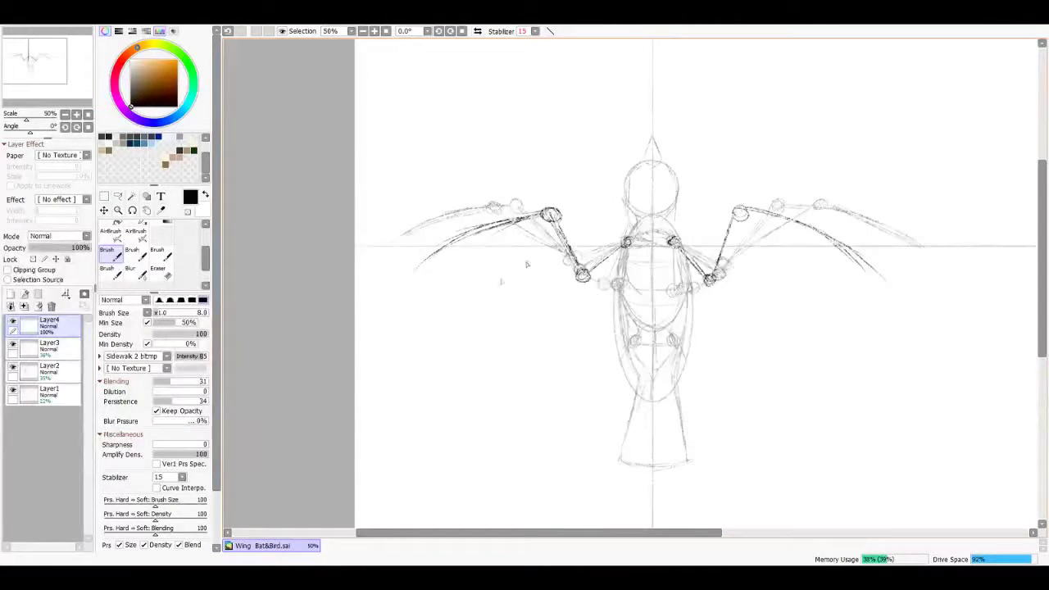
Step: Fade the third wing pose layer by lowering its opacity and add another new layer above it
left_click_drag(82, 247, 57, 247)
left_click(10, 293)
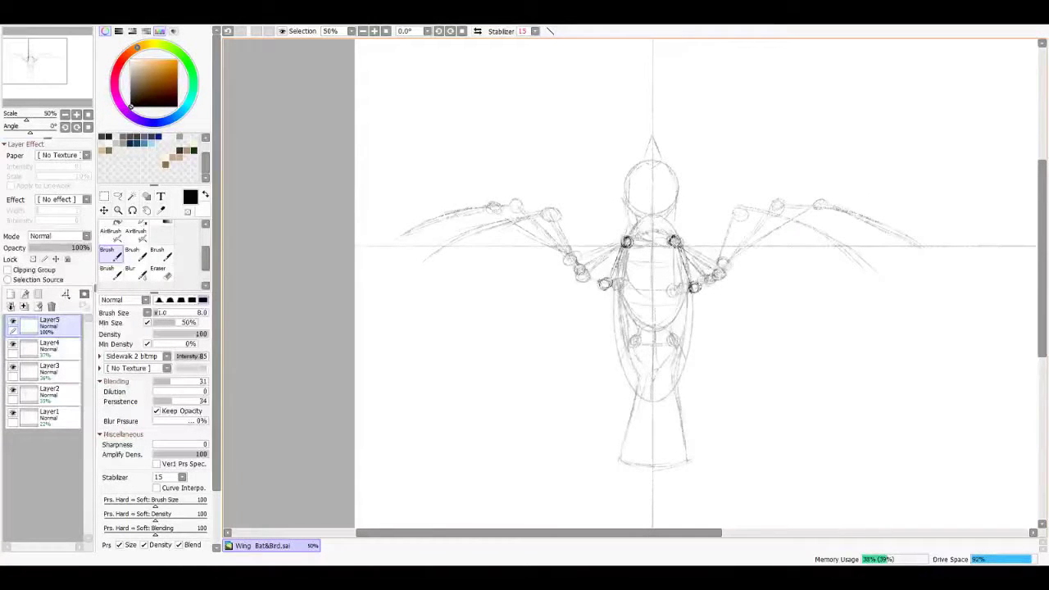
Step: Sketch a fourth, more folded wing pose on both sides, with wrists nearer the body and hand bones curving down beside it
left_click_drag(696, 283, 708, 213)
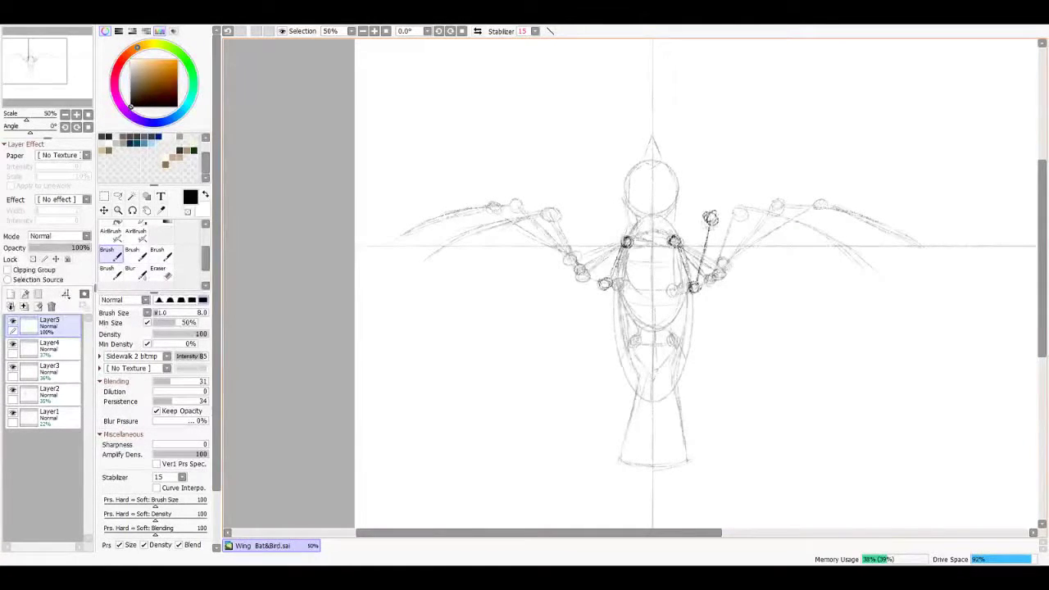
mouse_move(604, 281)
left_mouse_down()
mouse_move(594, 218)
mouse_move(541, 236)
mouse_move(471, 324)
left_mouse_up()
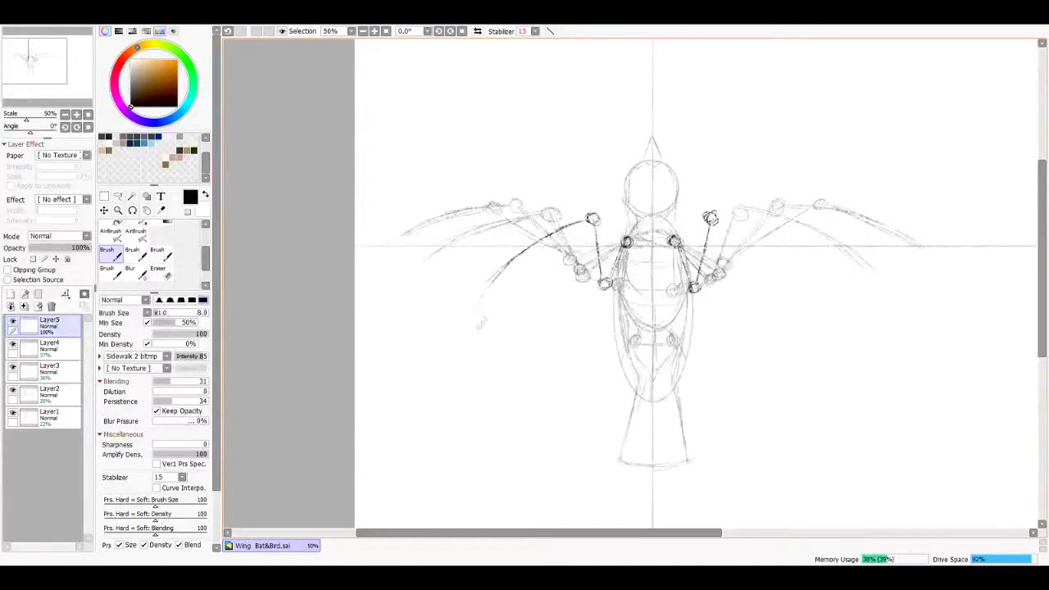
key("ctrl+z")
mouse_move(585, 219)
left_mouse_down()
mouse_move(528, 282)
mouse_move(488, 373)
left_mouse_up()
left_click_drag(711, 219, 775, 263)
key("ctrl+z")
mouse_move(711, 219)
left_mouse_down()
mouse_move(753, 250)
mouse_move(819, 341)
left_mouse_up()
key("ctrl+z")
Step: Fade Layer5 and sketch a fifth, tighter wing pose on a new layer, with elbows against the body and hand bones dropping steeply
left_click_drag(87, 247, 59, 247)
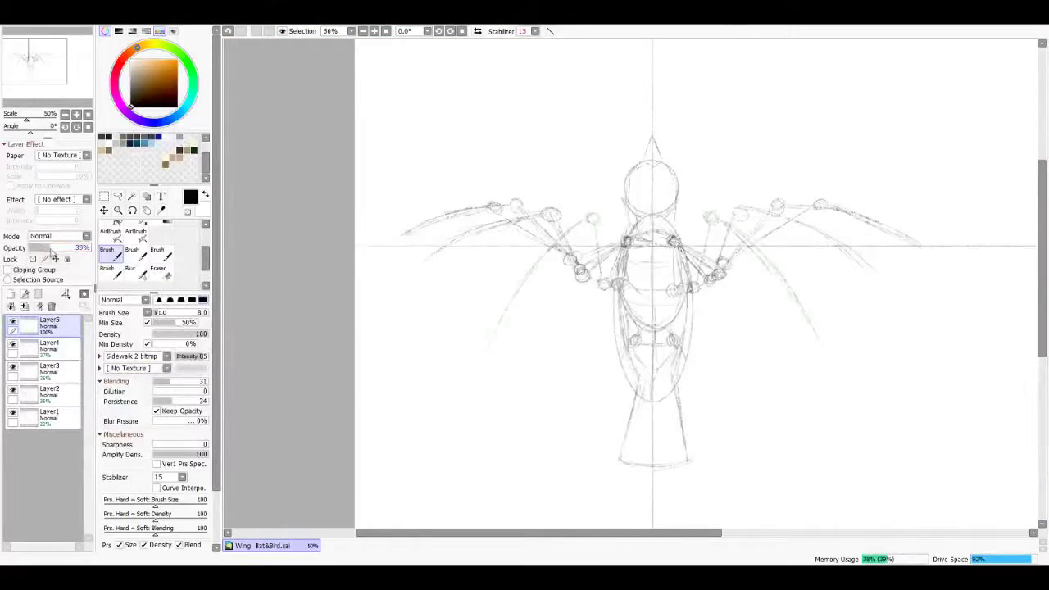
left_click(11, 294)
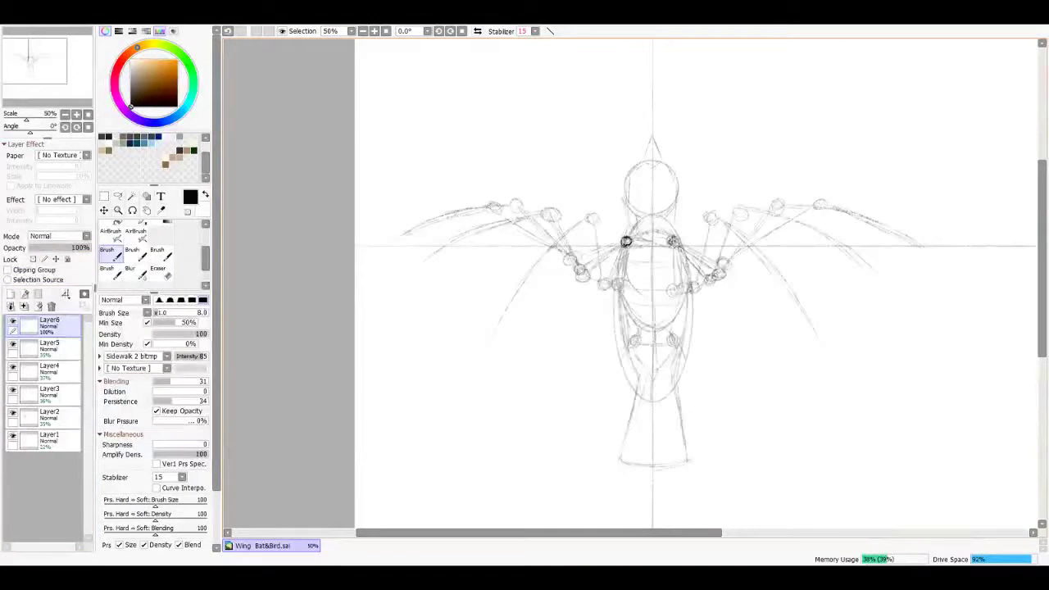
left_click_drag(679, 287, 683, 288)
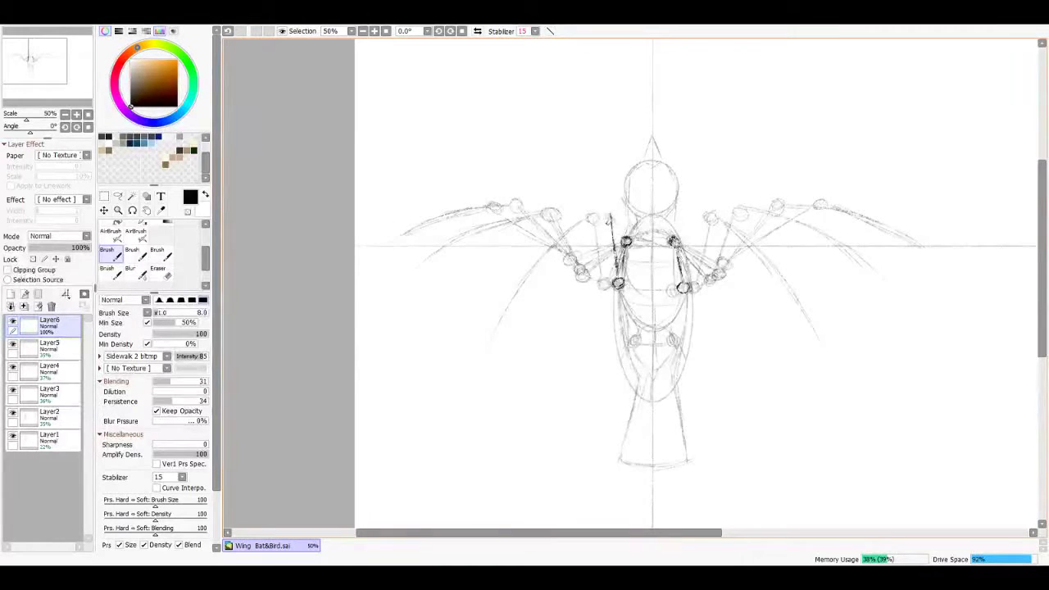
left_click_drag(610, 223, 574, 303)
key("ctrl+z")
left_click_drag(610, 223, 550, 373)
left_click_drag(695, 223, 748, 356)
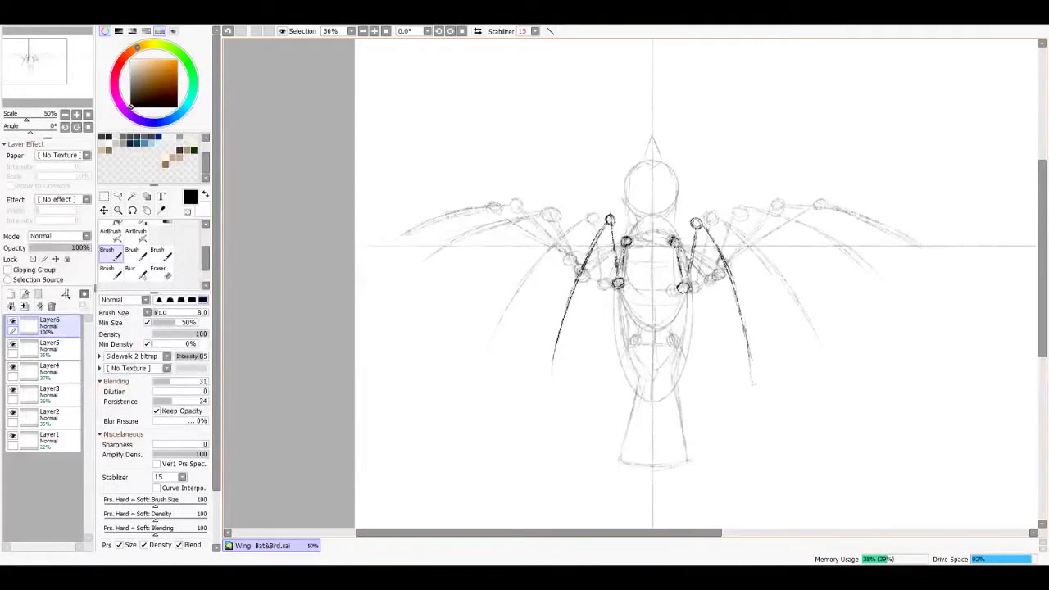
Step: Fade Layer6 and sketch the fully folded wing pose on a new layer, with hand bones running alongside the body towards the tail
left_click(46, 247)
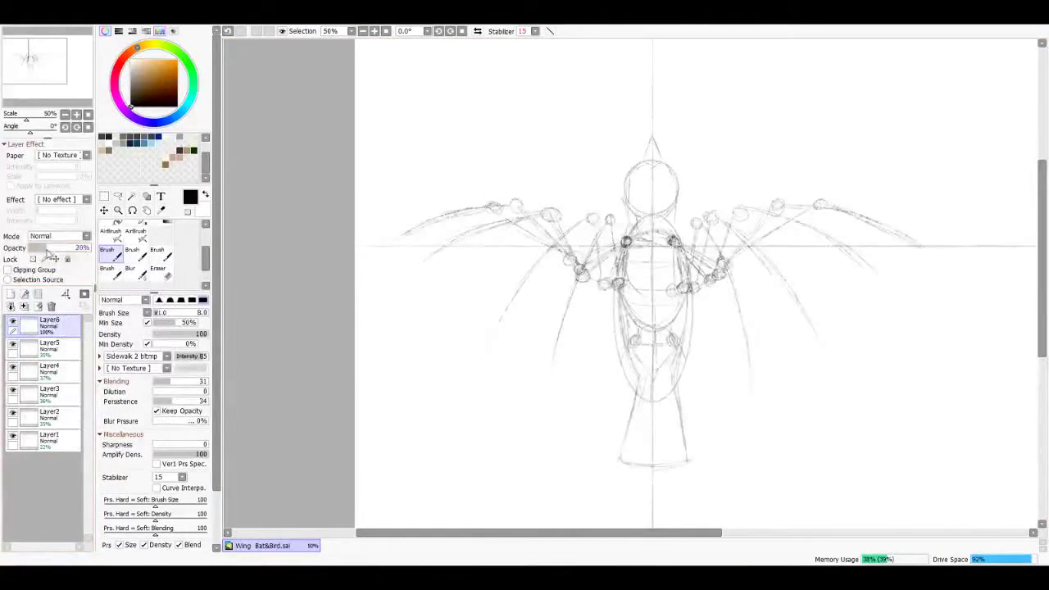
left_click(10, 294)
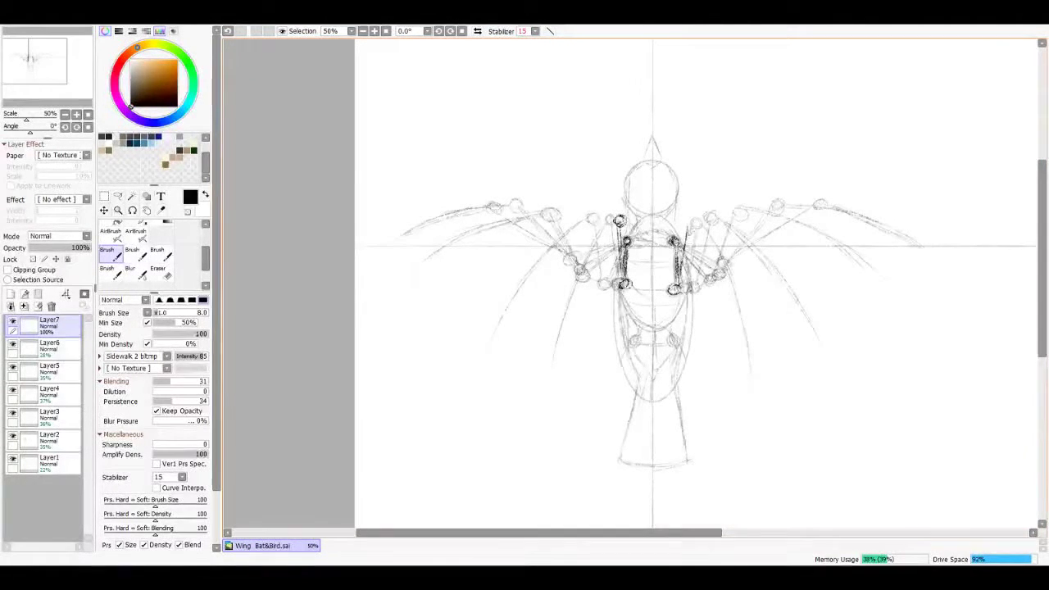
left_click_drag(708, 315, 708, 408)
left_click_drag(611, 262, 596, 400)
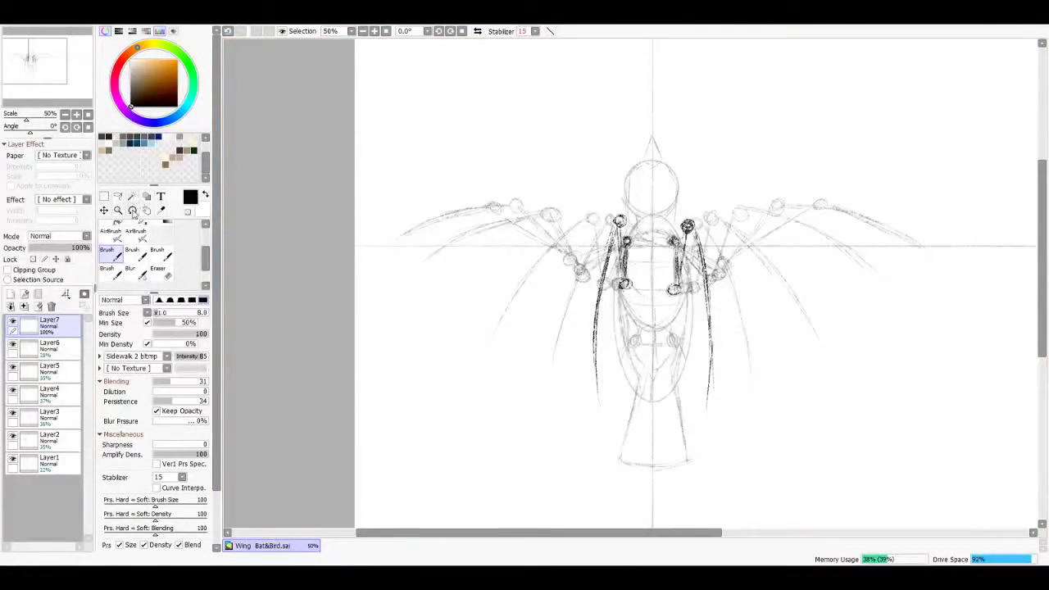
left_click_drag(681, 221, 688, 227)
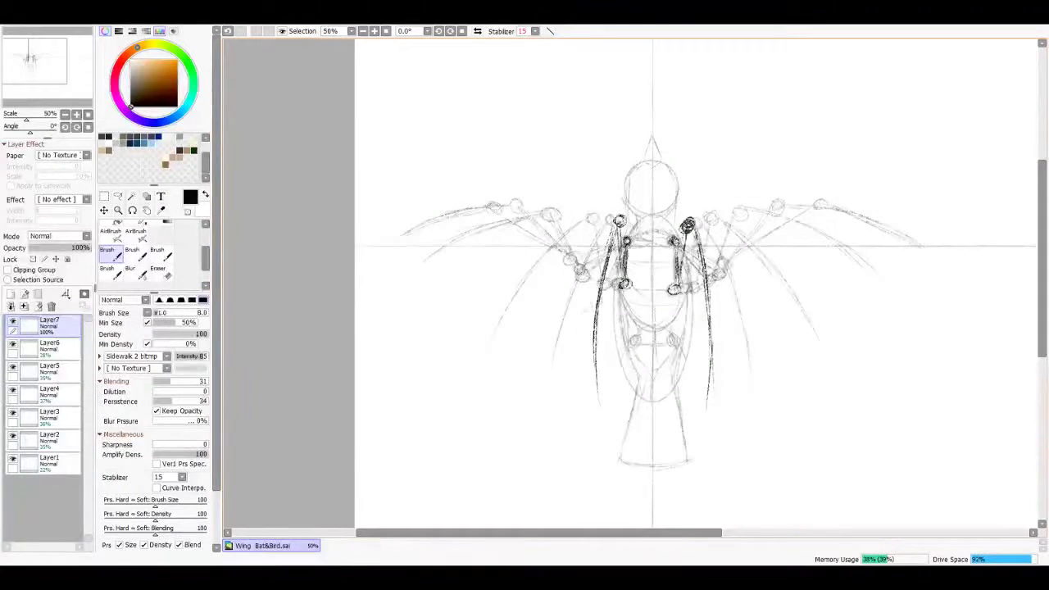
left_click_drag(491, 246, 516, 261)
key("ctrl+z")
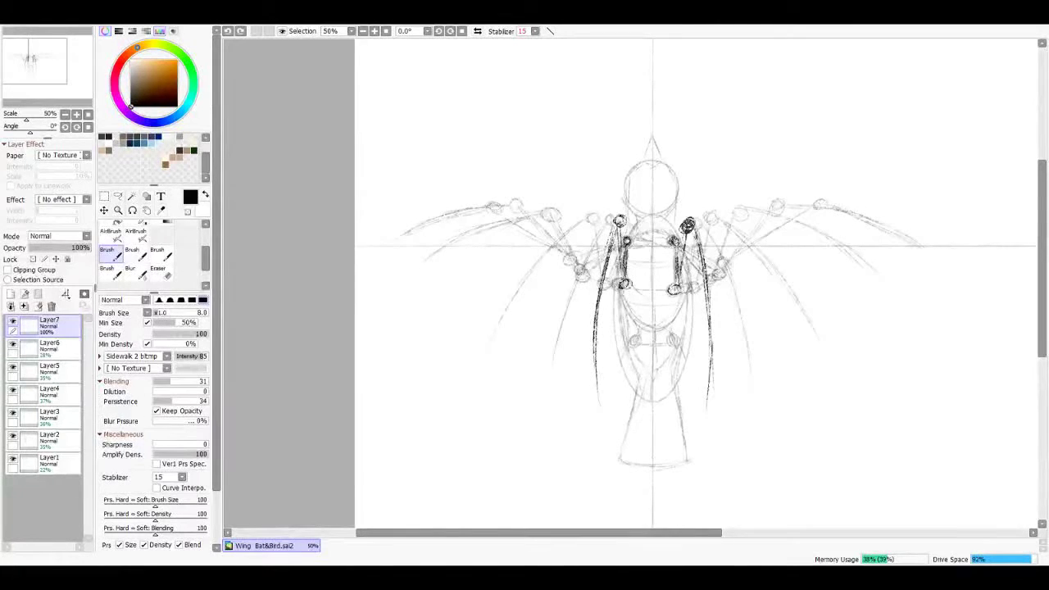
Step: Lower Layer7's opacity to 39% and hide Layer7 through Layer3 so only the spread wing pose and body guides show
left_click(52, 247)
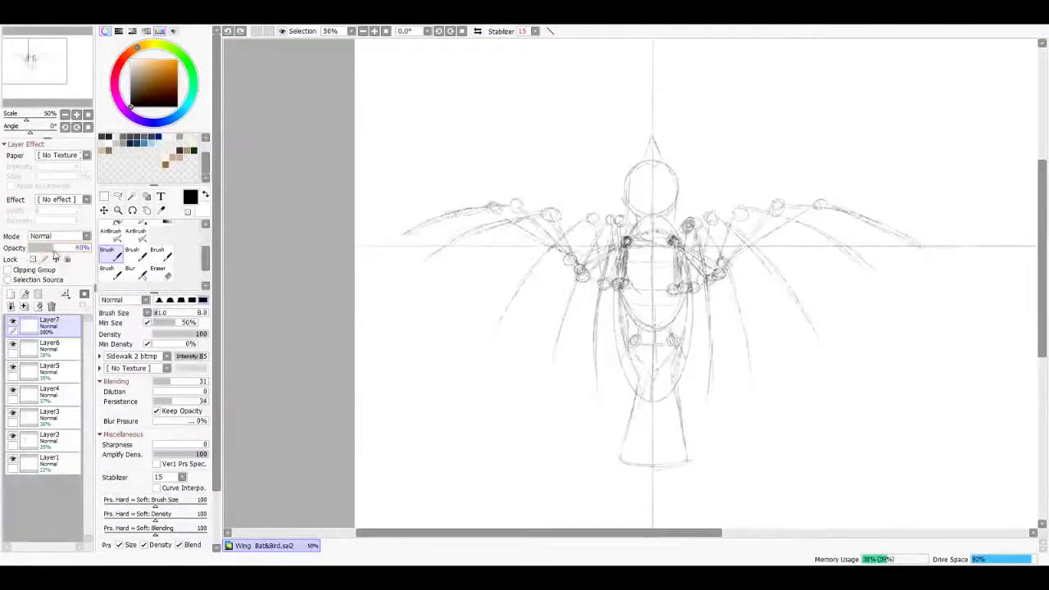
left_click(13, 323)
left_click(13, 346)
left_click(13, 369)
left_click(13, 392)
left_click(13, 414)
Step: Create a layer folder named Rough above the pose layers and add a new layer inside it
left_click(58, 438)
left_click(38, 306)
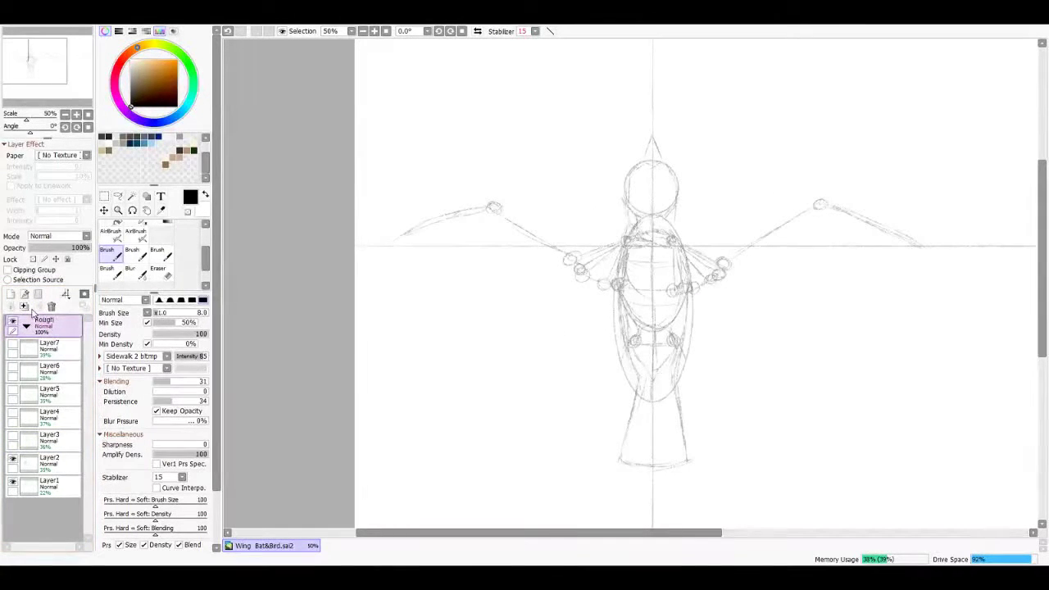
left_click(24, 306)
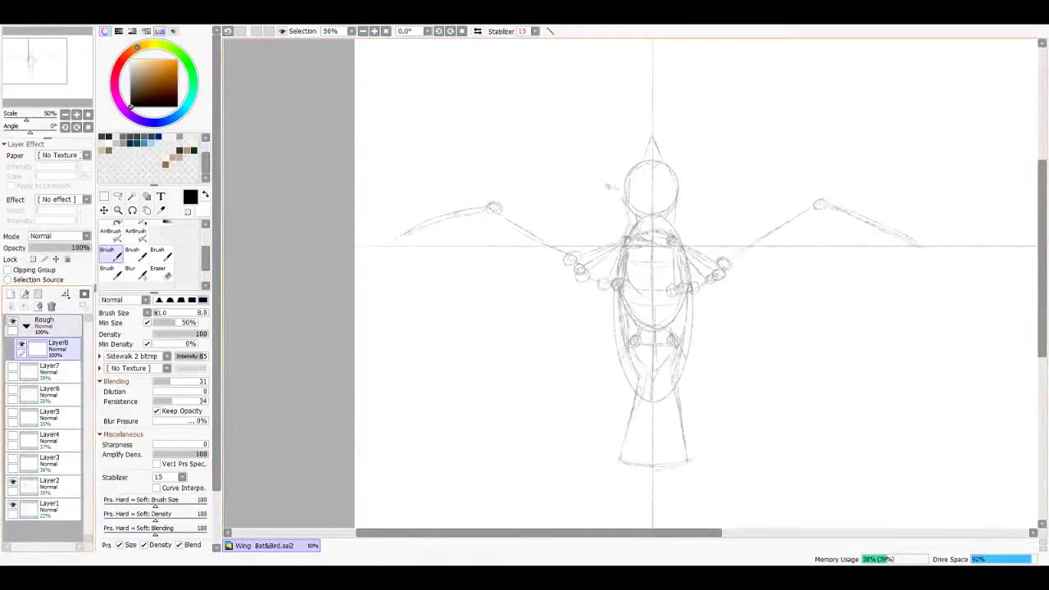
Step: Outline the bird's beak, head and neck over the construction circle
mouse_move(639, 168)
left_mouse_down()
mouse_move(631, 164)
mouse_move(616, 195)
left_mouse_up()
left_click_drag(643, 134, 673, 201)
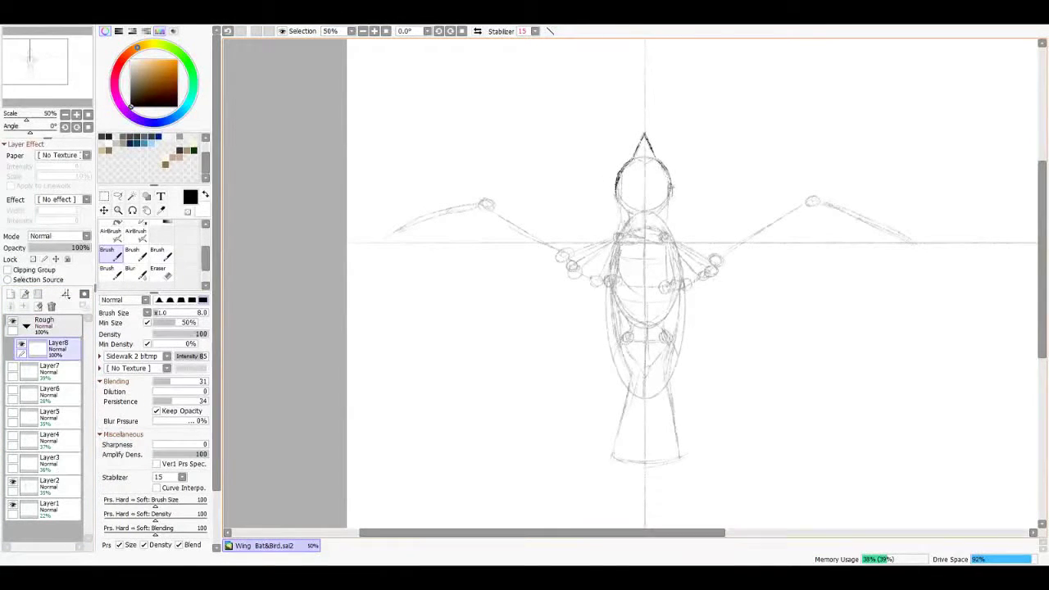
left_click(132, 197)
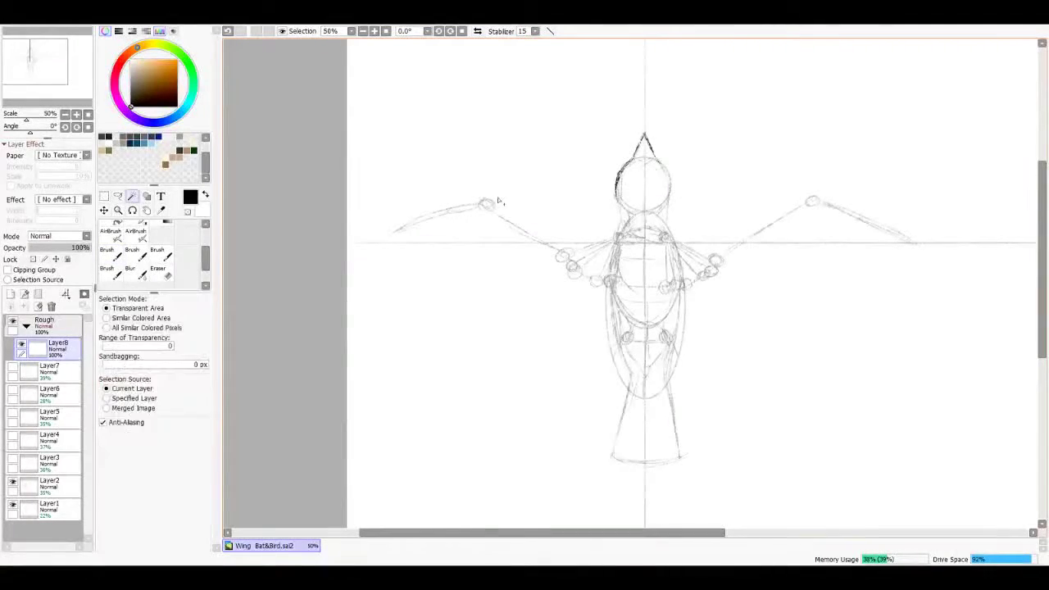
left_click(110, 254)
scroll(697, 168, "up", 3)
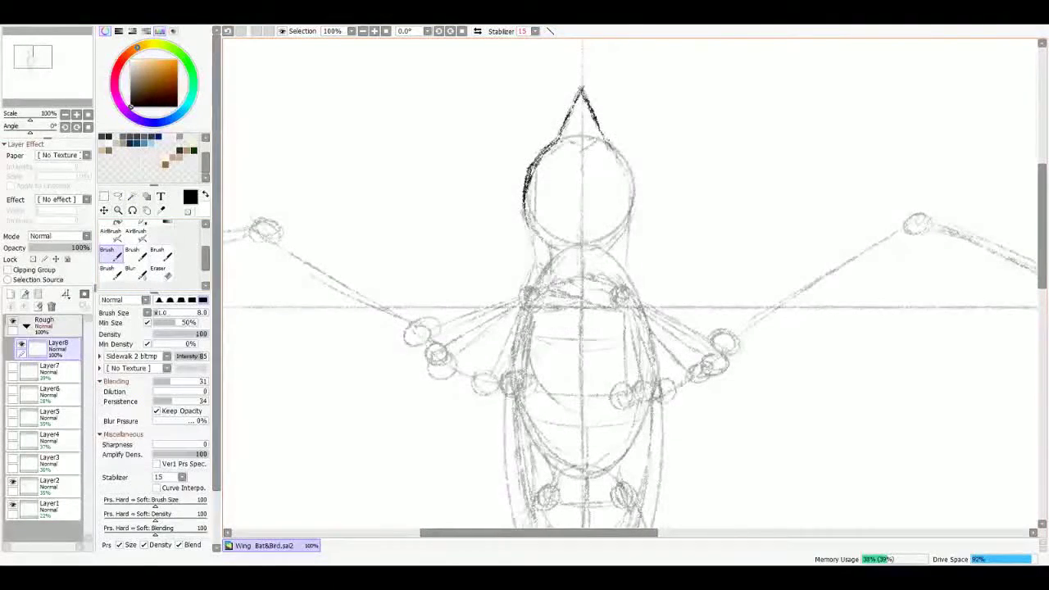
left_click_drag(630, 157, 617, 247)
mouse_move(528, 192)
left_mouse_down()
mouse_move(546, 271)
mouse_move(506, 298)
left_mouse_up()
Step: Outline the leading edges of both spread wings from the shoulders over the wrists, ending in pointed feather tips
mouse_move(631, 279)
left_mouse_down()
mouse_move(680, 320)
mouse_move(623, 280)
mouse_move(667, 296)
mouse_move(746, 225)
mouse_move(823, 179)
mouse_move(875, 167)
left_mouse_up()
mouse_move(655, 246)
left_mouse_down()
mouse_move(524, 246)
mouse_move(784, 213)
left_mouse_up()
left_click_drag(592, 215, 537, 242)
mouse_move(537, 242)
left_mouse_down()
mouse_move(577, 223)
mouse_move(498, 197)
mouse_move(549, 267)
left_mouse_up()
left_click_drag(393, 137, 528, 225)
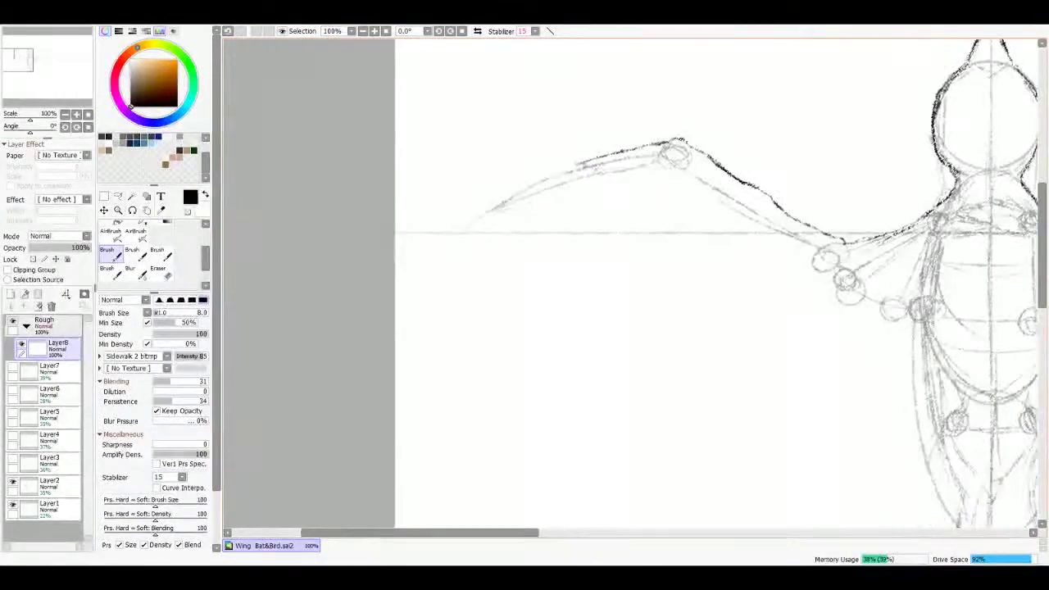
mouse_move(590, 160)
left_mouse_down()
mouse_move(487, 205)
mouse_move(417, 213)
mouse_move(482, 231)
mouse_move(413, 253)
mouse_move(492, 255)
left_mouse_up()
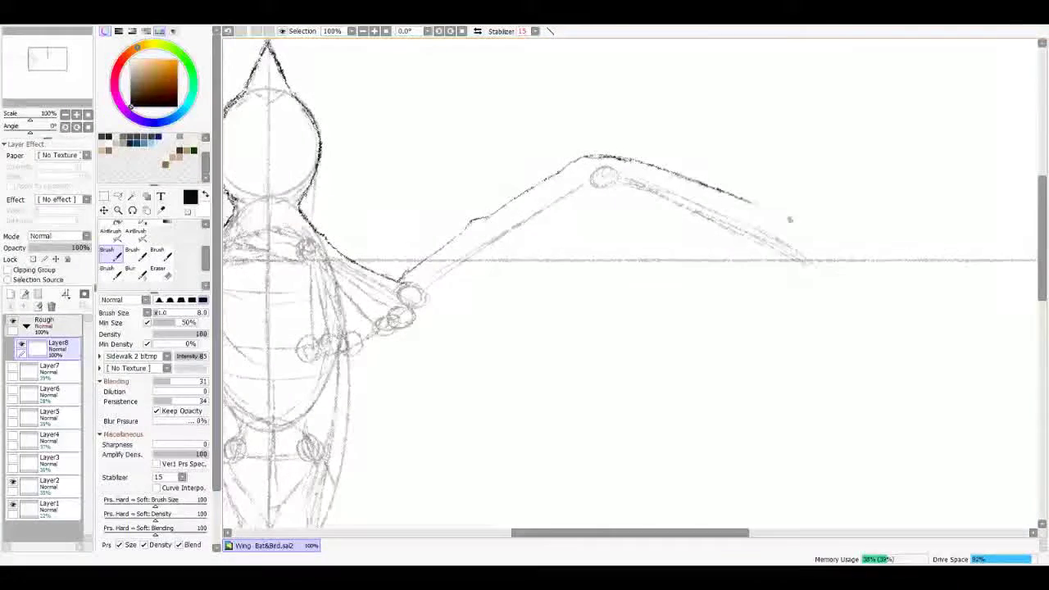
left_click_drag(787, 221, 856, 238)
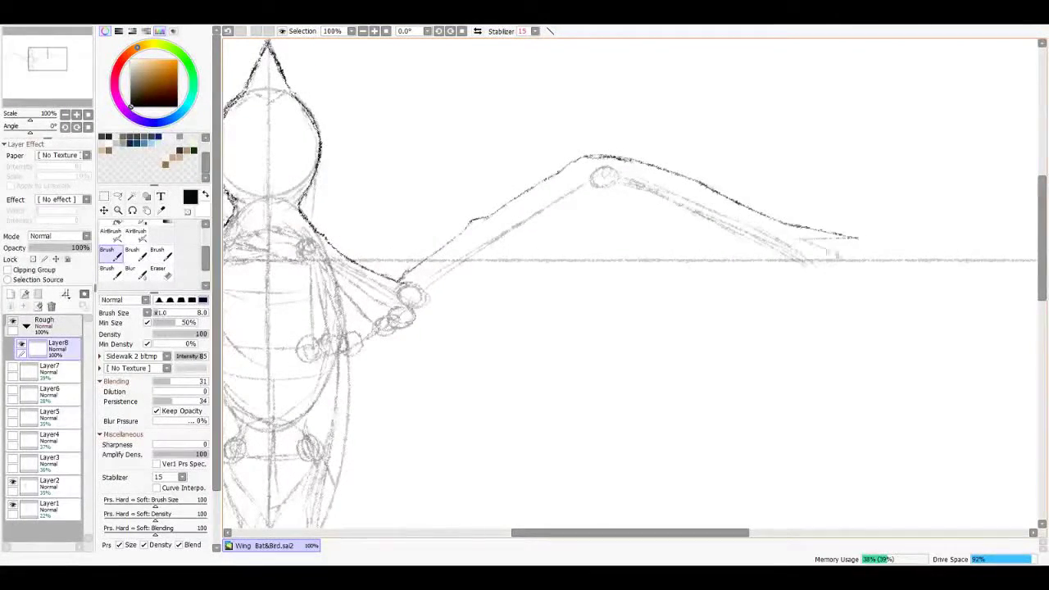
left_click_drag(788, 223, 823, 236)
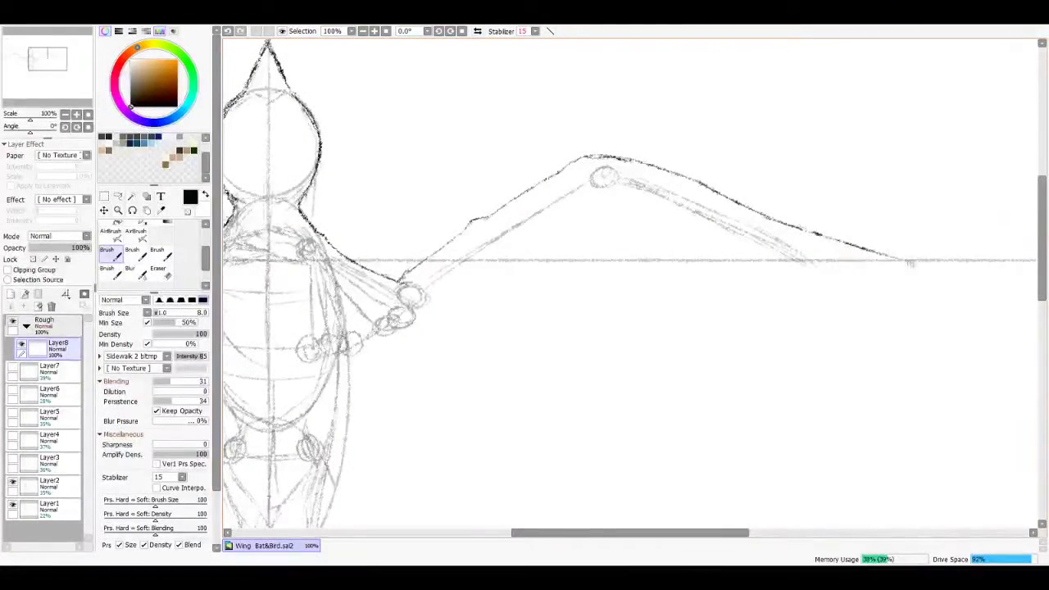
mouse_move(902, 261)
left_mouse_down()
mouse_move(934, 267)
mouse_move(893, 270)
left_mouse_up()
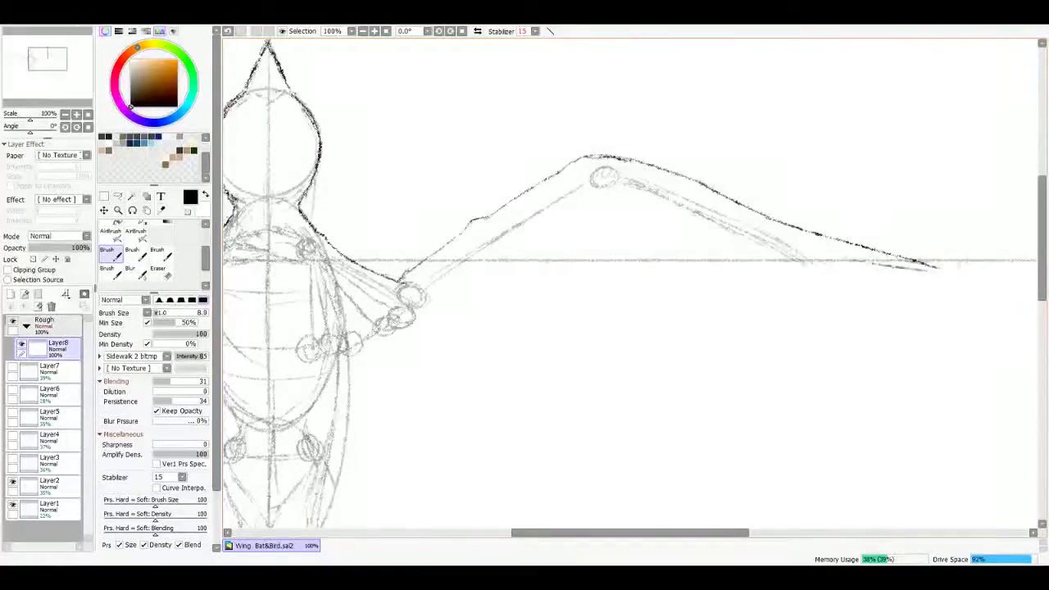
left_click_drag(972, 269, 893, 264)
Step: Draw the left wing's ragged feathered trailing edge from the wing tip back to the body
key("h")
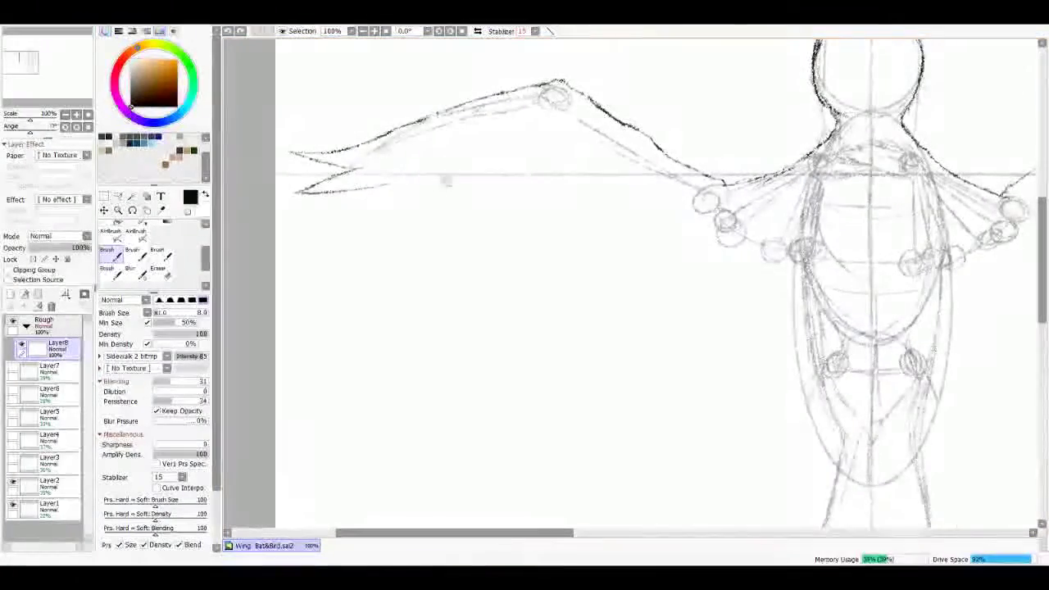
left_click_drag(819, 106, 849, 107)
mouse_move(385, 205)
left_mouse_down()
mouse_move(512, 193)
mouse_move(534, 211)
mouse_move(546, 272)
mouse_move(588, 232)
mouse_move(587, 246)
mouse_move(597, 233)
mouse_move(633, 256)
mouse_move(724, 282)
left_mouse_up()
left_click_drag(737, 282, 637, 281)
mouse_move(601, 270)
left_mouse_down()
mouse_move(641, 286)
mouse_move(726, 300)
left_mouse_up()
Step: Outline both sides of the body down into a flared tail and add pointed tail feathers between them
scroll(721, 279, "down", 1)
left_click_drag(705, 226, 739, 256)
mouse_move(709, 238)
left_mouse_down()
mouse_move(726, 262)
mouse_move(658, 240)
mouse_move(695, 389)
mouse_move(705, 247)
mouse_move(677, 369)
left_mouse_up()
scroll(696, 327, "down", 3)
left_click_drag(693, 304, 655, 472)
mouse_move(703, 328)
left_mouse_down()
mouse_move(655, 478)
mouse_move(734, 324)
mouse_move(752, 329)
mouse_move(773, 402)
left_mouse_up()
left_click_drag(777, 352, 799, 406)
left_click_drag(792, 213, 795, 295)
left_click_drag(786, 193, 807, 369)
scroll(737, 286, "down", 2)
mouse_move(787, 251)
left_mouse_down()
mouse_move(811, 433)
mouse_move(810, 387)
mouse_move(808, 402)
left_mouse_up()
scroll(721, 287, "down", 3)
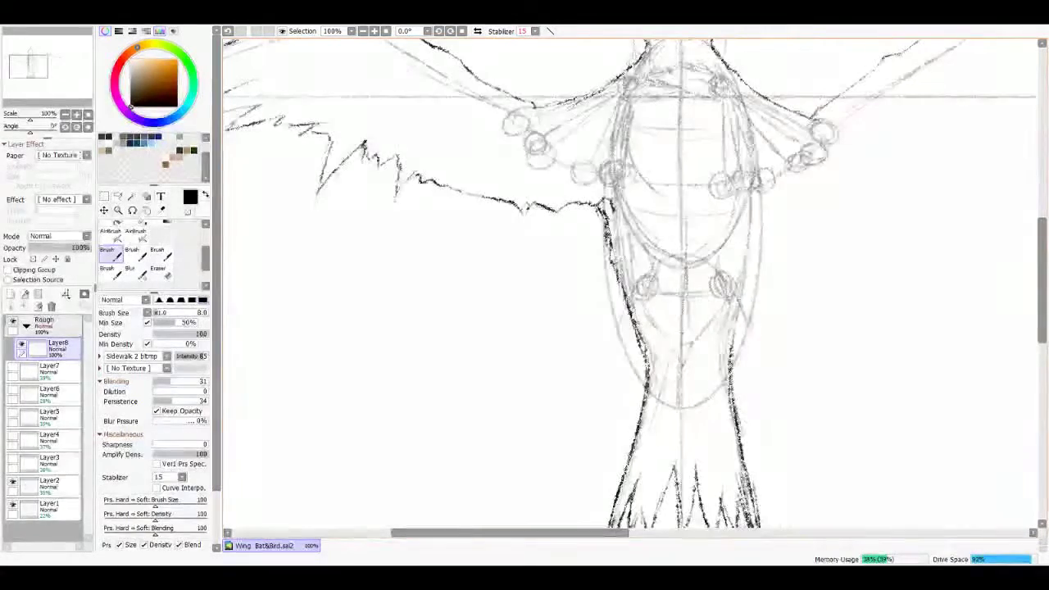
Step: Draw the right wing's jagged feathered trailing edge from the tip to the body, undoing stray strokes
scroll(761, 127, "up", 3)
scroll(761, 127, "down", 2)
mouse_move(859, 177)
left_mouse_down()
mouse_move(823, 208)
mouse_move(828, 229)
mouse_move(762, 233)
mouse_move(742, 262)
left_mouse_up()
mouse_move(731, 226)
left_mouse_down()
mouse_move(739, 257)
mouse_move(641, 257)
mouse_move(600, 240)
mouse_move(585, 248)
mouse_move(580, 318)
left_mouse_up()
left_click_drag(598, 238, 588, 265)
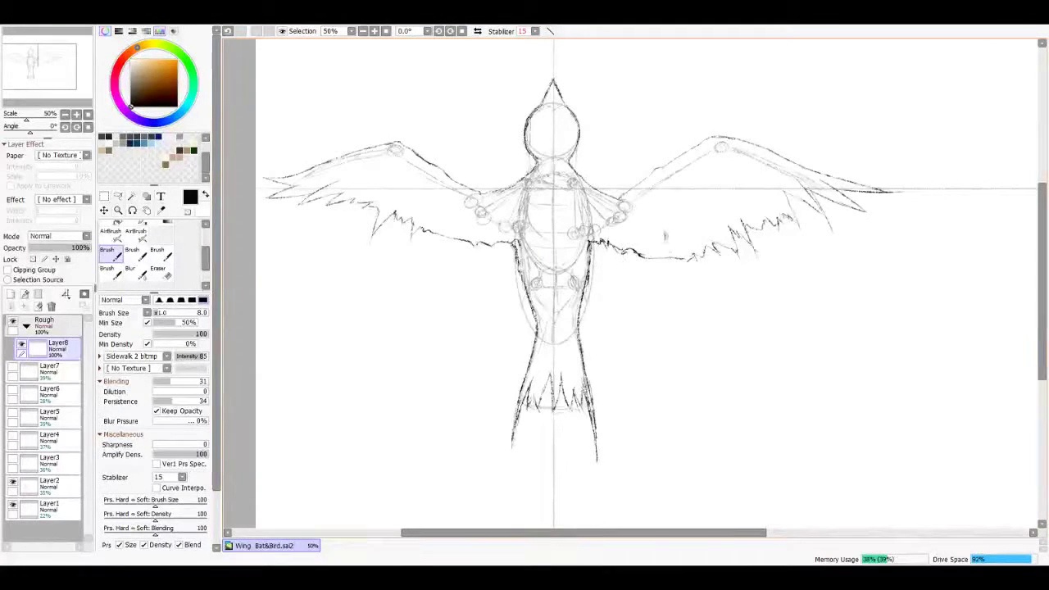
key("ctrl+z")
key("ctrl+y")
key("ctrl+z")
mouse_move(502, 193)
left_mouse_down()
mouse_move(534, 175)
mouse_move(605, 198)
mouse_move(629, 194)
mouse_move(745, 127)
left_mouse_up()
key("ctrl+z")
Step: Hide Layer2 and erase the middle of the right wing's leading and trailing edges
left_click(12, 483)
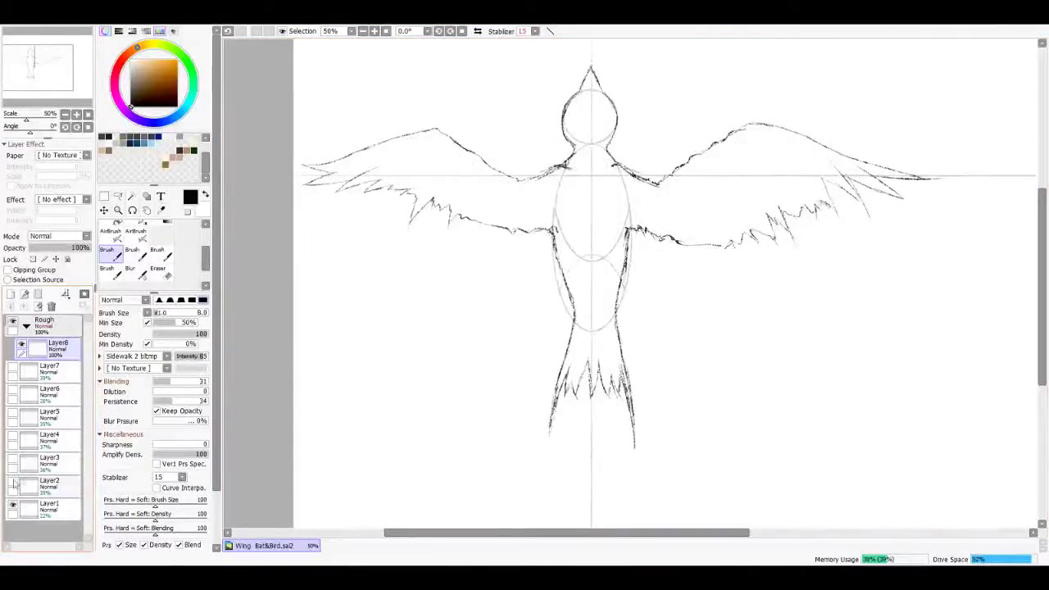
scroll(517, 145, "down", 4)
scroll(517, 145, "up", 2)
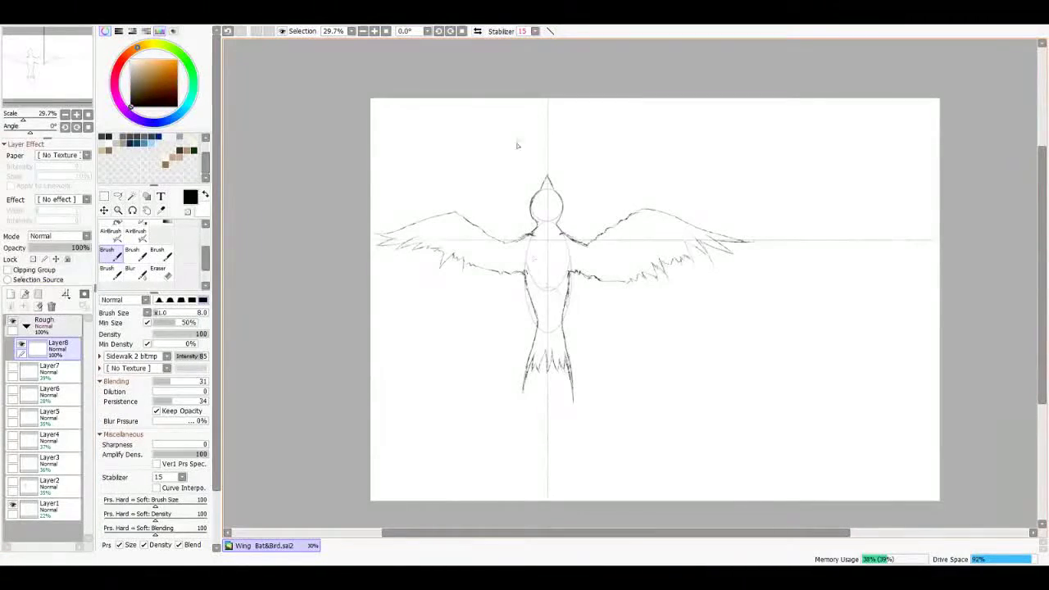
key("e")
left_click_drag(591, 293, 680, 269)
mouse_move(643, 207)
left_mouse_down()
mouse_move(587, 236)
mouse_move(698, 223)
left_mouse_up()
key("b")
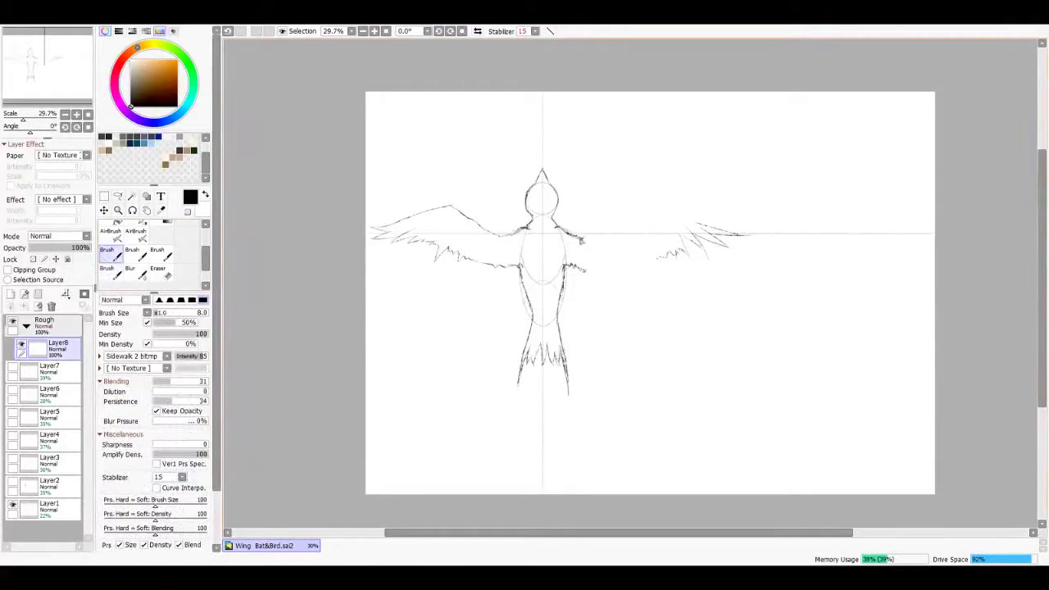
Step: Redraw the right wing's leading edge with a wrist peak and its jagged trailing edge, reshaping the tip feathers
left_click_drag(634, 210, 706, 229)
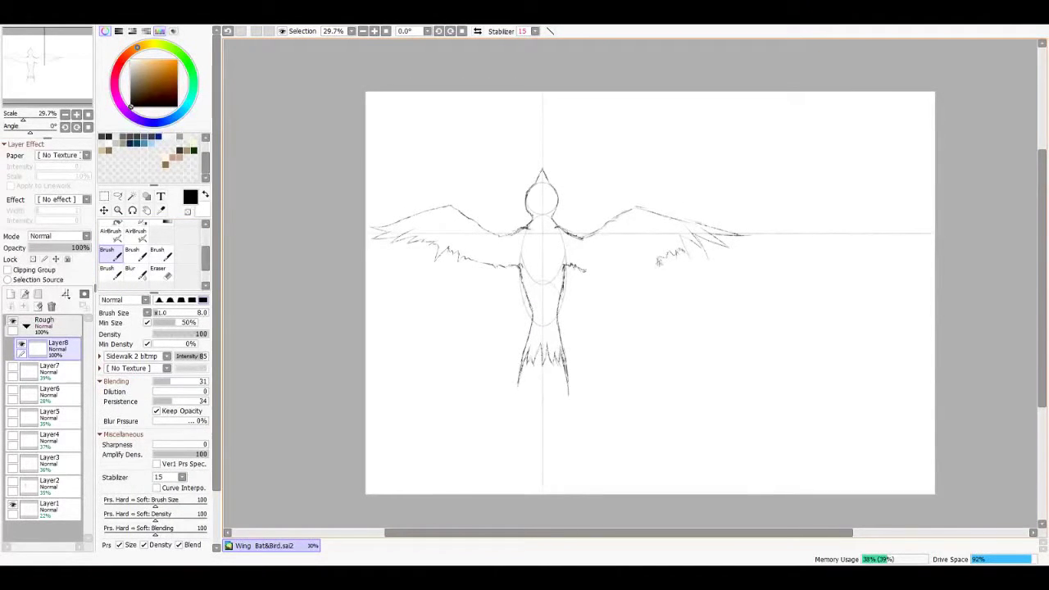
mouse_move(618, 267)
left_mouse_down()
mouse_move(587, 272)
mouse_move(637, 278)
left_mouse_up()
mouse_move(688, 255)
left_mouse_down()
mouse_move(645, 244)
mouse_move(660, 232)
mouse_move(684, 245)
left_mouse_up()
left_click_drag(587, 211, 704, 185)
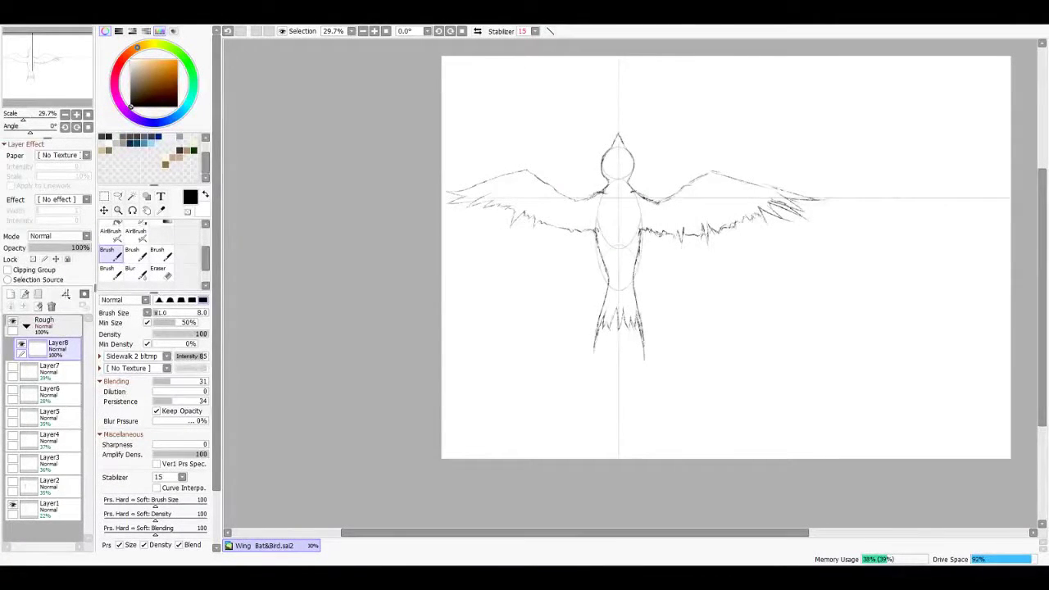
Step: Rename the outline layer to 1, lower its opacity to 22%, and show Layer3's wing pose instead of Layer2's
scroll(693, 220, "down", 1)
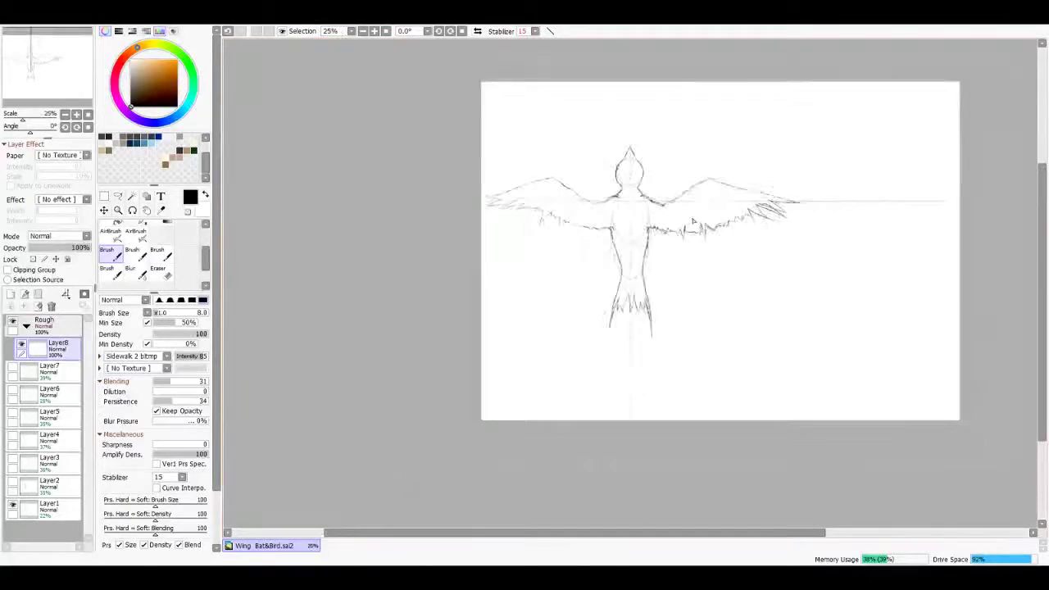
scroll(693, 220, "up", 2)
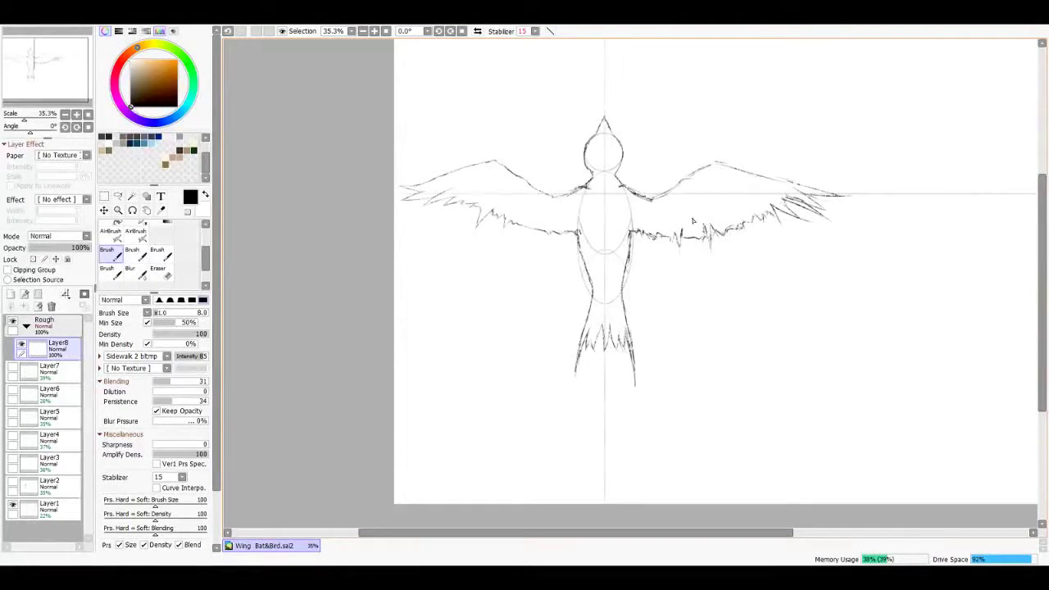
left_click(12, 483)
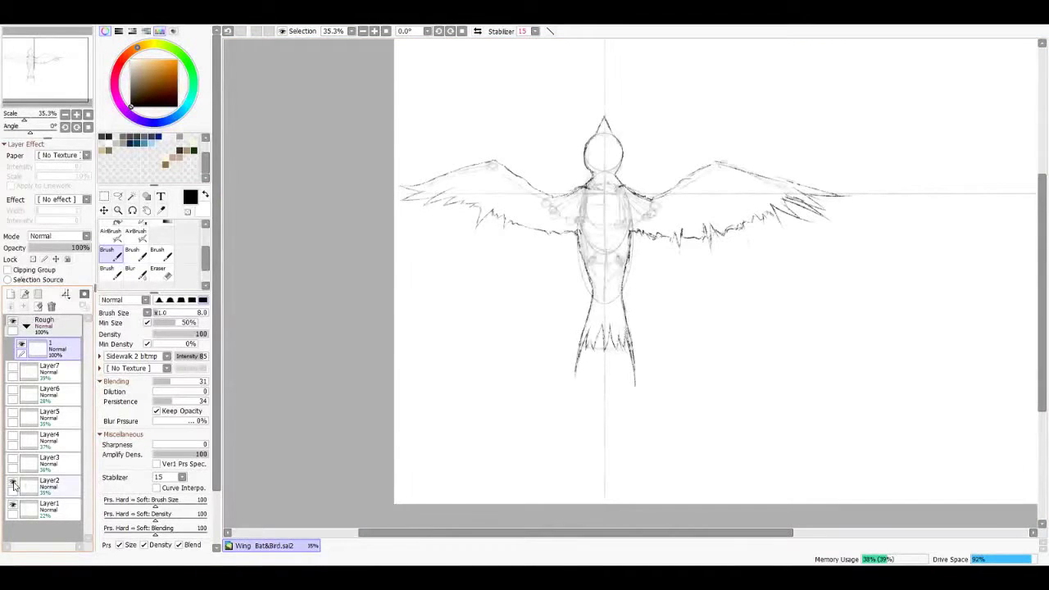
left_click(12, 483)
left_click(54, 247)
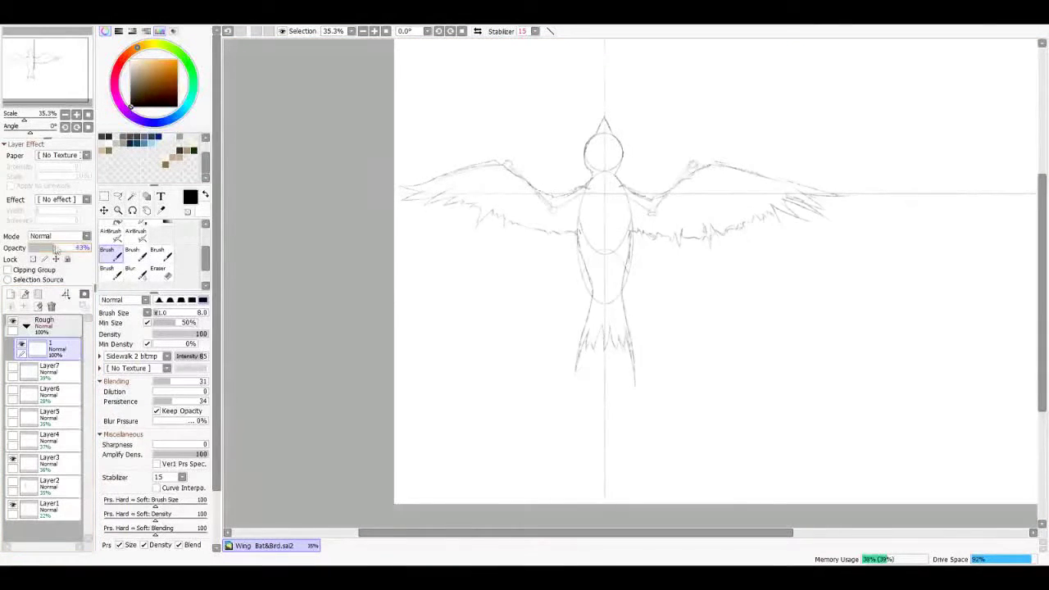
left_click_drag(55, 250, 37, 247)
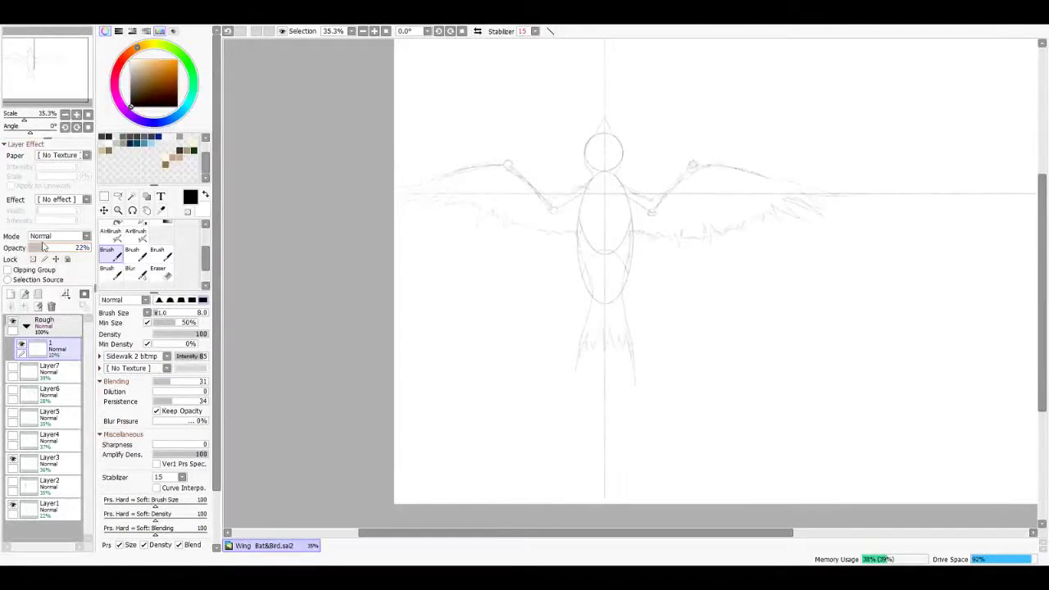
Step: Add a new layer in the Rough folder and outline the left wing's leading edge, tip feathers and jagged trailing edge over Layer3's pose
scroll(625, 208, "up", 2)
scroll(565, 265, "up", 3)
key("ctrl+shift+n")
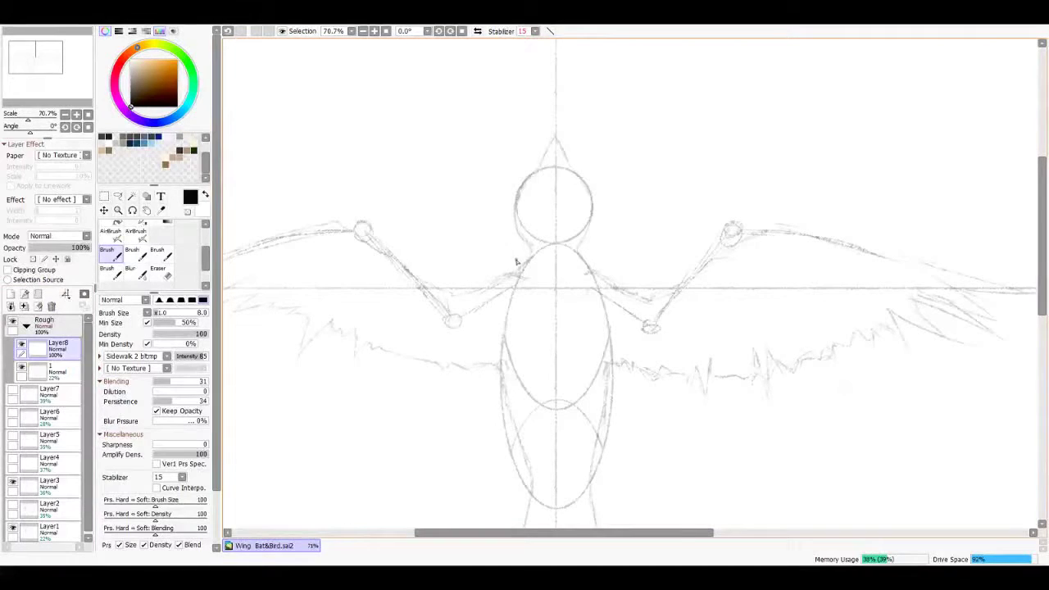
mouse_move(504, 256)
left_mouse_down()
mouse_move(542, 262)
mouse_move(507, 284)
mouse_move(391, 212)
mouse_move(508, 205)
left_mouse_up()
left_click_drag(510, 205, 306, 244)
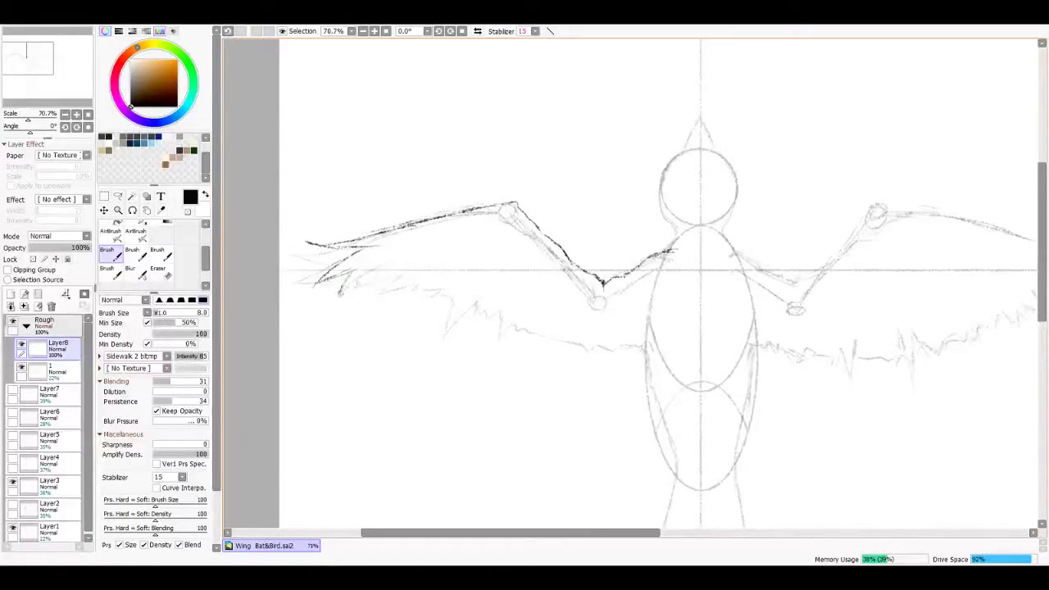
mouse_move(421, 272)
left_mouse_down()
mouse_move(447, 303)
mouse_move(444, 319)
mouse_move(503, 327)
mouse_move(516, 348)
mouse_move(521, 335)
mouse_move(589, 348)
left_mouse_up()
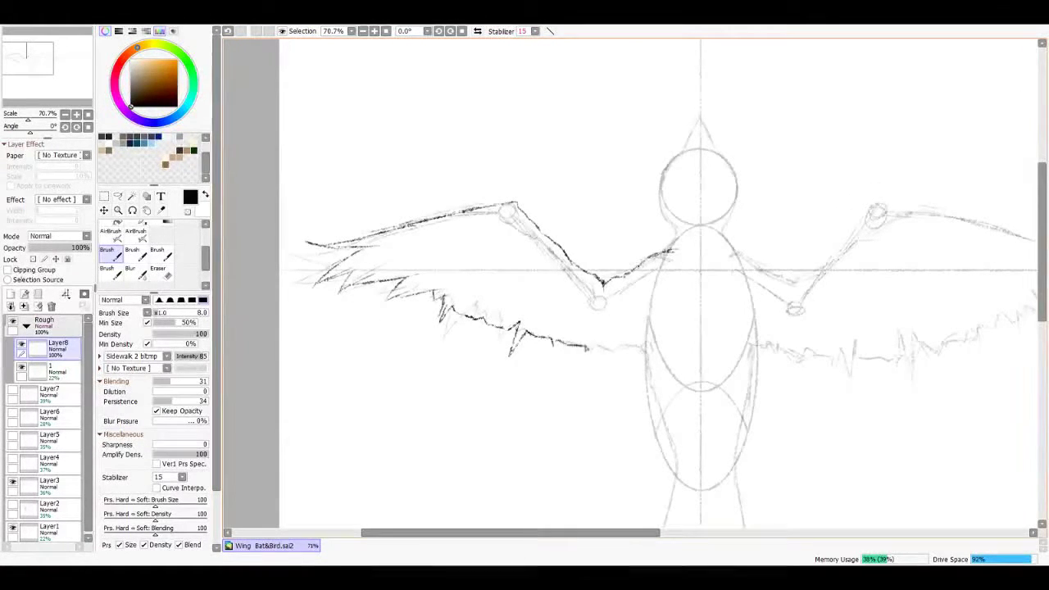
Step: Extend the left wing's jagged trailing edge inward and up to the body, undoing stray strokes
mouse_move(655, 328)
left_mouse_down()
mouse_move(612, 307)
mouse_move(545, 229)
mouse_move(557, 335)
left_mouse_up()
left_click_drag(545, 292, 564, 400)
left_click_drag(559, 364, 565, 416)
left_click_drag(573, 410, 597, 279)
left_click_drag(588, 239, 560, 380)
key("ctrl+z")
key("ctrl+z")
key("ctrl+z")
key("ctrl+z")
Step: Outline the right wing from the shoulder over the wrist to the tip, then along its feathered trailing edge
scroll(595, 159, "up", 3)
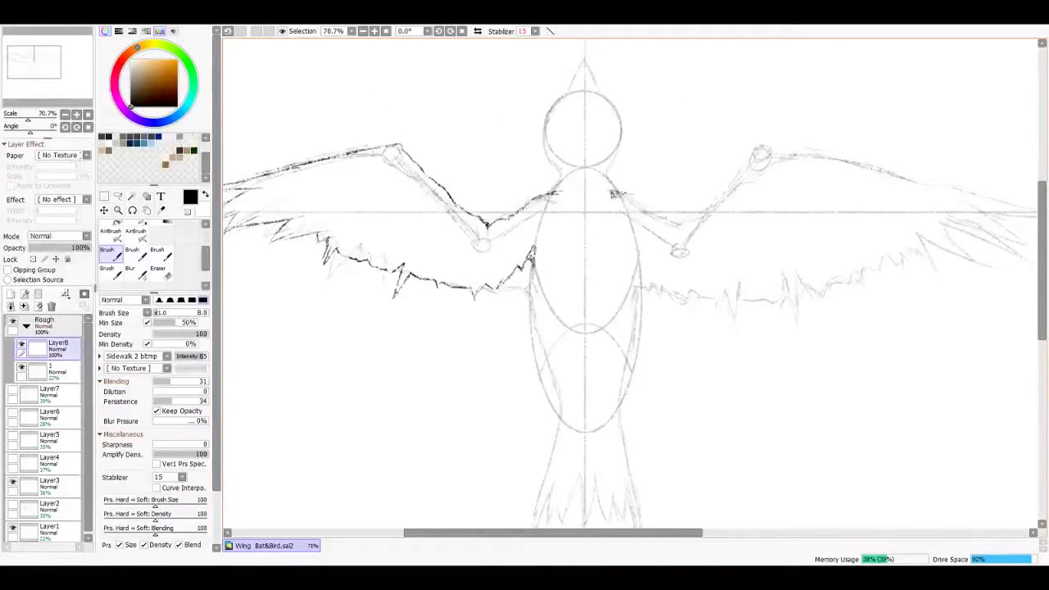
mouse_move(627, 195)
left_mouse_down()
mouse_move(680, 239)
mouse_move(762, 148)
left_mouse_up()
mouse_move(762, 147)
left_mouse_down()
mouse_move(718, 157)
mouse_move(783, 155)
mouse_move(847, 176)
left_mouse_up()
mouse_move(847, 175)
left_mouse_down()
mouse_move(733, 170)
mouse_move(870, 211)
mouse_move(723, 226)
mouse_move(709, 213)
mouse_move(742, 238)
mouse_move(703, 232)
mouse_move(706, 259)
mouse_move(676, 251)
mouse_move(647, 274)
left_mouse_up()
mouse_move(647, 274)
left_mouse_down()
mouse_move(750, 233)
mouse_move(532, 304)
left_mouse_up()
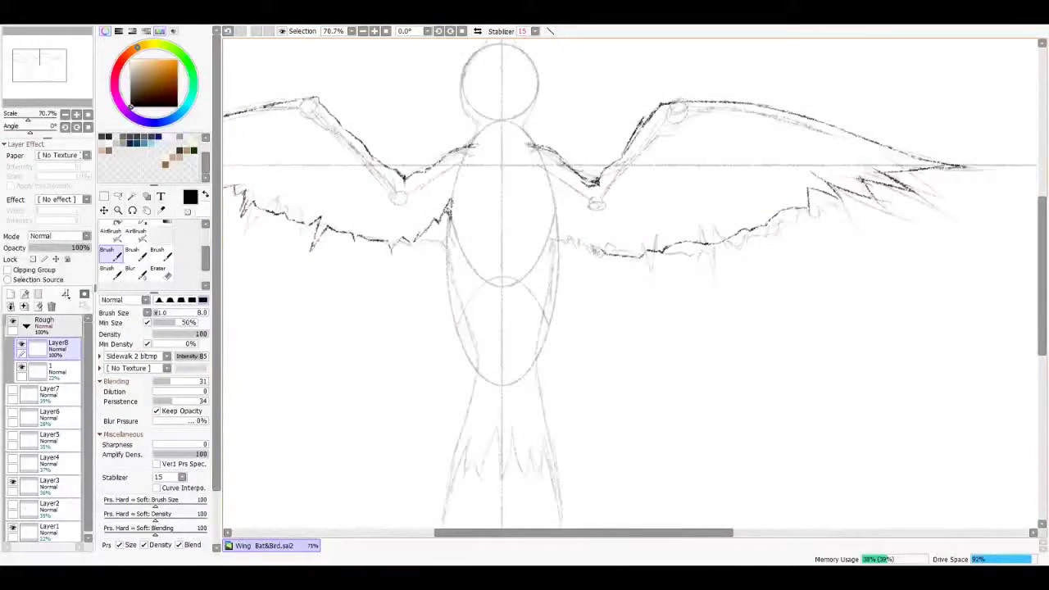
Step: Undo the inner part of the right wing's trailing edge and redraw it with feather notches up to the body
key("ctrl+z")
key("ctrl+z")
key("ctrl+z")
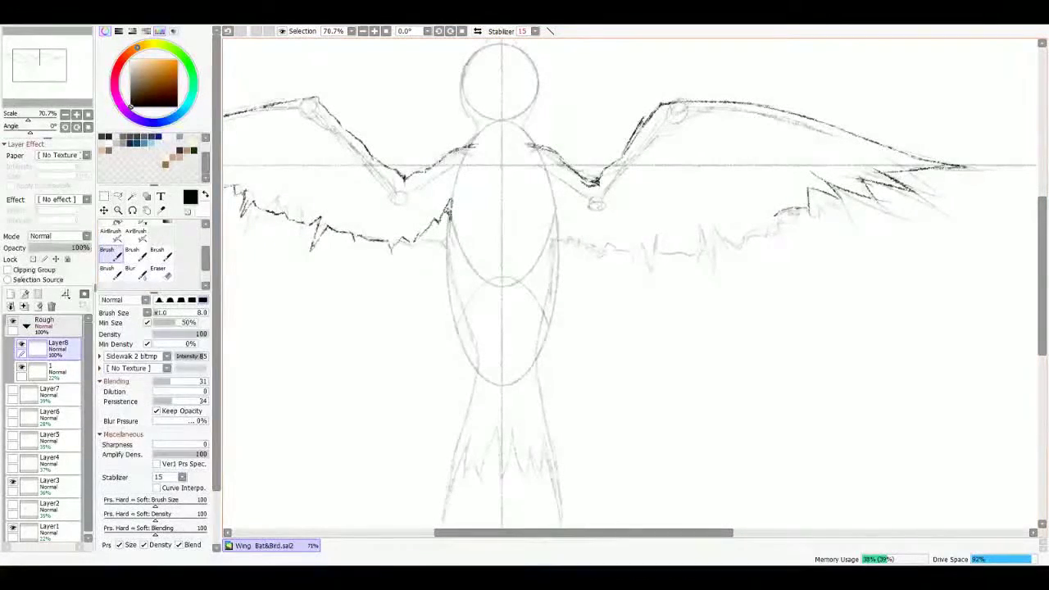
left_click_drag(744, 220, 698, 245)
mouse_move(624, 245)
left_mouse_down()
mouse_move(588, 245)
mouse_move(596, 256)
mouse_move(548, 199)
left_mouse_up()
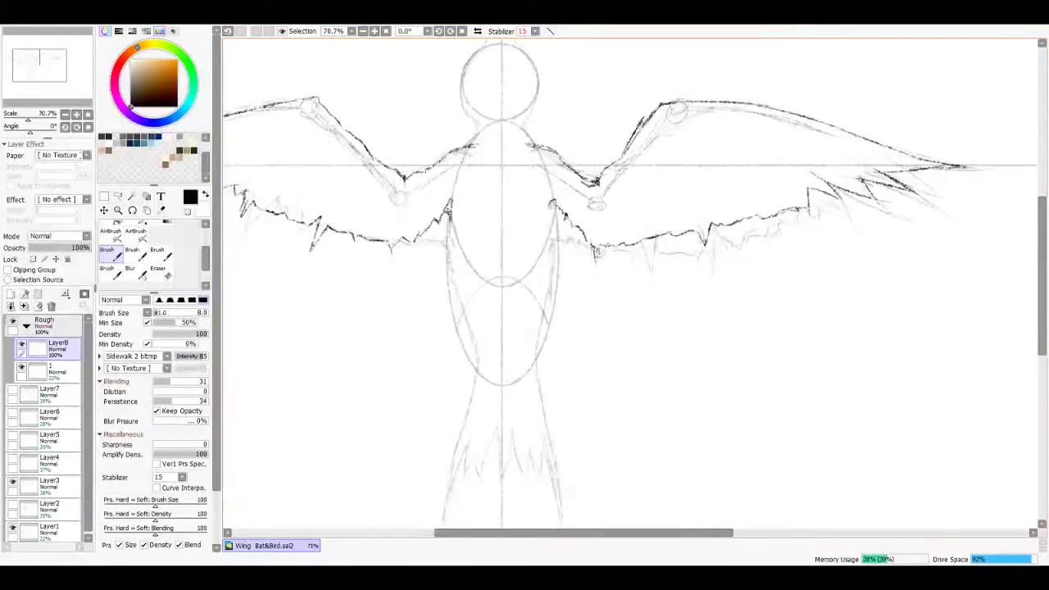
Step: Rename the outline layer to 2, lower its opacity to 42%, show Layer4 instead of Layer3, hide outline 1, and add a new layer
scroll(594, 295, "down", 5)
scroll(594, 295, "up", 3)
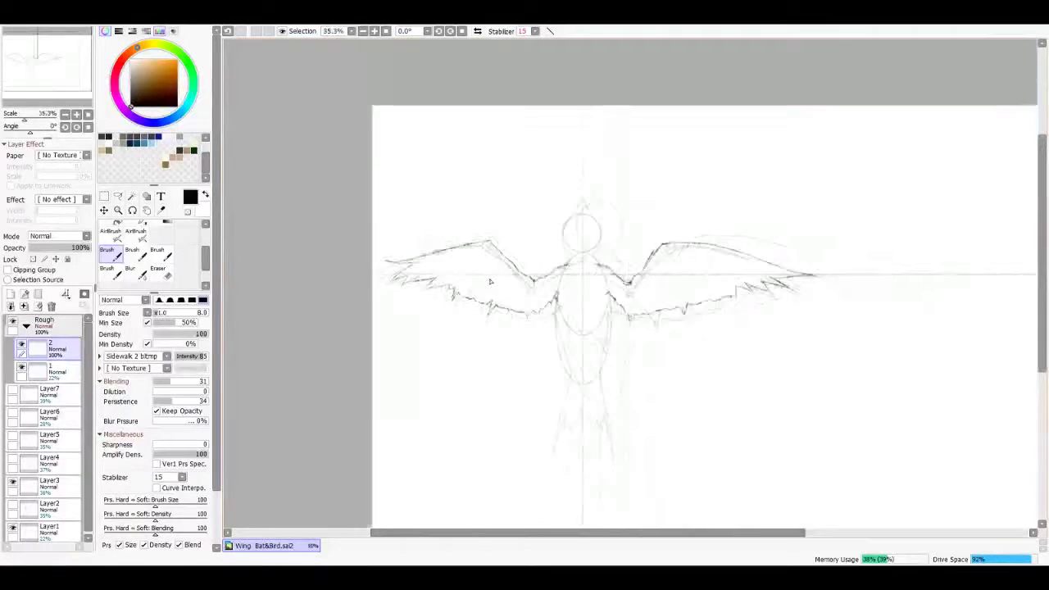
left_click(14, 460)
left_click(49, 460)
left_click(49, 348)
left_click_drag(82, 247, 55, 247)
left_click(21, 368)
left_click(11, 293)
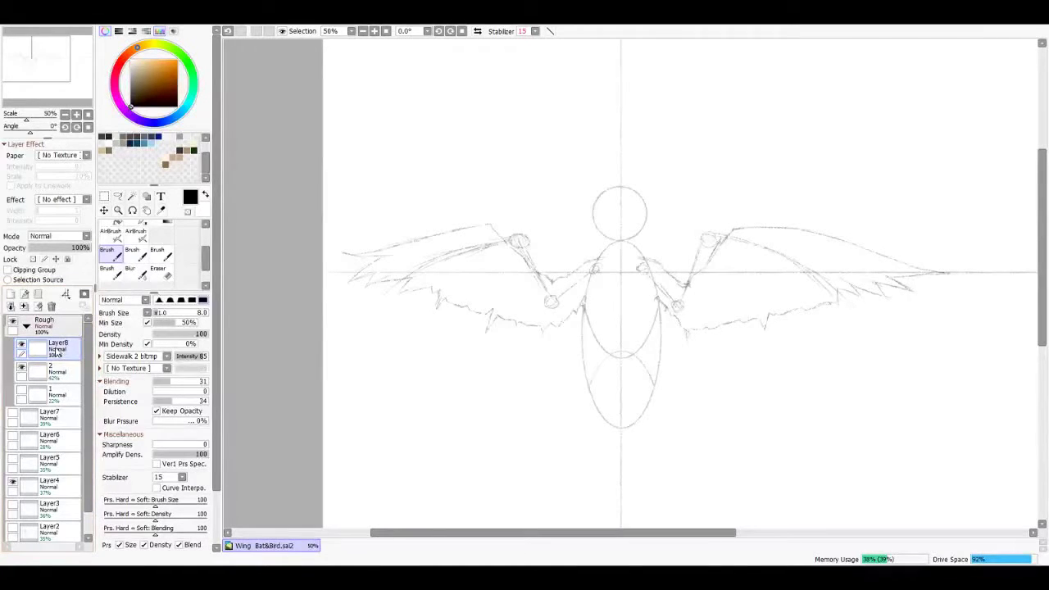
Step: Name the new layer 3 and outline the left wing over Layer4's pose, including tip feathers and the trailing edge to the body
scroll(623, 270, "up", 3)
left_click_drag(443, 205, 479, 215)
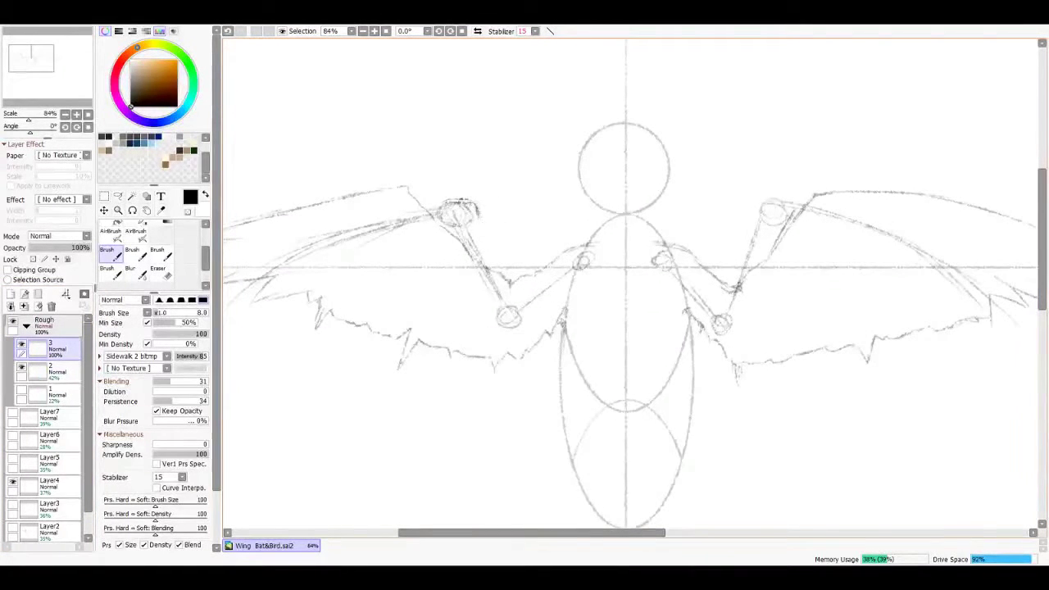
key("ctrl+z")
mouse_move(594, 250)
left_mouse_down()
mouse_move(688, 204)
mouse_move(777, 205)
left_mouse_up()
mouse_move(652, 155)
left_mouse_down()
mouse_move(583, 169)
mouse_move(365, 264)
mouse_move(455, 246)
mouse_move(451, 283)
mouse_move(501, 254)
mouse_move(557, 281)
left_mouse_up()
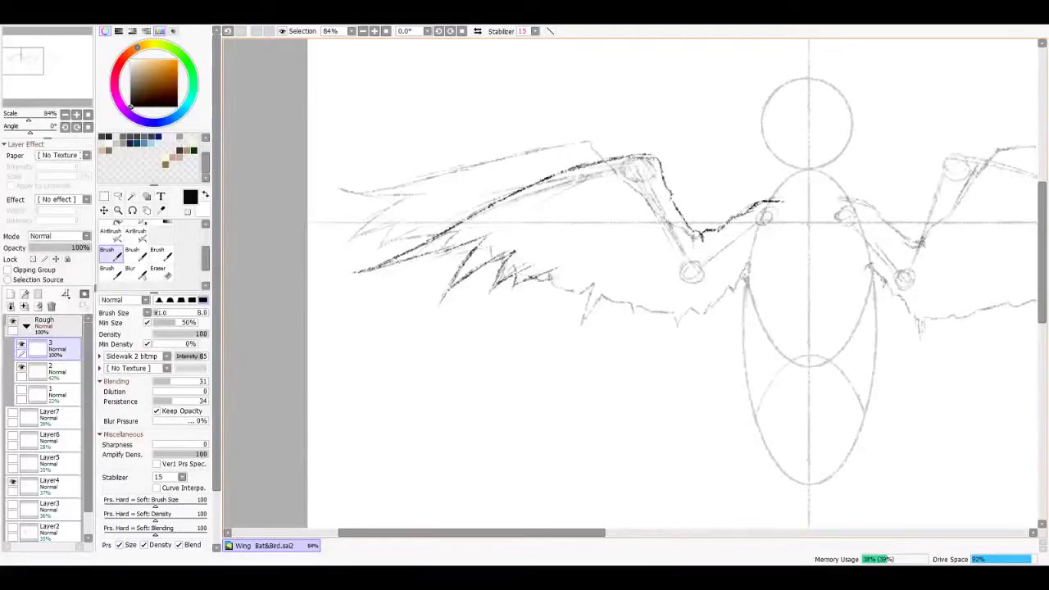
left_click_drag(647, 287, 599, 250)
mouse_move(671, 247)
left_mouse_down()
mouse_move(718, 203)
mouse_move(720, 177)
left_mouse_up()
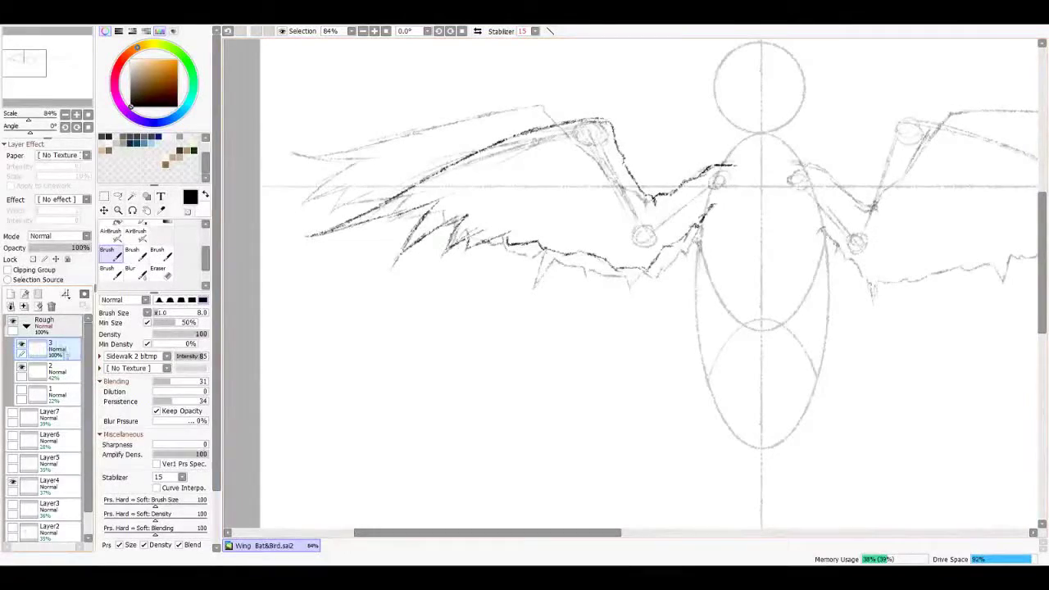
Step: Duplicate the left wing outline, mirror it horizontally onto the right side of the body, and merge it into layer 3
key("ctrl+j")
left_click(104, 211)
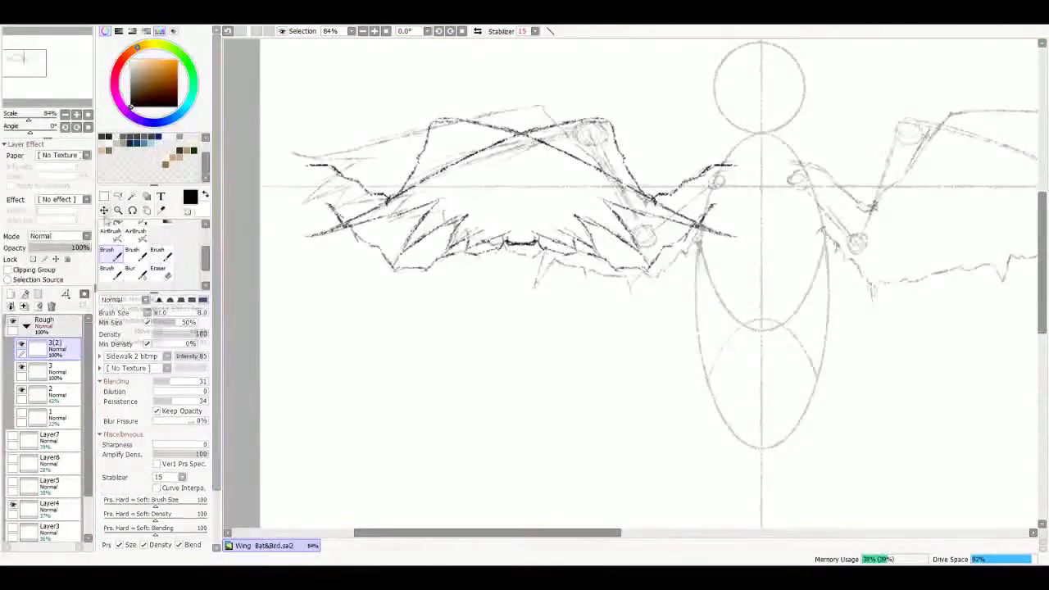
mouse_move(819, 217)
left_mouse_down()
mouse_move(856, 224)
mouse_move(828, 216)
left_mouse_up()
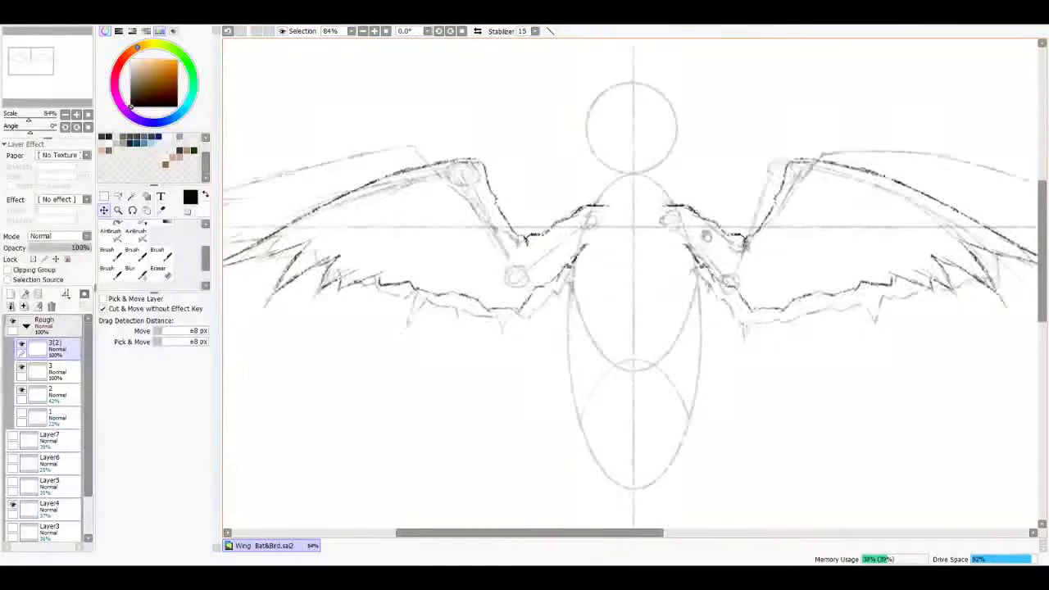
left_click_drag(712, 242, 719, 246)
key("ctrl+e")
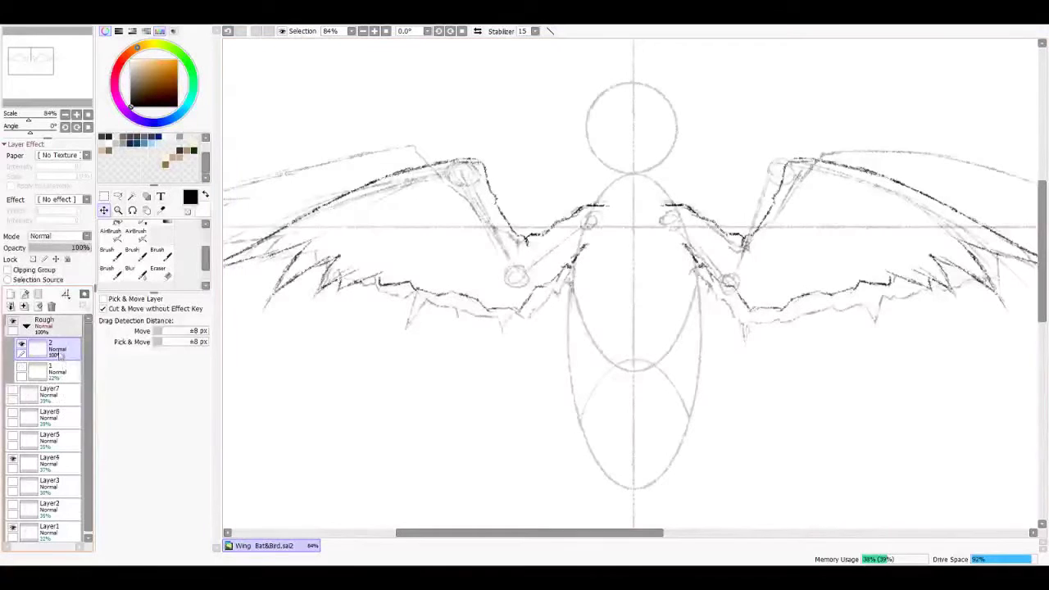
key("ctrl+z")
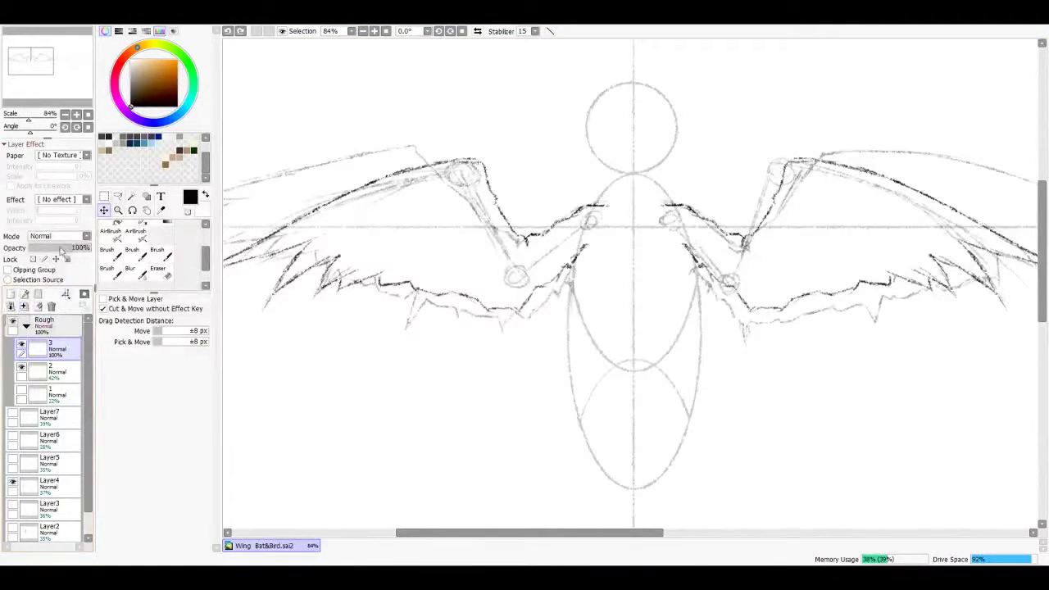
Step: Fade outline 3 to 26%, show Layer5's pose, and draw the left wing's wrist and shoulder line on a new layer 4
left_click_drag(61, 251, 49, 249)
left_click(10, 294)
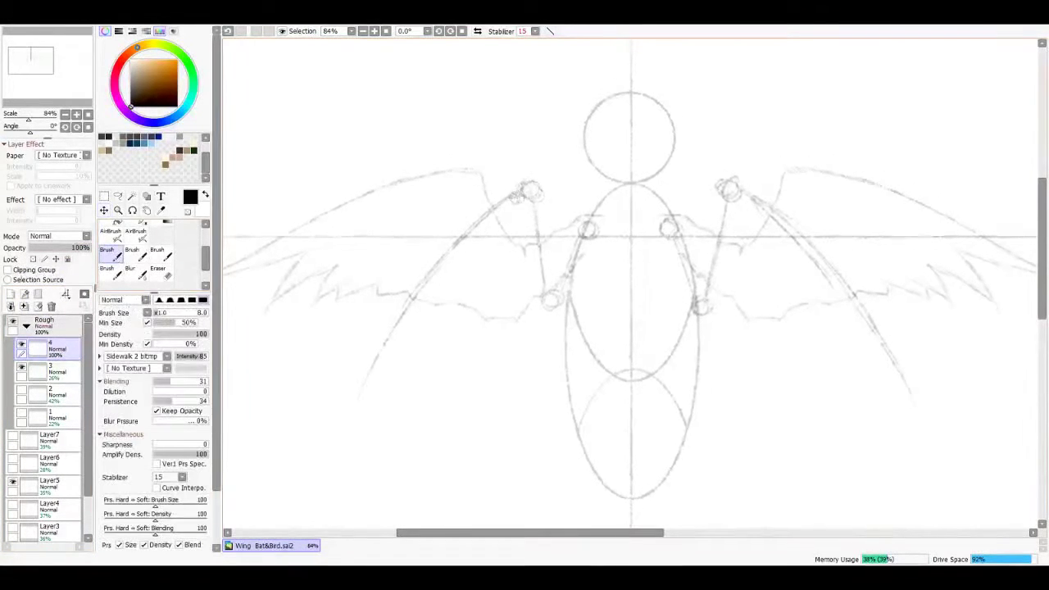
left_click_drag(527, 177, 551, 197)
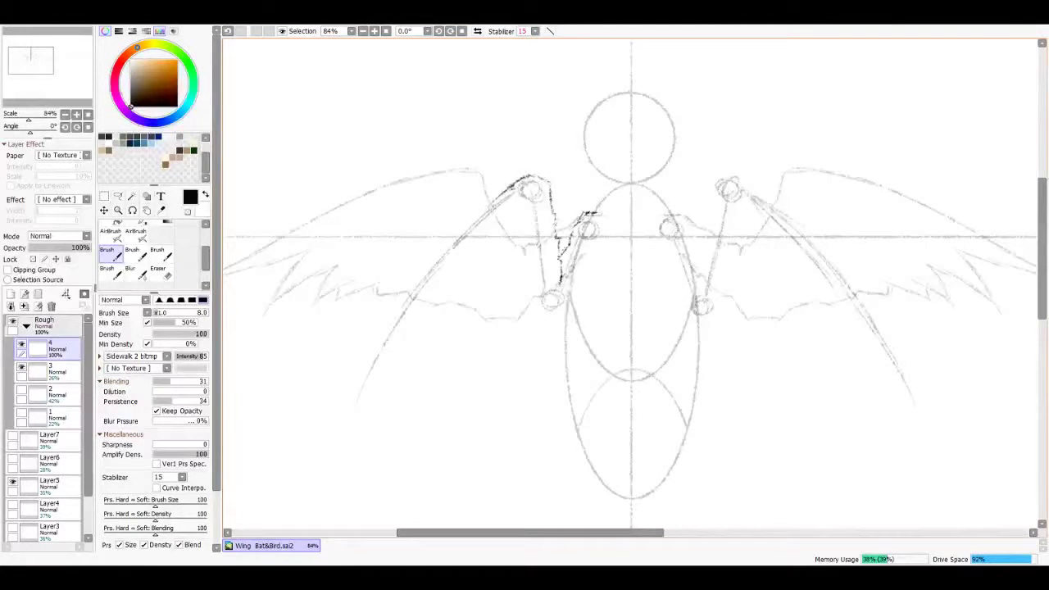
left_click_drag(508, 188, 467, 223)
Step: Draw the left wing's outer leading edge down to the tip and its jagged trailing edge back to the shoulder
scroll(630, 287, "down", 2)
scroll(631, 286, "left", 2)
left_click_drag(564, 131, 402, 331)
mouse_move(459, 286)
left_mouse_down()
mouse_move(439, 339)
mouse_move(555, 278)
mouse_move(615, 234)
left_mouse_up()
left_click_drag(606, 279, 655, 189)
left_click_drag(652, 215, 662, 176)
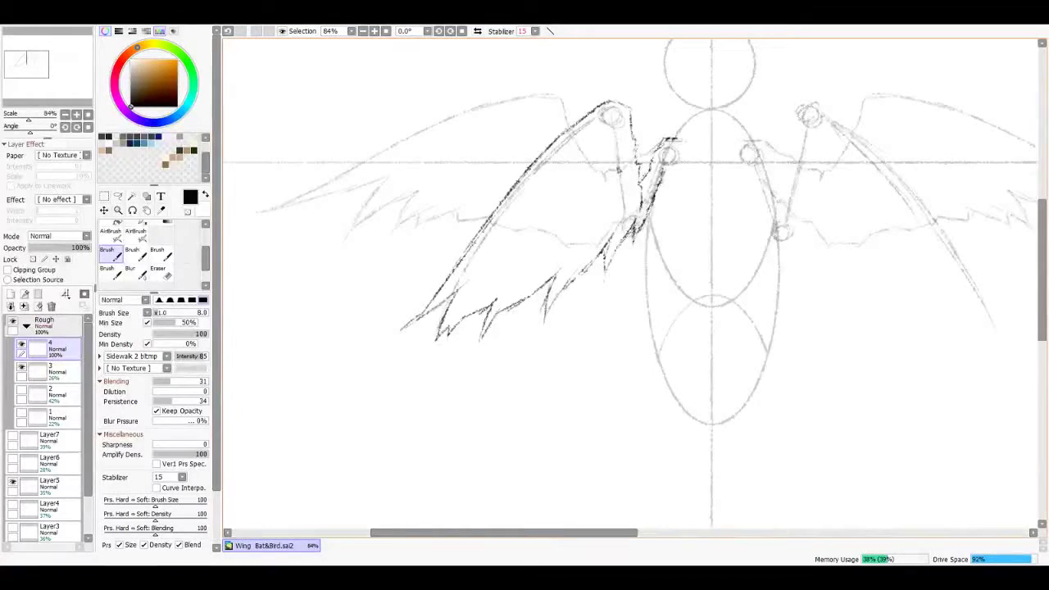
Step: Erase the overlapping lines near the left wing's elbow and sketch a feather fold line inside the wing
key("e")
left_click_drag(635, 187, 639, 223)
key("b")
left_click_drag(573, 162, 561, 174)
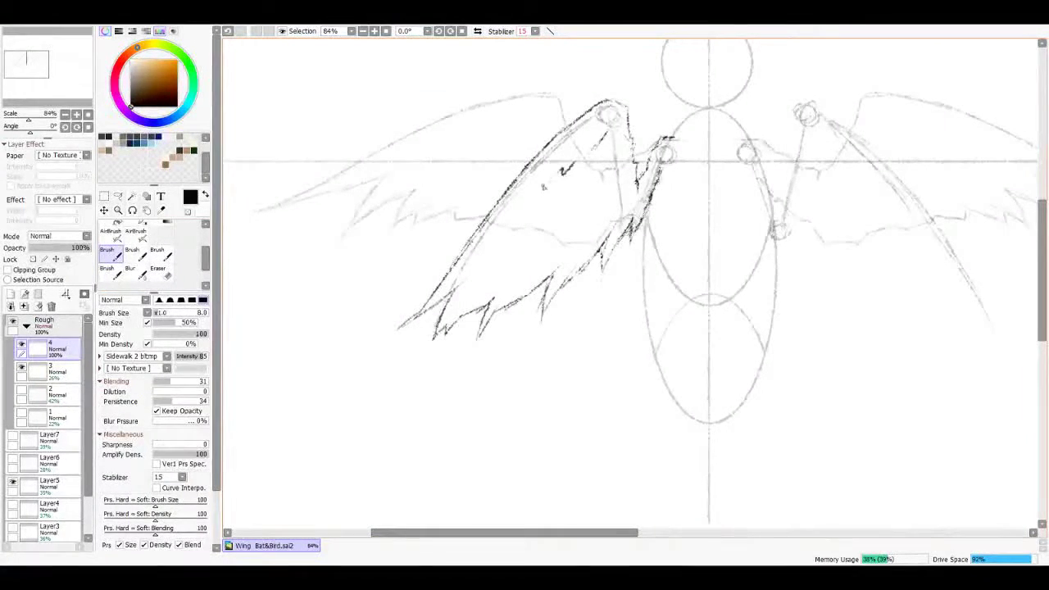
Step: Duplicate the half-folded left wing, mirror it onto the right side of the body, and merge the copy into layer 4
key("ctrl+j")
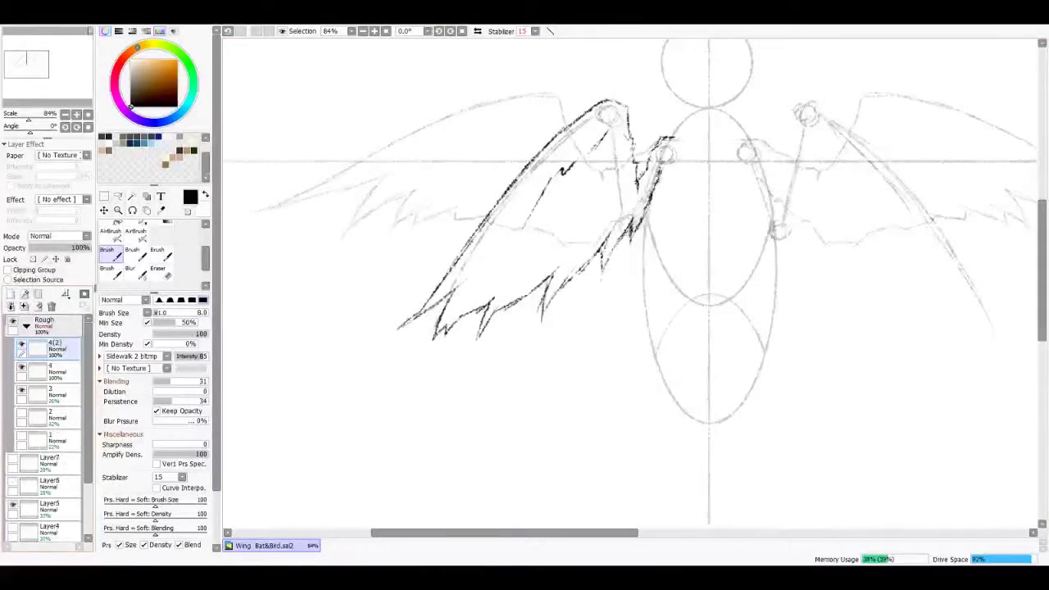
key("m")
left_click_drag(491, 206, 772, 206)
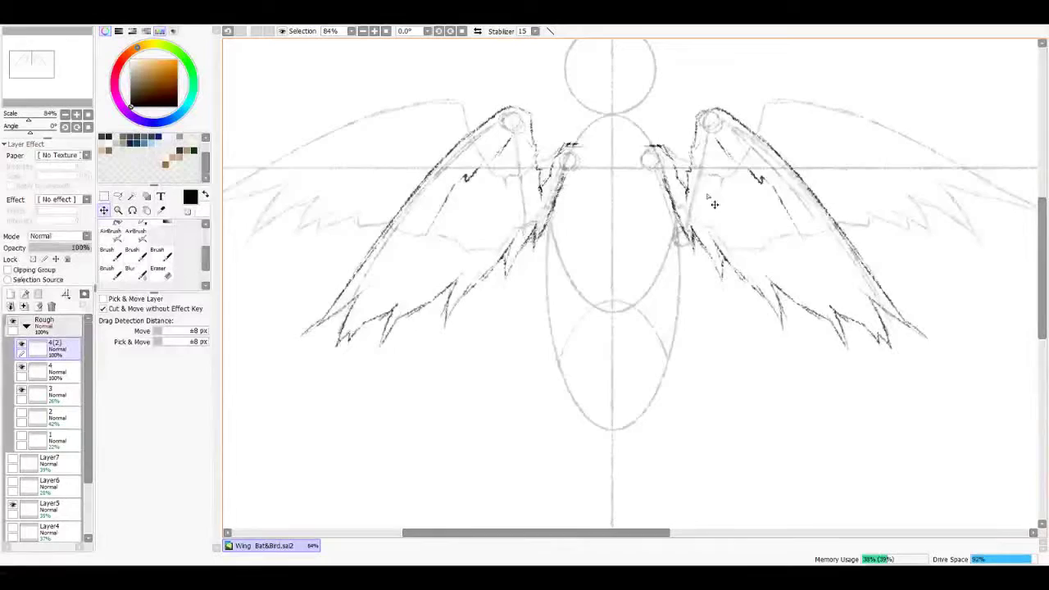
key("ctrl+e")
left_click(22, 345)
left_click(22, 345)
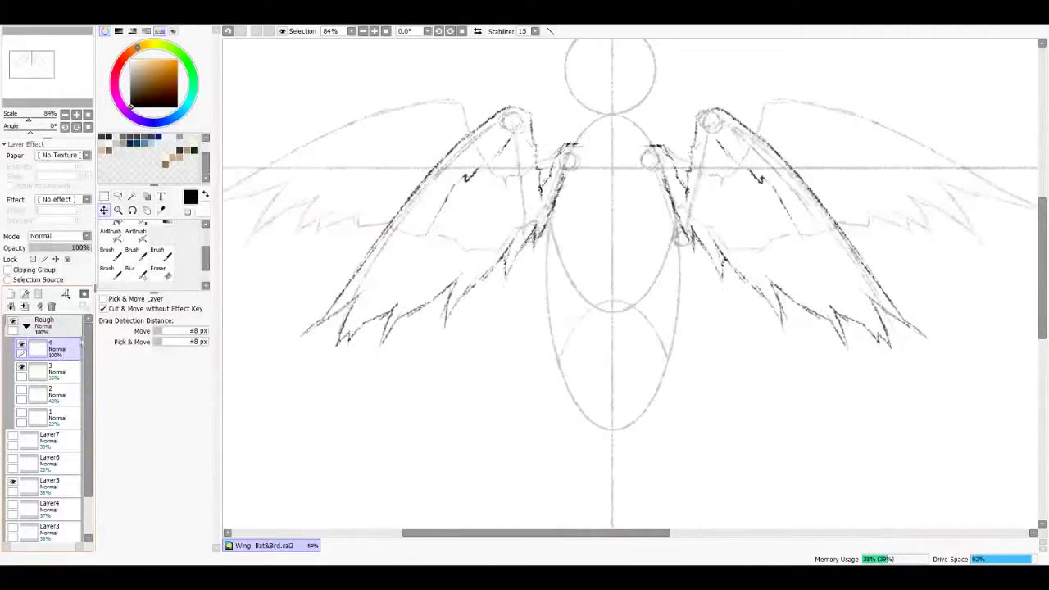
left_click(131, 198)
key("ctrl+a")
key("ctrl+d")
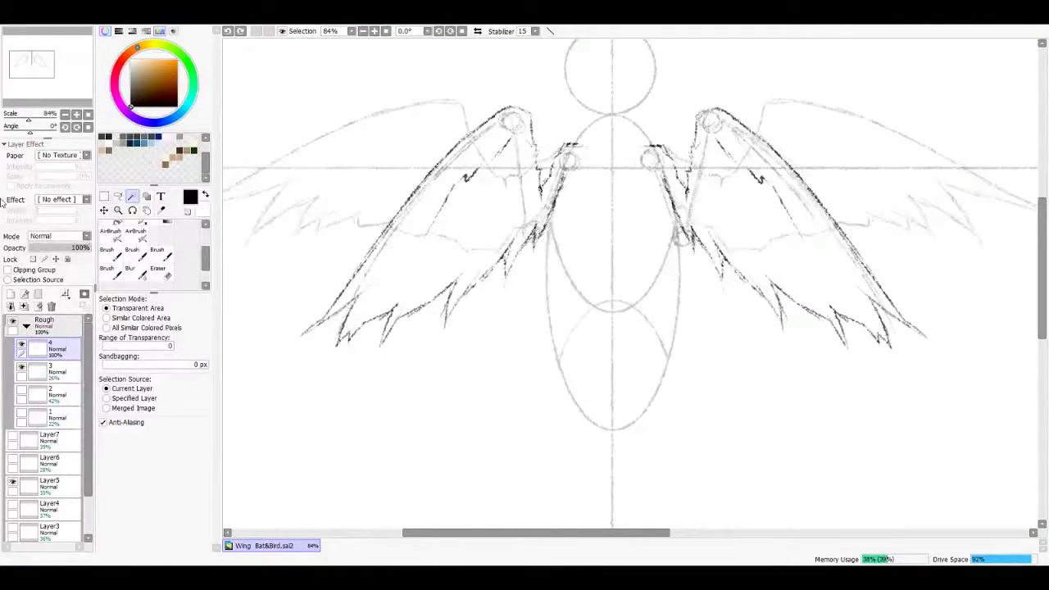
Step: Add a new layer named 5, fade outline 4 to 22%, hide outline 3, and show Layer6's pose instead of Layer5's
left_click(9, 293)
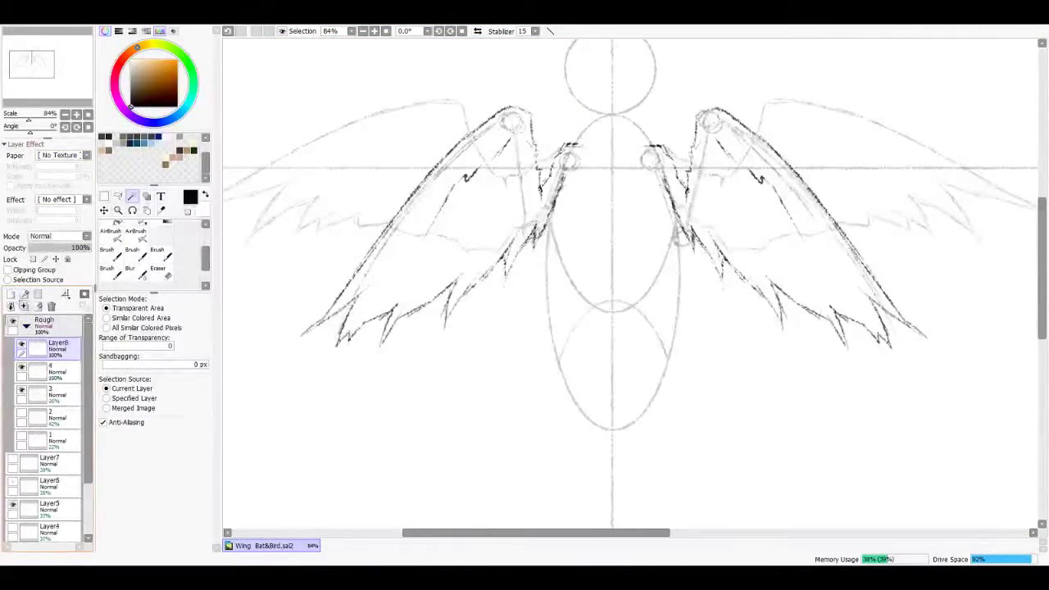
left_click(21, 390)
left_click(12, 481)
left_click(50, 484)
left_click(64, 352)
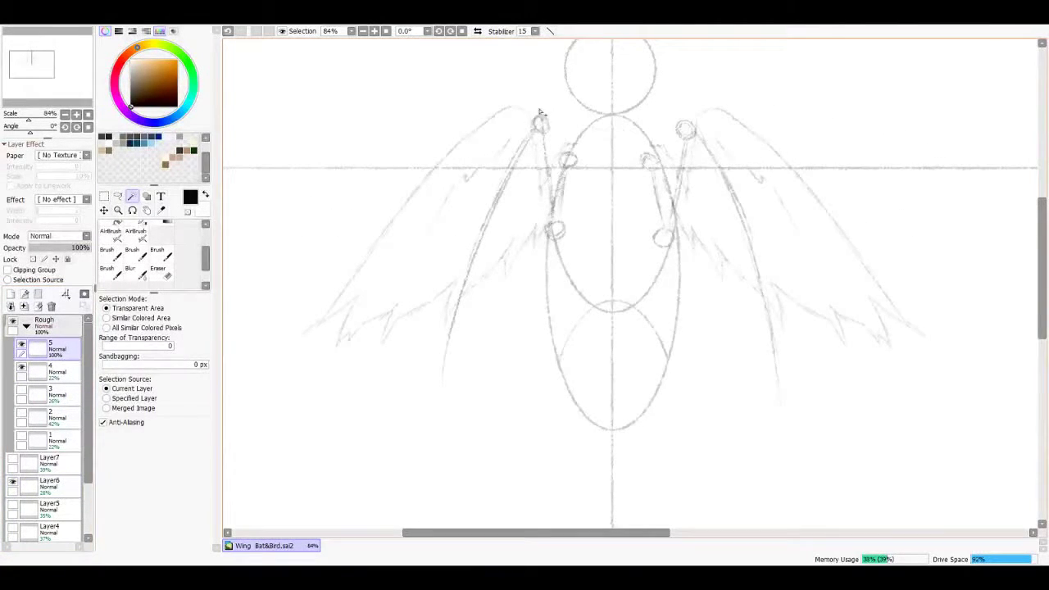
Step: Draw the folded left wing's wrist, outer leading edge and long primary feathers on layer 5
key("b")
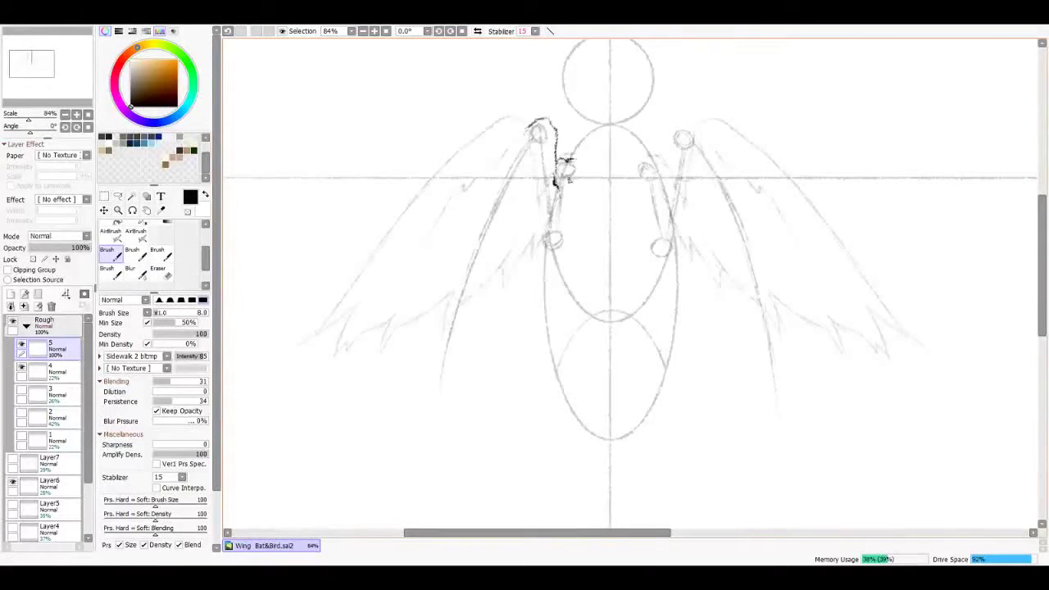
left_click_drag(533, 124, 422, 303)
left_click_drag(524, 328, 557, 274)
left_click_drag(488, 213, 473, 371)
left_click_drag(528, 187, 472, 336)
left_click_drag(506, 234, 497, 313)
Step: Sketch the shorter overlapping feathers along the folded left wing's trailing edge, from the primaries inward toward the body
left_click_drag(536, 200, 524, 218)
left_click_drag(533, 178, 526, 216)
left_click_drag(529, 200, 518, 257)
left_click_drag(544, 179, 526, 221)
left_click_drag(529, 225, 515, 254)
key("ctrl+z")
left_click_drag(532, 175, 526, 196)
left_click_drag(510, 254, 499, 277)
left_click_drag(513, 236, 496, 294)
left_click_drag(520, 248, 509, 297)
left_click_drag(551, 191, 534, 236)
left_click_drag(563, 159, 541, 240)
left_click_drag(554, 210, 546, 249)
left_click_drag(568, 200, 554, 229)
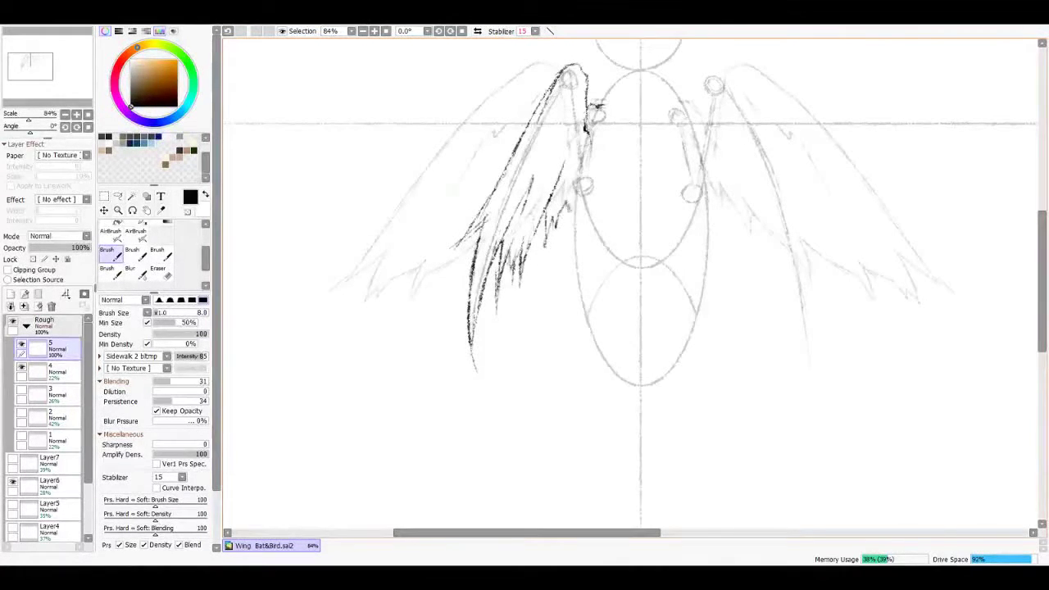
Step: Draw the folded left wing's inner edge between wrist and elbow, undoing strokes that miss
left_click_drag(580, 123, 567, 180)
key("ctrl+z")
left_click_drag(583, 177, 570, 193)
key("ctrl+z")
mouse_move(583, 84)
left_mouse_down()
mouse_move(574, 141)
mouse_move(575, 120)
left_mouse_up()
left_click_drag(579, 131, 572, 143)
Step: Duplicate the folded left wing, mirror it onto the right side of the body, and merge the copy into layer 5
key("ctrl+j")
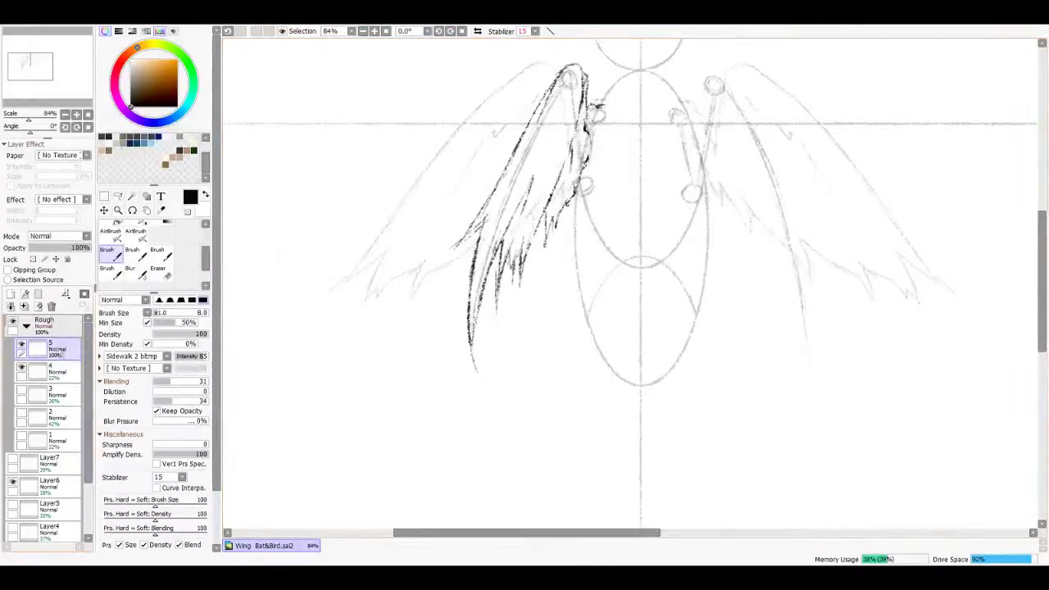
key("ctrl+h")
key("ctrl")
left_click_drag(548, 163, 735, 162)
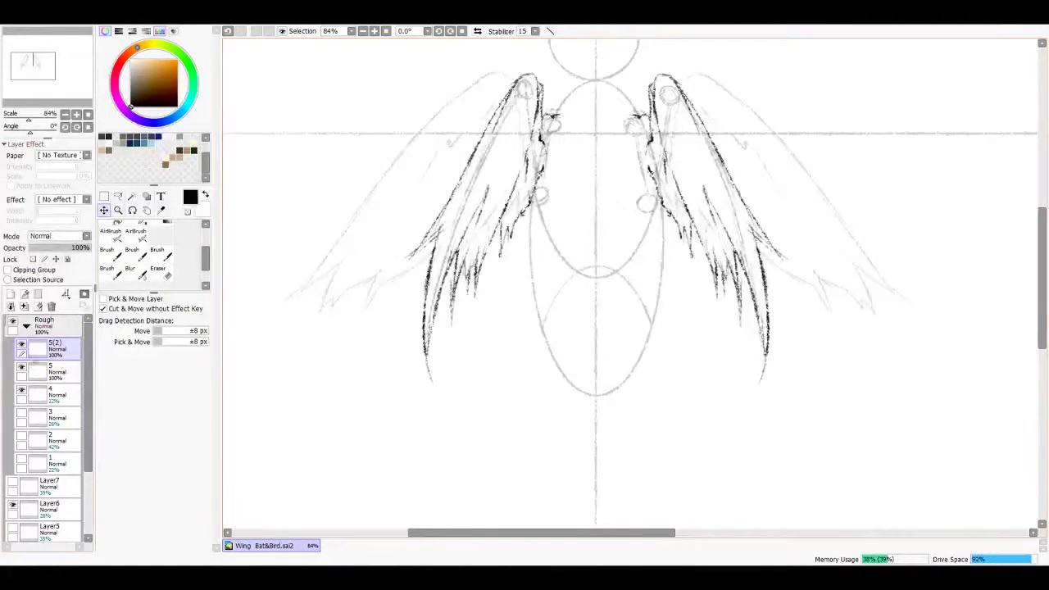
key("ctrl+e")
left_click(21, 348)
left_click(21, 348)
Step: Lower outline 5's opacity to 17%, show Layer7's pose instead of Layer6's, and add a new layer named 6
left_click_drag(82, 248, 41, 248)
left_click(12, 482)
left_click(12, 458)
key("ctrl+shift+n")
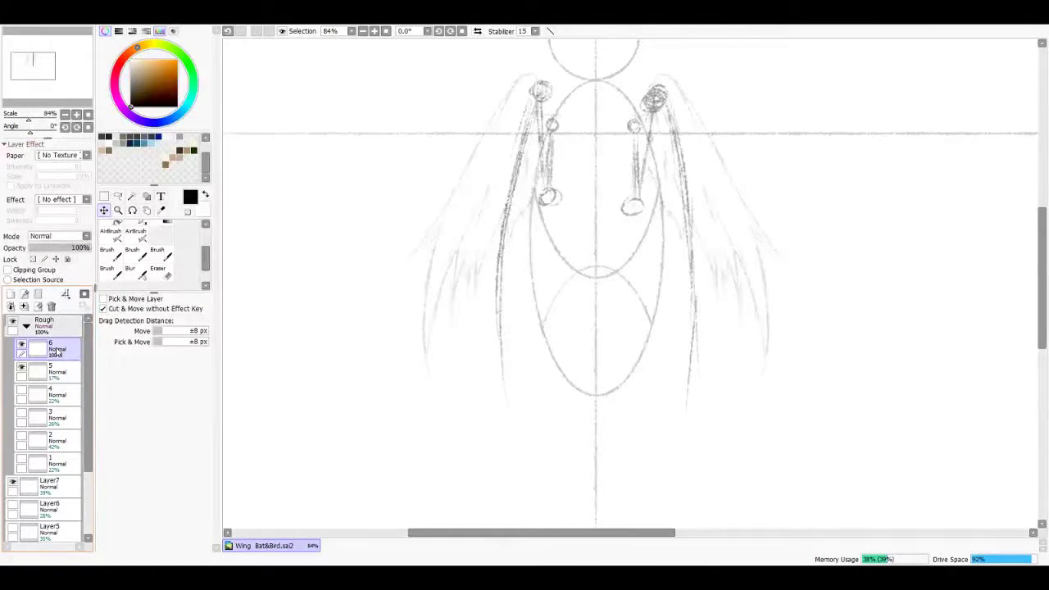
Step: Draw the fully folded left wing's wrist and upper outer edge on layer 6, redoing strokes that miss
left_click(112, 254)
left_click_drag(542, 78, 524, 116)
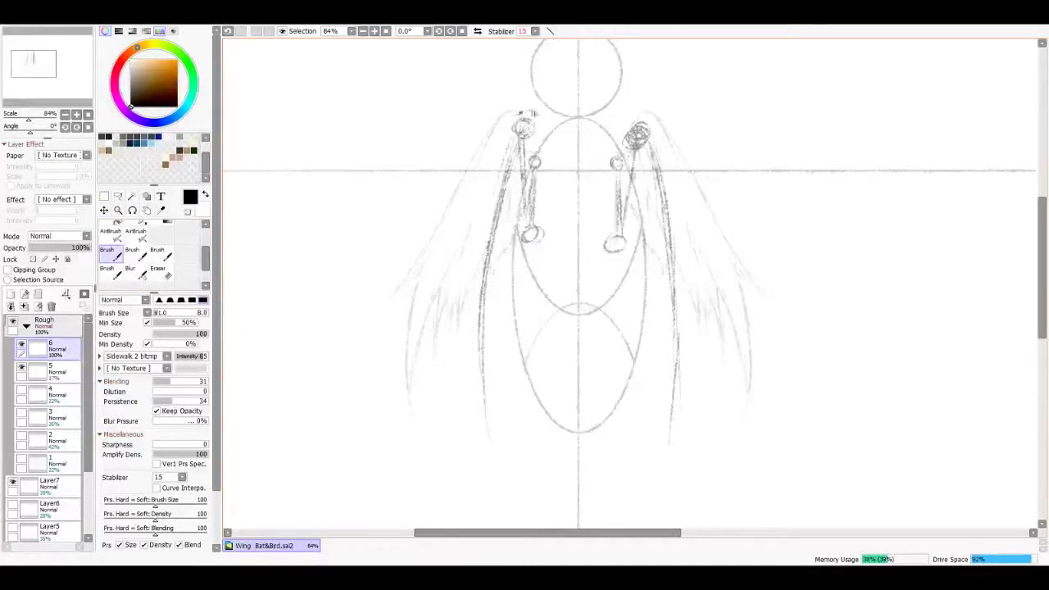
left_click_drag(525, 110, 479, 214)
key("ctrl+z")
left_click_drag(508, 133, 462, 221)
left_click_drag(482, 182, 435, 258)
key("ctrl+z")
mouse_move(472, 216)
left_mouse_down()
mouse_move(455, 260)
mouse_move(528, 164)
left_mouse_up()
Step: Draw the fully folded left wing's long outer feathers, curving the lowest one down to the pointed wing tip
left_click_drag(482, 162, 459, 275)
left_click_drag(492, 202, 468, 326)
left_click_drag(477, 238, 530, 356)
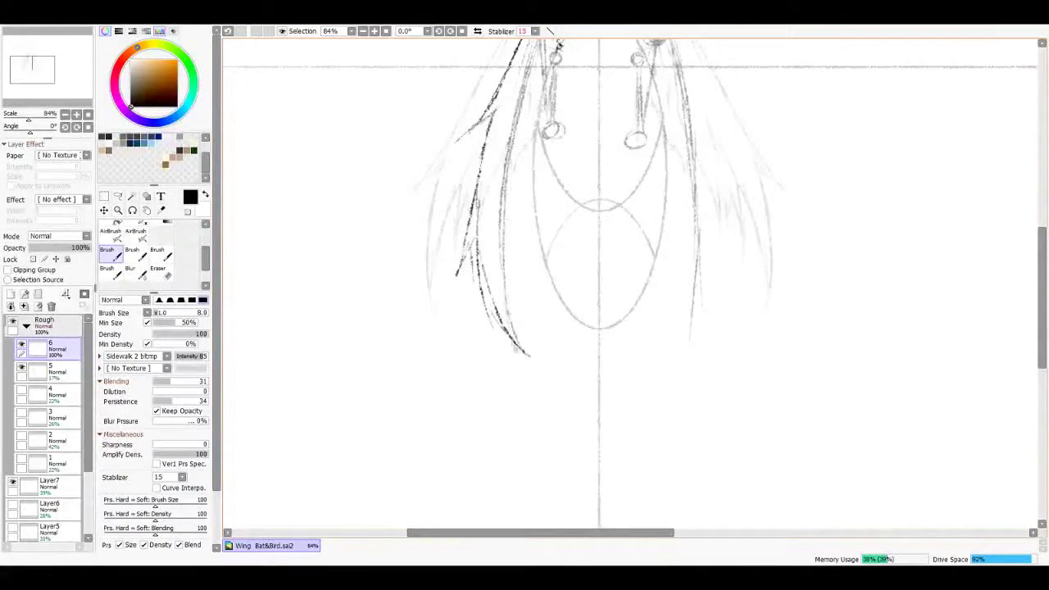
Step: Sketch the fully folded left wing's inner feathers alongside the body, from the wing tip up to the wrist
left_click_drag(517, 225, 500, 352)
left_click_drag(574, 205, 562, 340)
left_click_drag(503, 279, 488, 370)
mouse_move(516, 218)
left_mouse_down()
mouse_move(499, 351)
mouse_move(500, 326)
left_mouse_up()
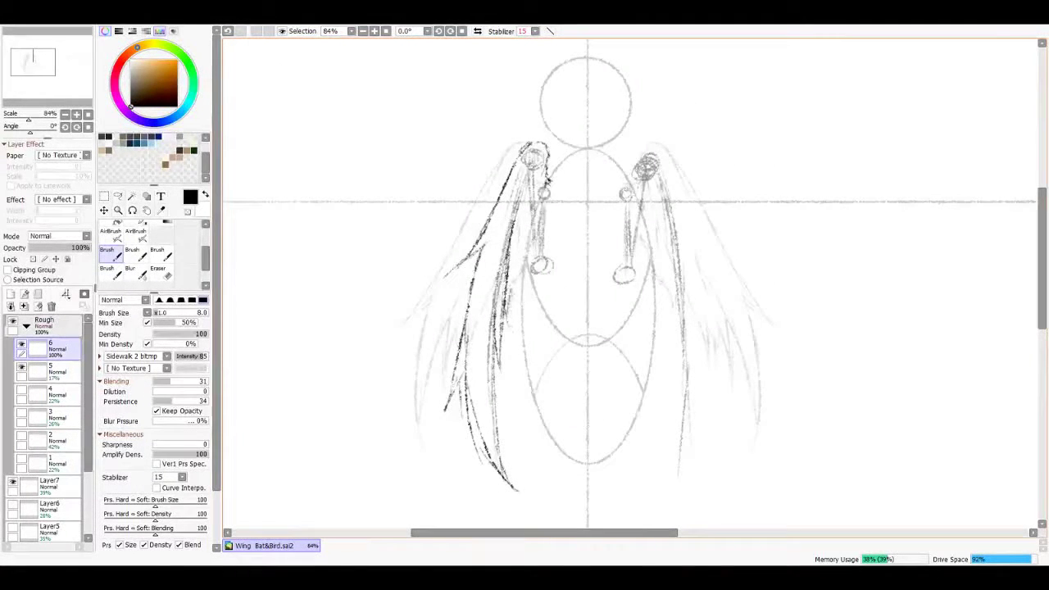
left_click_drag(523, 285, 547, 146)
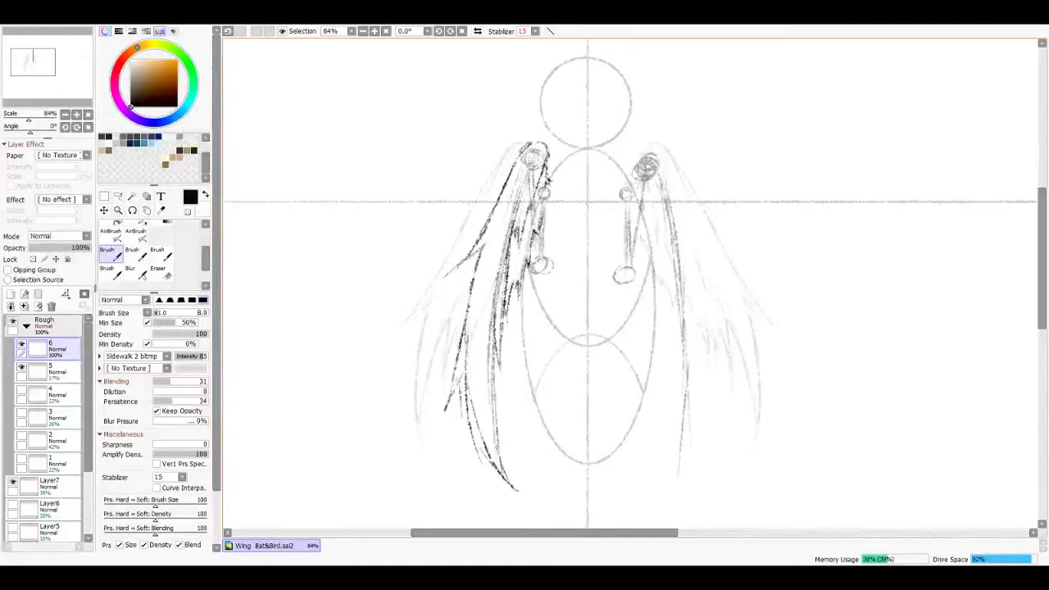
Step: Darken the fully folded left wing's inner feathers and draw short ruffled feathers around its wrist
mouse_move(508, 278)
left_mouse_down()
mouse_move(529, 162)
mouse_move(523, 203)
left_mouse_up()
mouse_move(534, 139)
left_mouse_down()
mouse_move(493, 156)
mouse_move(490, 185)
mouse_move(540, 155)
left_mouse_up()
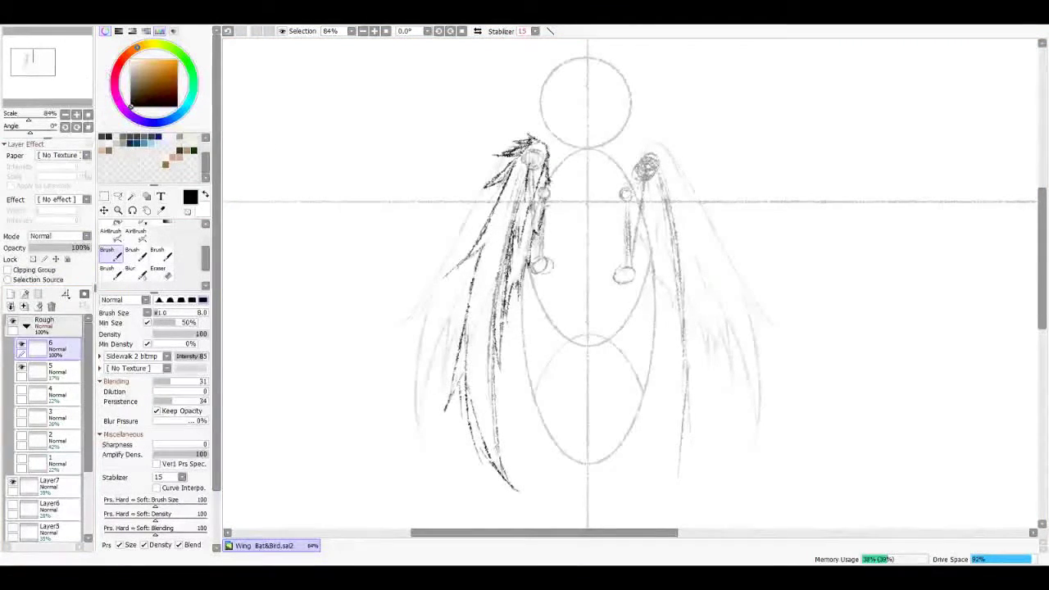
left_click(19, 296)
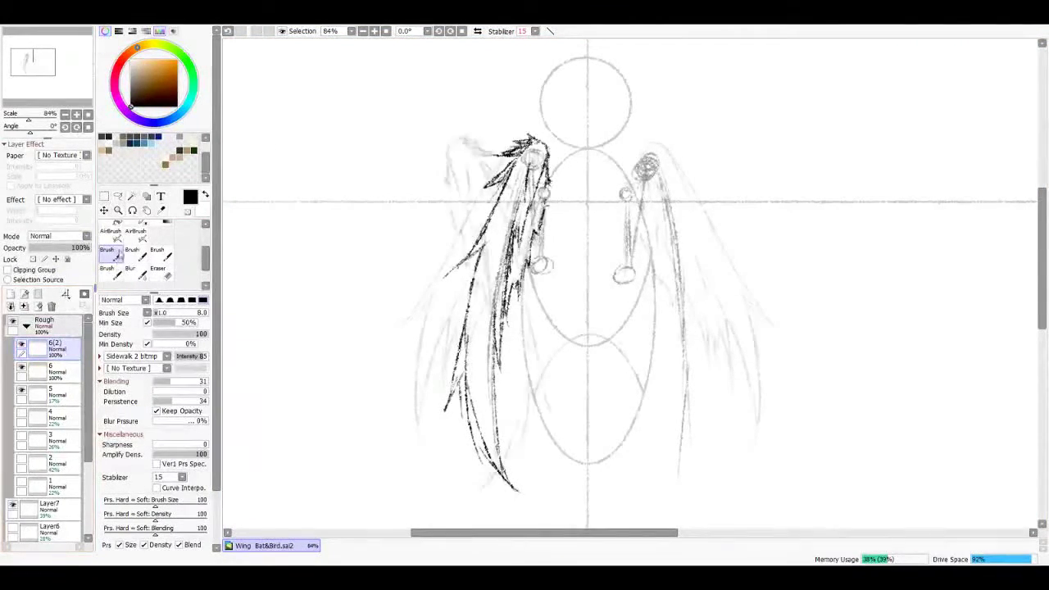
left_click_drag(533, 203, 711, 197)
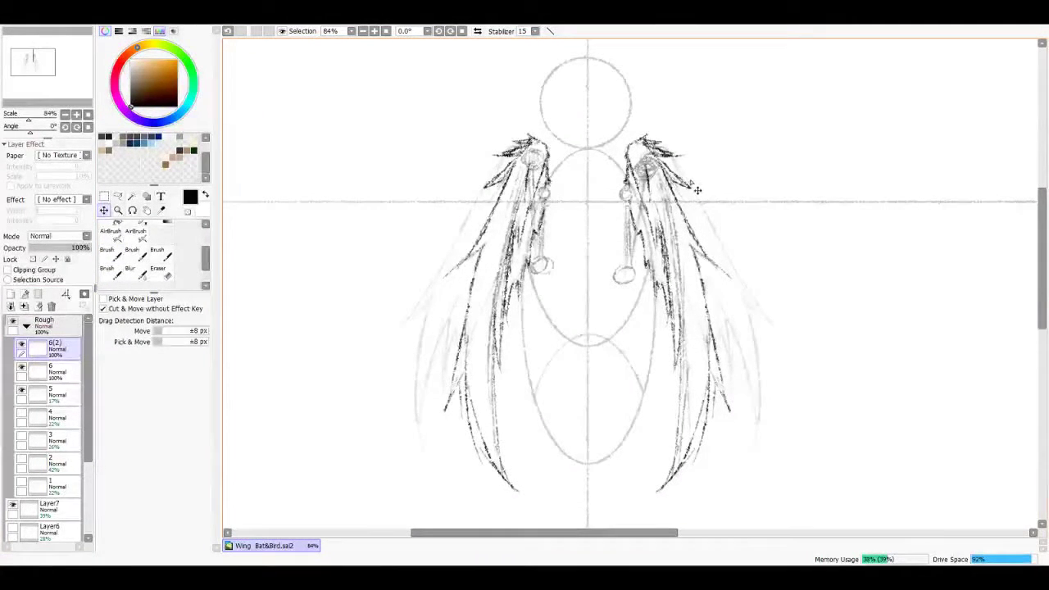
key("ctrl+z")
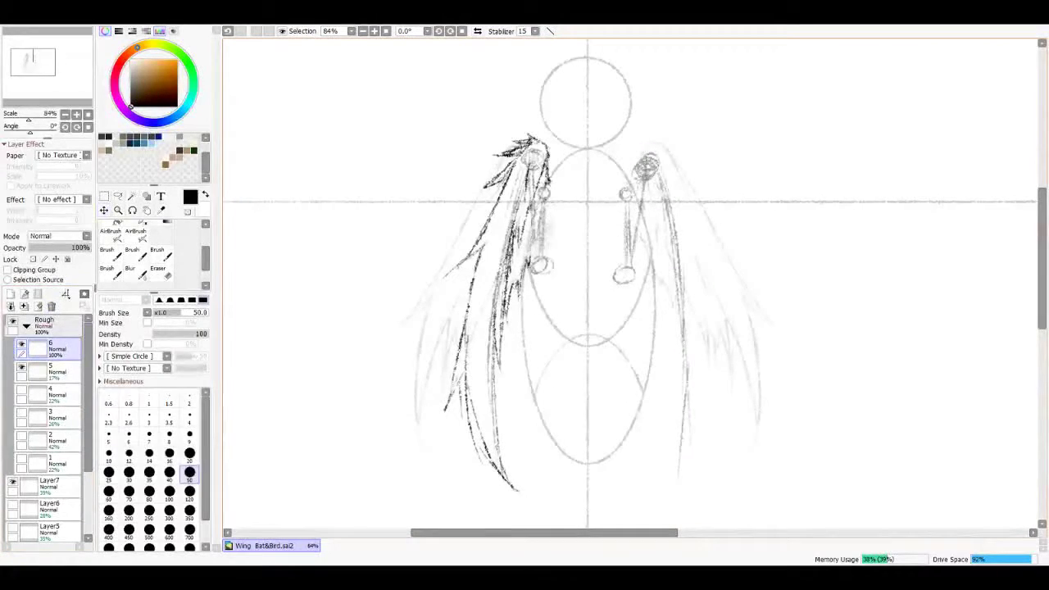
Step: Draw the folded left wing's inner edge down to the elbow, merge a mirrored right-side copy into layer 6, and hide outline 5
key("b")
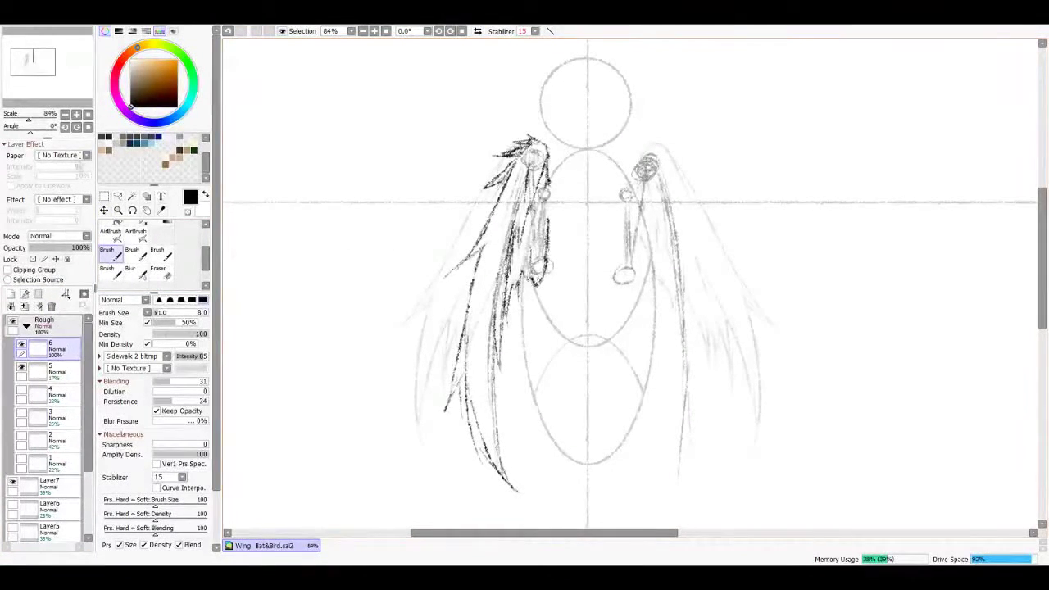
key("ctrl+y")
key("v")
left_click_drag(541, 215, 720, 212)
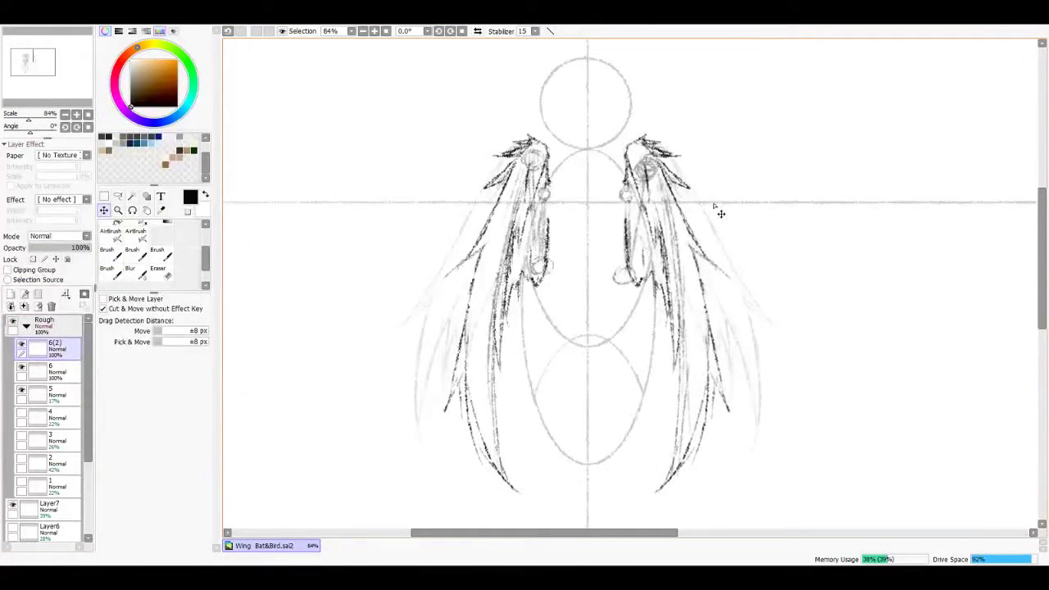
key("ctrl+e")
left_click(22, 368)
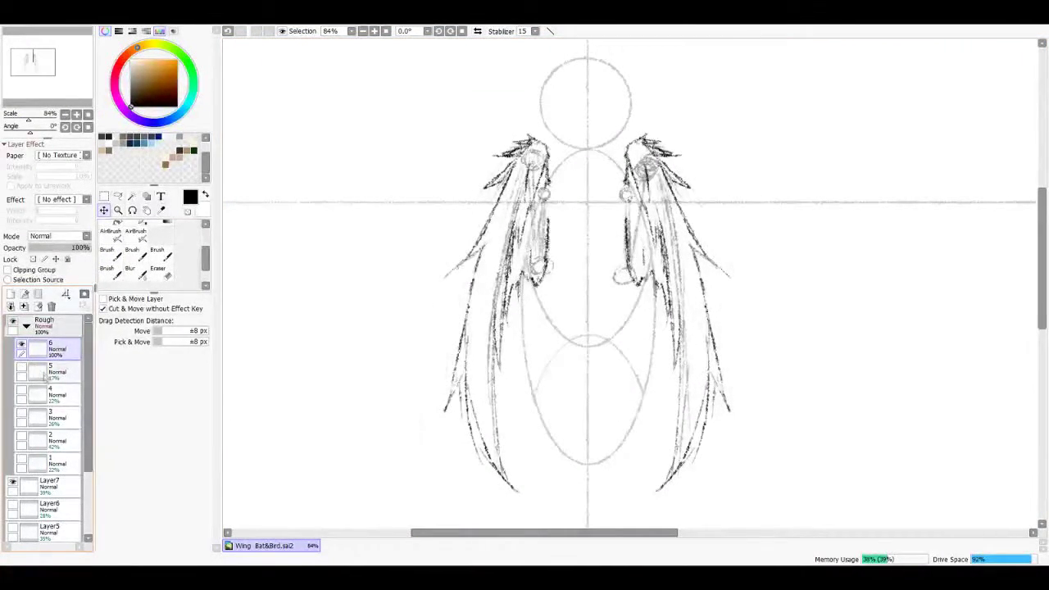
Step: Show outlines 1 to 5 together with outline 6 and set each one's opacity back to 100%
scroll(281, 302, "down", 3)
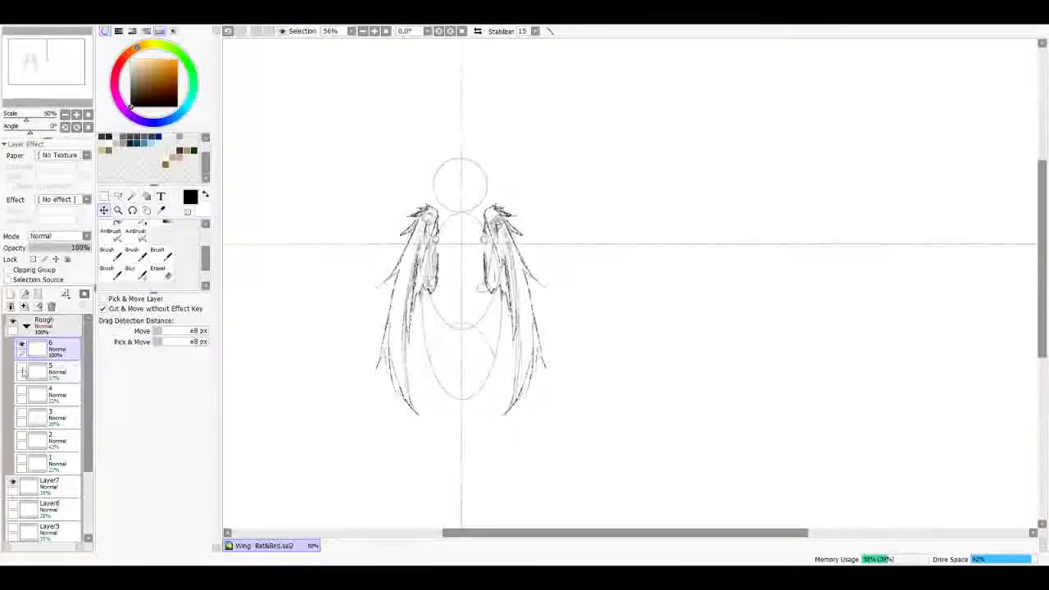
left_click(89, 247)
left_click(49, 395)
left_click(89, 247)
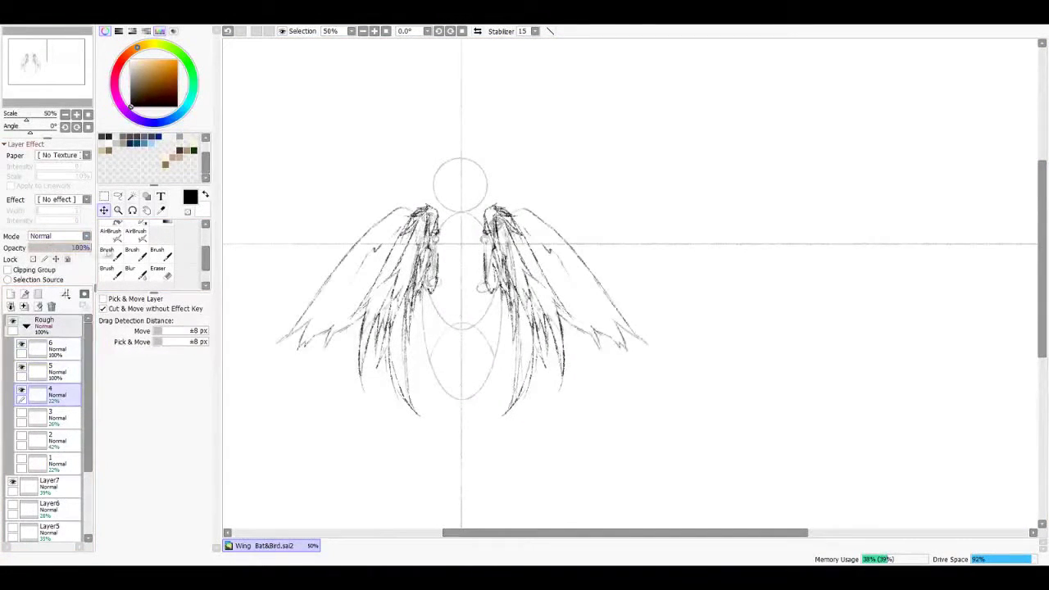
left_click(22, 413)
left_click(50, 417)
left_click(90, 247)
left_click(22, 437)
left_click(49, 440)
left_click(89, 247)
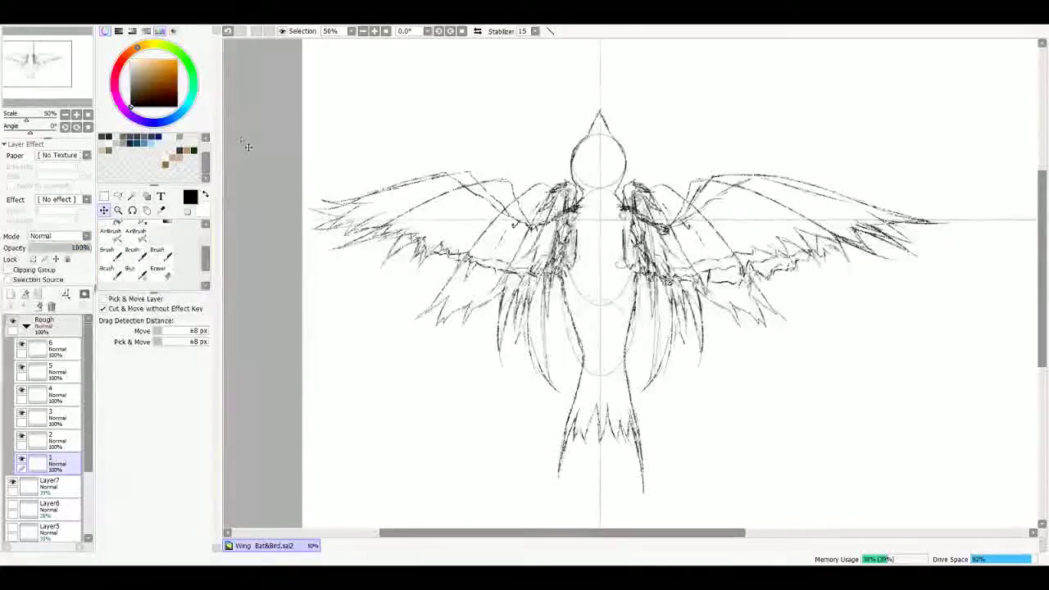
Step: Hide outlines 6 to 2 and the Layer7 skeleton so only outline 1 shows over the body guide
left_click(21, 343)
left_click(21, 366)
left_click(22, 389)
left_click(22, 413)
left_click(21, 435)
left_click(12, 483)
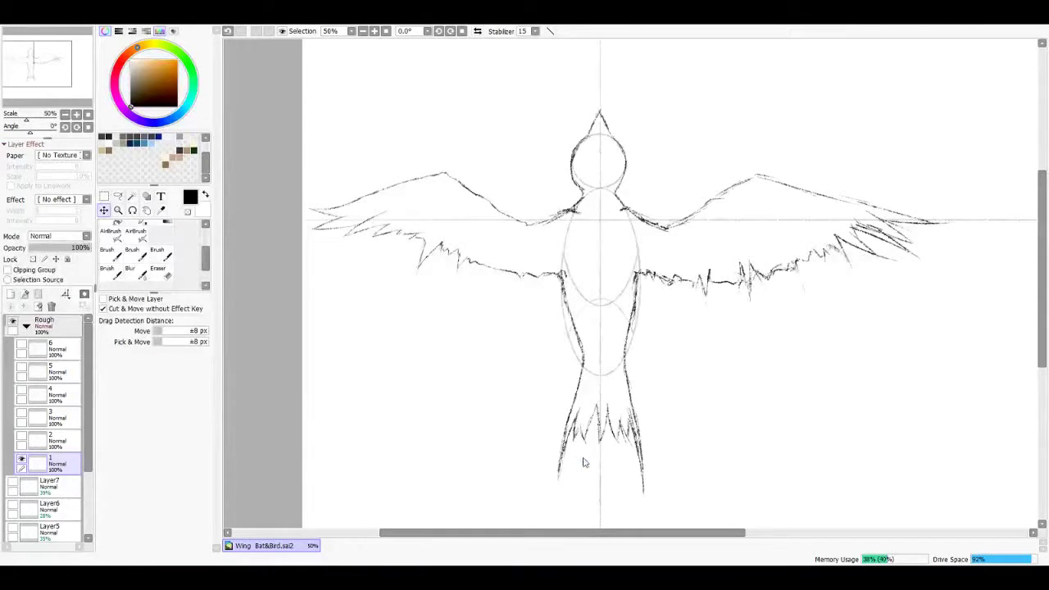
Step: Show outlines 2 to 6 one at a time to examine how the wings fold from pose to pose
left_click(21, 436)
left_click(21, 458)
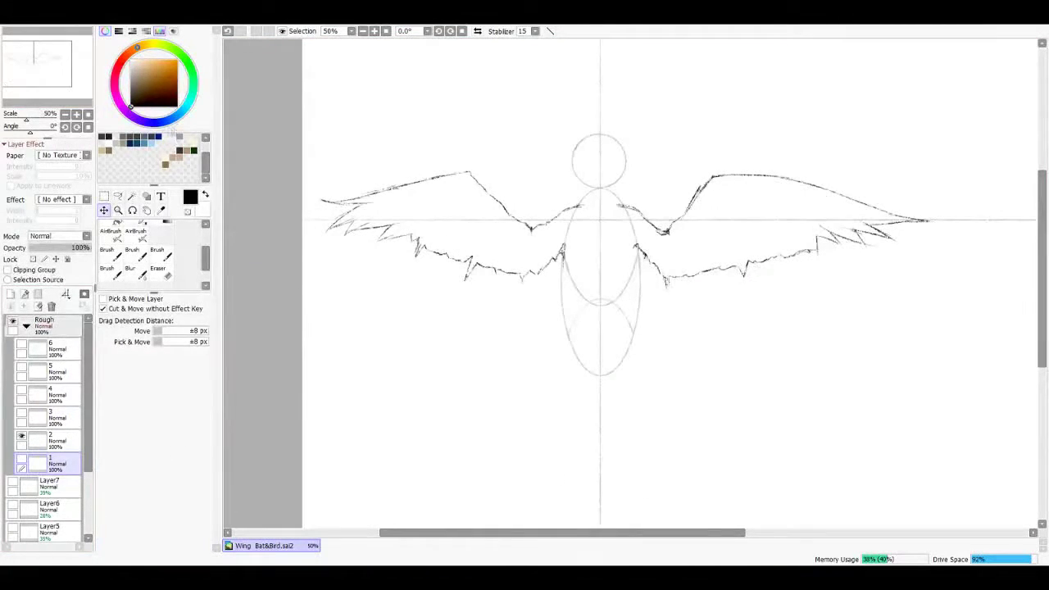
left_click(22, 412)
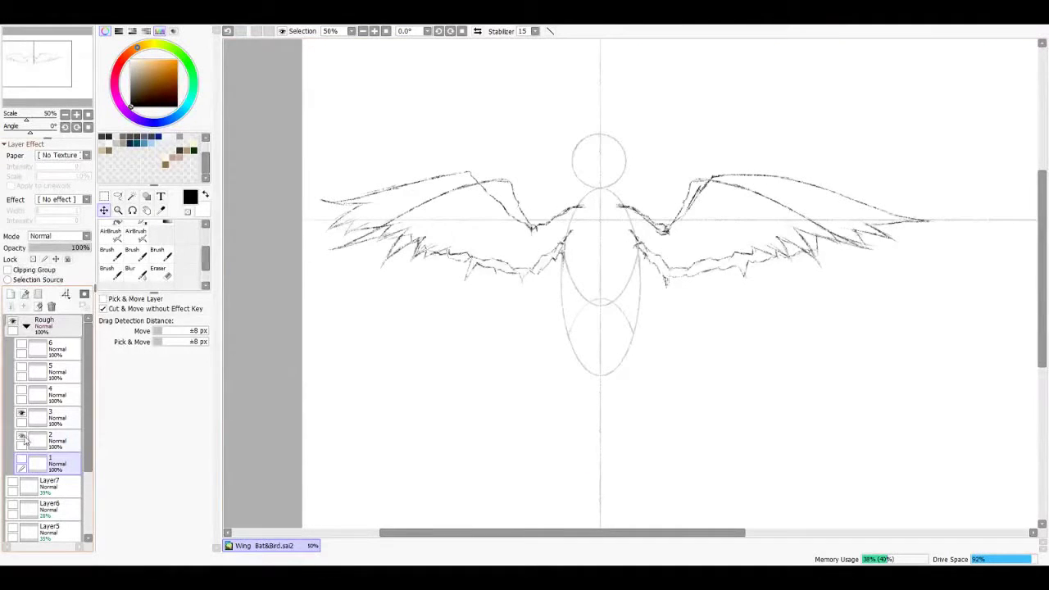
left_click(21, 436)
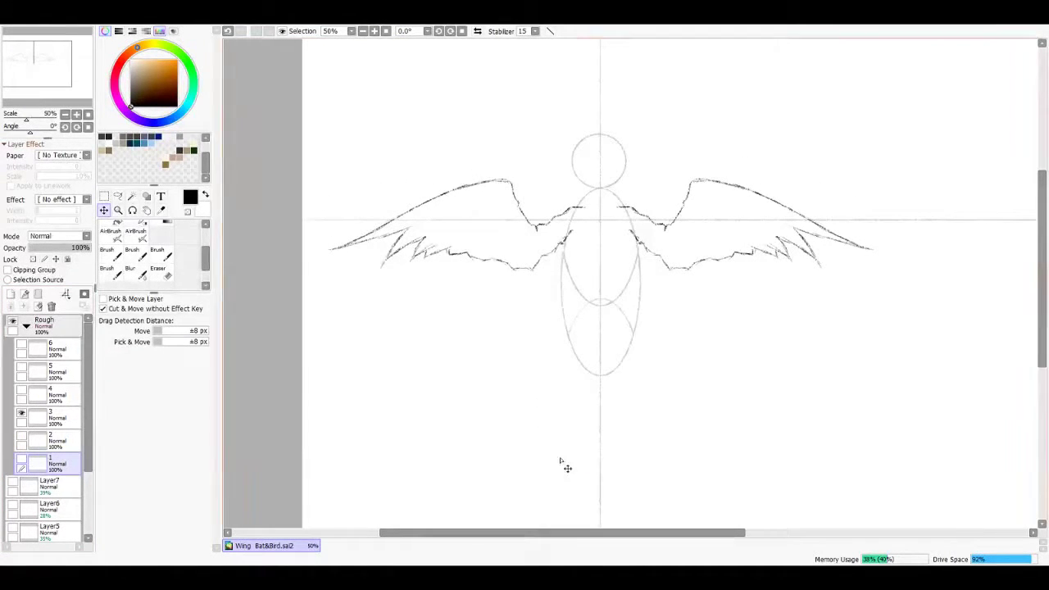
left_click(21, 390)
left_click(22, 413)
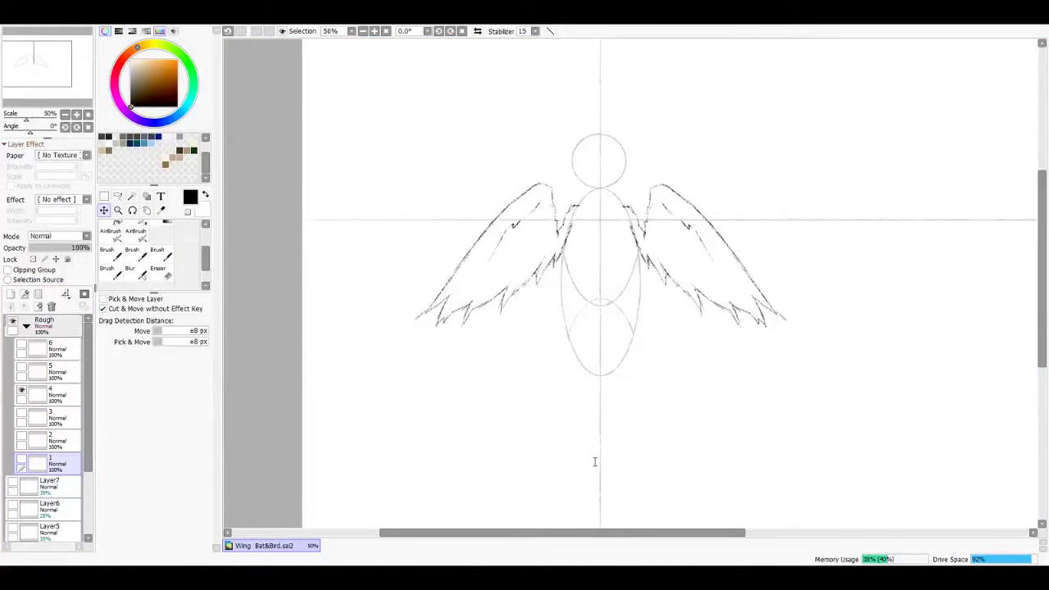
left_click(21, 367)
left_click(21, 390)
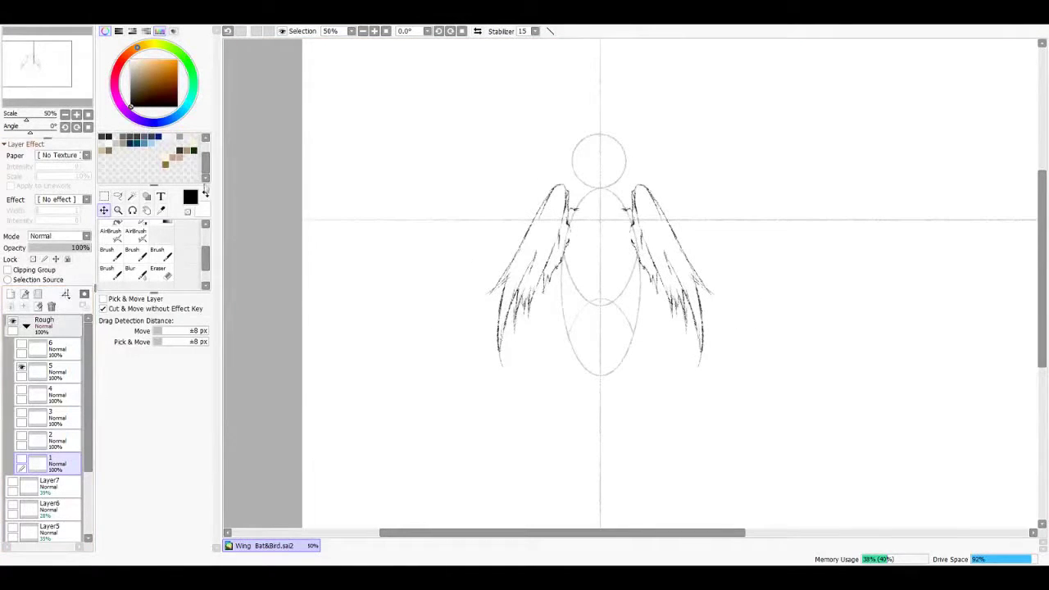
left_click(21, 344)
left_click(21, 368)
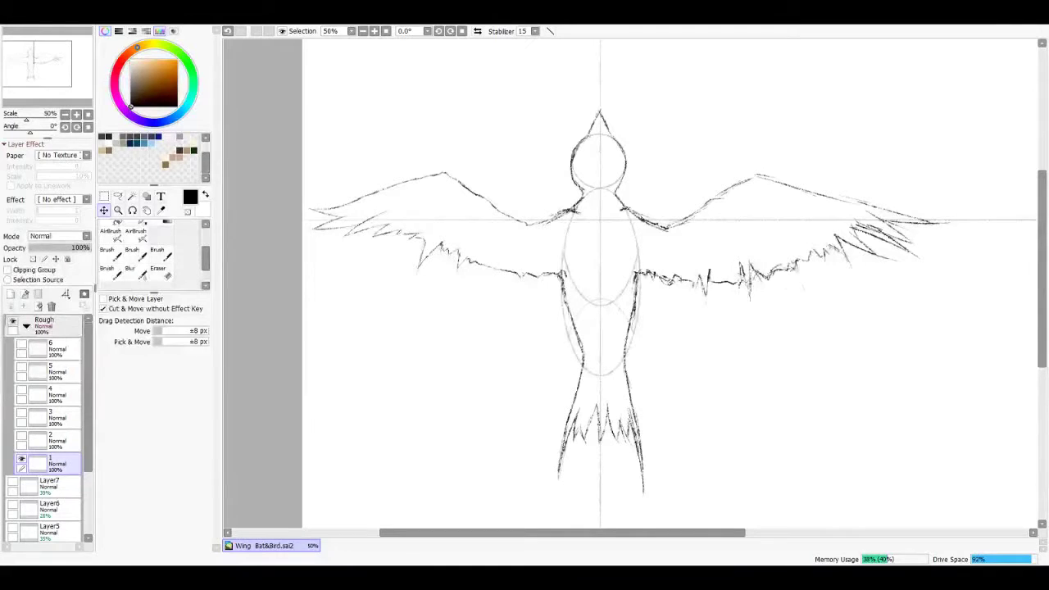
Step: Choose the Simple Circle brush at size 50 with a dark navy blue, undoing the test strokes above the left wing
left_click(107, 271)
left_click_drag(449, 100, 446, 125)
left_click_drag(491, 95, 488, 152)
key("ctrl+z")
key("ctrl+z")
scroll(152, 156, "up", 2)
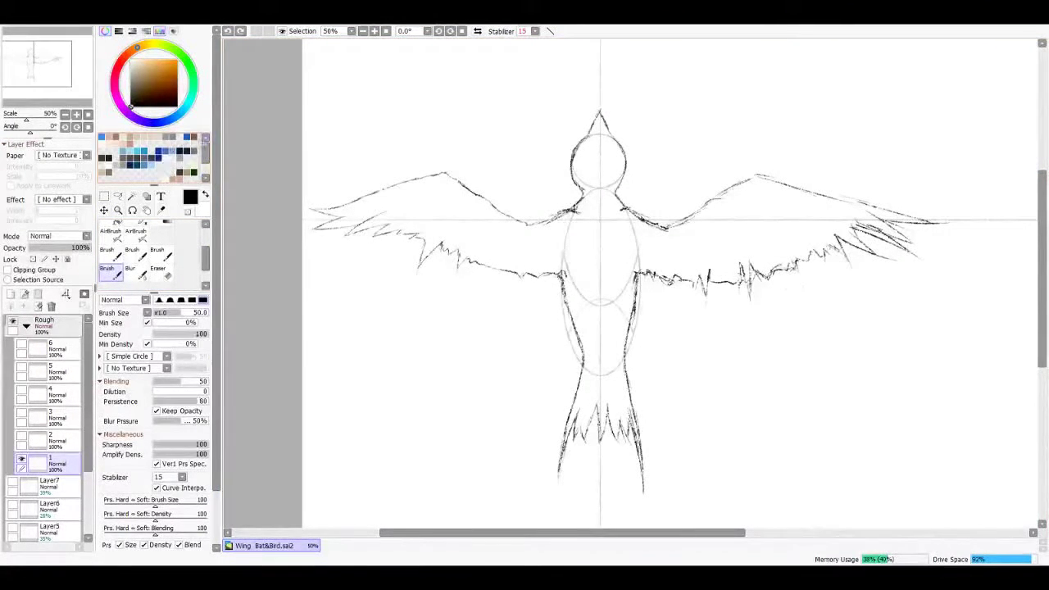
left_click(181, 150)
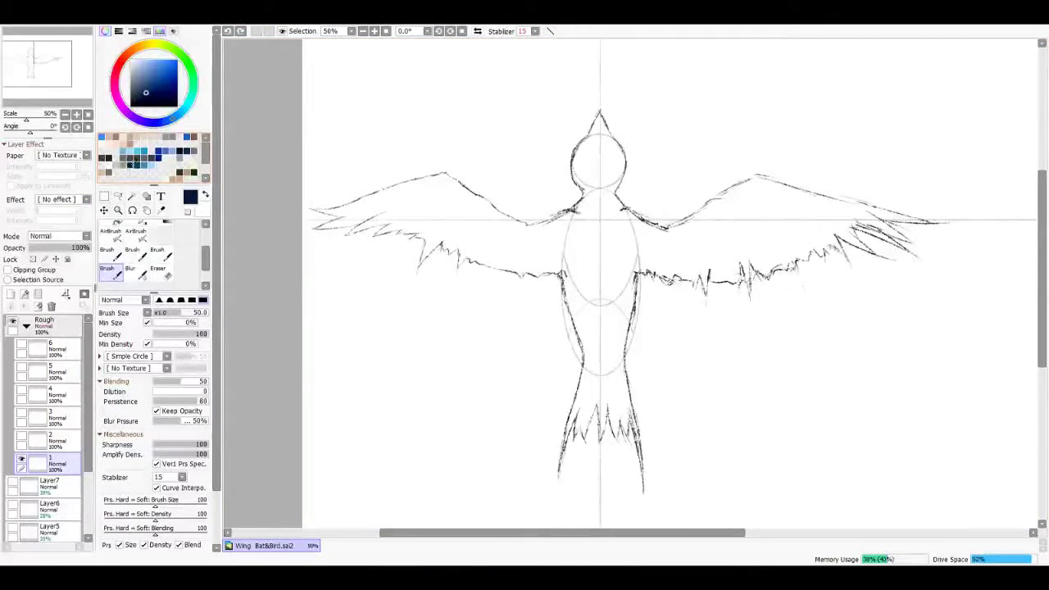
mouse_move(589, 202)
left_mouse_down()
mouse_move(556, 238)
mouse_move(537, 236)
left_mouse_up()
key("ctrl+z")
mouse_move(589, 201)
left_mouse_down()
mouse_move(525, 234)
mouse_move(587, 195)
mouse_move(577, 155)
mouse_move(610, 164)
mouse_move(582, 163)
mouse_move(613, 148)
mouse_move(622, 168)
mouse_move(583, 251)
left_mouse_up()
key("ctrl+z")
key("ctrl+z")
key("ctrl+z")
key("ctrl+z")
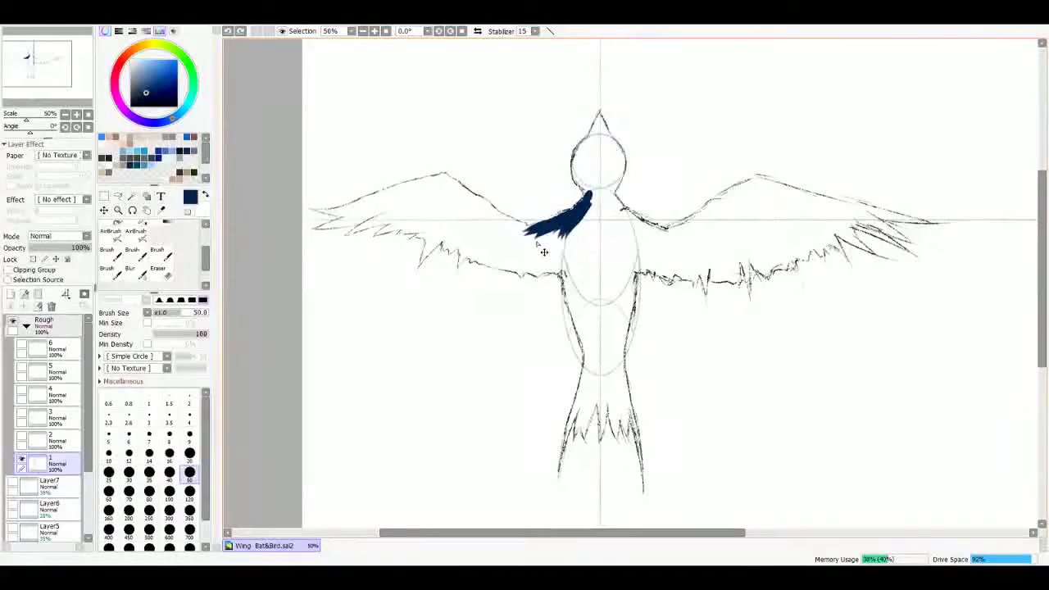
key("ctrl+z")
Step: Collapse the Rough folder and create a Color folder above it containing a new layer named 1
left_click(25, 325)
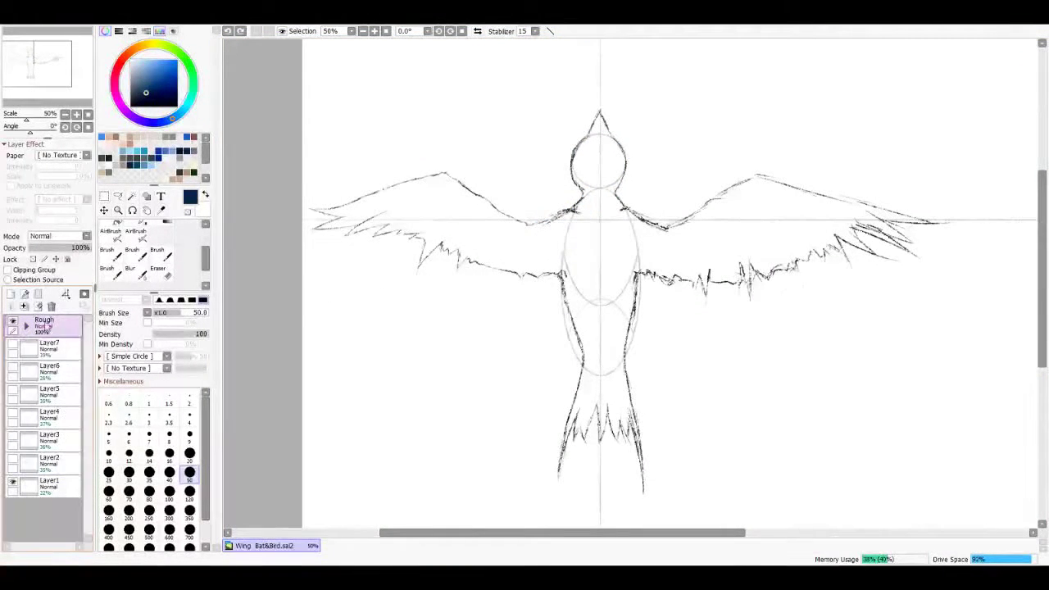
left_click(38, 294)
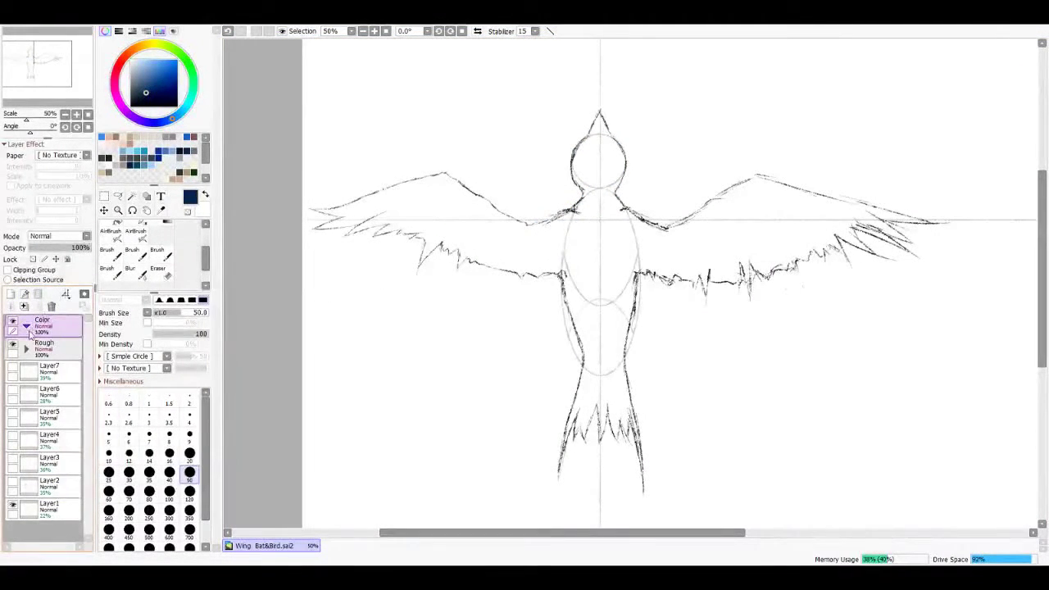
left_click(10, 294)
Step: Block in the bird's head and the middle of its body in navy with a larger brush, setting the stabilizer to 10
scroll(605, 225, "up", 1)
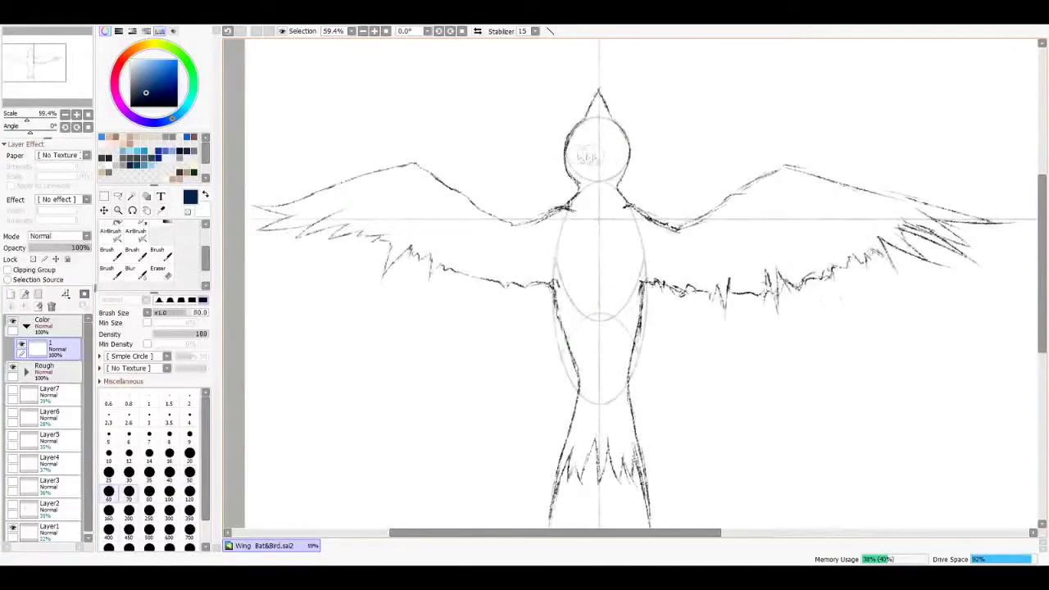
key("b")
left_click(579, 163)
key("bracketright")
key("bracketright")
key("bracketright")
key("bracketright")
key("bracketright")
mouse_move(581, 161)
left_mouse_down()
mouse_move(590, 147)
mouse_move(561, 172)
mouse_move(566, 144)
mouse_move(594, 162)
mouse_move(553, 148)
mouse_move(594, 136)
mouse_move(590, 174)
mouse_move(579, 177)
mouse_move(579, 282)
left_mouse_up()
left_click(524, 31)
left_click(529, 146)
left_click_drag(579, 213, 578, 365)
Step: Fill the body's shoulders, sides and centre with navy out to the outline, using a smaller brush
key("bracketleft")
key("bracketleft")
key("bracketleft")
key("bracketleft")
key("bracketleft")
key("bracketleft")
key("bracketleft")
key("bracketleft")
mouse_move(554, 203)
left_mouse_down()
mouse_move(538, 224)
mouse_move(552, 239)
mouse_move(538, 273)
mouse_move(539, 318)
mouse_move(550, 318)
mouse_move(562, 358)
mouse_move(536, 278)
left_mouse_up()
mouse_move(610, 235)
left_mouse_down()
mouse_move(595, 180)
mouse_move(614, 245)
mouse_move(610, 352)
mouse_move(603, 229)
mouse_move(611, 393)
left_mouse_up()
Step: Paint the lower body and forked tail navy, with both long outer prongs and the jagged left inner feathers
scroll(611, 394, "down", 2)
left_click_drag(573, 270, 567, 340)
scroll(607, 246, "down", 2)
left_click_drag(603, 196, 559, 373)
mouse_move(578, 323)
left_mouse_down()
mouse_move(607, 193)
mouse_move(631, 146)
left_mouse_up()
mouse_move(616, 185)
left_mouse_down()
mouse_move(639, 287)
mouse_move(647, 213)
mouse_move(655, 318)
left_mouse_up()
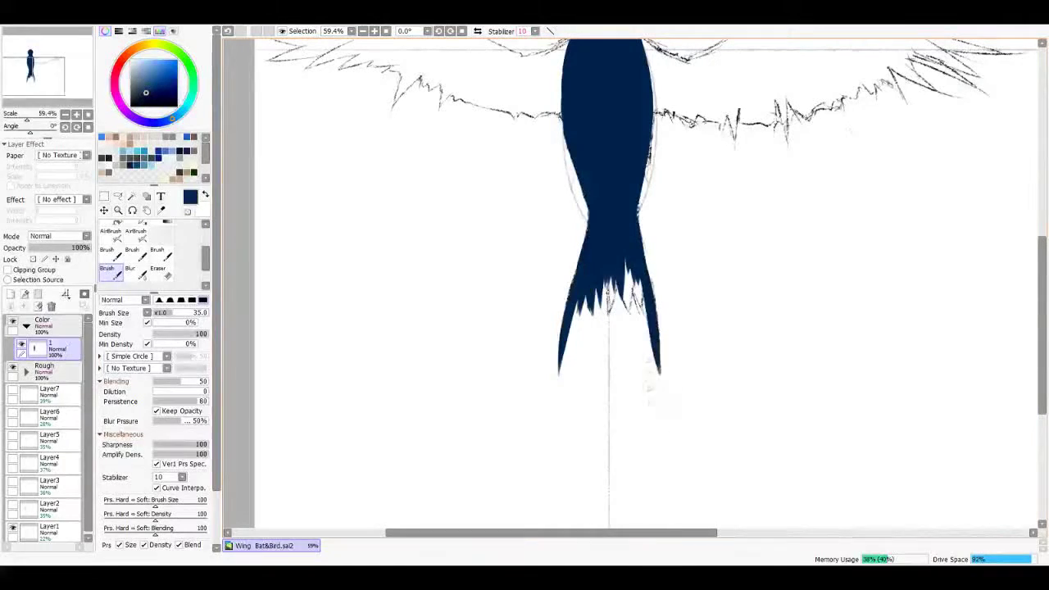
Step: Trim the tail's right prong with the eraser and fill in the jagged right inner tail feathers in navy
key("e")
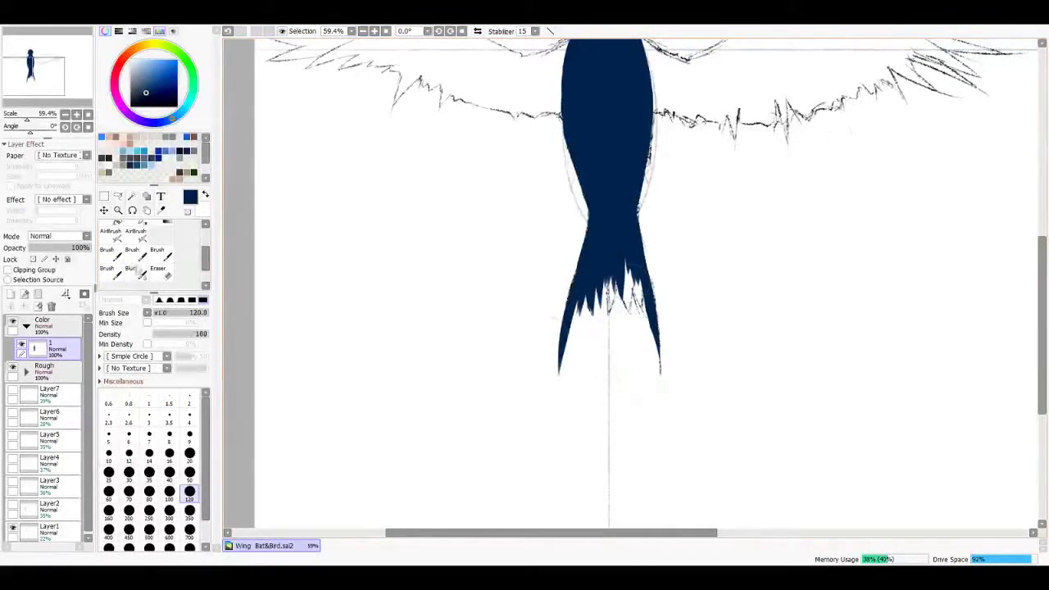
key("b")
left_click_drag(552, 532, 577, 532)
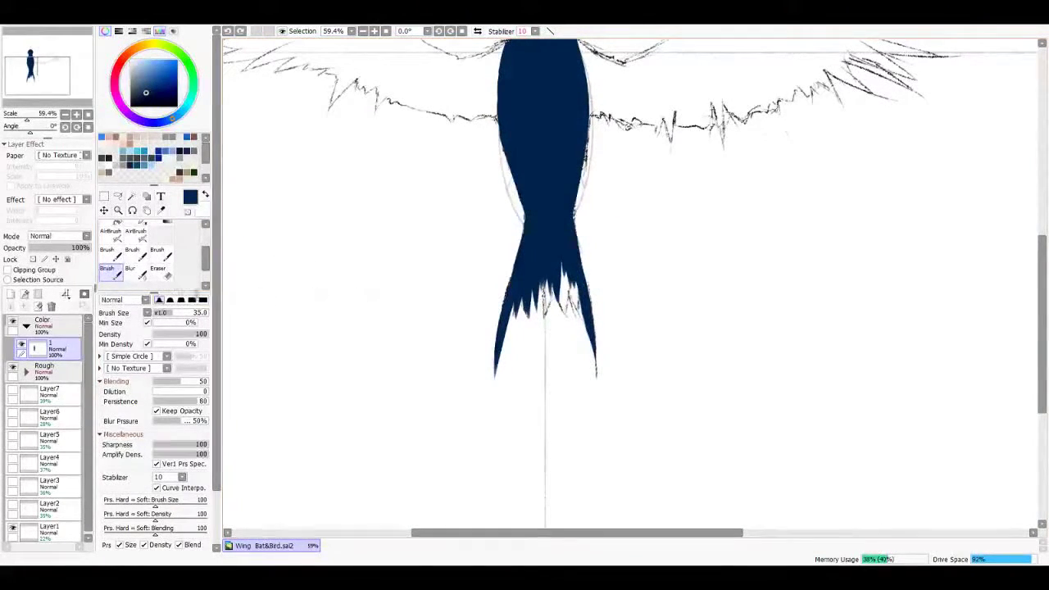
mouse_move(574, 275)
left_mouse_down()
mouse_move(585, 373)
mouse_move(574, 287)
left_mouse_up()
mouse_move(580, 340)
left_mouse_down()
mouse_move(564, 250)
mouse_move(570, 323)
left_mouse_up()
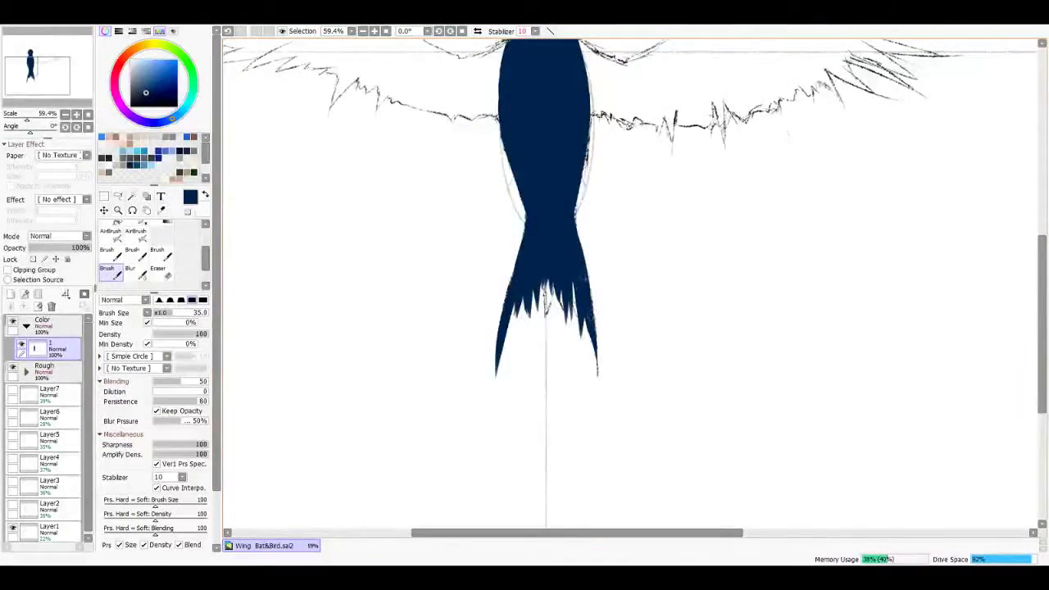
Step: Refine the navy silhouette around the head, neck and waist with the eraser and brush
scroll(629, 283, "up", 5)
key("e")
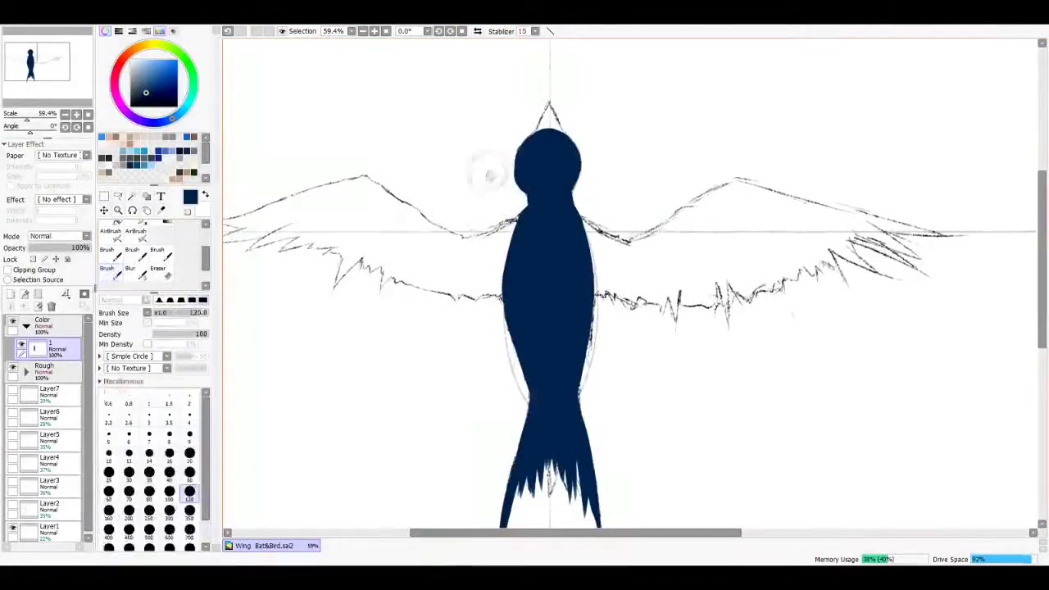
key("b")
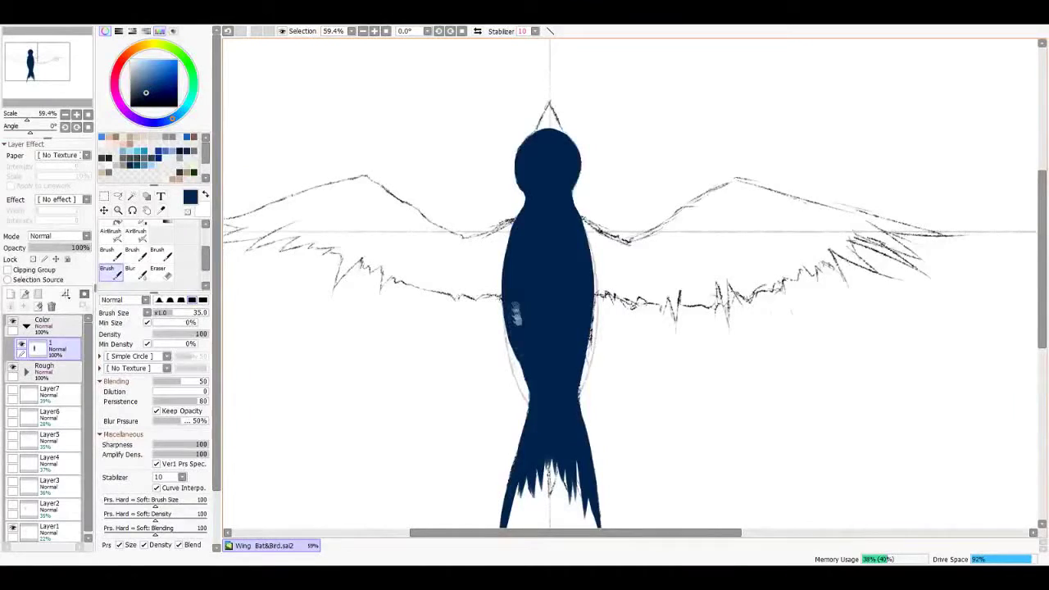
scroll(510, 297, "down", 3)
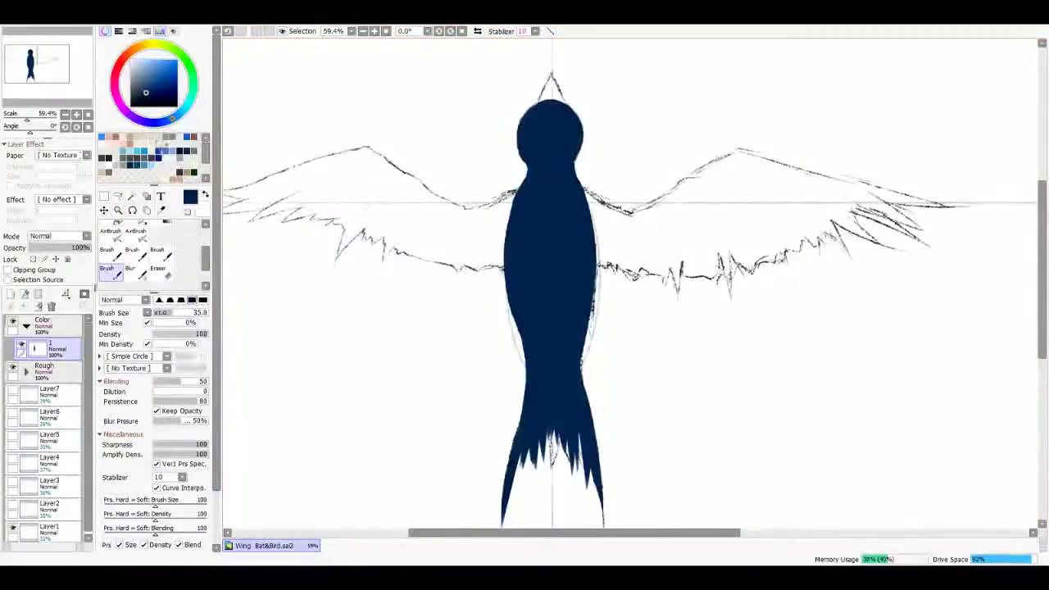
Step: Switch to a lighter blue at brush size 10 and paint feathery strokes along the head's lower sides and the body's edges
left_click(143, 152)
left_click(161, 314)
left_click_drag(541, 279, 534, 292)
mouse_move(517, 223)
left_mouse_down()
mouse_move(526, 191)
mouse_move(507, 242)
left_mouse_up()
mouse_move(519, 202)
left_mouse_down()
mouse_move(517, 136)
mouse_move(519, 195)
left_mouse_up()
mouse_move(577, 139)
left_mouse_down()
mouse_move(571, 192)
mouse_move(588, 260)
left_mouse_up()
left_click_drag(533, 206, 529, 217)
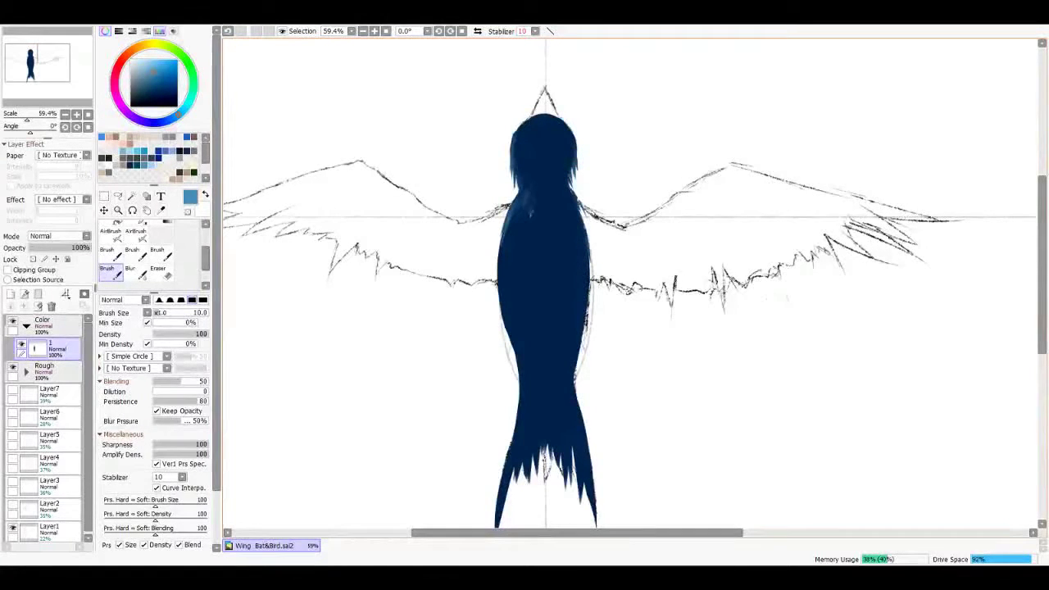
Step: Paint fine lighter-blue feather strokes across the nape, between the head and the shoulders
mouse_move(565, 177)
left_mouse_down()
mouse_move(563, 206)
mouse_move(553, 204)
left_mouse_up()
left_click_drag(540, 192, 535, 217)
mouse_move(565, 169)
left_mouse_down()
mouse_move(563, 201)
mouse_move(540, 184)
left_mouse_up()
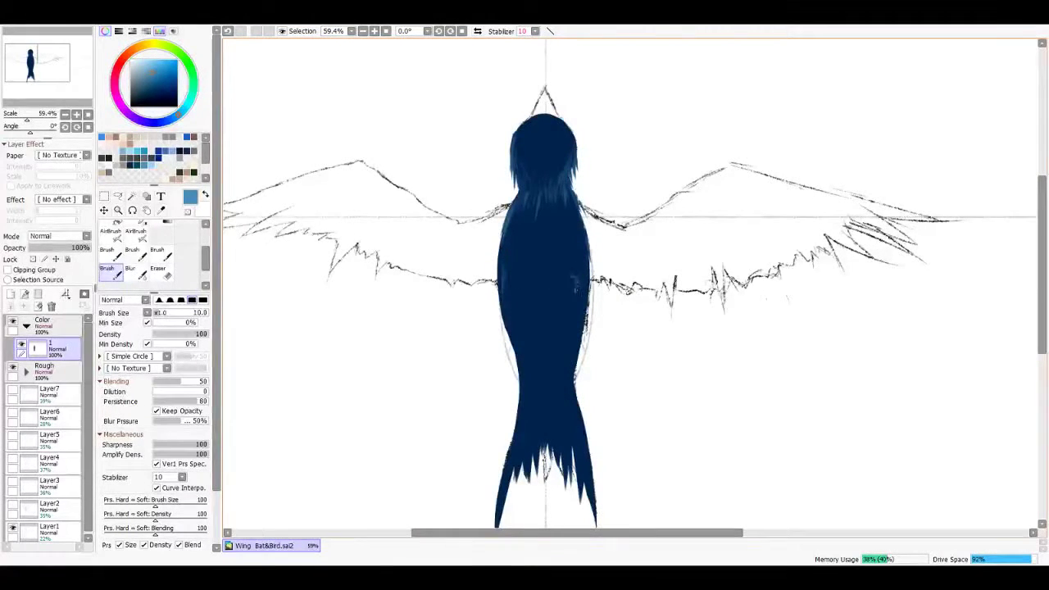
Step: Streak the tail base and tail feathers with lighter blue, checking strokes by undoing and redoing them
scroll(542, 349, "down", 3)
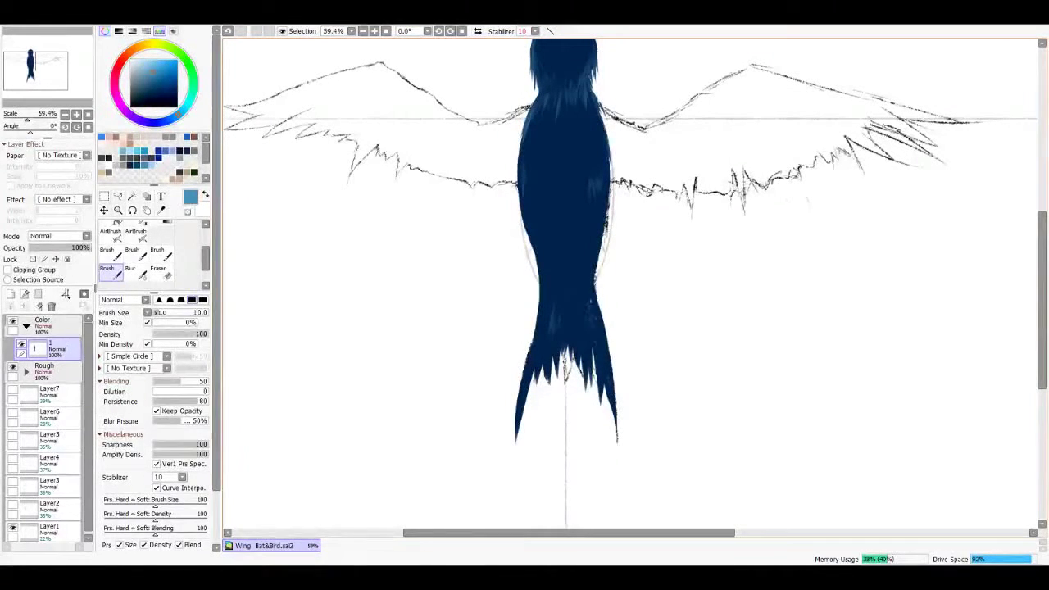
key("ctrl+z")
key("ctrl+y")
key("ctrl+z")
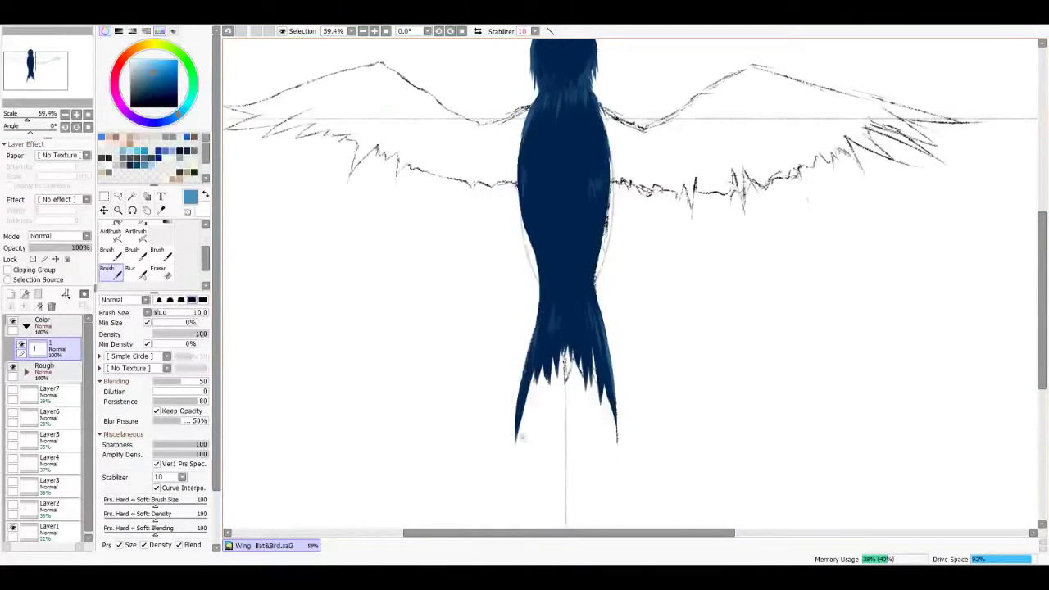
scroll(629, 285, "up", 3)
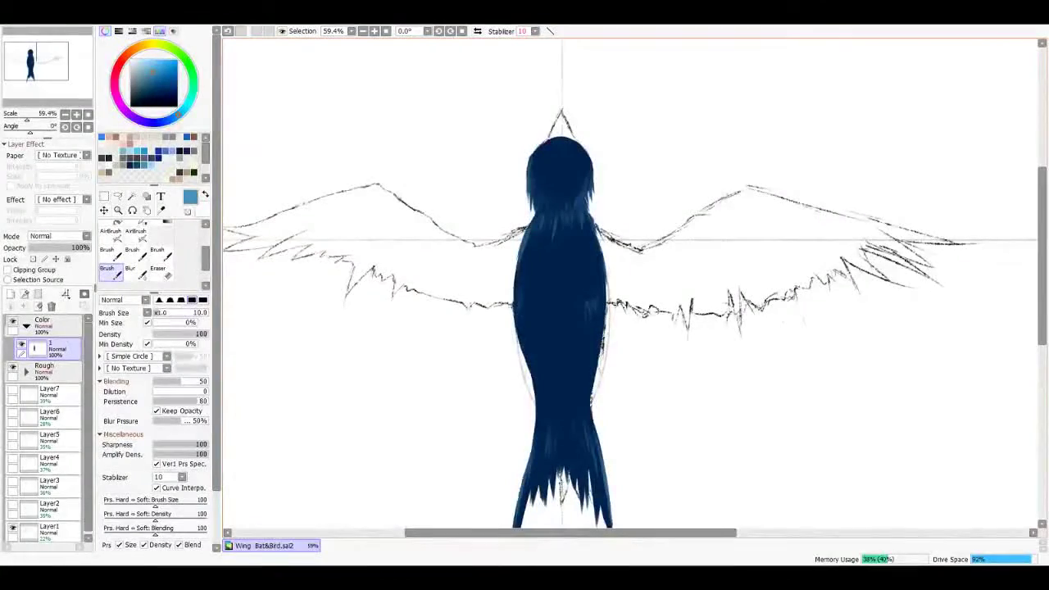
Step: Reduce the brush size to 7 and paint fine lighter-blue feather strokes along both edges of the body
key("bracketleft")
key("bracketleft")
key("bracketleft")
scroll(524, 344, "up", 1)
mouse_move(516, 291)
left_mouse_down()
mouse_move(515, 326)
mouse_move(534, 380)
left_mouse_up()
left_click_drag(610, 316, 608, 343)
left_click_drag(615, 232, 616, 279)
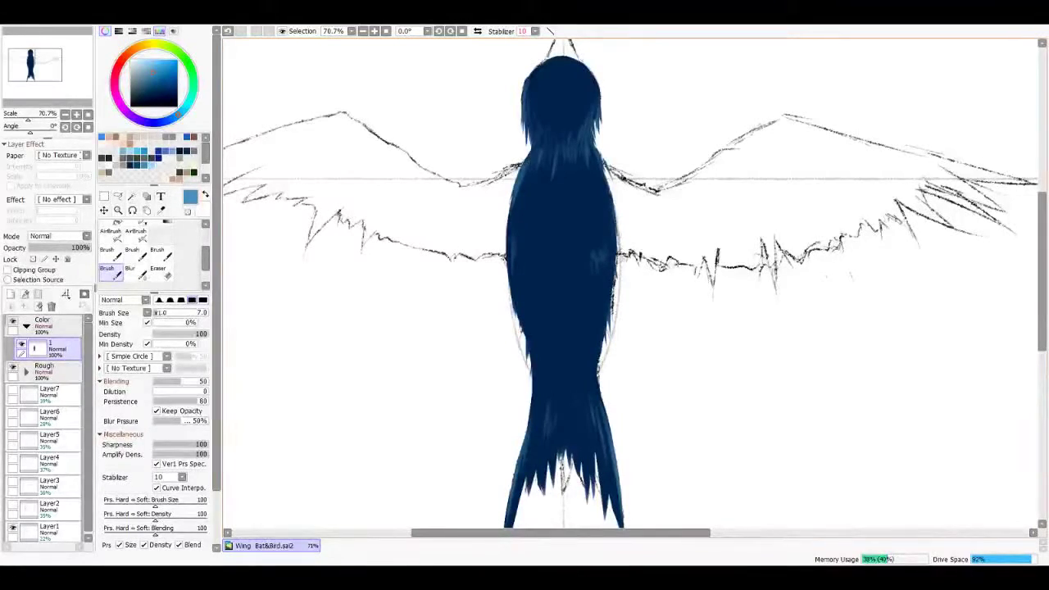
left_click_drag(506, 250, 505, 295)
Step: Switch to pale blue and add highlight strokes to the crown of the head and the tail feathers, undoing unwanted ones
key("x")
scroll(630, 283, "up", 1)
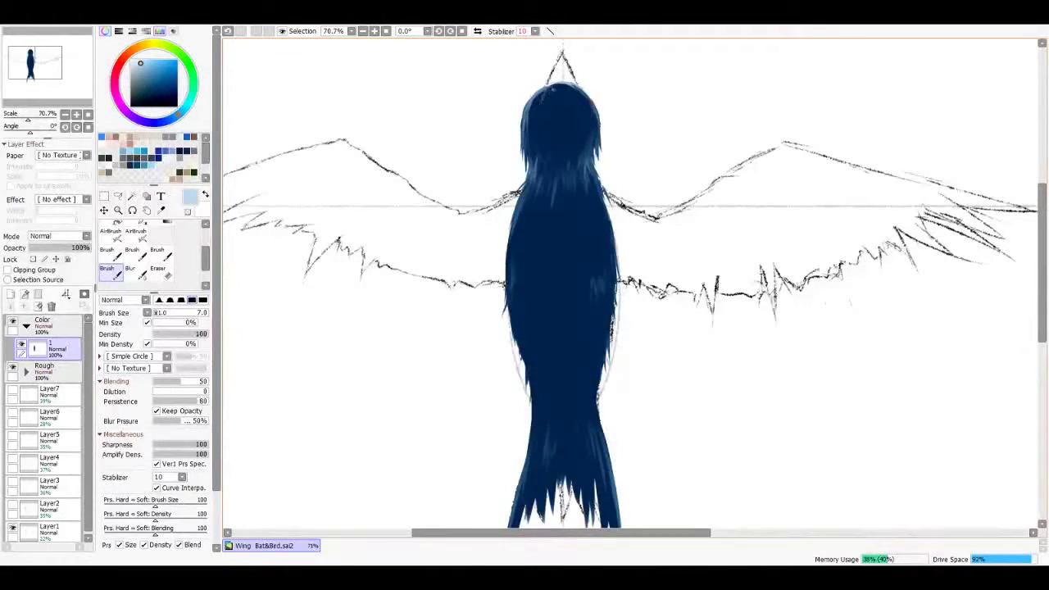
scroll(541, 98, "down", 3)
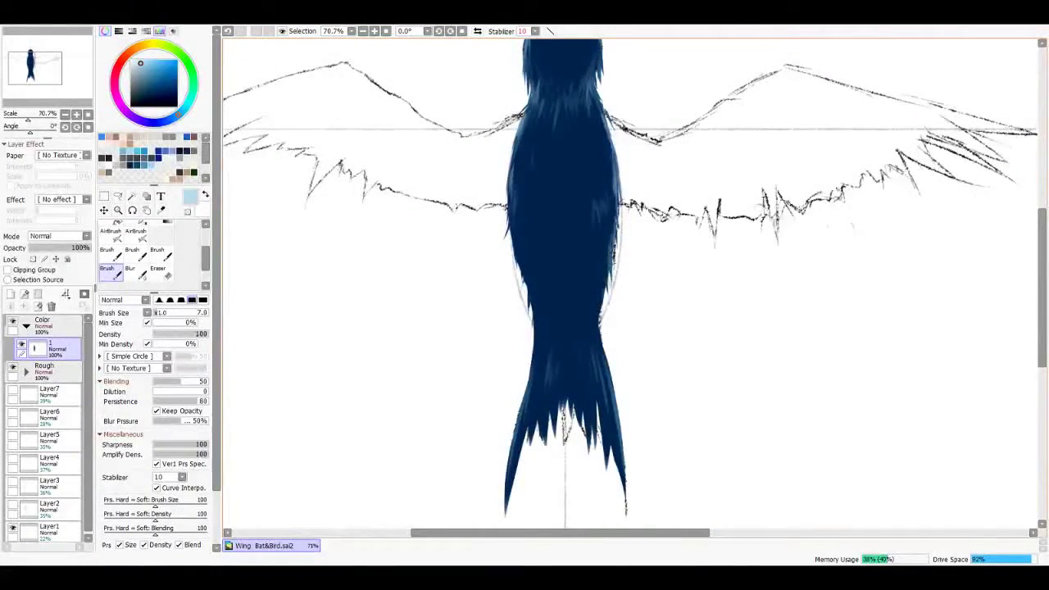
scroll(565, 278, "down", 2)
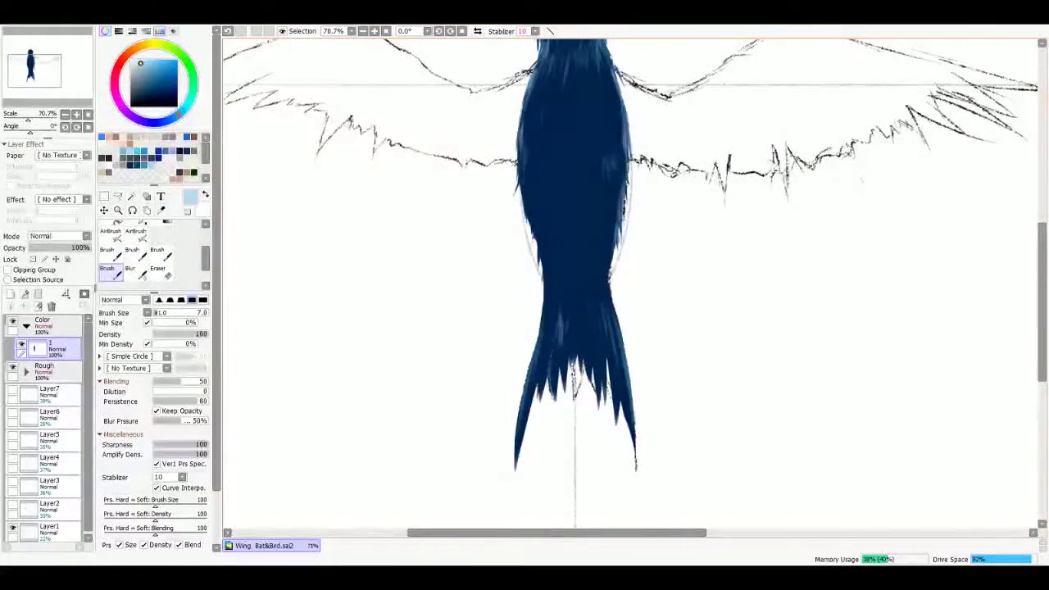
left_click_drag(524, 377, 518, 447)
key("ctrl+z")
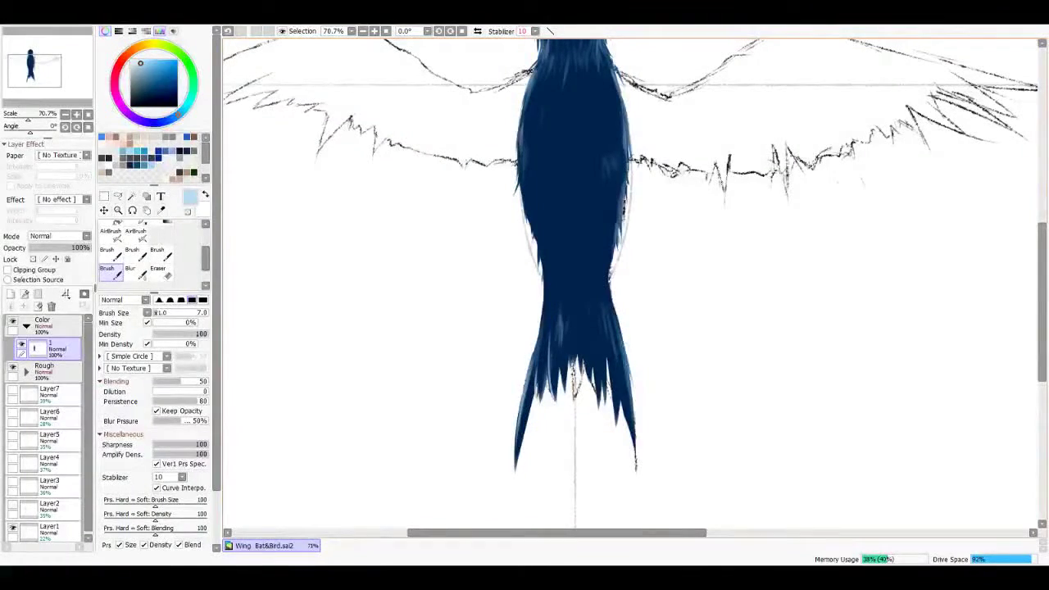
left_click_drag(632, 361, 627, 424)
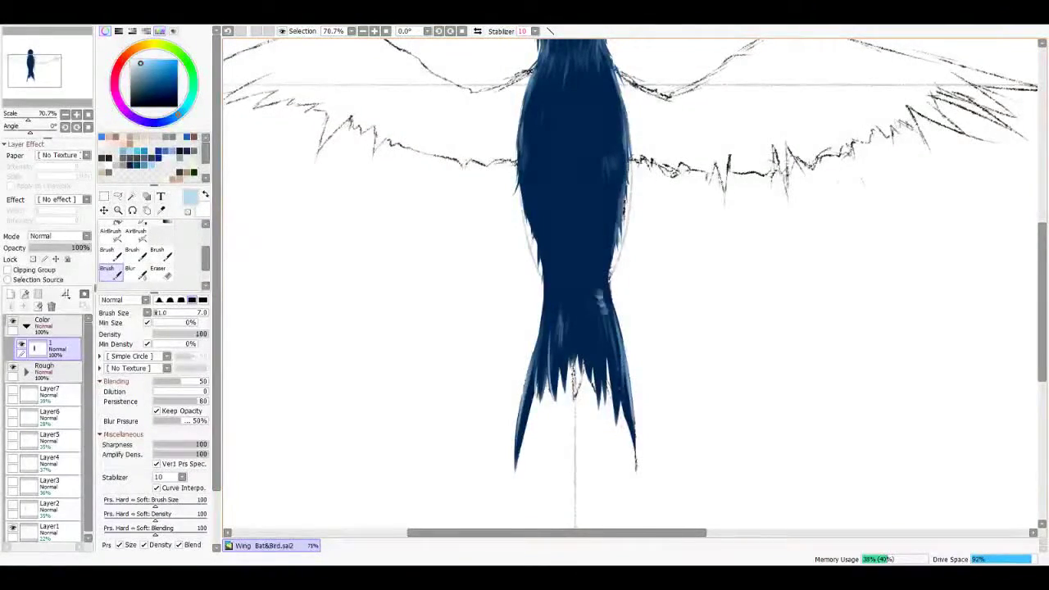
scroll(627, 425, "up", 4)
key("ctrl+z")
left_click_drag(559, 360, 549, 406)
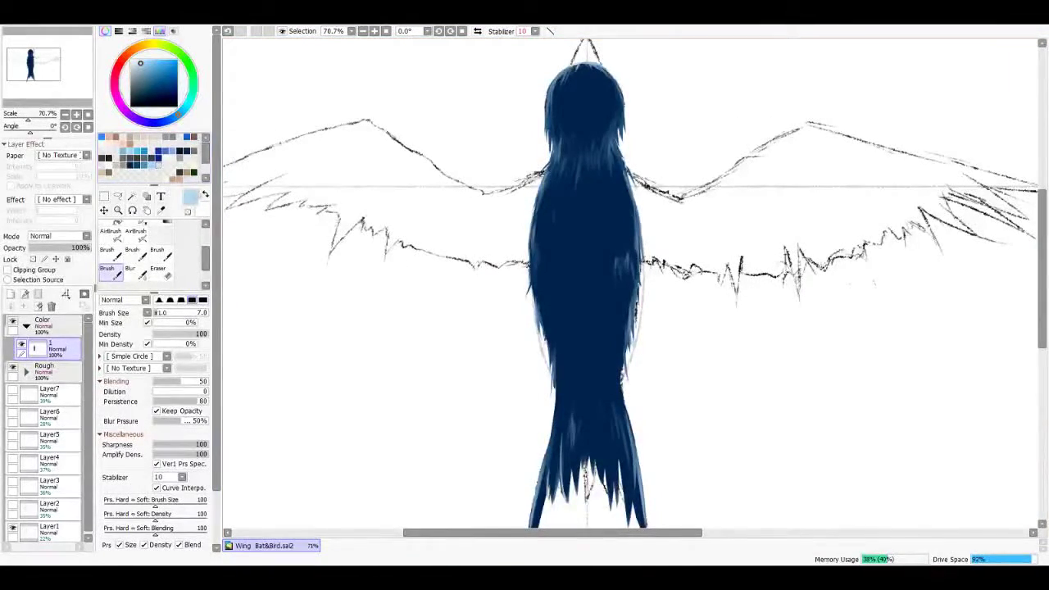
Step: Paint long, thin pale-blue streaks down the bird's back and lower body
scroll(631, 283, "down", 5)
scroll(631, 283, "up", 4)
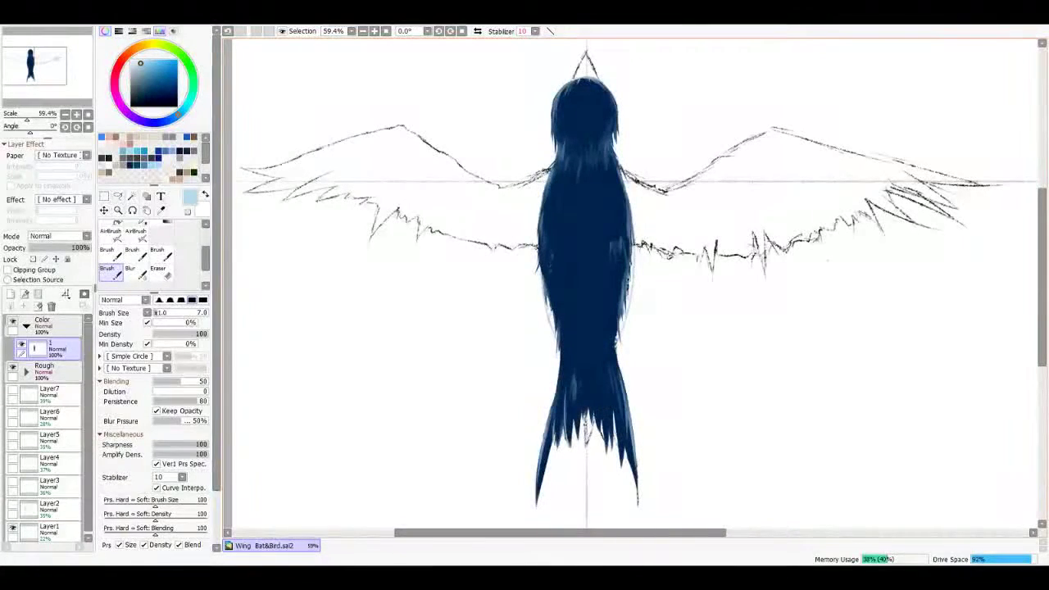
left_click_drag(598, 313, 599, 340)
left_click_drag(599, 295, 600, 372)
left_click_drag(612, 288, 613, 360)
left_click_drag(566, 269, 566, 341)
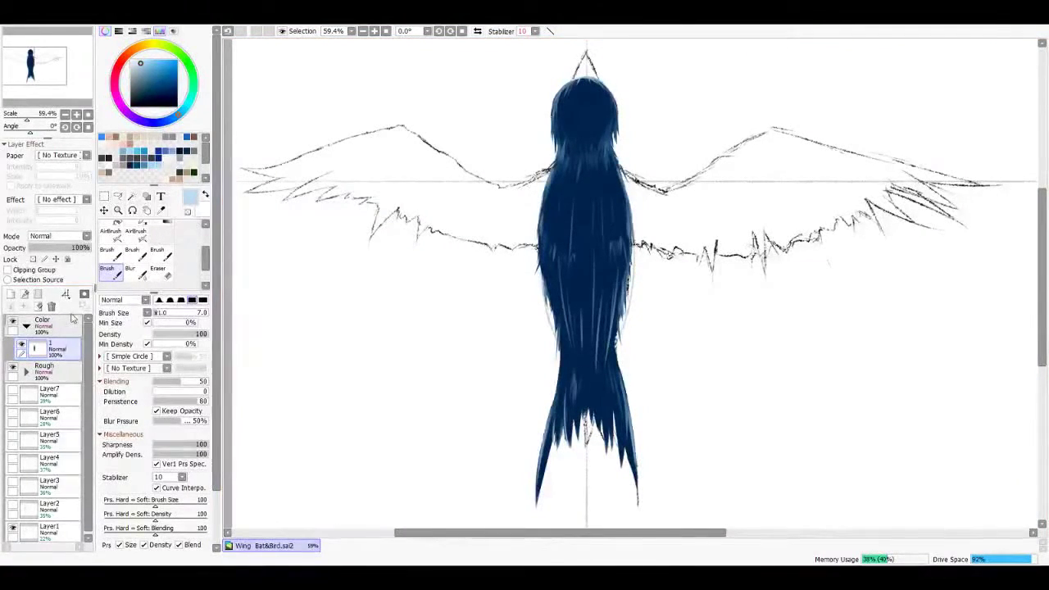
Step: Add a layer named Mouth in the Color folder and fill the beak triangle with light yellow-green
left_click(10, 294)
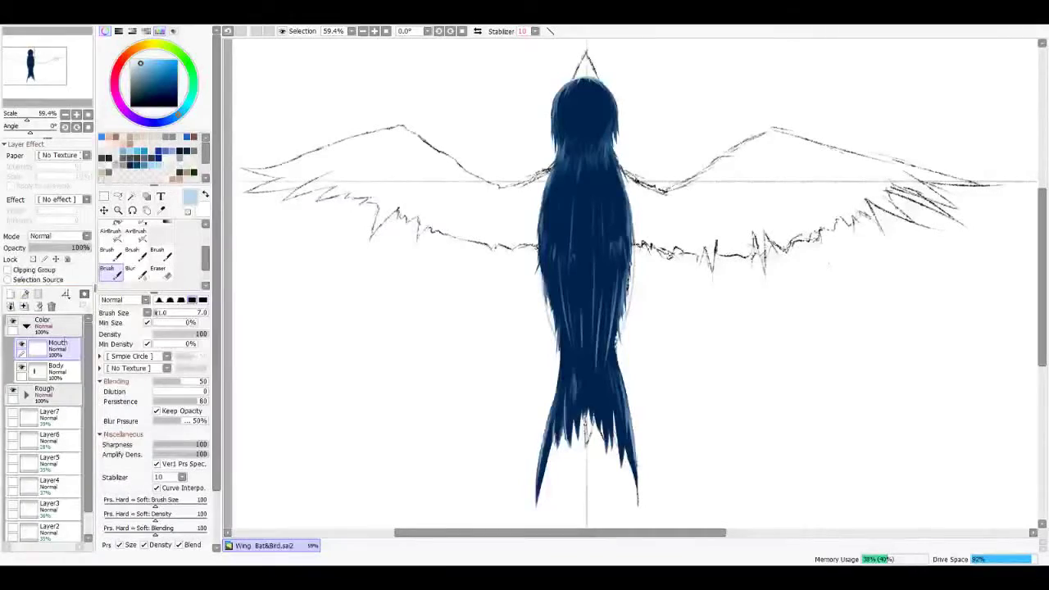
left_click_drag(170, 55, 165, 45)
left_click(148, 60)
scroll(565, 194, "up", 5)
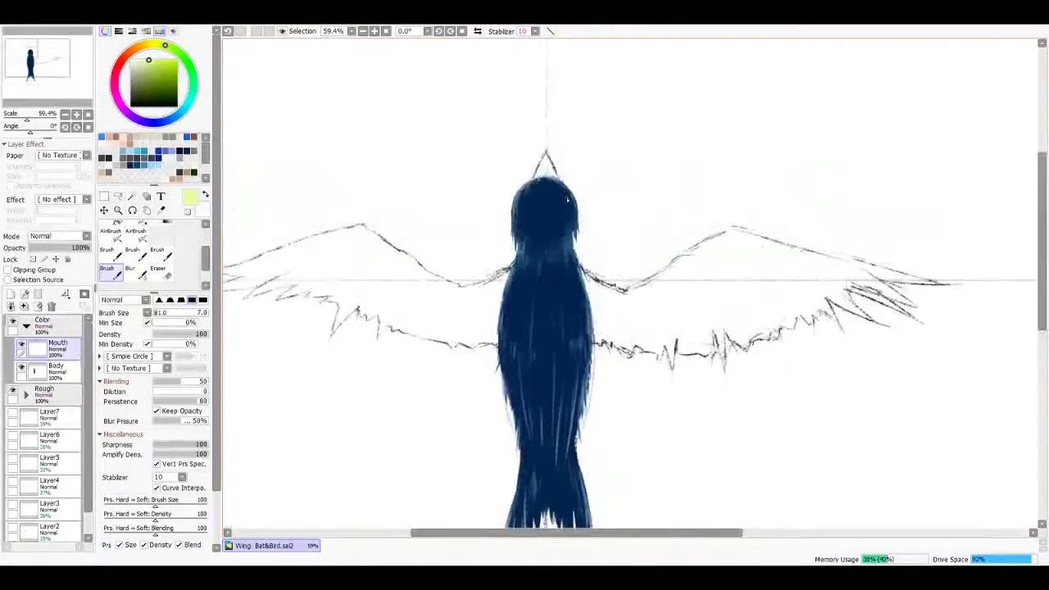
scroll(564, 194, "up", 2)
left_click_drag(501, 187, 528, 189)
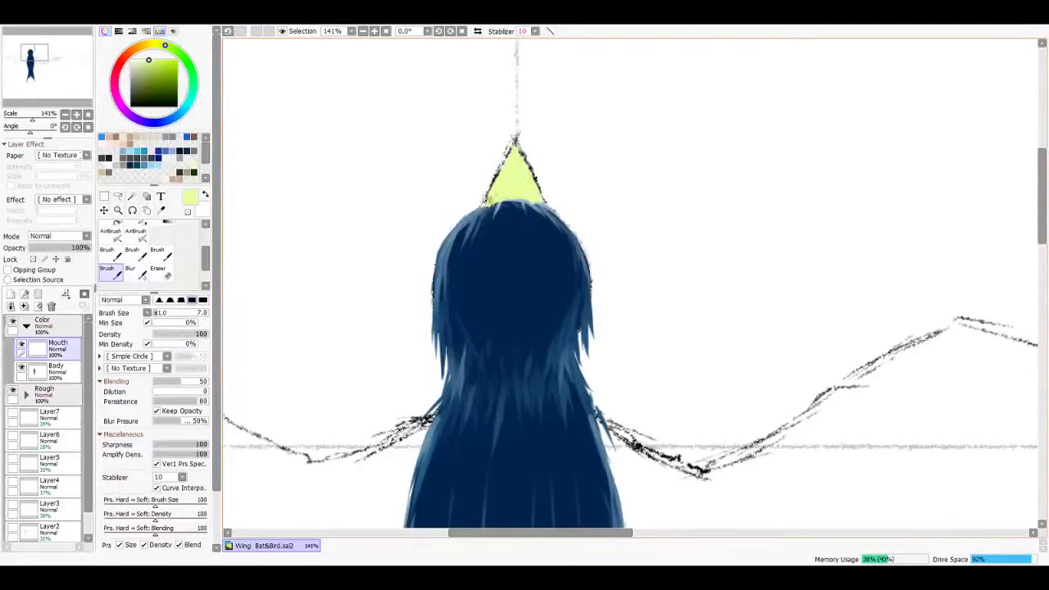
left_click_drag(512, 147, 490, 196)
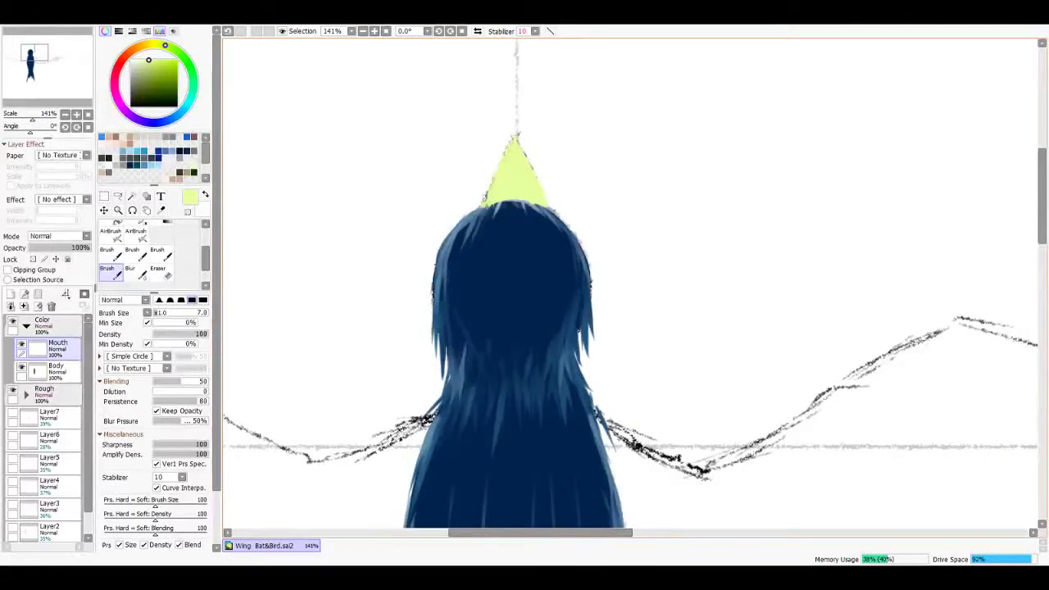
Step: Place the Mouth layer below Body and shade the beak's sides and base with a darker green
left_click_drag(58, 347, 64, 371)
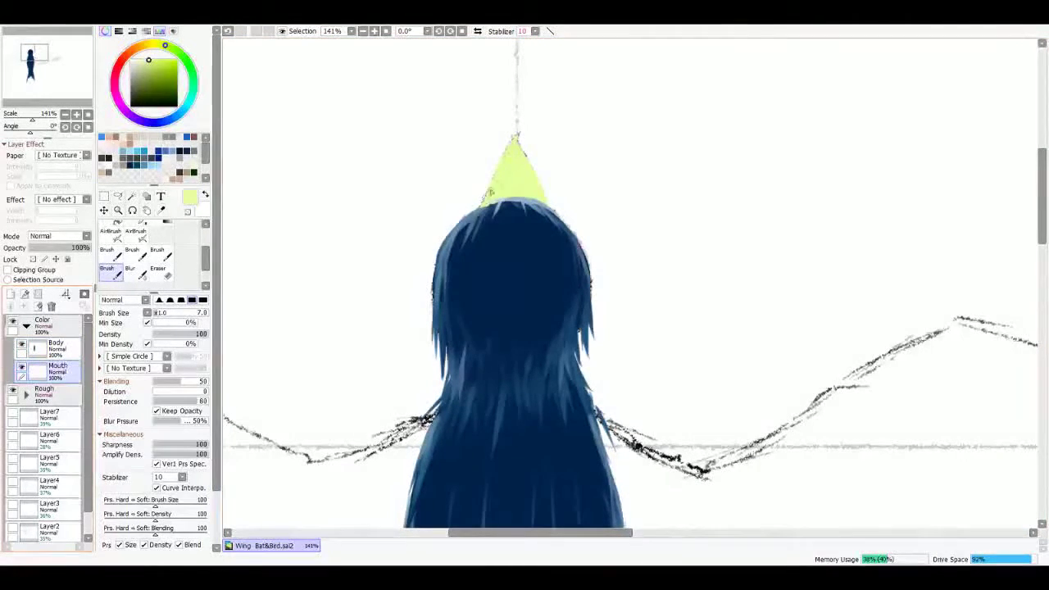
key("n")
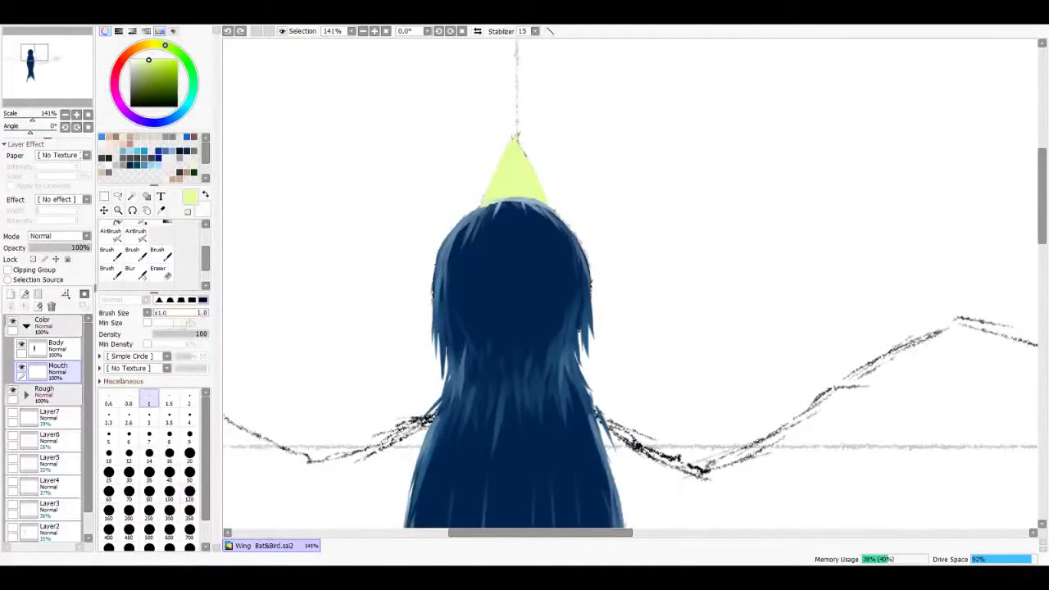
key("b")
left_click(501, 161, "alt")
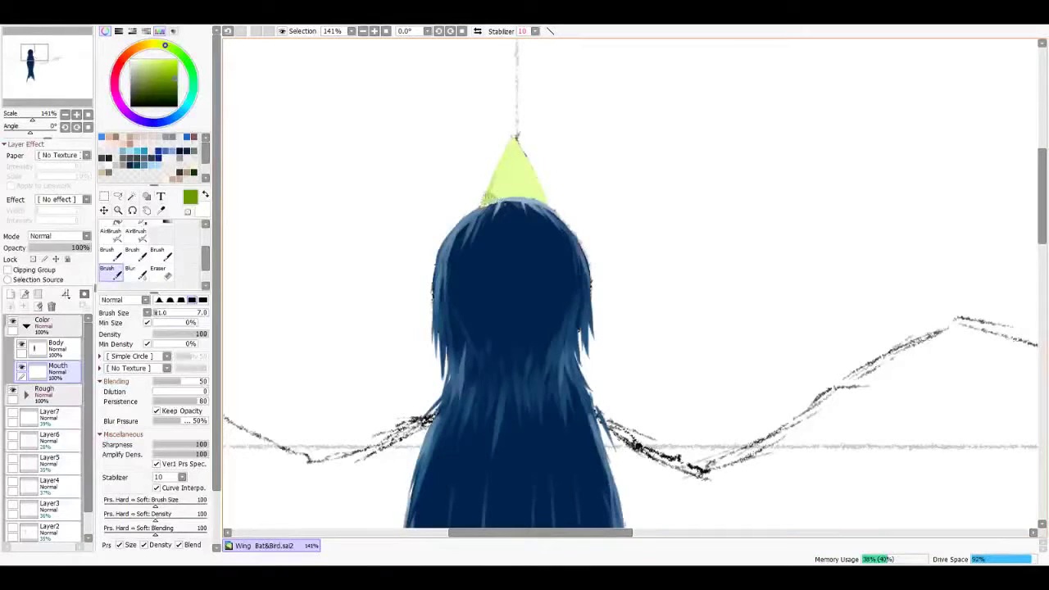
left_click_drag(484, 201, 494, 197)
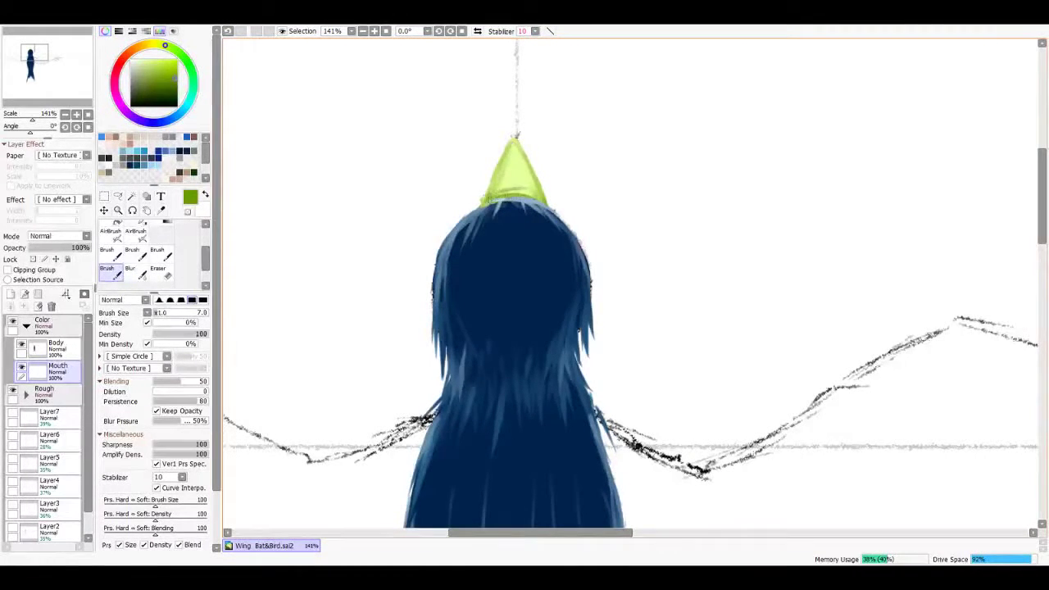
Step: Smooth the beak's green shading with the Blur tool at size 30
key("c")
key("bracketleft")
key("bracketleft")
key("bracketleft")
key("bracketleft")
key("bracketleft")
key("bracketleft")
key("bracketleft")
mouse_move(514, 193)
left_mouse_down()
mouse_move(517, 161)
mouse_move(522, 182)
mouse_move(520, 168)
mouse_move(513, 176)
mouse_move(545, 225)
left_mouse_up()
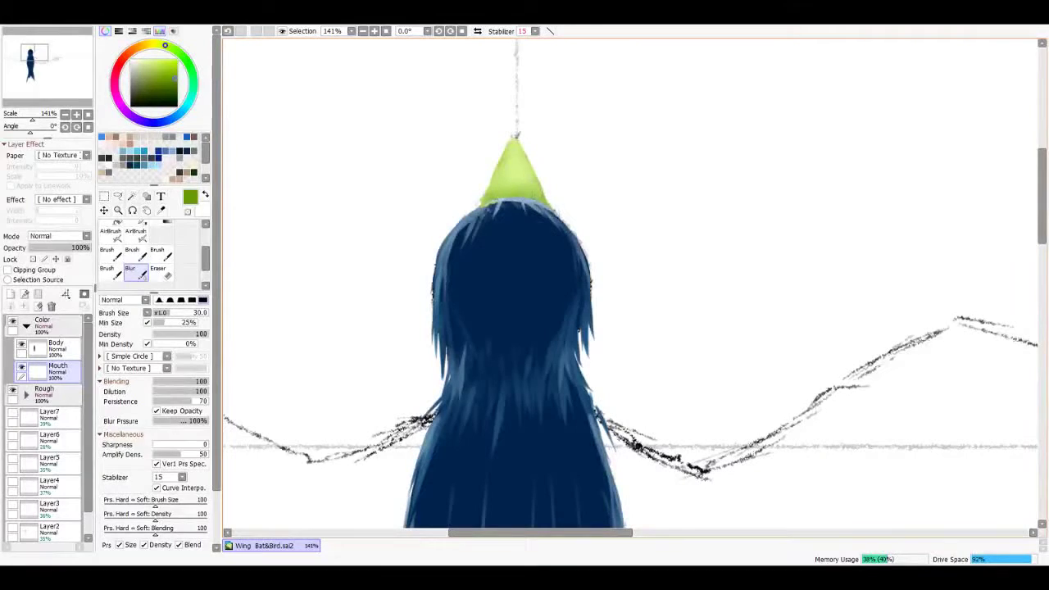
Step: Outline both sides of the beak in dark green with the brush at size 2.6
key("b")
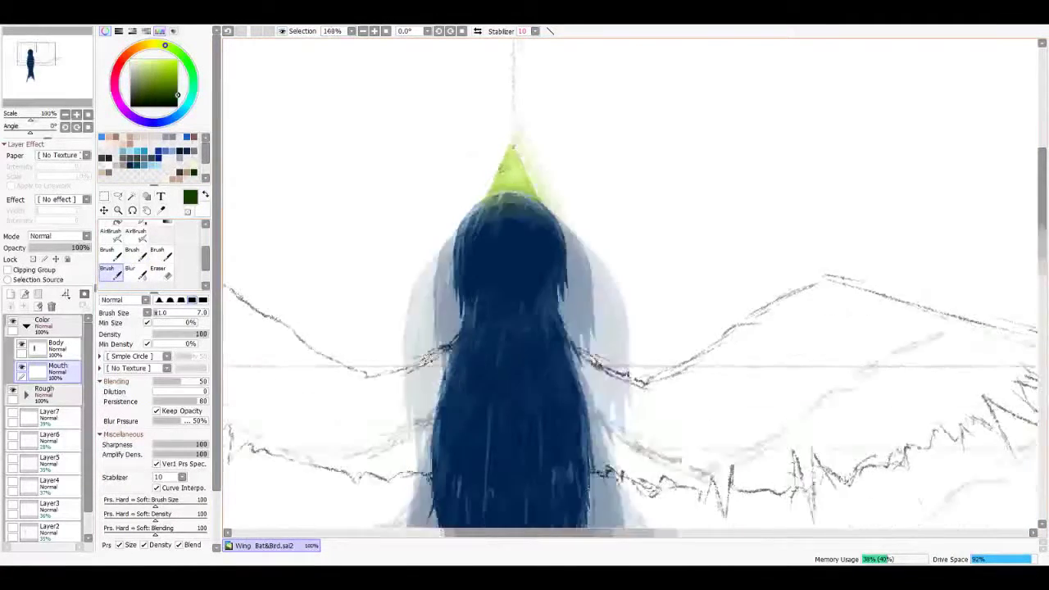
key("ctrl+plus")
key("ctrl+plus")
key("ctrl+plus")
left_click_drag(454, 199, 415, 287)
left_click_drag(435, 246, 473, 160)
left_click_drag(463, 172, 434, 250)
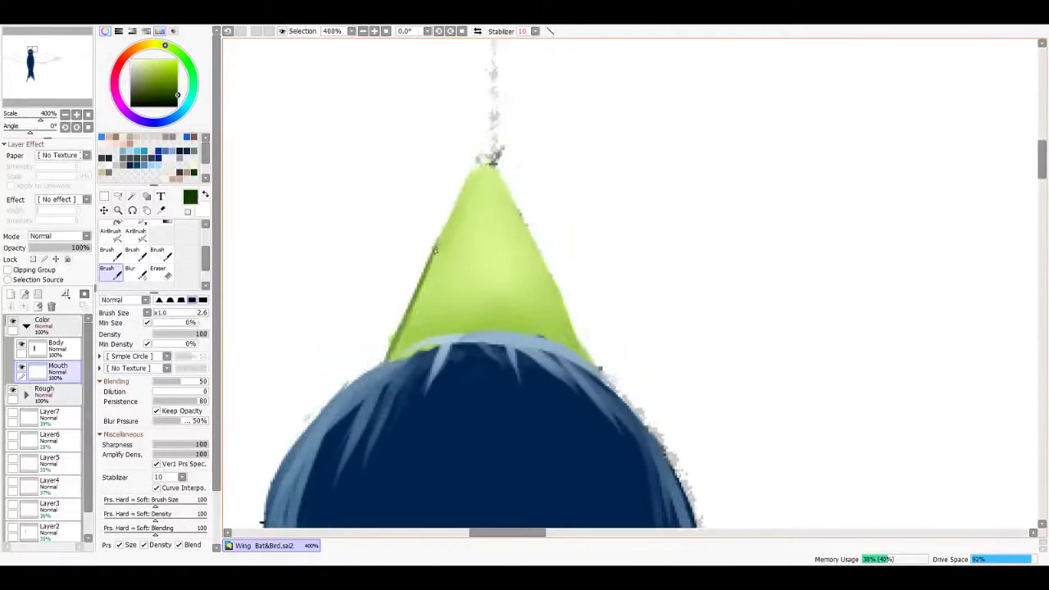
key("ctrl+z")
key("ctrl+y")
left_click_drag(597, 370, 500, 180)
left_click_drag(500, 246, 516, 213)
Step: Shade the beak's base with dark green at brush size 10 and refine its side edge with a finer brush
key("bracketright")
key("bracketright")
key("bracketright")
key("ctrl+z")
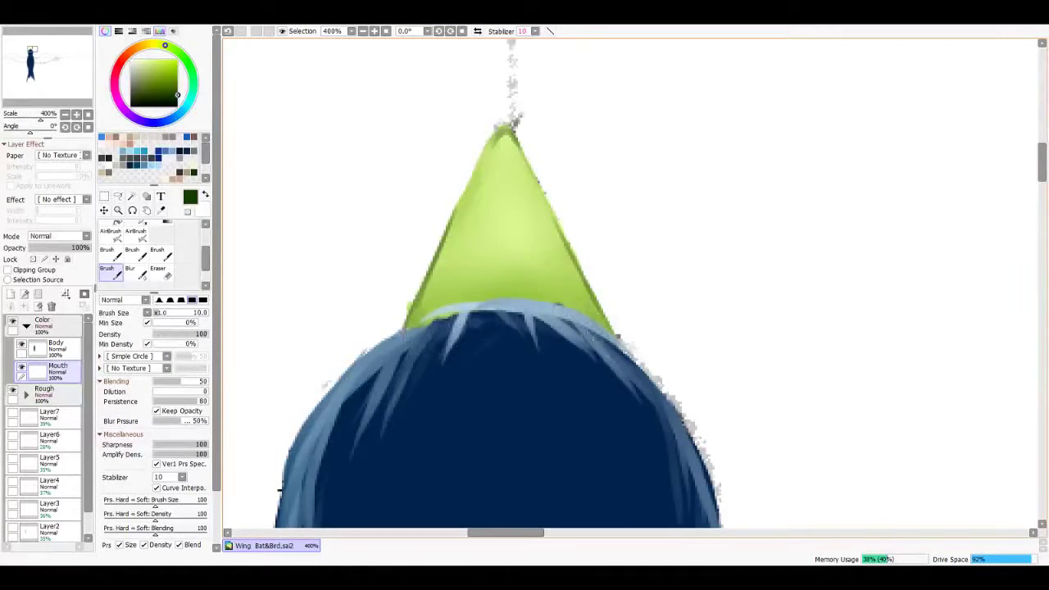
left_click_drag(481, 312, 536, 303)
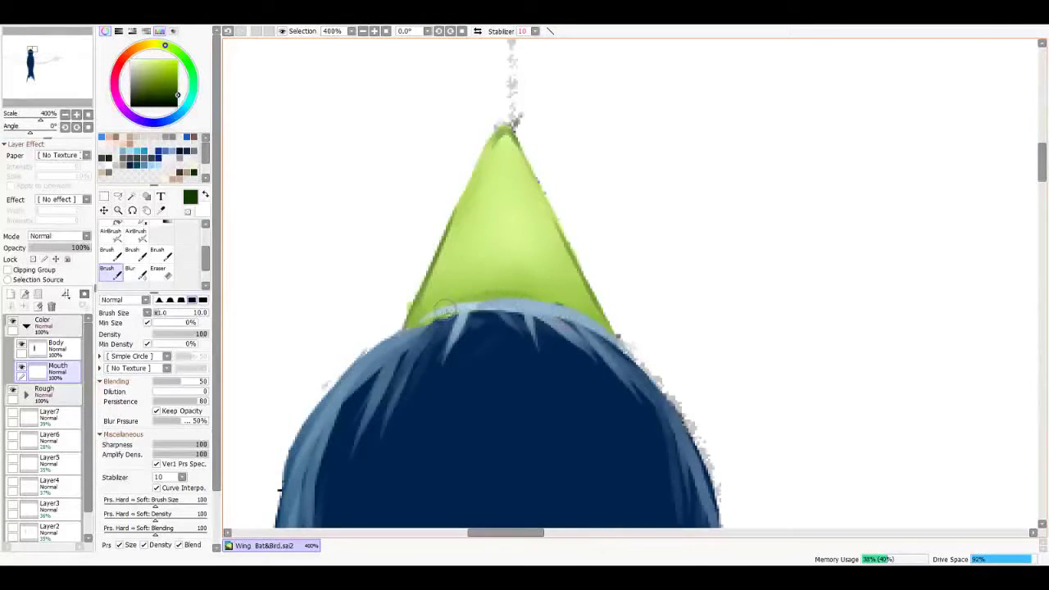
mouse_move(443, 310)
left_mouse_down()
mouse_move(524, 283)
mouse_move(560, 302)
mouse_move(491, 278)
mouse_move(460, 300)
mouse_move(566, 305)
mouse_move(442, 307)
mouse_move(501, 290)
left_mouse_up()
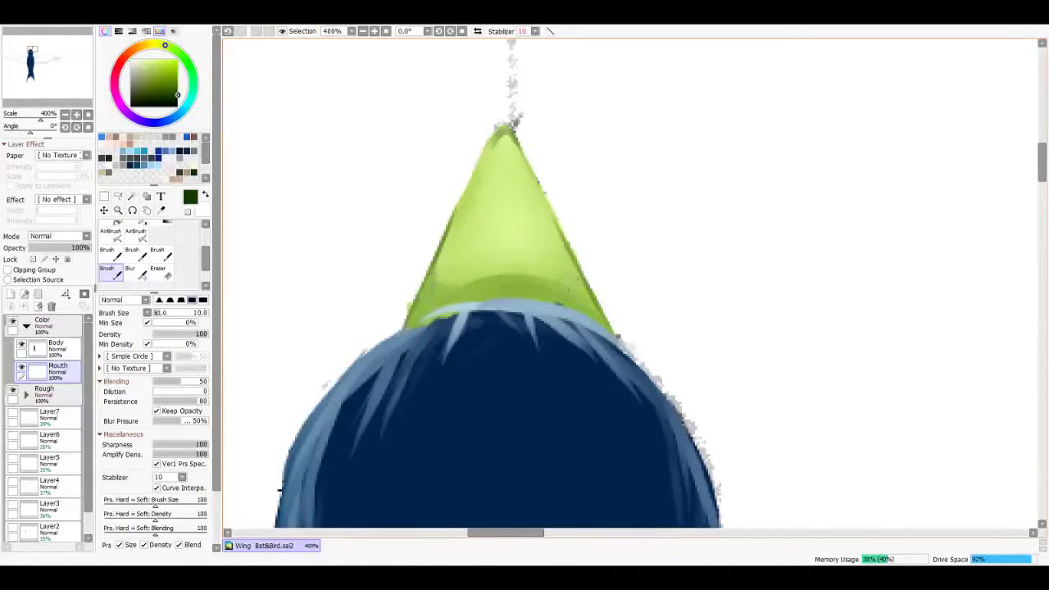
left_click_drag(611, 326, 578, 255)
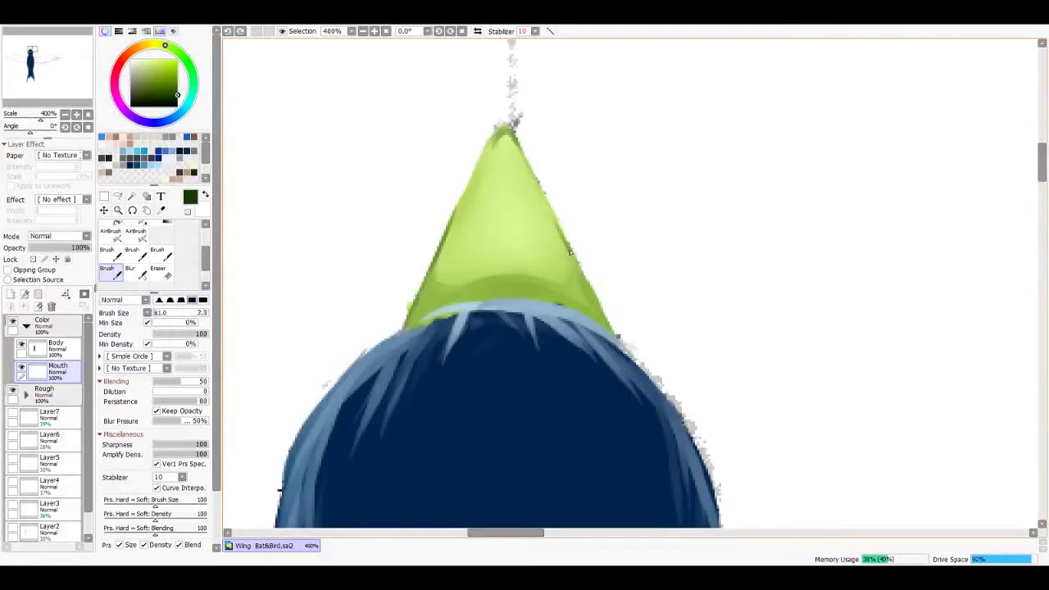
scroll(571, 178, "down", 10)
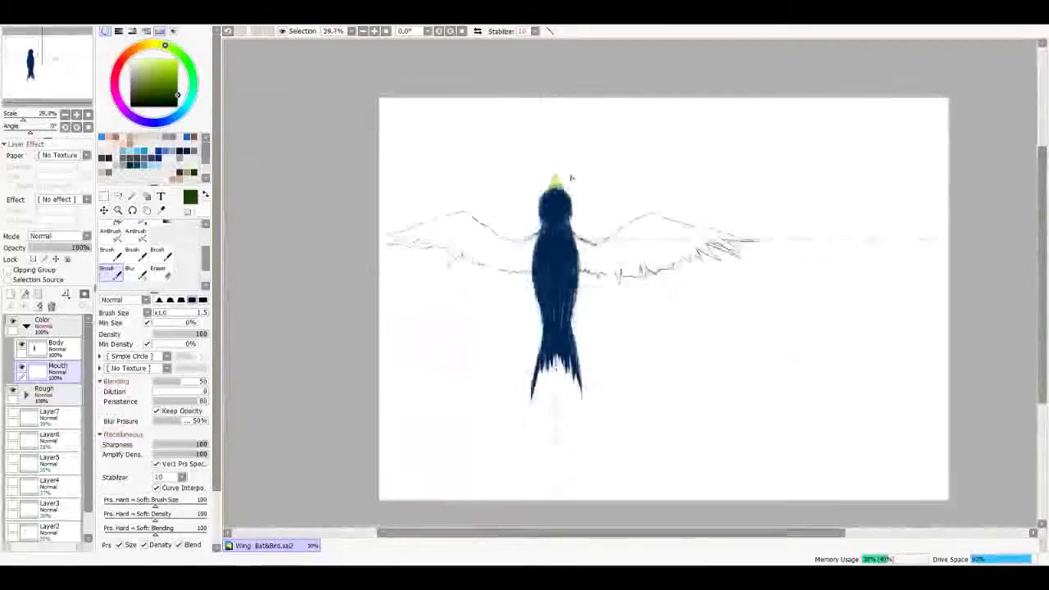
Step: Paint pale yellow highlights on the beak at brush size 1.5, and sample the head's navy as the brush colour
scroll(571, 178, "up", 10)
left_click(271, 164, "alt")
left_click_drag(263, 188, 381, 188)
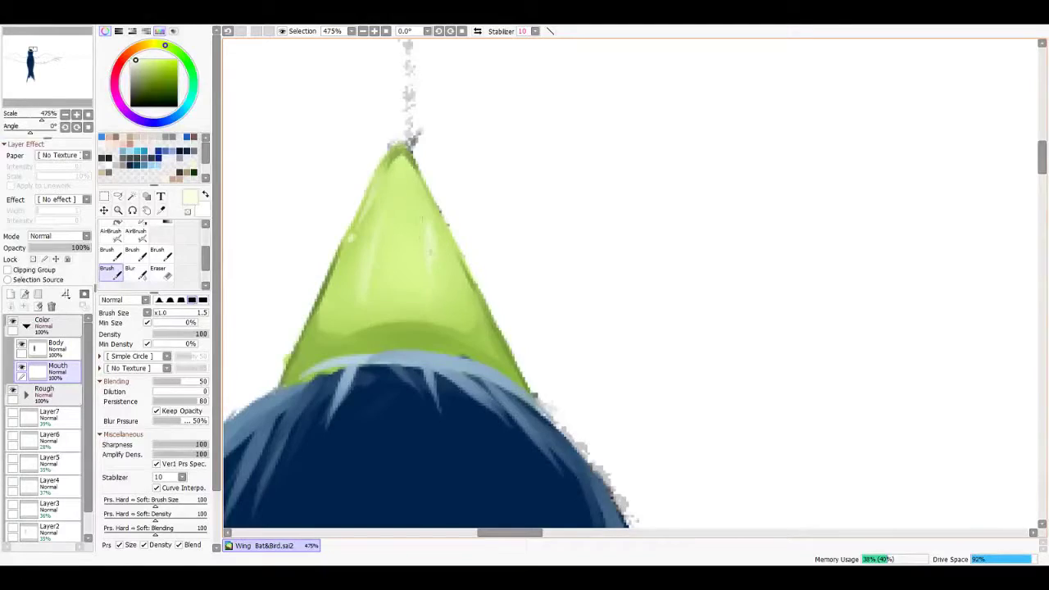
scroll(581, 265, "down", 10)
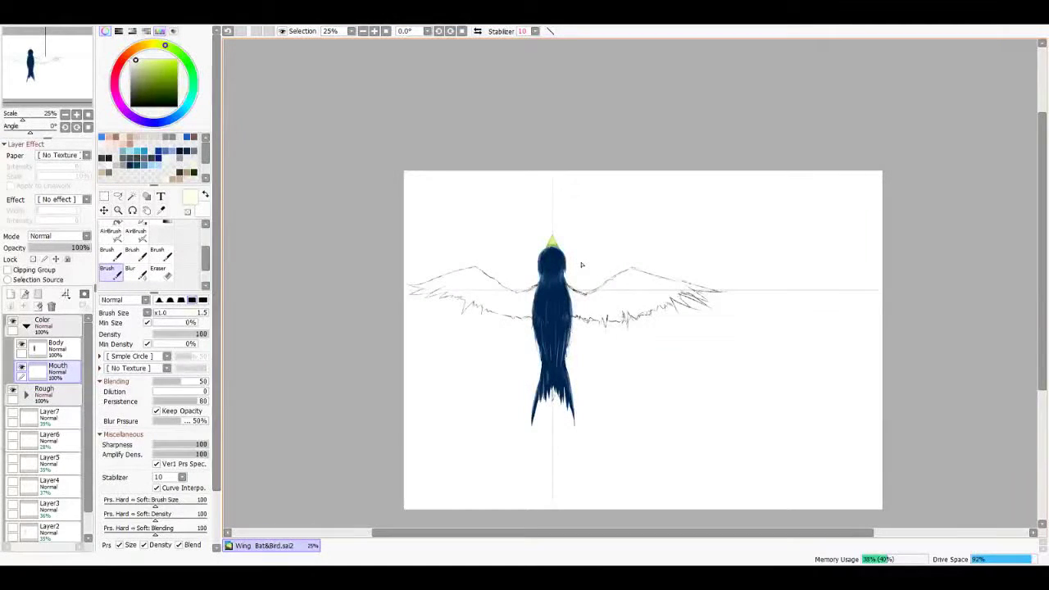
left_click(545, 263, "alt")
scroll(512, 227, "up", 2)
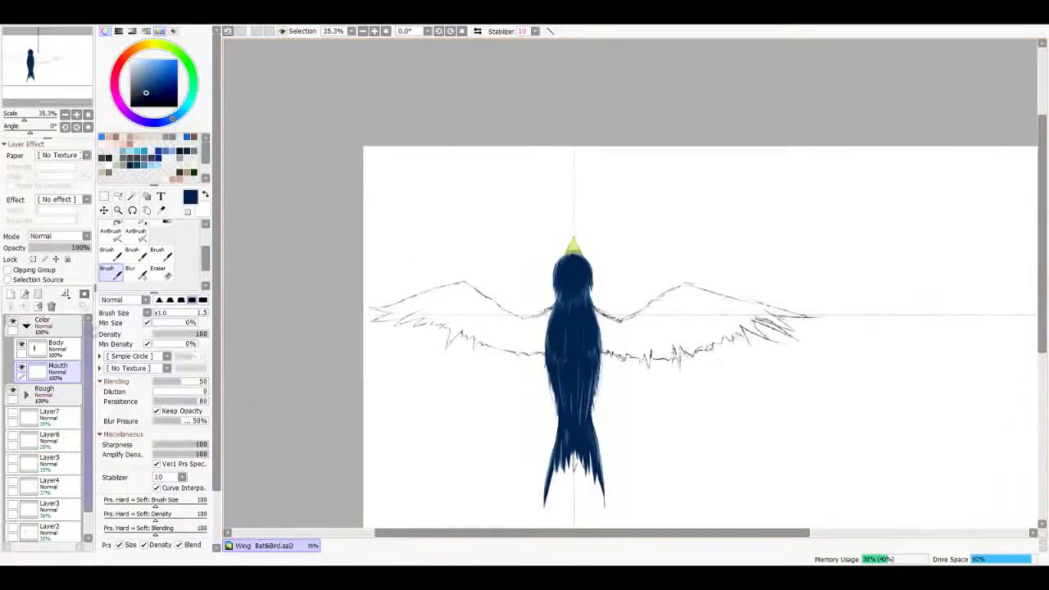
left_click(69, 352)
left_click(11, 294)
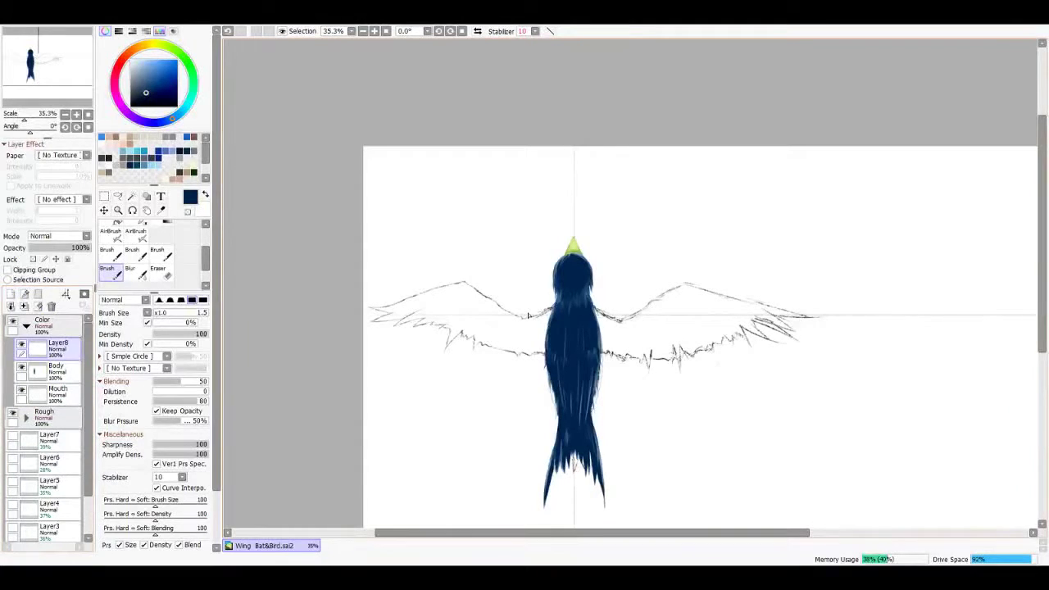
scroll(506, 335, "up", 3)
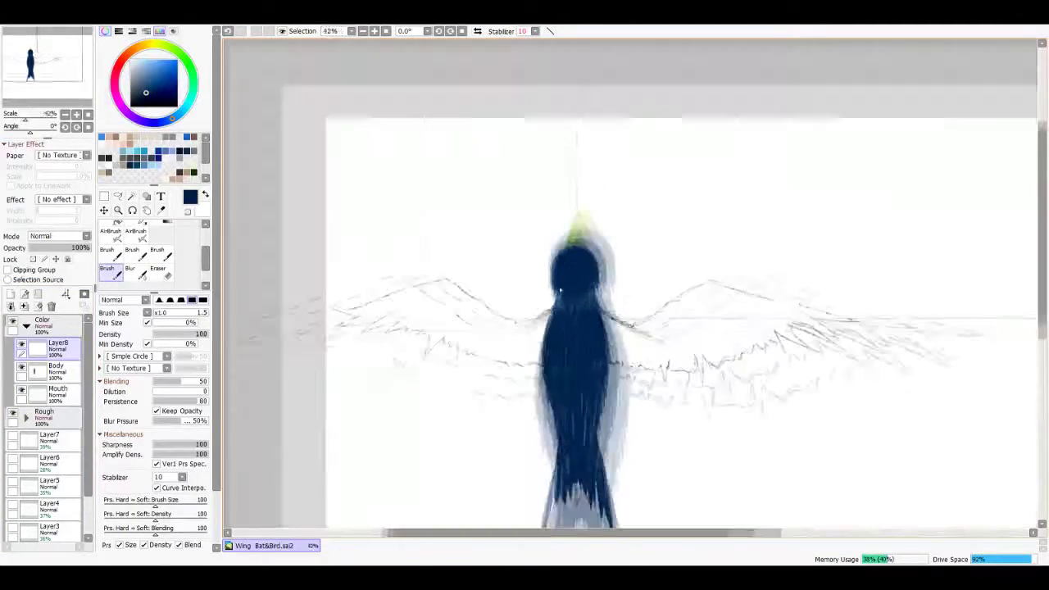
mouse_move(401, 280)
left_mouse_down()
mouse_move(553, 334)
mouse_move(521, 322)
mouse_move(562, 316)
mouse_move(604, 290)
mouse_move(520, 320)
mouse_move(549, 360)
left_mouse_up()
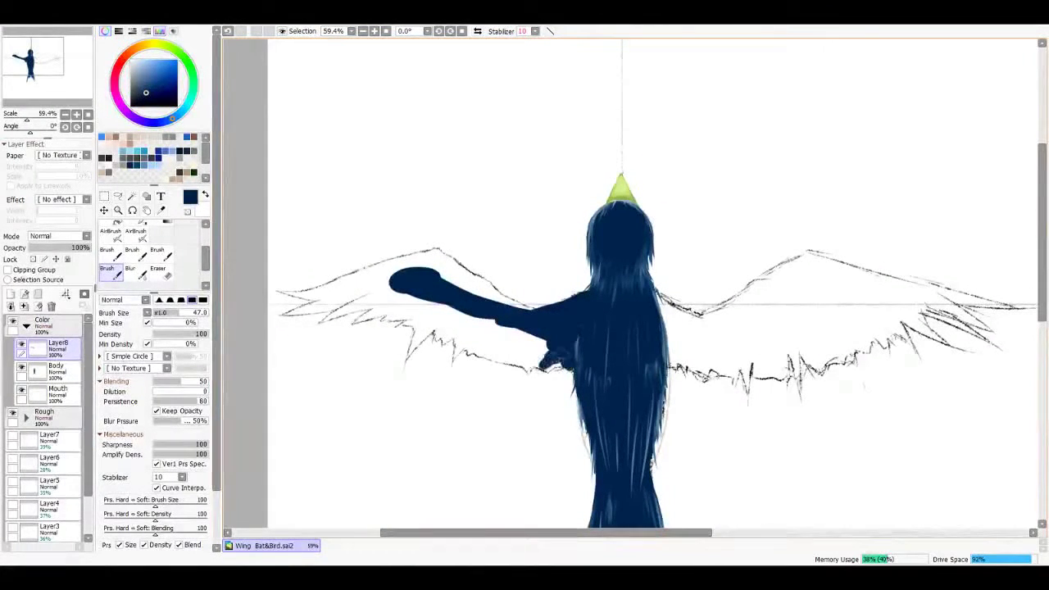
left_click_drag(57, 348, 54, 383)
mouse_move(672, 317)
left_mouse_down()
mouse_move(685, 365)
mouse_move(729, 371)
mouse_move(703, 335)
mouse_move(741, 328)
left_mouse_up()
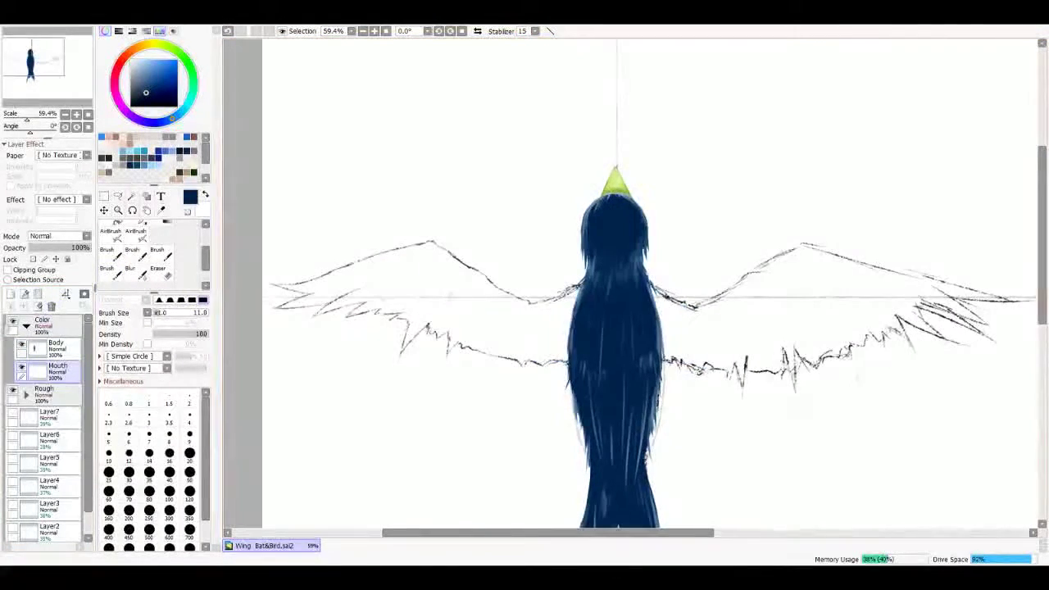
Step: Add a new layer between Body and Mouth and block in the left wing with its feather tips in navy at brush size 47
left_click(10, 294)
left_click(107, 271)
mouse_move(549, 321)
left_mouse_down()
mouse_move(573, 315)
mouse_move(543, 321)
mouse_move(565, 348)
mouse_move(532, 360)
mouse_move(471, 324)
left_mouse_up()
mouse_move(303, 288)
left_mouse_down()
mouse_move(361, 280)
mouse_move(295, 289)
mouse_move(426, 250)
mouse_move(504, 291)
mouse_move(483, 311)
mouse_move(368, 282)
mouse_move(299, 295)
mouse_move(446, 269)
mouse_move(459, 278)
left_mouse_up()
left_click_drag(459, 279, 564, 230)
mouse_move(479, 258)
left_mouse_down()
mouse_move(540, 262)
mouse_move(514, 316)
mouse_move(572, 283)
mouse_move(635, 321)
mouse_move(672, 320)
left_mouse_up()
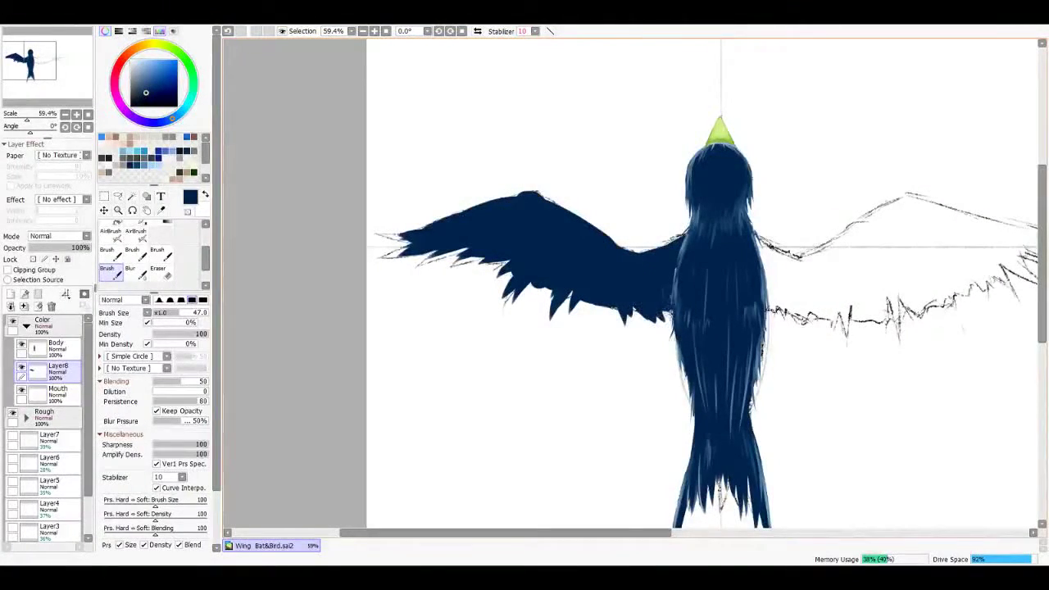
Step: Set the brush size to 9 and extend the left wing's tip with long pointed navy feathers over the rough outline
left_click(164, 313)
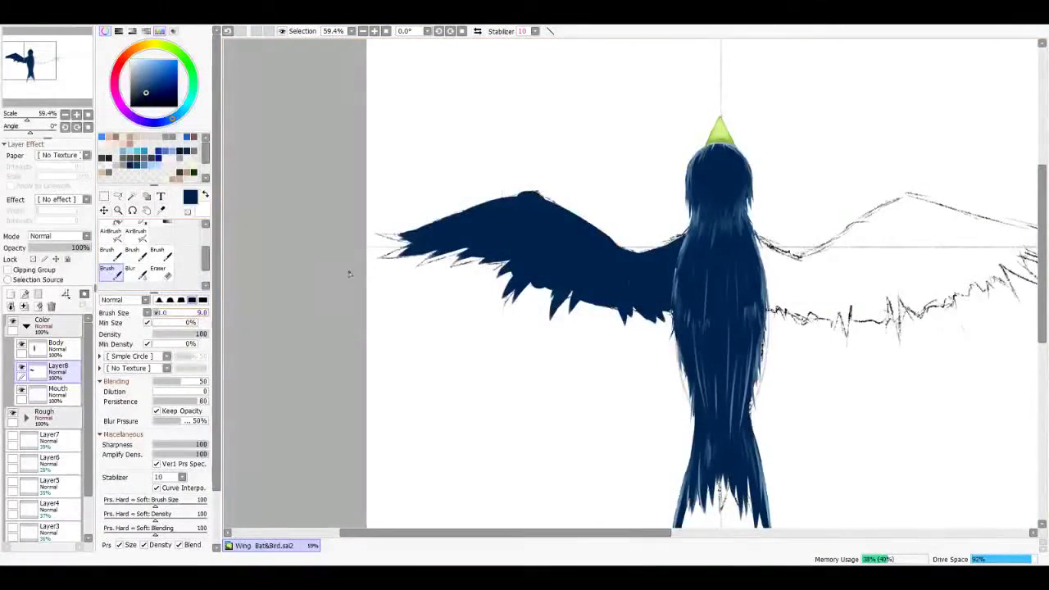
scroll(349, 274, "up", 6)
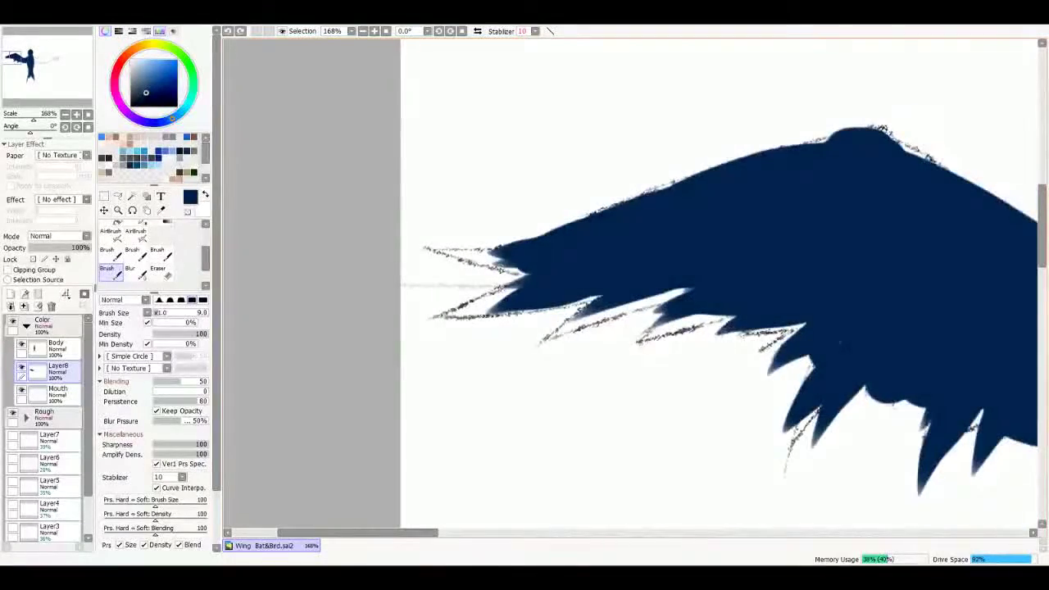
mouse_move(531, 226)
left_mouse_down()
mouse_move(521, 318)
mouse_move(530, 272)
left_mouse_up()
left_click_drag(591, 293, 528, 346)
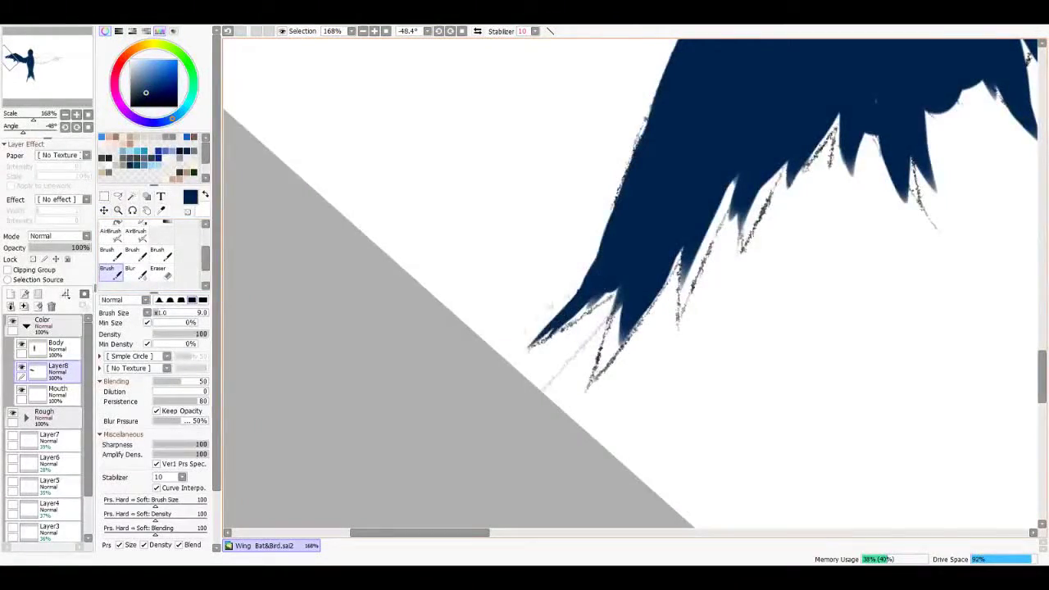
mouse_move(598, 295)
left_mouse_down()
mouse_move(566, 350)
mouse_move(583, 367)
mouse_move(580, 422)
mouse_move(633, 317)
mouse_move(598, 377)
left_mouse_up()
left_click_drag(623, 307, 584, 406)
left_click_drag(684, 250, 627, 344)
left_click_drag(698, 248, 678, 362)
key("ctrl+z")
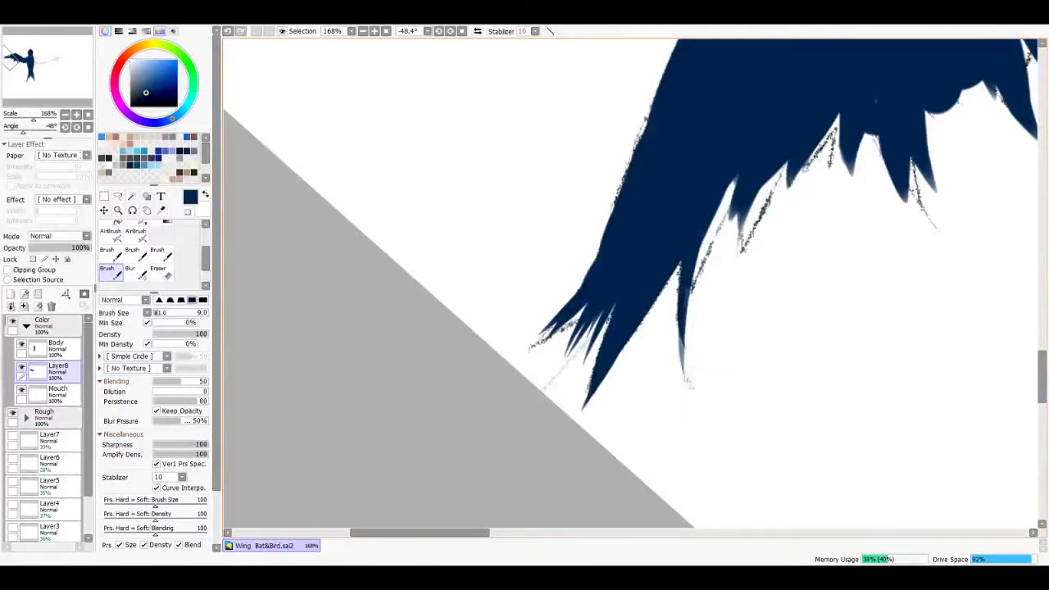
Step: Paint long curved navy feathers along the left wing's trailing edge just inward from the wing tip
left_click_drag(734, 197, 680, 387)
left_click_drag(737, 176, 693, 287)
left_click_drag(697, 245, 590, 385)
left_click_drag(627, 349, 613, 450)
left_click_drag(660, 323, 632, 434)
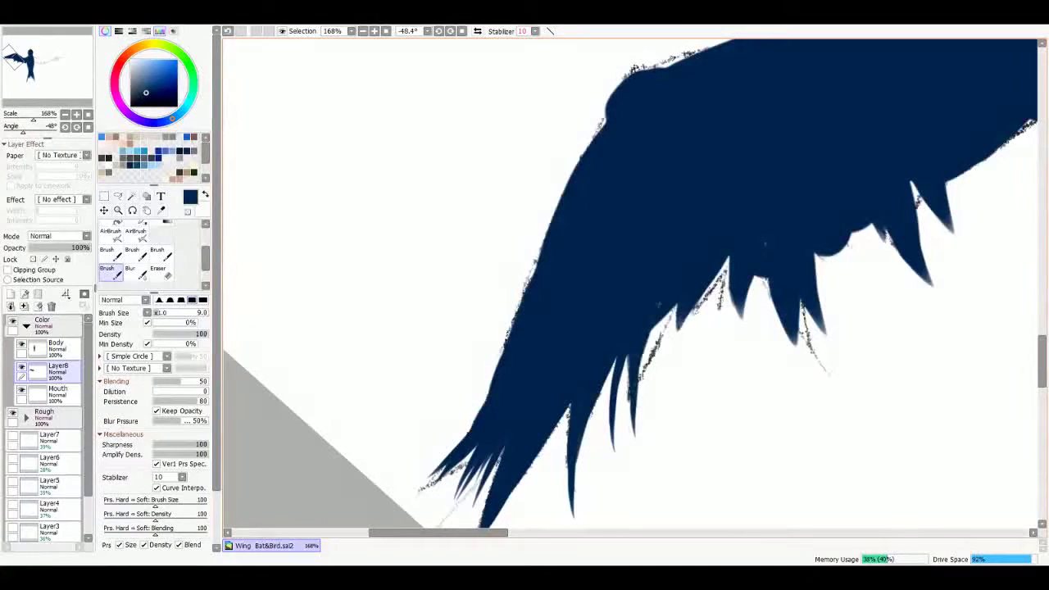
key("ctrl+z")
mouse_move(677, 305)
left_mouse_down()
mouse_move(662, 396)
mouse_move(651, 397)
left_mouse_up()
key("ctrl+z")
Step: Add shorter navy feathers along the outer trailing edge and start a long pointed feather mid-wing
left_click_drag(662, 336, 652, 393)
mouse_move(680, 303)
left_mouse_down()
mouse_move(664, 373)
mouse_move(677, 372)
left_mouse_up()
left_click_drag(703, 286, 692, 353)
left_click_drag(729, 257, 717, 328)
left_click_drag(737, 287, 614, 299)
left_click_drag(667, 288, 639, 379)
left_click_drag(660, 316, 692, 400)
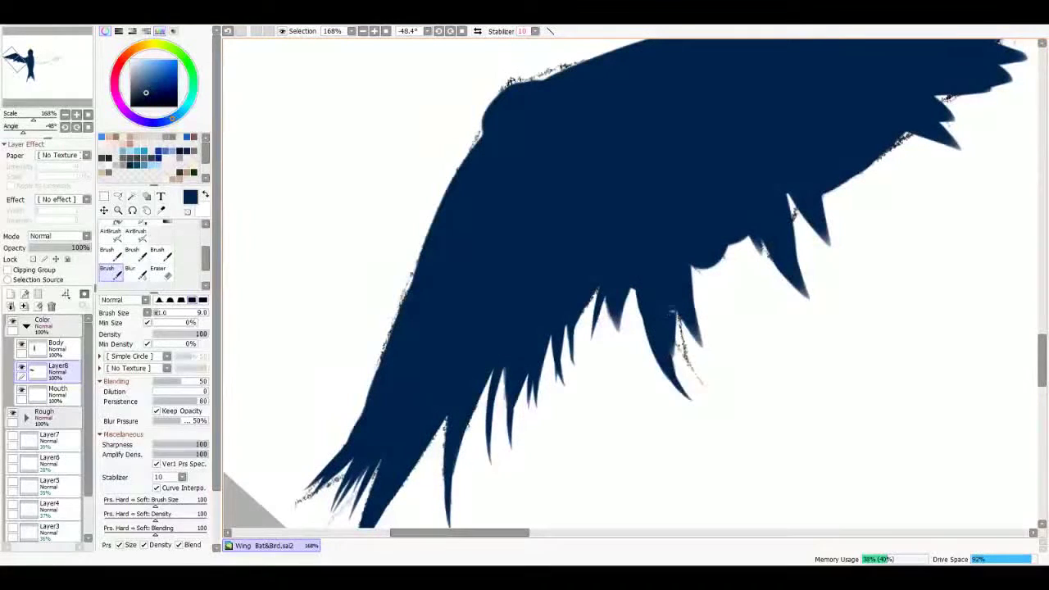
Step: Rework the left wing's mid trailing edge into clusters of thin, pointed navy feathers
key("ctrl+z")
left_click_drag(675, 328, 689, 390)
left_click_drag(706, 312, 678, 372)
key("ctrl+z")
left_click_drag(697, 268, 720, 331)
mouse_move(641, 288)
left_mouse_down()
mouse_move(637, 360)
mouse_move(625, 381)
left_mouse_up()
key("ctrl+z")
key("ctrl+z")
left_click_drag(632, 302, 621, 372)
left_click_drag(700, 269, 717, 321)
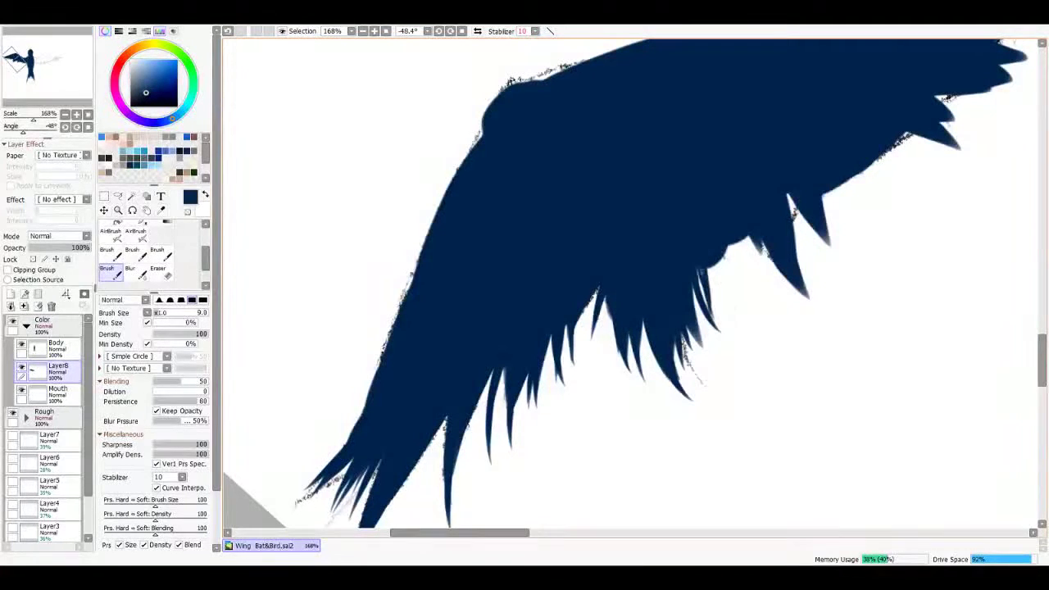
left_click_drag(734, 233, 741, 305)
left_click_drag(713, 264, 714, 315)
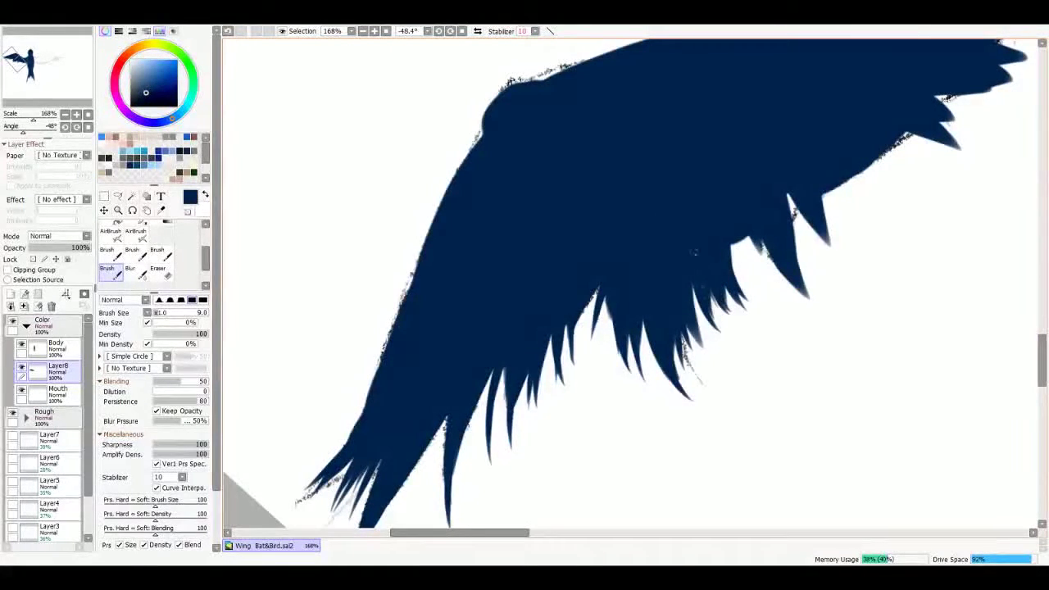
Step: Roughen the left wing's outer leading edge and bend with small navy feather strokes
left_click_drag(573, 286, 661, 309)
mouse_move(584, 123)
left_mouse_down()
mouse_move(538, 174)
mouse_move(489, 261)
mouse_move(485, 320)
left_mouse_up()
left_click_drag(473, 368, 435, 458)
left_click_drag(656, 246, 582, 385)
left_click_drag(621, 211, 524, 244)
left_click_drag(552, 229, 514, 248)
left_click_drag(735, 157, 604, 255)
mouse_move(720, 241)
left_mouse_down()
mouse_move(644, 274)
mouse_move(682, 256)
left_mouse_up()
left_click_drag(901, 286, 832, 415)
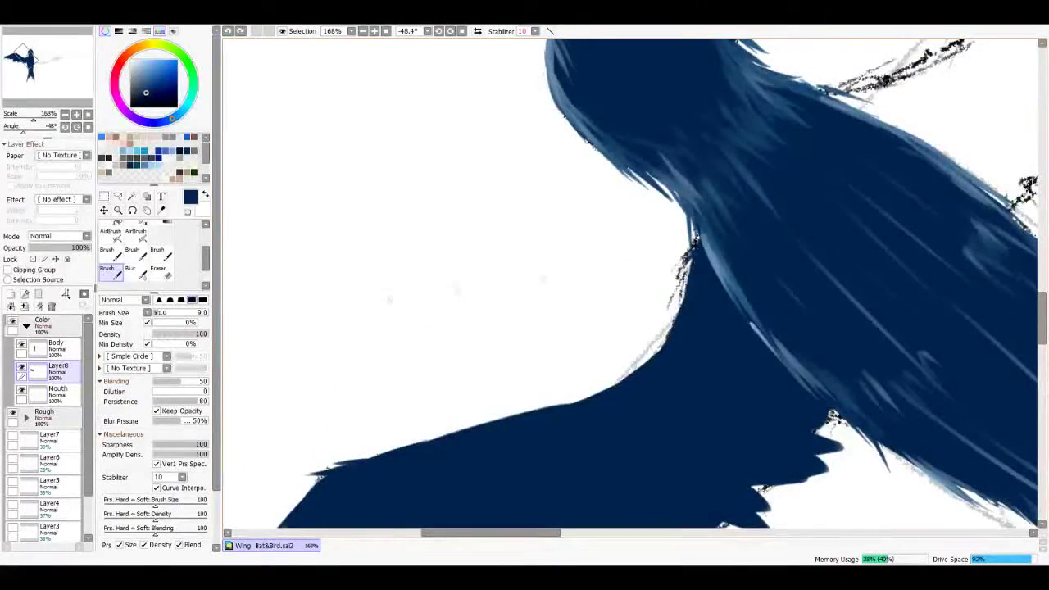
Step: Add fine navy feather wisps at brush size 3 along the left wing's leading edge from the shoulder to the bend
left_click_drag(693, 264, 666, 308)
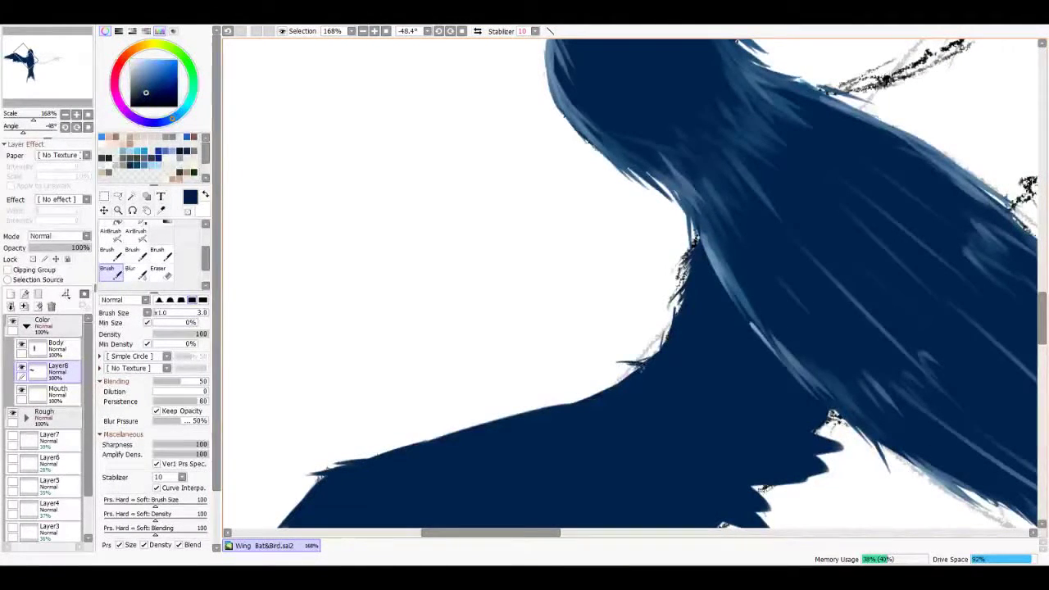
left_click_drag(412, 443, 525, 308)
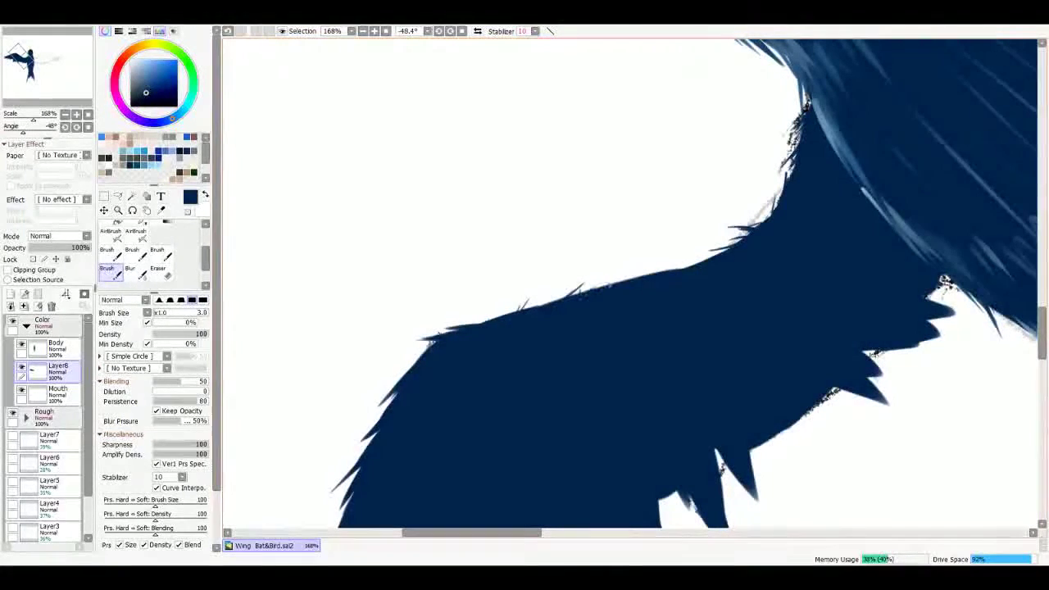
left_click_drag(626, 280, 666, 275)
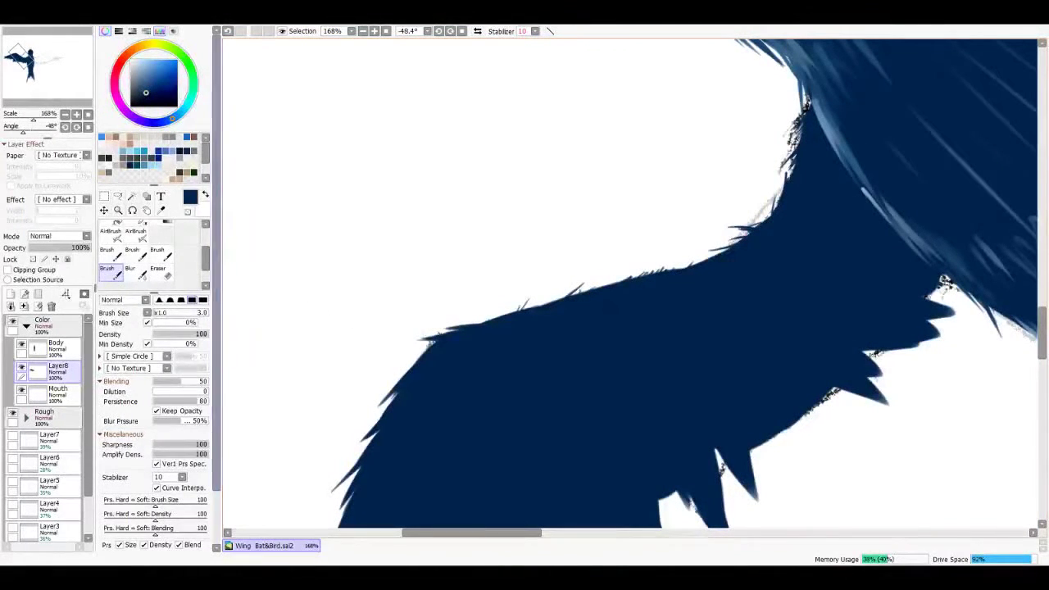
Step: Reset the canvas rotation to 0° and review the whole bird with its feathered left wing
key("l")
left_click_drag(532, 250, 263, 215)
key("minus")
key("minus")
key("minus")
key("minus")
key("minus")
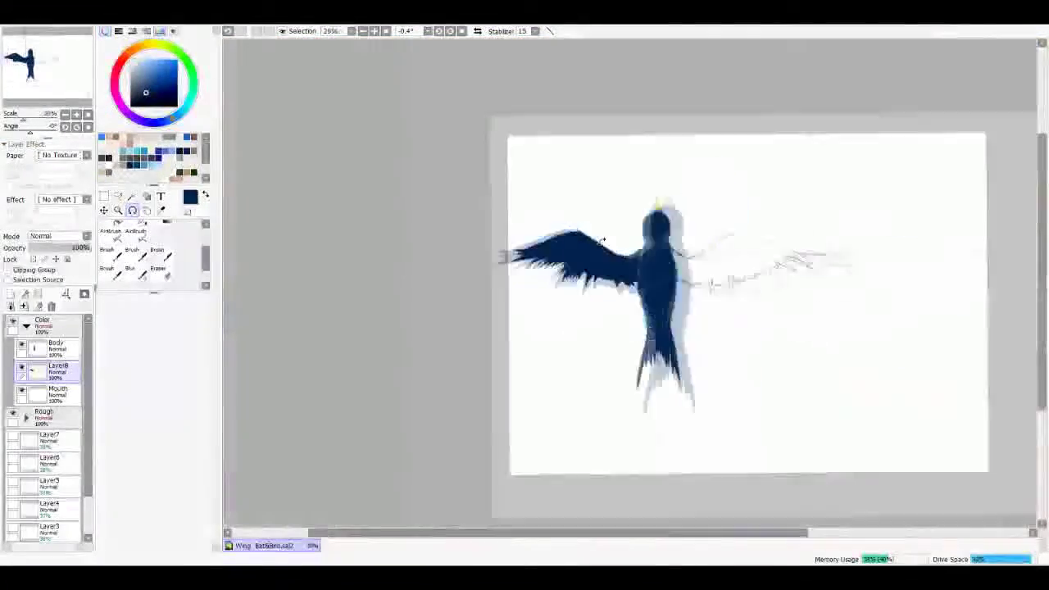
mouse_move(737, 328)
left_mouse_down()
mouse_move(704, 270)
mouse_move(738, 319)
left_mouse_up()
left_click_drag(647, 232, 660, 254)
key("plus")
key("plus")
key("plus")
key("plus")
key("plus")
key("plus")
key("End")
key("Home")
key("b")
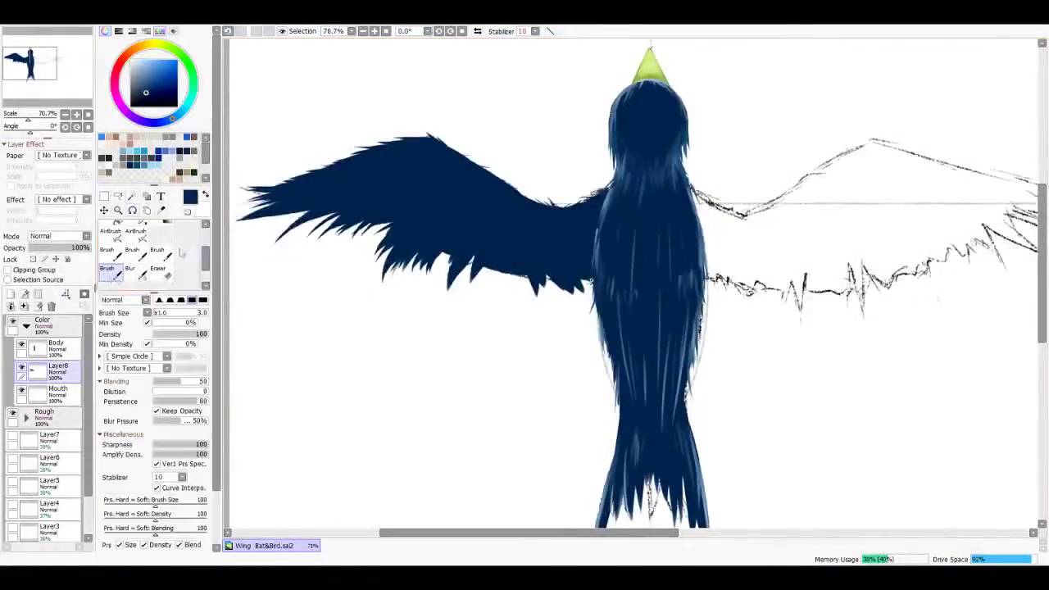
Step: Set the brush size to 8 and fill the gap in the left wing's mid trailing edge with navy feathers
key("plus")
key("plus")
key("plus")
key("plus")
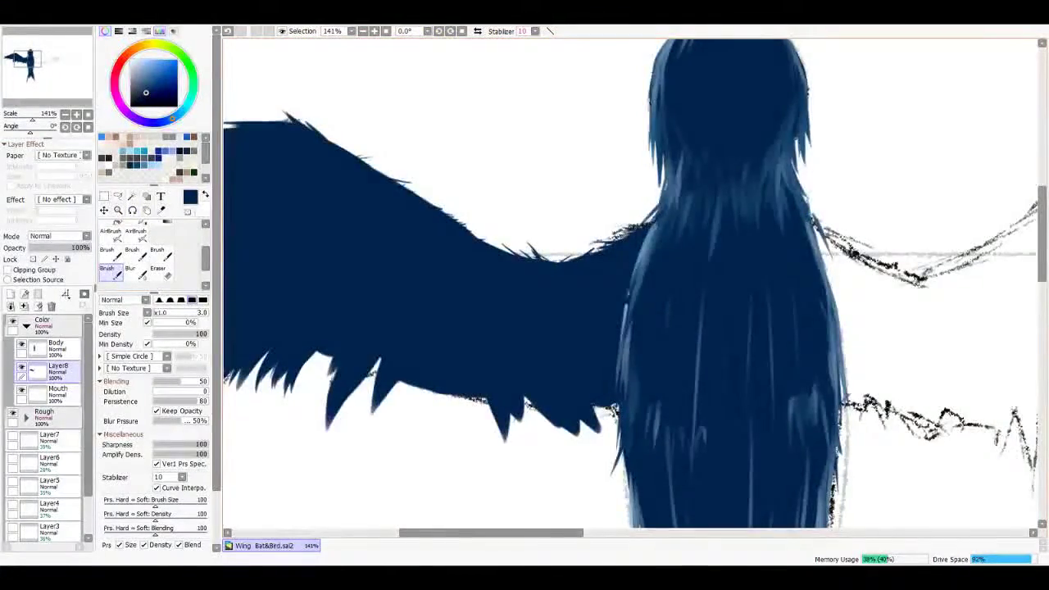
left_click_drag(623, 328, 700, 238)
key("bracketright")
key("bracketright")
key("bracketright")
key("bracketright")
key("bracketright")
key("bracketright")
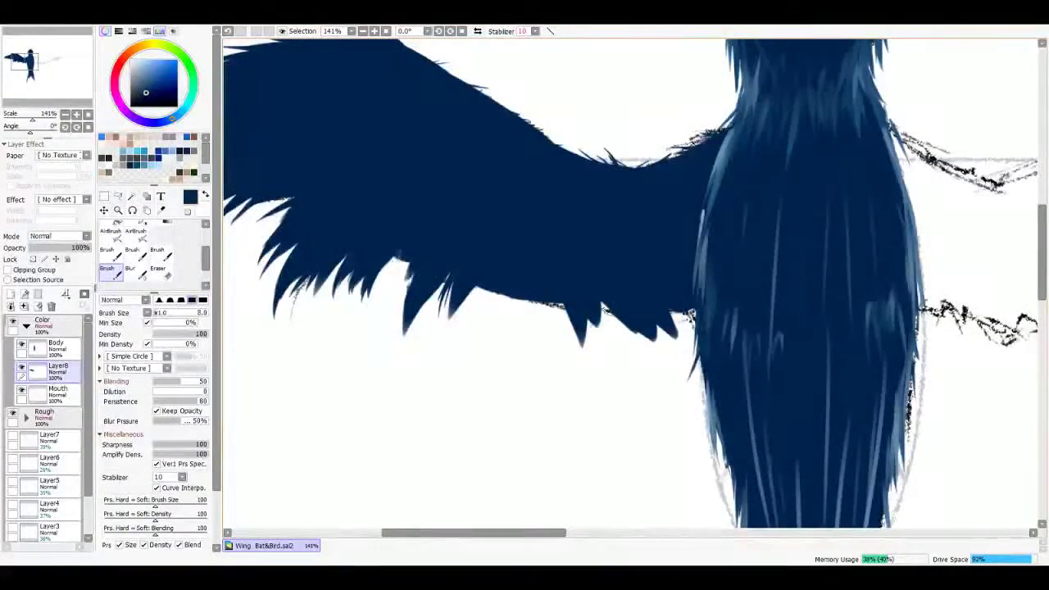
left_click_drag(409, 274, 399, 336)
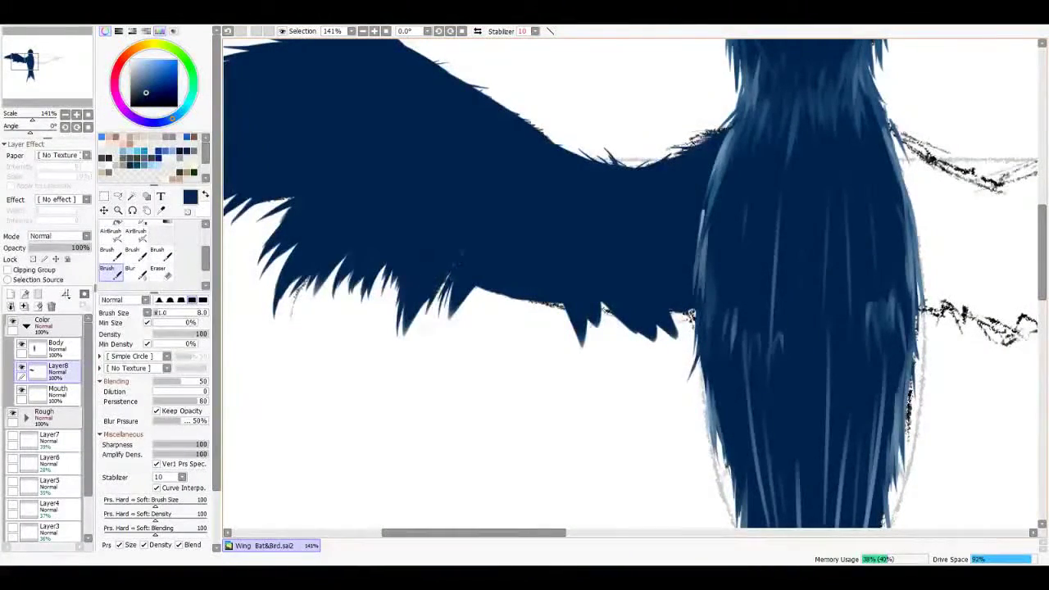
Step: Paint pointed navy feathers along the left wing's inner trailing edge up to the body
mouse_move(482, 286)
left_mouse_down()
mouse_move(474, 326)
mouse_move(485, 324)
mouse_move(484, 352)
left_mouse_up()
mouse_move(549, 297)
left_mouse_down()
mouse_move(550, 325)
mouse_move(556, 304)
mouse_move(524, 332)
left_mouse_up()
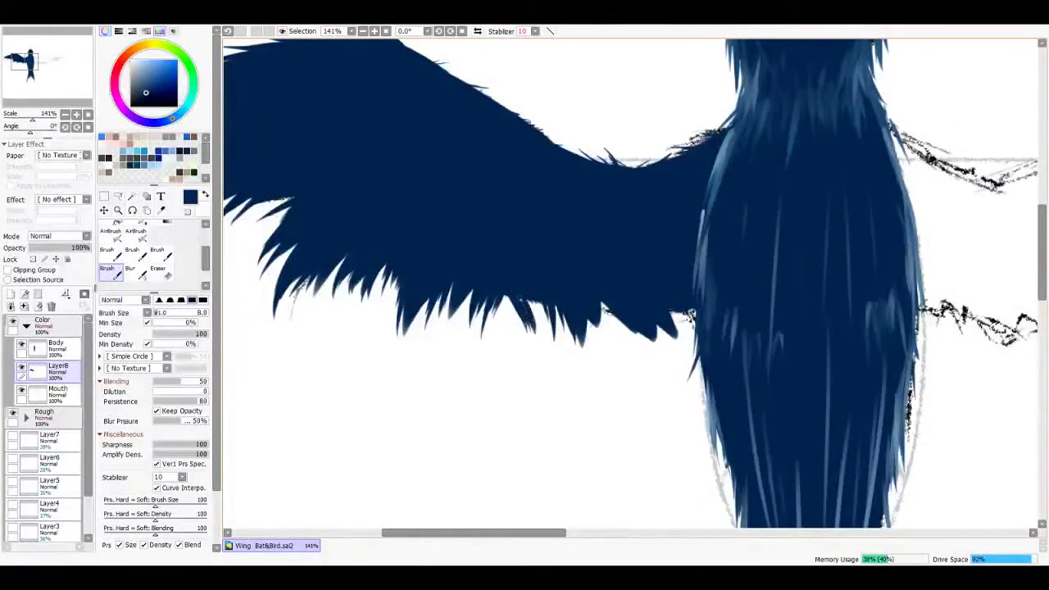
mouse_move(603, 307)
left_mouse_down()
mouse_move(570, 297)
mouse_move(566, 329)
left_mouse_up()
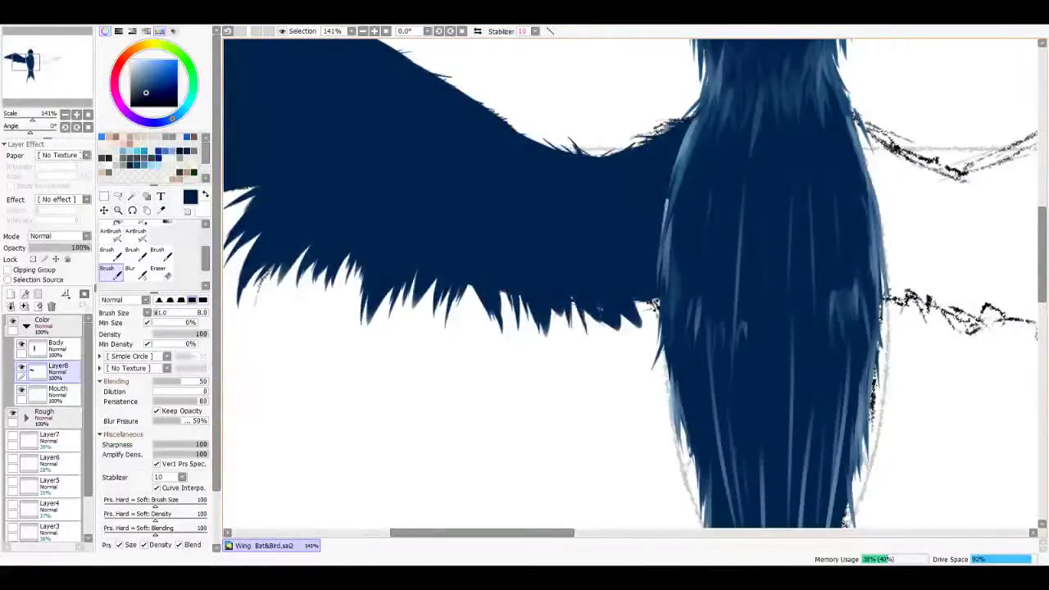
mouse_move(648, 308)
left_mouse_down()
mouse_move(621, 367)
mouse_move(651, 341)
mouse_move(659, 350)
left_mouse_up()
Step: Choose a light blue and try the first highlight strokes on the left wing's tip feathers
scroll(581, 280, "down", 5)
scroll(581, 279, "up", 6)
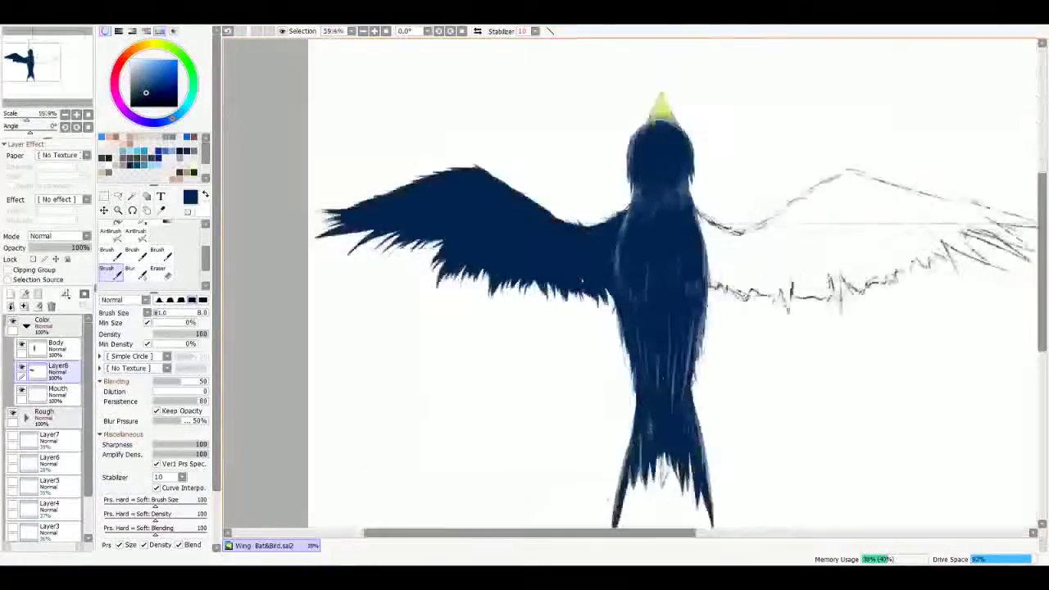
left_click(144, 63)
scroll(631, 283, "left", 5)
scroll(631, 283, "up", 3)
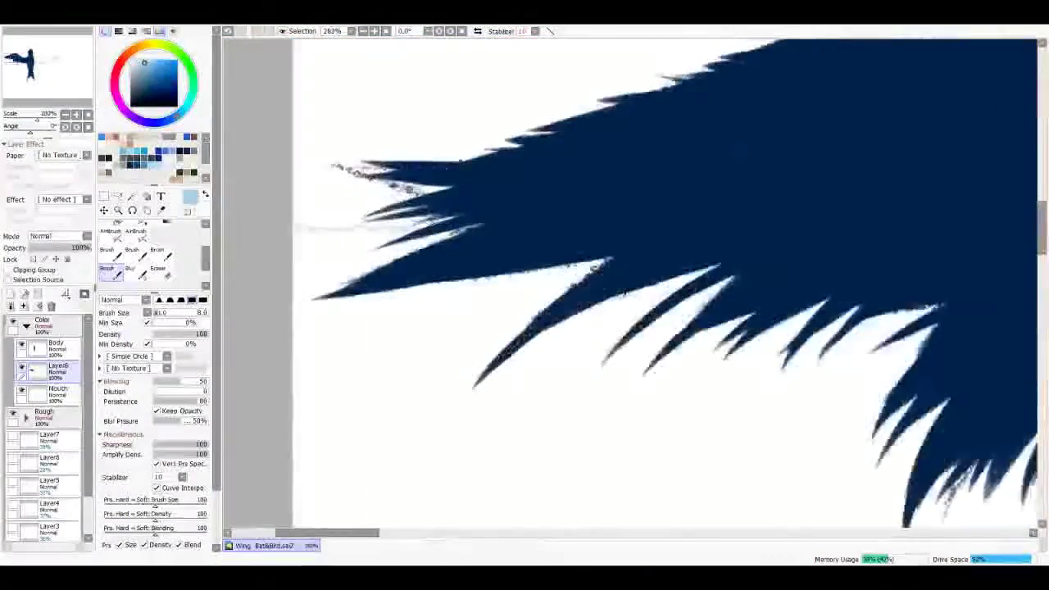
left_click_drag(541, 218, 426, 241)
left_click_drag(601, 205, 460, 241)
left_click_drag(559, 155, 419, 177)
key("ctrl+z")
Step: Reduce the brush size to 3.5 and paint thin light blue highlights on the wing tip feathers
key("[")
key("[")
key("[")
key("[")
key("[")
key("[")
left_click_drag(532, 169, 408, 175)
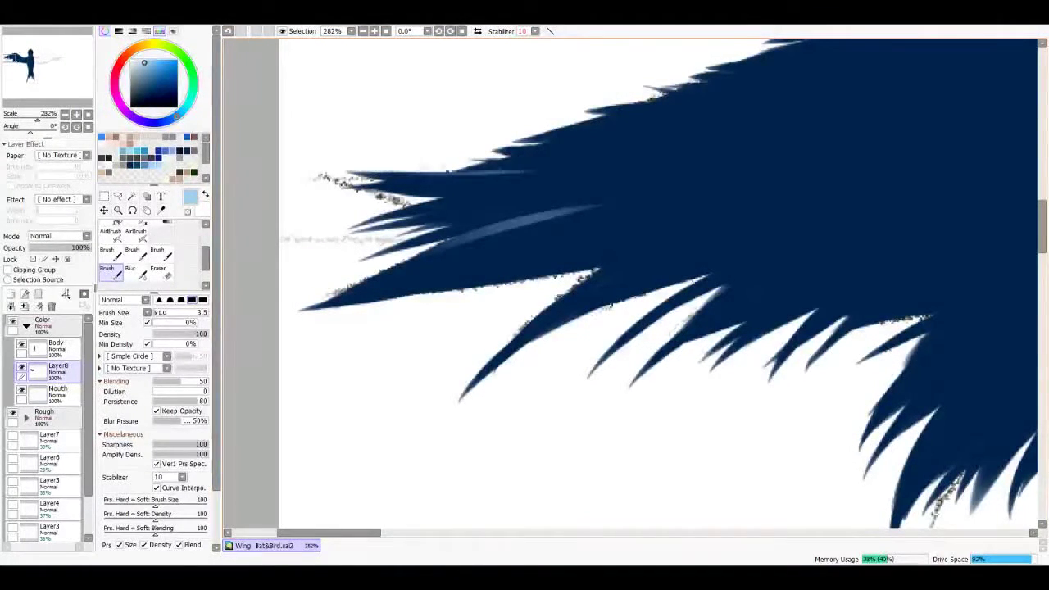
left_click_drag(573, 181, 451, 184)
left_click_drag(549, 174, 393, 259)
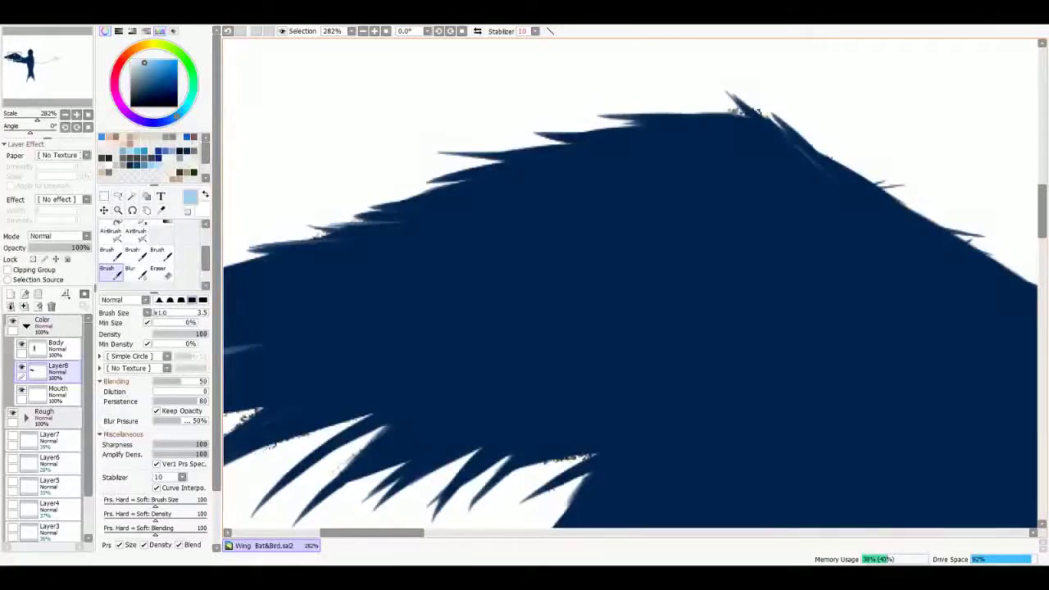
Step: Paint light blue feather wisps along the left wing's leading edge and around its bend
scroll(620, 239, "down", 5)
left_click_drag(620, 239, 589, 191)
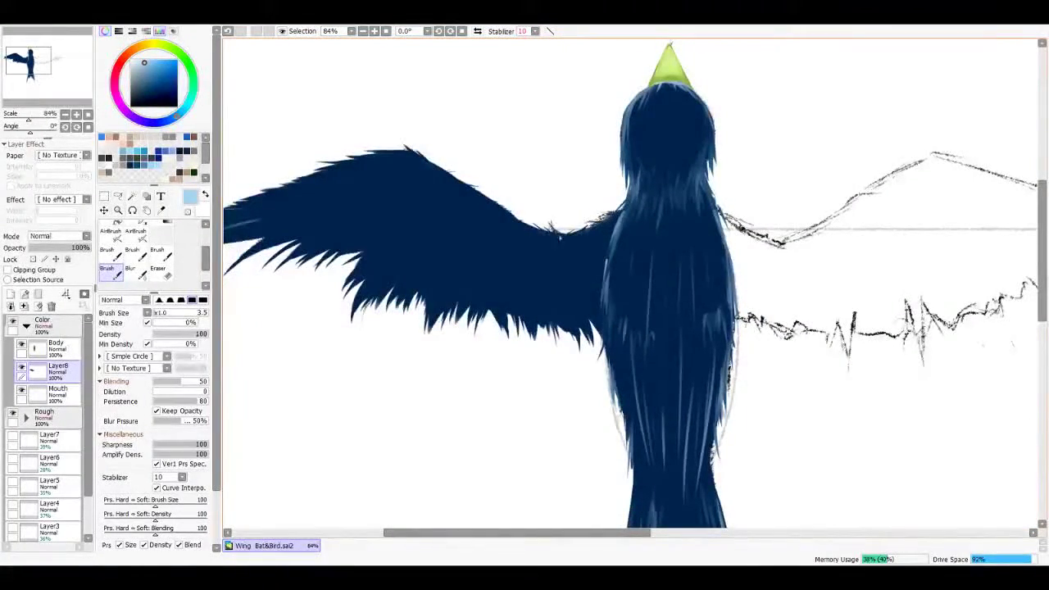
left_click_drag(406, 149, 543, 197)
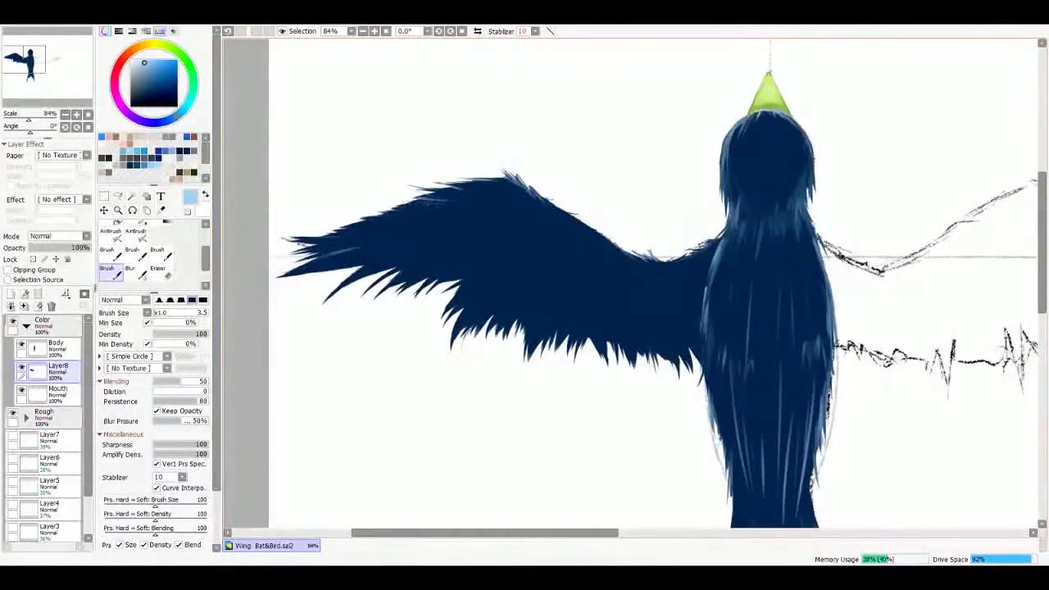
left_click_drag(396, 207, 493, 175)
Step: Add light blue highlights to the feathers along the left wing's trailing edge toward the body
left_click_drag(524, 254, 485, 254)
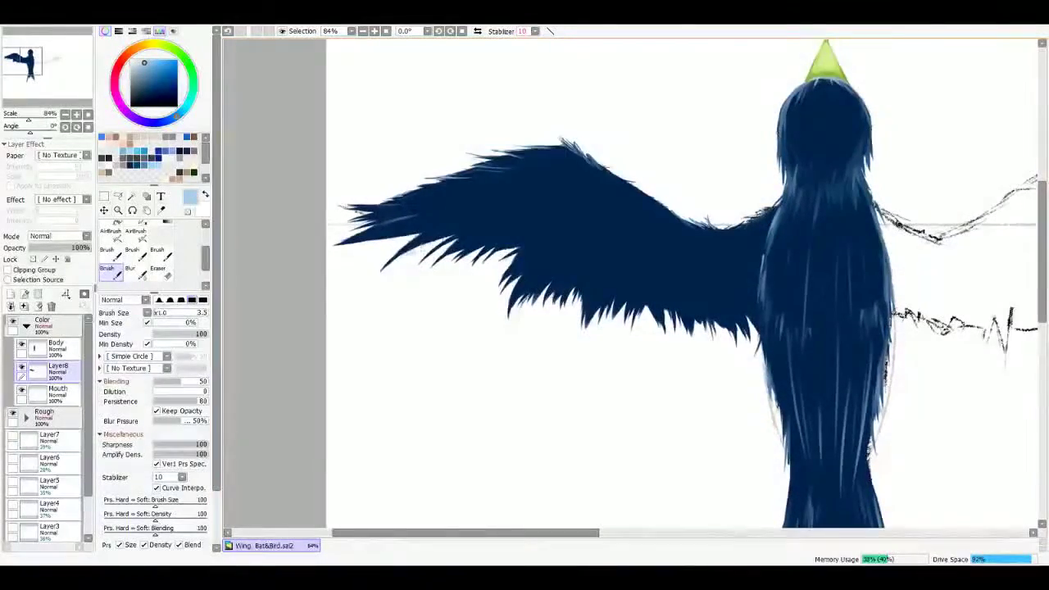
left_click_drag(522, 222, 457, 199)
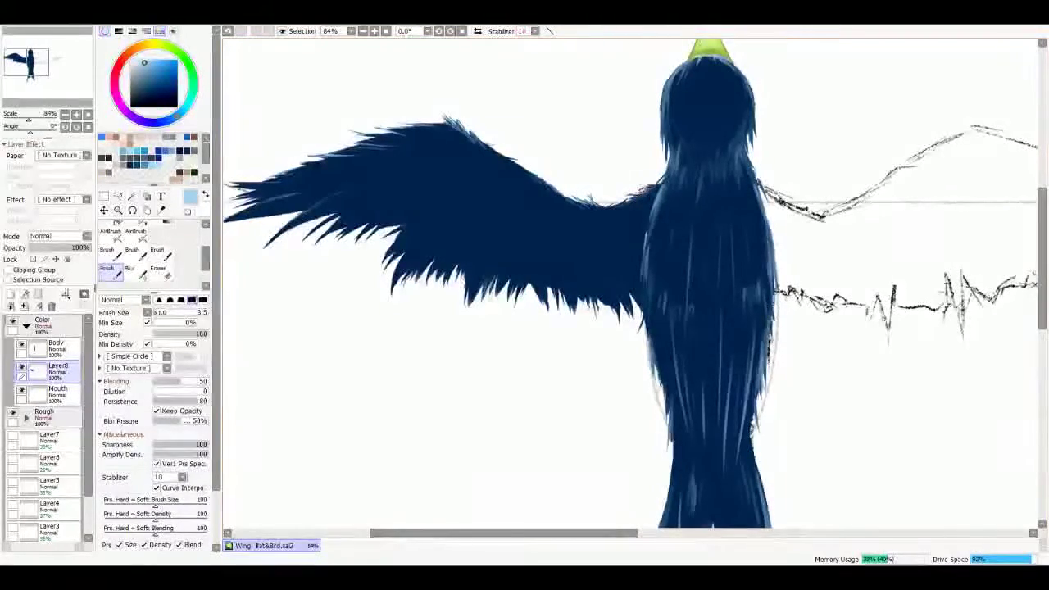
left_click_drag(508, 302, 541, 307)
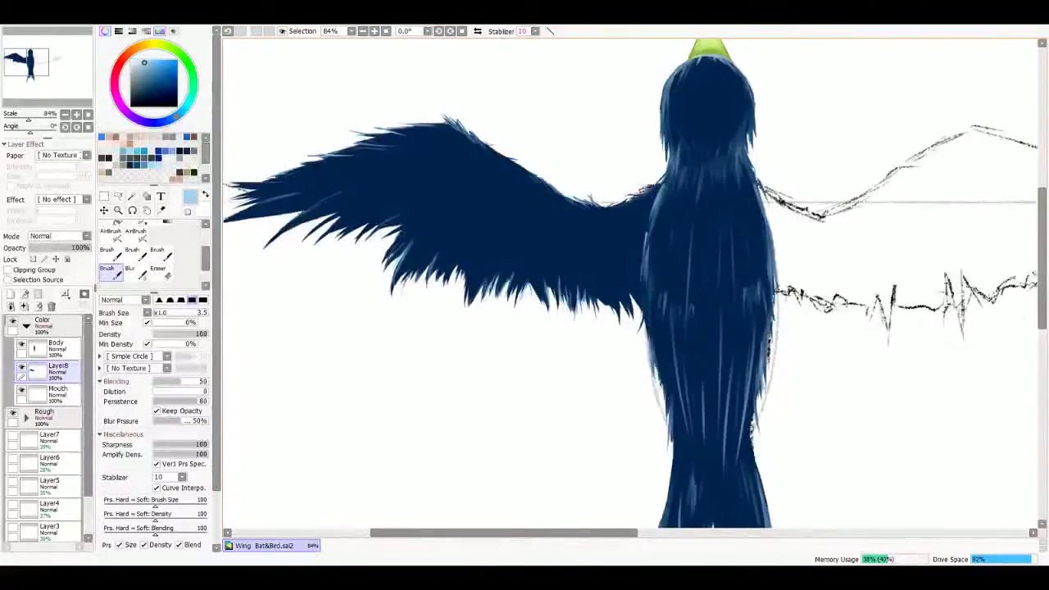
scroll(630, 282, "right", 1)
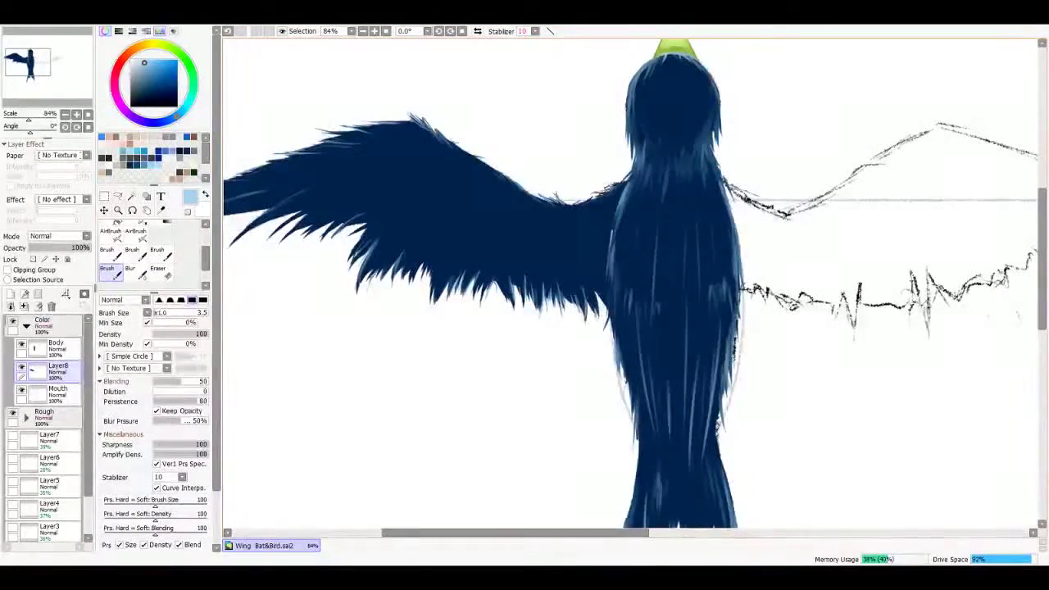
Step: Move the left wing's layer above Body, sample a darker navy and shade the wing's joint with the body at brush size 3.5
key("e")
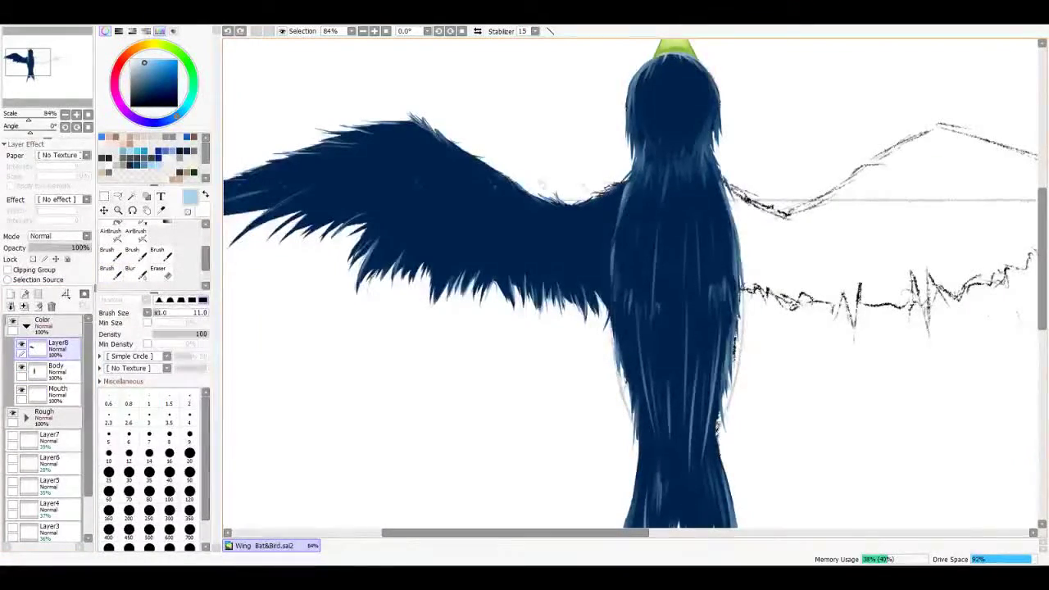
left_click(616, 229, "alt")
key("b")
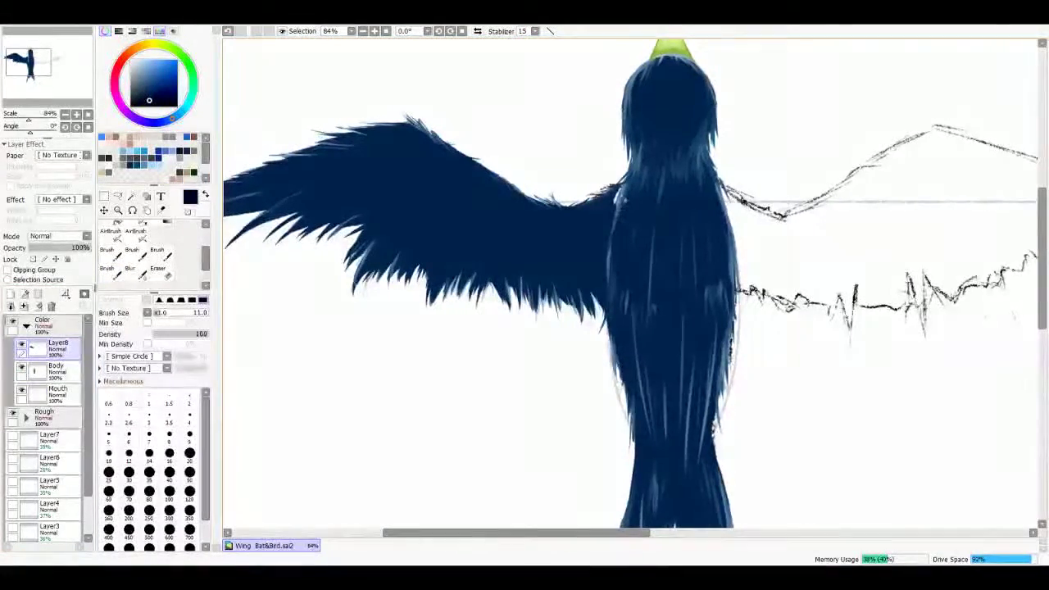
scroll(631, 283, "right", 1)
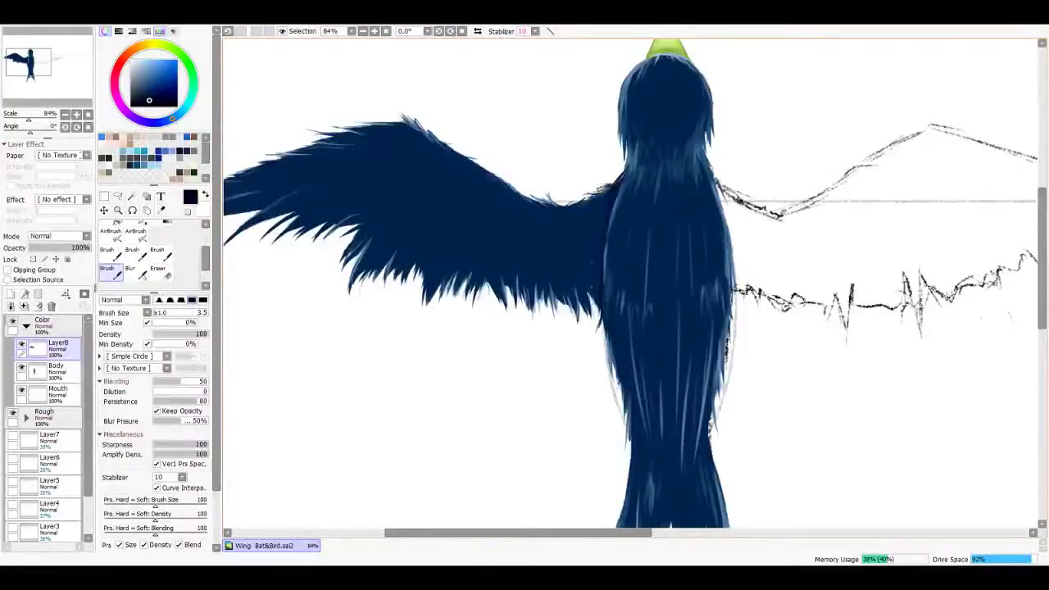
Step: Shade the inner surface of the left wing with dark navy strokes at brush size 14
scroll(631, 282, "down", 4)
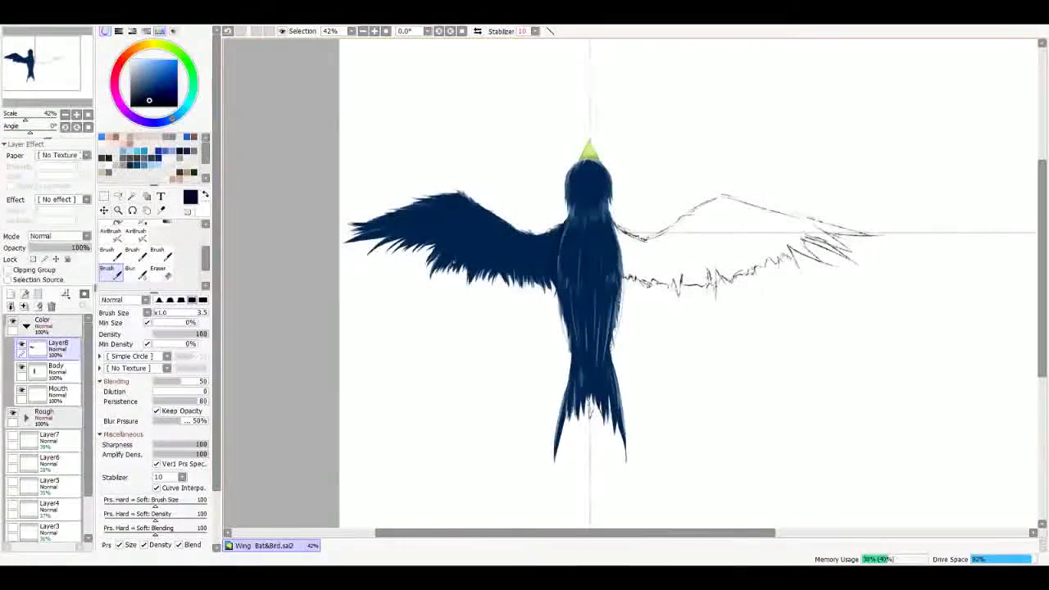
scroll(391, 267, "up", 4)
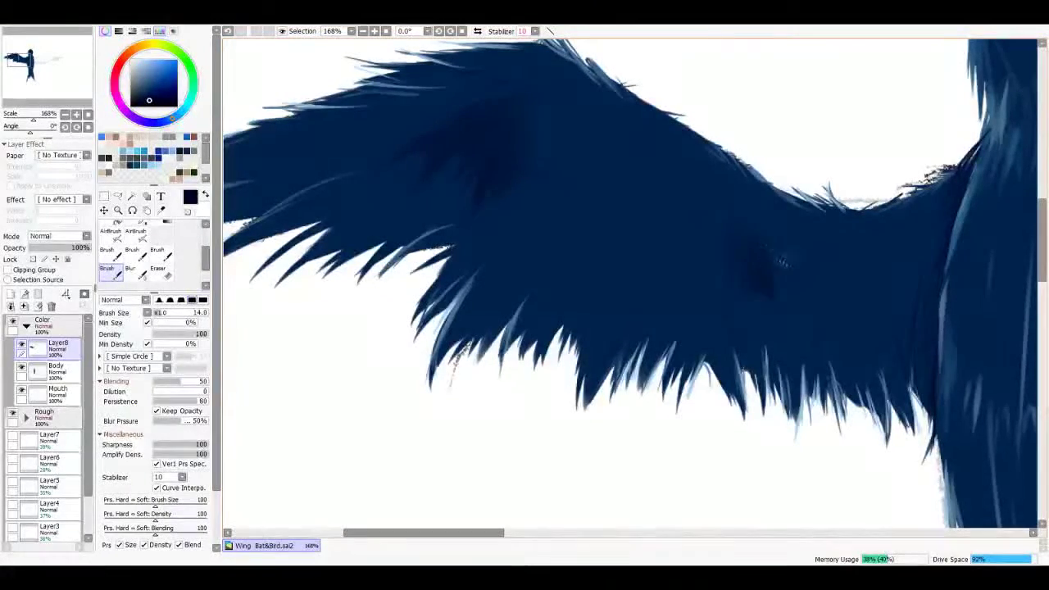
left_click_drag(867, 264, 752, 294)
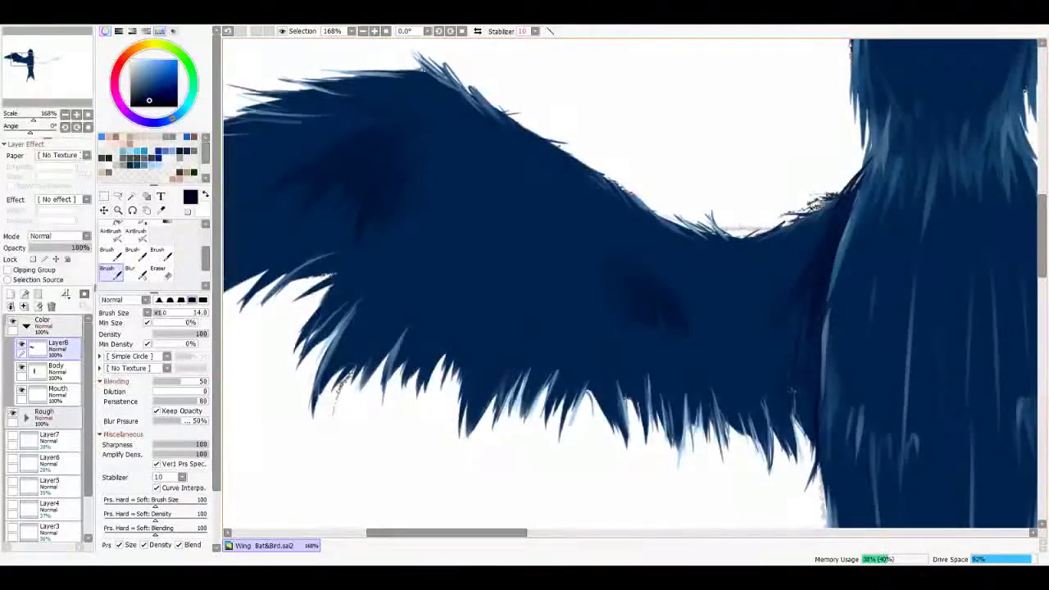
mouse_move(782, 385)
left_mouse_down()
mouse_move(792, 446)
mouse_move(796, 367)
left_mouse_up()
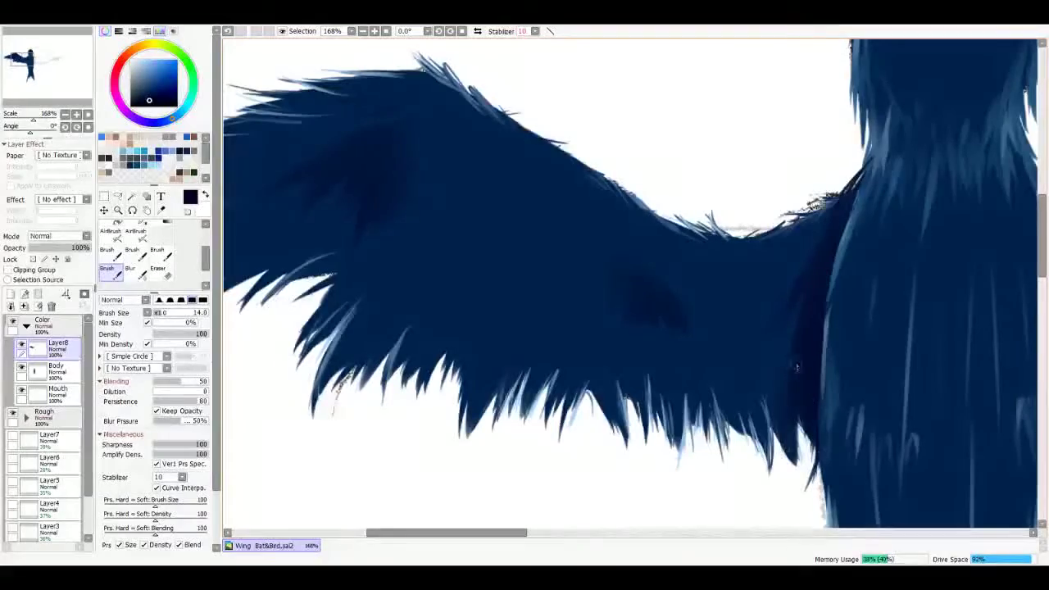
scroll(763, 306, "down", 6)
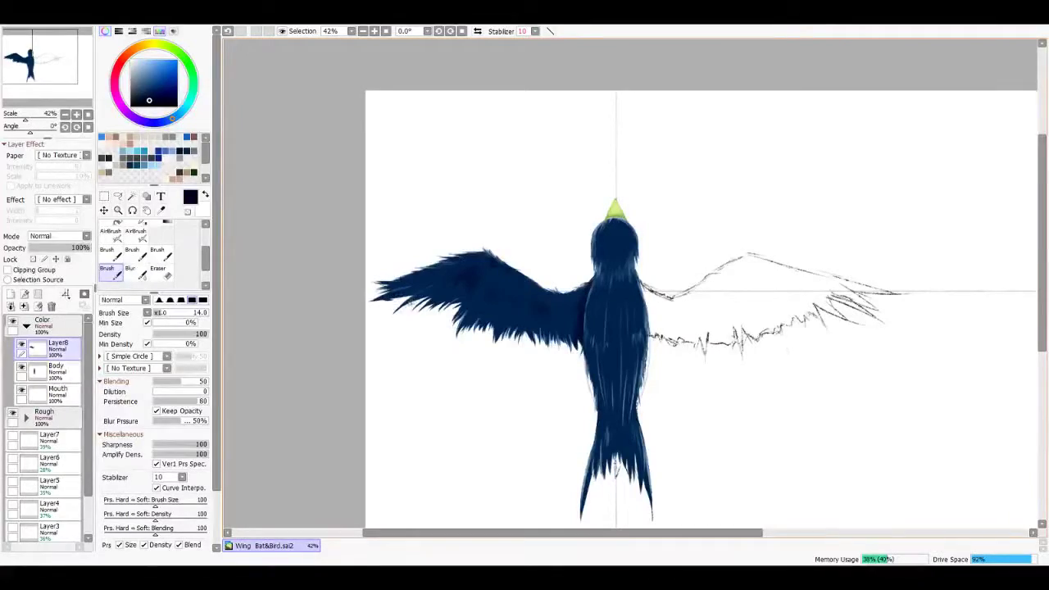
scroll(447, 325, "up", 6)
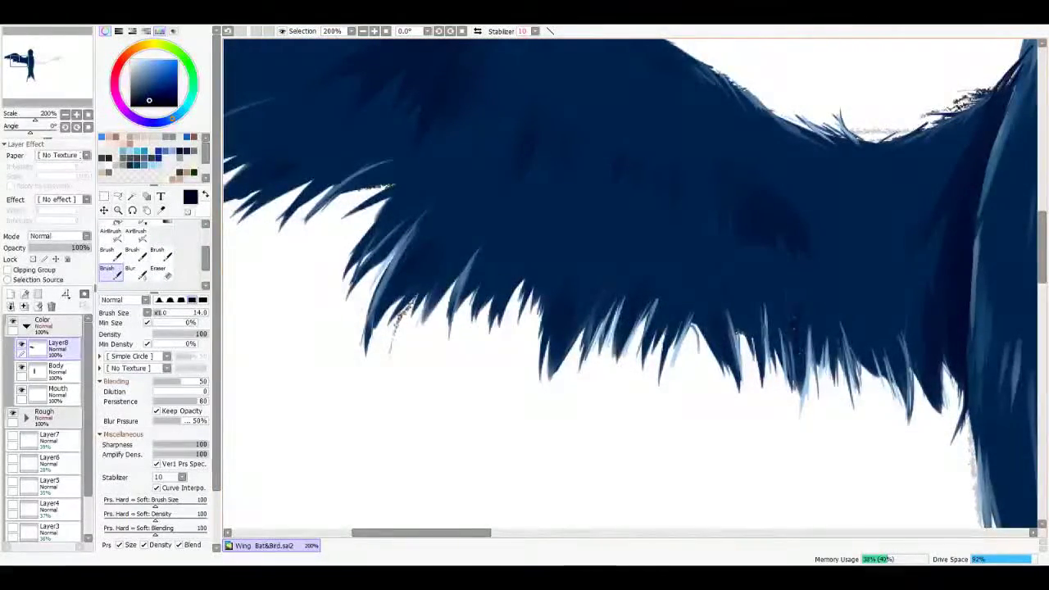
scroll(631, 282, "down", 8)
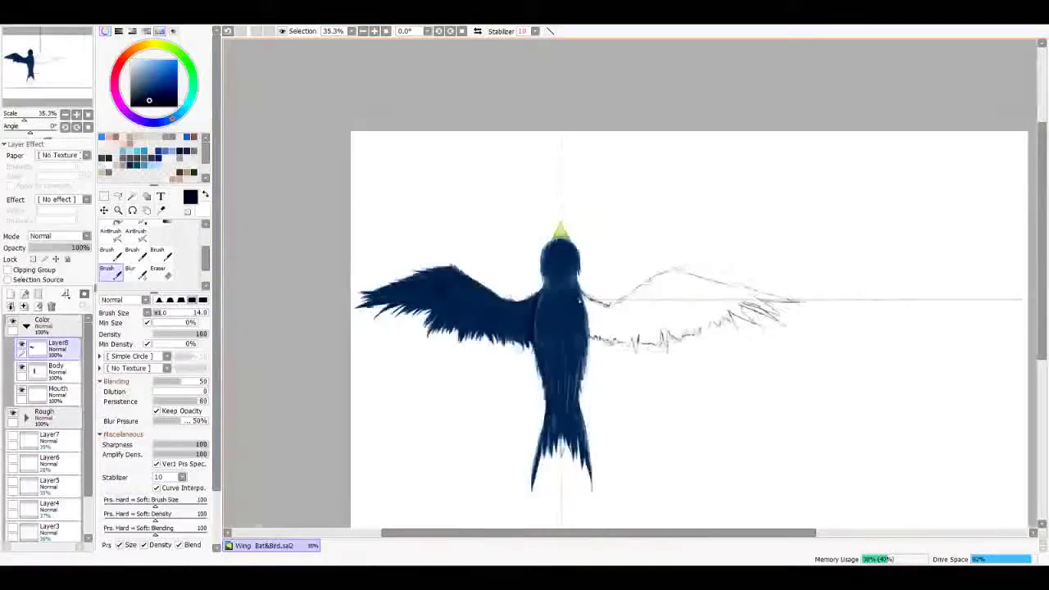
Step: On the Body layer, shade the lower body in dark navy at brush size 14 and the neck at size 6
scroll(631, 283, "up", 4)
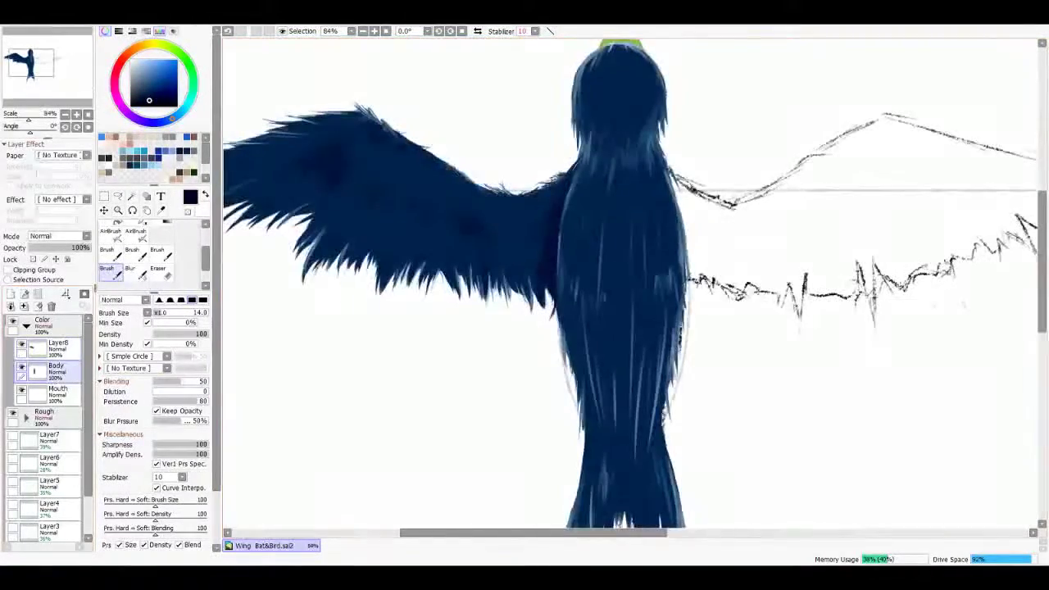
scroll(631, 283, "down", 3)
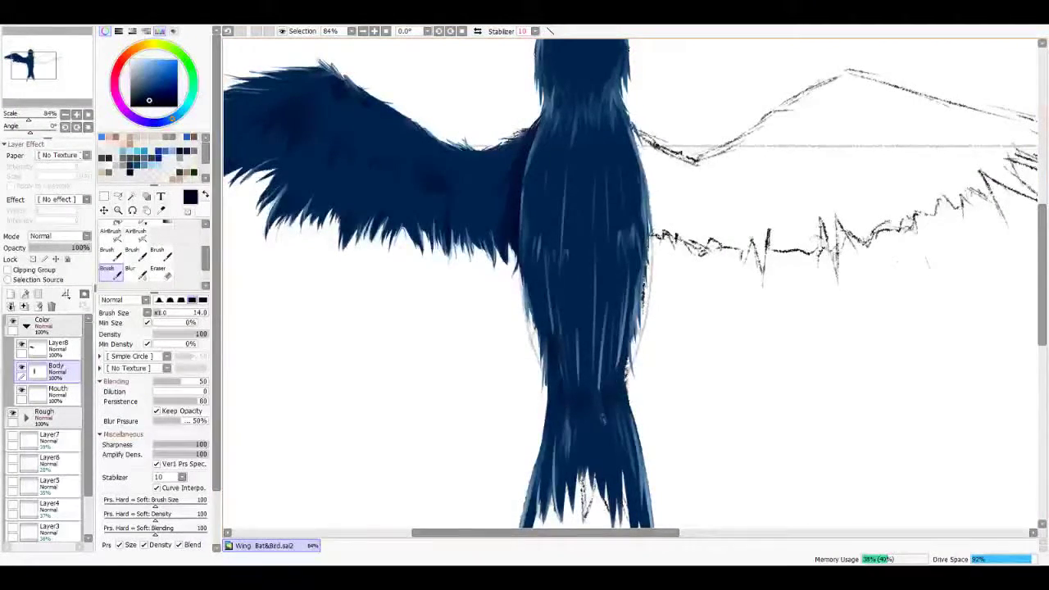
scroll(630, 283, "up", 3)
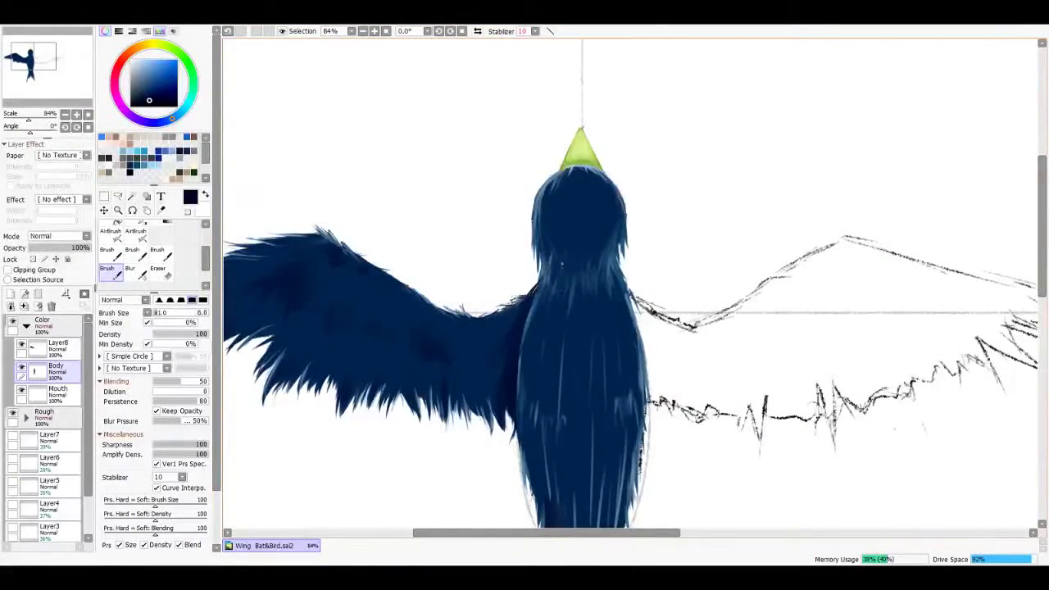
left_click_drag(579, 283, 590, 276)
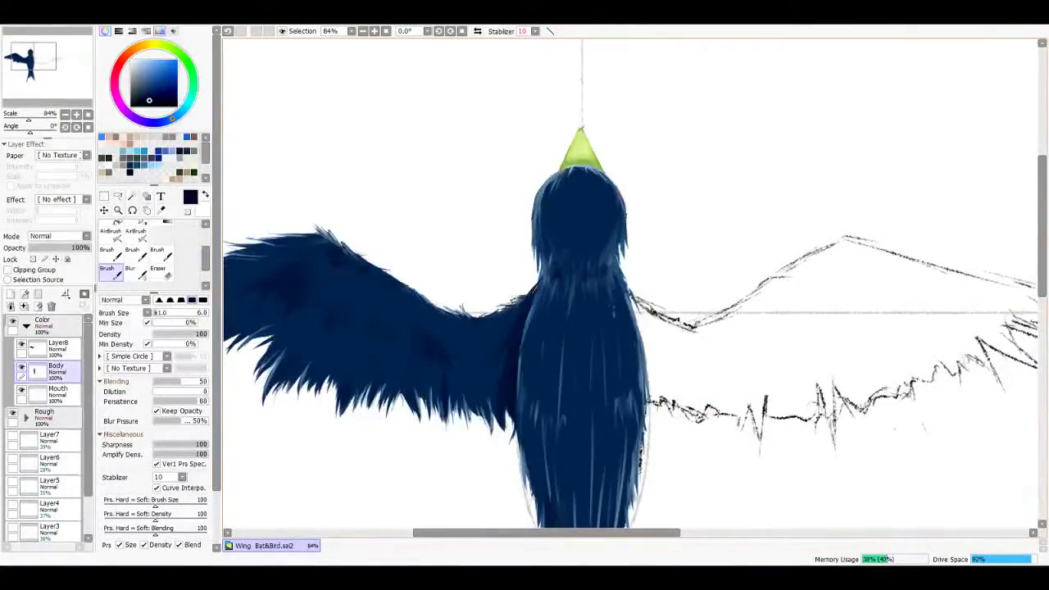
Step: Deepen the dark navy shading around the neck and add dark strokes to the crown just behind the beak
scroll(511, 346, "up", 4)
left_click_drag(537, 264, 511, 441)
left_click_drag(529, 312, 572, 144)
scroll(749, 100, "up", 4)
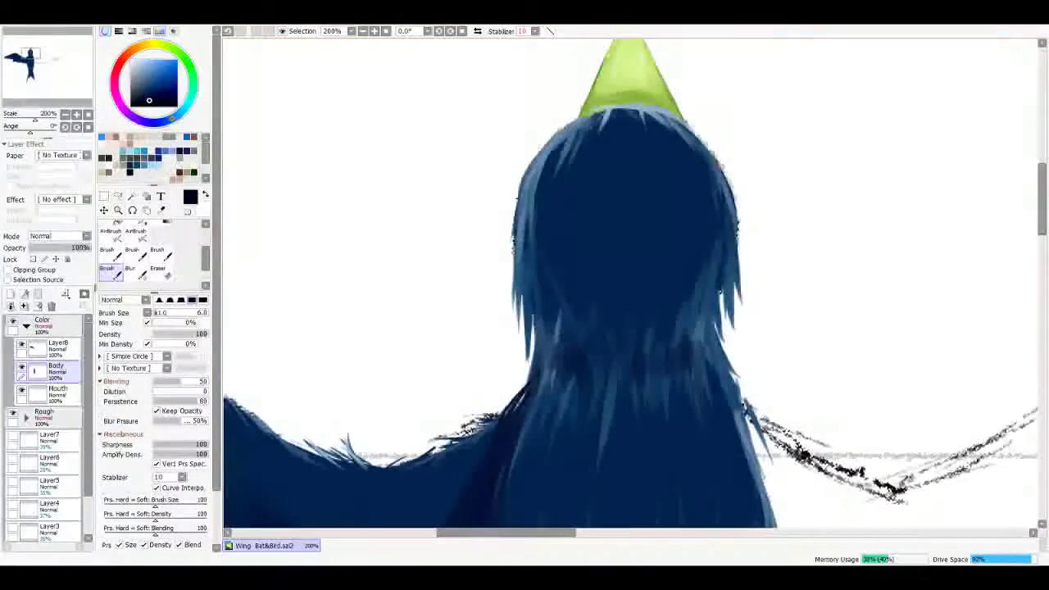
left_click_drag(608, 111, 600, 176)
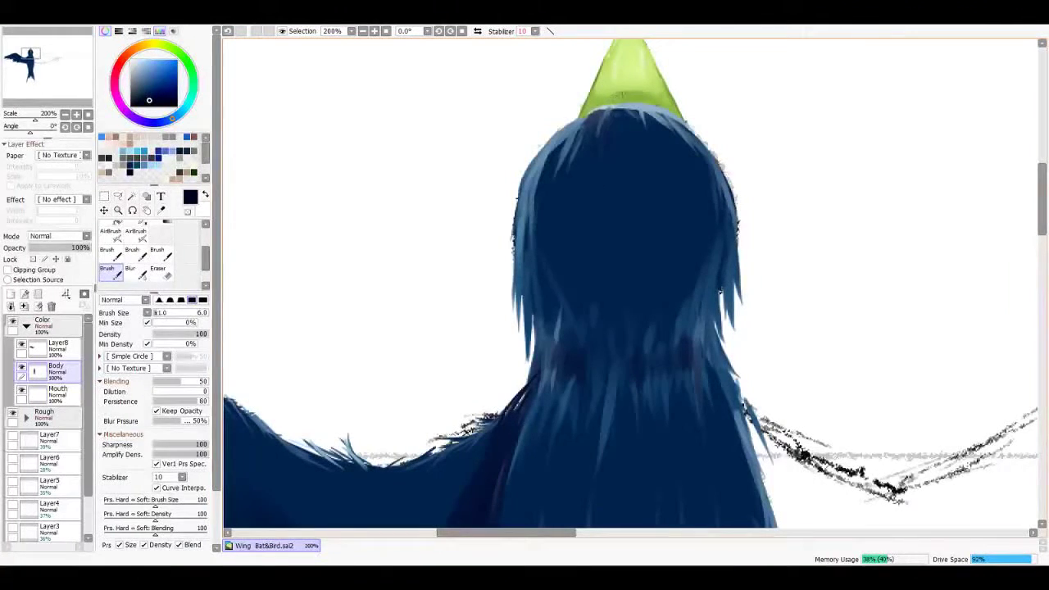
key("e")
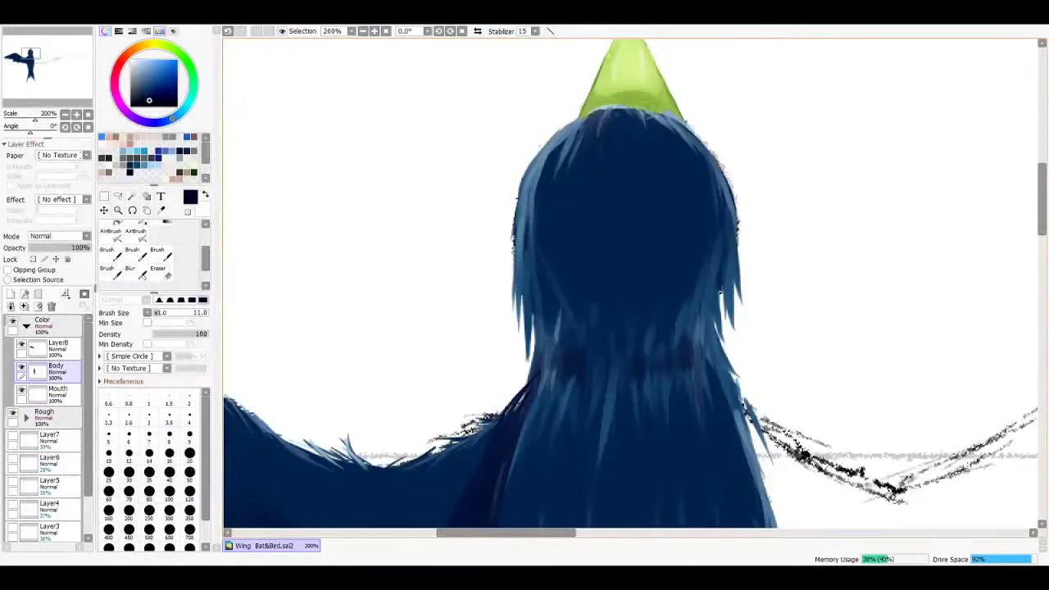
key("b")
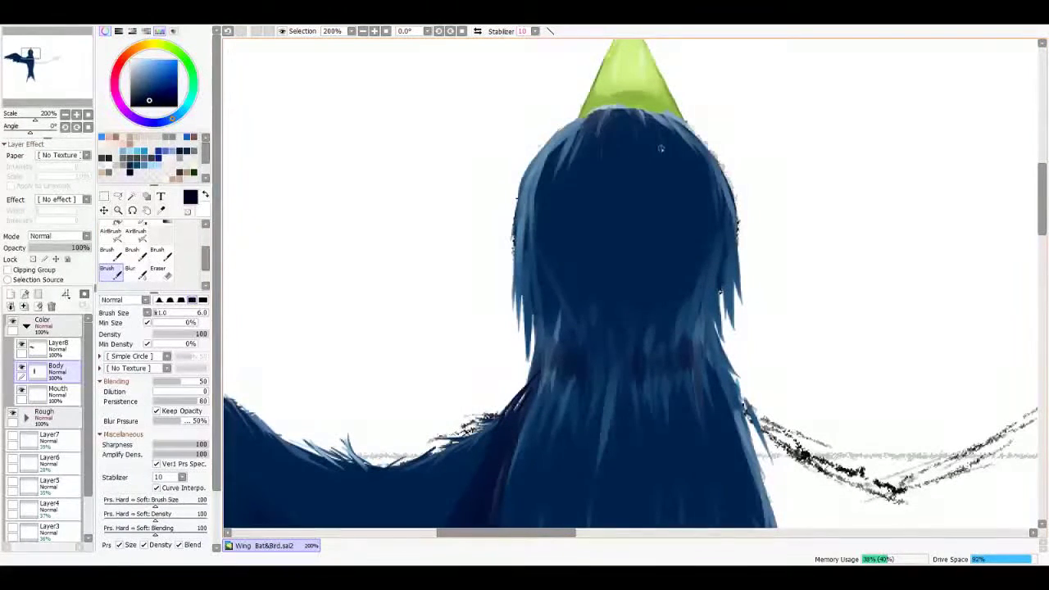
scroll(631, 283, "down", 8)
Step: Duplicate the Layer8 wing, mirror it onto the right side of the body and merge the copy back into Layer8
left_click(57, 347)
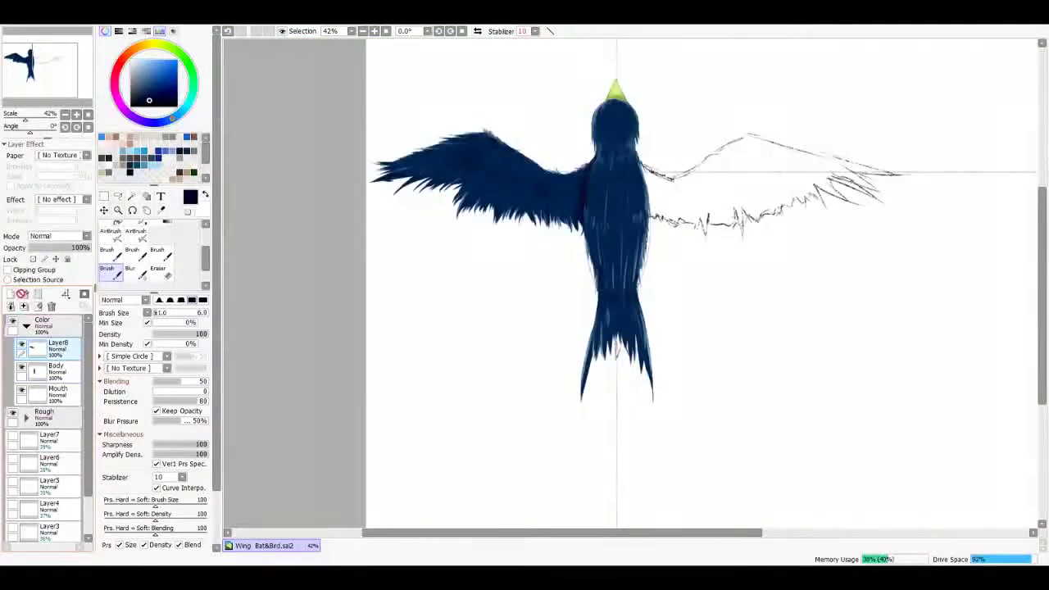
key("ctrl+j")
left_click(104, 210)
left_click_drag(648, 214, 628, 200)
scroll(642, 198, "up", 2)
scroll(642, 198, "up", 1)
scroll(628, 200, "down", 7)
key("ctrl+e")
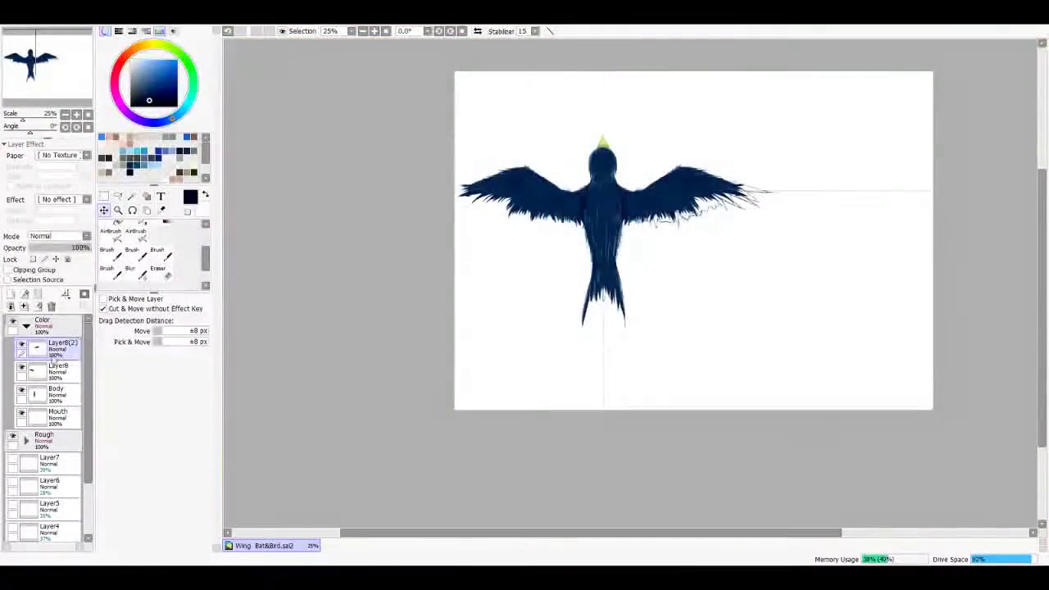
Step: Sample a light blue and touch up the feathers where the right wing meets the shoulder at brush size 6
scroll(534, 263, "up", 10)
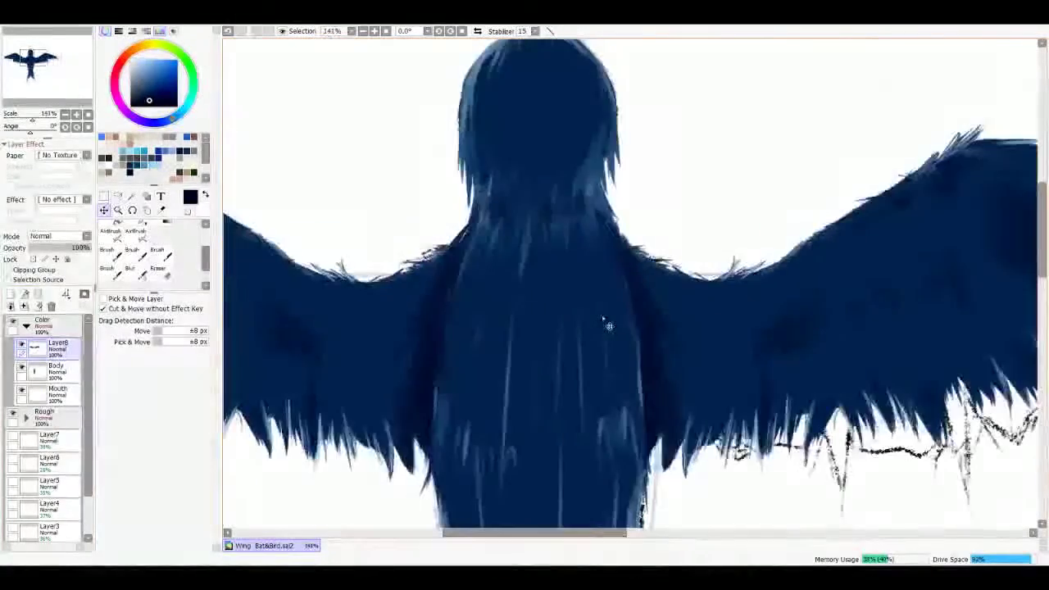
key("b")
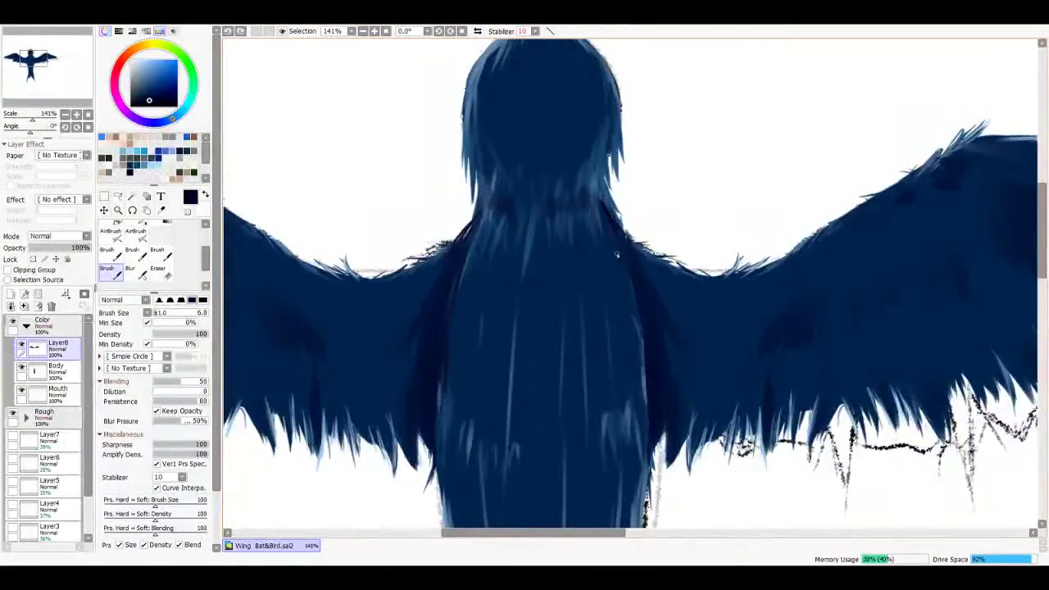
scroll(610, 263, "up", 4)
right_click(603, 239)
left_click_drag(603, 239, 609, 276)
mouse_move(595, 175)
left_mouse_down()
mouse_move(589, 210)
mouse_move(627, 315)
left_mouse_up()
left_click_drag(586, 243, 614, 300)
scroll(597, 169, "down", 7)
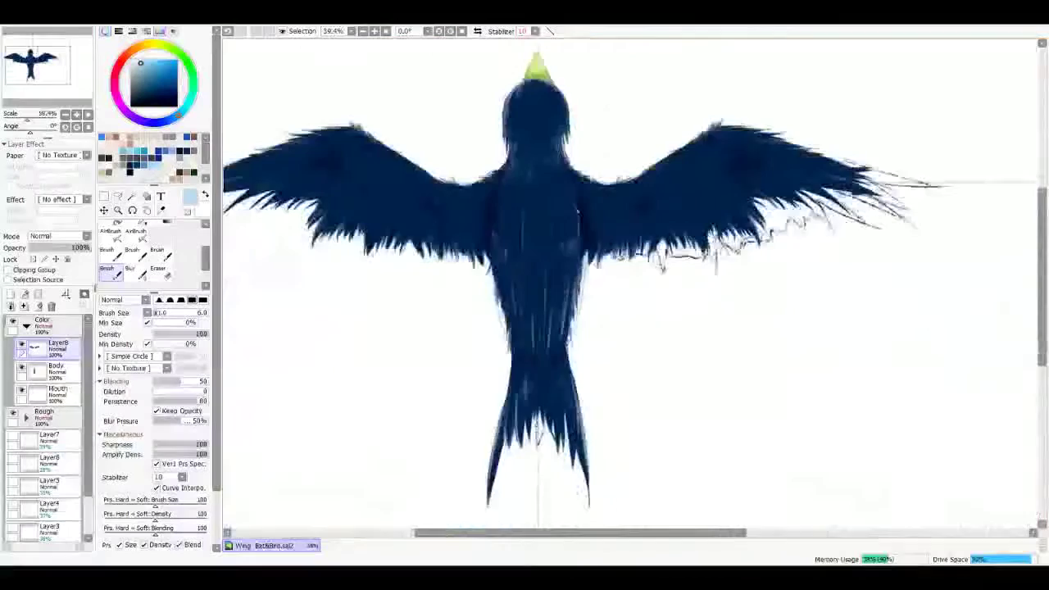
Step: Expand the Rough folder and hide sketch layer 1
scroll(11, 529, "down", 2)
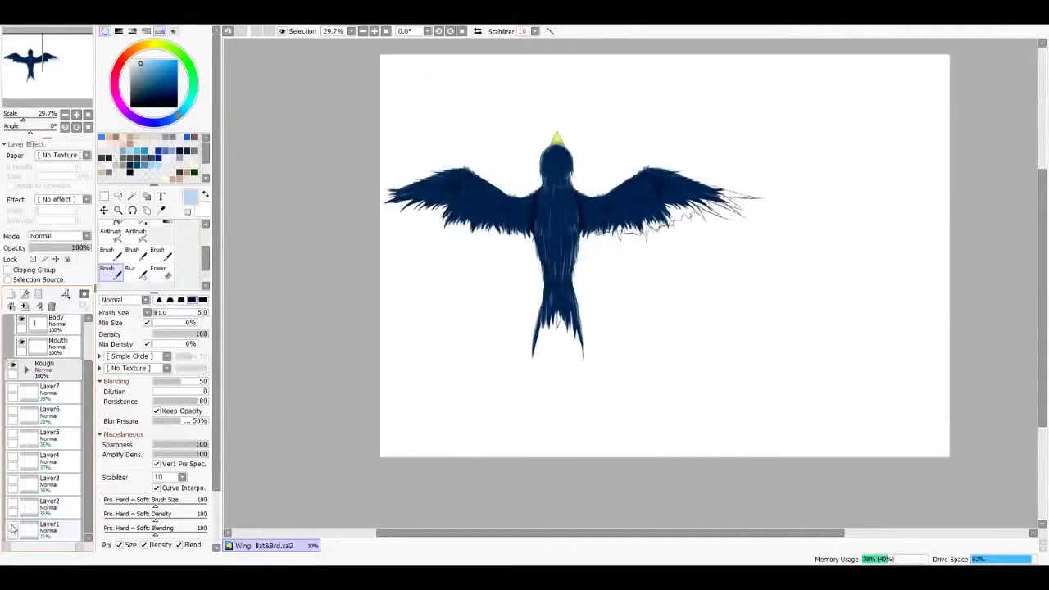
scroll(22, 385, "up", 2)
scroll(43, 373, "down", 2)
left_click(25, 369)
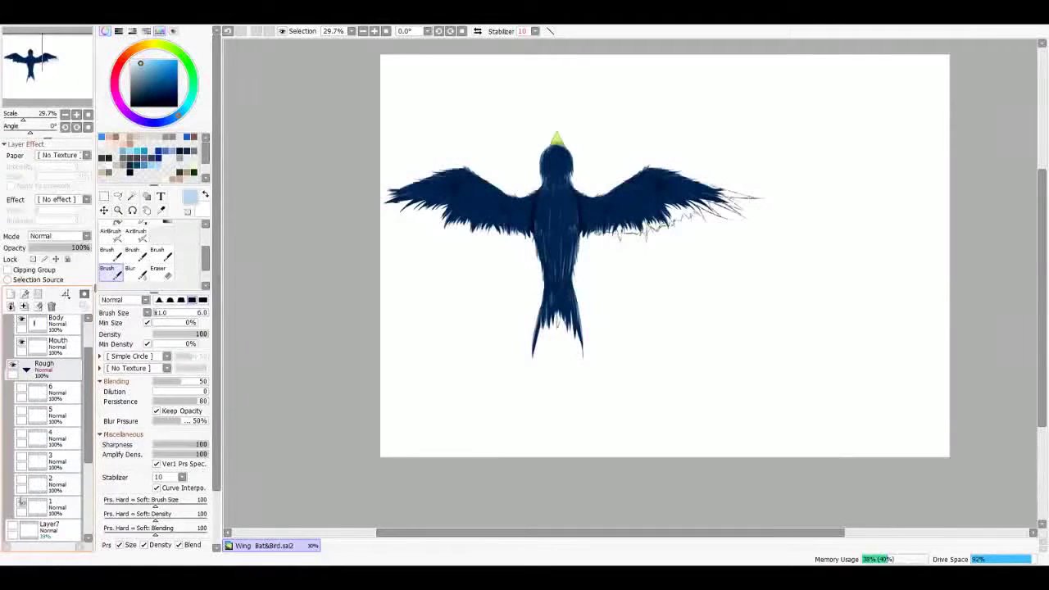
left_click(22, 502)
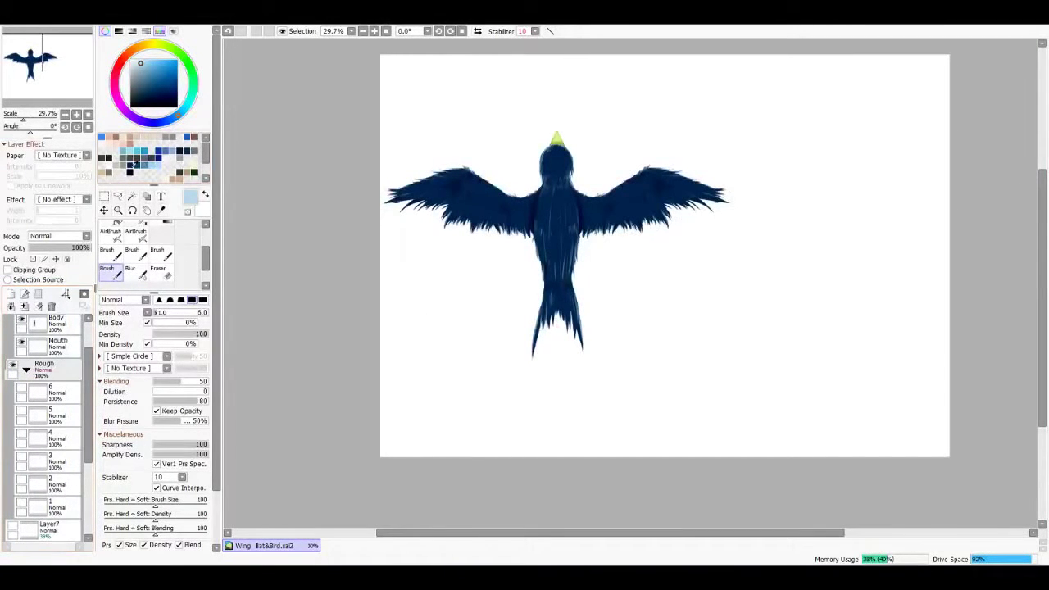
Step: On the Body layer, touch up the tip of the right outer tail feather in navy at brush size 6
key("x")
left_click(54, 323)
scroll(534, 360, "up", 3)
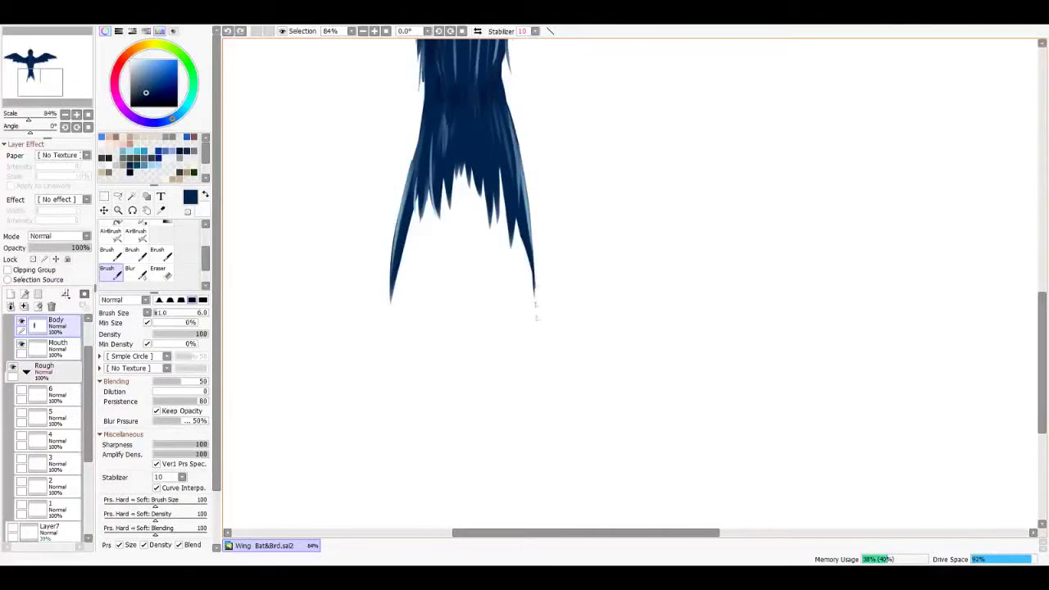
scroll(459, 246, "up", 3)
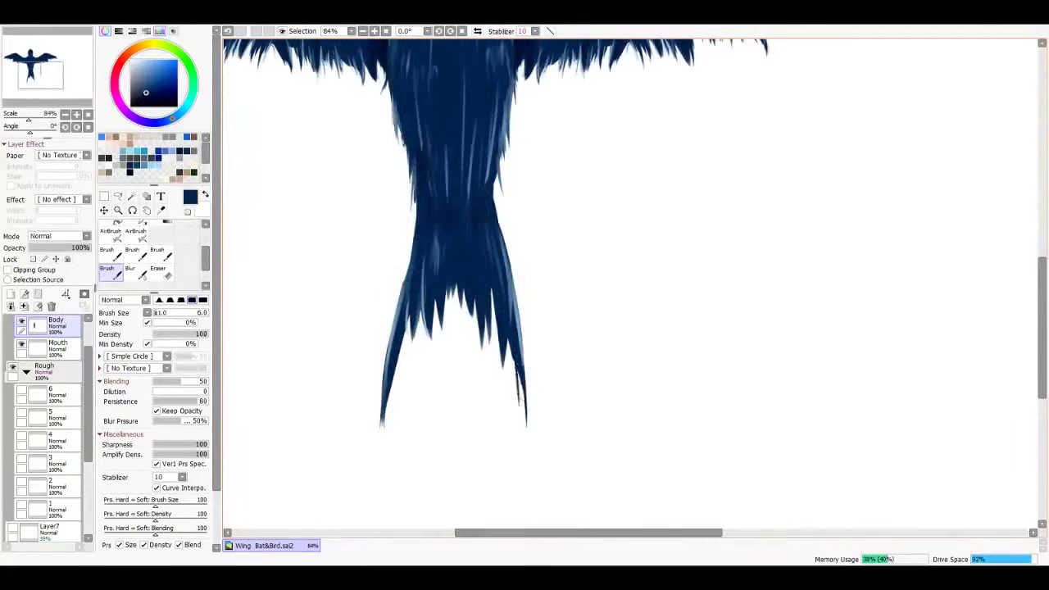
left_click_drag(521, 372, 526, 420)
scroll(525, 393, "down", 4)
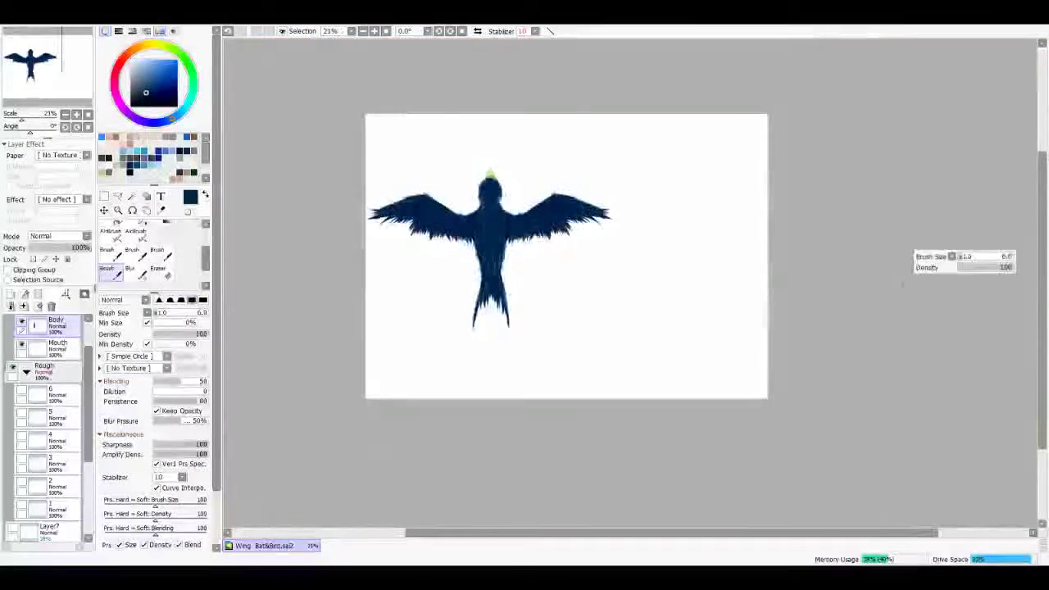
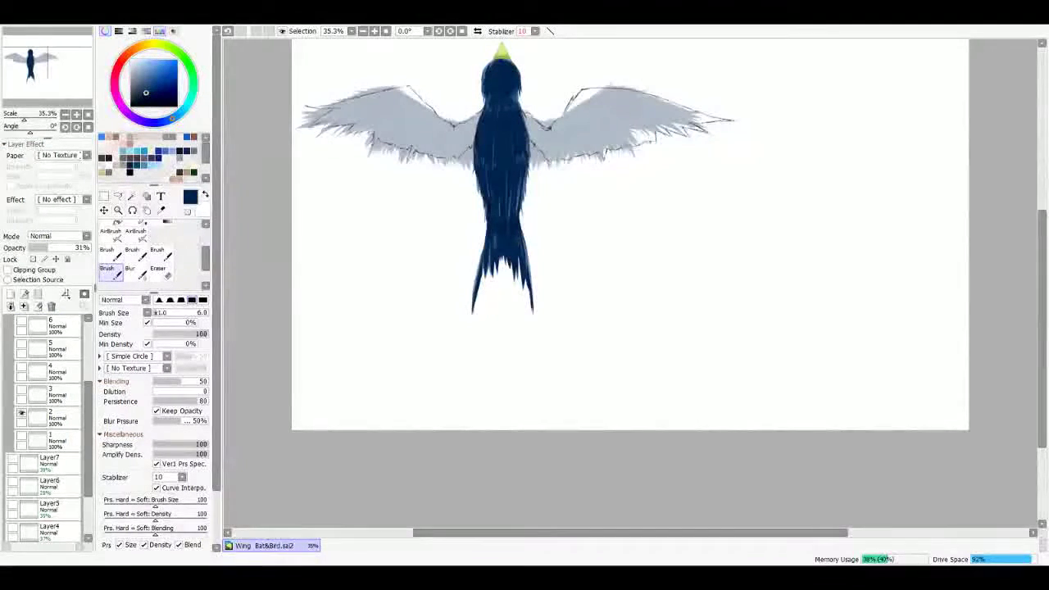
Step: Duplicate the faded wing layer 1 inside the Color folder
scroll(508, 133, "up", 5)
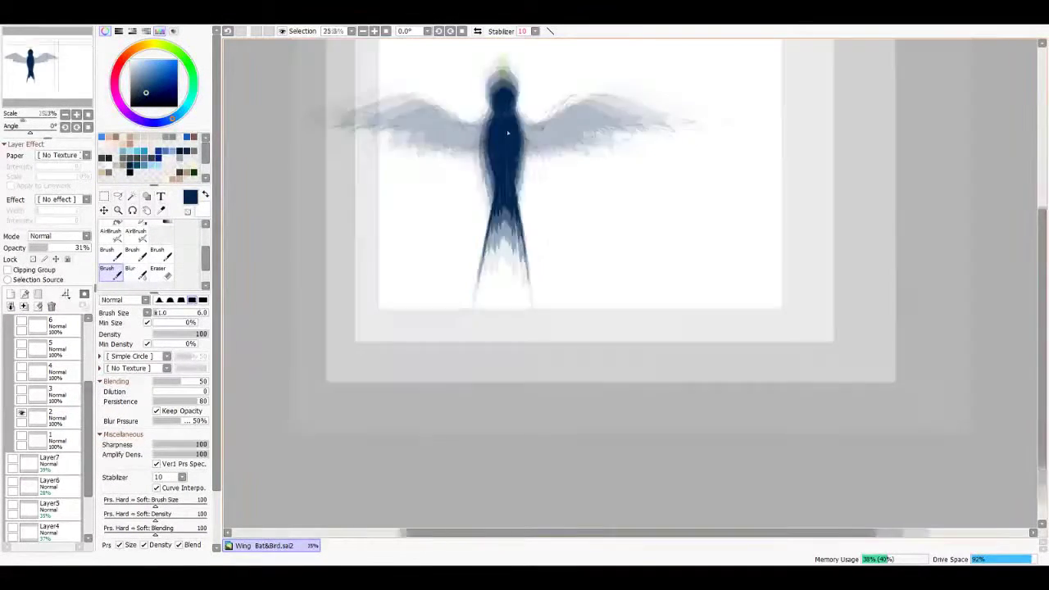
left_click_drag(507, 134, 581, 262)
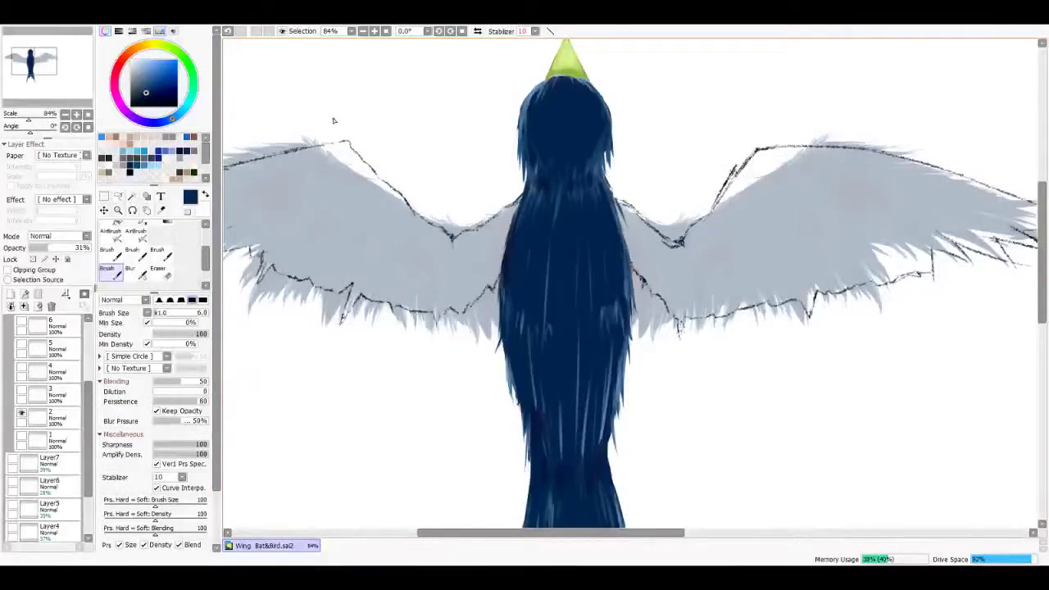
scroll(58, 352, "up", 3)
left_click_drag(63, 352, 11, 295)
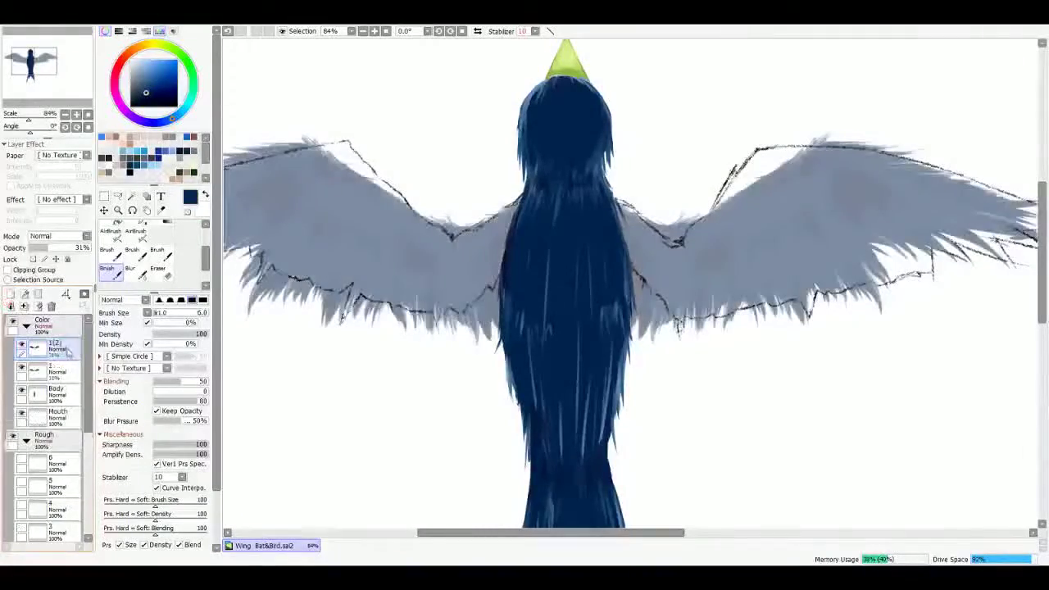
Step: On wing layer 2, set the opacity to 79% and extend the left wing's bend to the sketch at brush size 40
key("bracketright")
key("bracketright")
key("bracketright")
key("bracketright")
key("bracketright")
key("bracketright")
key("bracketright")
key("bracketright")
key("bracketright")
key("bracketright")
key("bracketright")
key("bracketright")
left_click_drag(61, 247, 77, 247)
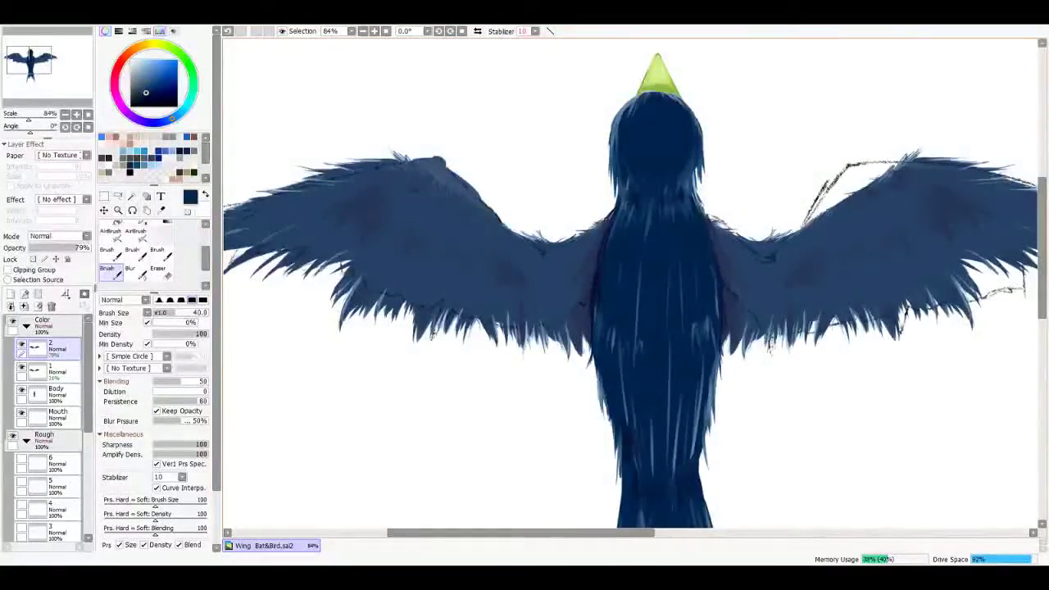
Step: Erase the left wing's leading edge back to the second sketch's outline with the Eraser at size 11
scroll(631, 278, "up", 2)
key("e")
mouse_move(521, 267)
left_mouse_down()
mouse_move(609, 312)
mouse_move(716, 282)
left_mouse_up()
mouse_move(566, 188)
left_mouse_down()
mouse_move(435, 215)
mouse_move(461, 211)
mouse_move(518, 173)
left_mouse_up()
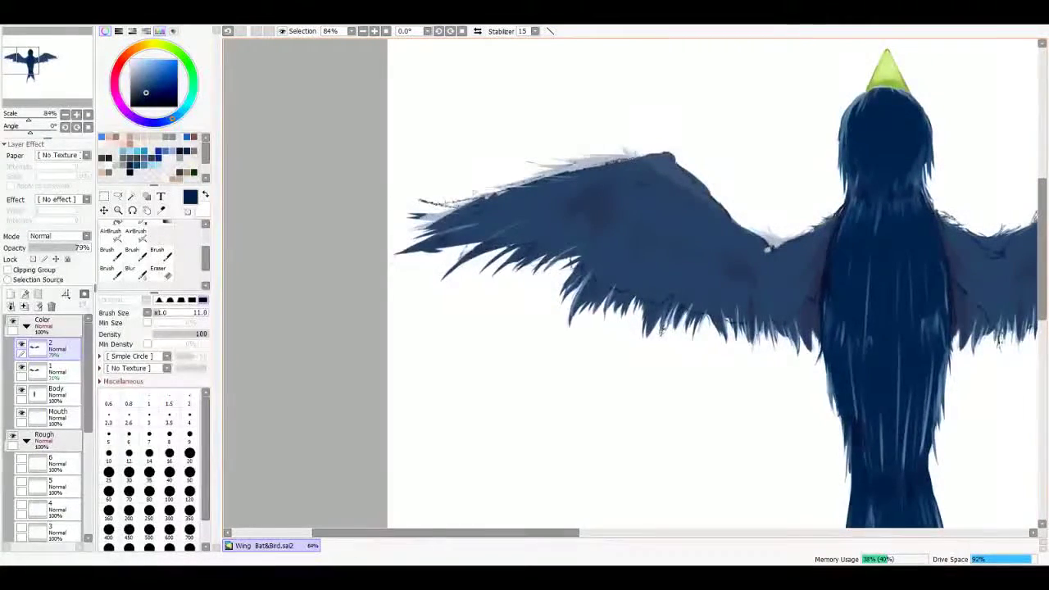
left_click_drag(485, 205, 454, 276)
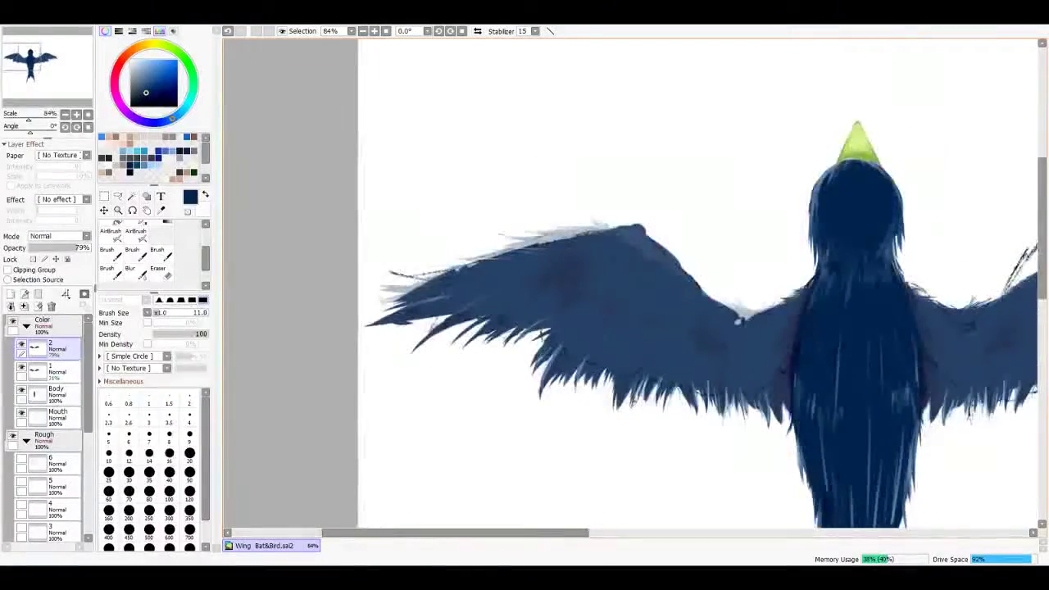
Step: Set layer 2's opacity to 100% and erase its right wing with the Eraser at size 200
left_click_drag(79, 248, 92, 249)
left_click_drag(738, 246, 457, 211)
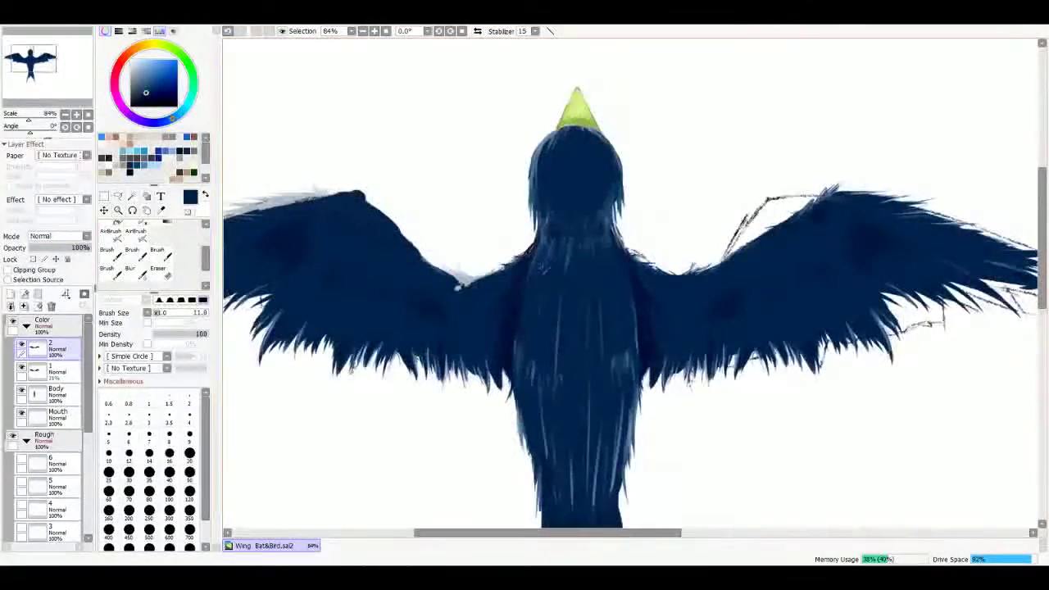
key("e")
mouse_move(630, 271)
left_mouse_down()
mouse_move(697, 344)
mouse_move(918, 270)
left_mouse_up()
left_click_drag(738, 246, 565, 285)
left_click_drag(492, 287, 841, 283)
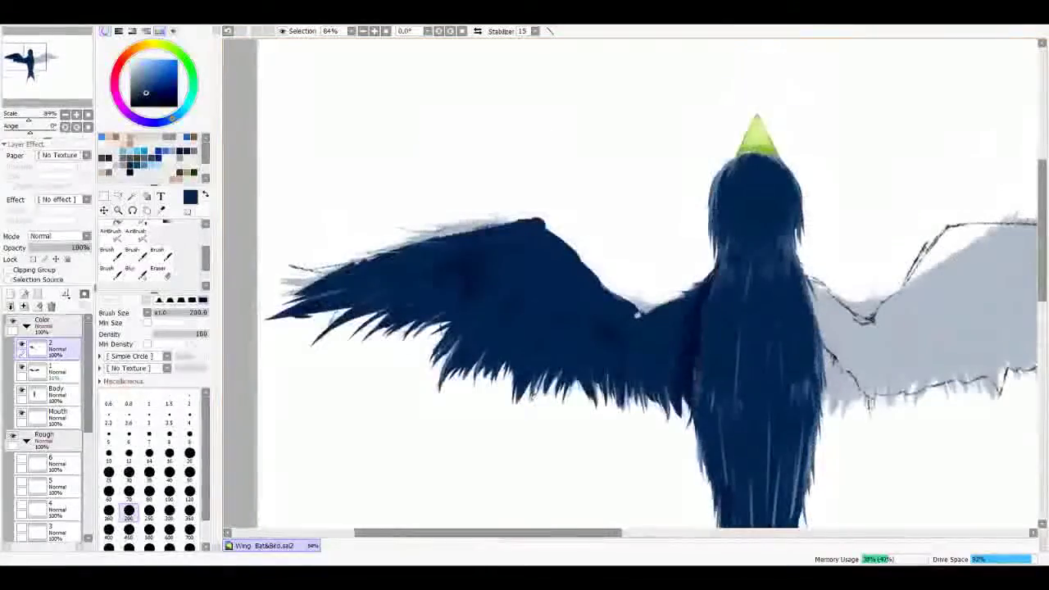
Step: Paint light-blue feather tufts at the left wing's bend on layer 2 with the Brush at size 5
key("b")
scroll(606, 307, "up", 3)
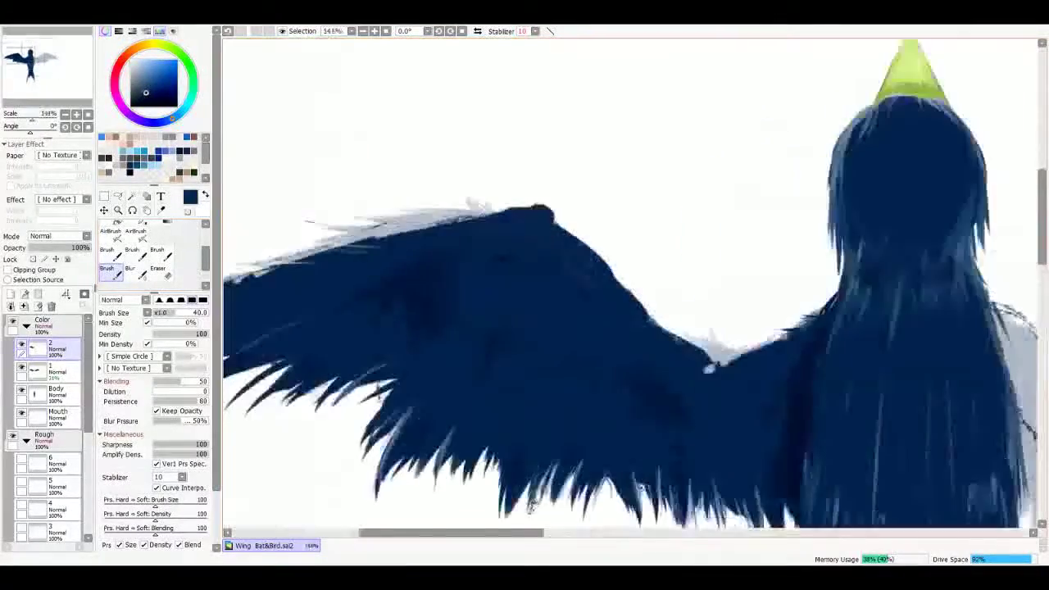
left_click(163, 312)
left_click(154, 312)
left_click(132, 151)
scroll(505, 258, "up", 3)
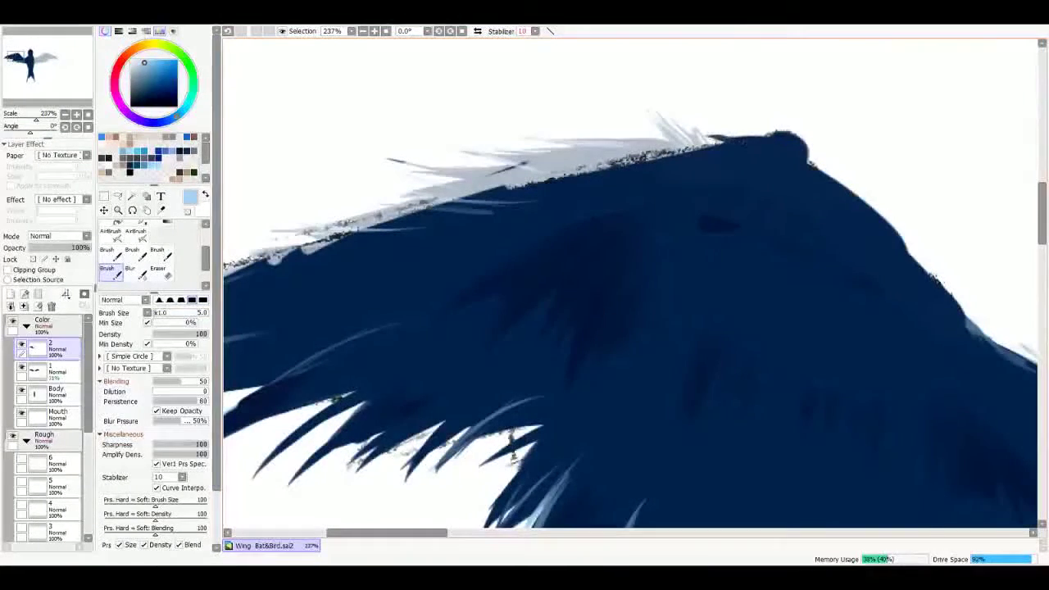
left_click_drag(801, 156, 791, 109)
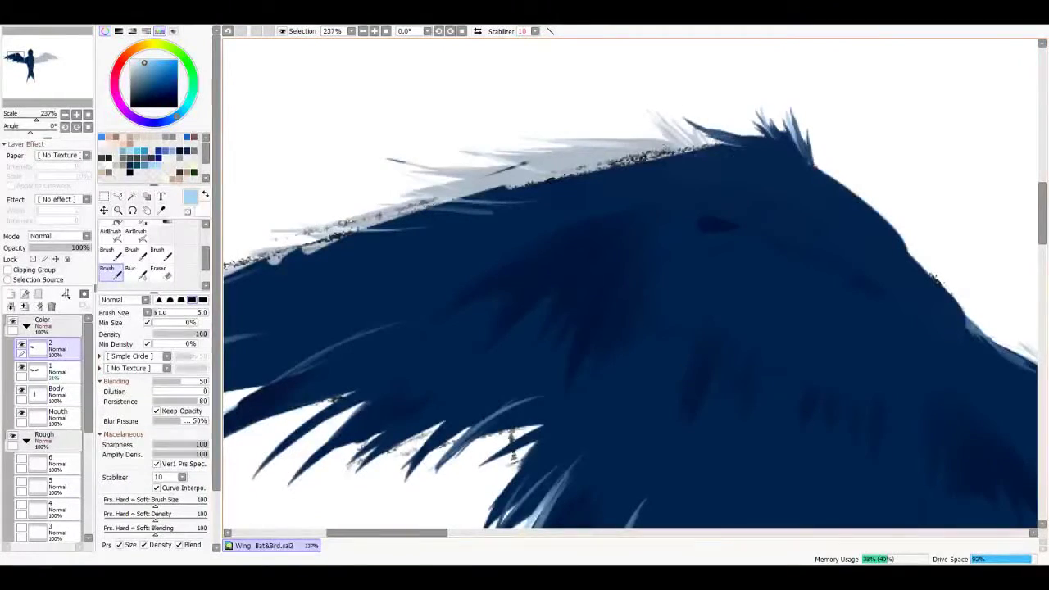
Step: Add light-blue feather strokes along the left wing's outer leading edge
left_click_drag(590, 168, 672, 162)
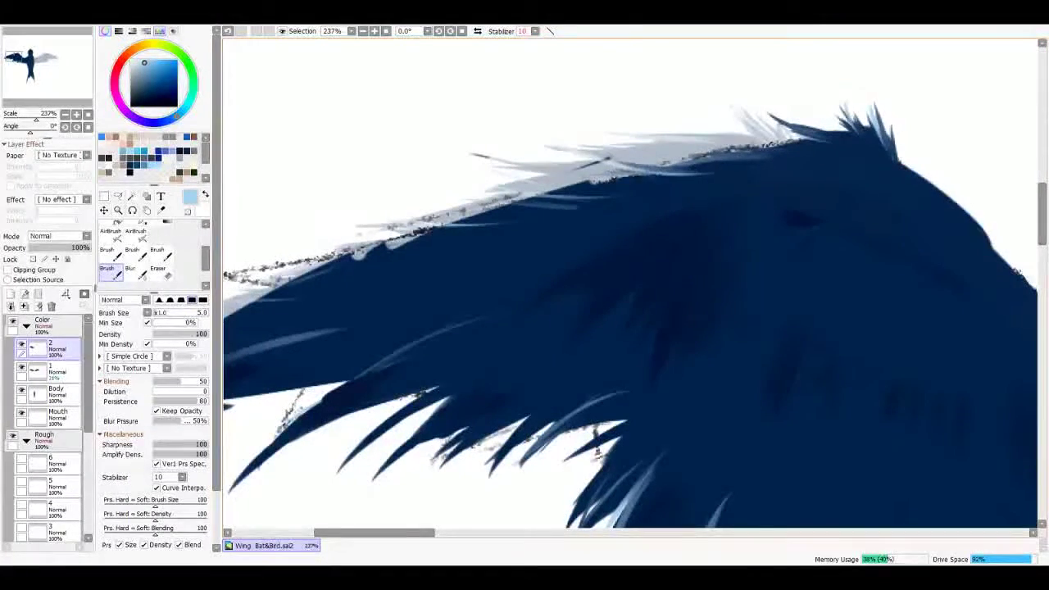
mouse_move(551, 202)
left_mouse_down()
mouse_move(649, 174)
mouse_move(608, 190)
left_mouse_up()
left_click_drag(701, 190, 652, 197)
left_click_drag(590, 213, 693, 220)
left_click_drag(623, 208, 521, 259)
left_click_drag(577, 221, 459, 259)
left_click_drag(536, 242, 389, 305)
Step: Blend the highlights on the left wing's outer leading edge with navy feather strokes
left_click(130, 172)
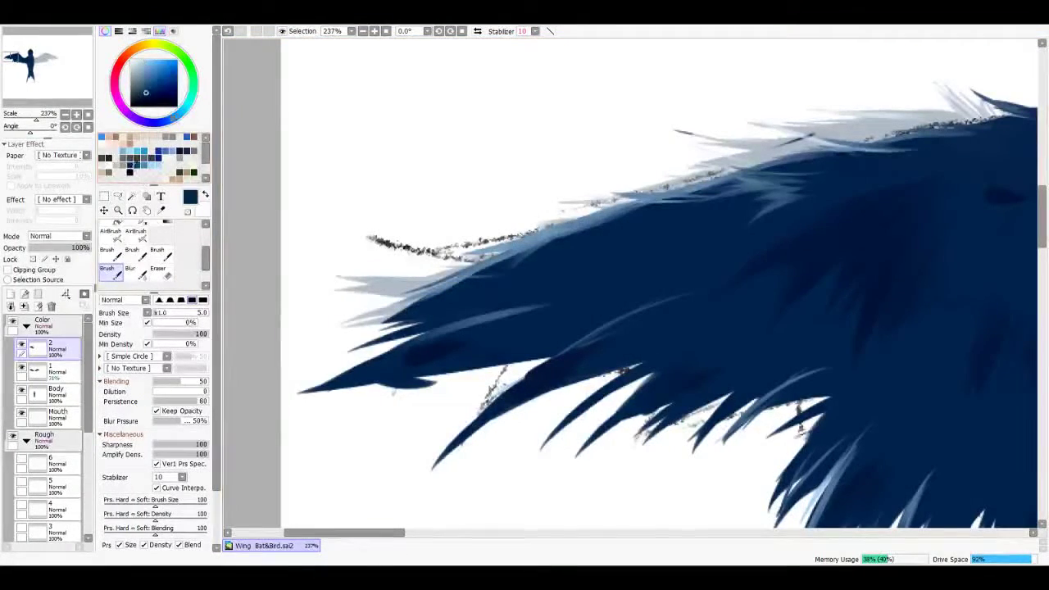
left_click_drag(627, 204, 526, 241)
mouse_move(704, 192)
left_mouse_down()
mouse_move(558, 239)
mouse_move(425, 247)
left_mouse_up()
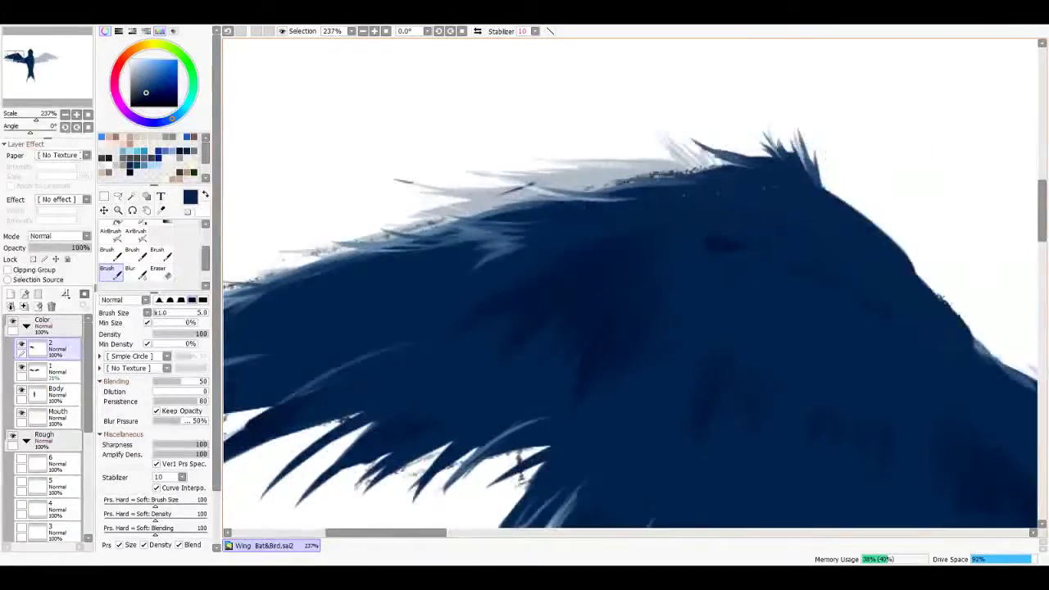
Step: Paint navy feather tips along the left wing's front edge from the bend to the shoulder
left_click_drag(721, 160, 598, 86)
left_click_drag(672, 123, 665, 85)
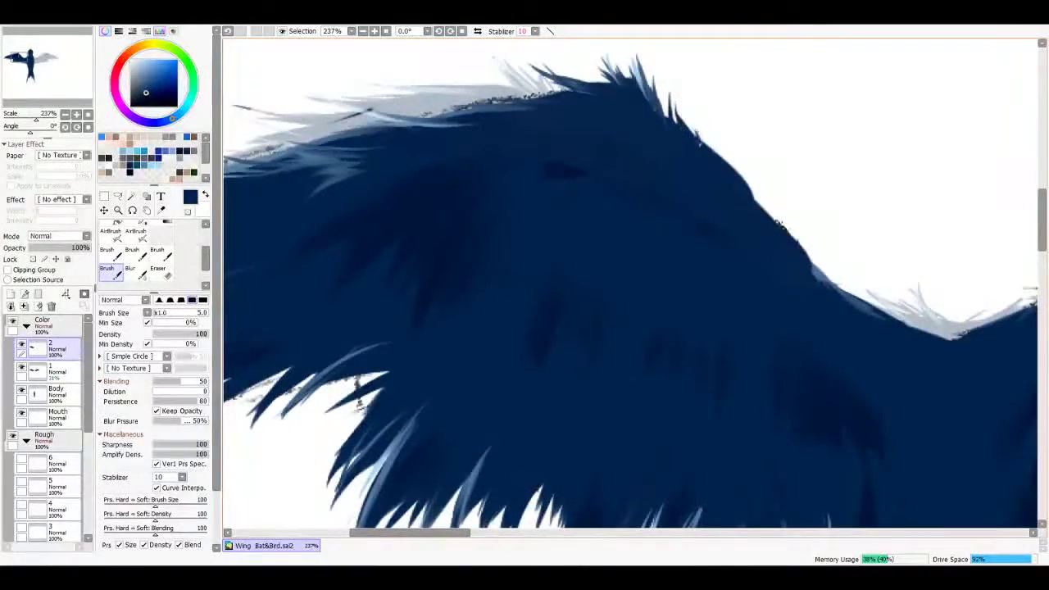
mouse_move(716, 169)
left_mouse_down()
mouse_move(715, 131)
mouse_move(752, 210)
left_mouse_up()
mouse_move(953, 299)
left_mouse_down()
mouse_move(836, 283)
mouse_move(832, 272)
mouse_move(779, 263)
mouse_move(729, 239)
left_mouse_up()
left_click_drag(782, 268, 698, 219)
left_click_drag(680, 501, 533, 514)
left_click_drag(844, 220, 831, 205)
left_click_drag(867, 195, 834, 214)
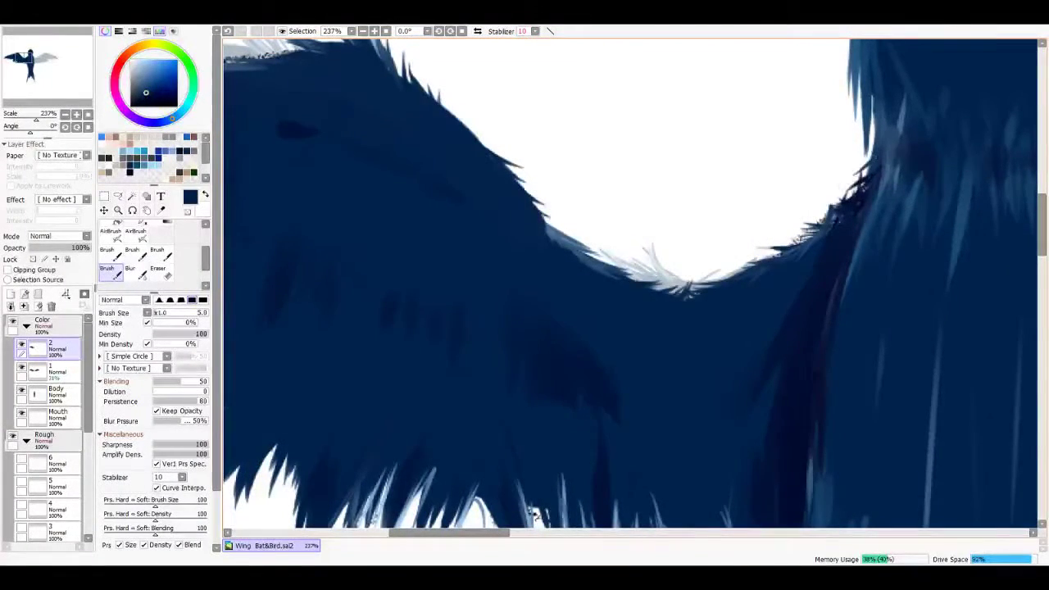
Step: Shade the left wing's bend and middle with near-black blue feather strokes
left_click_drag(328, 66, 598, 148)
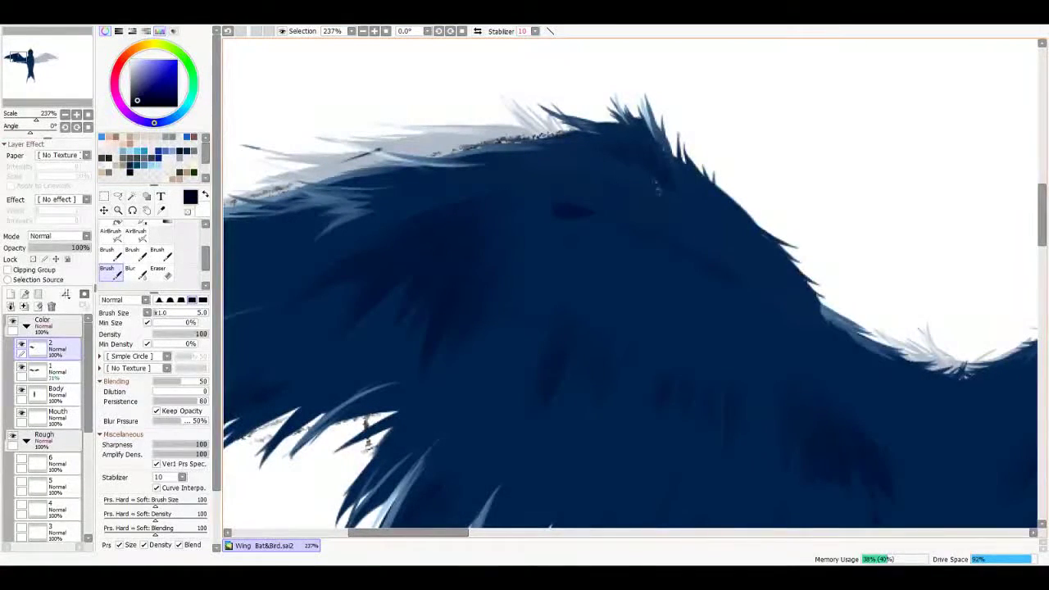
left_click_drag(366, 442, 365, 403)
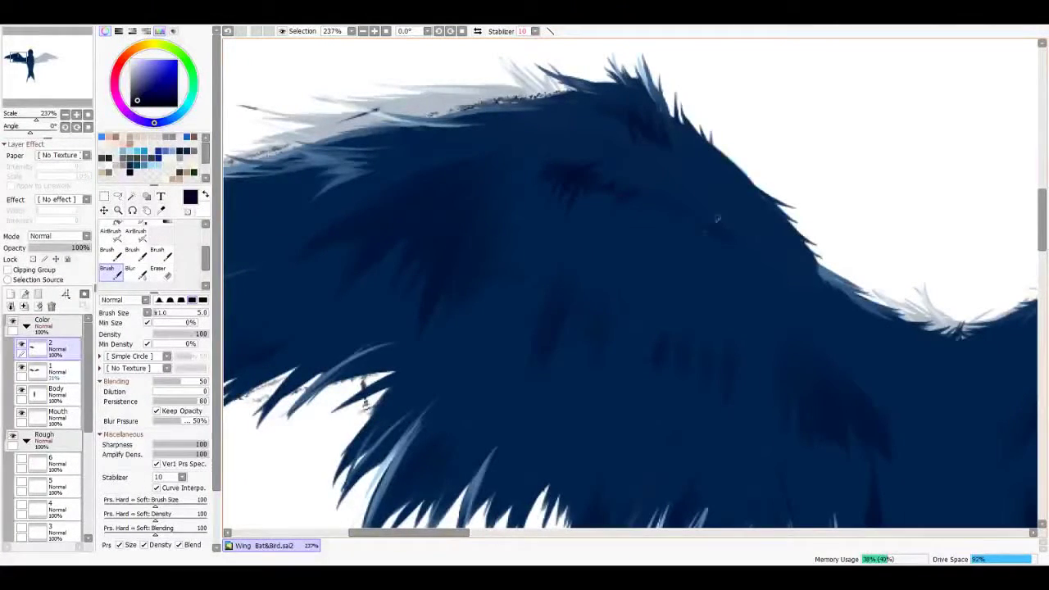
left_click_drag(311, 204, 524, 246)
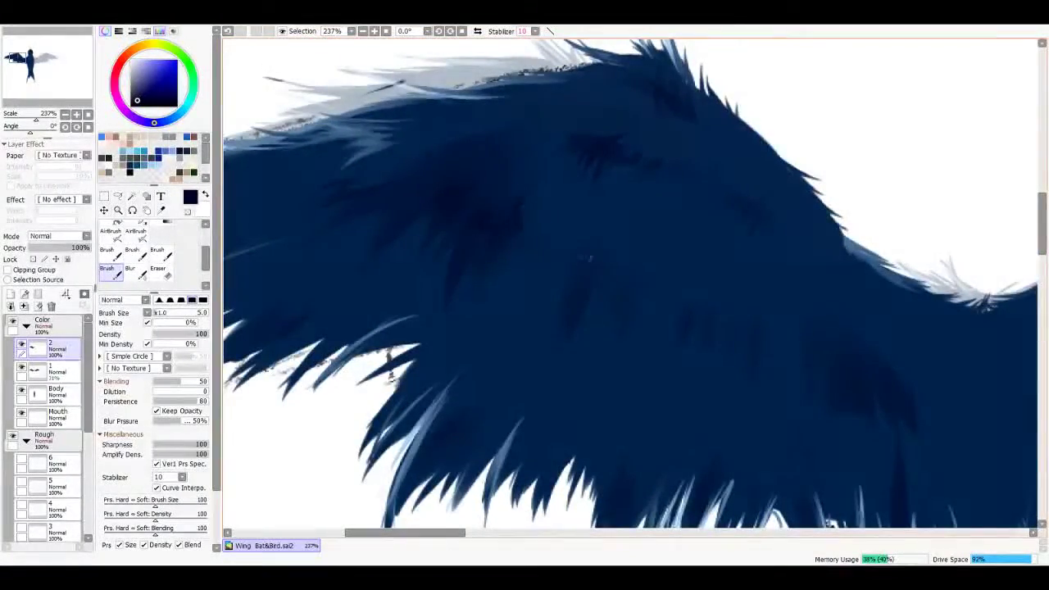
scroll(573, 336, "down", 4)
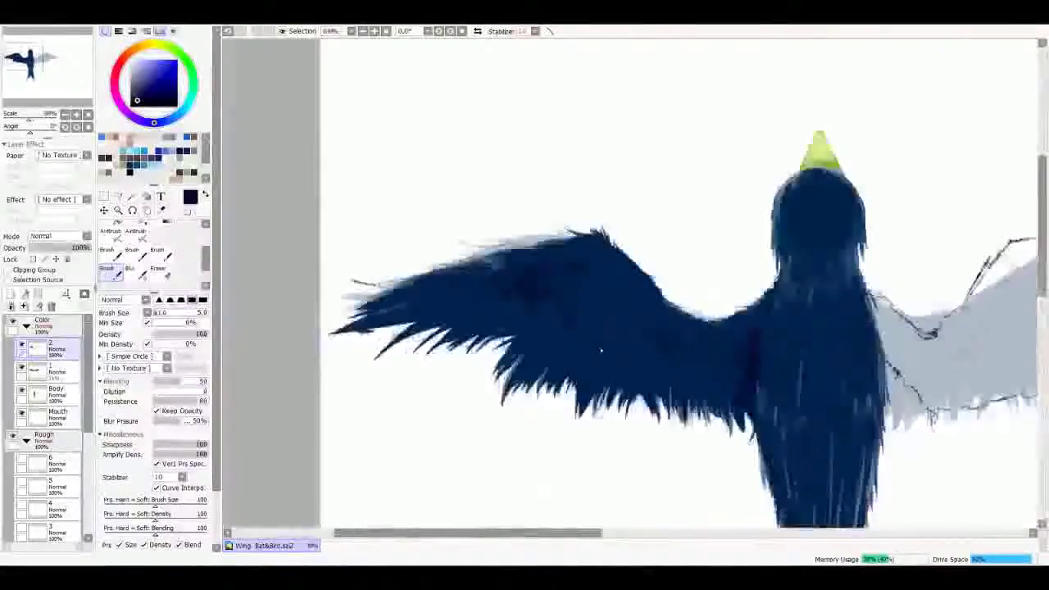
scroll(599, 350, "up", 2)
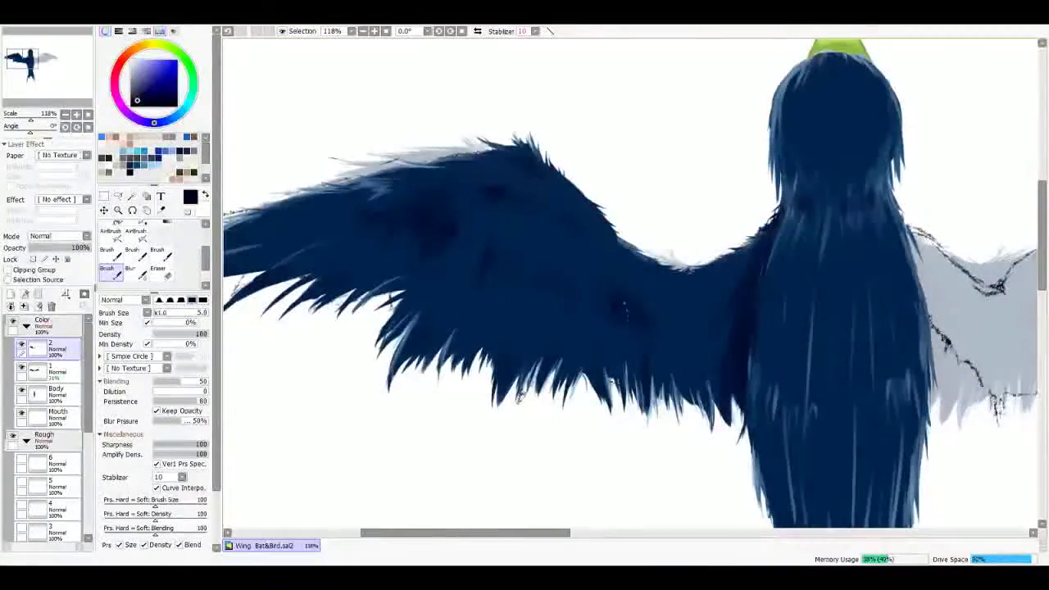
scroll(570, 296, "up", 3)
mouse_move(381, 223)
left_mouse_down()
mouse_move(586, 141)
mouse_move(607, 152)
mouse_move(512, 167)
left_mouse_up()
key("ctrl+z")
key("b")
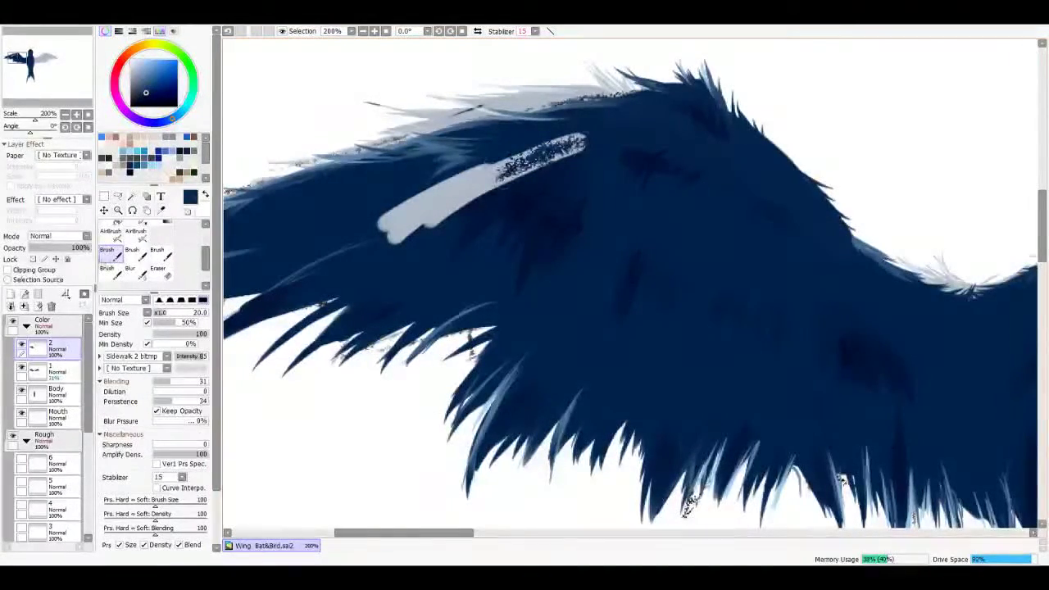
key("ctrl+z")
Step: Break up the dark patches on the left wing with navy strokes using the Brush at size 7
key("b")
mouse_move(459, 190)
left_mouse_down()
mouse_move(395, 222)
mouse_move(504, 173)
left_mouse_up()
left_click_drag(582, 141, 418, 197)
left_click_drag(528, 190, 467, 241)
left_click_drag(632, 263, 631, 287)
left_click_drag(870, 287, 871, 369)
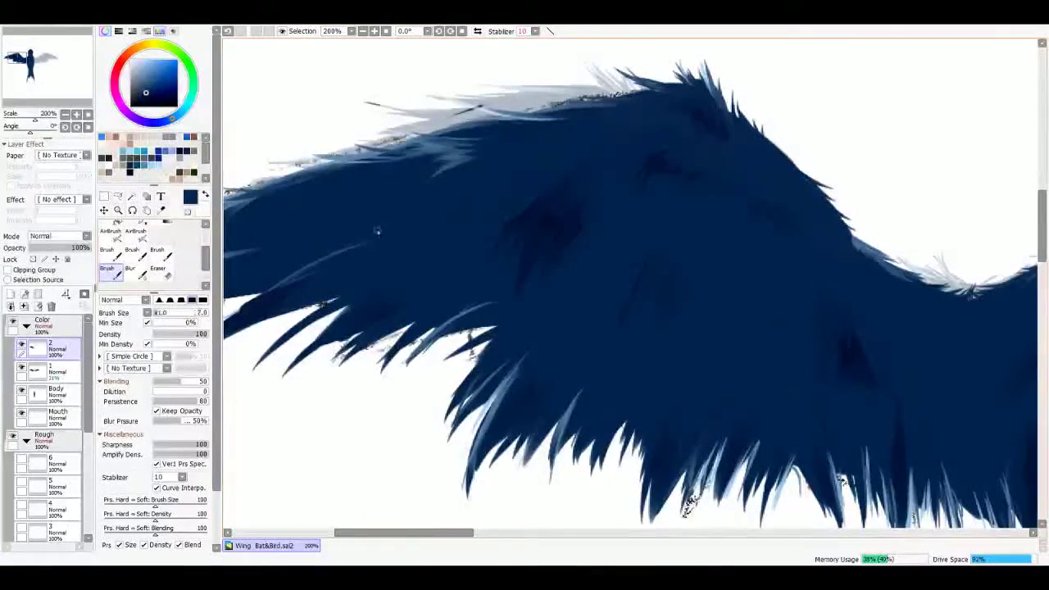
Step: Refine the left wing's dark shading marks with fine near-black blue strokes at brush size 3
scroll(535, 210, "up", 1)
scroll(536, 211, "up", 3)
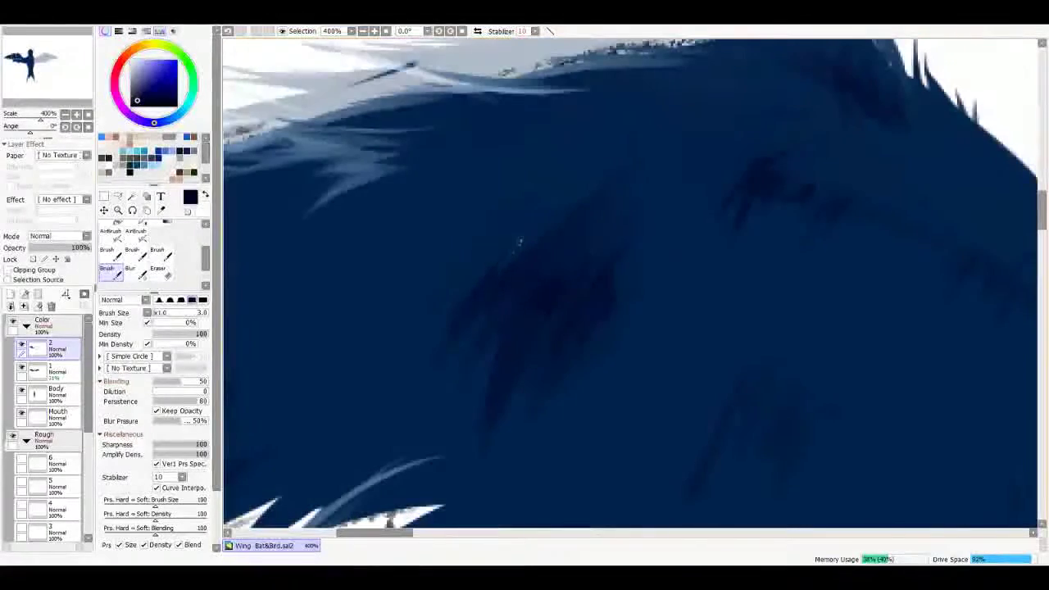
left_click_drag(528, 274, 453, 188)
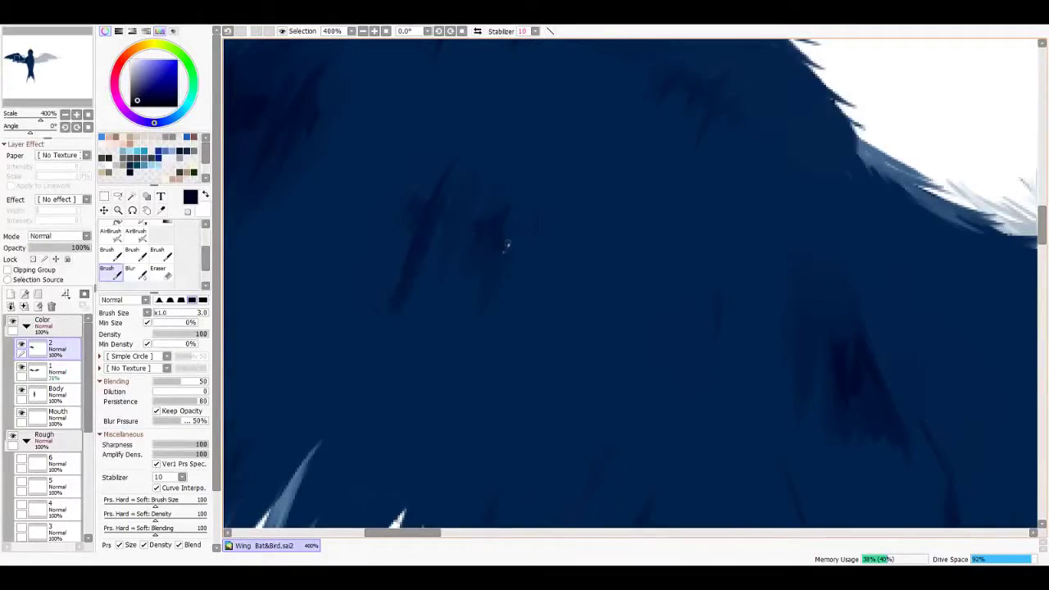
scroll(579, 243, "down", 7)
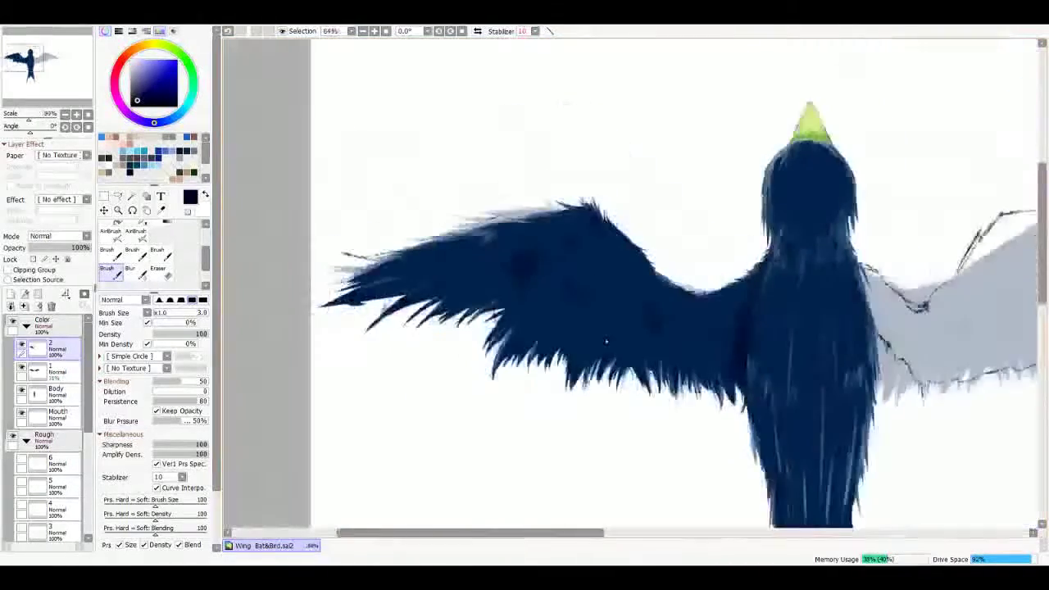
scroll(538, 426, "up", 3)
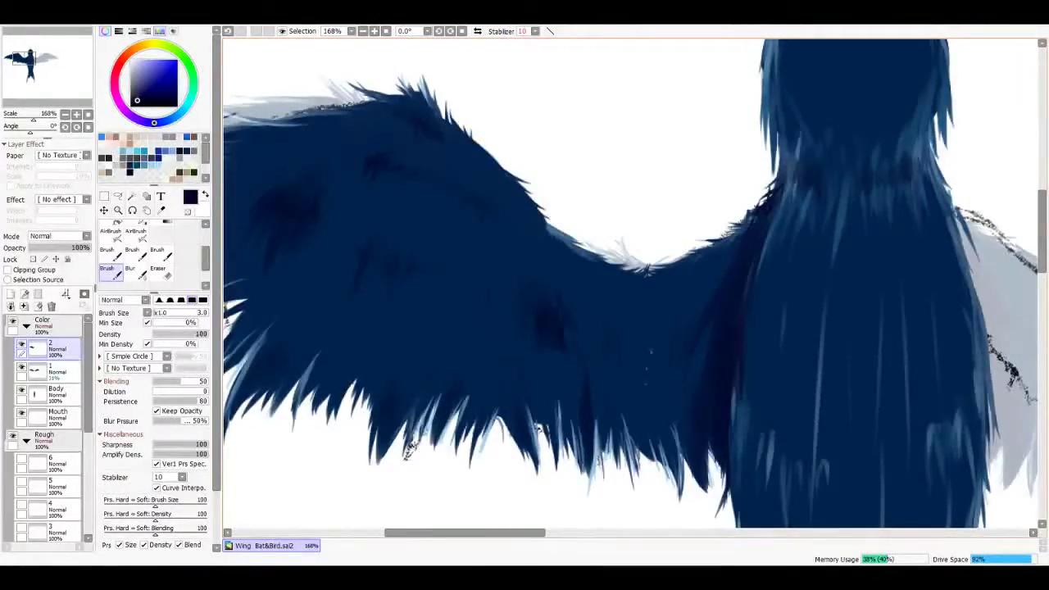
scroll(638, 384, "down", 3)
Step: Add fine light-blue feather strokes at the dip between the left wing and shoulder at brush size 3
left_click(602, 325, "alt")
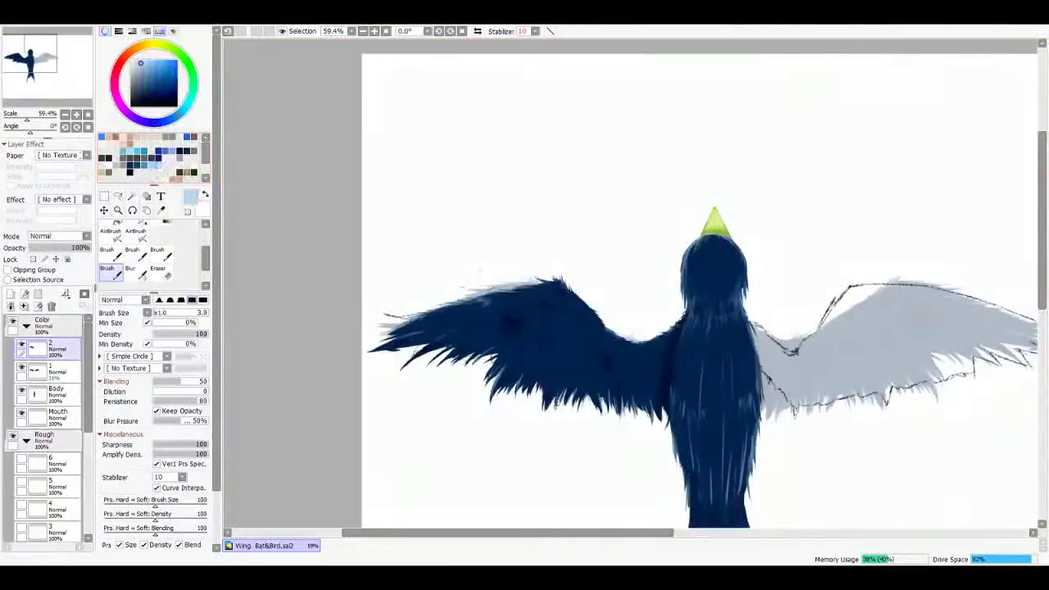
scroll(602, 325, "up", 3)
scroll(601, 326, "up", 1)
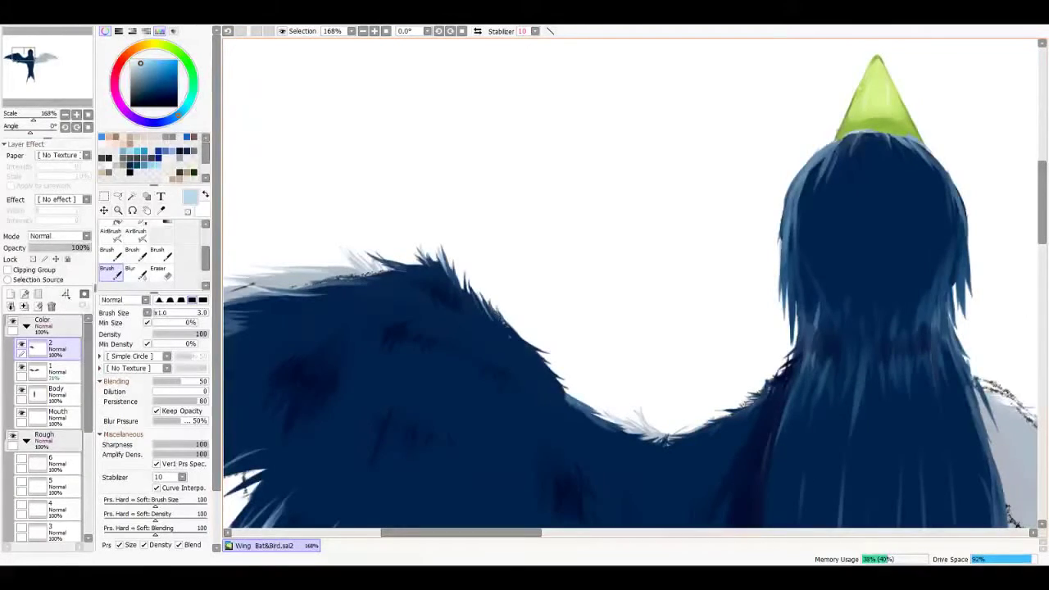
left_click_drag(655, 434, 622, 320)
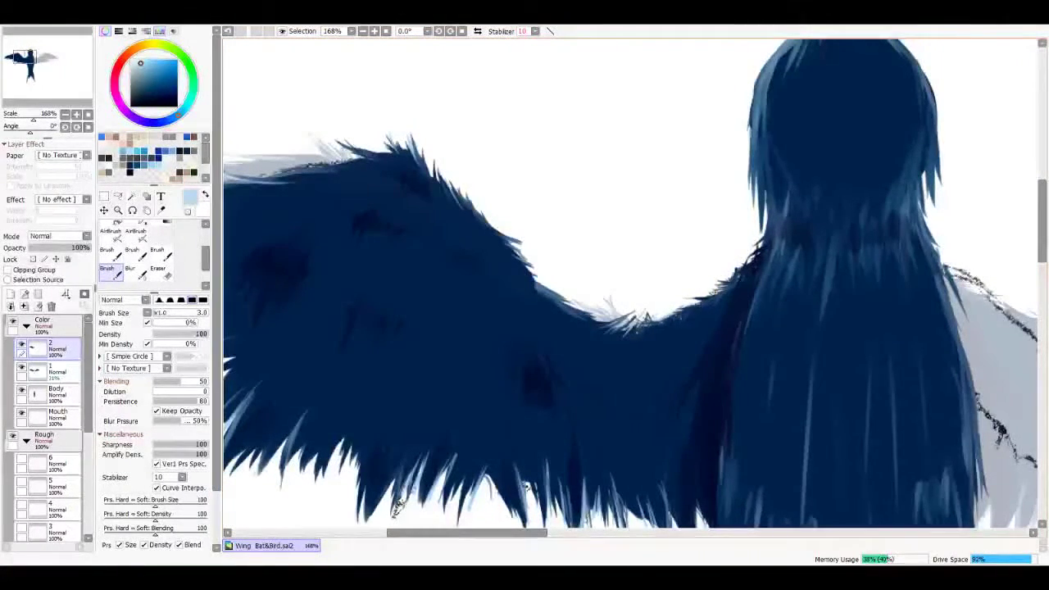
left_click_drag(573, 369, 688, 254)
scroll(573, 352, "down", 5)
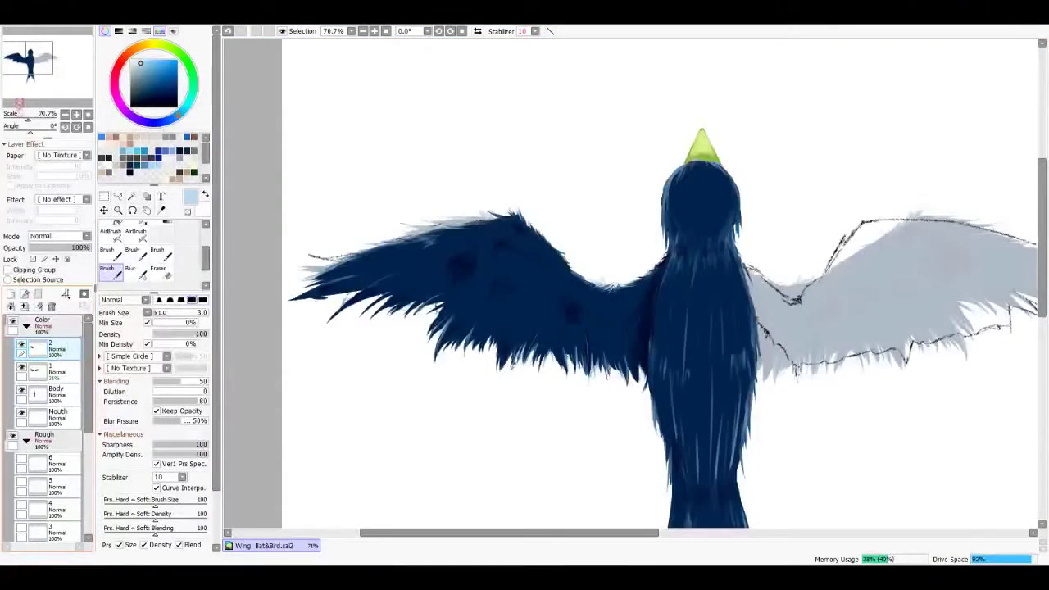
Step: Duplicate wing layer 2 and mirror the copy onto the bird's right side, aligned with the shoulder
key("ctrl+j")
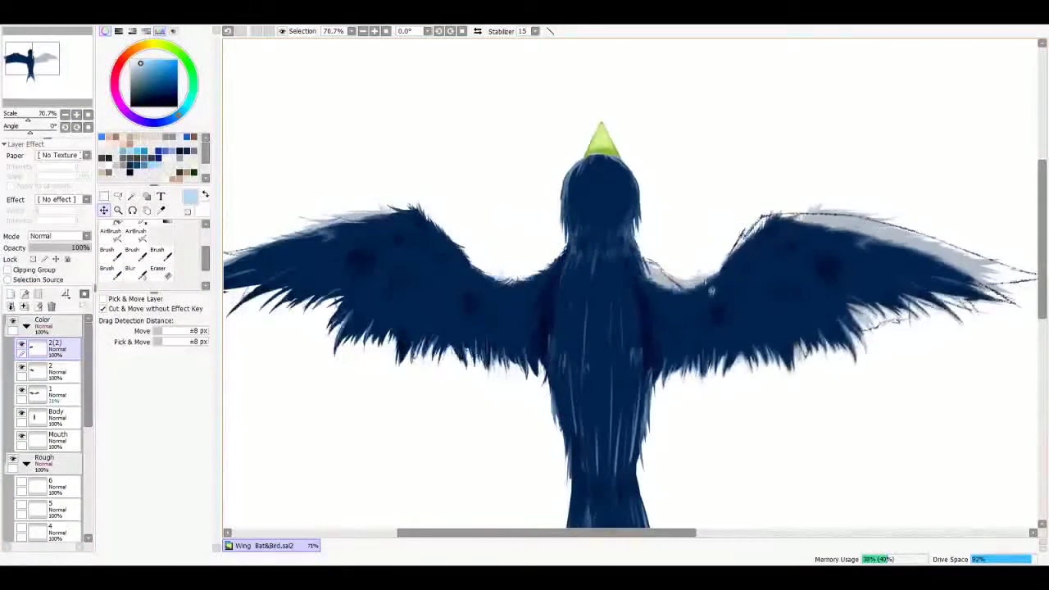
left_click_drag(708, 289, 720, 279)
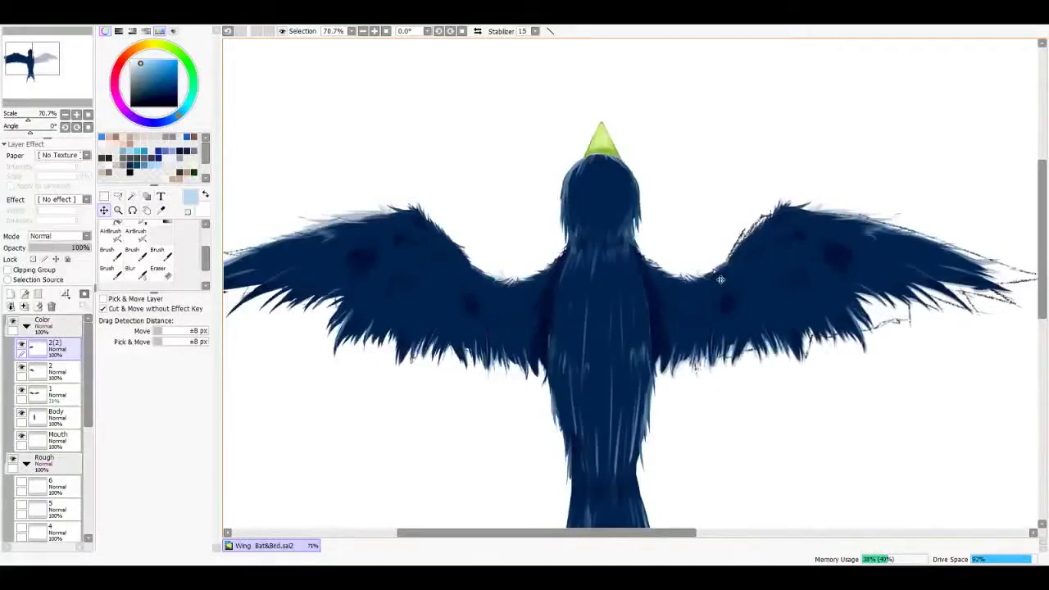
scroll(720, 280, "down", 4)
scroll(695, 300, "up", 6)
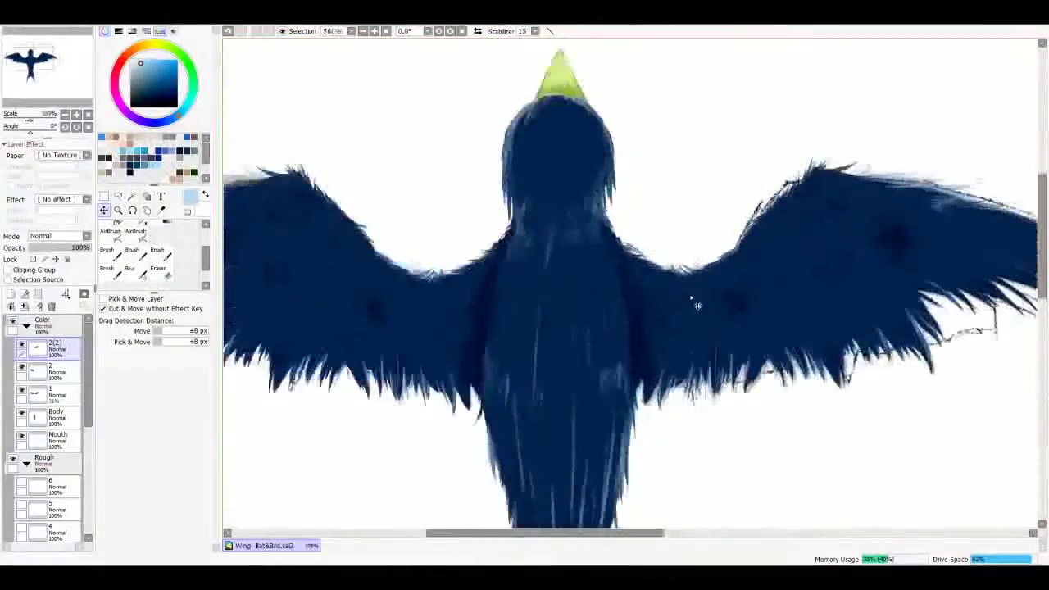
scroll(697, 306, "down", 1)
scroll(697, 305, "up", 1)
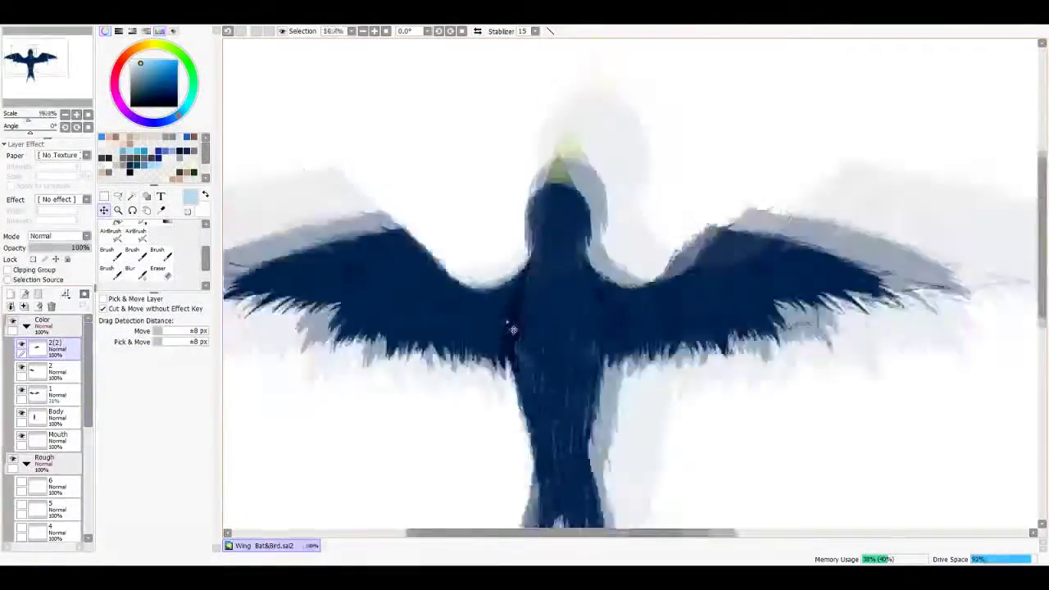
Step: Merge the mirrored right wing down into layer 2
left_click_drag(623, 299, 682, 309)
scroll(683, 309, "down", 4)
key("ctrl+e")
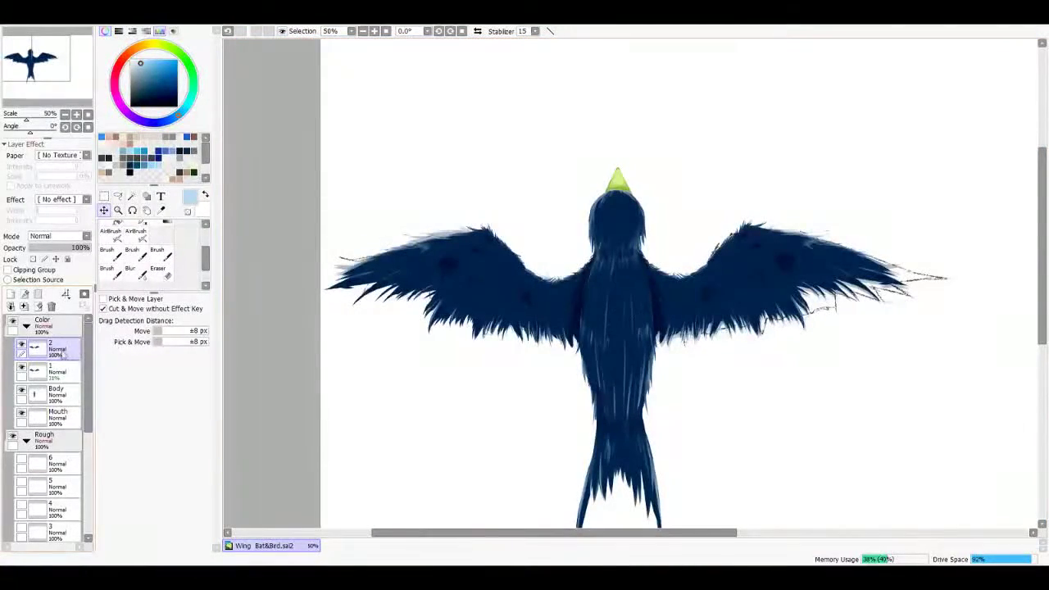
Step: Set up a new layer 3 above wing layer 2 faded to 34%, with rough sketch 3 shown as the guide
left_click_drag(89, 248, 64, 247)
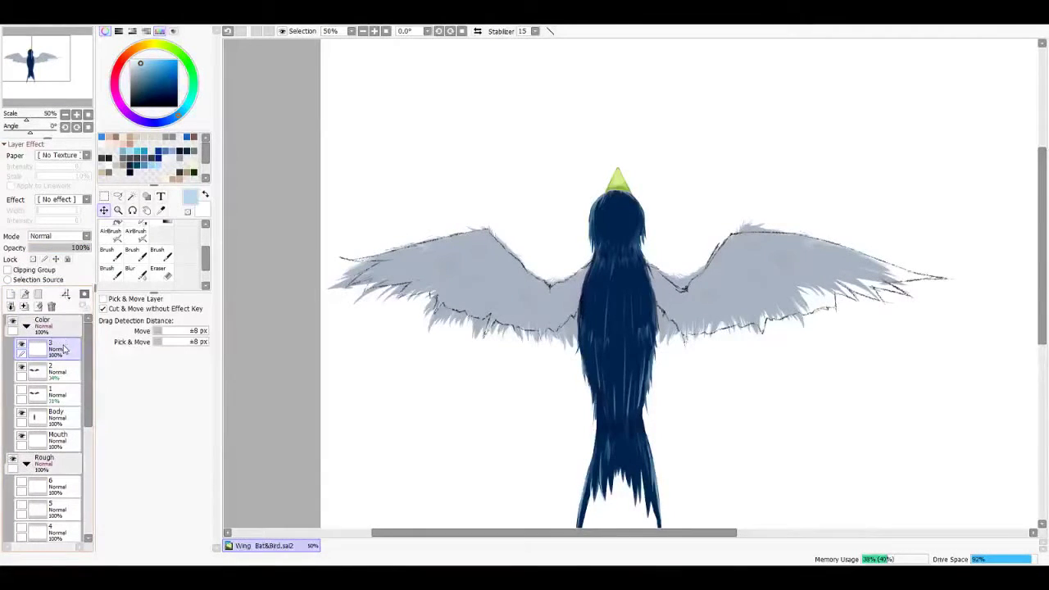
left_click(21, 437)
left_click(21, 458)
scroll(492, 256, "up", 5)
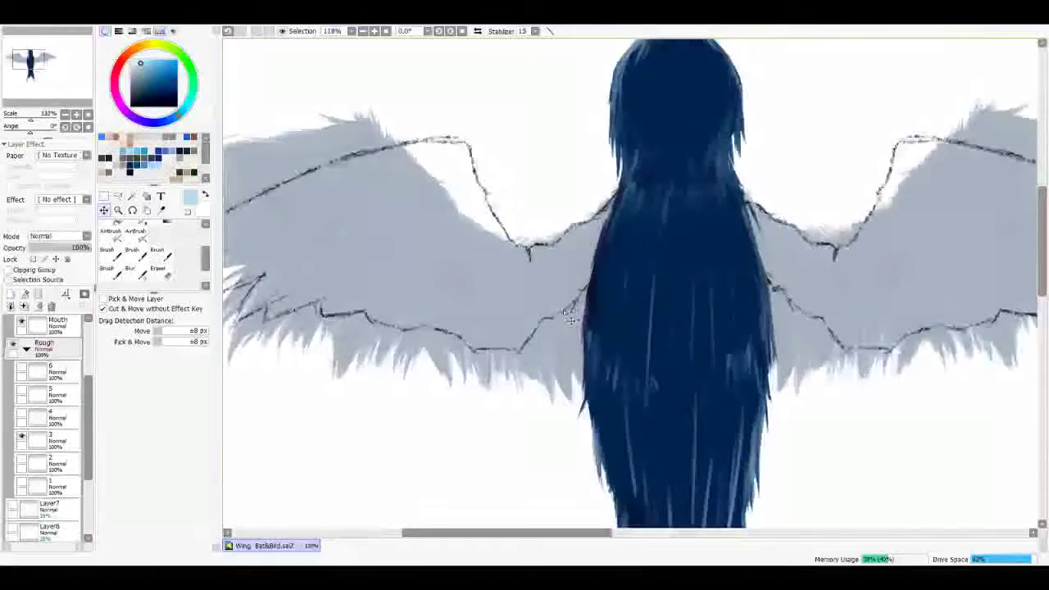
Step: Block in the lower part of the third pose's left wing in navy with the Brush at size 38
key("b")
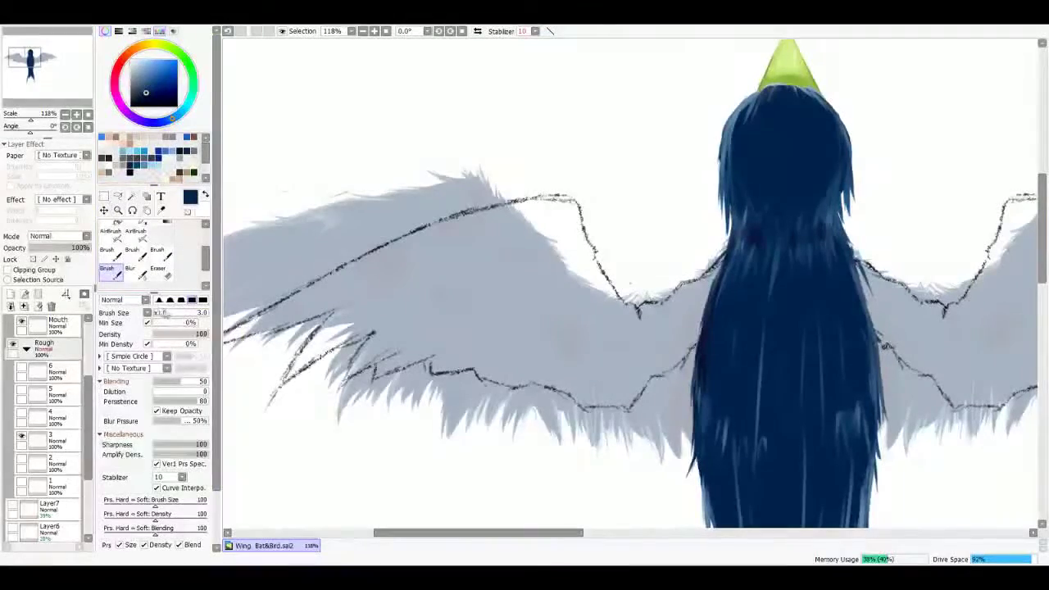
left_click_drag(630, 283, 703, 258)
mouse_move(531, 220)
left_mouse_down()
mouse_move(307, 304)
mouse_move(500, 254)
mouse_move(565, 324)
mouse_move(615, 348)
mouse_move(705, 360)
mouse_move(766, 315)
left_mouse_up()
mouse_move(791, 222)
left_mouse_down()
mouse_move(729, 299)
mouse_move(619, 327)
left_mouse_up()
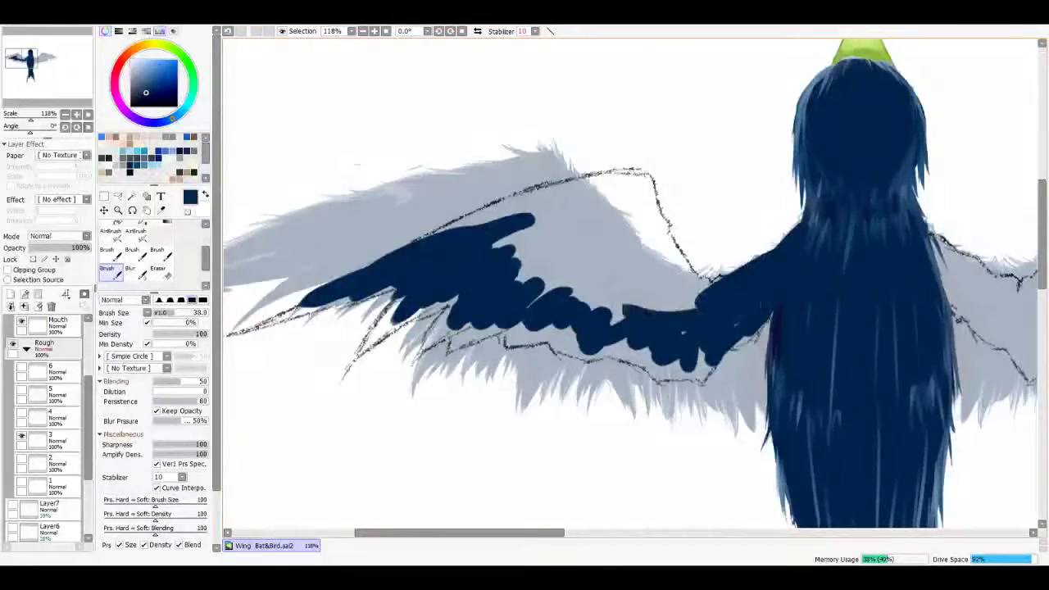
left_click_drag(434, 229, 611, 176)
key("ctrl+z")
mouse_move(479, 213)
left_mouse_down()
mouse_move(643, 179)
mouse_move(500, 263)
left_mouse_up()
key("ctrl+z")
Step: Fill the left wing's silhouette on layer 3 with navy out to the third sketch's outline
mouse_move(599, 230)
left_mouse_down()
mouse_move(520, 283)
mouse_move(524, 295)
mouse_move(537, 270)
mouse_move(512, 360)
left_mouse_up()
left_click_drag(577, 250, 532, 344)
left_click_drag(578, 217, 618, 332)
left_click_drag(590, 262, 644, 344)
left_click_drag(582, 303, 647, 348)
mouse_move(647, 409)
left_mouse_down()
mouse_move(533, 406)
mouse_move(393, 373)
mouse_move(348, 340)
left_mouse_up()
left_click_drag(492, 328, 613, 290)
left_click_drag(459, 295, 414, 332)
left_click_drag(508, 275, 336, 319)
left_click_drag(537, 200, 454, 238)
left_click_drag(529, 196, 697, 159)
Step: Complete the third pose's navy left wing fill and paint pointed feather tips along its outer lower edge with the Brush at size 7
mouse_move(737, 287)
left_mouse_down()
mouse_move(376, 324)
mouse_move(496, 291)
left_mouse_up()
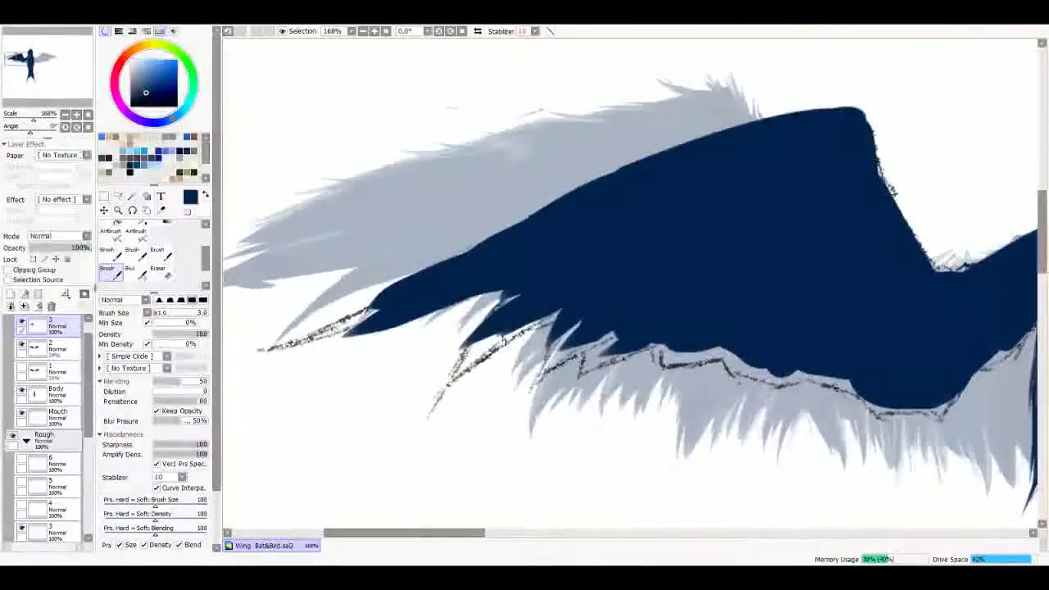
left_click_drag(504, 295, 455, 336)
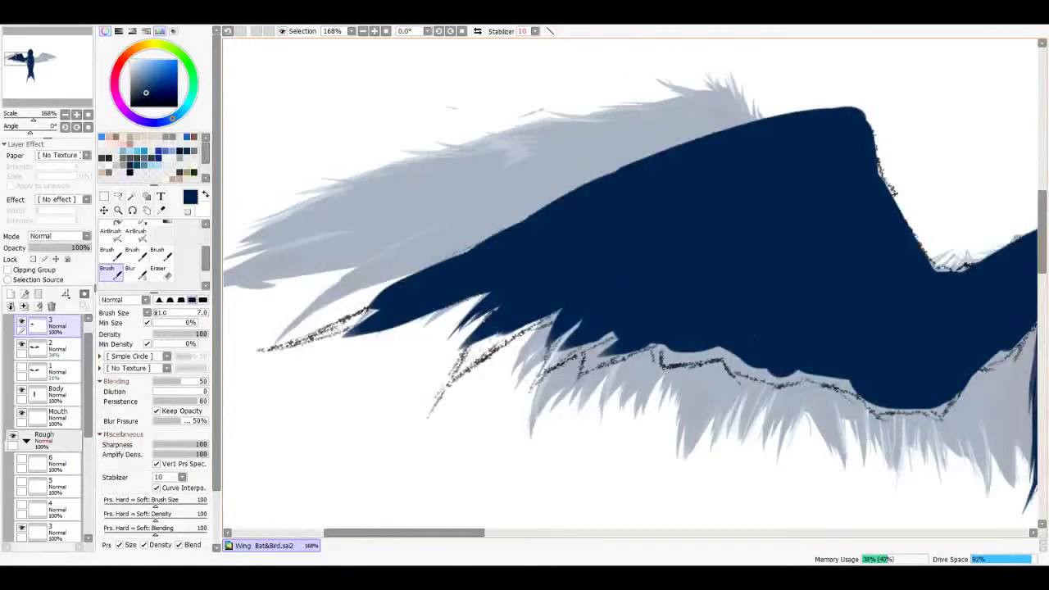
left_click_drag(561, 310, 525, 354)
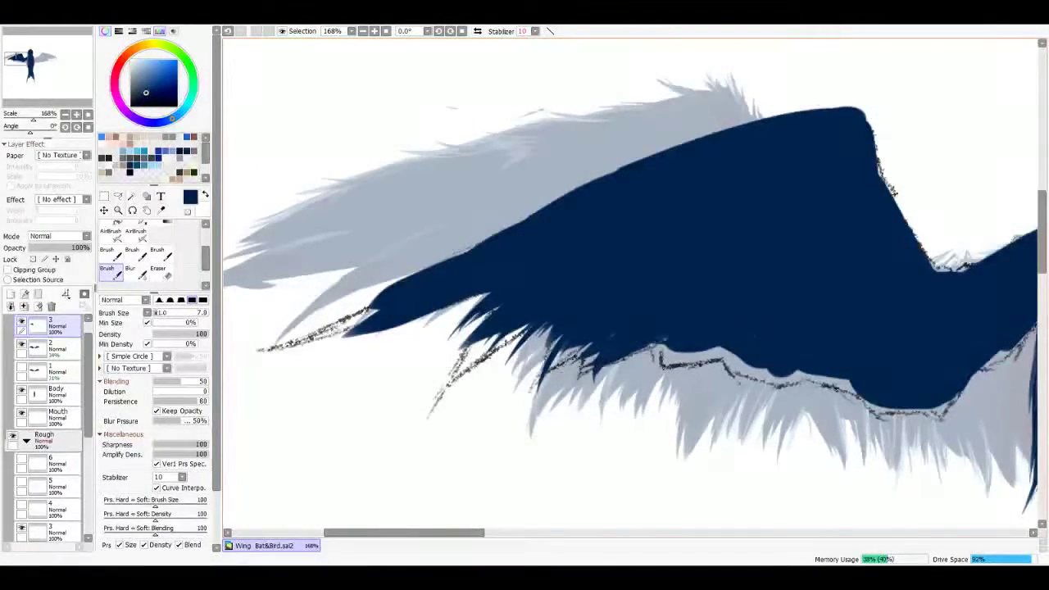
left_click_drag(700, 350, 642, 389)
left_click_drag(656, 328, 553, 314)
left_click_drag(567, 323, 541, 365)
mouse_move(623, 331)
left_mouse_down()
mouse_move(578, 351)
mouse_move(616, 377)
left_mouse_up()
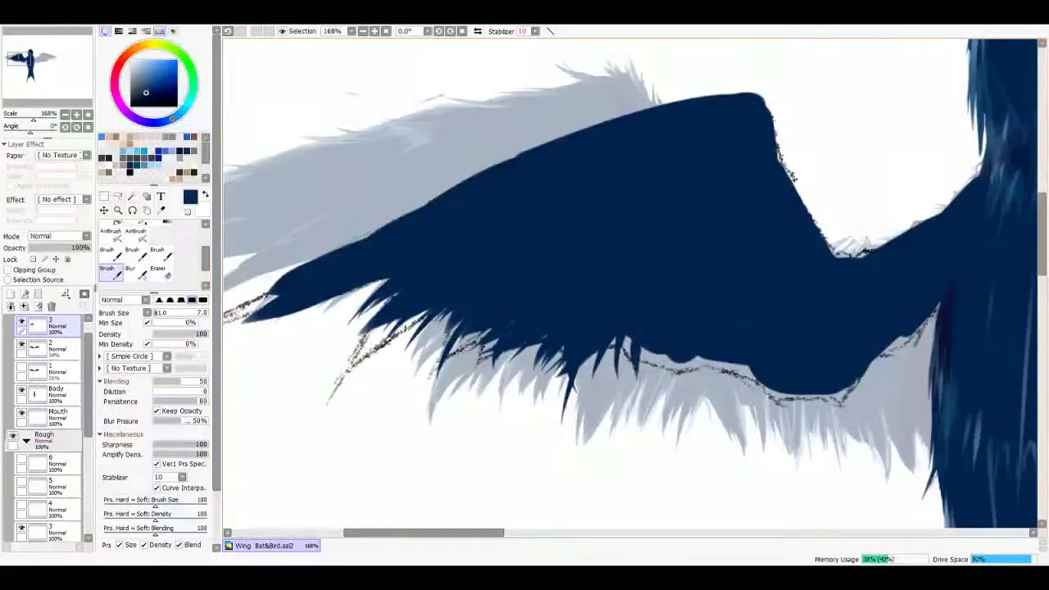
Step: Paint short navy feather strokes along the middle of the left wing's lower edge, following the rough sketch toward the body
left_click_drag(667, 344, 658, 401)
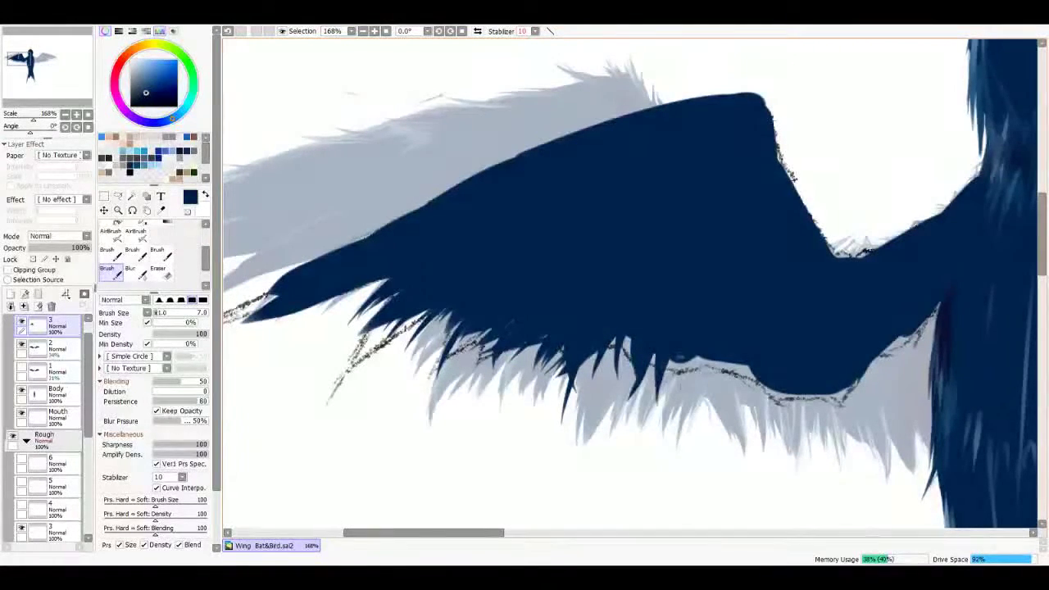
left_click_drag(707, 357, 690, 405)
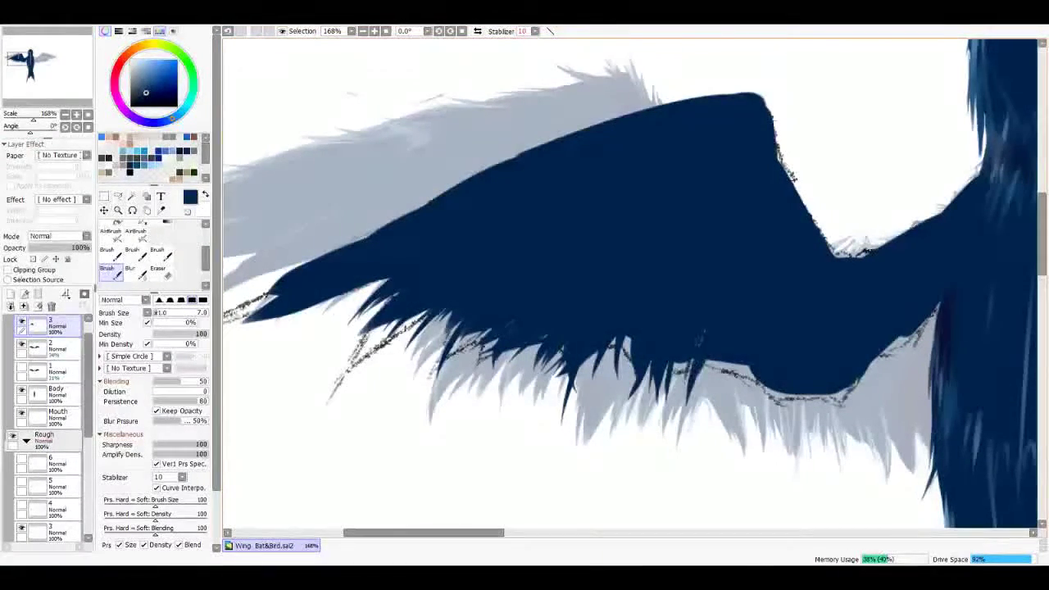
left_click_drag(573, 328, 479, 311)
left_click_drag(655, 348, 647, 403)
left_click_drag(644, 348, 633, 390)
left_click_drag(624, 346, 614, 385)
left_click_drag(613, 349, 604, 383)
left_click_drag(717, 374, 706, 401)
mouse_move(723, 377)
left_mouse_down()
mouse_move(711, 395)
mouse_move(739, 391)
left_mouse_up()
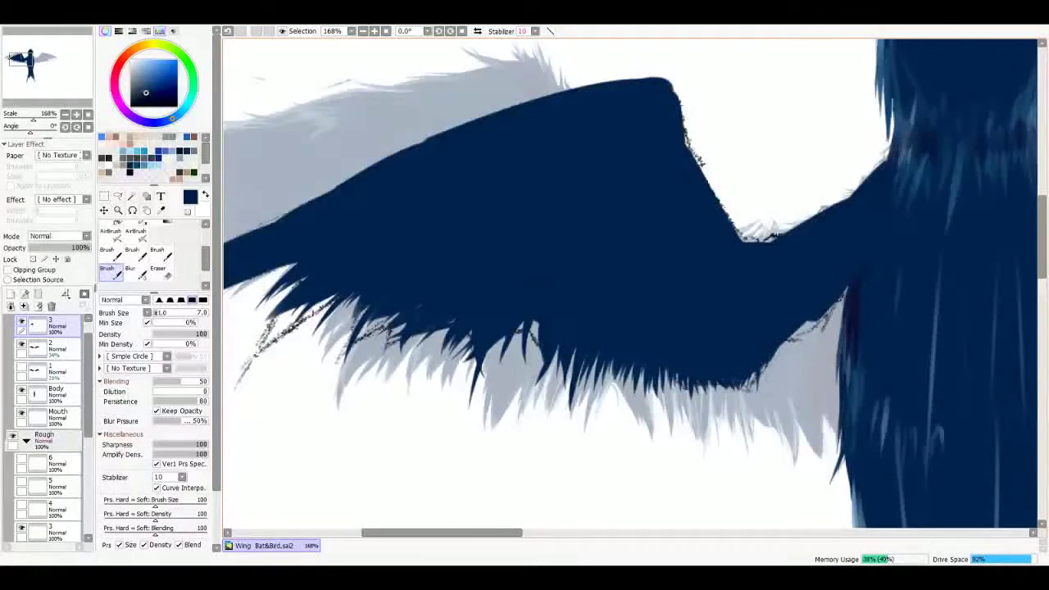
Step: Add thin navy feather tips to the left wing's inner lower edge where it rises to join the body
left_click_drag(806, 321, 778, 378)
left_click_drag(816, 316, 798, 370)
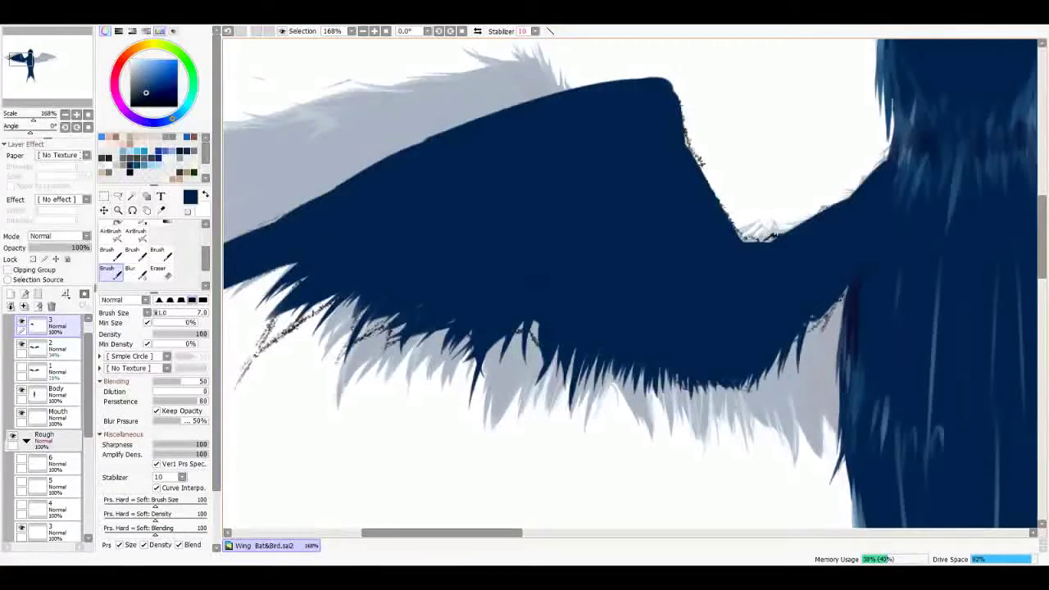
mouse_move(847, 288)
left_mouse_down()
mouse_move(819, 339)
mouse_move(828, 370)
left_mouse_up()
mouse_move(825, 315)
left_mouse_down()
mouse_move(813, 390)
mouse_move(803, 381)
left_mouse_up()
left_click_drag(806, 336, 792, 386)
left_click_drag(793, 344, 757, 405)
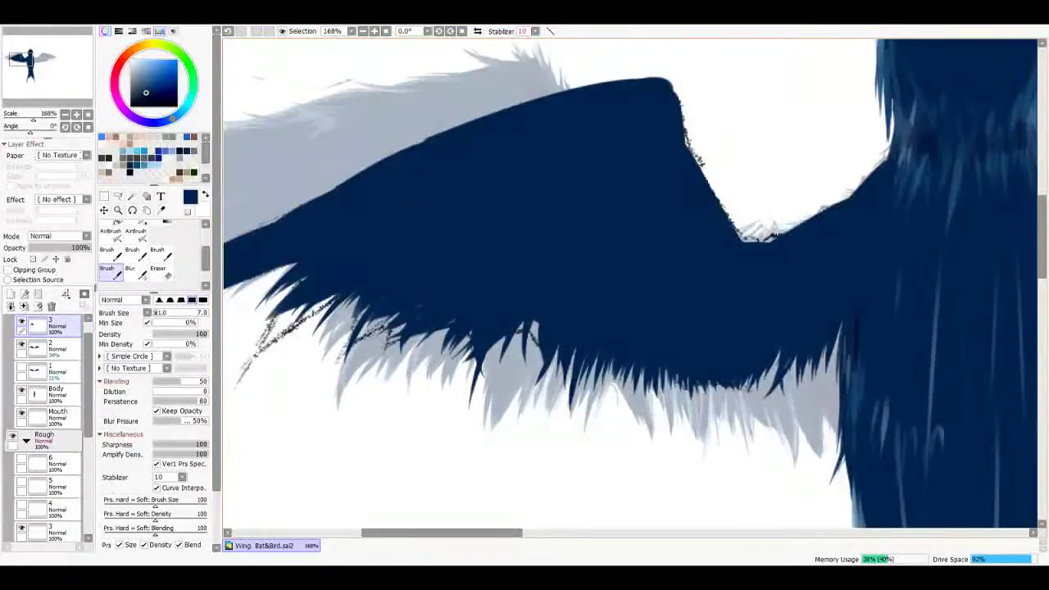
left_click_drag(778, 352, 757, 400)
left_click_drag(775, 354, 750, 406)
left_click_drag(524, 327, 704, 291)
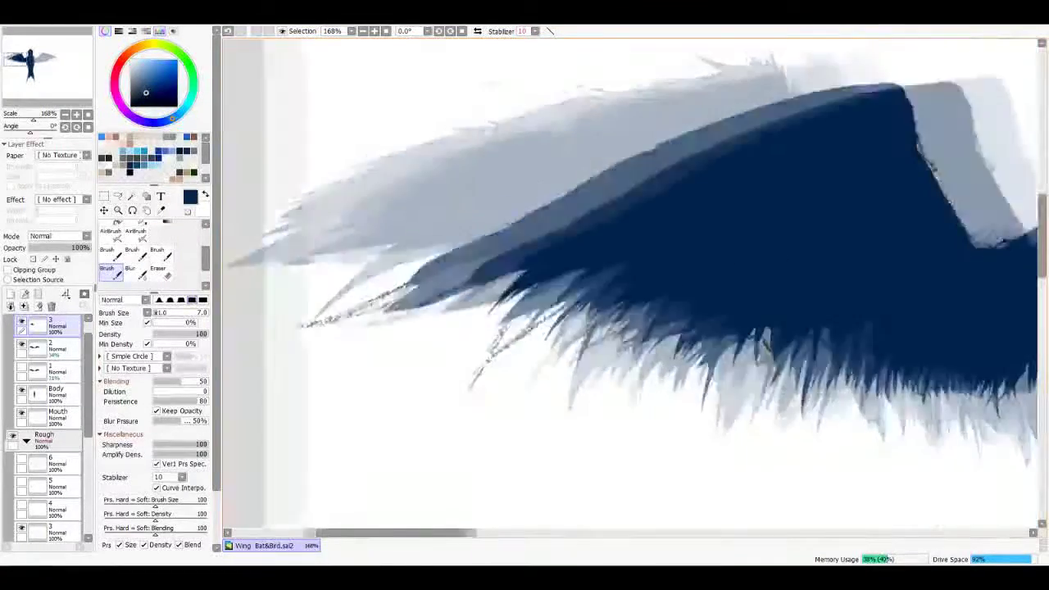
Step: Paint dark blue pointed feathers at the left wing's tip and along its outer lower edge with brush size 7
left_click_drag(661, 259, 552, 343)
left_click_drag(623, 270, 547, 328)
mouse_move(639, 213)
left_mouse_down()
mouse_move(524, 259)
mouse_move(496, 297)
mouse_move(454, 318)
left_mouse_up()
key("ctrl+z")
left_click_drag(537, 270, 439, 326)
mouse_move(524, 292)
left_mouse_down()
mouse_move(439, 326)
mouse_move(488, 332)
left_mouse_up()
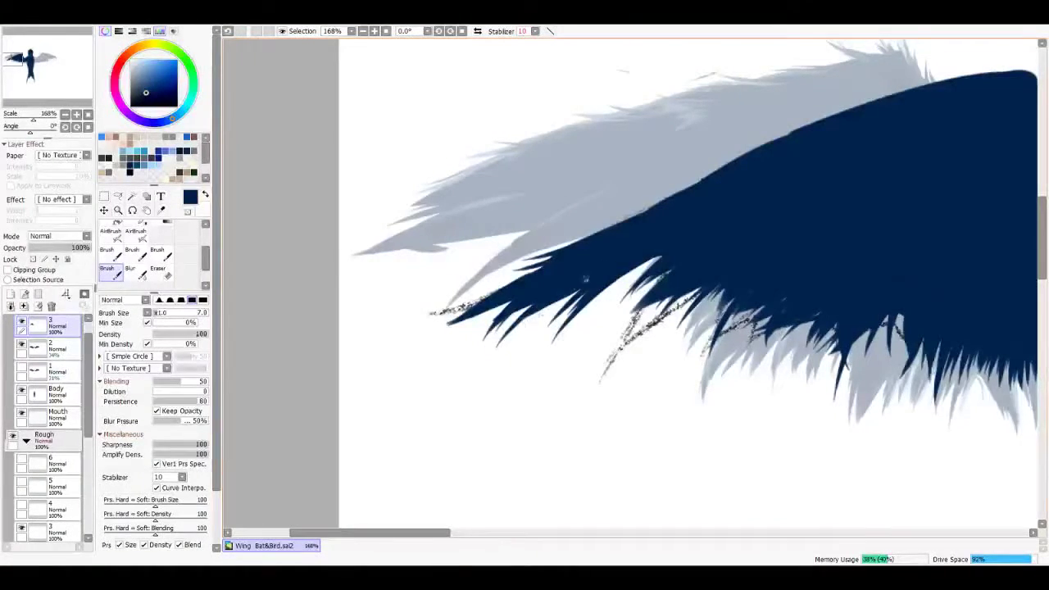
left_click_drag(586, 279, 537, 357)
left_click_drag(677, 247, 484, 280)
Step: Add short dark blue feather tufts along the left wing's upper edge and at its bend
mouse_move(801, 201)
left_mouse_down()
mouse_move(762, 177)
mouse_move(730, 175)
mouse_move(719, 158)
mouse_move(678, 176)
left_mouse_up()
key("ctrl+z")
key("ctrl+z")
left_click_drag(745, 200, 648, 174)
left_click_drag(737, 328, 615, 299)
left_click_drag(685, 203, 704, 236)
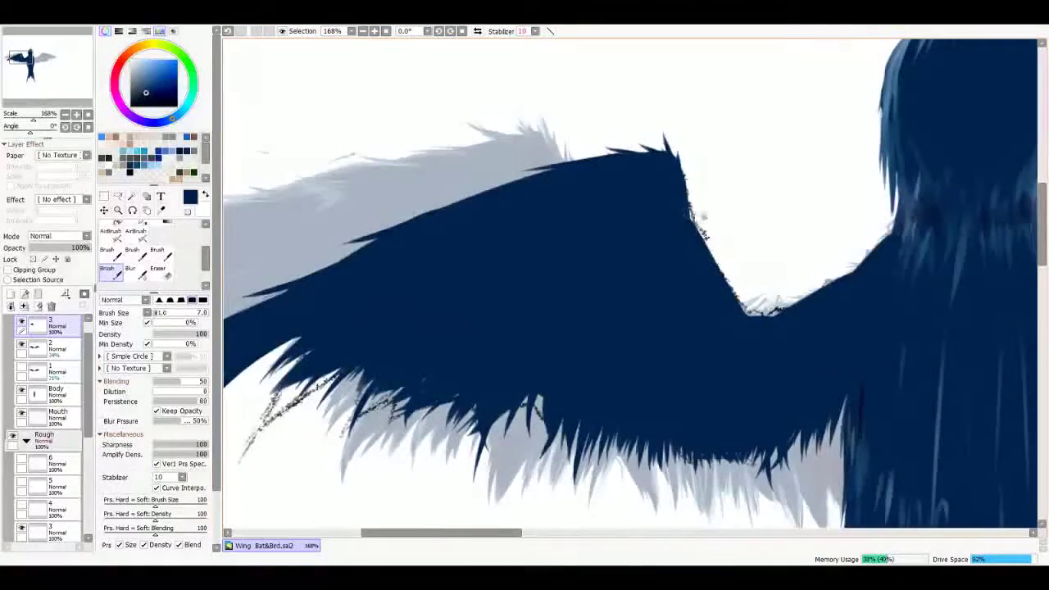
Step: Roughen the left wing's inner edge with small dark blue feathers from the bend to the bird's shoulder
scroll(701, 223, "up", 3)
left_click_drag(642, 188, 678, 313)
left_click_drag(737, 369, 697, 213)
mouse_move(694, 291)
left_mouse_down()
mouse_move(753, 326)
mouse_move(774, 313)
mouse_move(753, 334)
mouse_move(770, 316)
mouse_move(782, 340)
mouse_move(862, 277)
left_mouse_up()
left_click_drag(855, 285, 905, 251)
left_click_drag(965, 201, 944, 179)
mouse_move(955, 219)
left_mouse_down()
mouse_move(926, 189)
mouse_move(901, 218)
left_mouse_up()
left_click_drag(901, 270, 855, 251)
mouse_move(661, 192)
left_mouse_down()
mouse_move(656, 242)
mouse_move(644, 164)
left_mouse_up()
left_click_drag(680, 238, 692, 273)
scroll(692, 274, "down", 4)
Step: Paint fine dark blue feathers into the left wing's lower edge with the brush at size 3
scroll(450, 336, "up", 5)
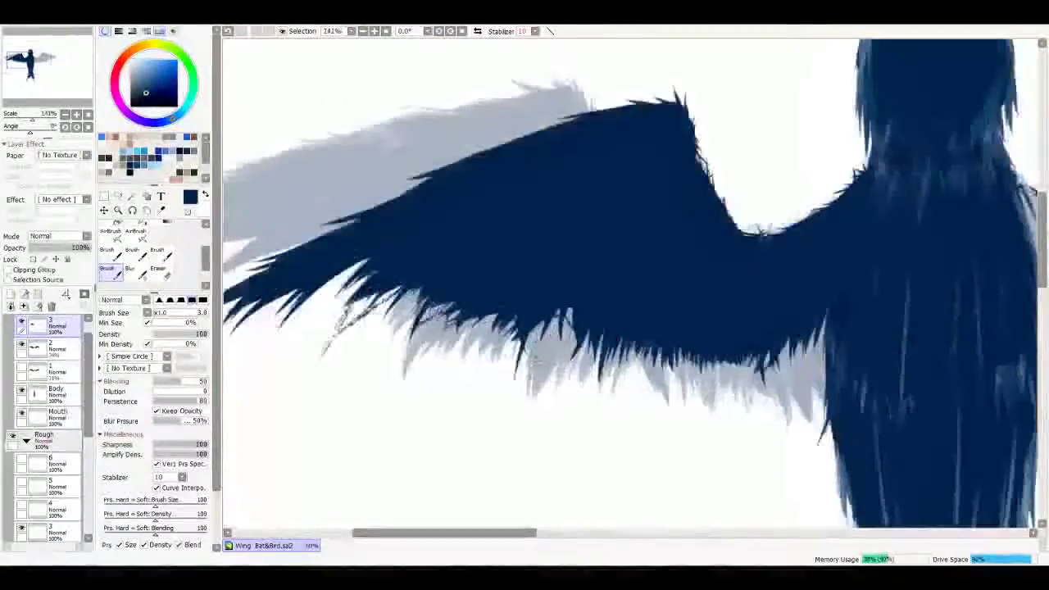
left_click_drag(579, 314, 562, 369)
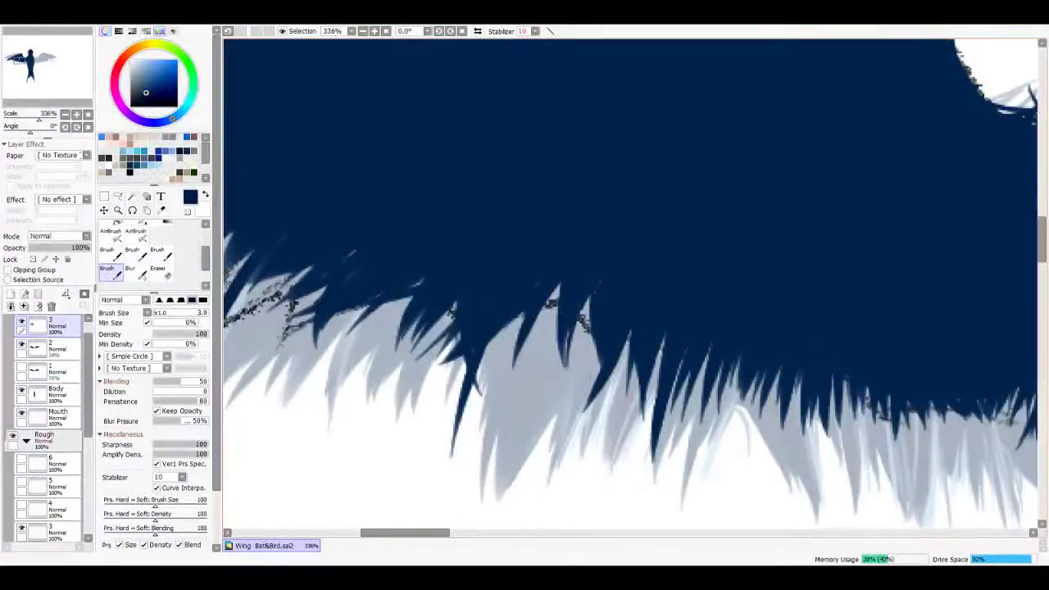
left_click_drag(587, 297, 584, 399)
left_click_drag(585, 320, 553, 406)
Step: Switch to light blue and paint fine feather highlights on the tuft at the left wing's bend
left_click(152, 162)
mouse_move(622, 106)
left_mouse_down()
mouse_move(549, 361)
mouse_move(442, 516)
left_mouse_up()
left_click_drag(660, 171, 673, 287)
key("ctrl+z")
left_click_drag(665, 168, 678, 254)
left_click_drag(697, 155, 680, 245)
left_click_drag(685, 180, 678, 287)
left_click_drag(695, 162, 681, 267)
left_click_drag(687, 219, 682, 290)
left_click_drag(644, 224, 703, 214)
mouse_move(685, 162)
left_mouse_down()
mouse_move(690, 189)
mouse_move(717, 205)
left_mouse_up()
mouse_move(639, 176)
left_mouse_down()
mouse_move(692, 195)
mouse_move(692, 209)
left_mouse_up()
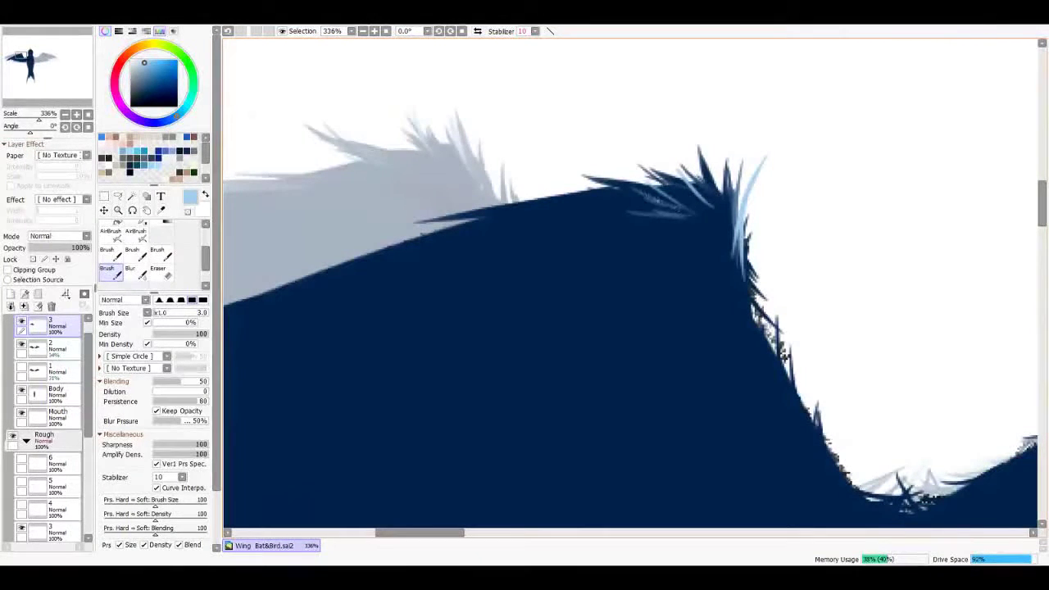
Step: Paint thin light blue feather strokes along the left wing's inner edge up to the shoulder
scroll(656, 213, "down", 5)
scroll(655, 213, "right", 5)
left_click_drag(747, 273, 698, 255)
left_click_drag(793, 243, 742, 267)
left_click_drag(857, 200, 803, 240)
left_click_drag(899, 170, 846, 208)
left_click_drag(924, 131, 884, 187)
mouse_move(939, 114)
left_mouse_down()
mouse_move(903, 174)
mouse_move(929, 140)
left_mouse_up()
Step: Add light blue highlight strokes along the left wing's leading edge and over its outer and lower feathers
key("Home")
scroll(598, 276, "up", 1)
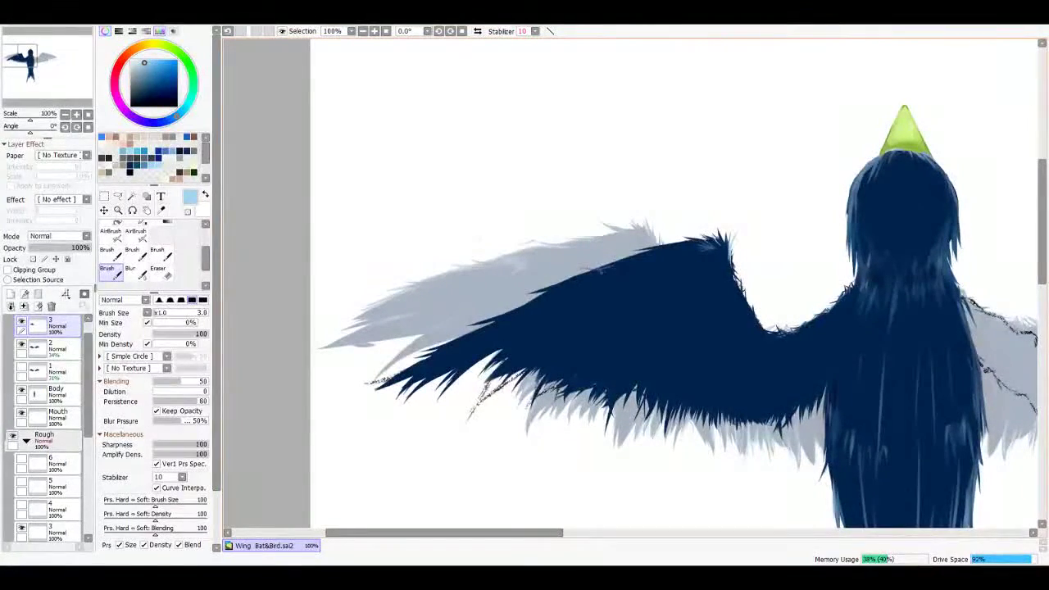
left_click_drag(584, 267, 623, 274)
left_click_drag(553, 298, 564, 289)
key("ctrl+z")
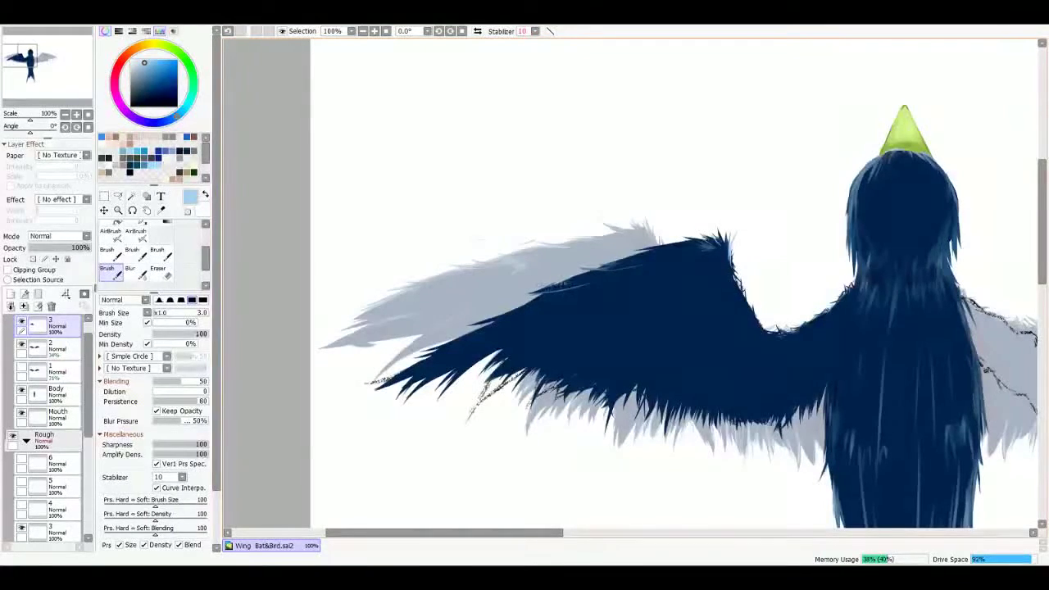
left_click_drag(502, 324, 563, 287)
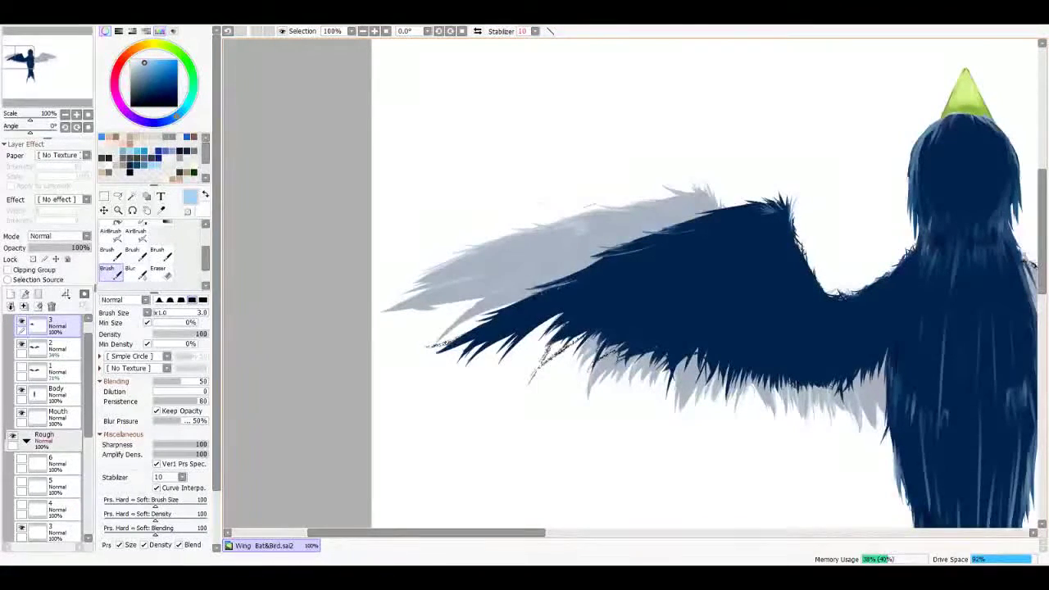
mouse_move(475, 320)
left_mouse_down()
mouse_move(459, 336)
mouse_move(557, 303)
mouse_move(573, 319)
mouse_move(606, 318)
mouse_move(582, 311)
mouse_move(603, 340)
mouse_move(662, 361)
left_mouse_up()
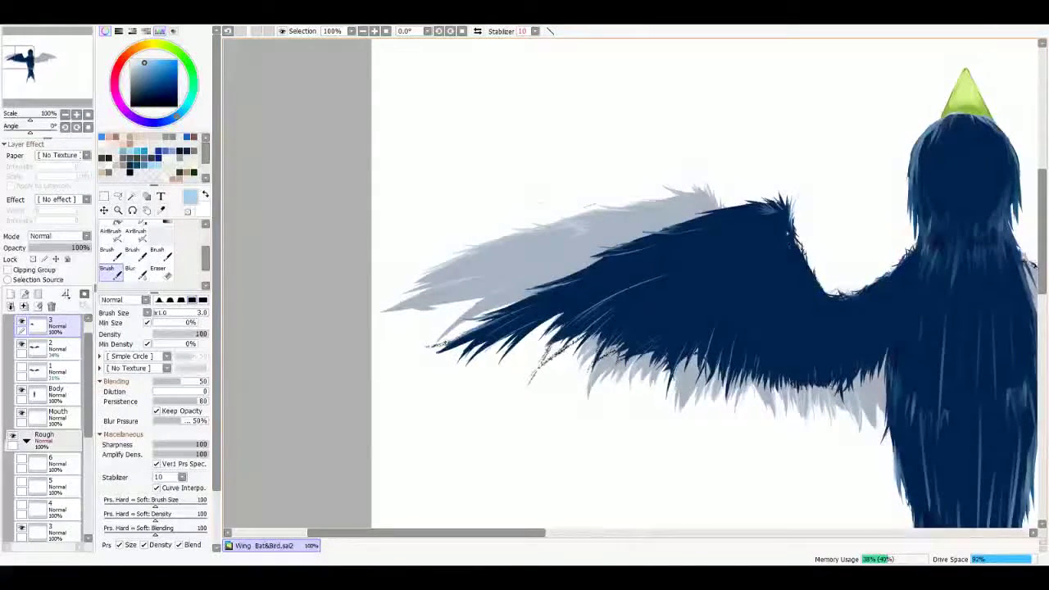
left_click(532, 299, "alt")
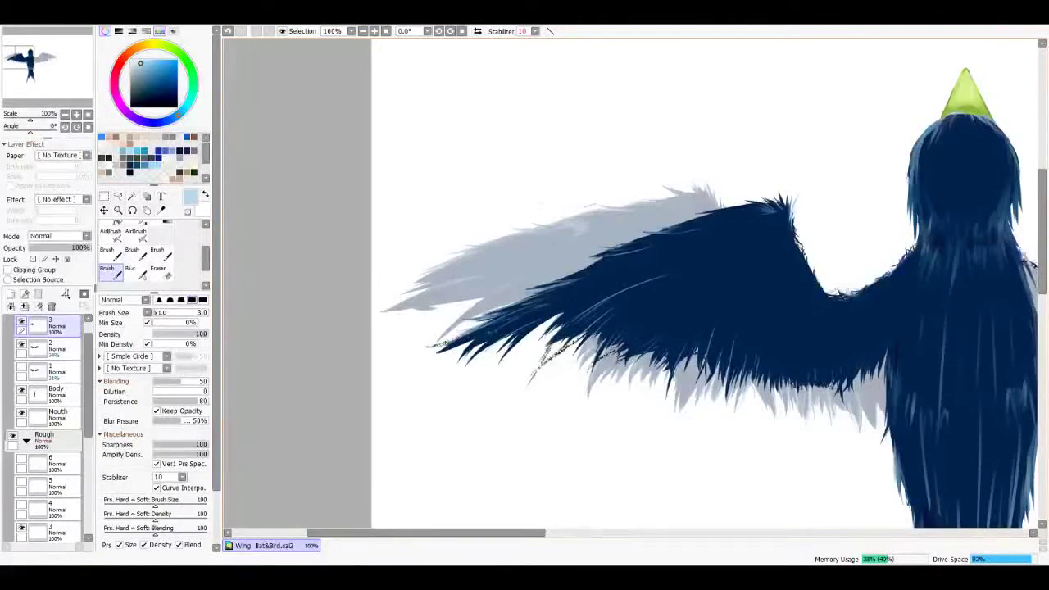
Step: Switch to a very dark navy at brush size 25 and paint shadow patches in the middle of the left wing
left_click(675, 278, "alt")
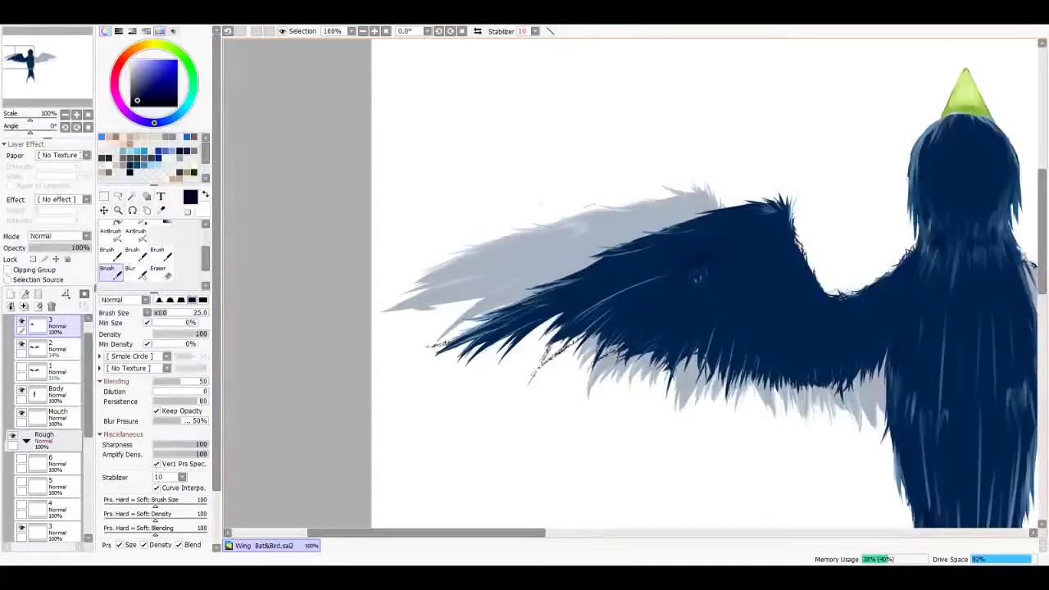
left_click_drag(716, 279, 617, 270)
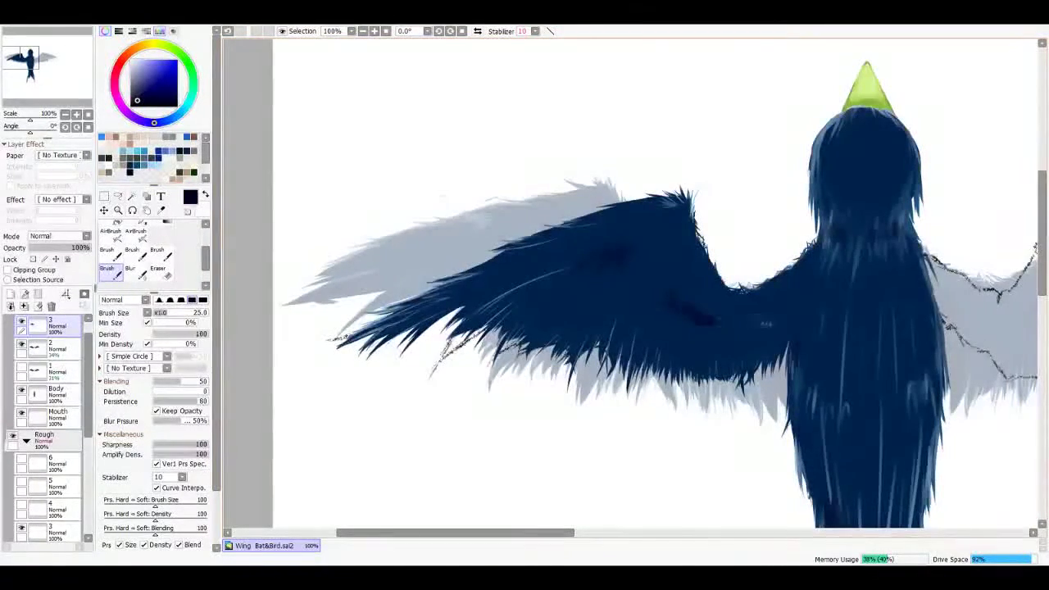
Step: Shade the left wing's outermost feathers with dark navy strokes at brush size 10
scroll(399, 332, "up", 4)
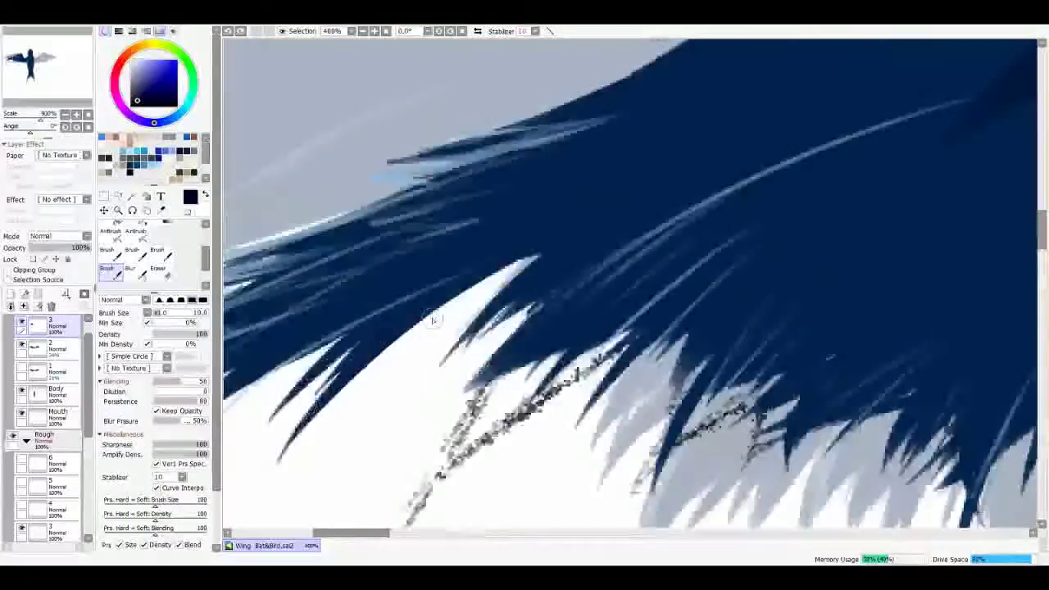
left_click_drag(713, 250, 553, 282)
left_click_drag(566, 234, 401, 303)
left_click_drag(491, 258, 385, 319)
left_click_drag(639, 184, 459, 275)
left_click_drag(574, 246, 561, 315)
left_click_drag(549, 279, 373, 344)
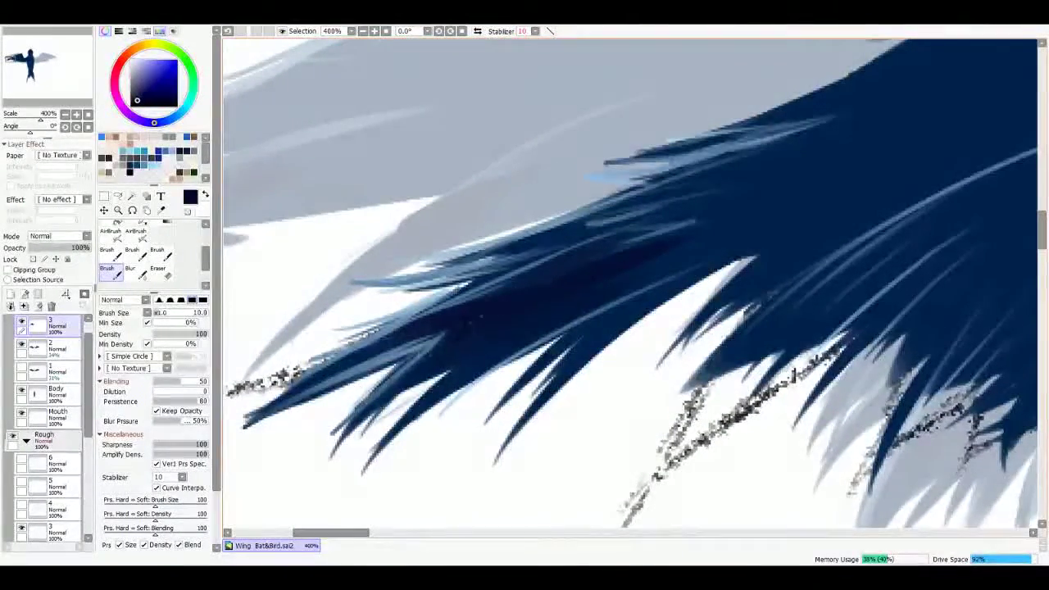
left_click_drag(443, 336, 356, 410)
left_click_drag(672, 217, 492, 290)
left_click_drag(721, 209, 590, 262)
left_click_drag(684, 254, 635, 293)
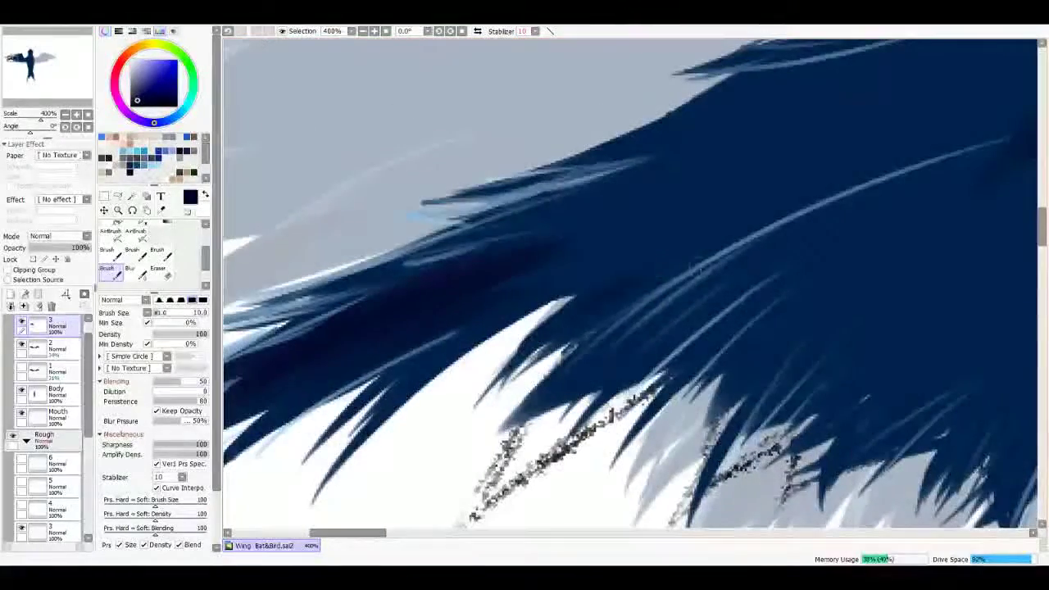
Step: Paint dark navy shadows between the feathers along the left wing's lower outer edge
left_click_drag(672, 283, 557, 364)
left_click_drag(639, 323, 508, 455)
left_click_drag(692, 311, 602, 373)
left_click_drag(660, 344, 566, 438)
left_click_drag(573, 328, 447, 267)
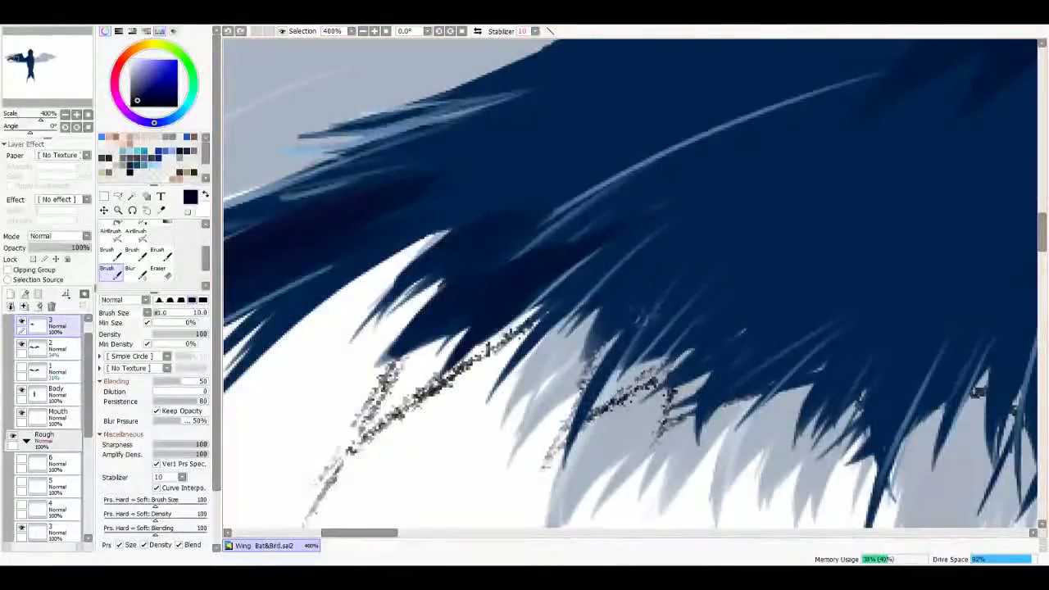
left_click_drag(662, 283, 598, 384)
mouse_move(706, 238)
left_mouse_down()
mouse_move(639, 334)
mouse_move(442, 344)
left_mouse_up()
left_click_drag(562, 355, 500, 433)
Step: Deepen the dark navy shadow patch in the middle of the left wing with feathered strokes
scroll(660, 260, "down", 8)
scroll(670, 286, "up", 5)
left_click_drag(670, 286, 688, 318)
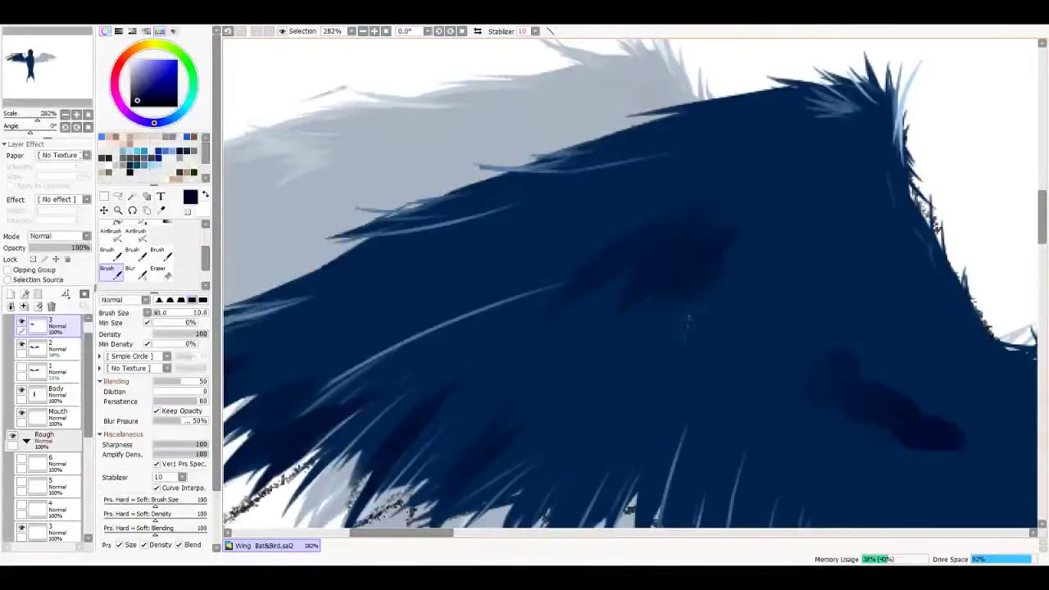
mouse_move(709, 277)
left_mouse_down()
mouse_move(672, 237)
mouse_move(627, 262)
left_mouse_up()
left_click_drag(721, 209, 663, 259)
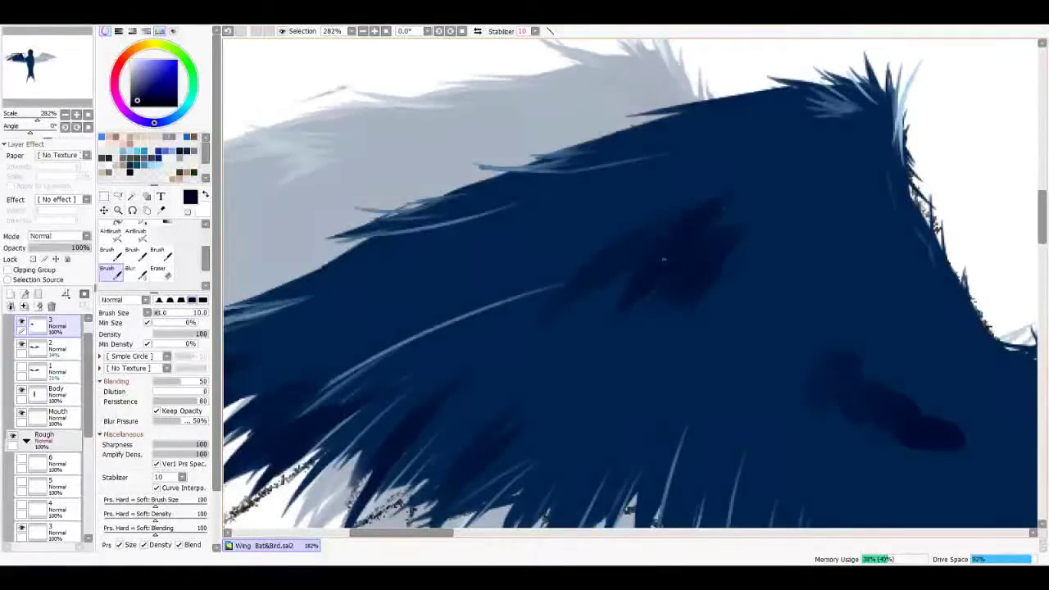
mouse_move(565, 287)
left_mouse_down()
mouse_move(660, 221)
mouse_move(586, 258)
left_mouse_up()
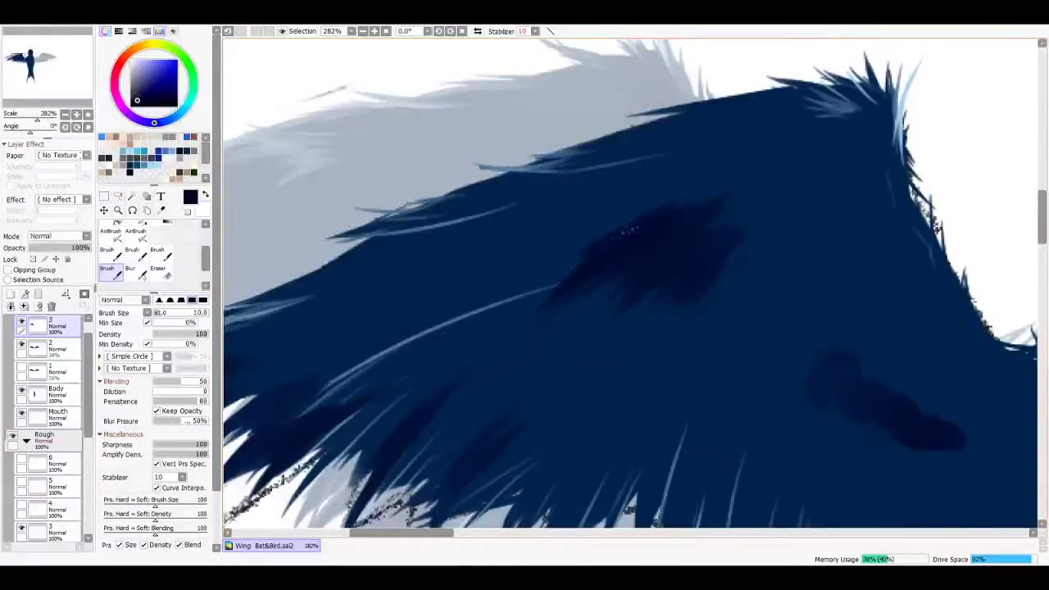
left_click_drag(777, 283, 613, 217)
mouse_move(647, 331)
left_mouse_down()
mouse_move(688, 287)
mouse_move(667, 323)
mouse_move(703, 314)
mouse_move(702, 396)
mouse_move(755, 355)
mouse_move(791, 379)
mouse_move(791, 339)
mouse_move(780, 349)
left_mouse_up()
mouse_move(695, 323)
left_mouse_down()
mouse_move(687, 231)
mouse_move(657, 255)
mouse_move(647, 311)
mouse_move(646, 223)
left_mouse_up()
Step: Shade the left wing's base where it joins the body with dark navy at brush size 6, and touch up with the base blue
scroll(675, 308, "right", 5)
scroll(675, 308, "down", 2)
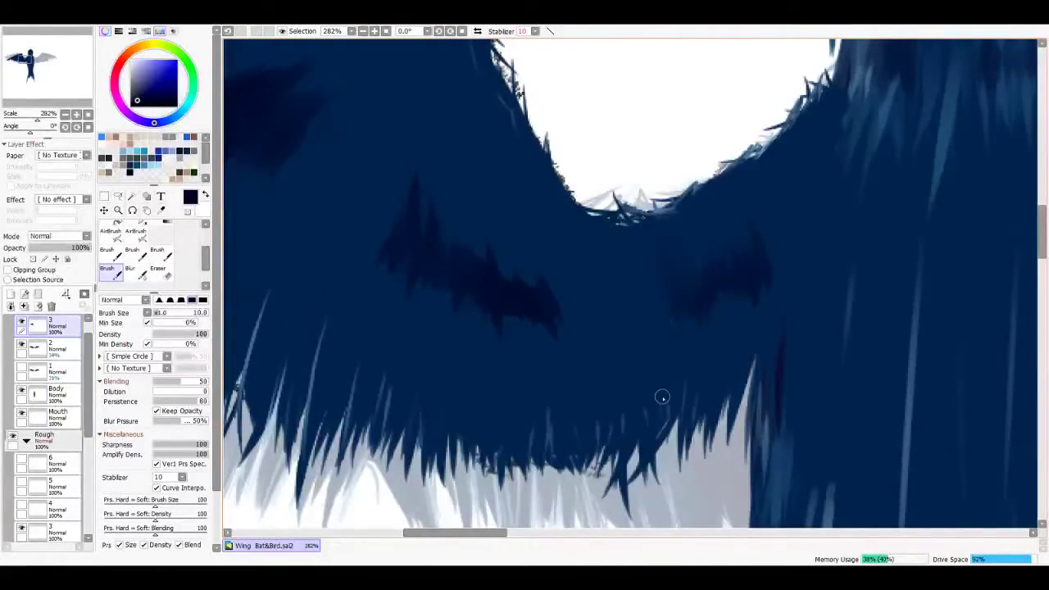
scroll(662, 396, "down", 5)
scroll(662, 397, "up", 3)
key("bracketleft")
key("bracketleft")
key("bracketleft")
key("bracketleft")
left_click_drag(424, 417, 398, 386)
left_click_drag(782, 131, 779, 220)
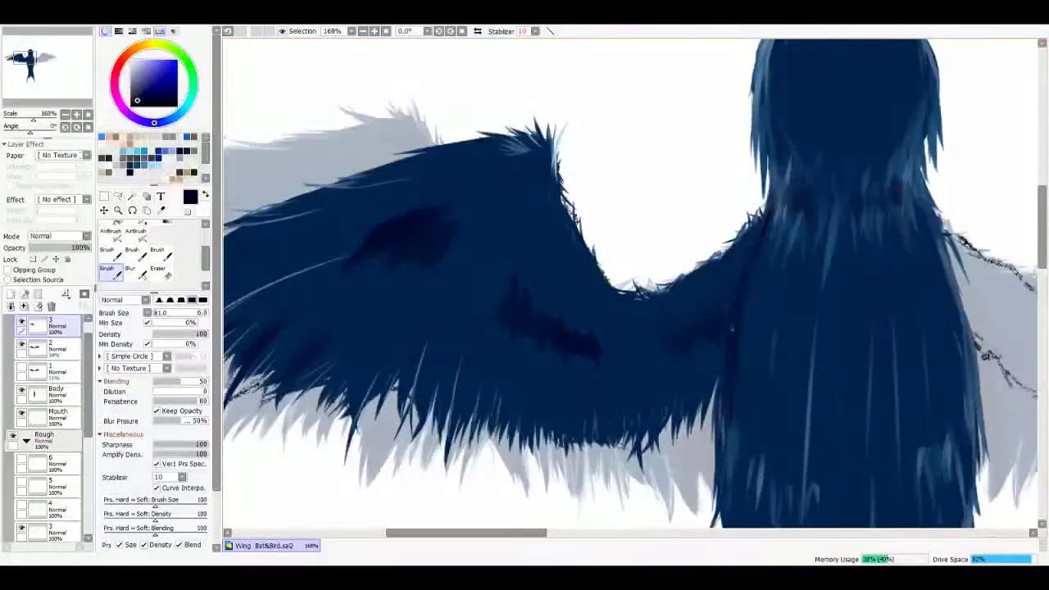
left_click(639, 274, "alt")
left_click_drag(645, 262, 616, 269)
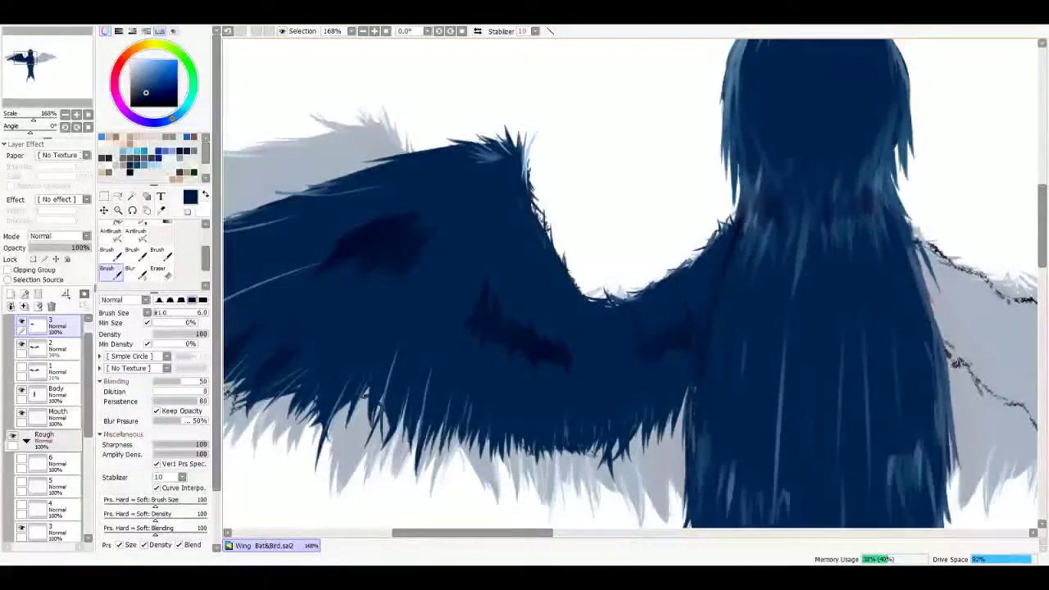
Step: Duplicate the wing on layer 3, mirror the copy and place it on the opposite side of the bird's body
scroll(725, 231, "down", 4)
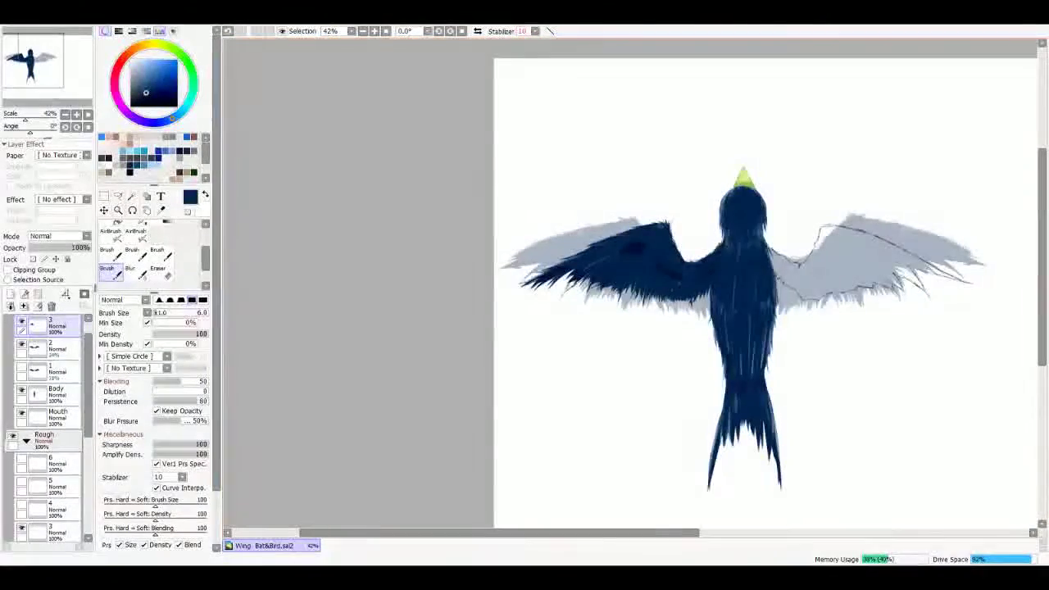
key("ctrl+j")
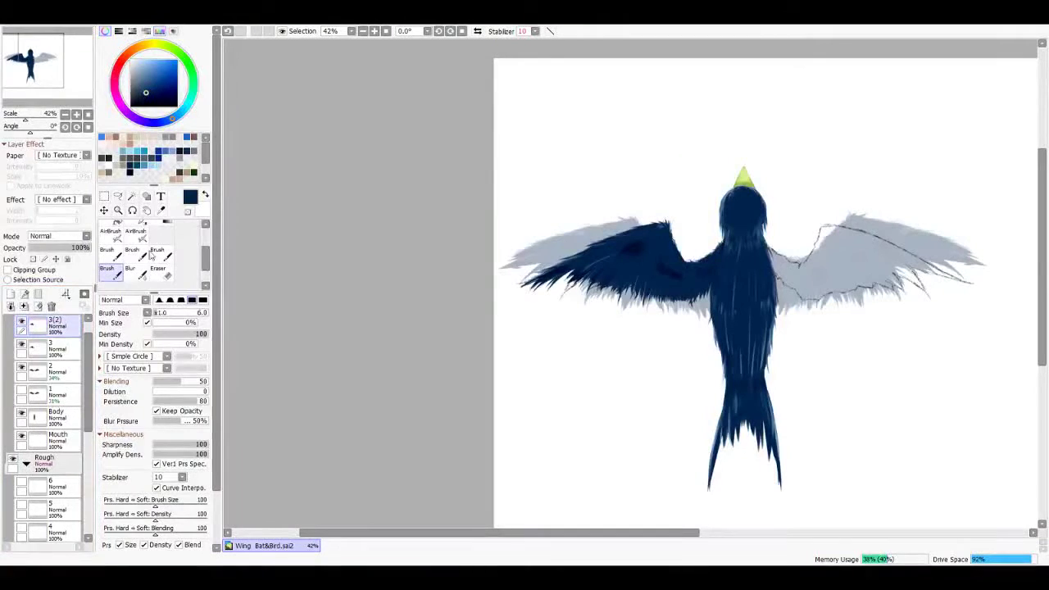
left_click(104, 211)
mouse_move(811, 282)
left_mouse_down()
mouse_move(819, 277)
mouse_move(794, 293)
left_mouse_up()
scroll(789, 297, "up", 3)
scroll(789, 297, "up", 2)
scroll(794, 293, "up", 3)
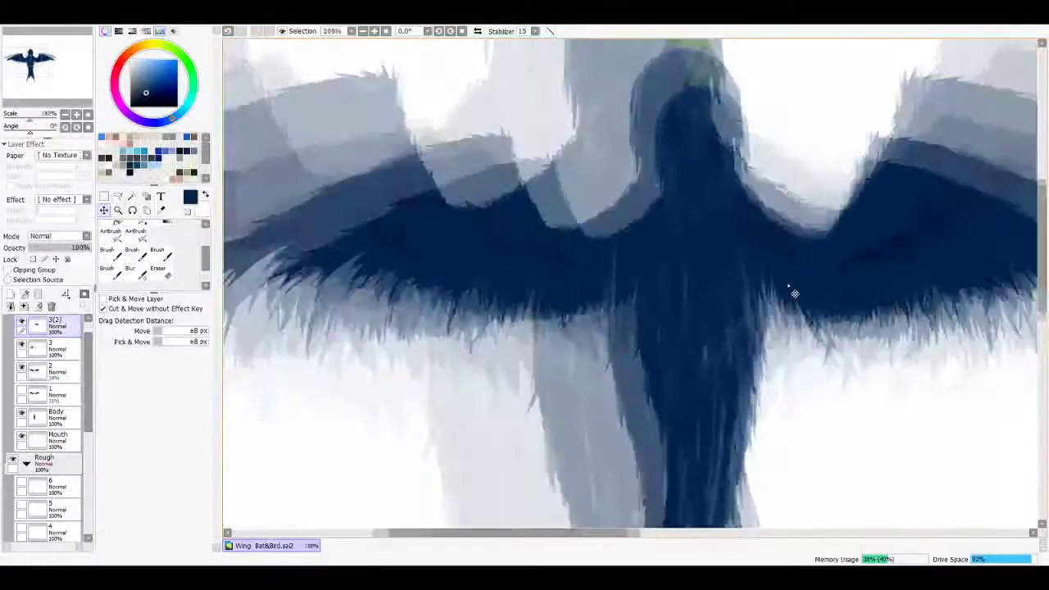
scroll(794, 293, "down", 10)
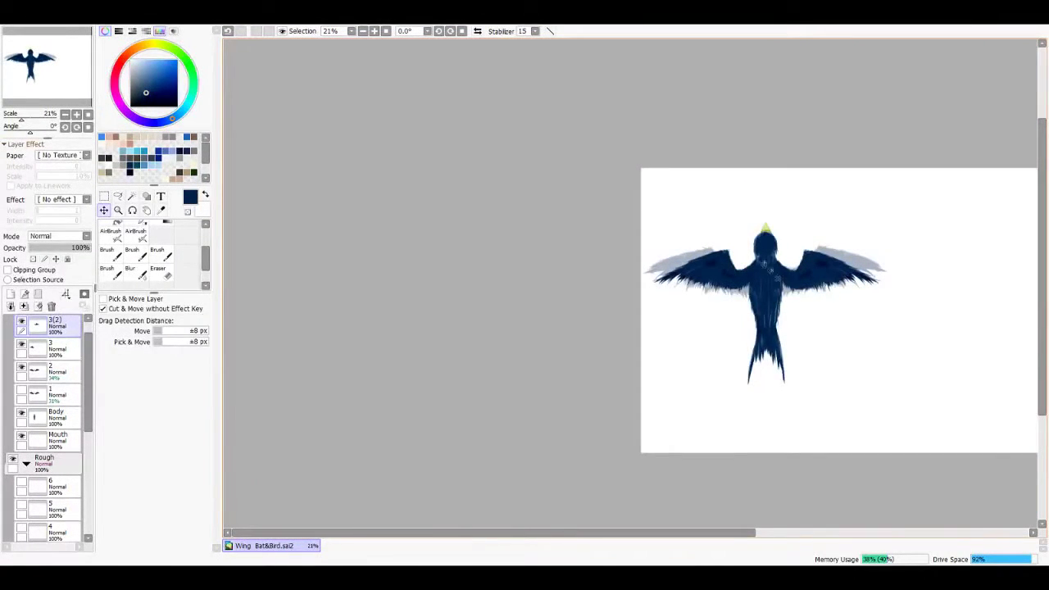
scroll(729, 268, "down", 2)
scroll(729, 268, "up", 5)
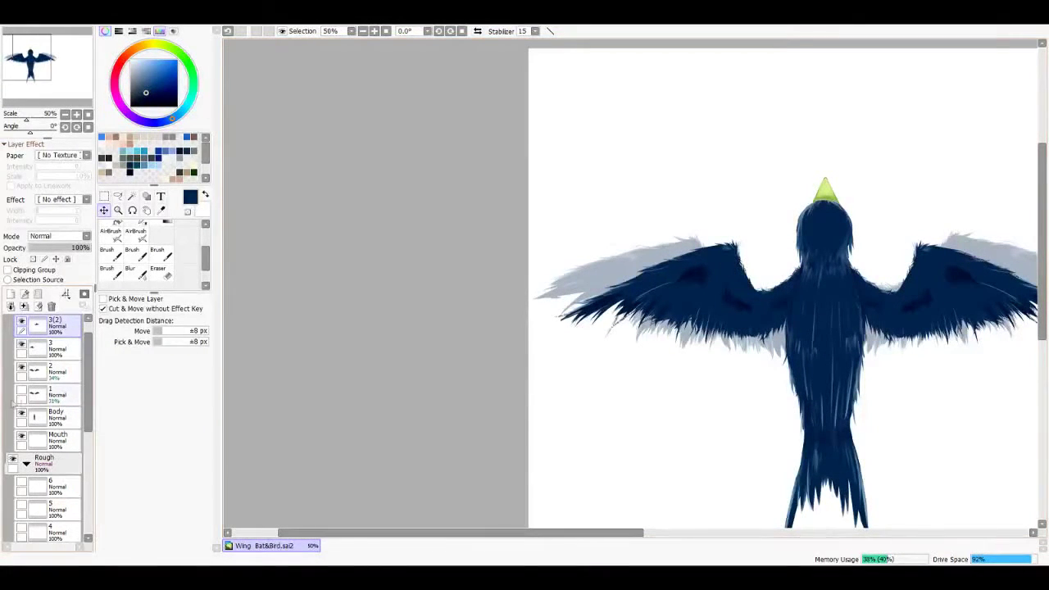
Step: Merge the mirrored wing copy into layer 3 and show rough sketch layer 4
left_click(51, 306)
left_click(21, 508)
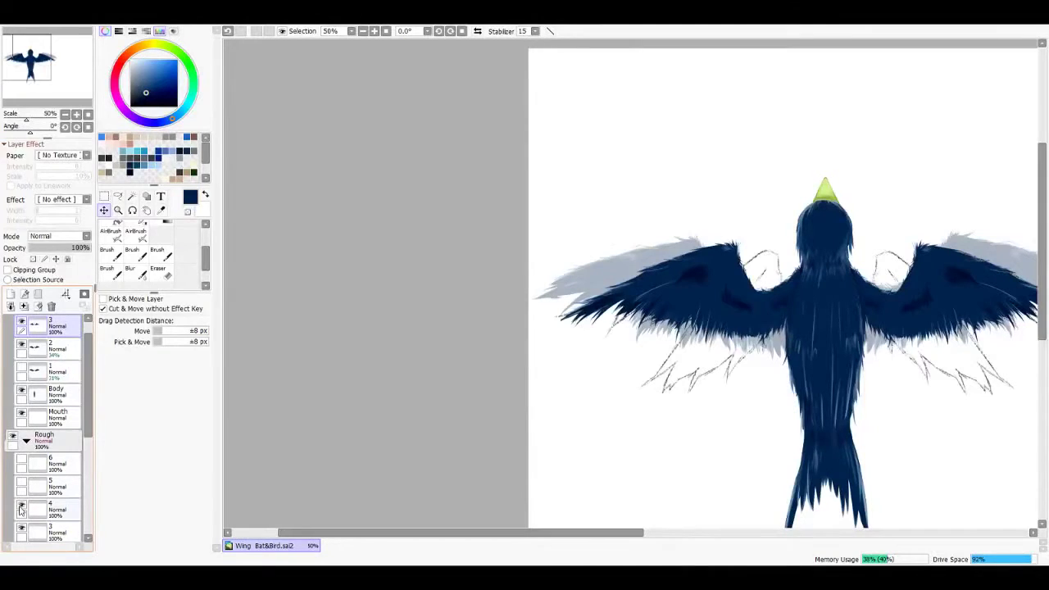
left_click_drag(65, 251, 41, 254)
key("ctrl+z")
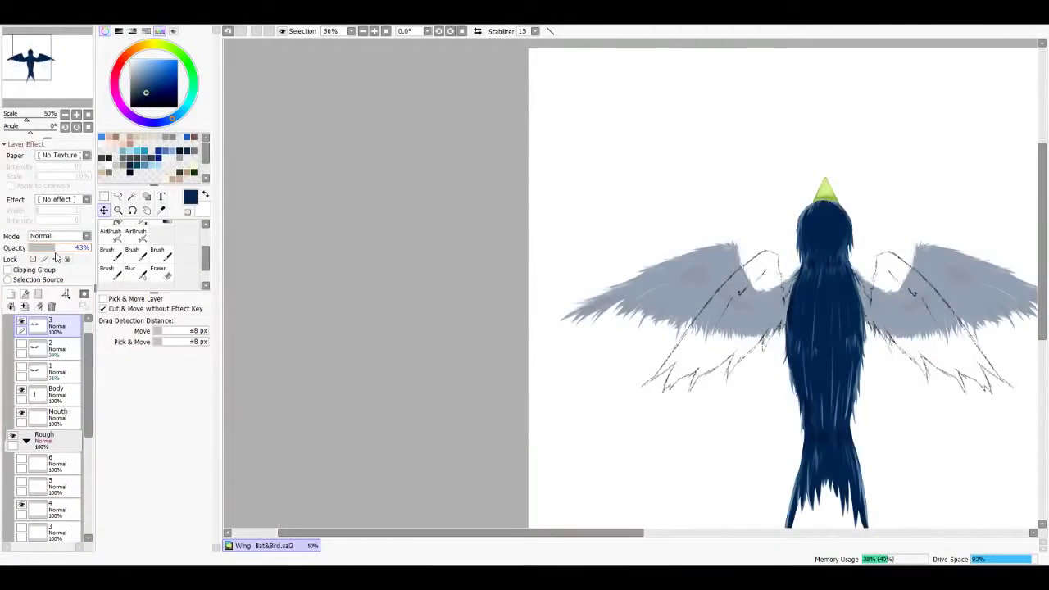
Step: Set wing layers 1 and 2 to 100% opacity and hide wing layers 1, 2 and 3
left_click(21, 324)
left_click(50, 351)
left_click(22, 347)
left_click(21, 347)
left_click(21, 370)
left_click(49, 370)
key("minus")
left_click(21, 371)
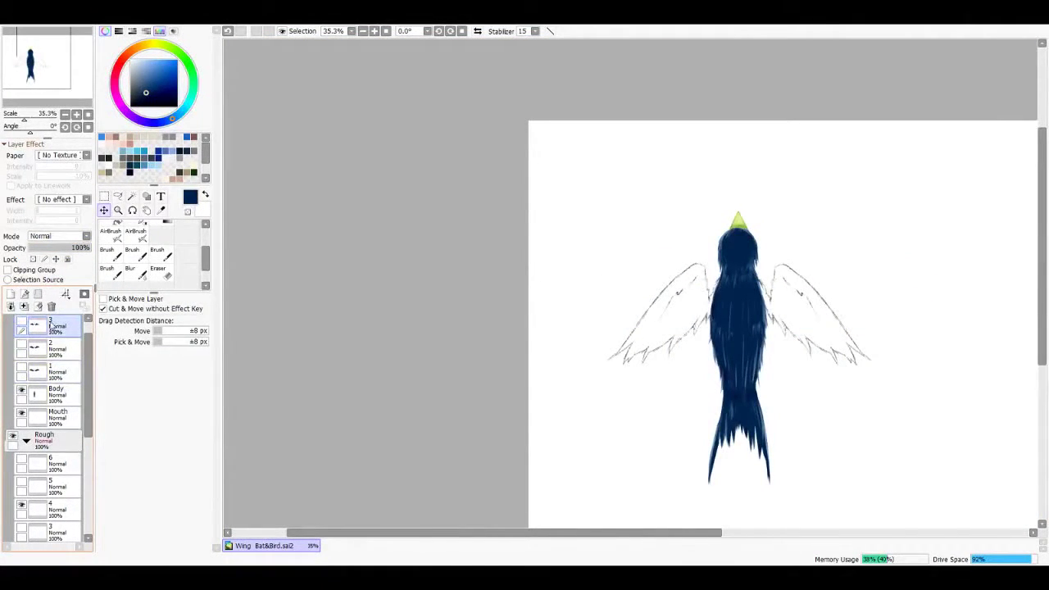
Step: Create a new layer 4 above layer 3 and set the brush size to 47
left_click(10, 293)
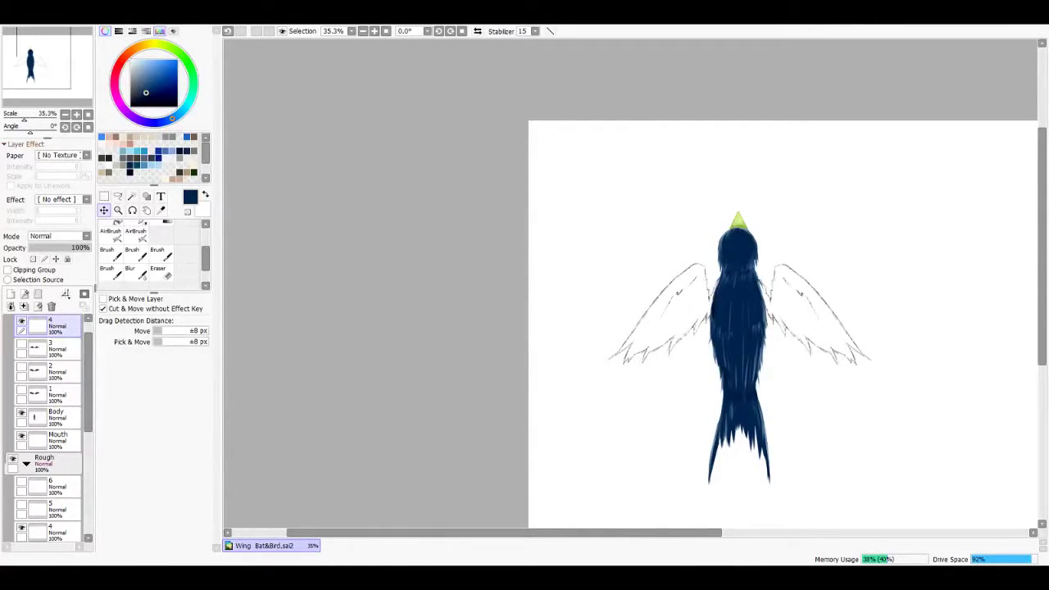
scroll(825, 341, "up", 2)
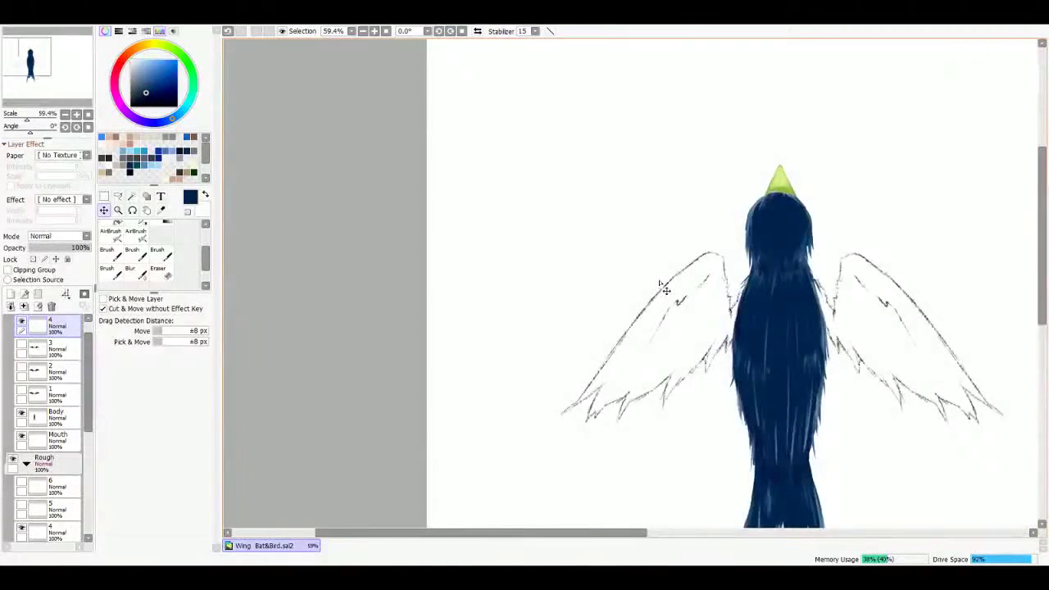
left_click(114, 273)
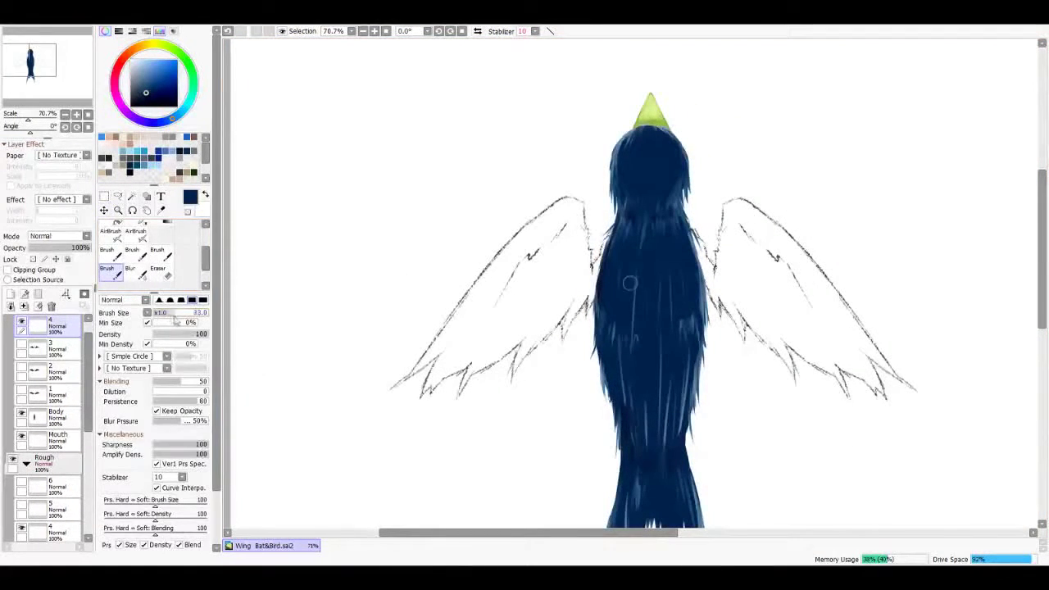
left_click_drag(631, 283, 642, 248)
Step: Fill the left sketched wing on layer 4 with solid dark blue using the size 47 brush
left_click_drag(578, 193, 455, 307)
left_click_drag(495, 268, 433, 344)
left_click_drag(526, 249, 446, 352)
mouse_move(549, 218)
left_mouse_down()
mouse_move(451, 348)
mouse_move(531, 324)
left_mouse_up()
left_click_drag(553, 280, 524, 329)
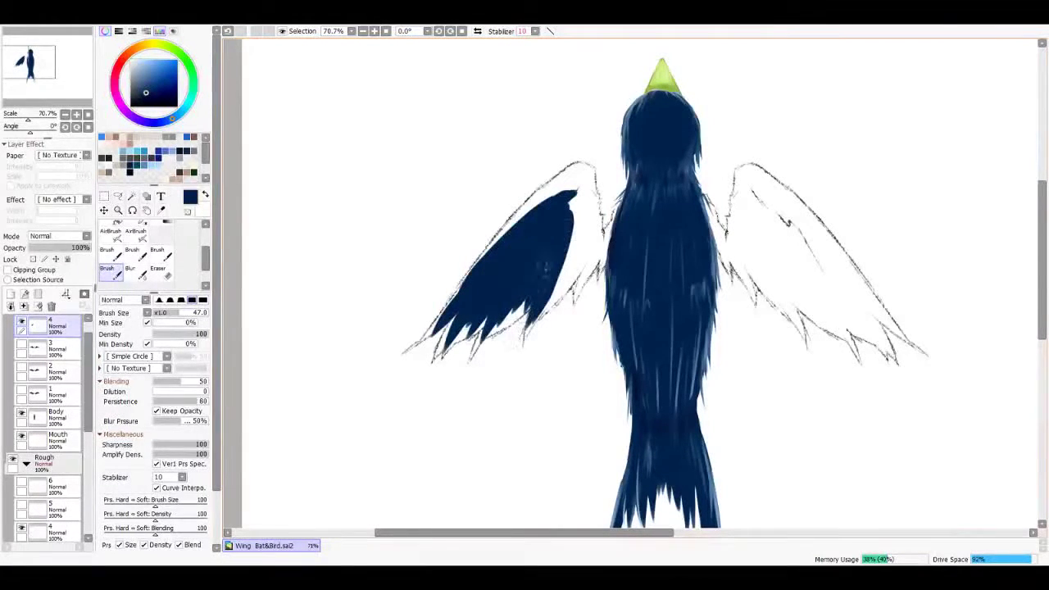
left_click_drag(567, 255, 498, 337)
left_click_drag(588, 197, 542, 313)
left_click_drag(610, 219, 600, 266)
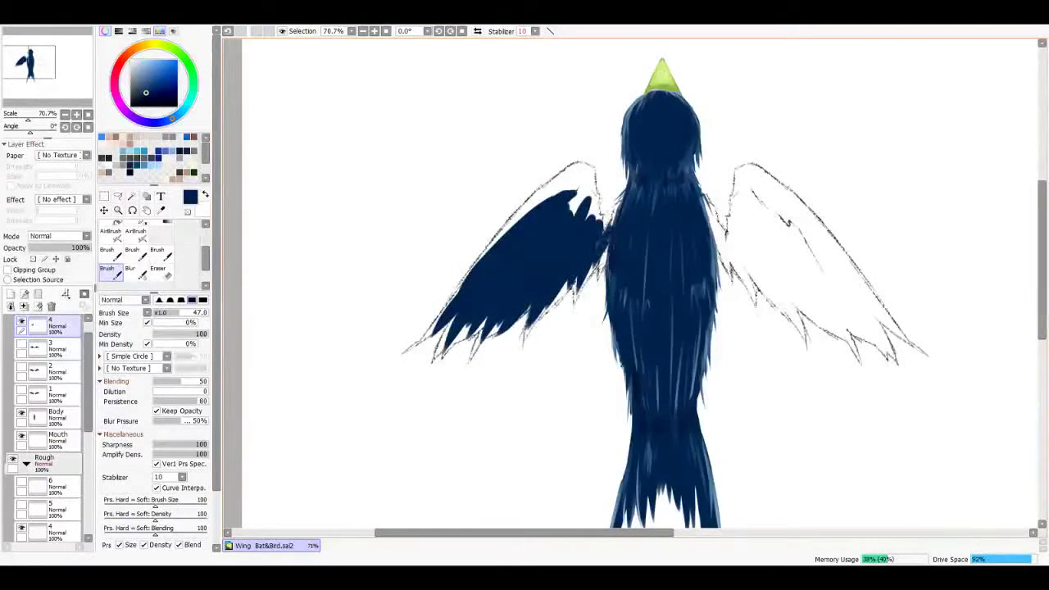
left_click_drag(627, 190, 602, 310)
left_click_drag(488, 270, 573, 165)
mouse_move(516, 217)
left_mouse_down()
mouse_move(578, 164)
mouse_move(598, 220)
mouse_move(565, 184)
left_mouse_up()
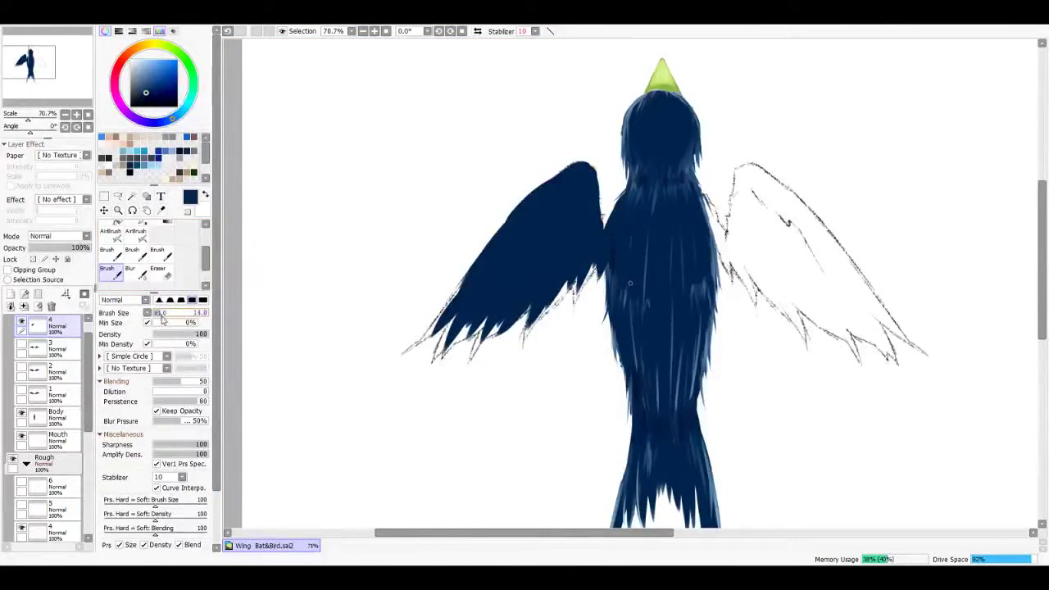
Step: Paint pointed dark blue feather tips along the left wing's lower edge with the brush size at 10
scroll(528, 312, "up", 6)
left_click_drag(574, 328, 635, 263)
mouse_move(480, 254)
left_mouse_down()
mouse_move(434, 328)
mouse_move(438, 364)
left_mouse_up()
left_click_drag(508, 270, 488, 348)
left_click_drag(533, 256, 491, 324)
mouse_move(611, 211)
left_mouse_down()
mouse_move(541, 295)
mouse_move(510, 360)
left_mouse_up()
left_click_drag(645, 225, 603, 323)
left_click_drag(669, 209, 635, 275)
mouse_move(711, 149)
left_mouse_down()
mouse_move(671, 261)
mouse_move(690, 239)
left_mouse_up()
left_click_drag(759, 143, 697, 234)
left_click_drag(738, 164, 720, 260)
mouse_move(786, 107)
left_mouse_down()
mouse_move(734, 209)
mouse_move(746, 176)
mouse_move(746, 225)
left_mouse_up()
left_click_drag(758, 168, 754, 247)
Step: Add more pointed feather tips to the left wing's lower edge, following the rough sketch
mouse_move(791, 123)
left_mouse_down()
mouse_move(760, 182)
mouse_move(792, 226)
mouse_move(701, 348)
left_mouse_up()
left_click_drag(734, 289, 721, 358)
left_click_drag(726, 308, 711, 369)
left_click_drag(714, 328, 699, 393)
left_click_drag(698, 331, 685, 400)
left_click_drag(681, 349, 670, 436)
left_click_drag(698, 327, 685, 401)
Step: Paint outward-pointing feather tips along the left wing's outer leading edge
left_click_drag(655, 262, 761, 291)
left_click_drag(614, 129, 506, 185)
left_click_drag(576, 160, 489, 260)
left_click_drag(592, 185, 552, 226)
left_click_drag(573, 328, 705, 229)
mouse_move(621, 177)
left_mouse_down()
mouse_move(560, 218)
mouse_move(577, 209)
left_mouse_up()
mouse_move(622, 188)
left_mouse_down()
mouse_move(565, 235)
mouse_move(540, 303)
left_mouse_up()
left_click_drag(580, 251, 526, 313)
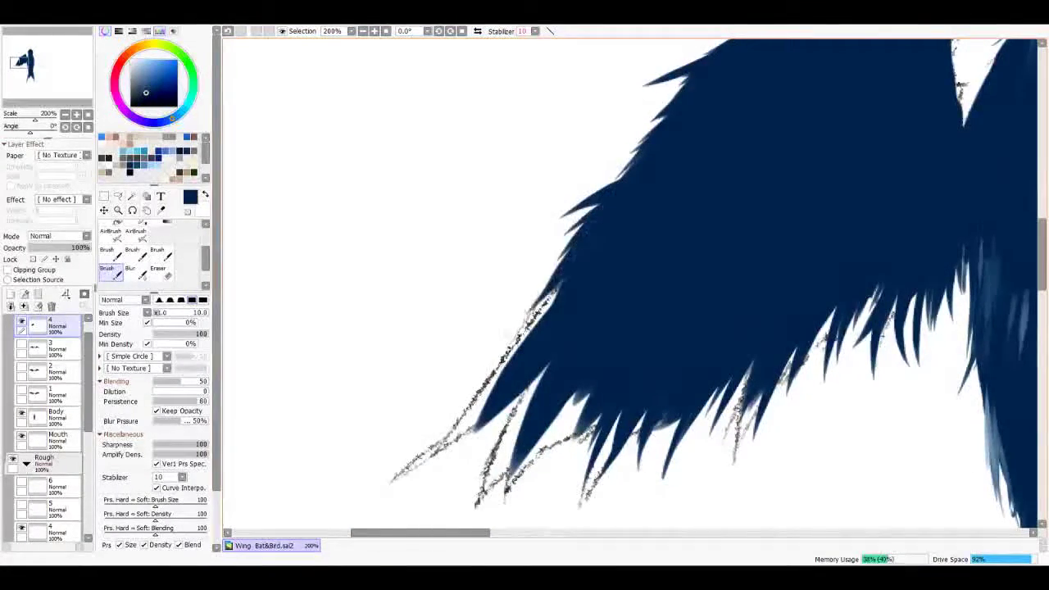
left_click_drag(569, 275, 503, 331)
Step: Build up the long pointed feathers at the left wing tip and the adjoining lower edge
left_click_drag(574, 328, 670, 255)
left_click_drag(668, 205, 575, 302)
mouse_move(619, 270)
left_mouse_down()
mouse_move(533, 332)
mouse_move(549, 362)
left_mouse_up()
left_click_drag(587, 322, 495, 409)
left_click_drag(556, 365, 462, 417)
left_click_drag(621, 313, 544, 449)
left_click_drag(639, 295, 567, 456)
mouse_move(606, 361)
left_mouse_down()
mouse_move(566, 471)
mouse_move(603, 433)
left_mouse_up()
left_click_drag(615, 391, 605, 437)
mouse_move(680, 320)
left_mouse_down()
mouse_move(629, 388)
mouse_move(647, 379)
left_mouse_up()
mouse_move(693, 351)
left_mouse_down()
mouse_move(631, 424)
mouse_move(658, 416)
left_mouse_up()
left_click_drag(662, 363, 606, 471)
left_click_drag(623, 395, 586, 446)
left_click_drag(611, 390, 548, 459)
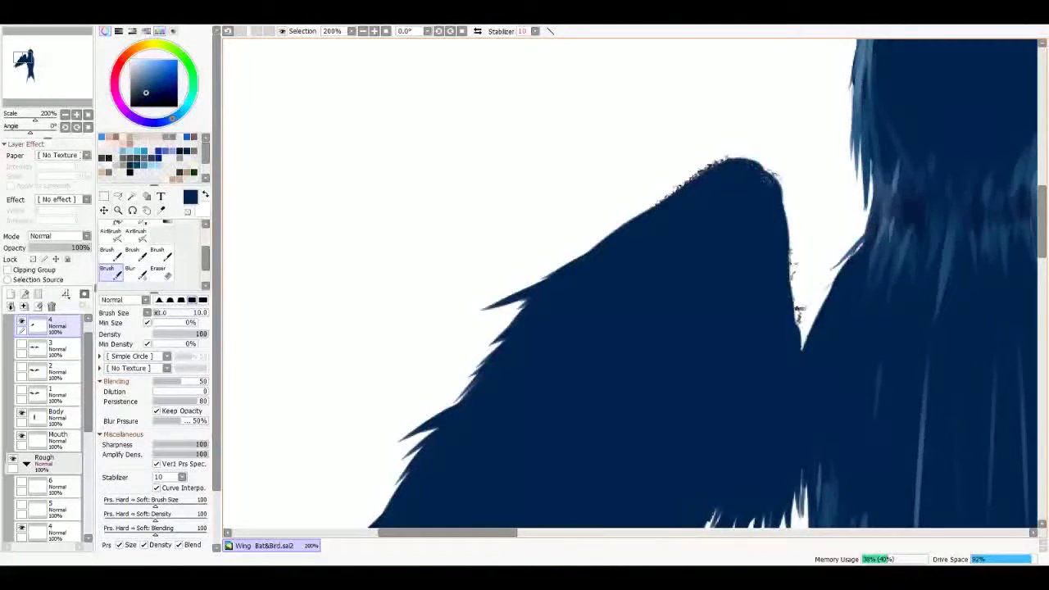
Step: Paint fine feather tufts around the top of the left wing with the brush size at 3.5
mouse_move(770, 185)
left_mouse_down()
mouse_move(760, 156)
mouse_move(731, 146)
mouse_move(697, 159)
left_mouse_up()
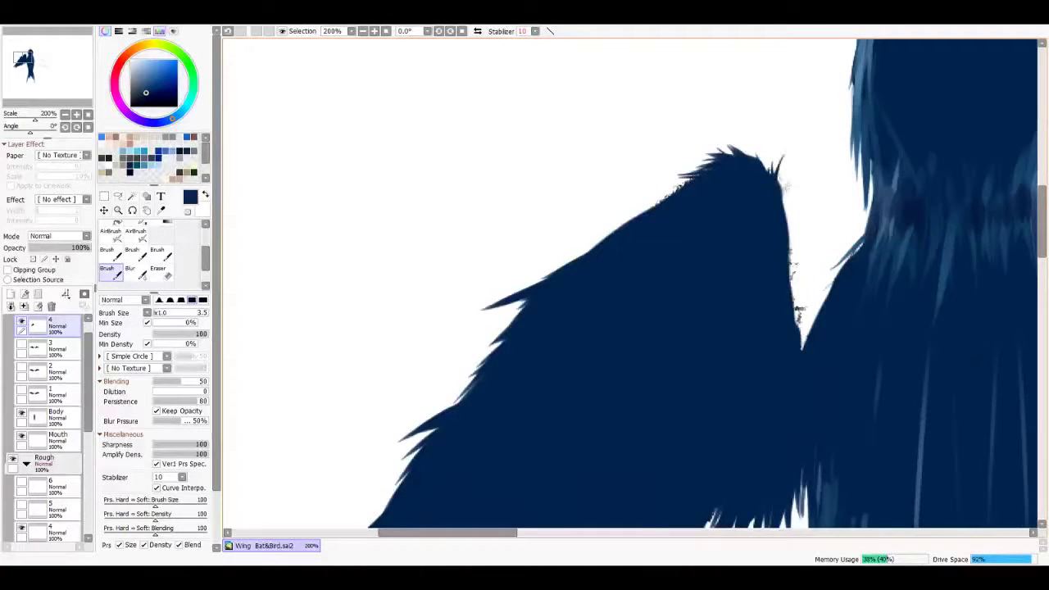
left_click_drag(770, 170, 764, 141)
left_click_drag(759, 164, 749, 132)
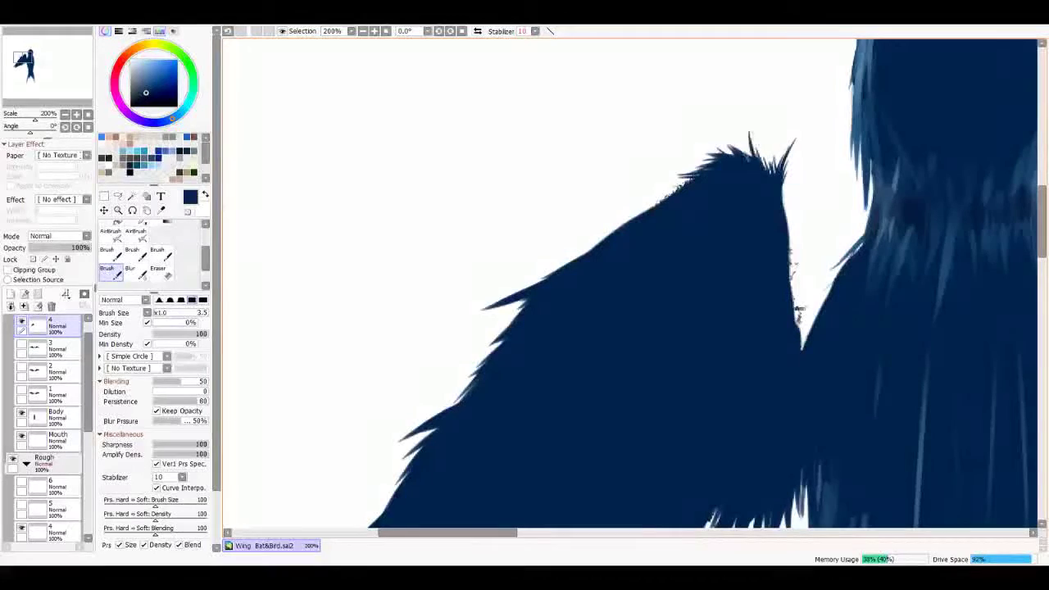
left_click_drag(685, 187, 651, 201)
left_click_drag(680, 193, 644, 210)
Step: Add fine feather tufts on both sides of the notch between the left wing and the body
mouse_move(803, 328)
left_mouse_down()
mouse_move(743, 293)
mouse_move(747, 266)
mouse_move(730, 245)
left_mouse_up()
mouse_move(749, 261)
left_mouse_down()
mouse_move(726, 239)
mouse_move(726, 201)
left_mouse_up()
left_click_drag(744, 234, 731, 213)
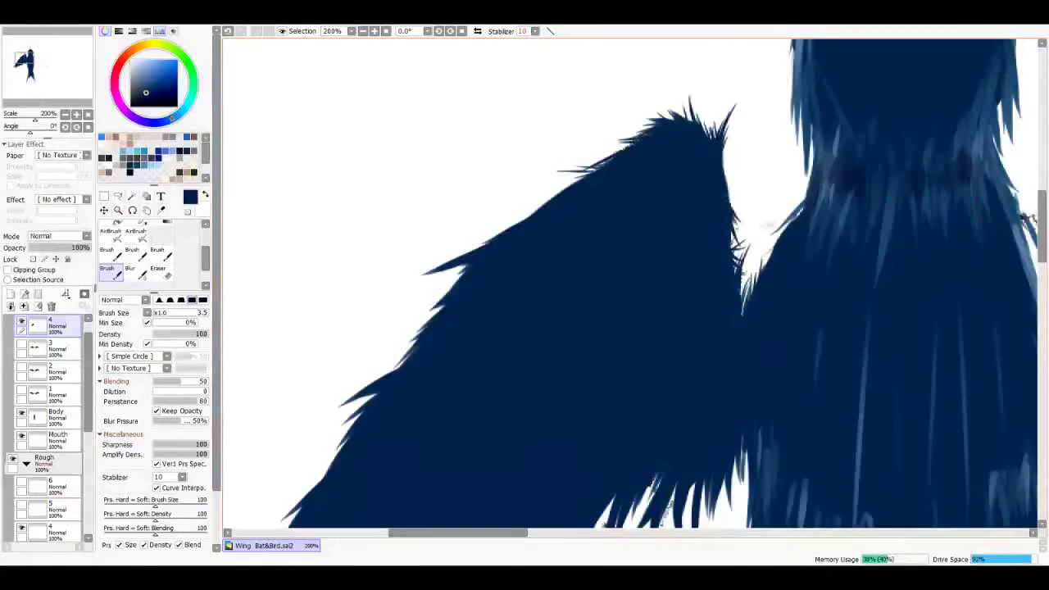
left_click_drag(768, 273, 781, 236)
left_click_drag(772, 273, 762, 246)
left_click_drag(809, 213, 801, 202)
left_click_drag(793, 223, 787, 195)
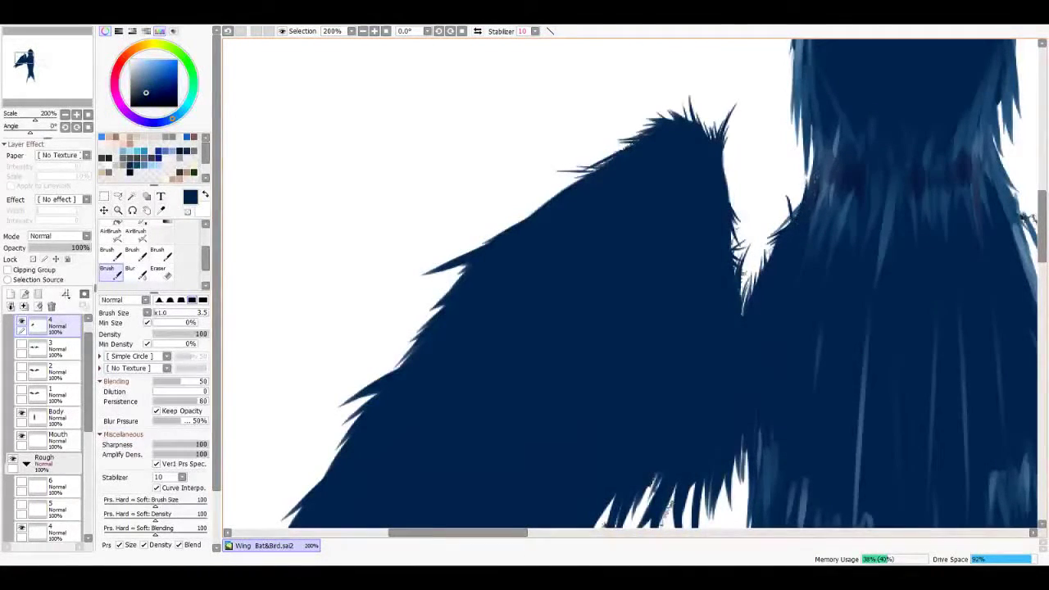
Step: Fill in thin feather strands between the larger feathers on the left wing's lower edge
left_click_drag(574, 368, 615, 229)
mouse_move(696, 295)
left_mouse_down()
mouse_move(675, 344)
mouse_move(631, 376)
mouse_move(592, 435)
mouse_move(566, 387)
mouse_move(544, 444)
left_mouse_up()
left_click_drag(544, 409, 527, 435)
left_click_drag(557, 382, 526, 447)
left_click_drag(541, 397, 516, 451)
left_click_drag(442, 421, 431, 464)
left_click_drag(418, 447, 395, 477)
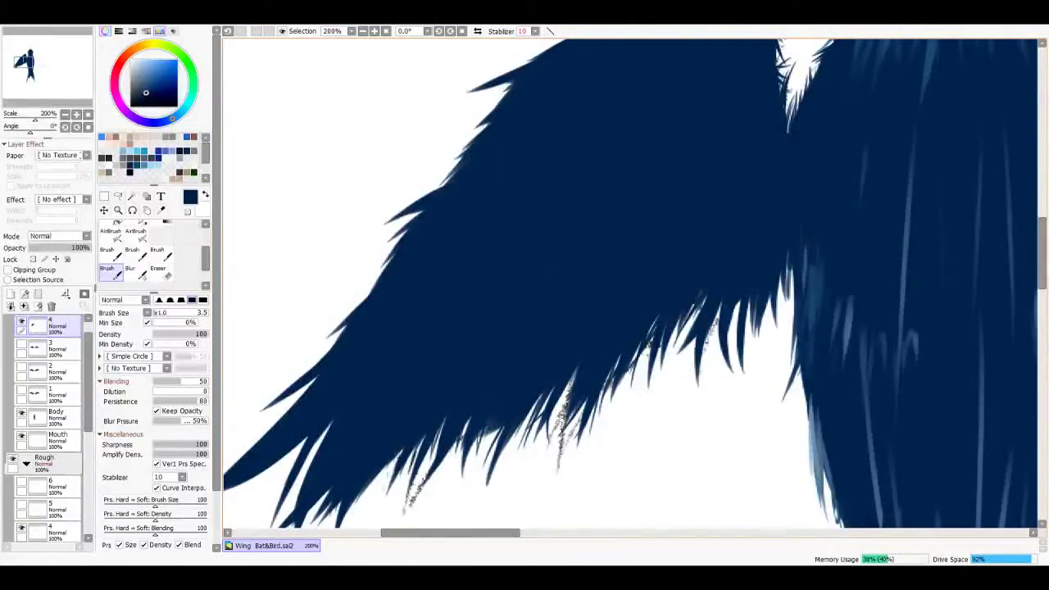
Step: Extend the left wing tip to a long point and add thin feathers around it
left_click_drag(492, 410, 561, 336)
left_click_drag(467, 380, 453, 396)
left_click_drag(444, 396, 426, 437)
left_click_drag(400, 349, 365, 411)
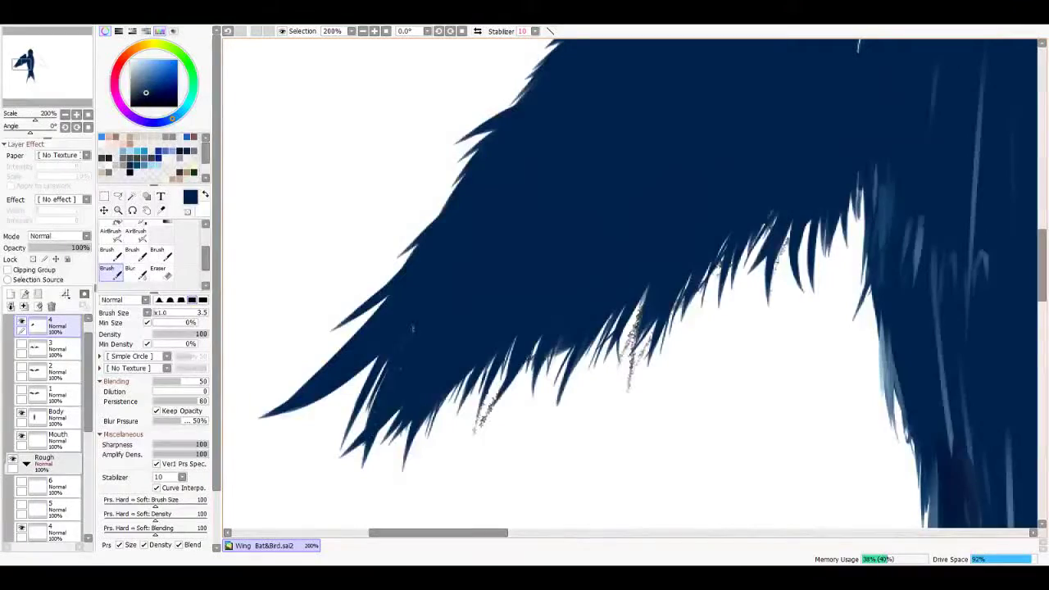
left_click_drag(412, 328, 314, 410)
left_click_drag(672, 320, 655, 356)
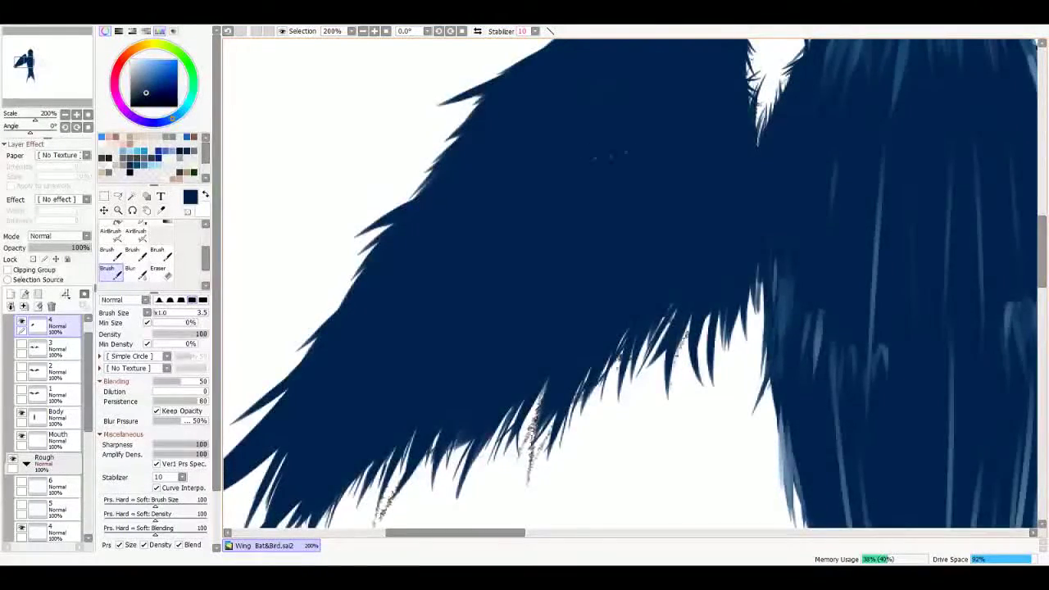
Step: Shade the left wing's central fold and its joint with the body in near-black navy using brush size 9
left_click_drag(665, 93, 599, 216)
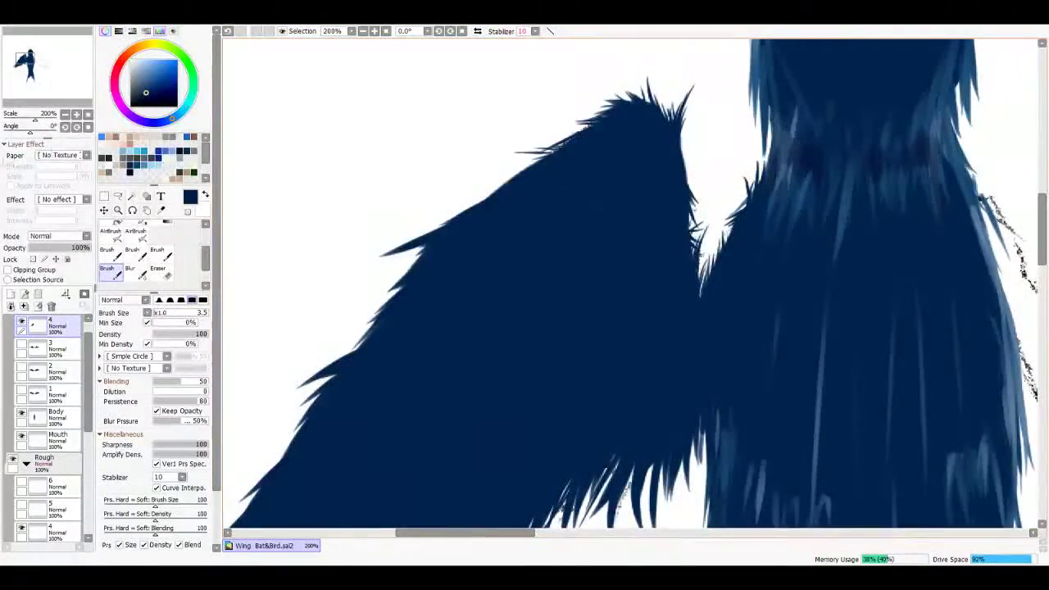
left_click(161, 315)
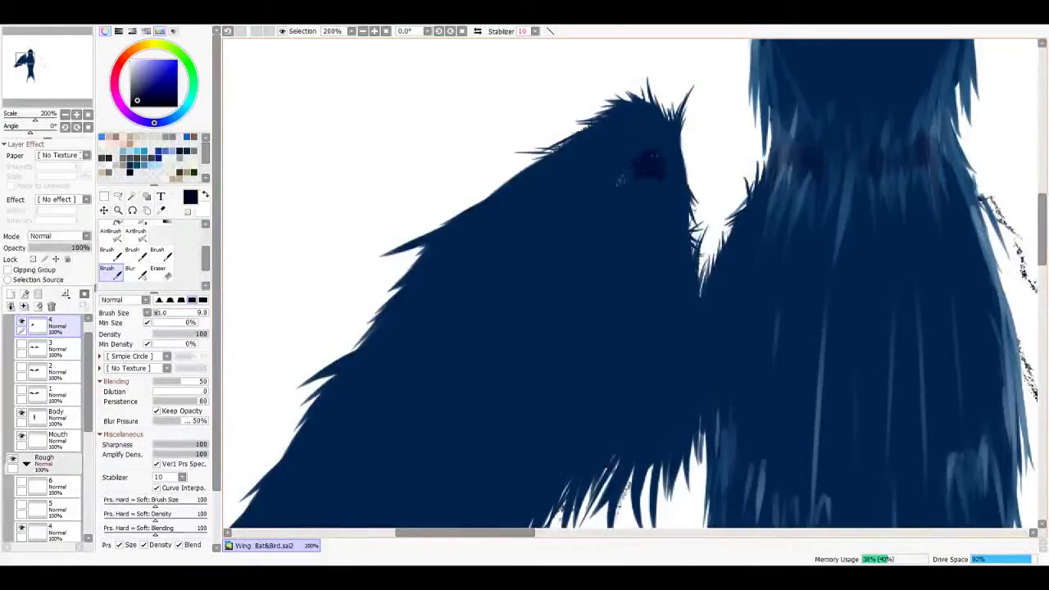
mouse_move(627, 172)
left_mouse_down()
mouse_move(502, 311)
mouse_move(645, 133)
left_mouse_up()
left_click_drag(480, 339, 554, 257)
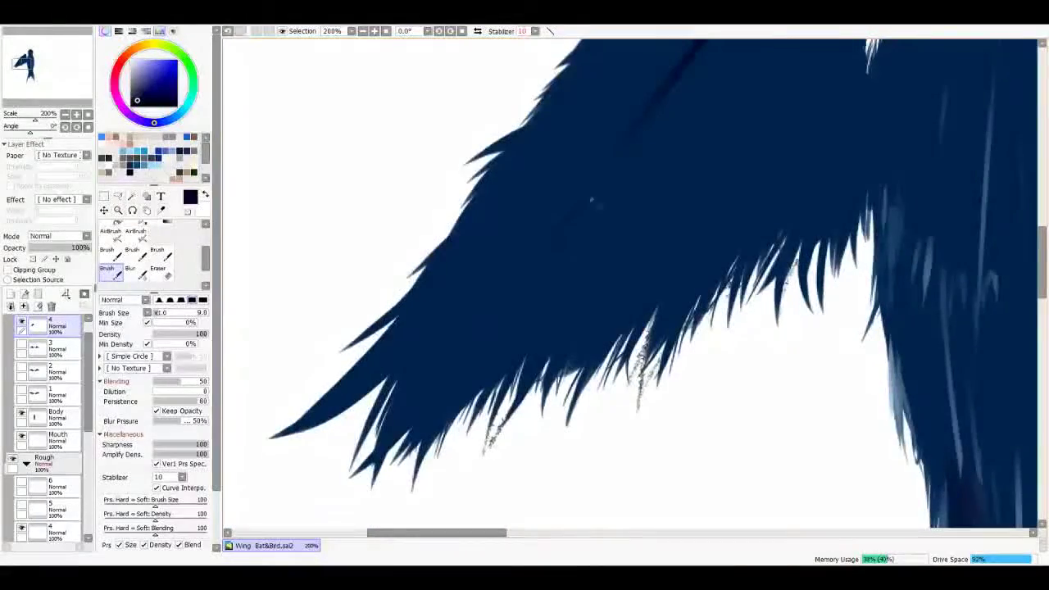
left_click_drag(588, 188, 430, 352)
left_click_drag(573, 286, 525, 344)
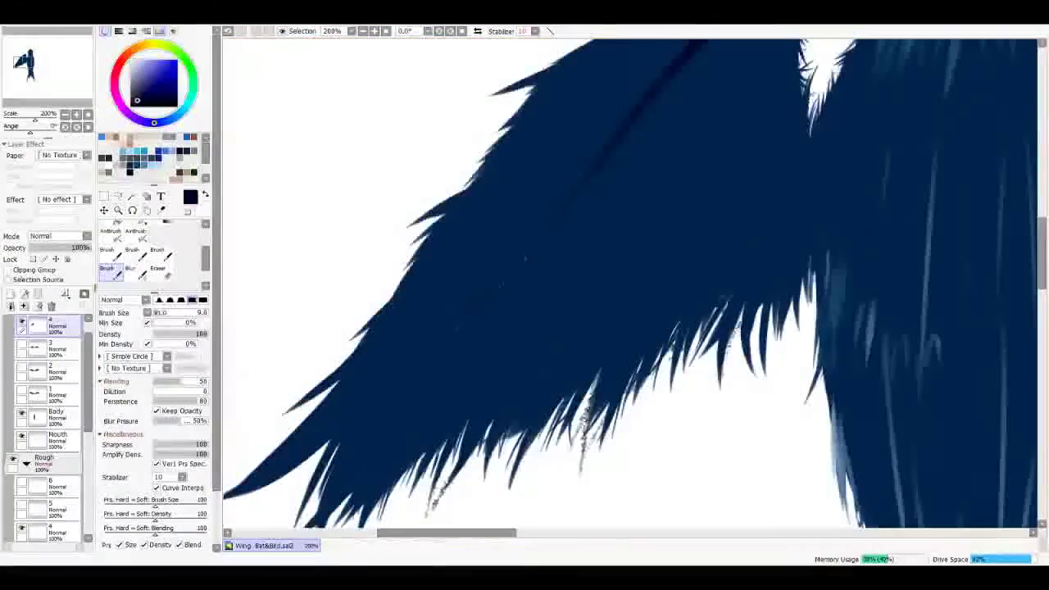
left_click_drag(478, 294, 355, 375)
mouse_move(606, 146)
left_mouse_down()
mouse_move(554, 207)
mouse_move(578, 190)
mouse_move(588, 214)
left_mouse_up()
left_click_drag(637, 131, 621, 180)
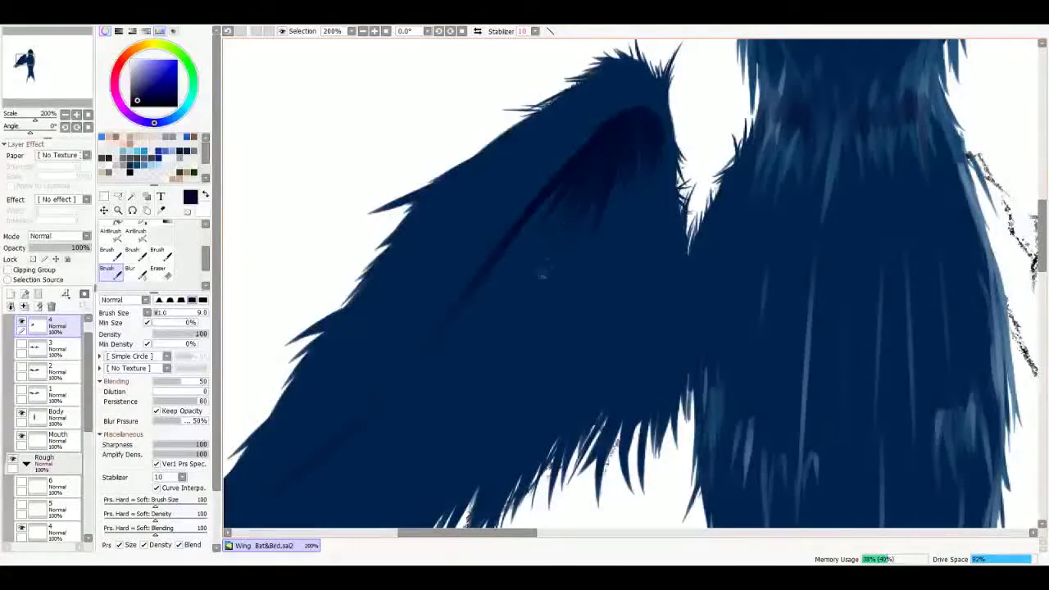
left_click_drag(616, 146, 677, 293)
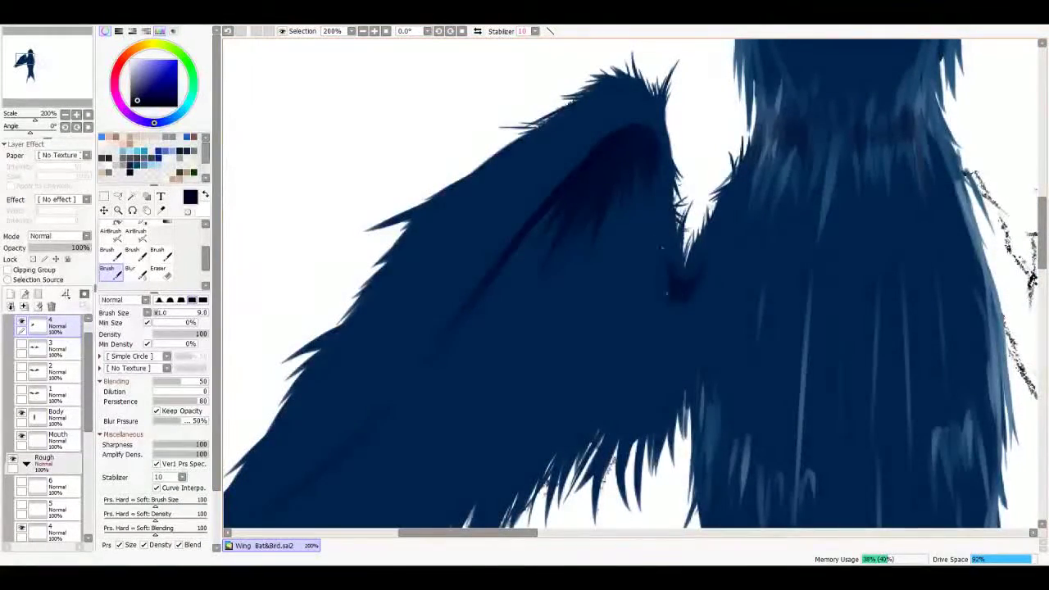
Step: Refine the dark shading at the wing joint and central fold with thin feather strokes at brush size 1
left_click(157, 317)
mouse_move(639, 302)
left_mouse_down()
mouse_move(581, 352)
mouse_move(580, 335)
left_mouse_up()
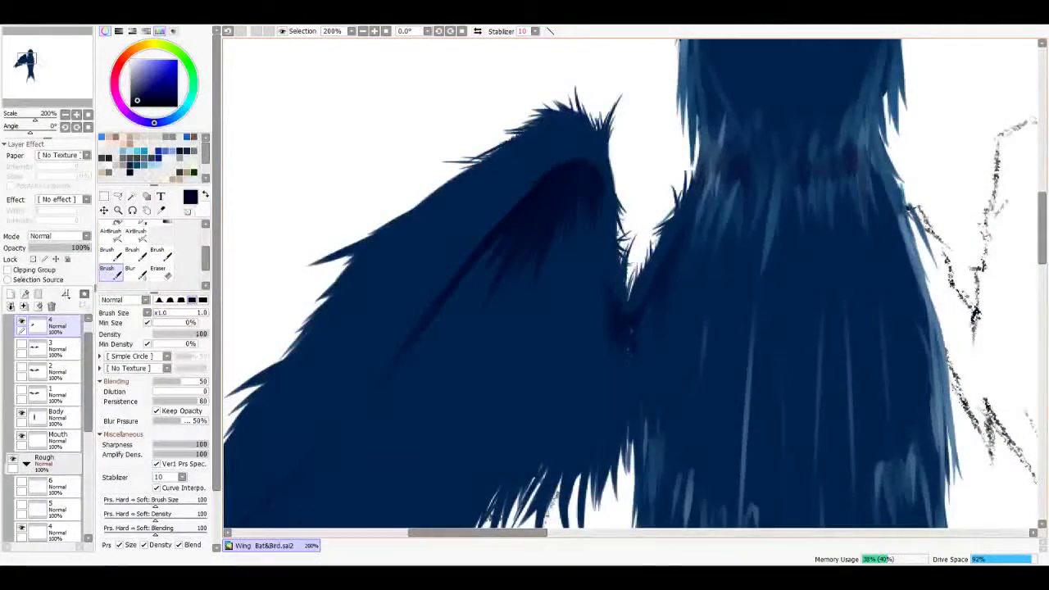
left_click_drag(630, 328, 620, 341)
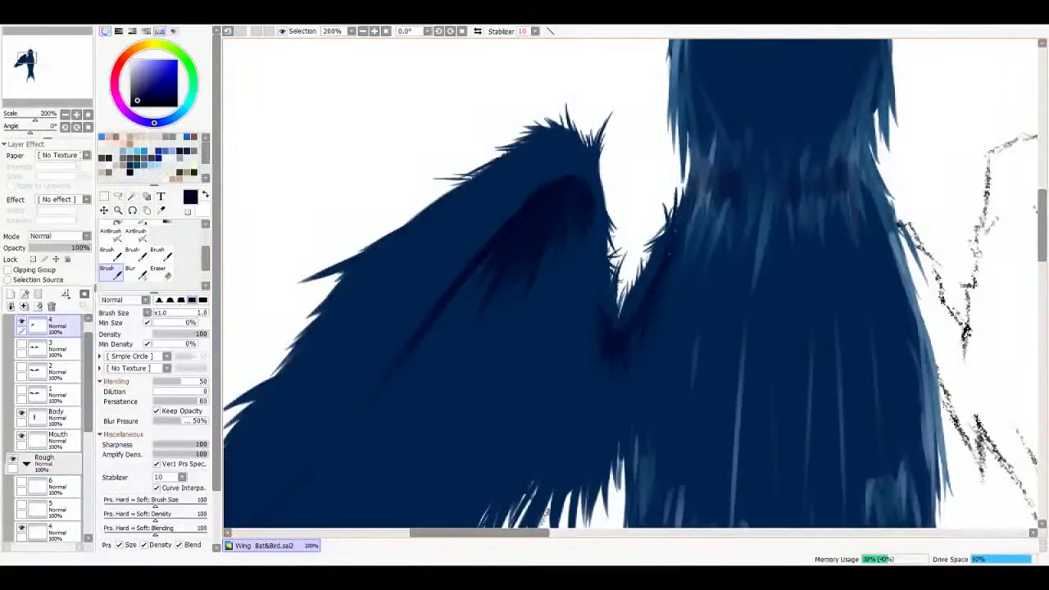
scroll(631, 283, "down", 6)
scroll(631, 283, "up", 5)
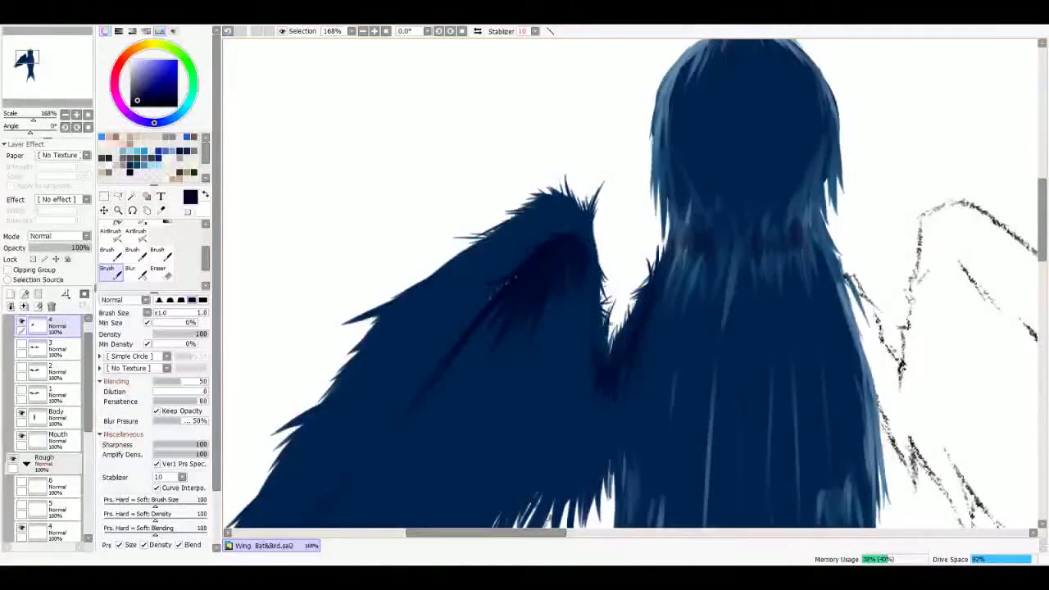
left_click_drag(482, 312, 563, 225)
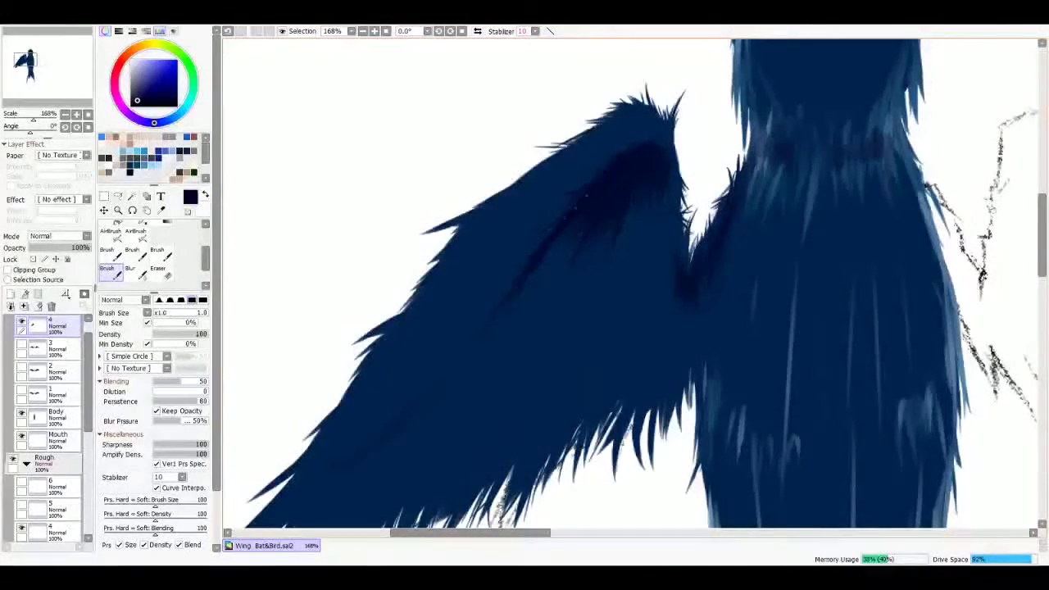
left_click_drag(560, 229, 518, 275)
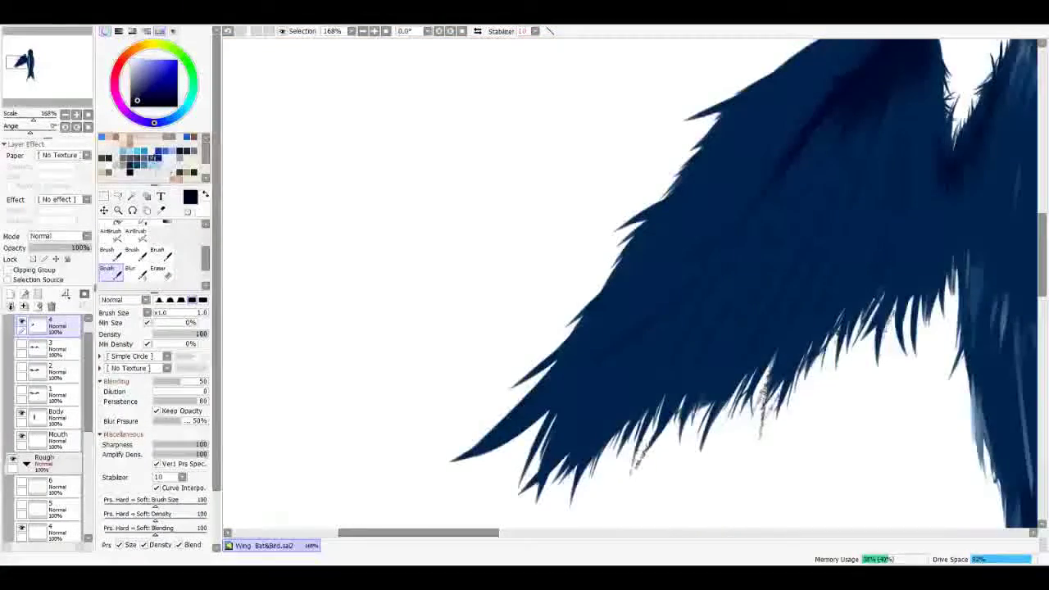
Step: Paint thin light blue highlights on the feathers at the top of the left wing with brush size 2.3
left_click(574, 128, "alt")
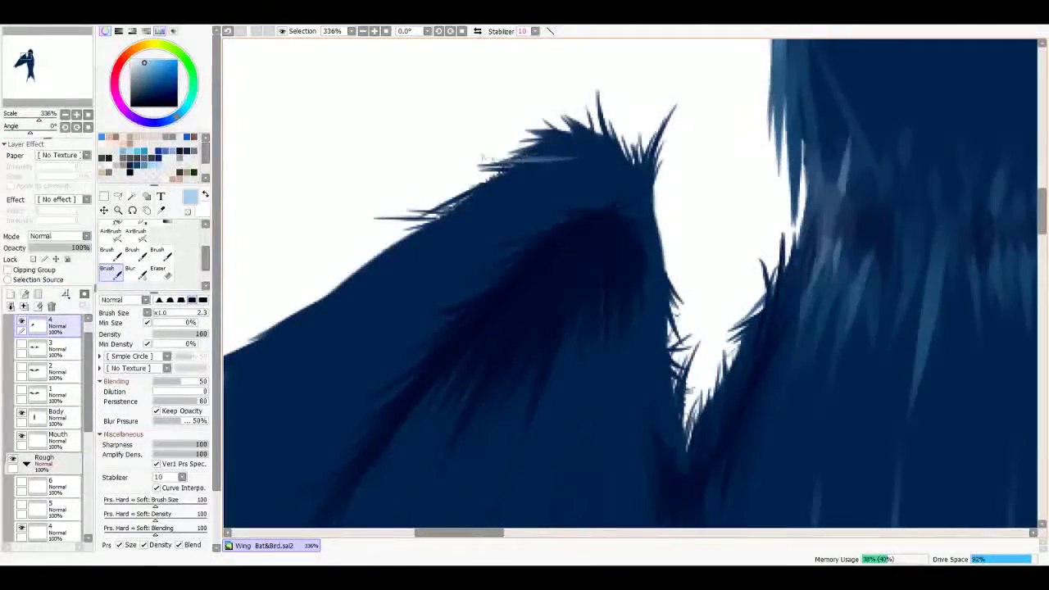
mouse_move(483, 164)
left_mouse_down()
mouse_move(557, 146)
mouse_move(573, 115)
mouse_move(602, 110)
mouse_move(606, 96)
left_mouse_up()
left_click_drag(492, 287, 664, 270)
left_click_drag(573, 168, 700, 141)
left_click_drag(491, 287, 581, 263)
left_click_drag(492, 287, 738, 184)
left_click_drag(672, 203, 766, 160)
Step: Continue the light blue highlights down the upper leading edge and thicken them on the shoulder tufts
scroll(777, 154, "down", 4)
scroll(777, 154, "up", 2)
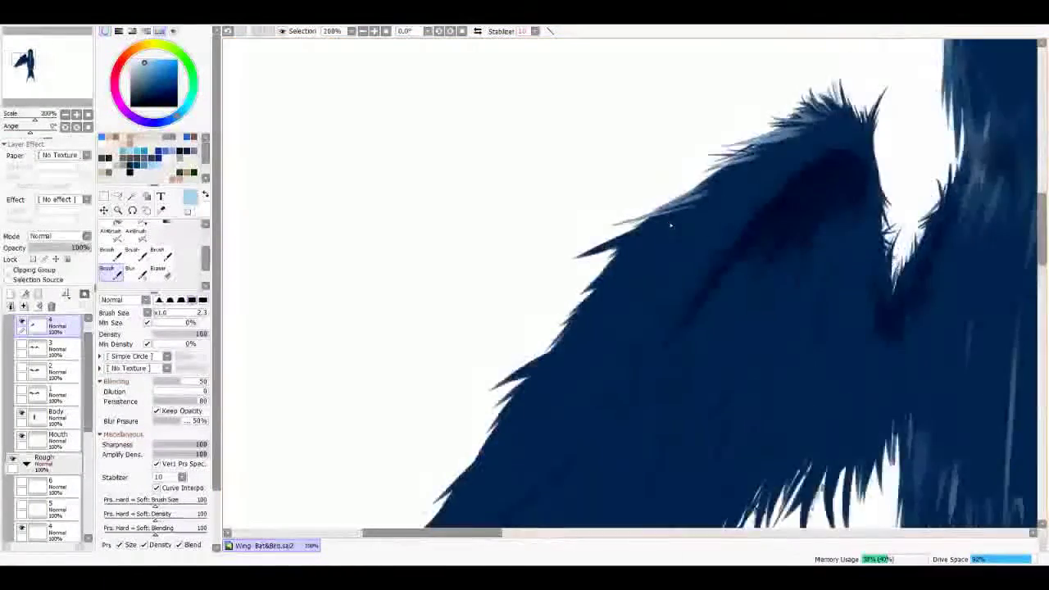
mouse_move(644, 215)
left_mouse_down()
mouse_move(741, 164)
mouse_move(773, 161)
mouse_move(773, 177)
mouse_move(796, 152)
left_mouse_up()
left_click_drag(762, 159, 799, 141)
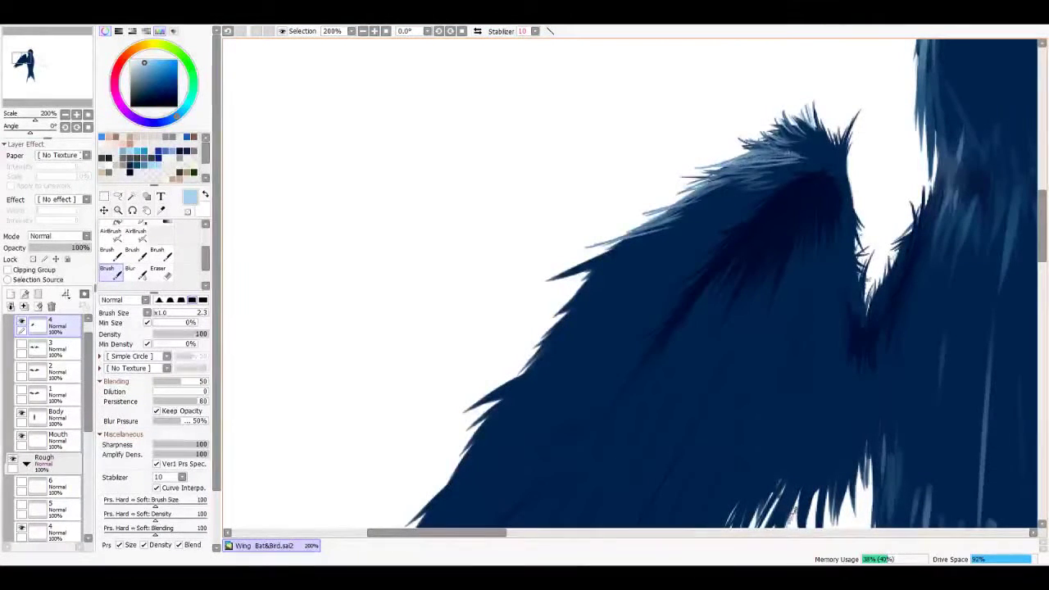
mouse_move(747, 169)
left_mouse_down()
mouse_move(792, 155)
mouse_move(803, 127)
left_mouse_up()
mouse_move(781, 159)
left_mouse_down()
mouse_move(807, 145)
mouse_move(794, 119)
mouse_move(816, 113)
mouse_move(788, 100)
left_mouse_up()
left_click_drag(811, 144, 823, 99)
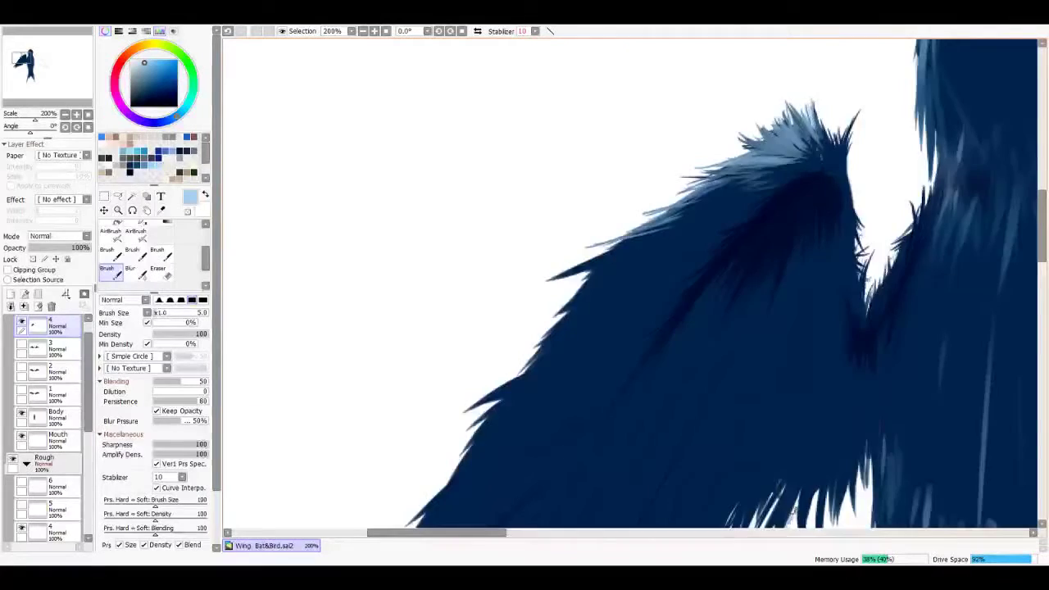
Step: Paint light blue feather highlights along the upper half of the left wing's leading edge with brush size 5
scroll(631, 286, "left", 3)
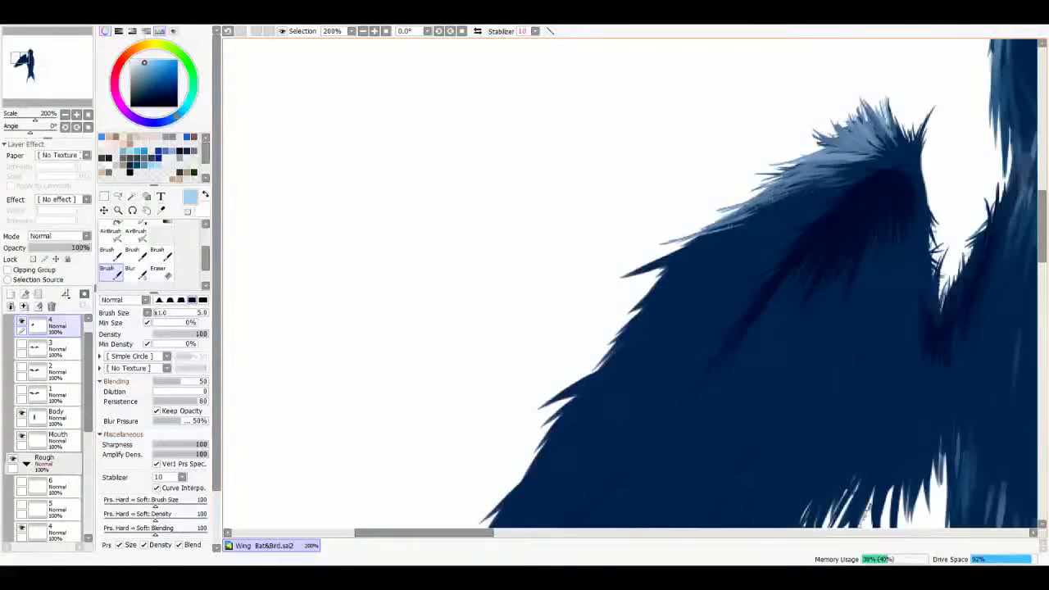
left_click_drag(711, 231, 788, 185)
left_click_drag(734, 225, 695, 230)
left_click_drag(777, 204, 727, 235)
left_click_drag(831, 176, 772, 202)
left_click_drag(825, 195, 705, 267)
left_click_drag(777, 226, 693, 269)
left_click_drag(808, 207, 752, 236)
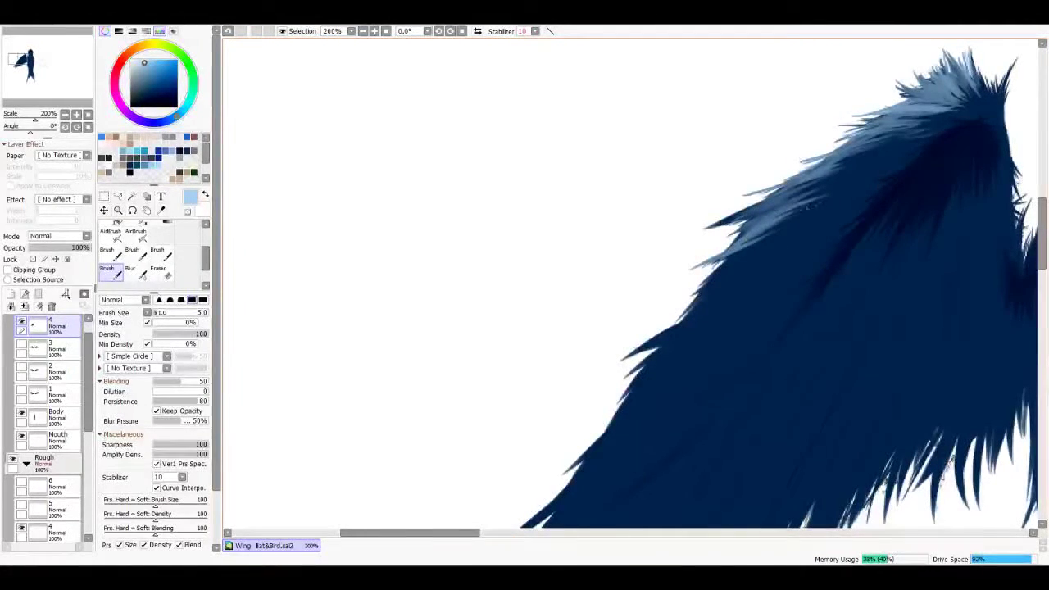
Step: Touch up the upper wing highlights and extend them down the middle of the leading edge
scroll(712, 262, "down", 4)
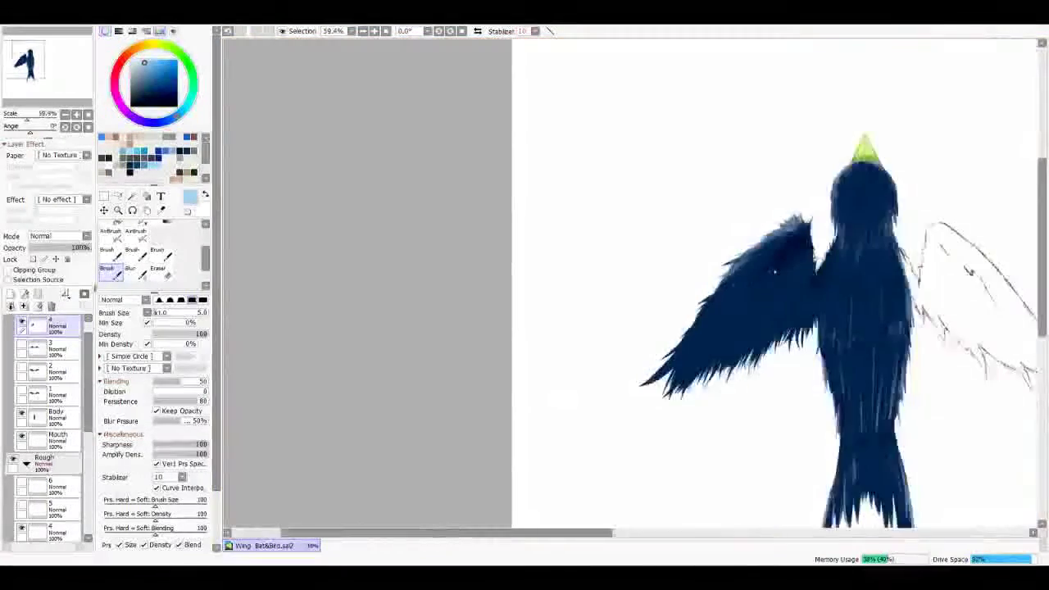
scroll(713, 262, "up", 3)
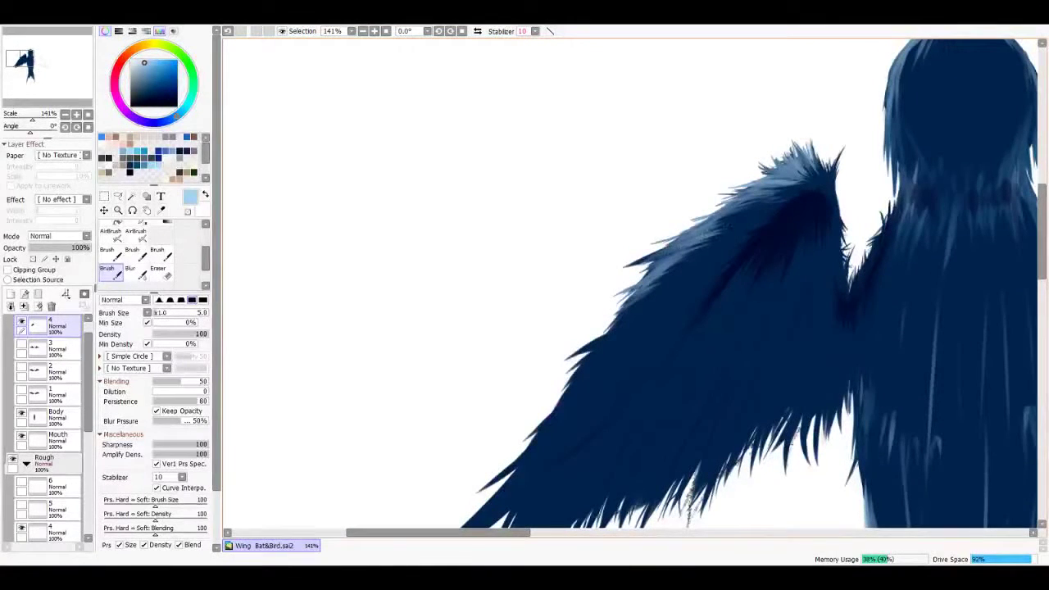
left_click_drag(750, 206, 726, 211)
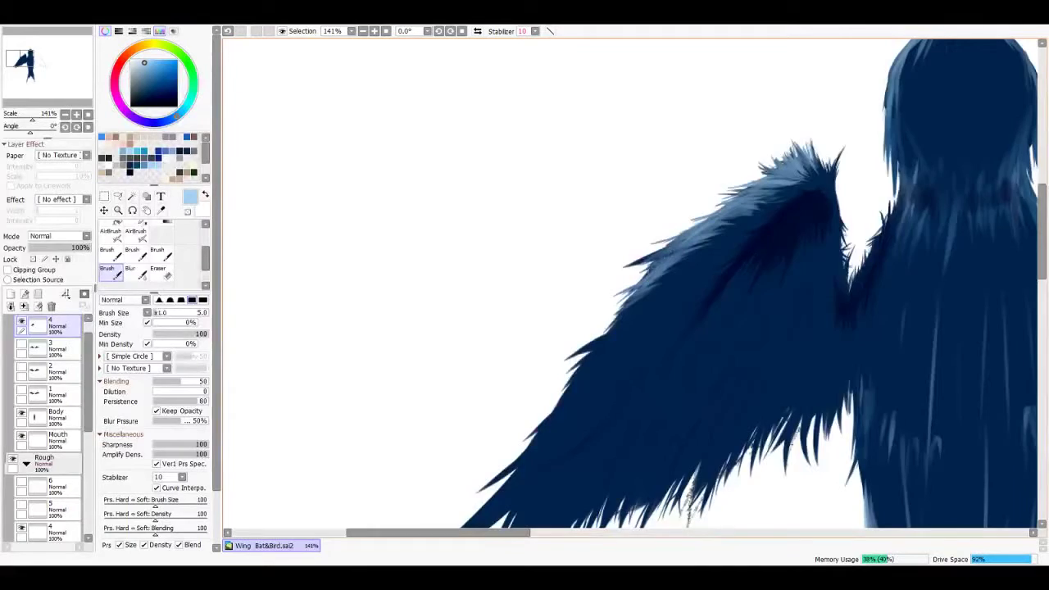
left_click_drag(649, 262, 700, 192)
mouse_move(656, 272)
left_mouse_down()
mouse_move(600, 348)
mouse_move(612, 299)
left_mouse_up()
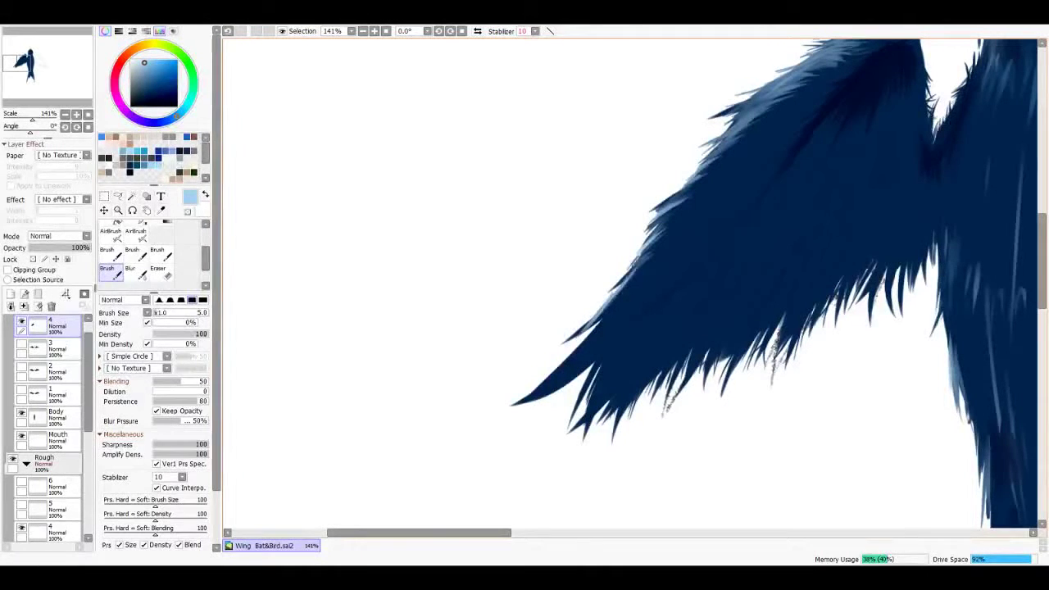
Step: Highlight the lower leading edge and wing tip feathers in light blue, undoing the stray stroke at the tip
mouse_move(621, 295)
left_mouse_down()
mouse_move(529, 395)
mouse_move(566, 359)
left_mouse_up()
mouse_move(636, 273)
left_mouse_down()
mouse_move(602, 328)
mouse_move(526, 406)
left_mouse_up()
mouse_move(573, 375)
left_mouse_down()
mouse_move(511, 408)
mouse_move(595, 360)
left_mouse_up()
key("ctrl+z")
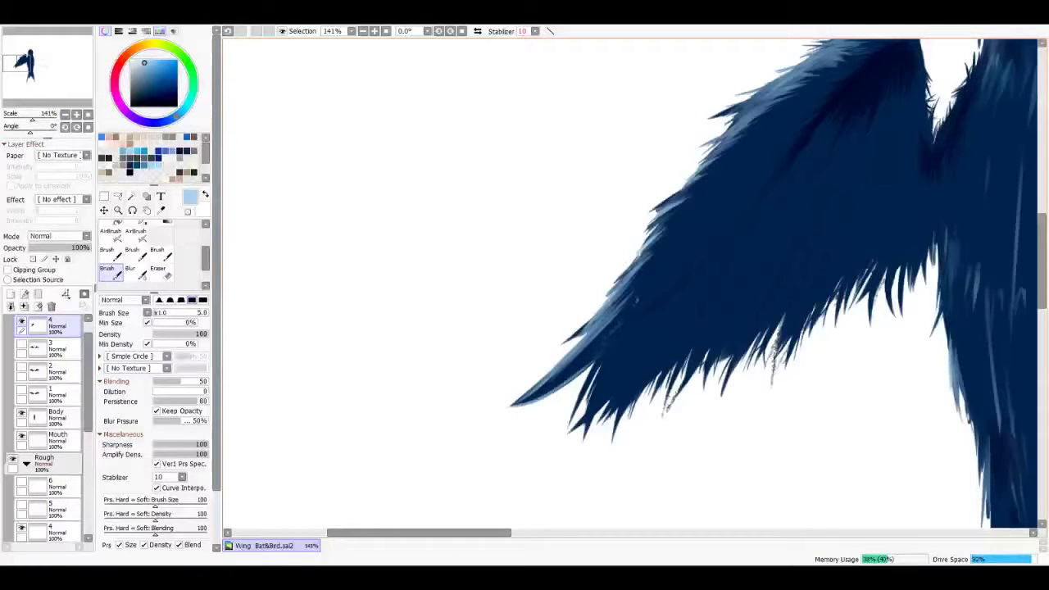
left_click_drag(648, 274, 586, 331)
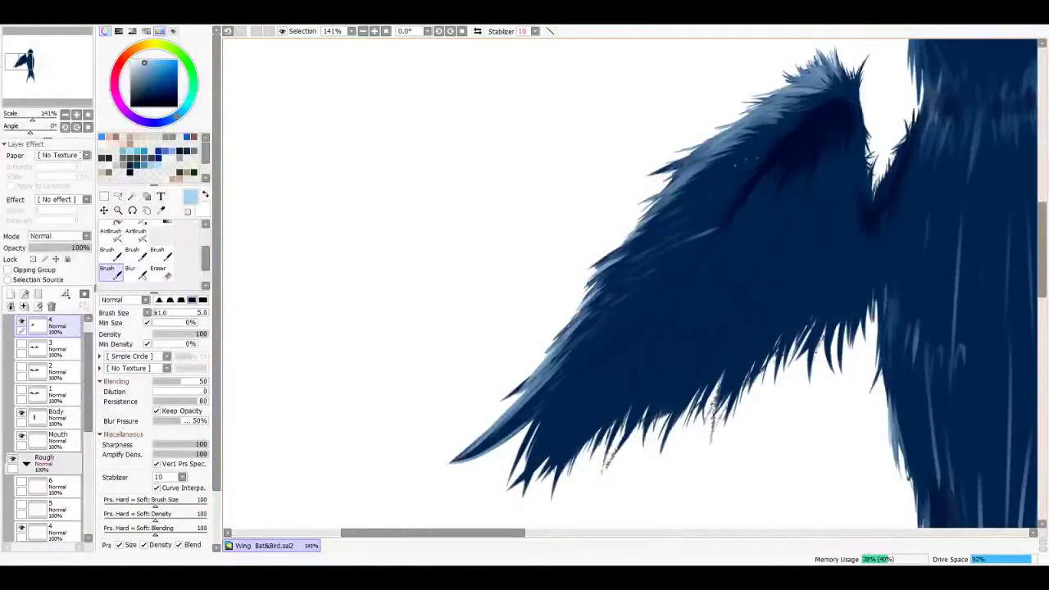
Step: Create a new layer clipped to wing layer 4 and airbrush light blue along the left wing's leading edge at size 300
left_click_drag(529, 398, 448, 431)
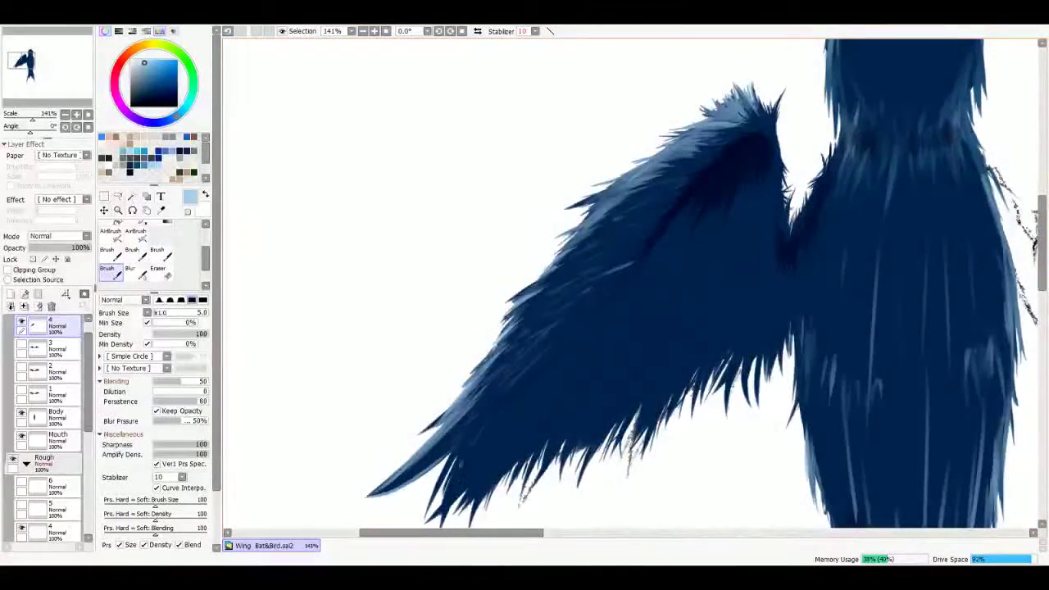
scroll(631, 283, "down", 2)
scroll(630, 283, "up", 1)
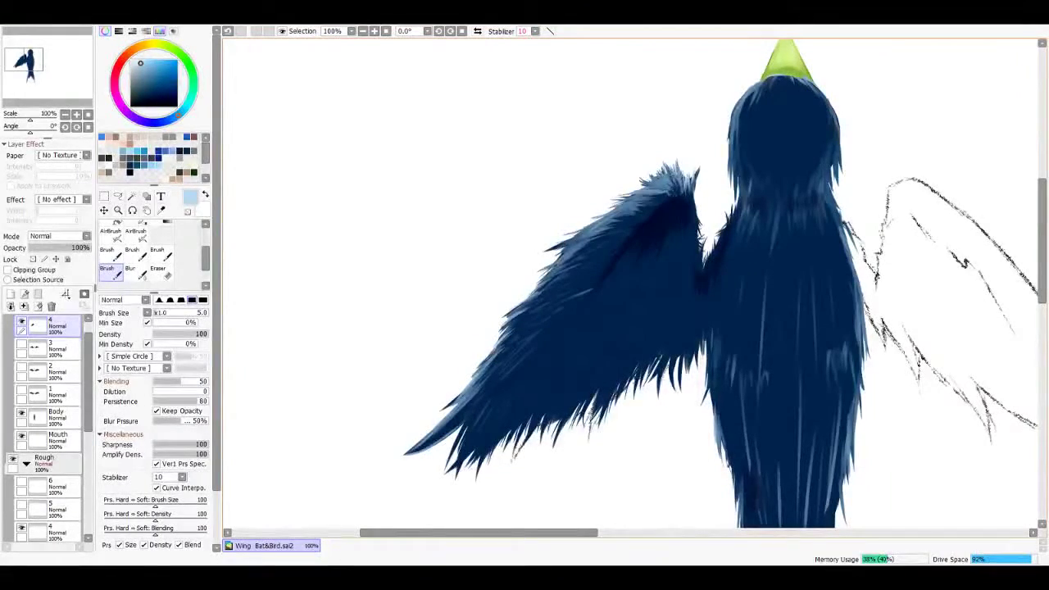
key("minus")
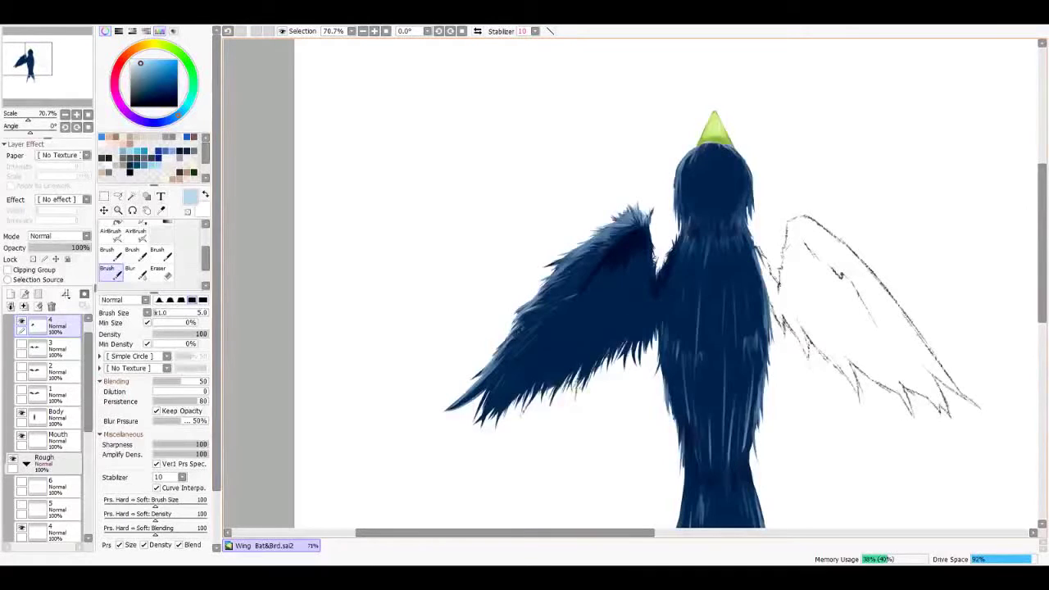
left_click(37, 295)
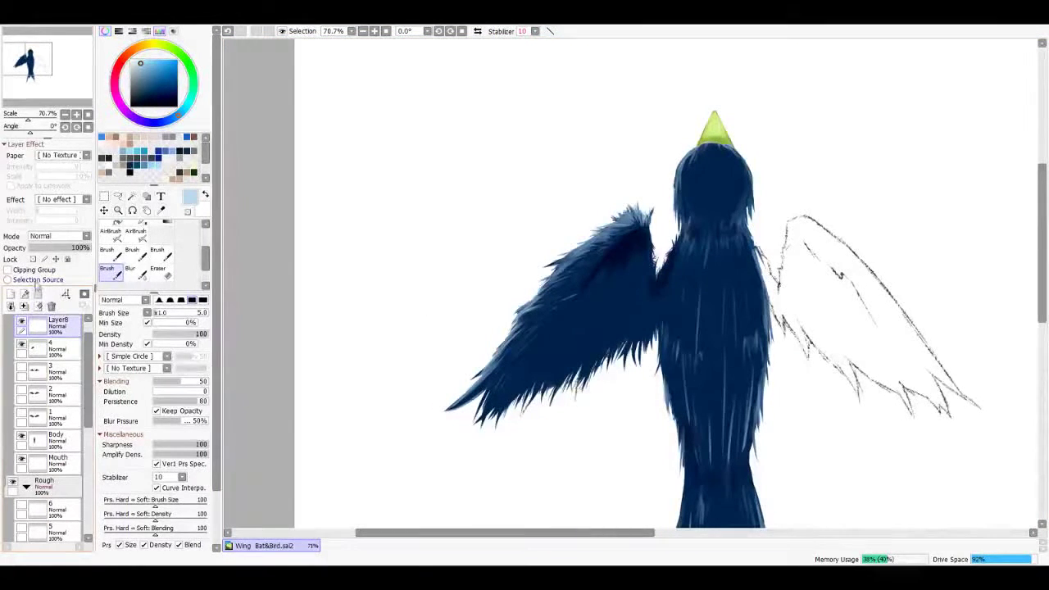
left_click(135, 233)
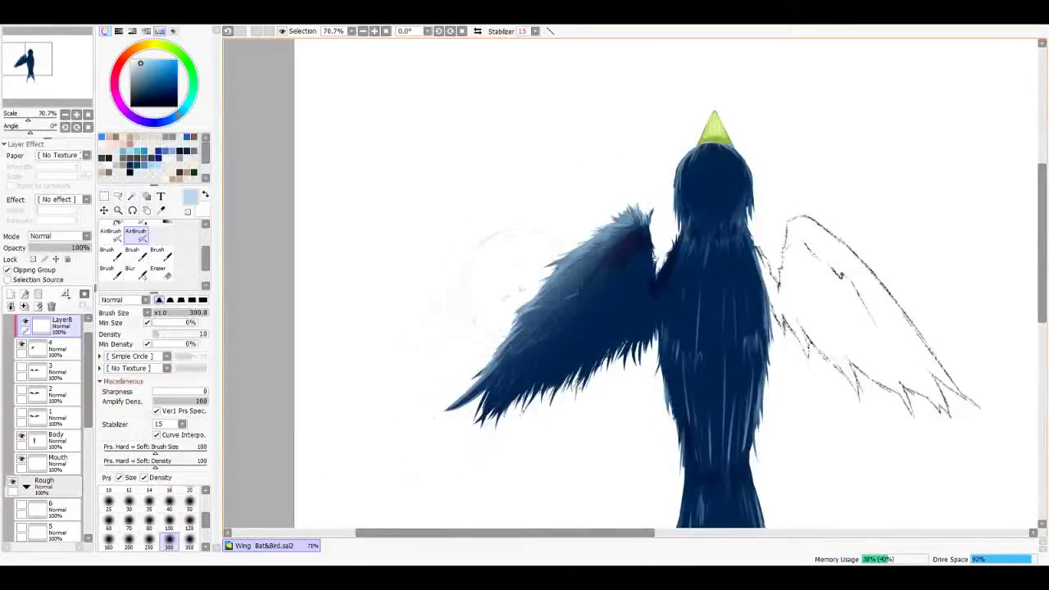
Step: Merge the clipped airbrush layer down into wing layer 4
scroll(475, 381, "down", 2)
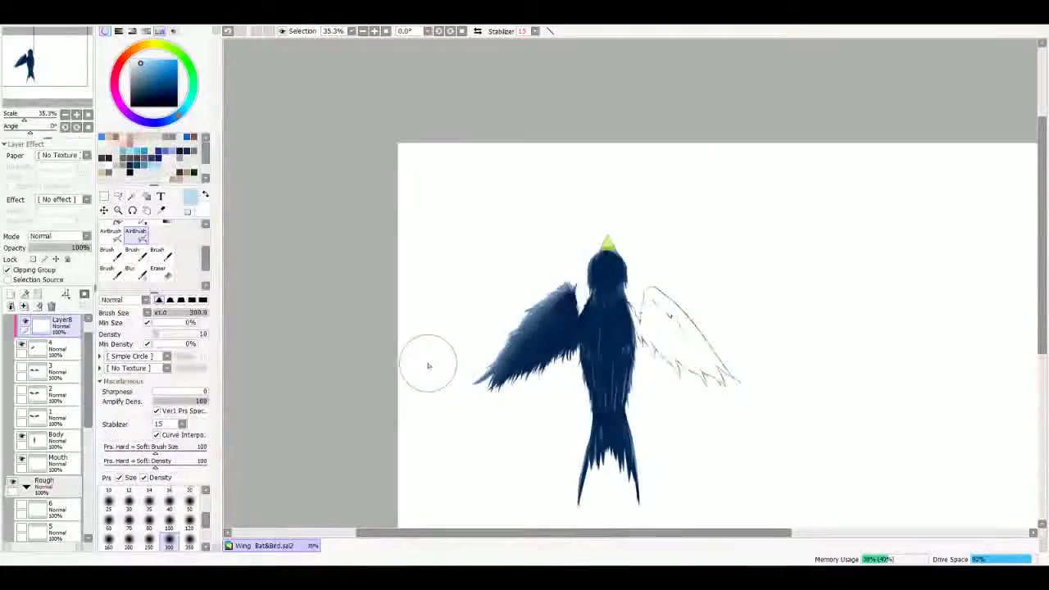
scroll(401, 305, "up", 3)
scroll(426, 305, "down", 3)
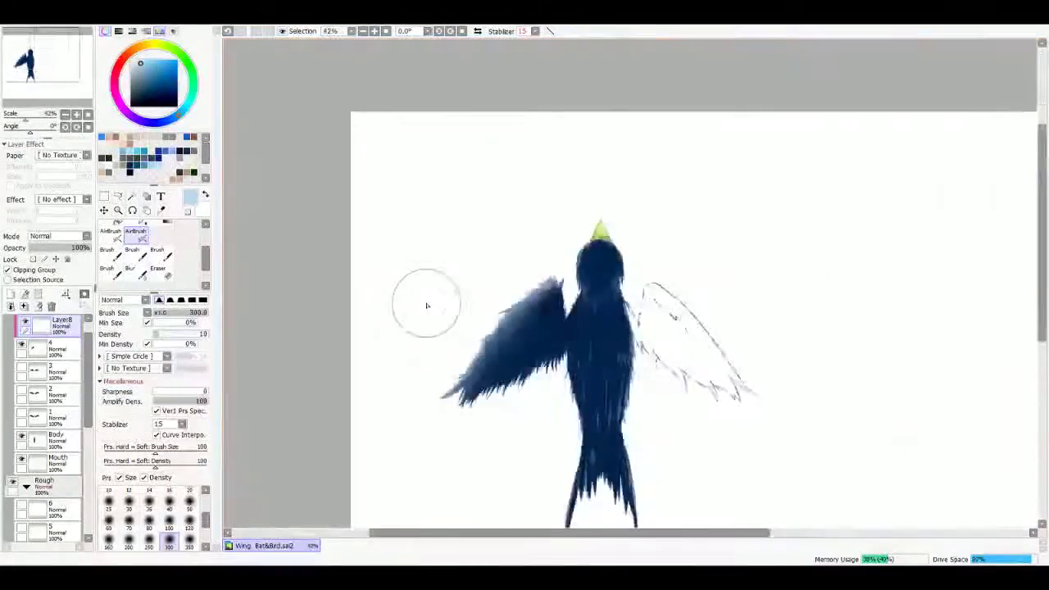
scroll(344, 302, "up", 2)
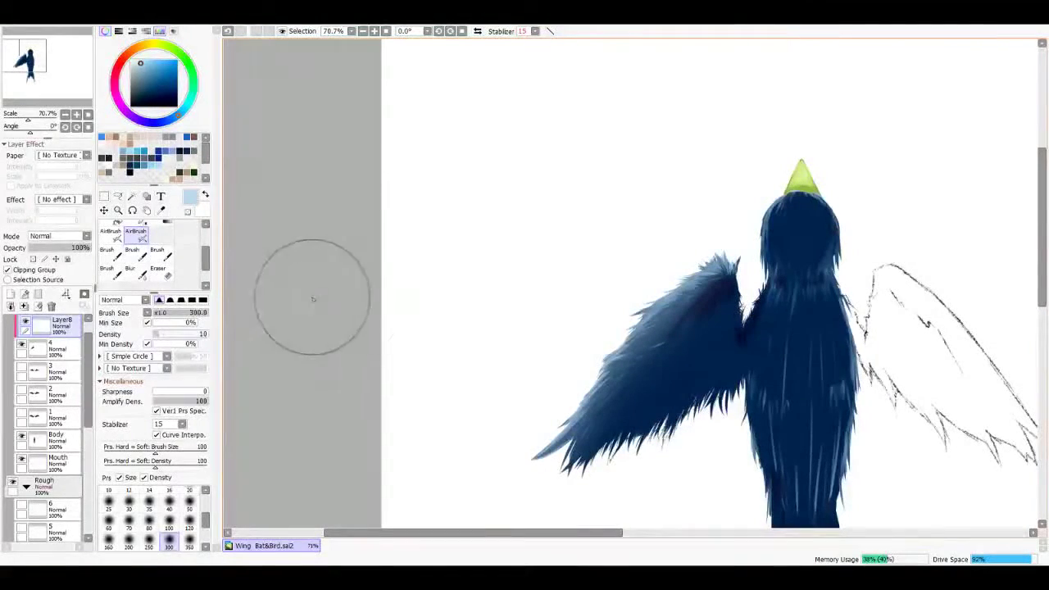
left_click(51, 306)
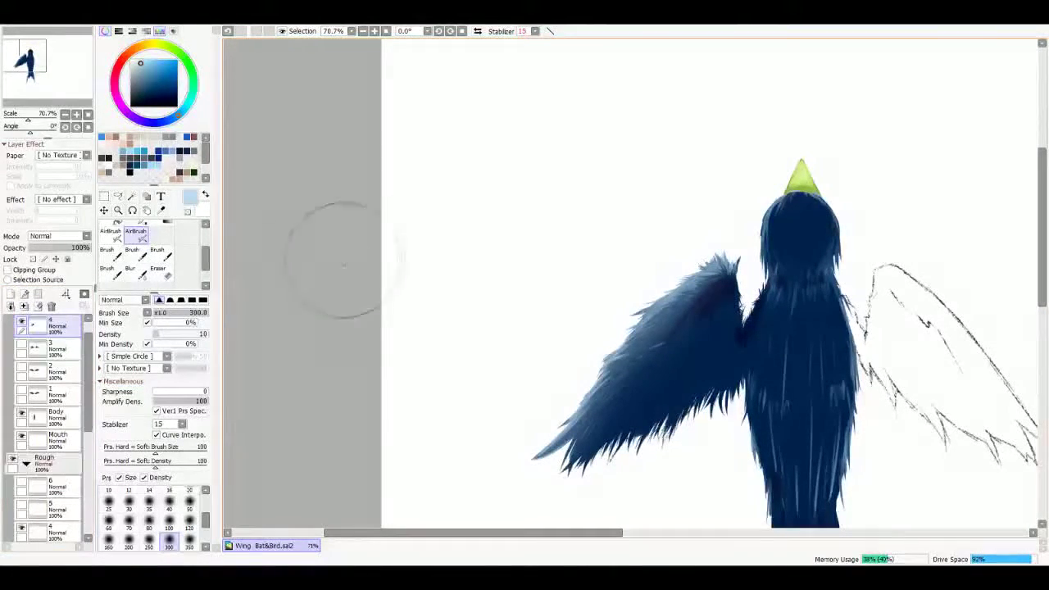
Step: Duplicate the finished wing layer, flip the copy horizontally and position it over the right wing sketch
scroll(572, 265, "down", 3)
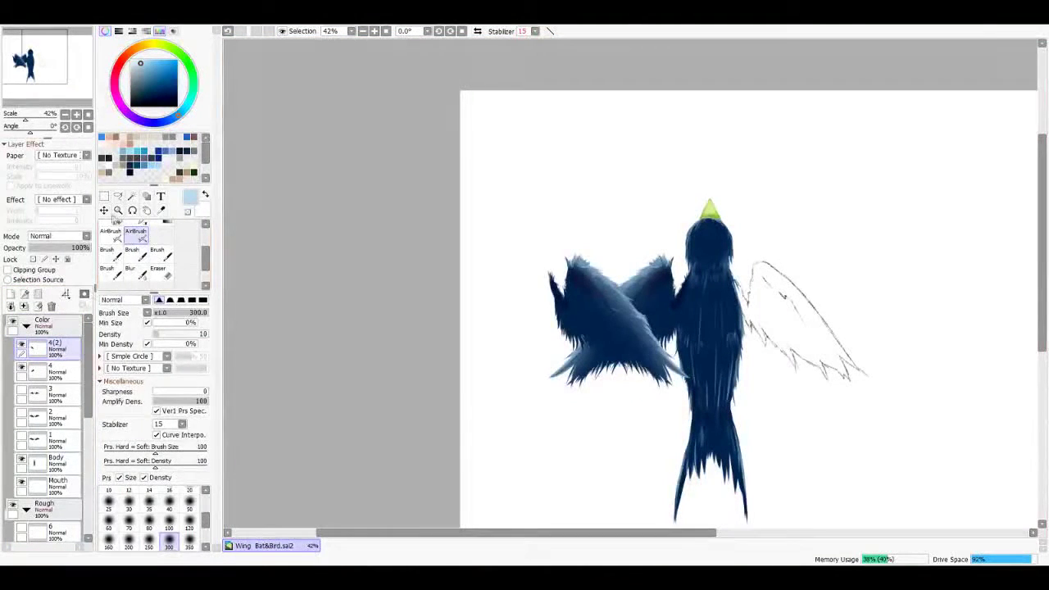
key("ctrl+t")
left_click_drag(754, 309, 768, 328)
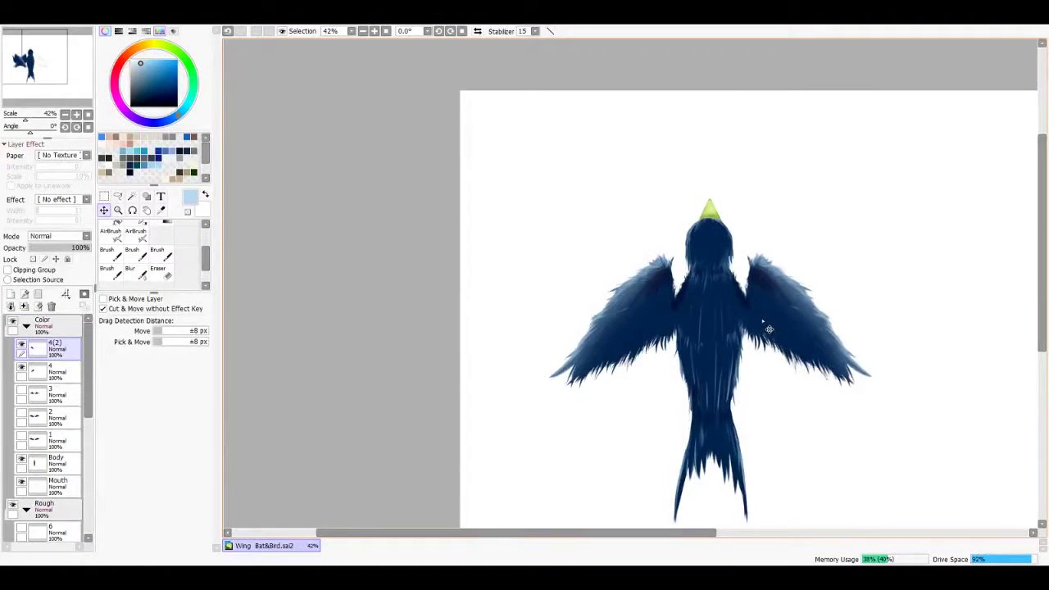
scroll(768, 328, "up", 5)
mouse_move(767, 328)
left_mouse_down()
mouse_move(433, 327)
mouse_move(855, 328)
left_mouse_up()
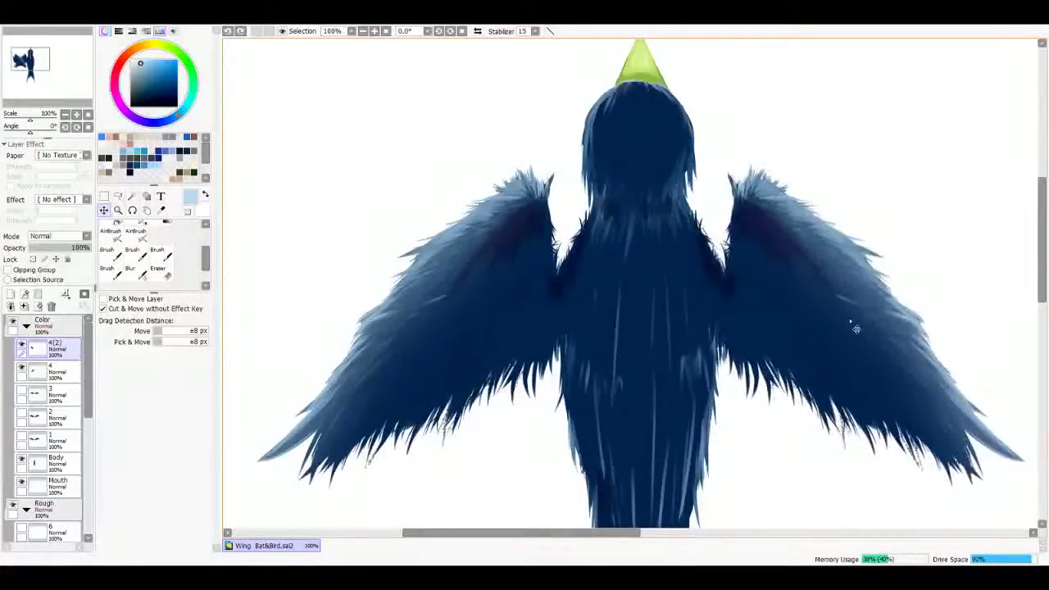
Step: Merge the mirrored wing copy into layer 4 so both wings share one layer
scroll(730, 352, "down", 9)
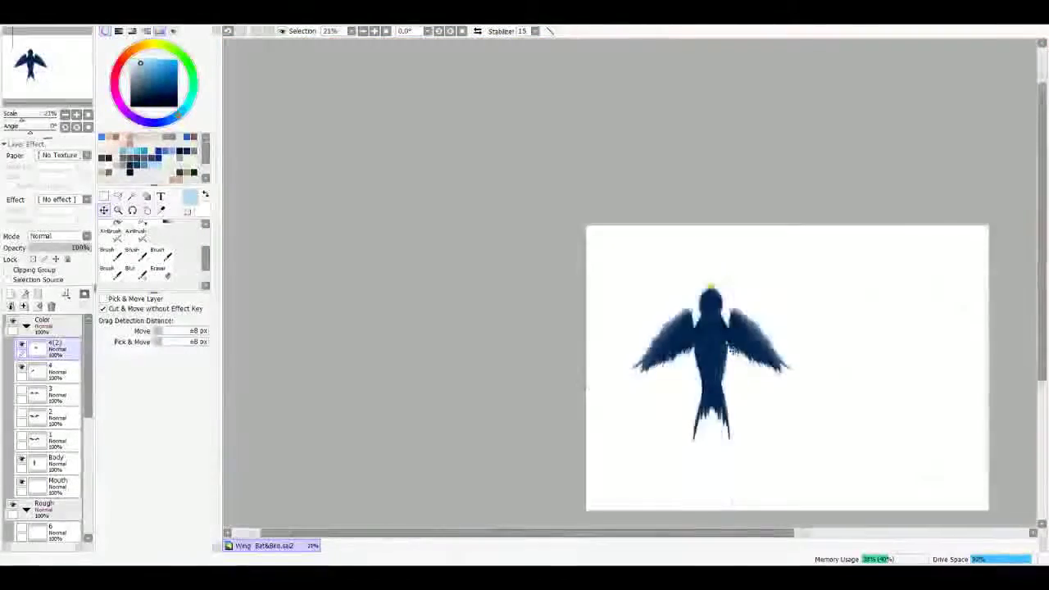
scroll(731, 351, "down", 1)
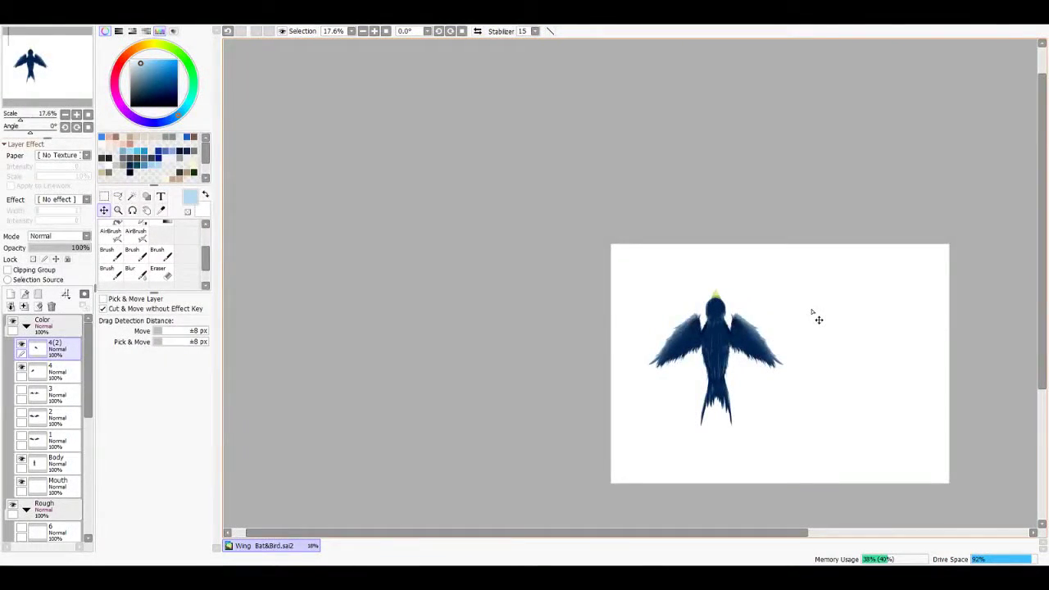
scroll(755, 277, "up", 5)
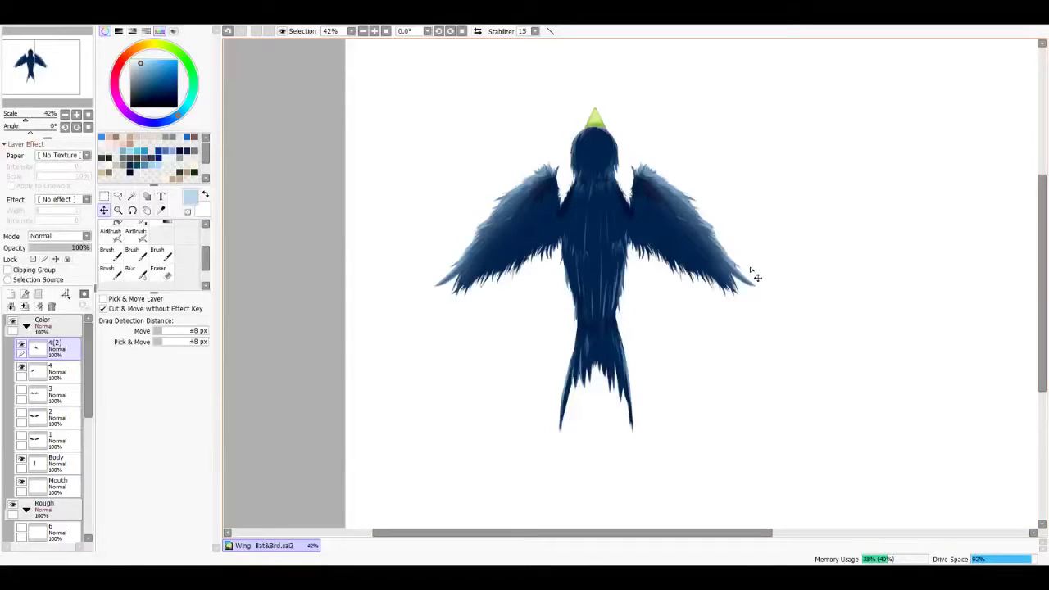
scroll(90, 414, "down", 4)
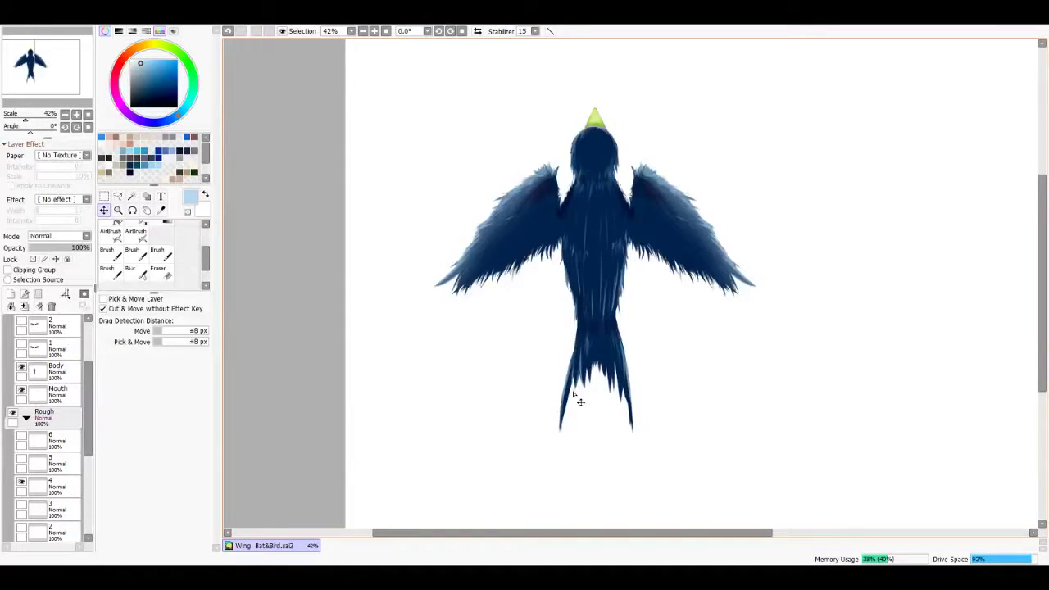
scroll(41, 393, "up", 4)
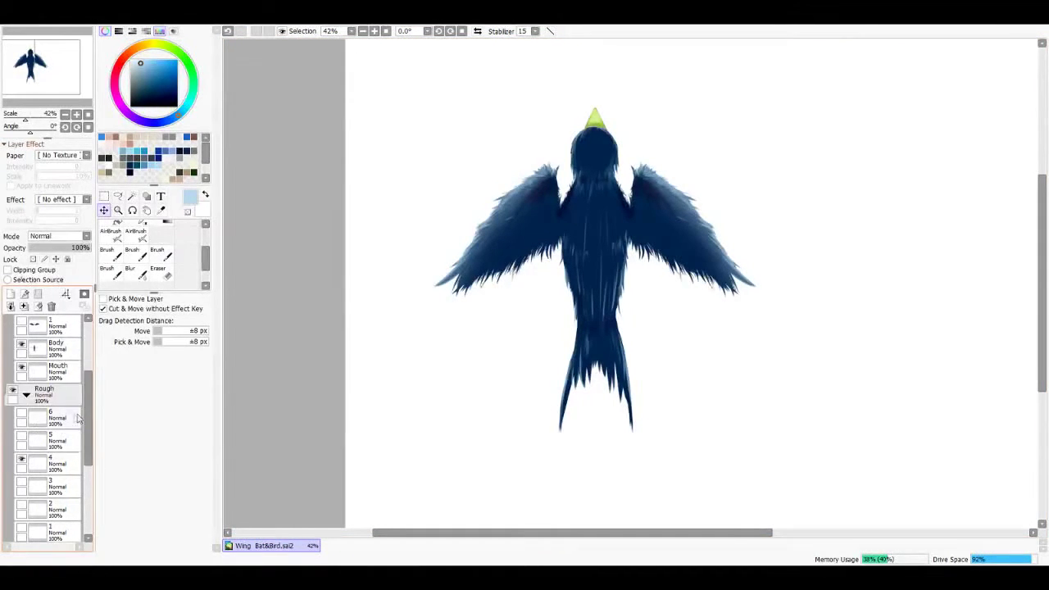
key("ctrl+e")
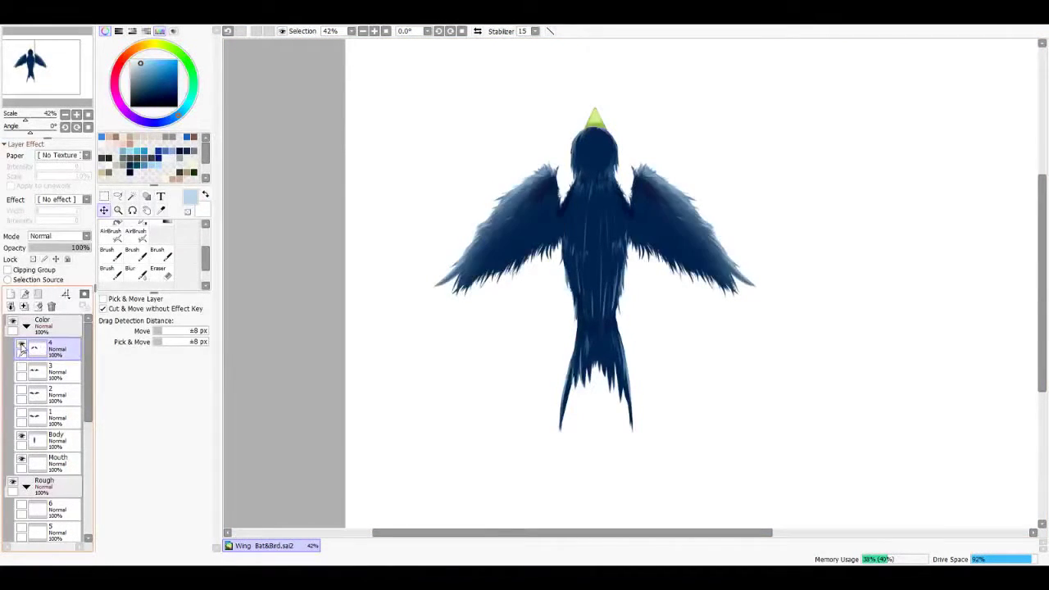
Step: Add a new color layer named 5, hide the painted wings of layer 4, and show rough sketch 5 instead of sketch 4
left_click(11, 293)
left_click(22, 371)
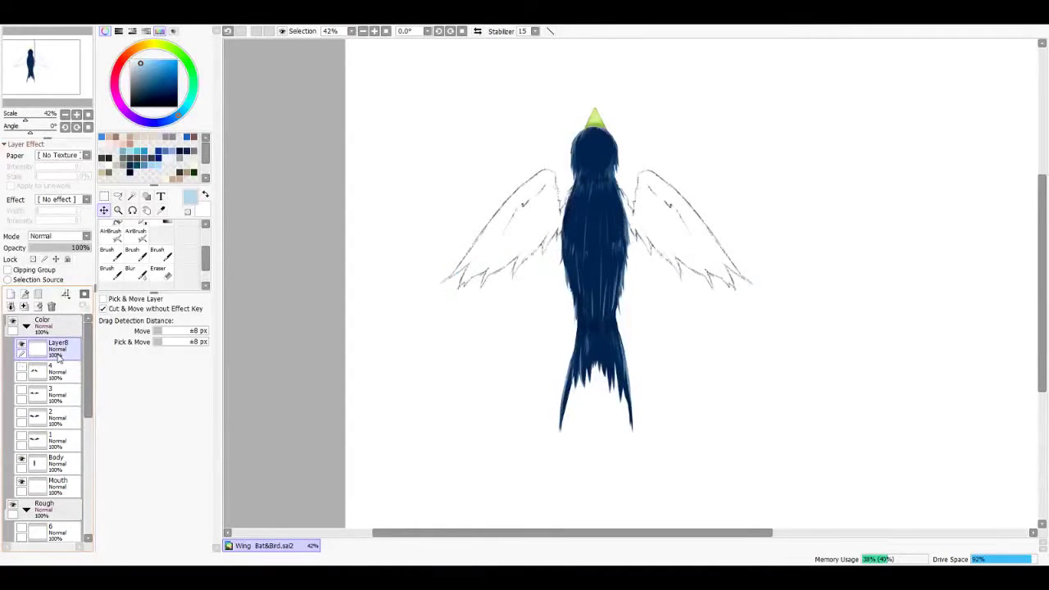
scroll(49, 410, "down", 3)
left_click(21, 459)
left_click(21, 482)
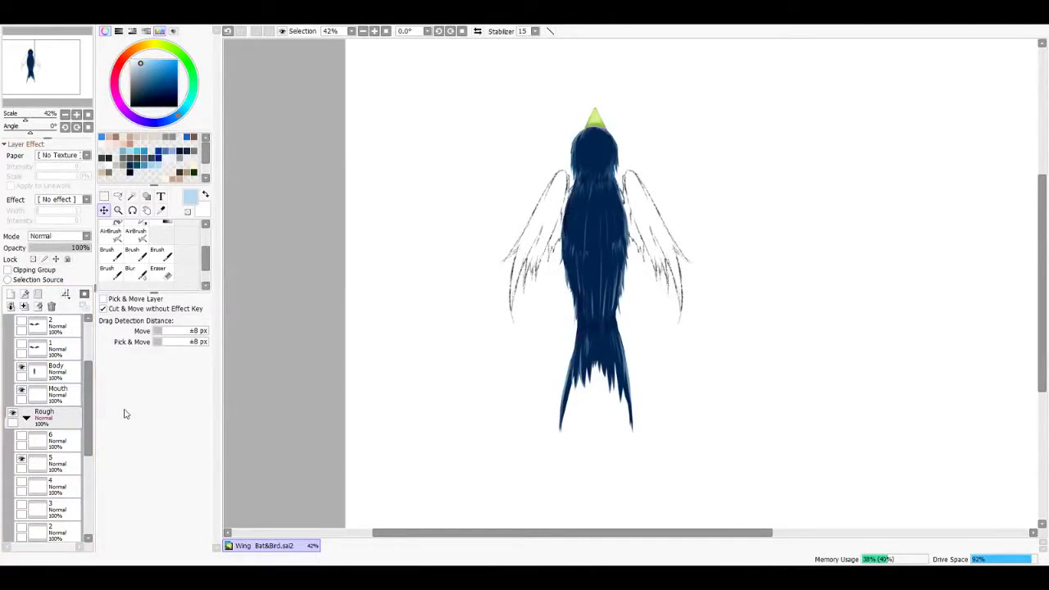
Step: Preview rough sketch 6 in place of sketch 5, and switch back to sketch 5
left_click(21, 435)
left_click(22, 460)
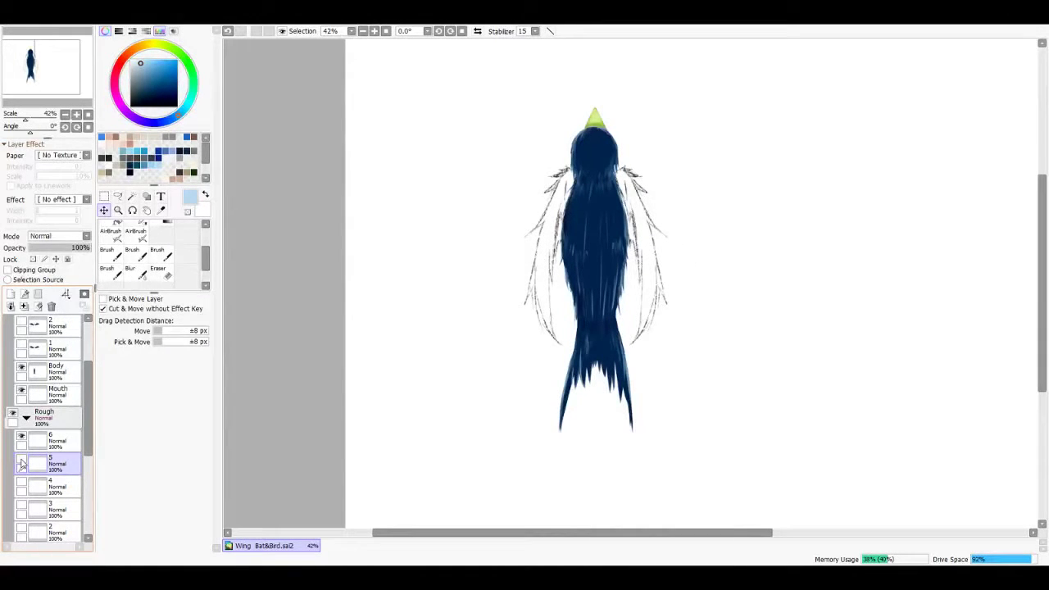
left_click(22, 462)
left_click(21, 440)
scroll(61, 373, "up", 3)
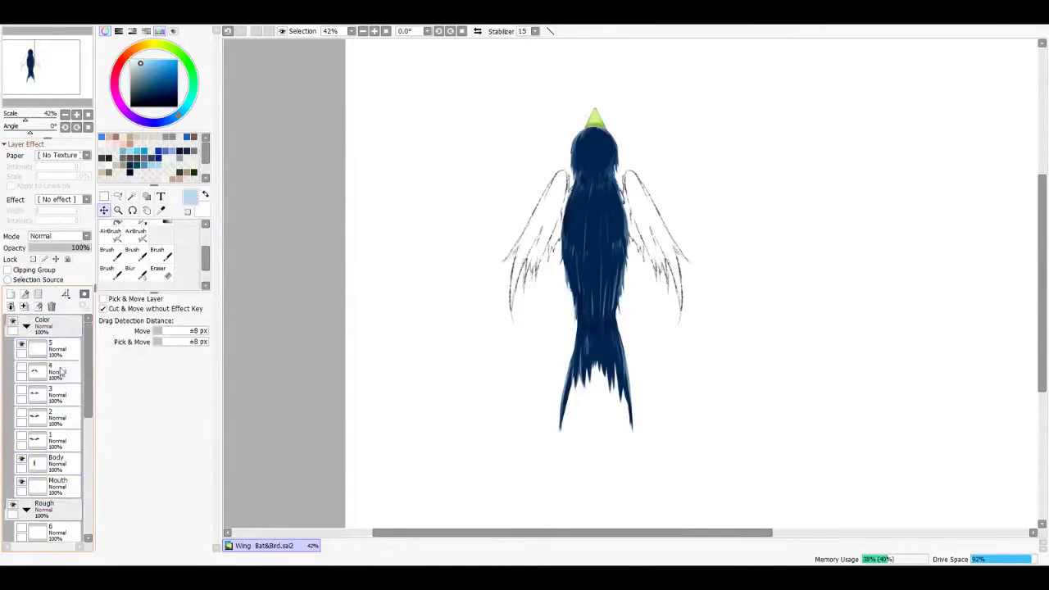
Step: Block in the left wing on color layer 5 in dark blue with the size 30 brush, following the rough sketch down to the long tip feathers
left_click(58, 350)
scroll(484, 238, "down", 2)
scroll(484, 237, "up", 4)
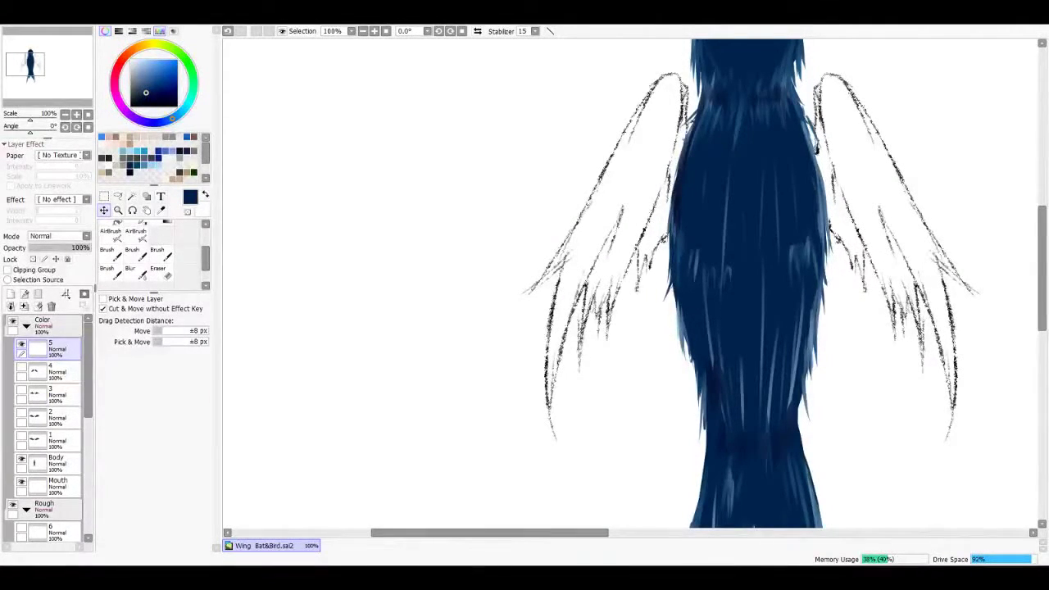
key("b")
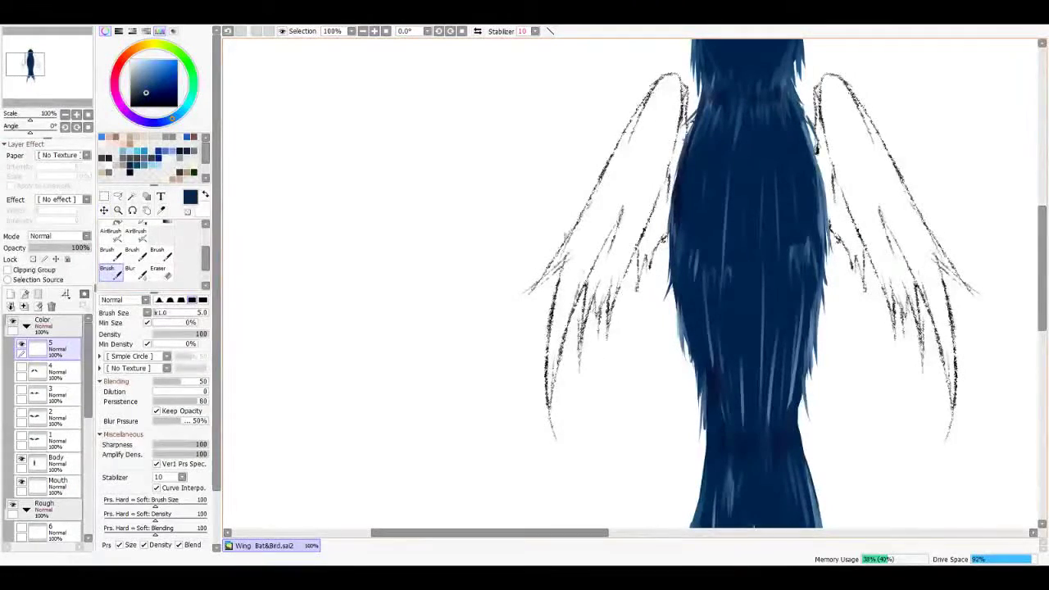
left_click_drag(644, 196, 587, 299)
left_click_drag(614, 217, 536, 344)
left_click_drag(589, 234, 495, 385)
mouse_move(537, 315)
left_mouse_down()
mouse_move(500, 402)
mouse_move(491, 495)
left_mouse_up()
left_click_drag(577, 298, 541, 367)
left_click_drag(609, 239, 554, 384)
left_click_drag(630, 217, 558, 406)
left_click_drag(574, 366, 541, 446)
left_click_drag(621, 246, 580, 385)
mouse_move(596, 341)
left_mouse_down()
mouse_move(573, 377)
mouse_move(575, 366)
left_mouse_up()
mouse_move(631, 185)
left_mouse_down()
mouse_move(607, 262)
mouse_move(577, 245)
left_mouse_up()
left_click_drag(613, 201, 604, 223)
Step: Fill out the left wing's upper leading edge and its inner side next to the body in dark blue
left_click_drag(598, 200, 527, 315)
left_click_drag(601, 190, 567, 239)
mouse_move(622, 177)
left_mouse_down()
mouse_move(564, 249)
mouse_move(623, 251)
left_mouse_up()
left_click_drag(634, 219, 616, 271)
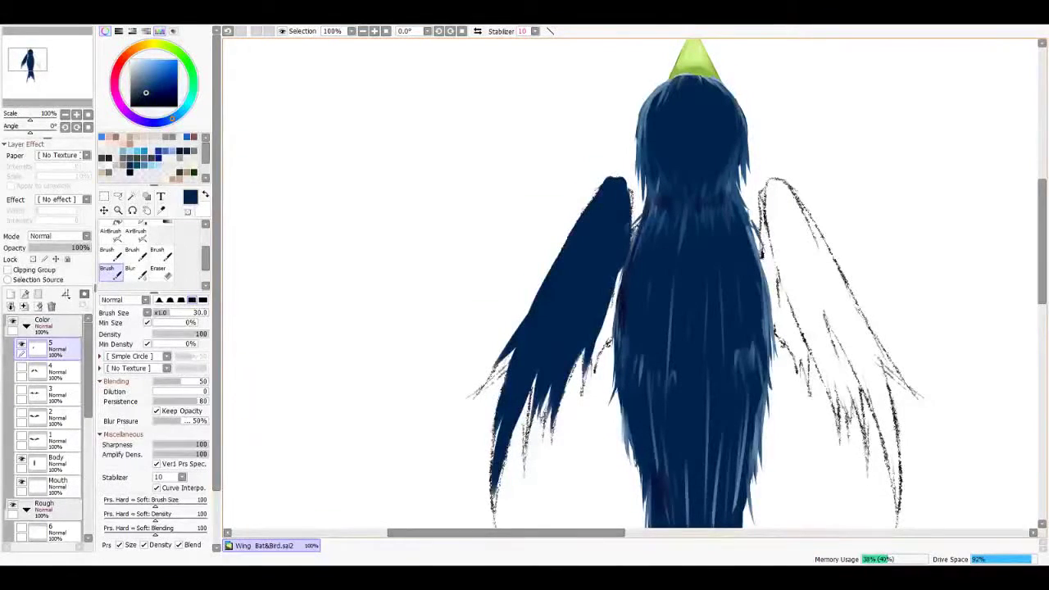
left_click_drag(639, 221, 586, 387)
left_click_drag(615, 343, 603, 375)
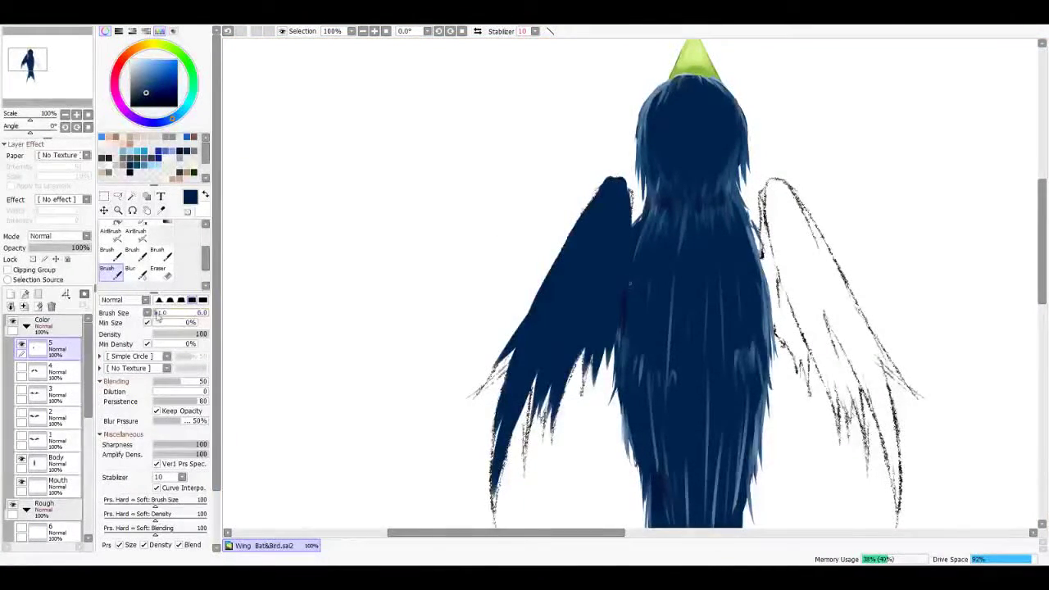
Step: Shape pointed dark blue feathers along the left wing's outer edge and tip with a smaller brush, undoing the stray stroke
key("ctrl+plus")
mouse_move(573, 267)
left_mouse_down()
mouse_move(497, 366)
mouse_move(517, 337)
mouse_move(529, 360)
left_mouse_up()
mouse_move(584, 286)
left_mouse_down()
mouse_move(524, 384)
mouse_move(542, 369)
left_mouse_up()
mouse_move(567, 317)
left_mouse_down()
mouse_move(539, 385)
mouse_move(526, 390)
mouse_move(539, 391)
mouse_move(612, 176)
left_mouse_up()
left_click_drag(590, 233, 565, 336)
left_click_drag(594, 262, 557, 392)
key("ctrl+z")
key("bracketleft")
key("bracketleft")
key("bracketleft")
mouse_move(583, 279)
left_mouse_down()
mouse_move(561, 383)
mouse_move(538, 417)
left_mouse_up()
left_click_drag(583, 345, 587, 514)
left_click_drag(580, 380, 572, 459)
Step: Paint spiky dark blue feathers along the left wing's trailing edge up to the body with brush size 12
left_click_drag(666, 177, 601, 385)
left_click_drag(608, 335, 592, 434)
left_click_drag(669, 167, 619, 355)
mouse_move(660, 216)
left_mouse_down()
mouse_move(643, 280)
mouse_move(636, 385)
mouse_move(644, 338)
left_mouse_up()
left_click_drag(693, 195, 616, 385)
left_click_drag(667, 268, 646, 339)
left_click_drag(682, 226, 656, 336)
left_click_drag(693, 197, 672, 357)
mouse_move(778, 78)
left_mouse_down()
mouse_move(716, 226)
mouse_move(690, 385)
left_mouse_up()
left_click_drag(718, 246, 698, 357)
left_click_drag(711, 301, 694, 379)
left_click_drag(687, 285, 669, 385)
left_click_drag(675, 317, 657, 387)
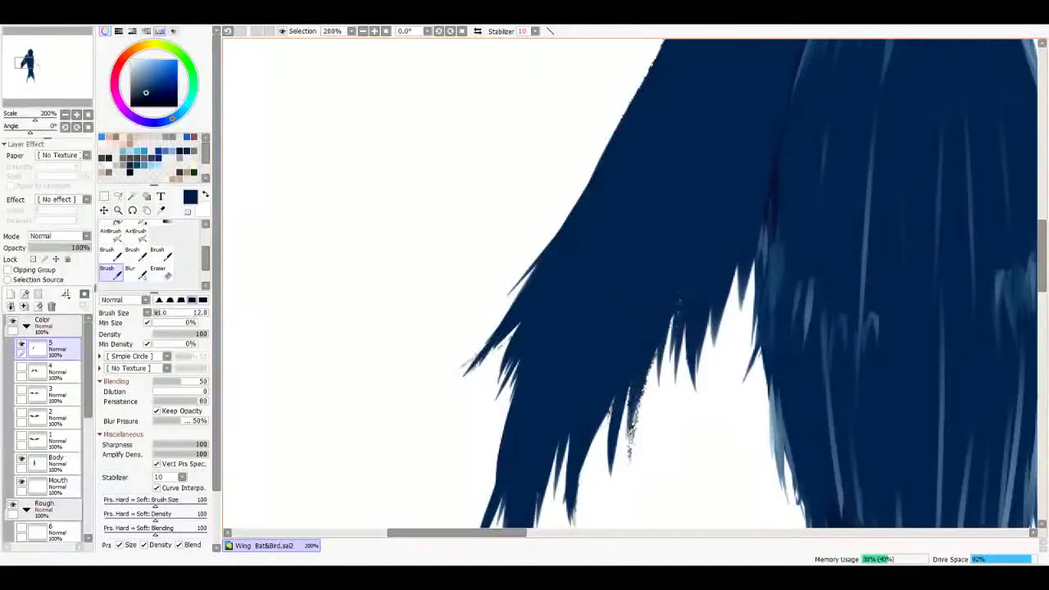
left_click_drag(741, 267, 732, 316)
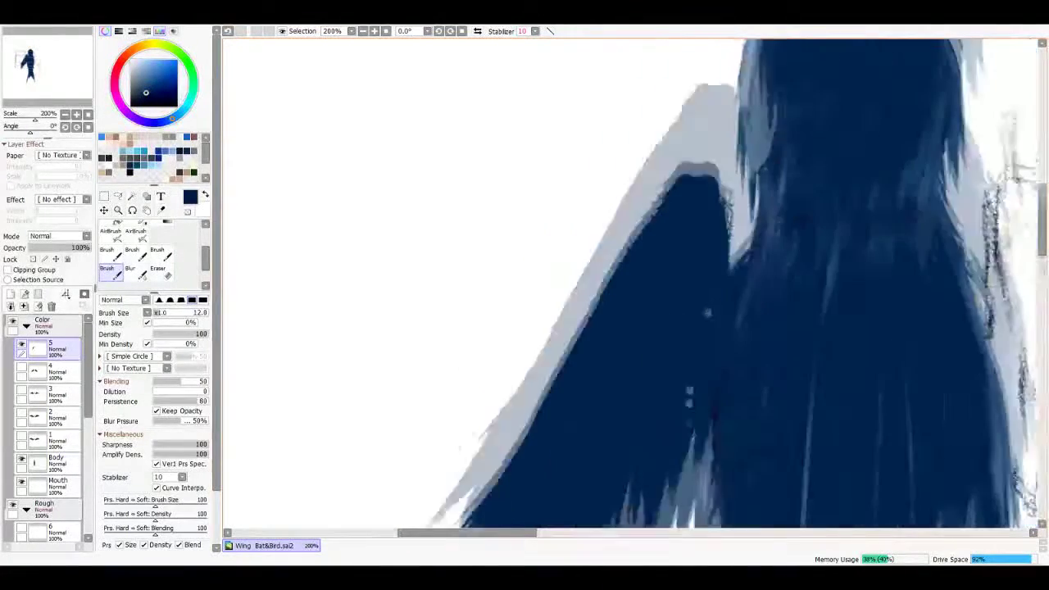
Step: Smooth the left wing's inner shoulder edge and add fine dark blue feather tufts on top of the shoulder
left_click_drag(726, 193, 721, 286)
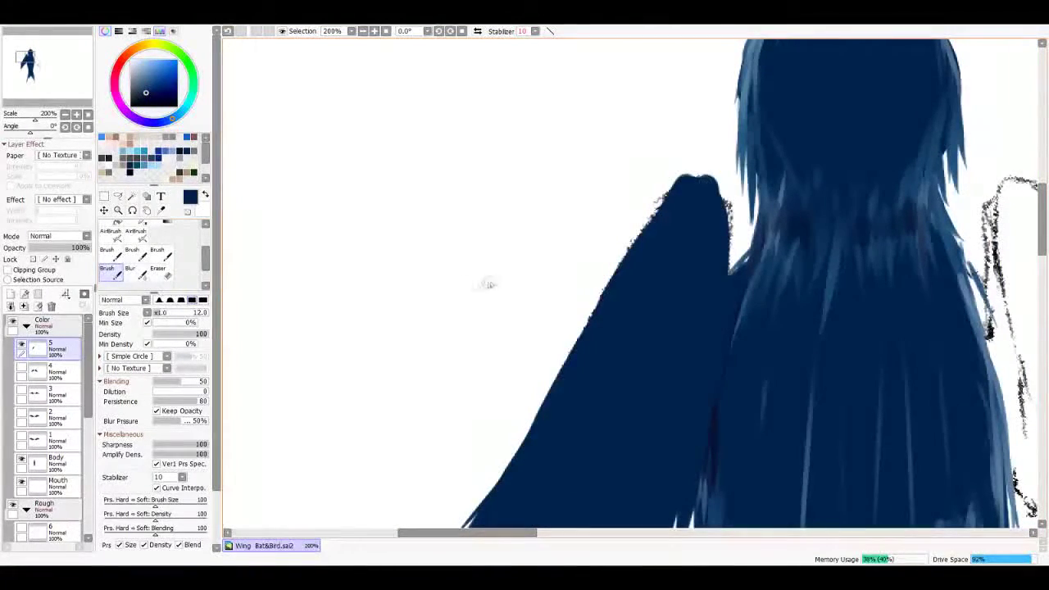
scroll(627, 281, "up", 3)
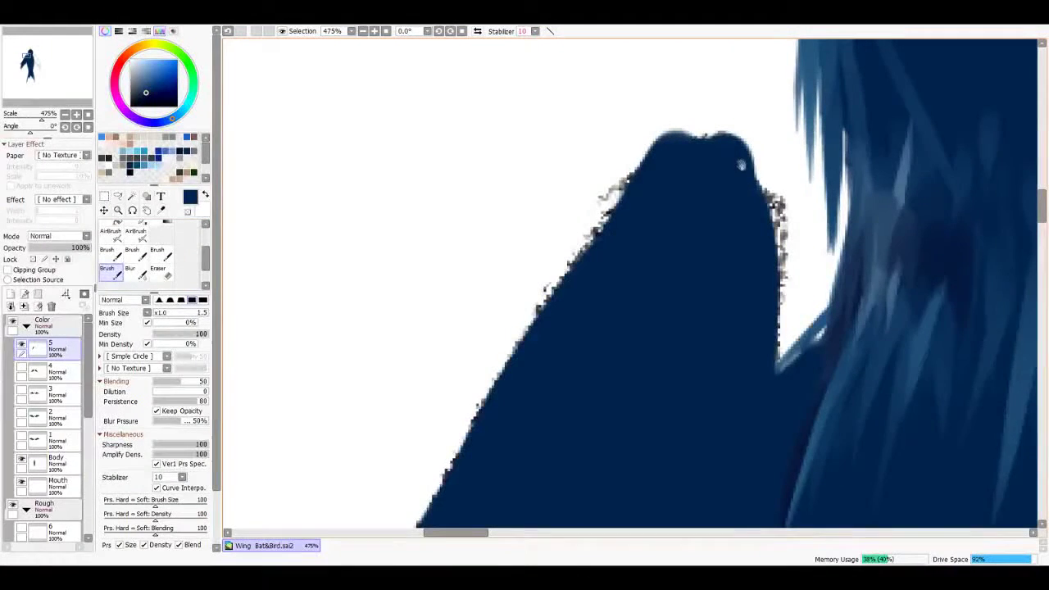
scroll(741, 166, "down", 3)
left_click_drag(694, 185, 698, 249)
left_click_drag(677, 215, 693, 239)
left_click_drag(723, 224, 714, 280)
mouse_move(654, 210)
left_mouse_down()
mouse_move(682, 241)
mouse_move(671, 238)
left_mouse_up()
Step: Paint small dark blue feather tufts down the upper leading edge of the left wing with brush size 3
mouse_move(621, 234)
left_mouse_down()
mouse_move(668, 240)
mouse_move(642, 245)
left_mouse_up()
mouse_move(584, 282)
left_mouse_down()
mouse_move(631, 238)
mouse_move(562, 287)
left_mouse_up()
mouse_move(638, 237)
left_mouse_down()
mouse_move(587, 245)
mouse_move(551, 353)
mouse_move(516, 371)
left_mouse_up()
mouse_move(573, 328)
left_mouse_down()
mouse_move(664, 234)
mouse_move(621, 206)
mouse_move(644, 198)
left_mouse_up()
left_click_drag(738, 328, 827, 279)
left_click_drag(729, 234, 686, 174)
left_click_drag(709, 286, 665, 215)
left_click_drag(701, 303, 646, 223)
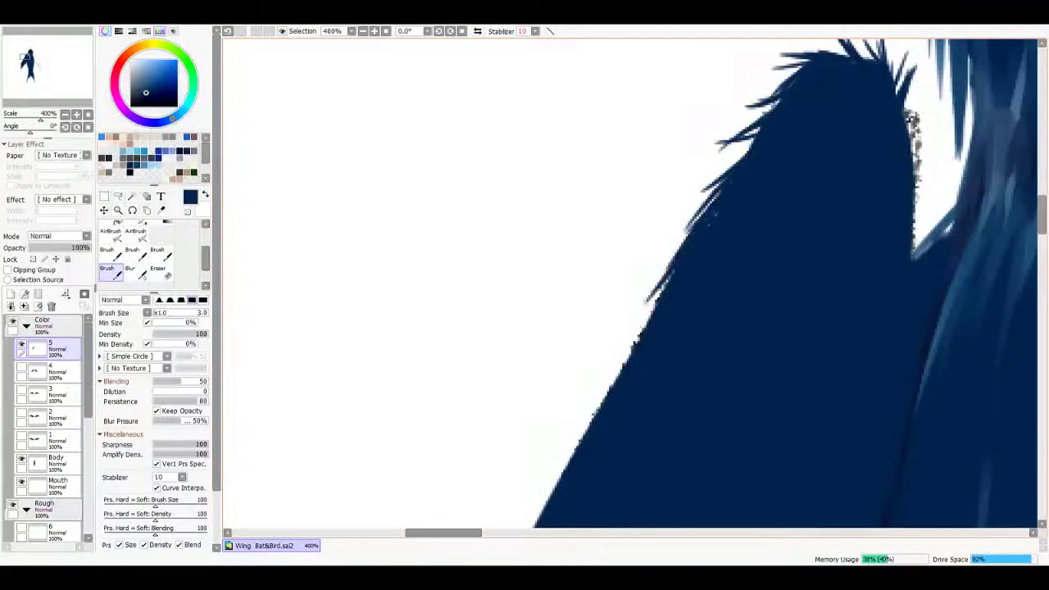
Step: Continue the small dark blue feathers farther down the left wing's leading edge, redoing the long stroke
left_click_drag(671, 262, 608, 329)
left_click_drag(655, 344, 688, 303)
left_click_drag(750, 154, 690, 214)
left_click_drag(738, 178, 700, 223)
left_click_drag(735, 187, 688, 241)
left_click_drag(726, 206, 685, 242)
mouse_move(719, 214)
left_mouse_down()
mouse_move(675, 247)
mouse_move(629, 349)
left_mouse_up()
key("ctrl+z")
left_click_drag(707, 244, 635, 366)
scroll(611, 440, "down", 6)
scroll(651, 288, "up", 6)
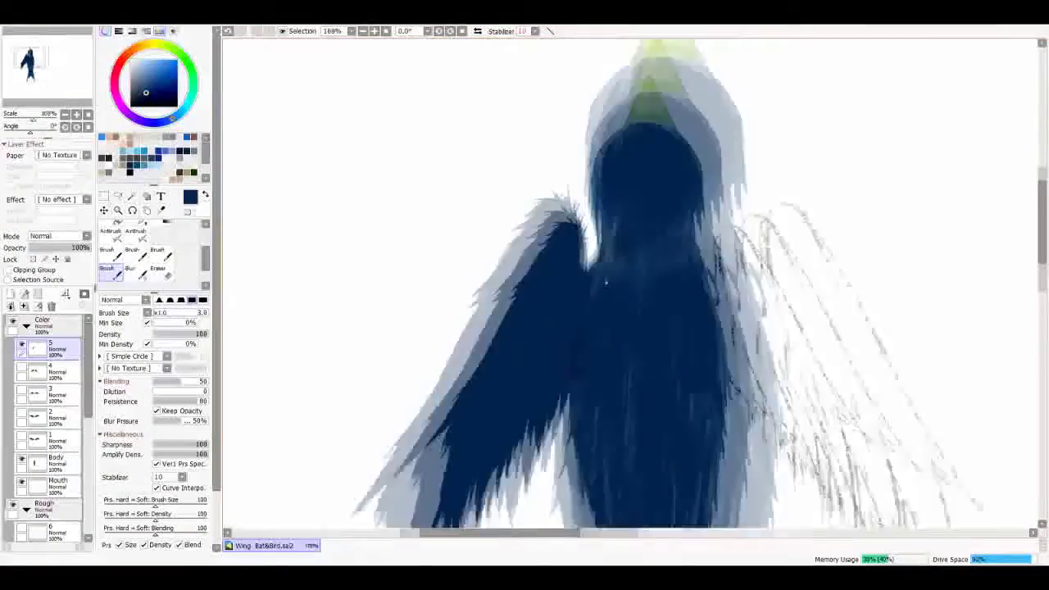
Step: Add short dark blue feather tufts in the gap between the left wing's inner edge and the body
left_click_drag(588, 331, 573, 385)
left_click_drag(622, 301, 598, 365)
left_click_drag(627, 326, 595, 371)
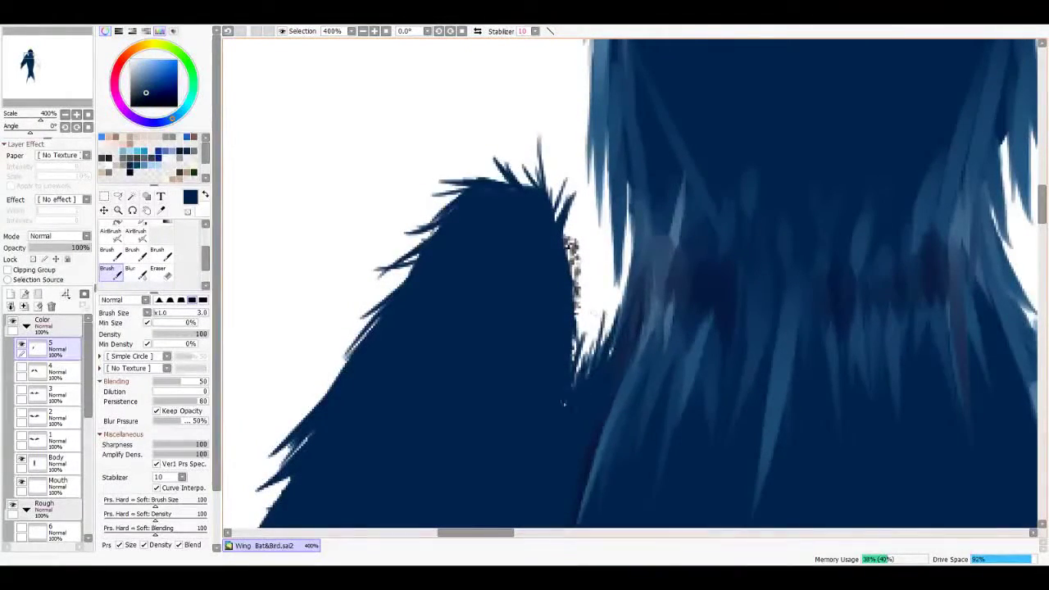
left_click_drag(589, 311, 572, 361)
Step: Choose a darker navy and paint thin fold lines down the left wing, parallel to its inner and leading edges
scroll(588, 264, "down", 3)
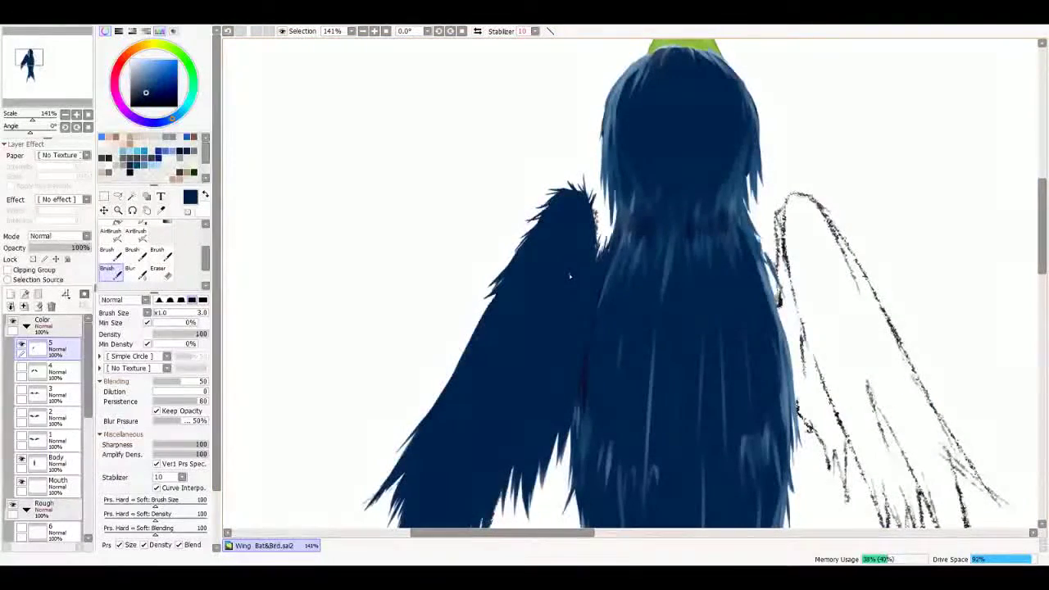
left_click(154, 122)
left_click(137, 100)
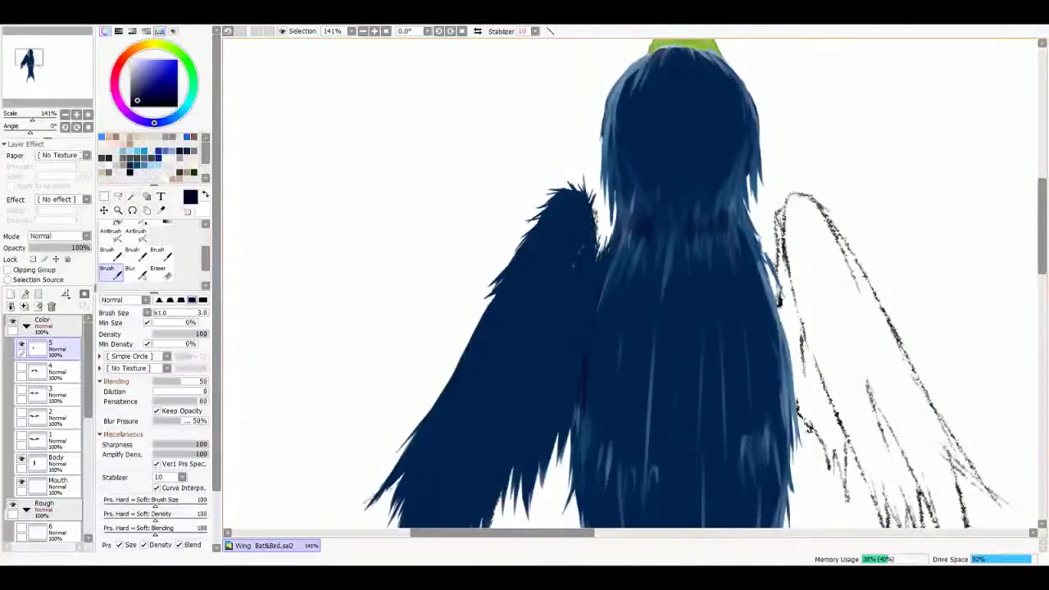
scroll(631, 283, "down", 2)
scroll(631, 282, "down", 3)
scroll(631, 282, "left", 2)
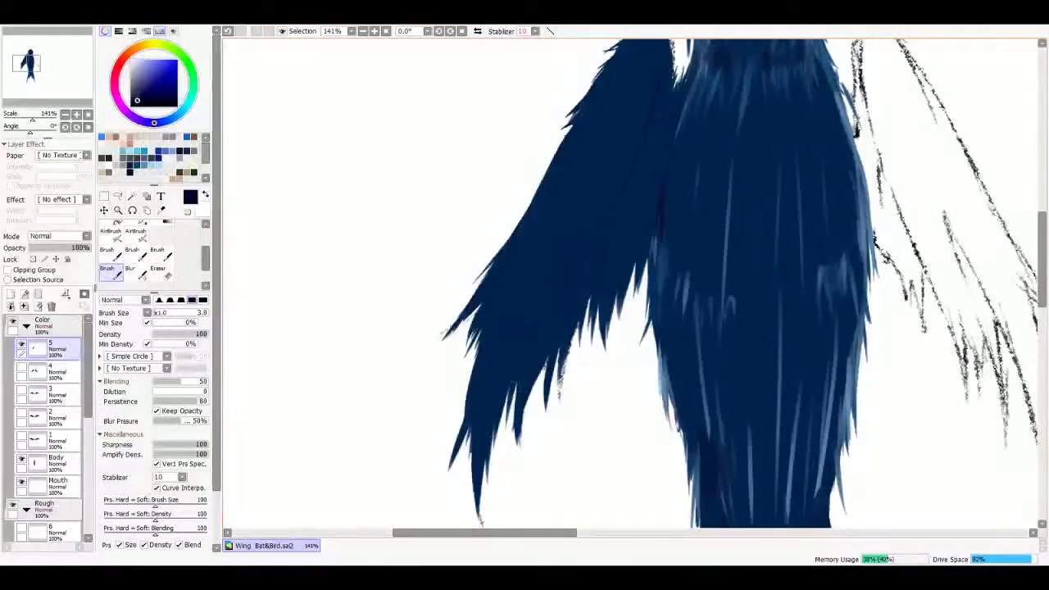
scroll(631, 283, "up", 2)
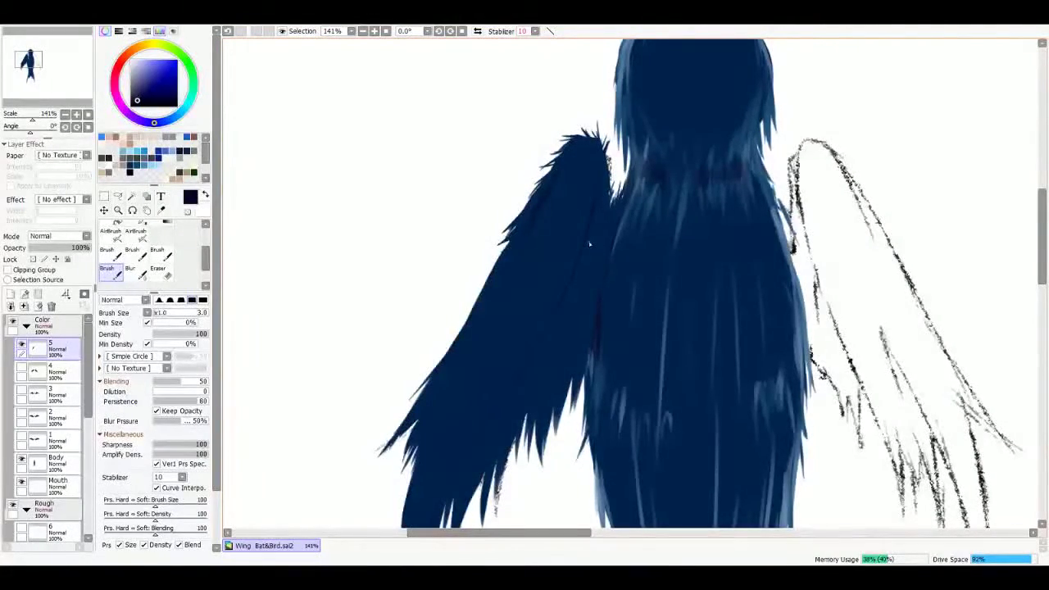
scroll(588, 244, "up", 3)
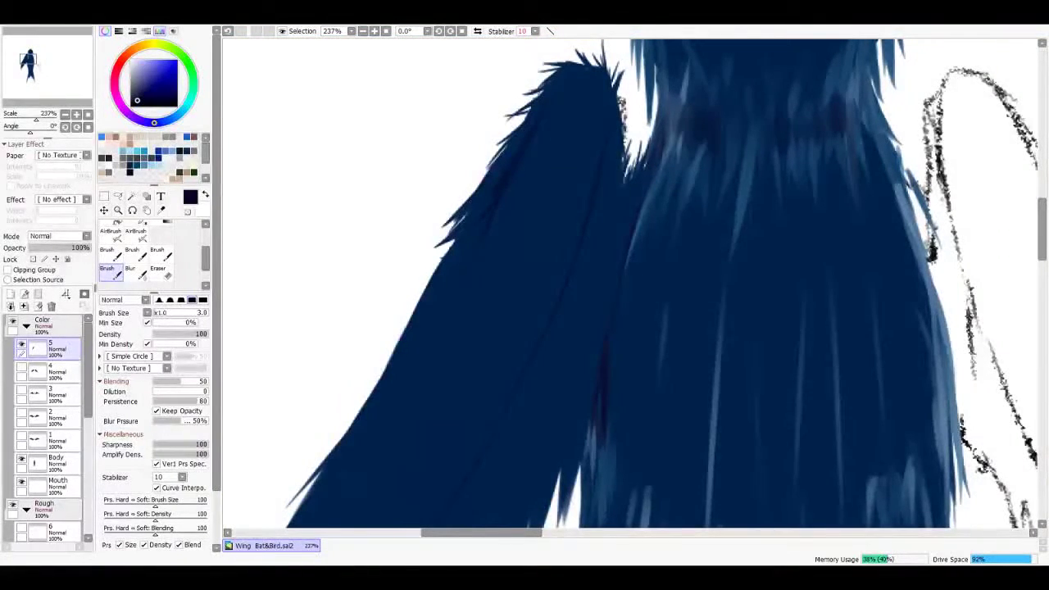
scroll(583, 253, "up", 2)
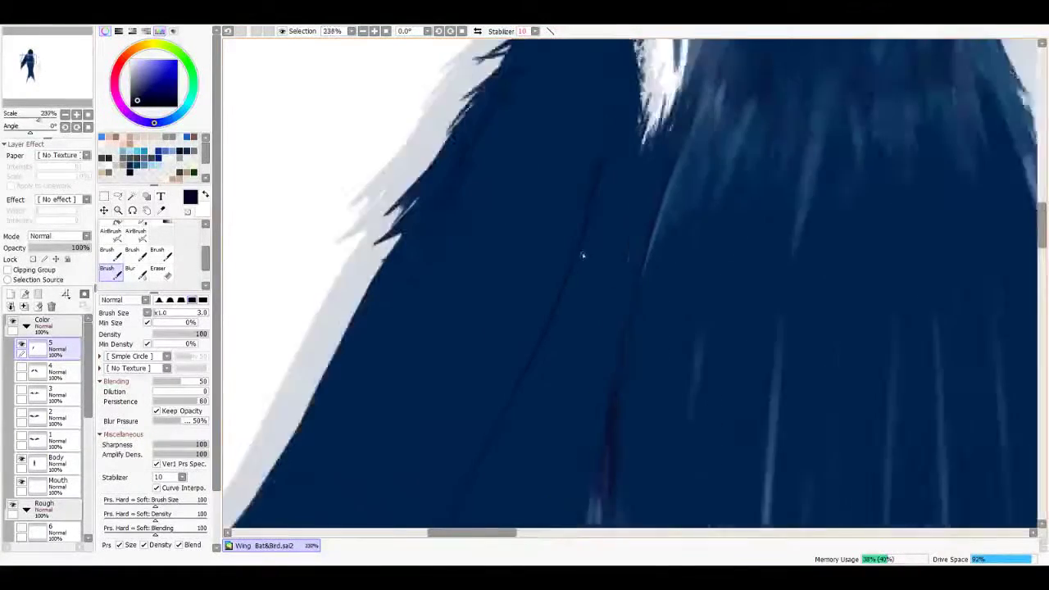
Step: Shade the strip between the left wing's inner fold line and the body in dark navy with brush size 9
key("bracketright")
key("bracketright")
key("bracketright")
key("bracketright")
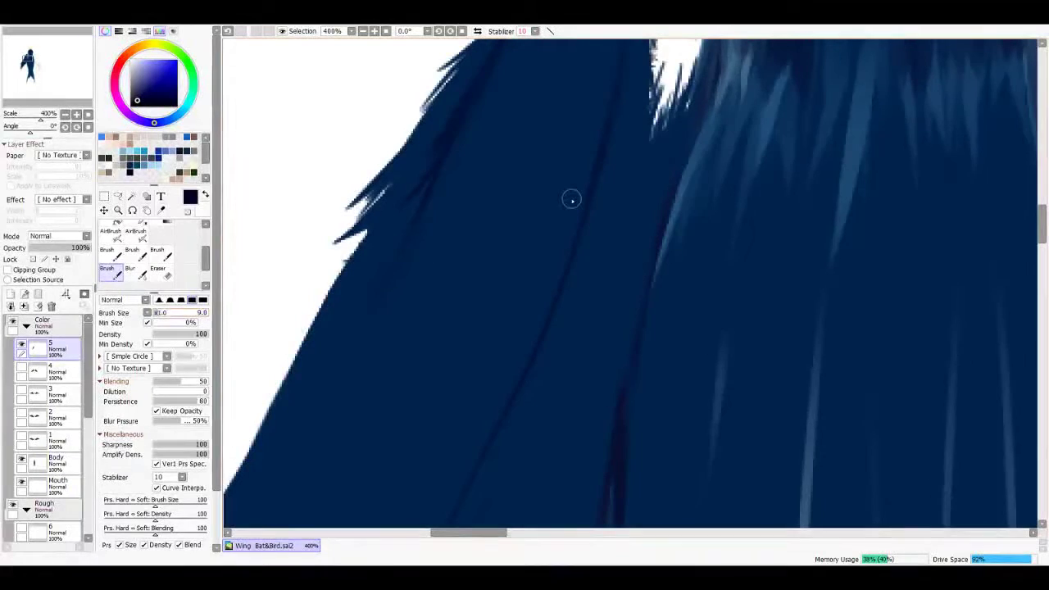
scroll(569, 199, "up", 2)
left_click_drag(576, 215, 560, 299)
mouse_move(593, 191)
left_mouse_down()
mouse_move(563, 426)
mouse_move(537, 500)
left_mouse_up()
left_click_drag(619, 272, 565, 414)
left_click_drag(641, 258, 578, 425)
left_click_drag(649, 260, 574, 467)
Step: Extend the dark navy shadow down the left wing's inner side, tapering it into the trailing feathers
scroll(605, 302, "down", 4)
mouse_move(605, 302)
left_mouse_down()
mouse_move(564, 264)
mouse_move(586, 327)
mouse_move(564, 353)
left_mouse_up()
left_click_drag(581, 303, 539, 407)
left_click_drag(591, 326, 576, 365)
mouse_move(613, 275)
left_mouse_down()
mouse_move(595, 357)
mouse_move(613, 365)
left_mouse_up()
mouse_move(595, 313)
left_mouse_down()
mouse_move(578, 269)
mouse_move(565, 306)
mouse_move(483, 412)
left_mouse_up()
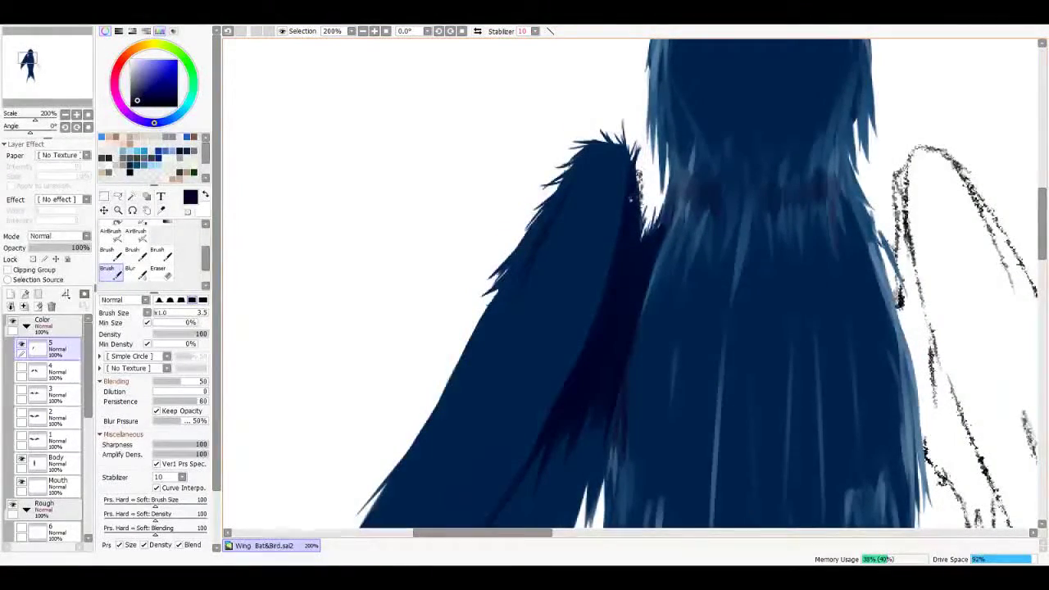
Step: Break up the lower end of the left wing's inner shadow with fine dark navy feather strokes at brush size 3.5
left_click_drag(621, 264, 614, 137)
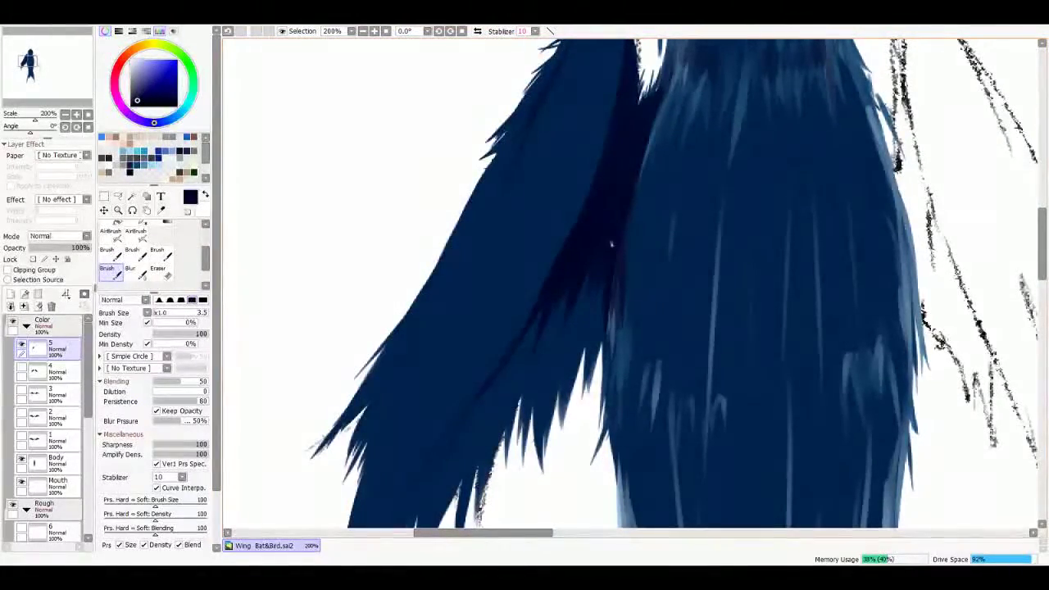
left_click_drag(610, 243, 607, 471)
left_click_drag(604, 387, 618, 226)
left_click_drag(612, 291, 644, 199)
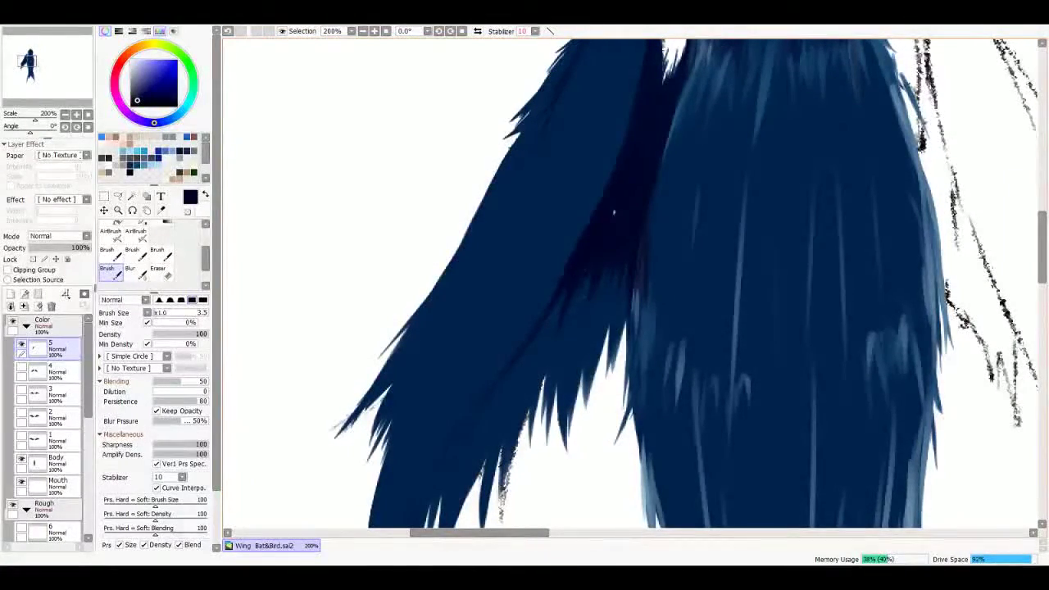
scroll(631, 283, "up", 3)
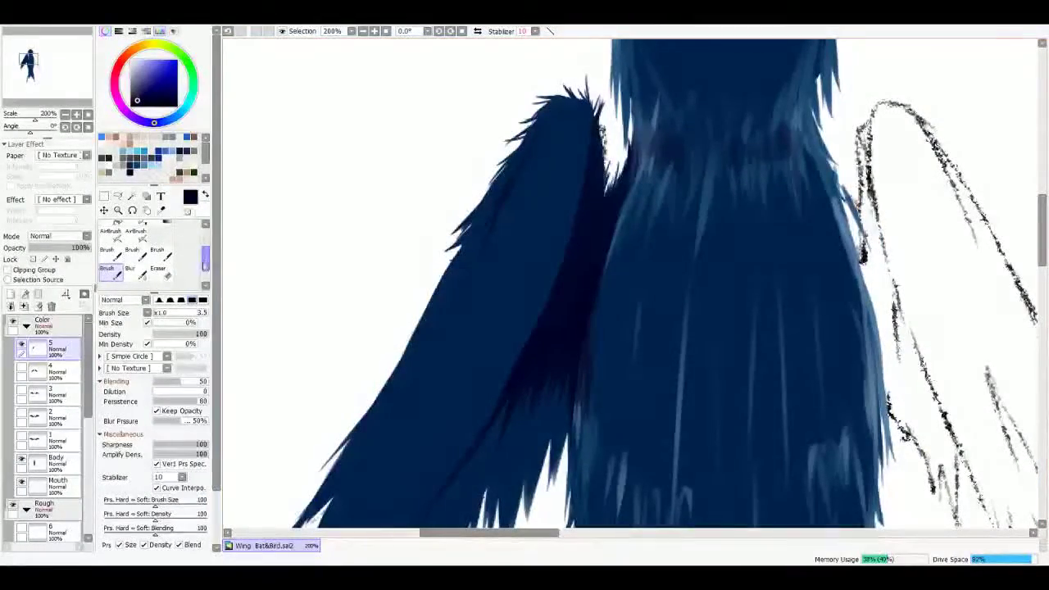
scroll(566, 239, "up", 1)
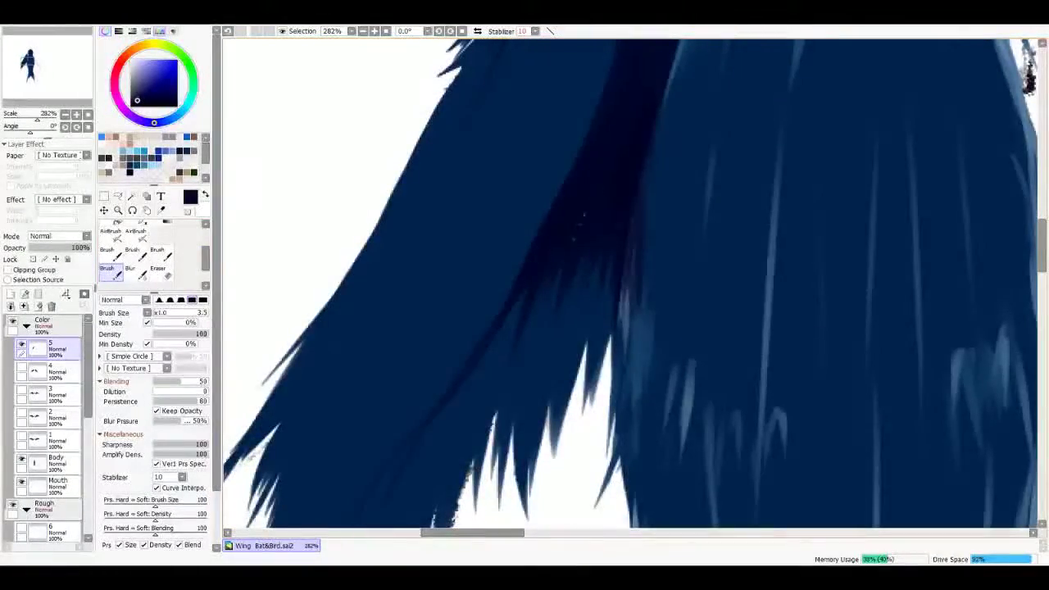
scroll(598, 223, "down", 5)
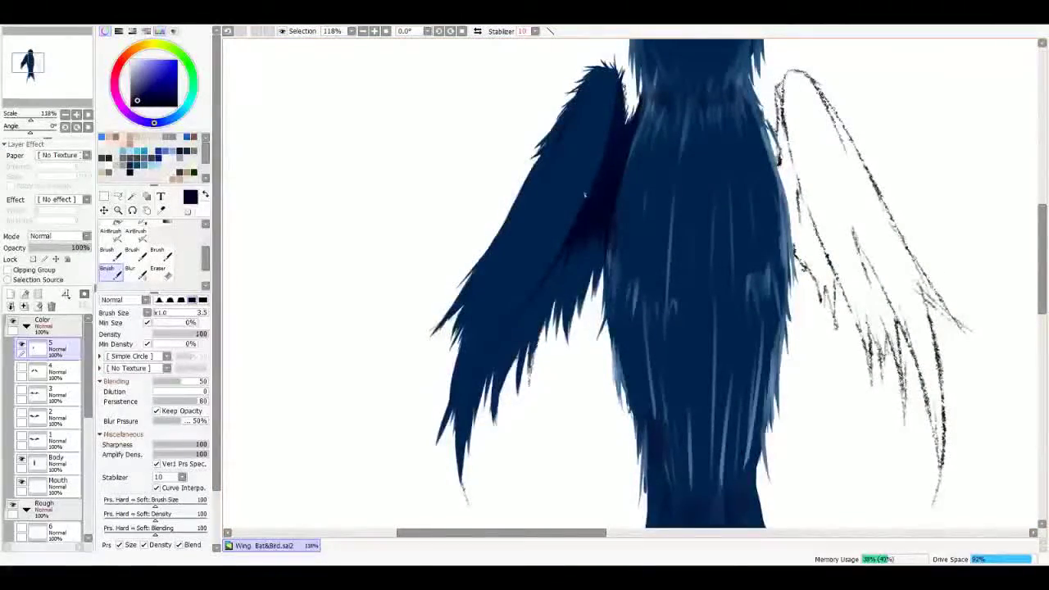
Step: Sample the wing's base dark blue and refine the outer edge of the inner shadow strip
left_click(158, 159)
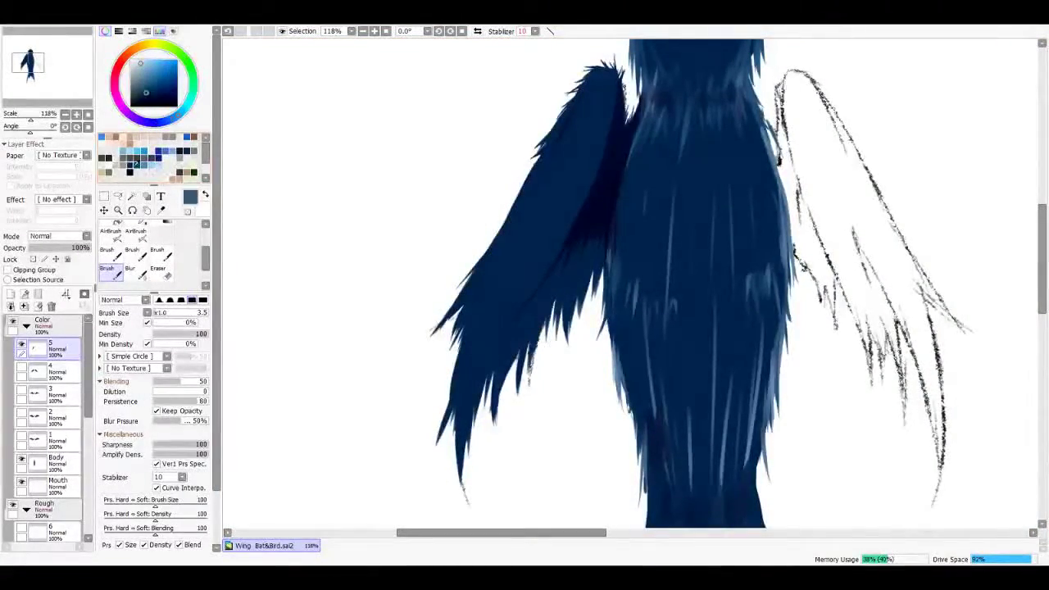
scroll(598, 224, "up", 4)
left_click(645, 144, "alt")
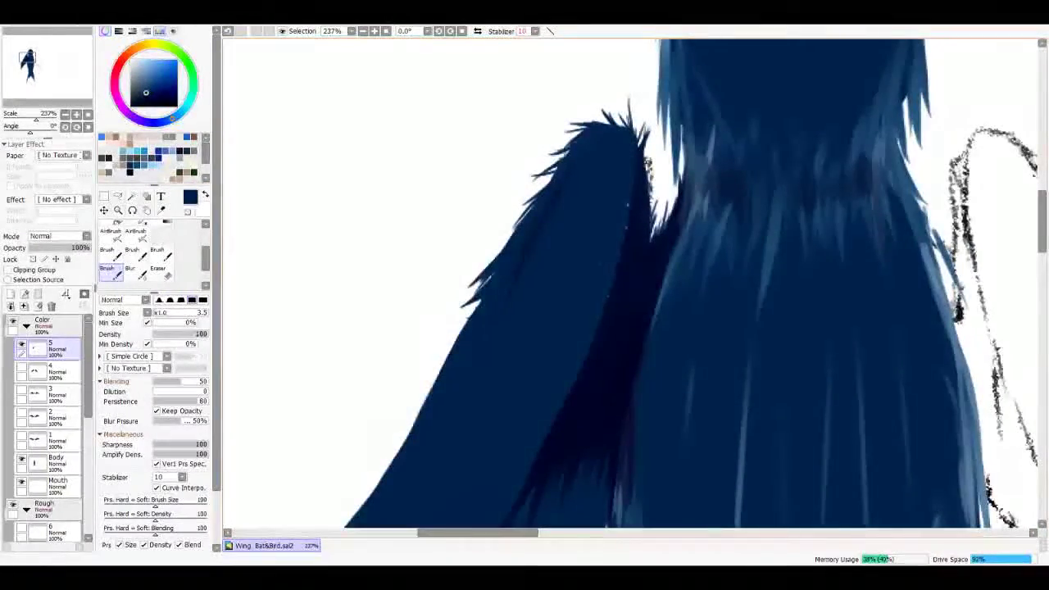
scroll(581, 304, "down", 3)
scroll(631, 283, "up", 3)
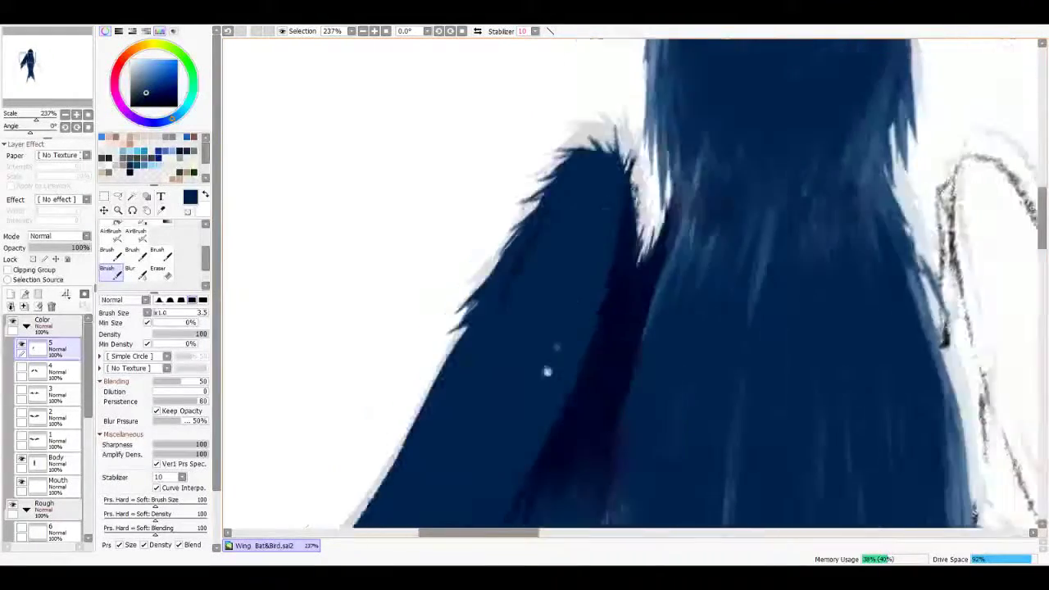
scroll(631, 283, "down", 3)
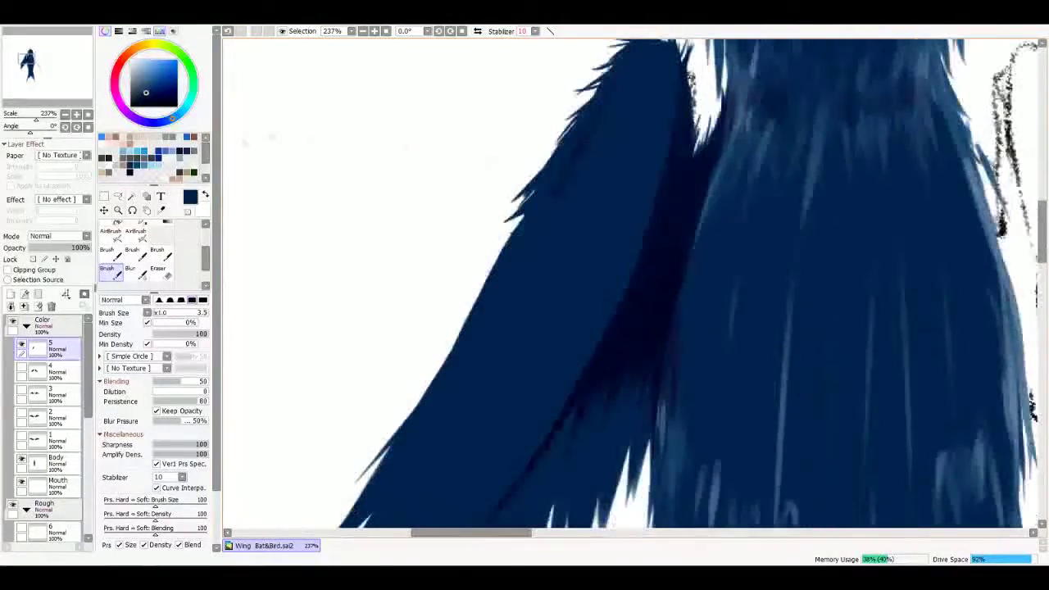
Step: Choose a light blue and add fine highlight strokes to the feather tufts between the left wing's shoulder and the body
left_click(140, 63)
scroll(630, 283, "up", 3)
mouse_move(649, 172)
left_mouse_down()
mouse_move(647, 238)
mouse_move(646, 203)
left_mouse_up()
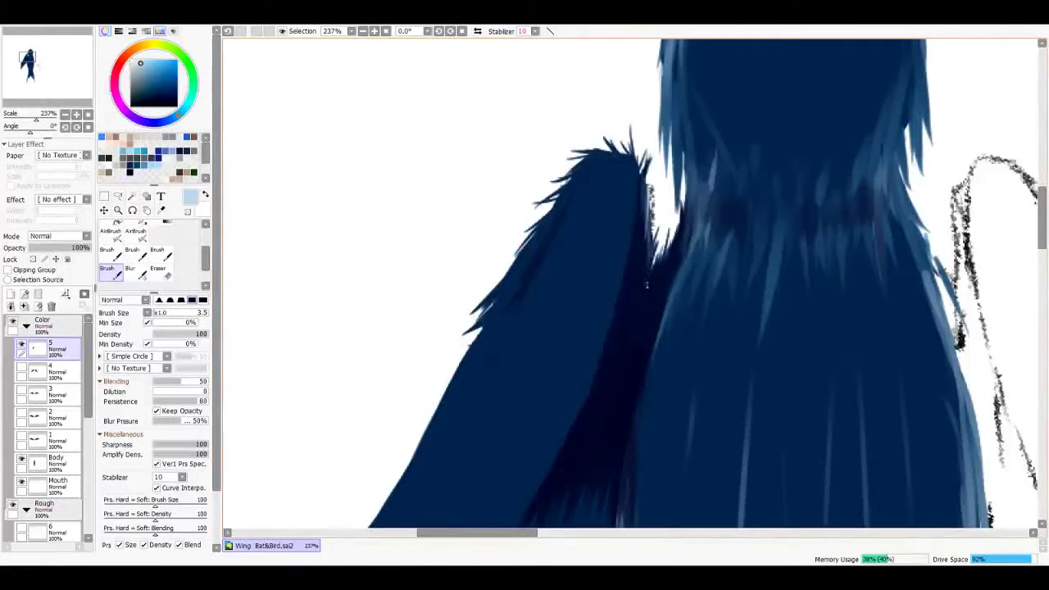
left_click_drag(670, 237, 661, 273)
left_click_drag(677, 220, 665, 255)
left_click_drag(687, 178, 667, 259)
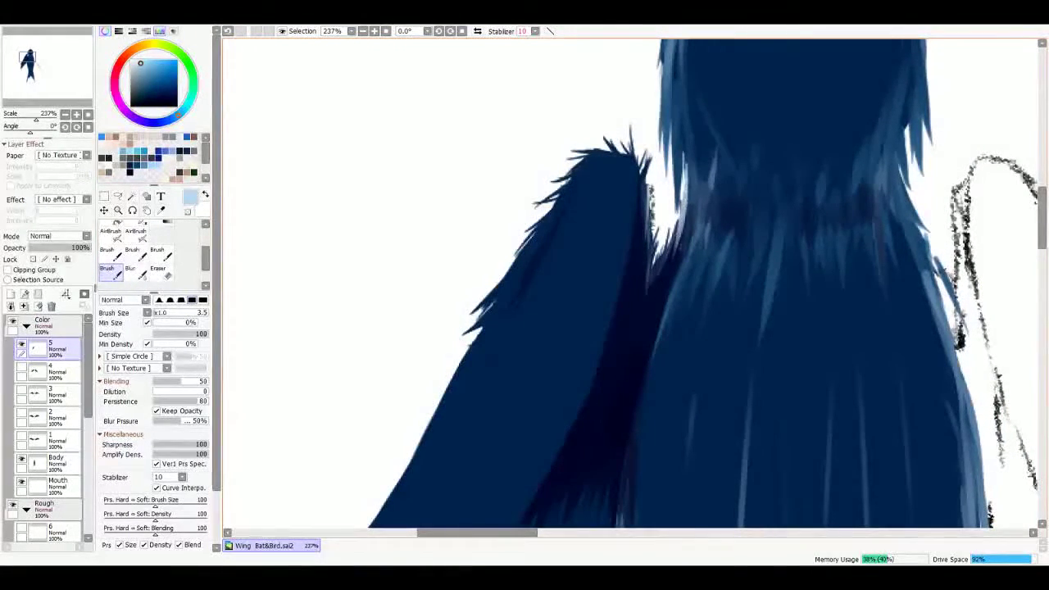
Step: Brush slightly more saturated light blue feather highlights onto the top of the left wing's shoulder
left_click(144, 63)
scroll(631, 283, "up", 1)
mouse_move(605, 164)
left_mouse_down()
mouse_move(610, 191)
mouse_move(624, 190)
left_mouse_up()
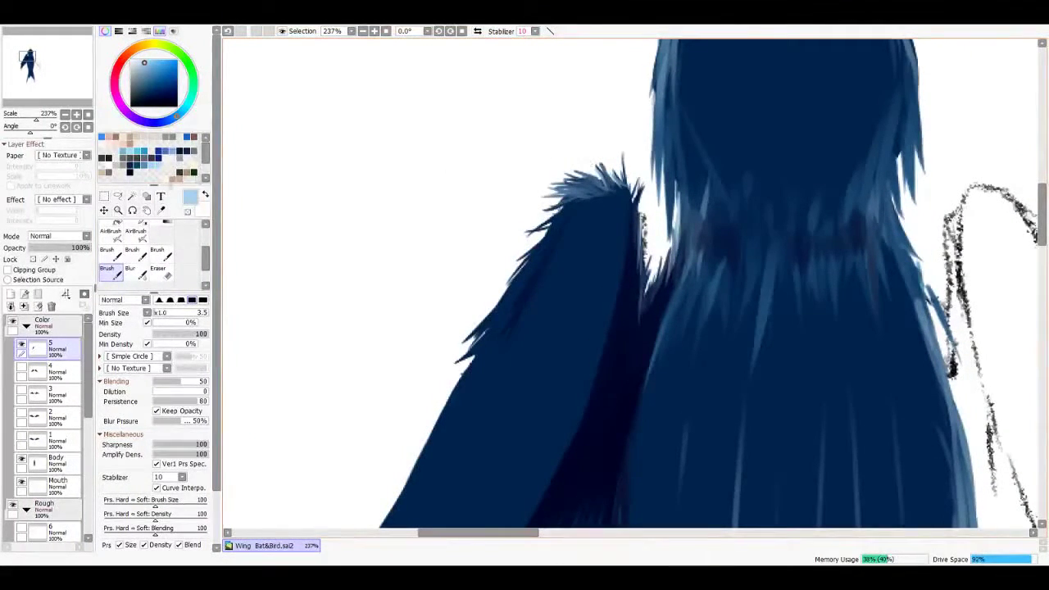
scroll(603, 324, "down", 2)
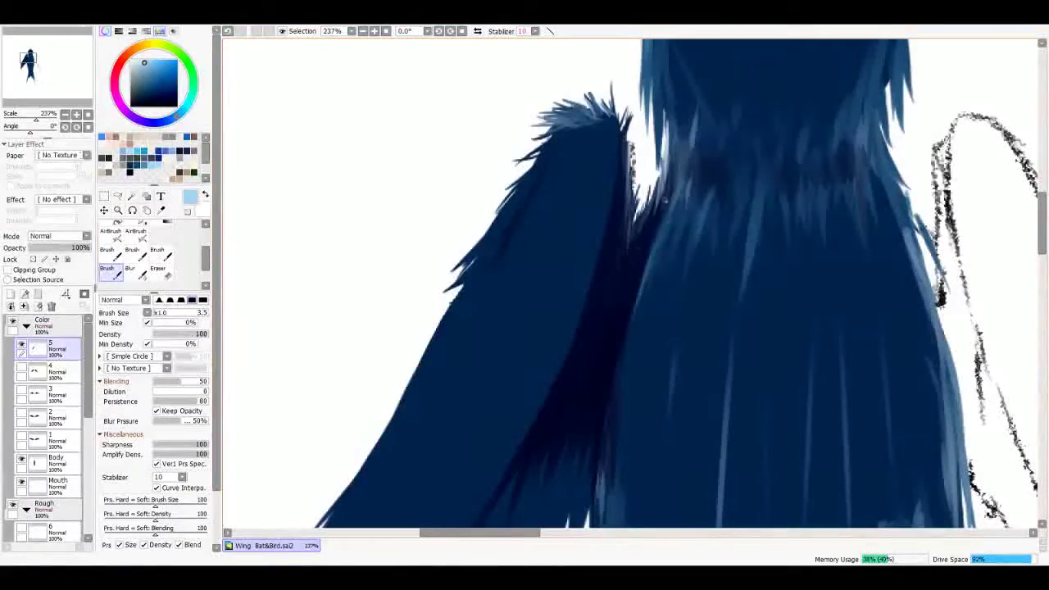
Step: Add thin light blue streaks to the left wing's inner trailing feathers and the long feathers near its tip
scroll(603, 323, "down", 5)
left_click_drag(631, 223, 600, 367)
left_click_drag(619, 263, 605, 357)
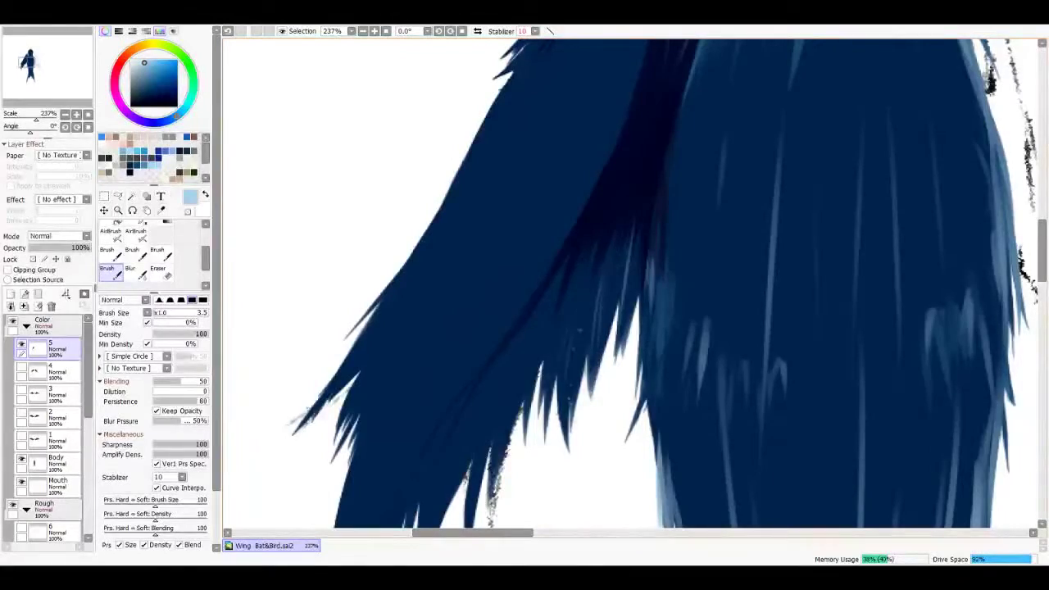
scroll(623, 287, "down", 4)
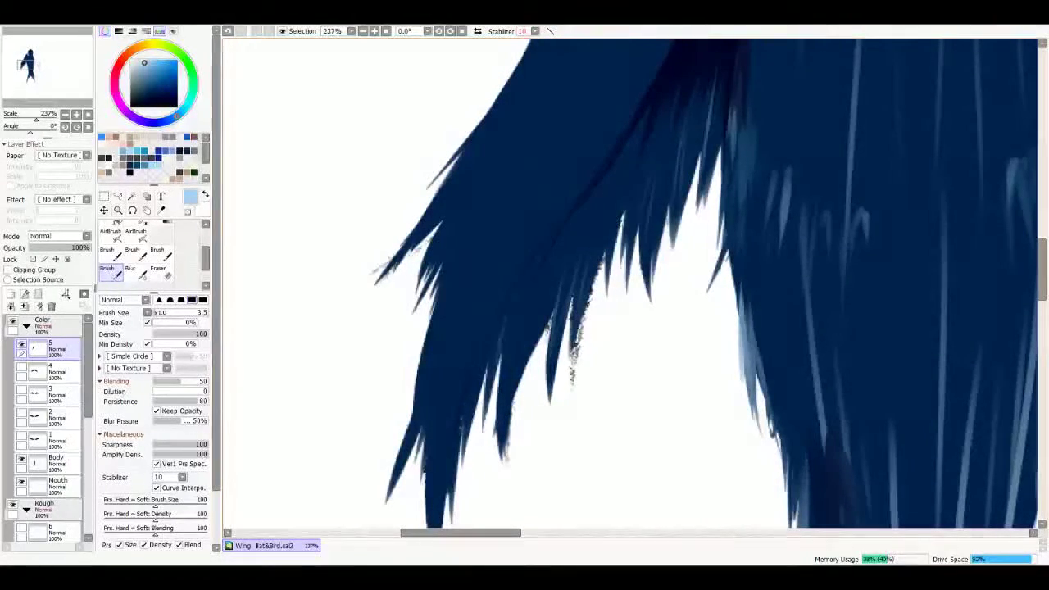
scroll(609, 283, "down", 2)
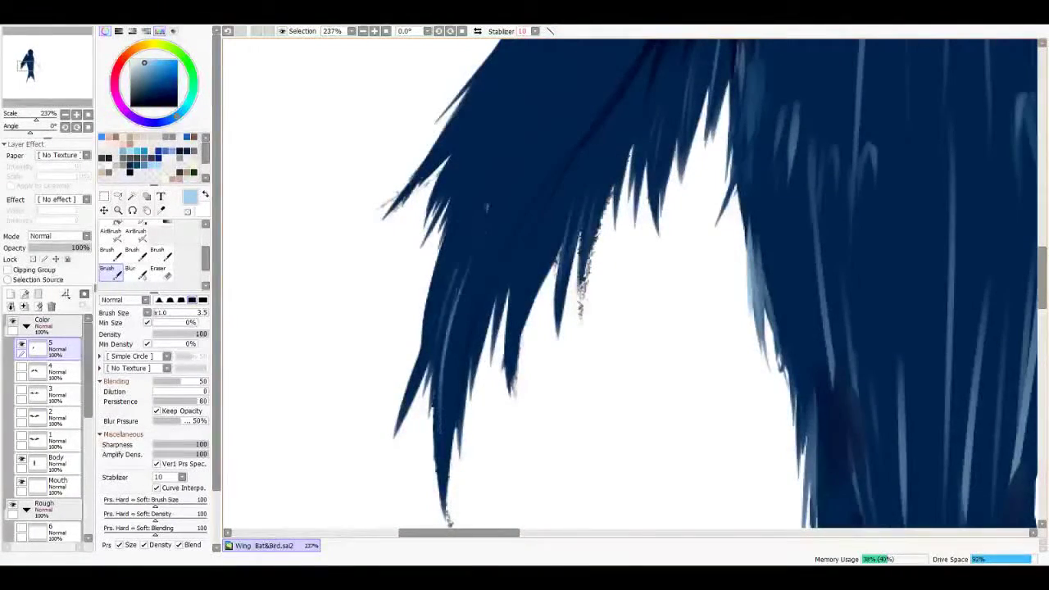
Step: Paint light blue feather streaks across the lower left wing and along its outer edge
scroll(447, 319, "up", 4)
left_click_drag(430, 360, 453, 293)
left_click_drag(460, 332, 491, 259)
left_click_drag(442, 379, 485, 266)
mouse_move(465, 328)
left_mouse_down()
mouse_move(490, 268)
mouse_move(415, 237)
left_mouse_up()
left_click_drag(417, 275, 383, 326)
left_click_drag(459, 270, 414, 209)
scroll(454, 254, "up", 4)
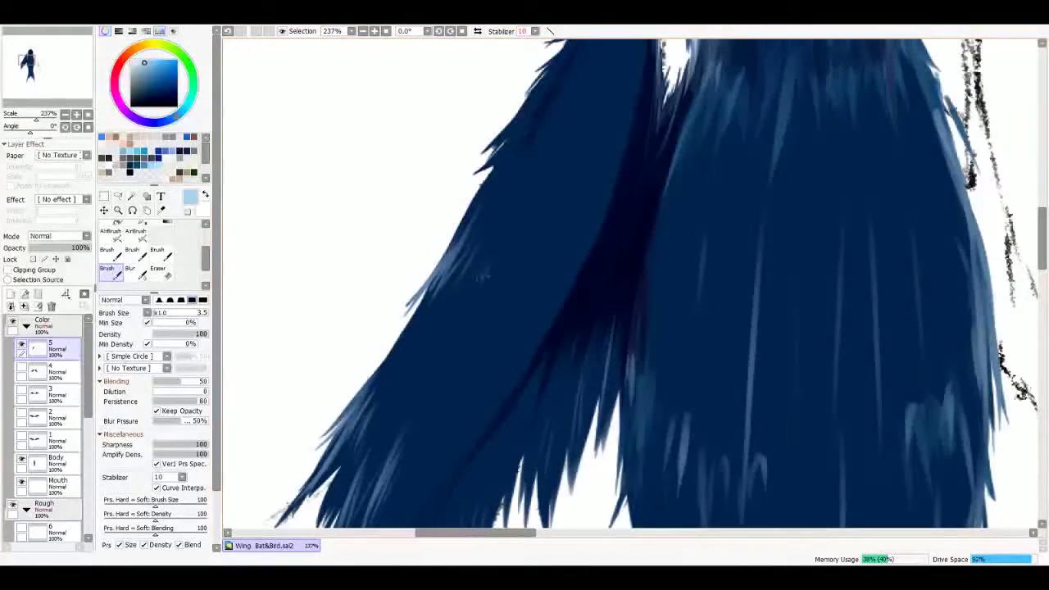
Step: Build up the light blue tufts on the left wing's shoulder, covering more of its top and outer edge
scroll(502, 299, "up", 3)
left_click_drag(521, 136, 548, 119)
left_click_drag(500, 152, 544, 131)
mouse_move(479, 176)
left_mouse_down()
mouse_move(529, 176)
mouse_move(553, 103)
mouse_move(568, 102)
mouse_move(567, 141)
mouse_move(547, 101)
left_mouse_up()
left_click_drag(578, 149, 534, 110)
left_click_drag(587, 167, 564, 125)
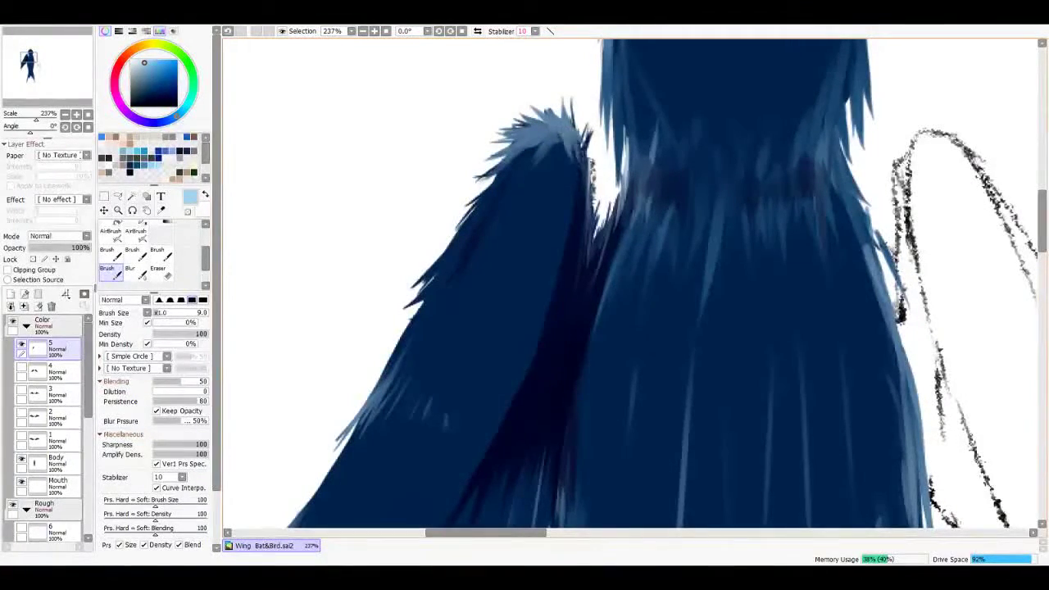
Step: Paint soft light blue feather strokes below the left wing's shoulder with brush size 9
left_click_drag(532, 210, 554, 133)
left_click_drag(512, 226, 534, 185)
left_click_drag(510, 278, 523, 210)
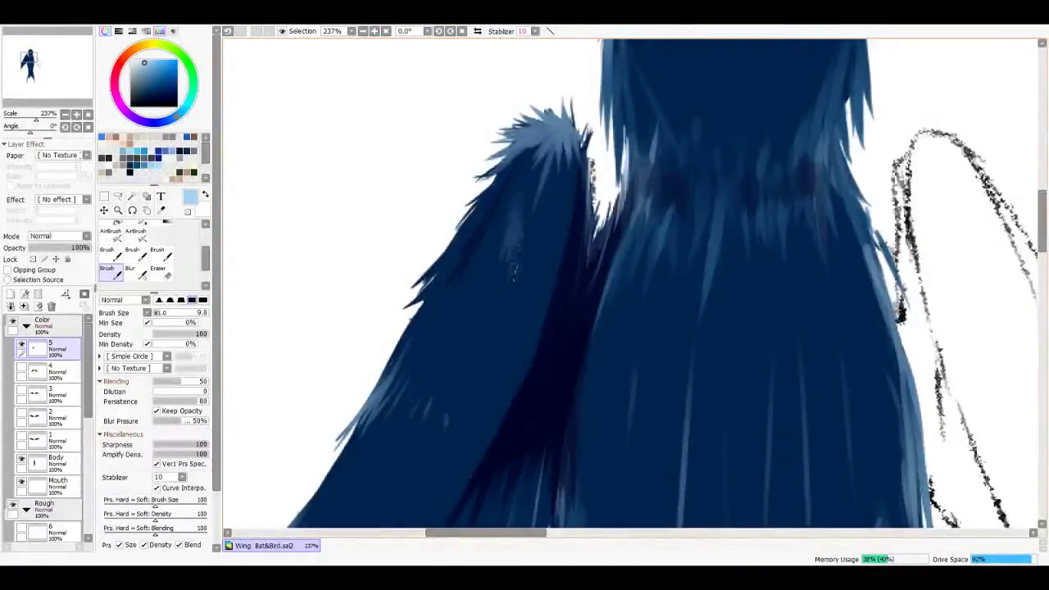
mouse_move(536, 303)
left_mouse_down()
mouse_move(554, 213)
mouse_move(544, 235)
left_mouse_up()
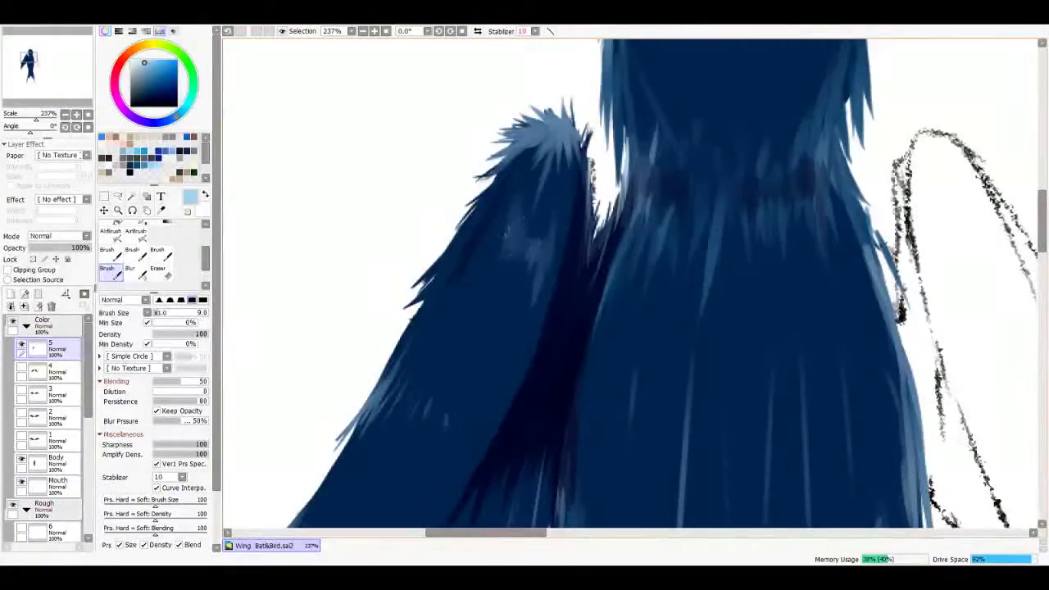
Step: Paint a light blue feather patch across the middle of the left wing and rework the lower patch with brush size 7
scroll(631, 283, "down", 5)
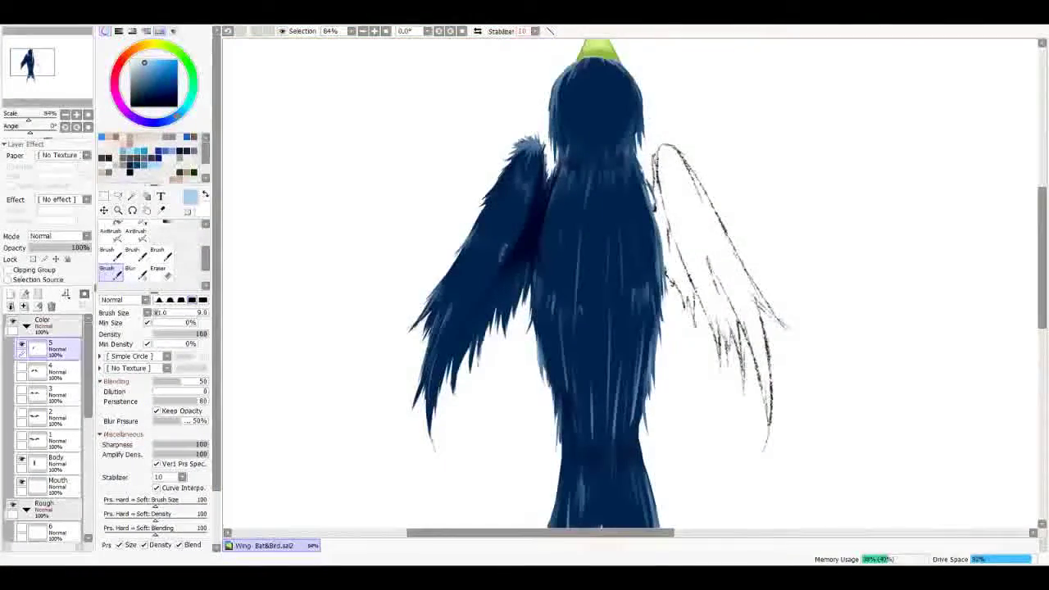
mouse_move(504, 260)
left_mouse_down()
mouse_move(488, 236)
mouse_move(503, 234)
left_mouse_up()
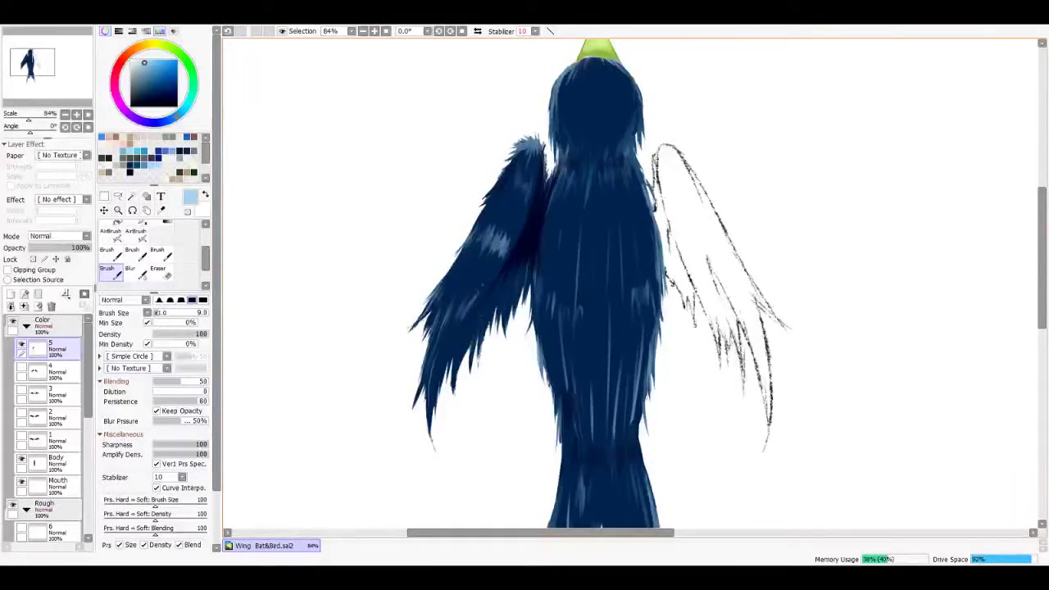
scroll(466, 317, "up", 2)
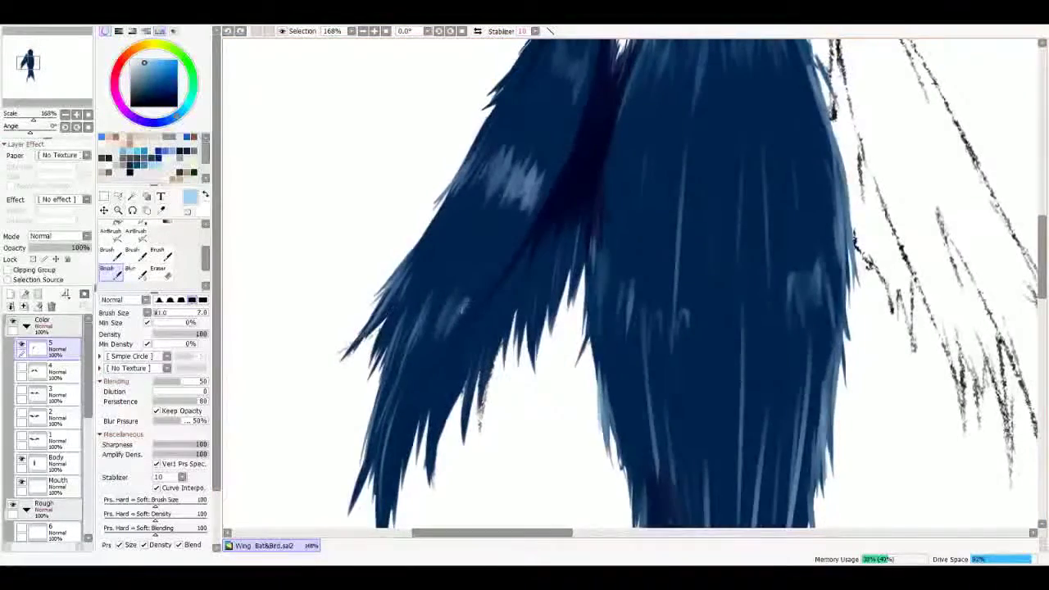
key("ctrl+z")
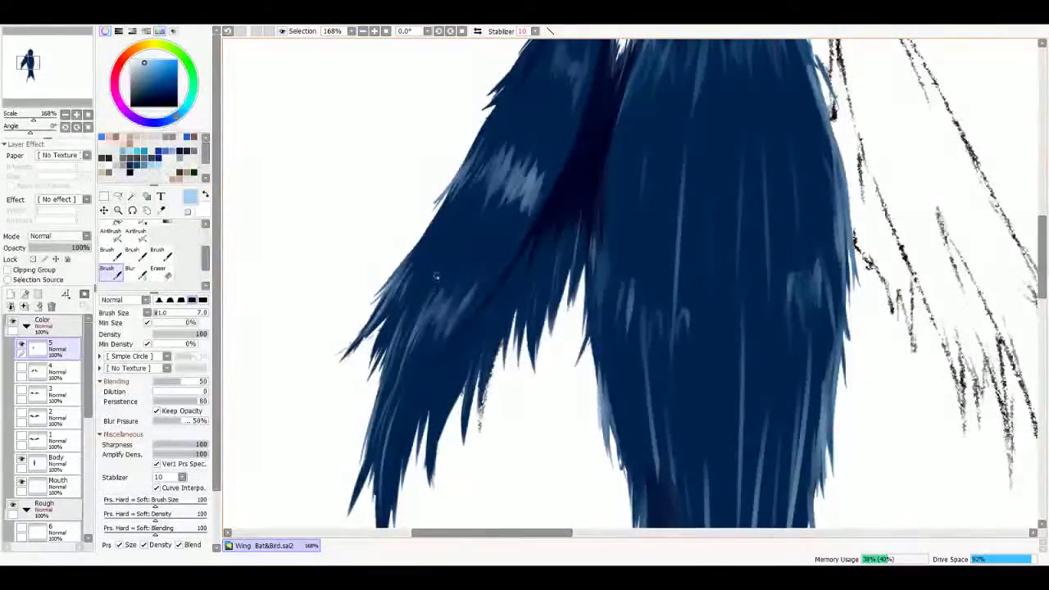
scroll(436, 276, "down", 5)
scroll(436, 276, "up", 4)
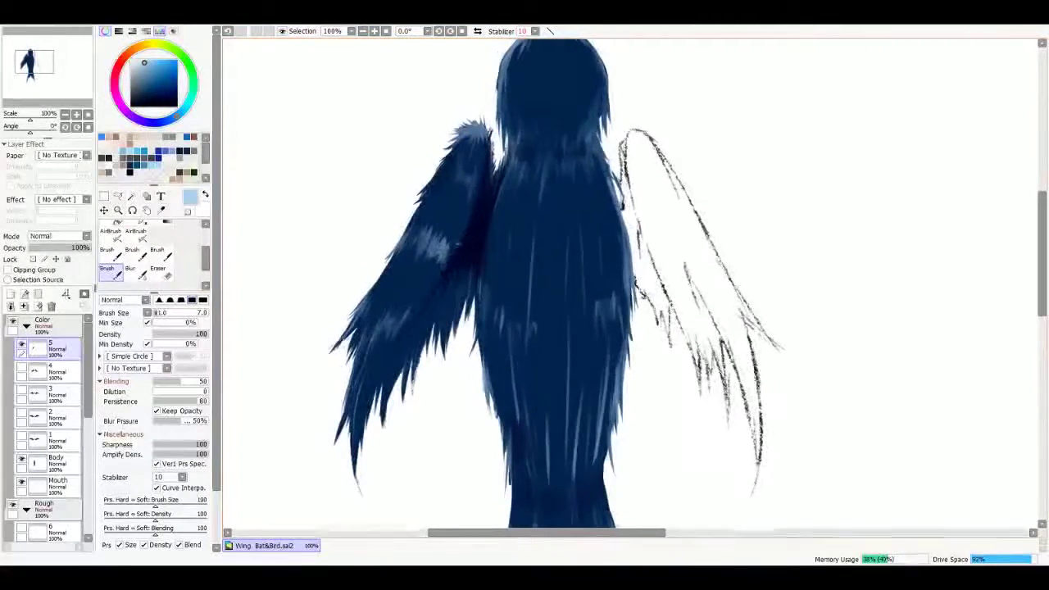
Step: Tone down the left wing's middle highlight patch with its base dark blue, and add light blue strokes along the upper leading edge
right_click(447, 252)
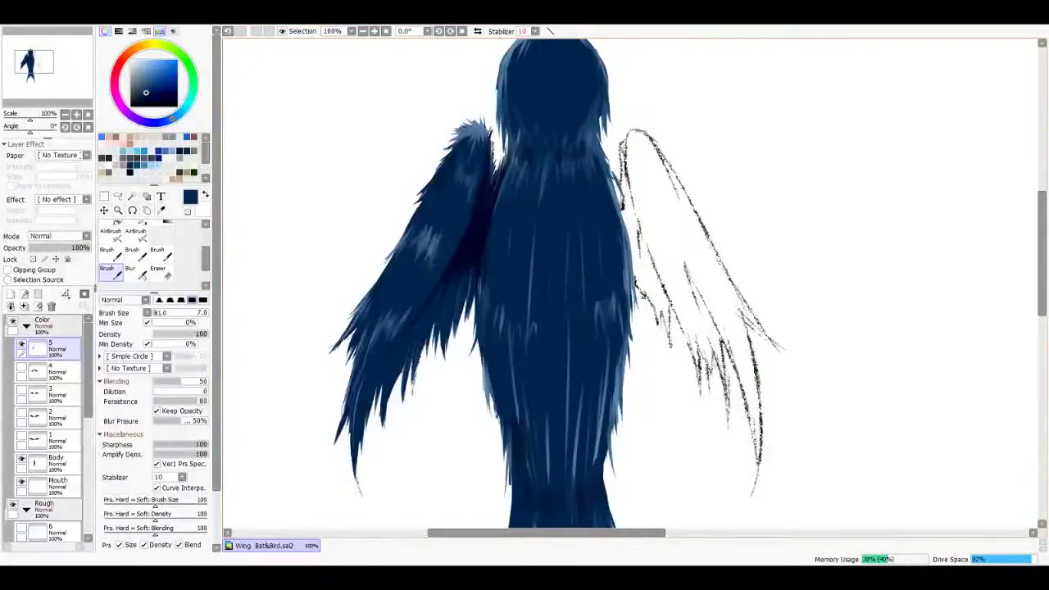
scroll(429, 268, "up", 3)
scroll(430, 268, "down", 3)
scroll(429, 268, "up", 3)
key("x")
left_click_drag(467, 179, 436, 236)
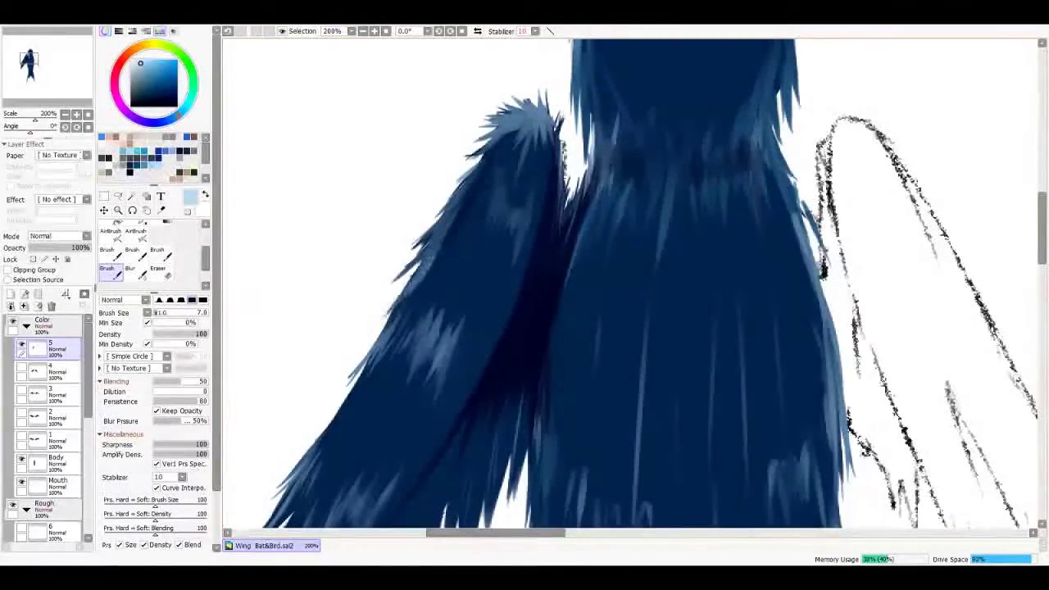
Step: Paint light blue feather strokes down the left wing's outer edge to the pointed lower tuft with brush size 7
scroll(486, 286, "down", 2)
scroll(486, 287, "left", 2)
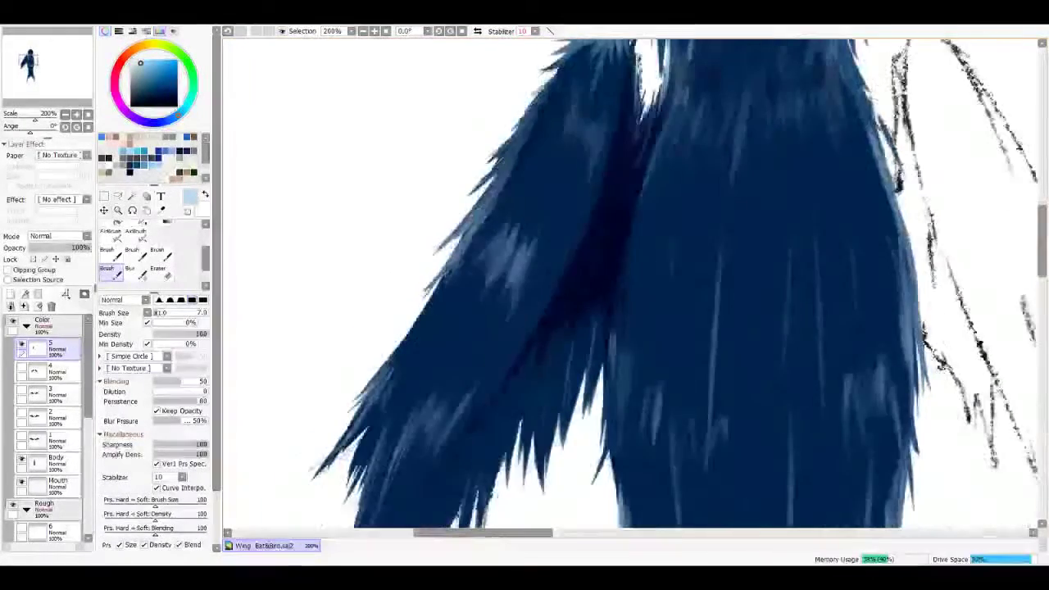
left_click_drag(406, 338, 360, 367)
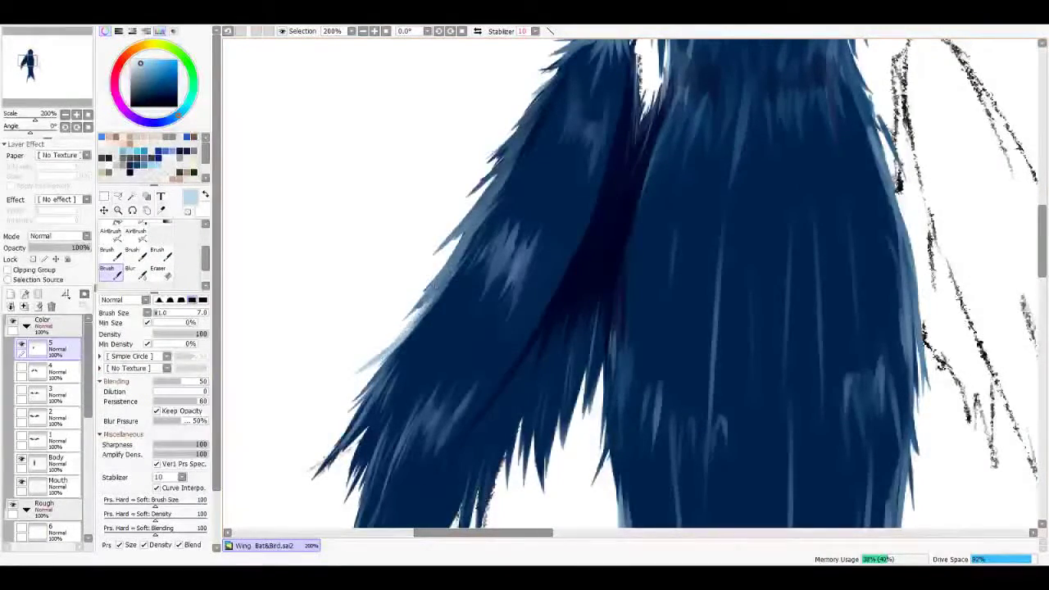
scroll(631, 283, "down", 1)
scroll(631, 283, "left", 1)
mouse_move(402, 341)
left_mouse_down()
mouse_move(363, 390)
mouse_move(365, 410)
left_mouse_up()
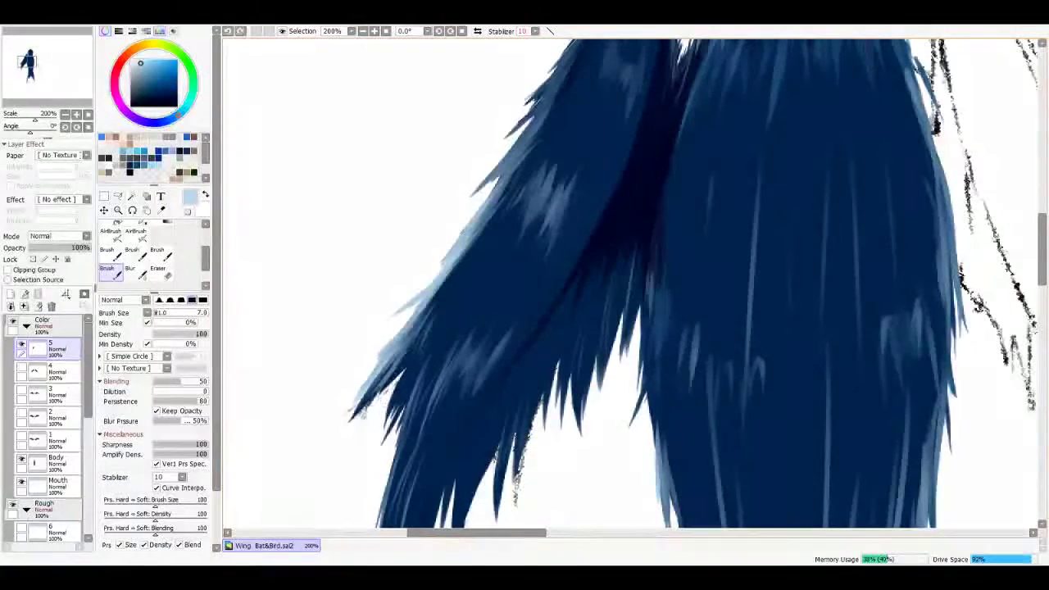
scroll(631, 282, "down", 1)
scroll(631, 283, "left", 1)
left_click_drag(418, 368, 368, 405)
mouse_move(413, 331)
left_mouse_down()
mouse_move(471, 236)
mouse_move(410, 356)
mouse_move(418, 365)
mouse_move(369, 397)
left_mouse_up()
mouse_move(450, 275)
left_mouse_down()
mouse_move(544, 123)
mouse_move(512, 144)
left_mouse_up()
scroll(630, 283, "down", 4)
scroll(631, 282, "up", 1)
scroll(631, 283, "up", 2)
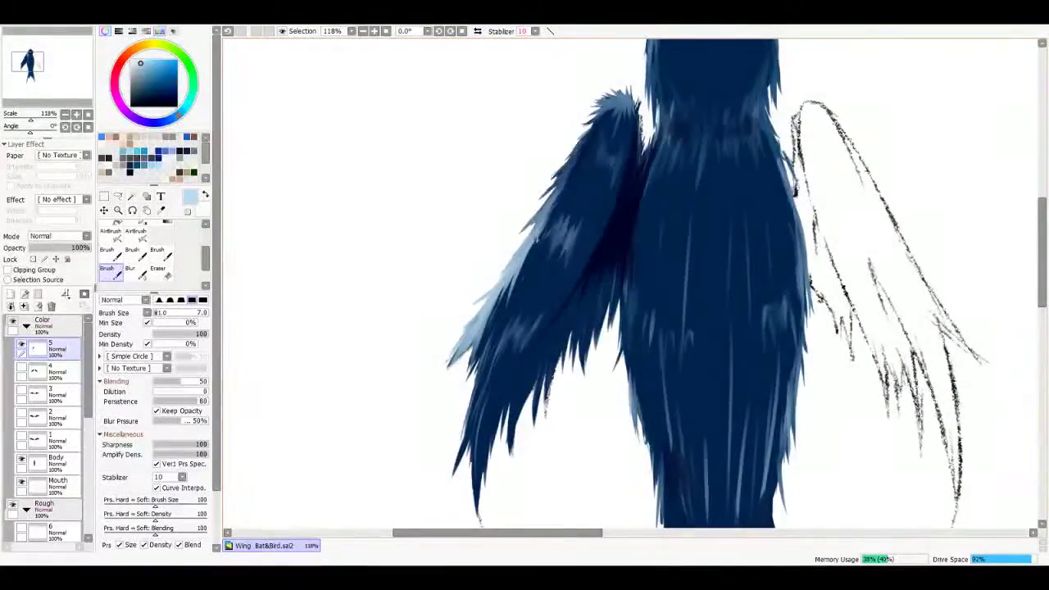
Step: Touch up the left wing's lower highlight patch in light blue, and undo the stroke tried on the wing's inner side
mouse_move(492, 336)
left_mouse_down()
mouse_move(513, 279)
mouse_move(484, 348)
left_mouse_up()
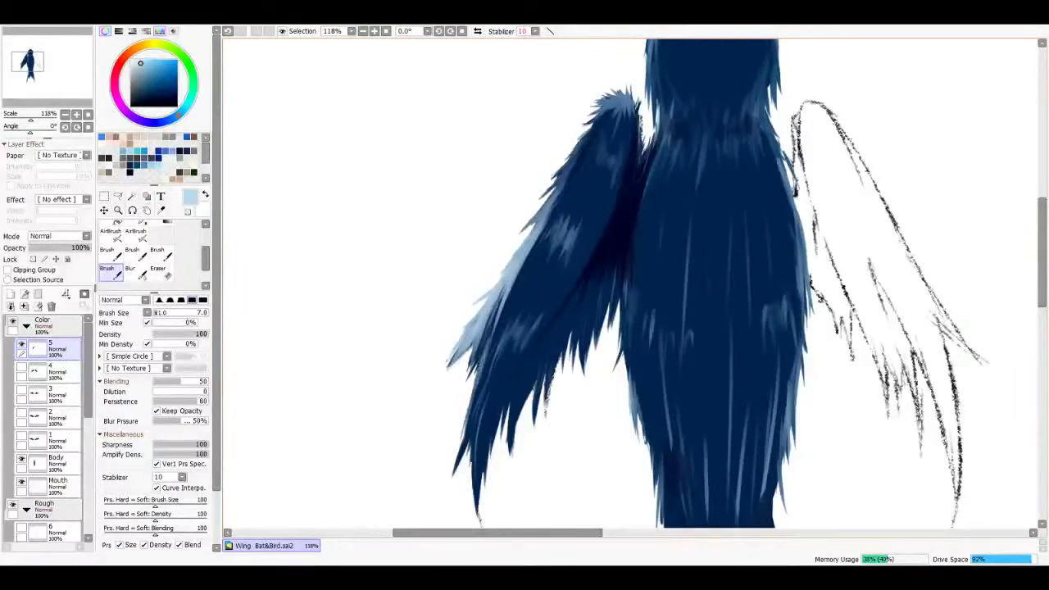
left_click_drag(618, 164, 606, 234)
key("ctrl+z")
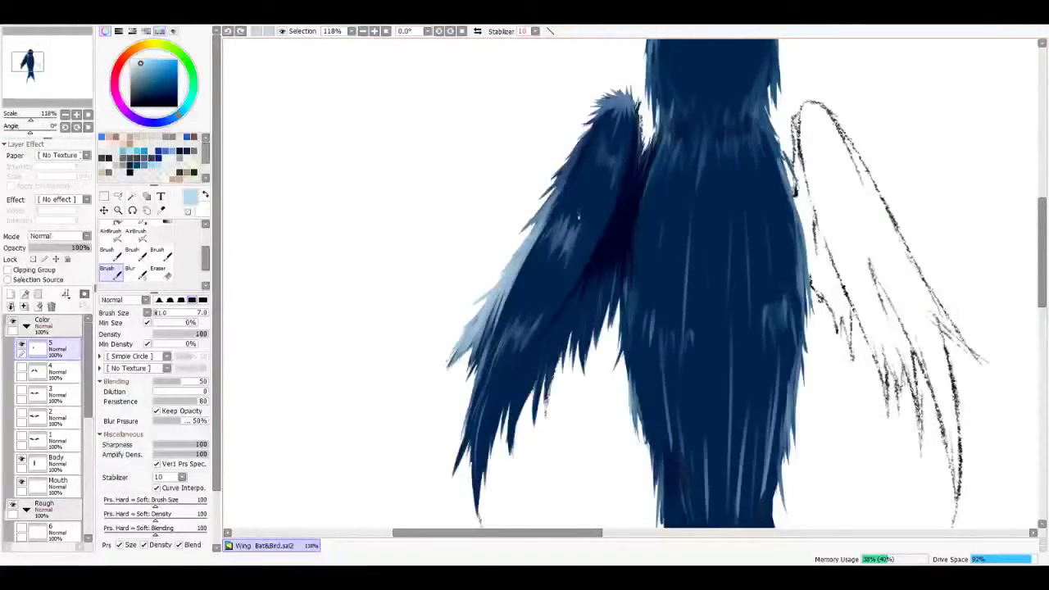
scroll(490, 271, "down", 1)
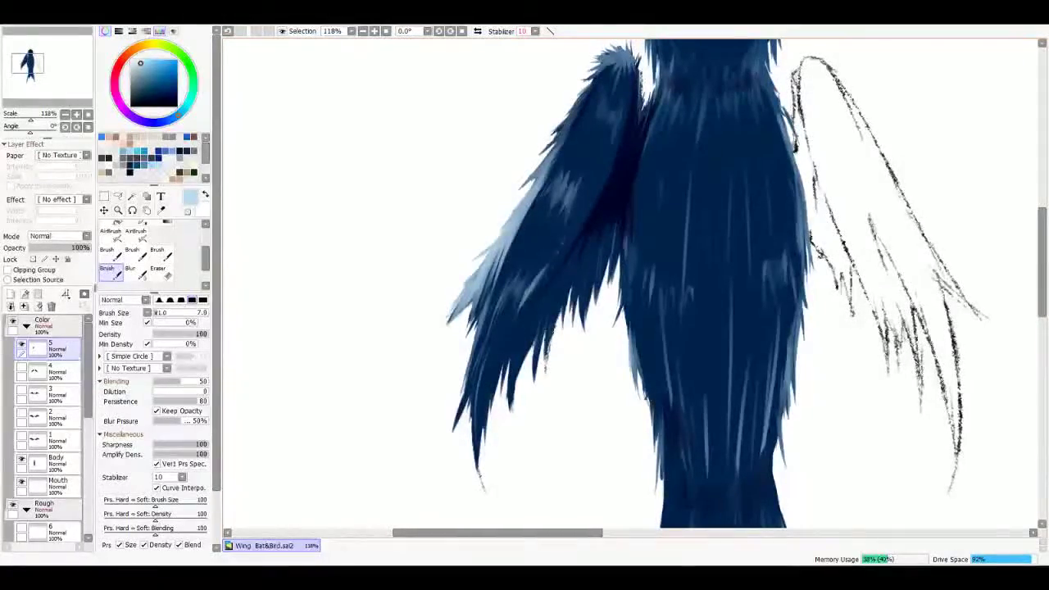
scroll(509, 284, "up", 2)
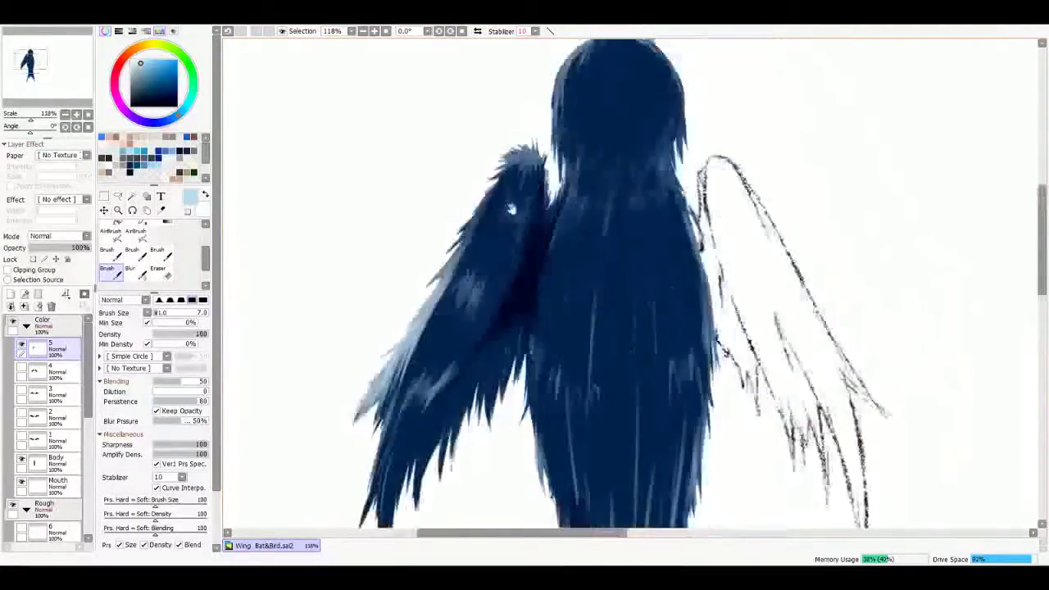
Step: Sample the darkest navy from the left wing and deepen the shadow along its lower inner feathers
left_click(491, 270, "alt")
scroll(470, 268, "up", 3)
mouse_move(470, 268)
left_mouse_down()
mouse_move(508, 238)
mouse_move(537, 264)
left_mouse_up()
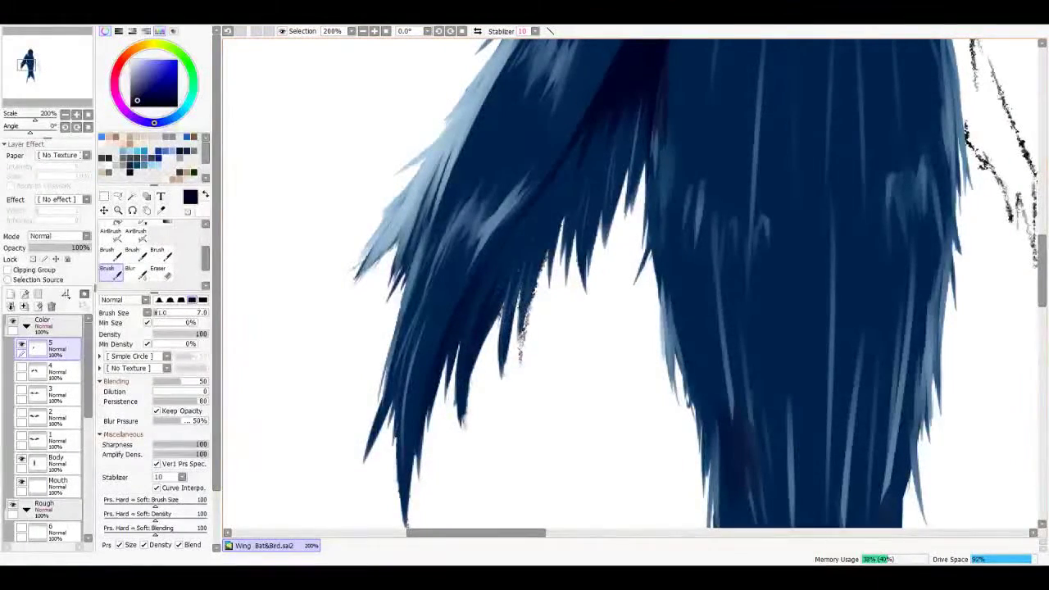
left_click_drag(580, 156, 539, 206)
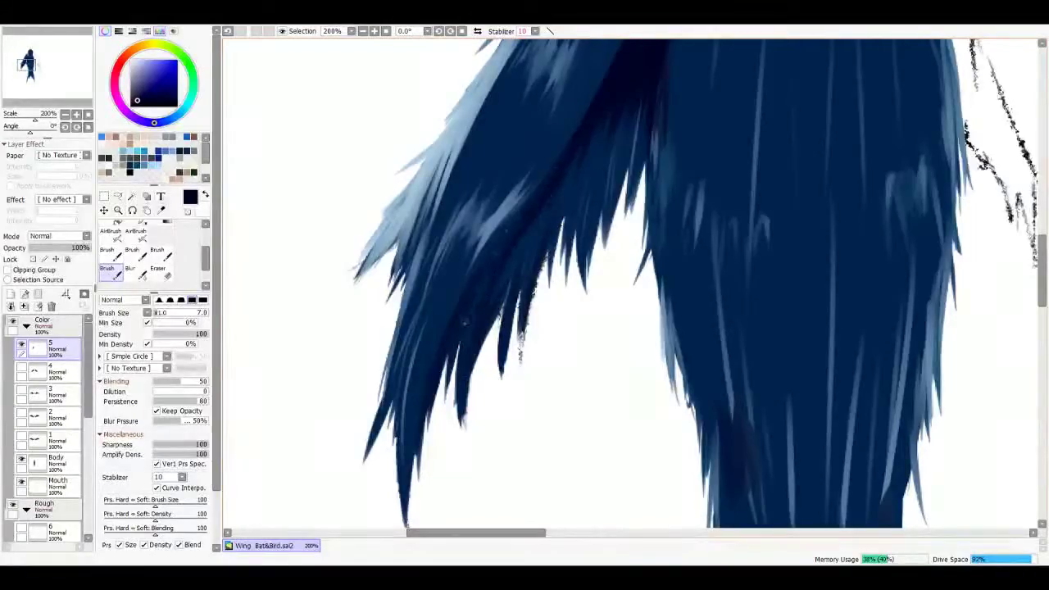
scroll(631, 283, "down", 7)
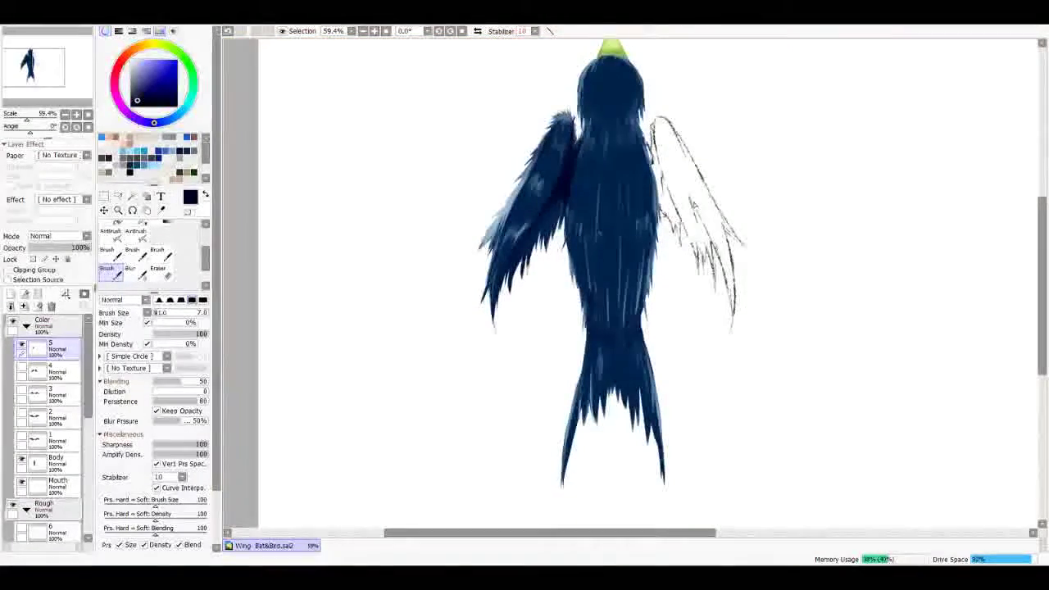
Step: Airbrush a soft light blue glow over the left wing's outer edge on a new clipped layer, size 300, and merge it down
left_click(10, 294)
left_click(7, 270)
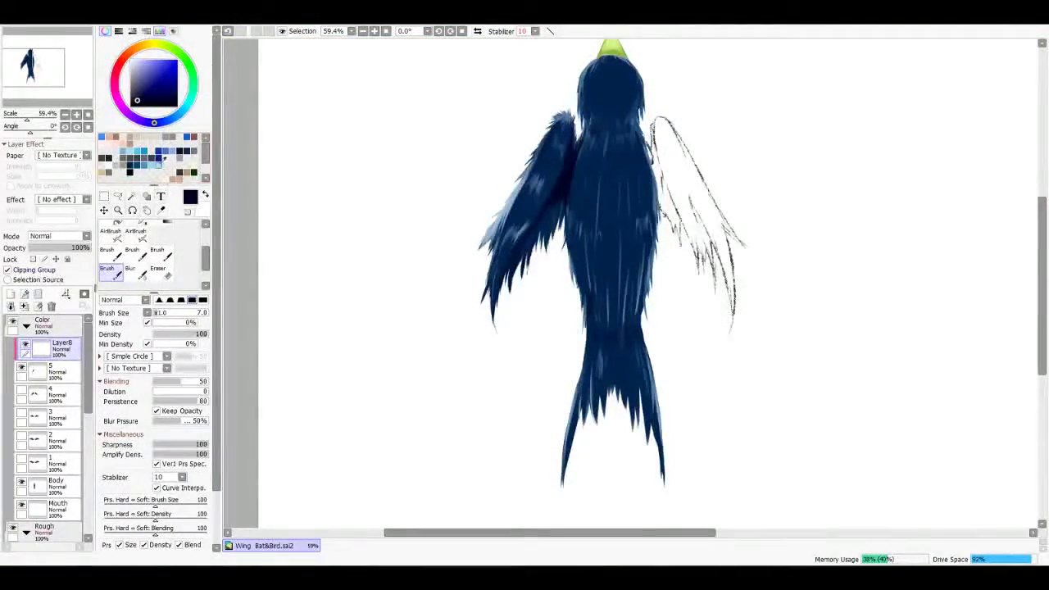
left_click(135, 231)
scroll(494, 164, "up", 2)
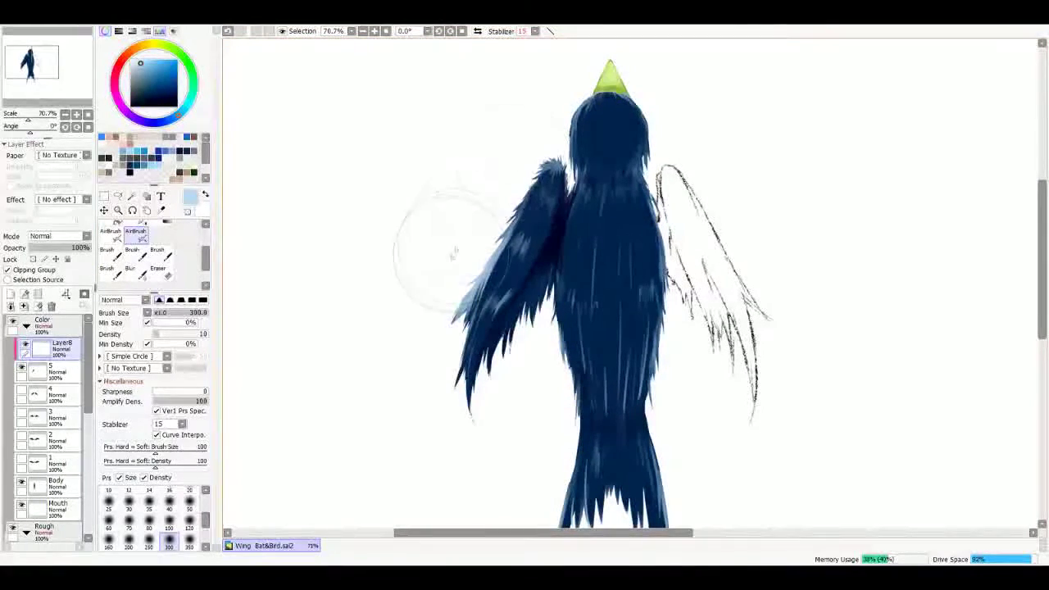
left_click_drag(454, 251, 440, 301)
mouse_move(415, 425)
left_mouse_down()
mouse_move(510, 148)
mouse_move(533, 143)
mouse_move(494, 168)
left_mouse_up()
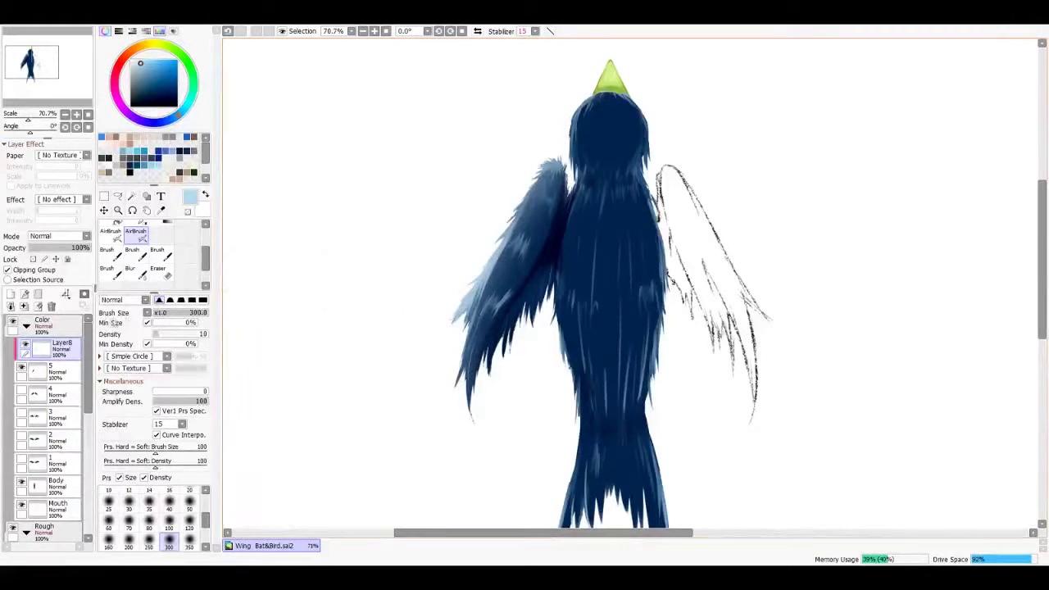
key("ctrl+e")
Step: Duplicate wing layer 5, flip the copy horizontally and place it over the right wing's sketch
left_click(21, 345)
left_click(21, 345)
left_click(25, 306)
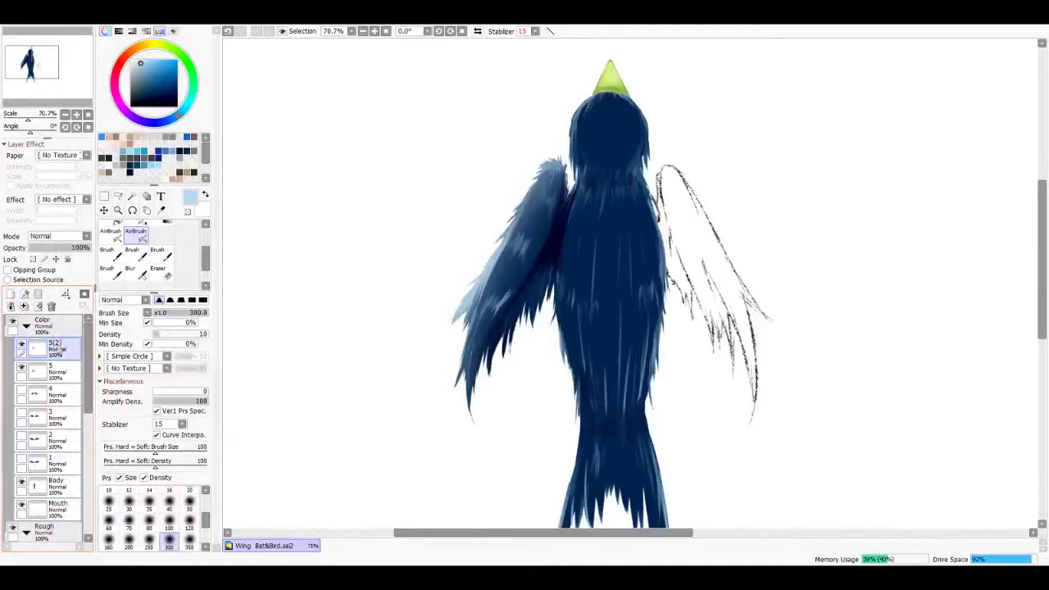
left_click(103, 210)
left_click_drag(565, 262, 694, 264)
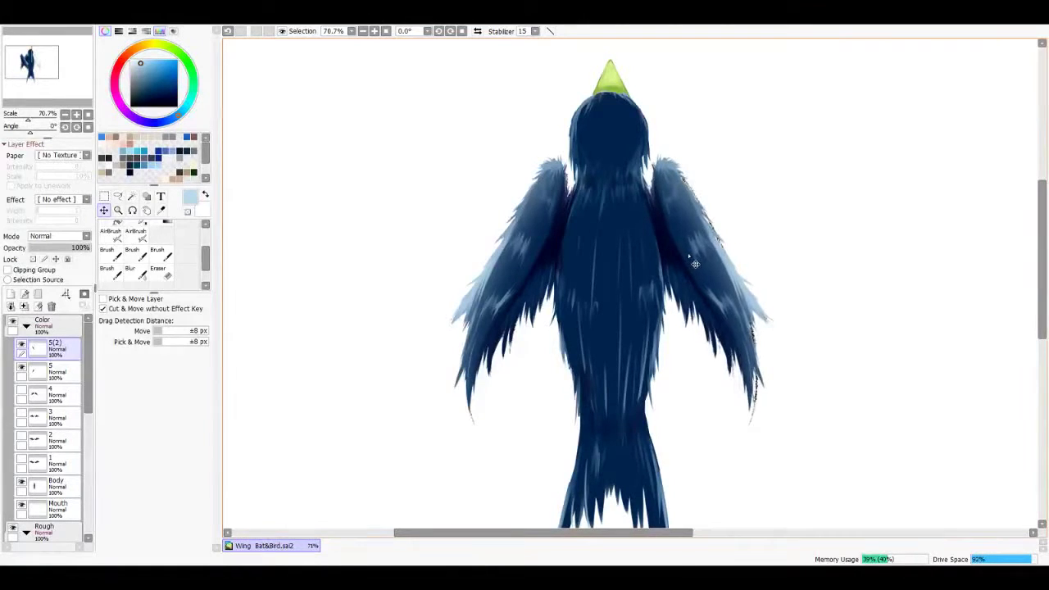
Step: Merge the mirrored wing into layer 5 and switch the visible pose to rough sketch 6
scroll(527, 255, "down", 1)
scroll(616, 334, "down", 1)
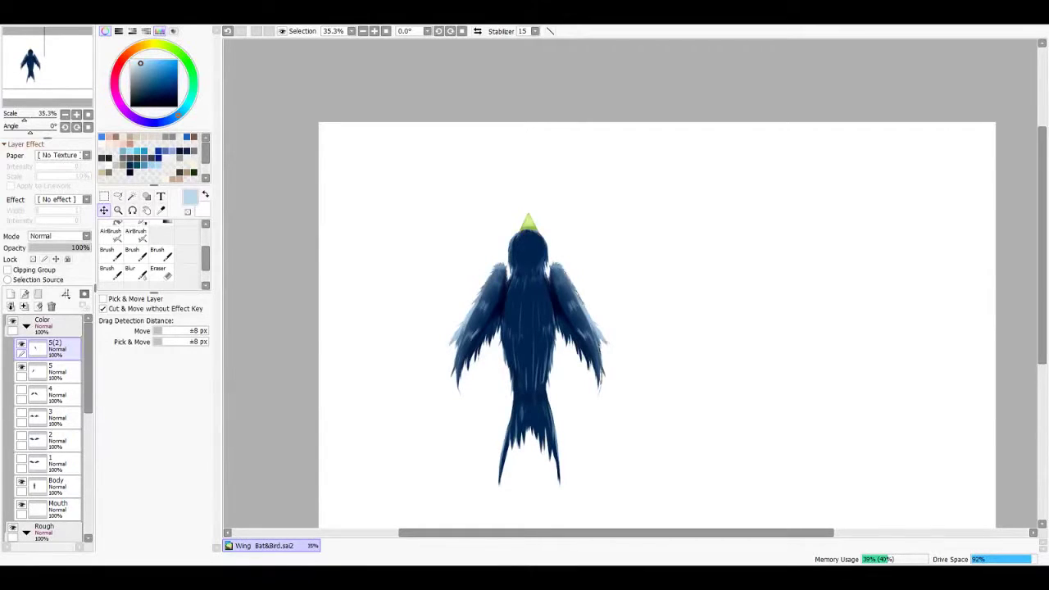
scroll(490, 324, "up", 1)
left_click_drag(59, 351, 65, 360)
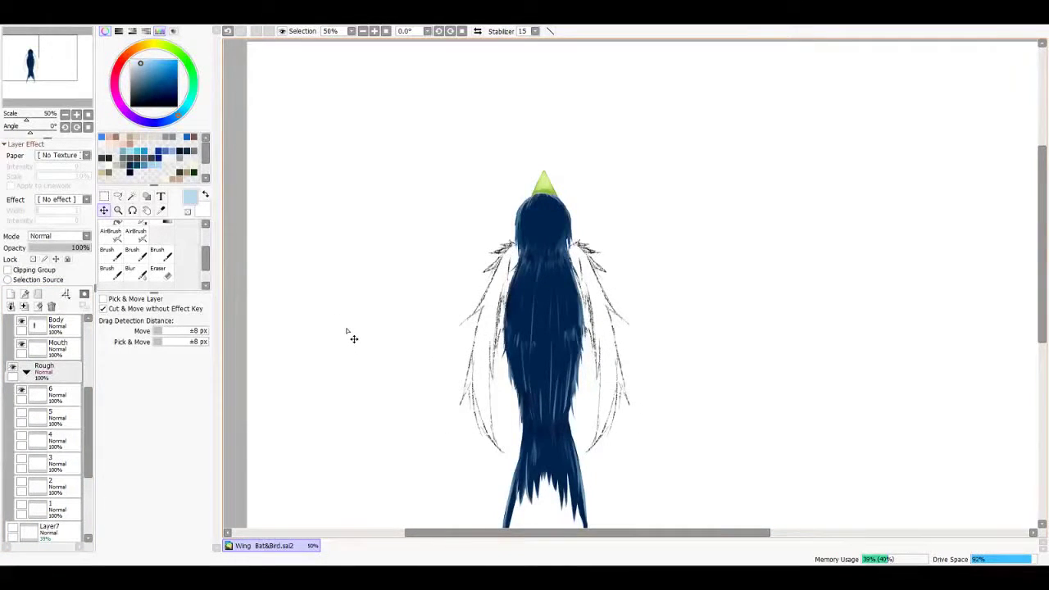
scroll(356, 320, "up", 1)
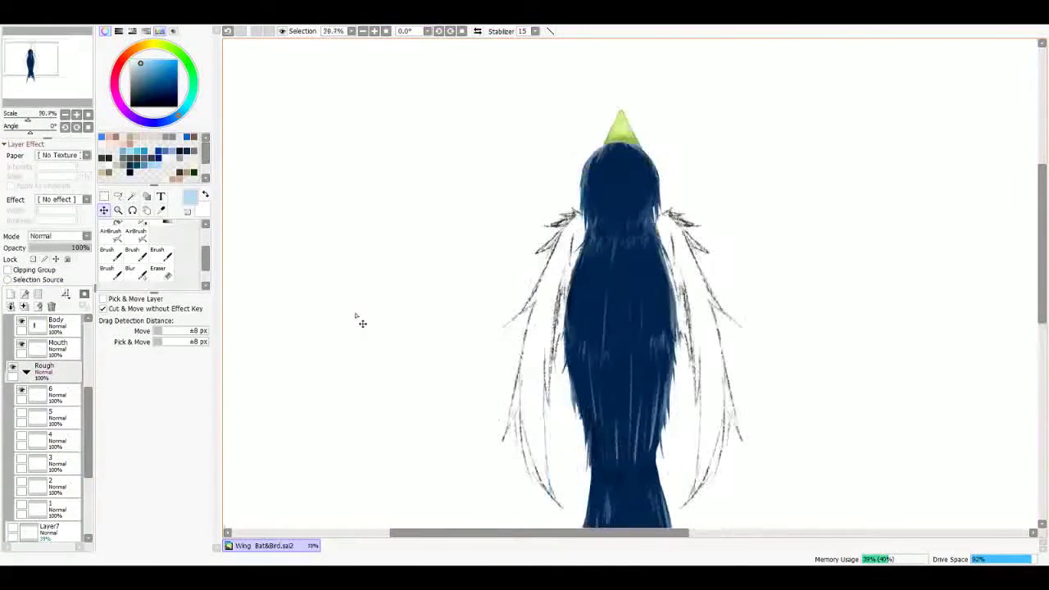
Step: Block in the folded left wing of pose 6 in dark blue on a new layer named 6, with brush size 35
left_click(130, 171)
left_click(106, 270)
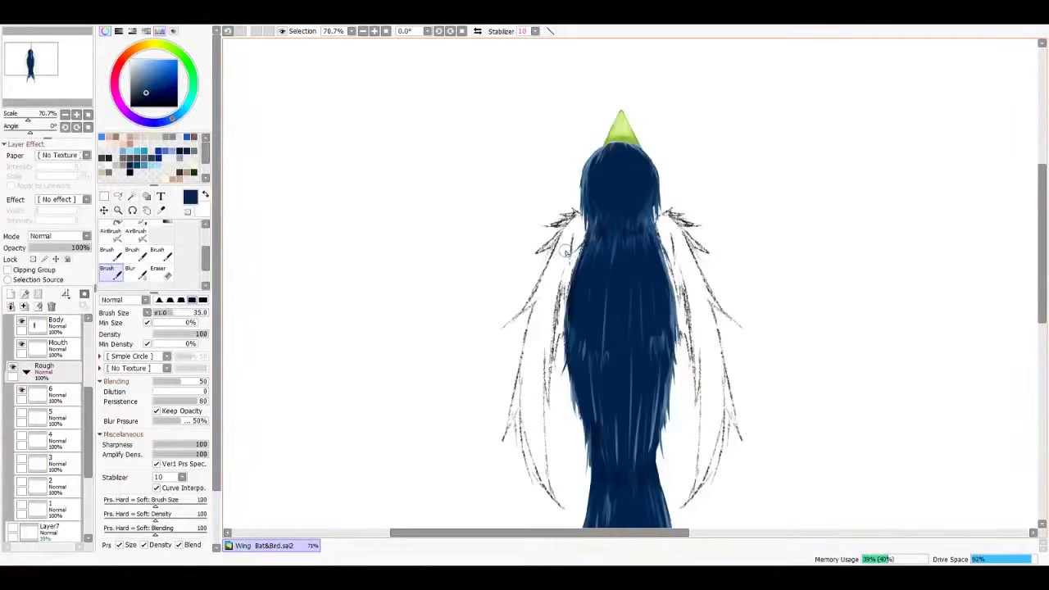
left_click_drag(495, 79, 489, 91)
left_click_drag(573, 231, 567, 279)
mouse_move(565, 229)
left_mouse_down()
mouse_move(536, 260)
mouse_move(568, 238)
mouse_move(509, 335)
left_mouse_up()
left_click_drag(569, 264, 532, 405)
left_click_drag(536, 318, 519, 395)
left_click_drag(554, 360, 579, 289)
mouse_move(560, 299)
left_mouse_down()
mouse_move(525, 379)
mouse_move(557, 430)
left_mouse_up()
left_click_drag(564, 360, 574, 442)
left_click_drag(567, 311, 570, 381)
left_click_drag(550, 338, 544, 438)
key("ctrl+z")
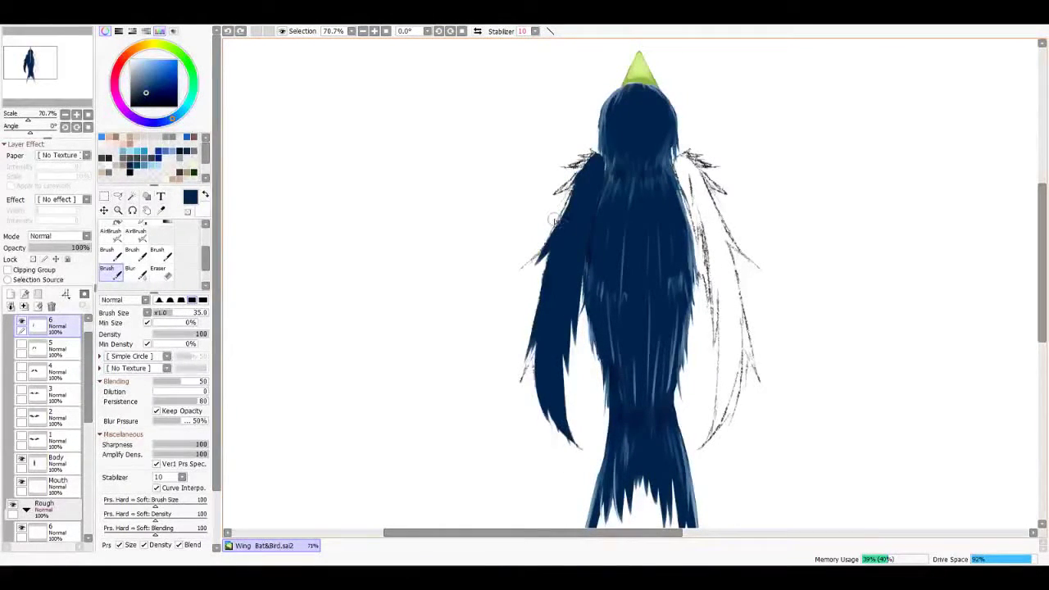
Step: Paint pointed dark blue feather tufts around the left wing's shoulder with brush size 6
left_click(162, 315)
scroll(606, 266, "up", 4)
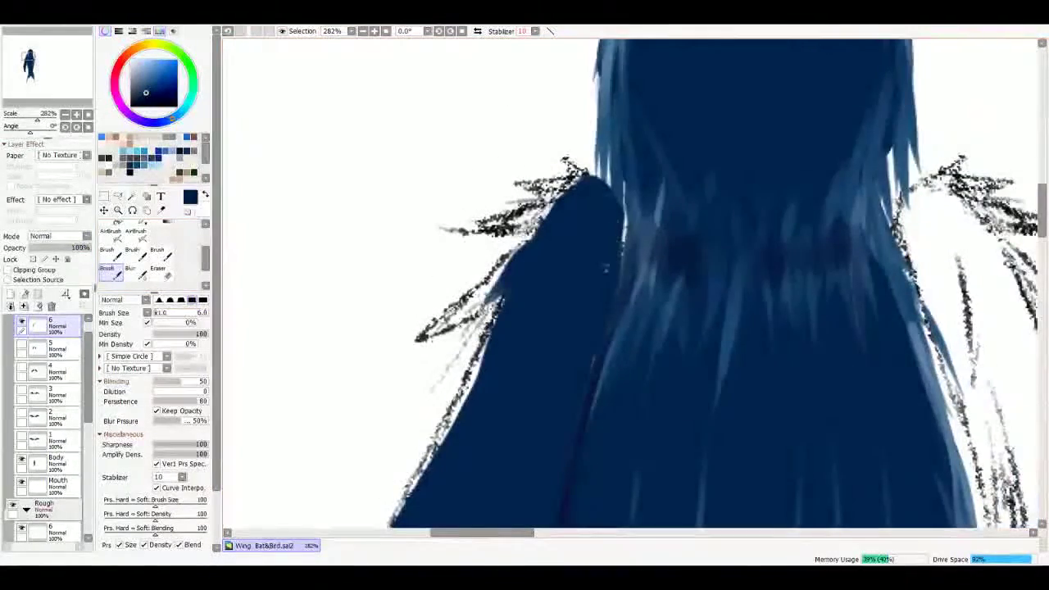
mouse_move(615, 215)
left_mouse_down()
mouse_move(631, 269)
mouse_move(588, 213)
mouse_move(525, 286)
left_mouse_up()
mouse_move(570, 254)
left_mouse_down()
mouse_move(495, 284)
mouse_move(639, 247)
mouse_move(566, 316)
left_mouse_up()
left_click_drag(578, 277, 502, 336)
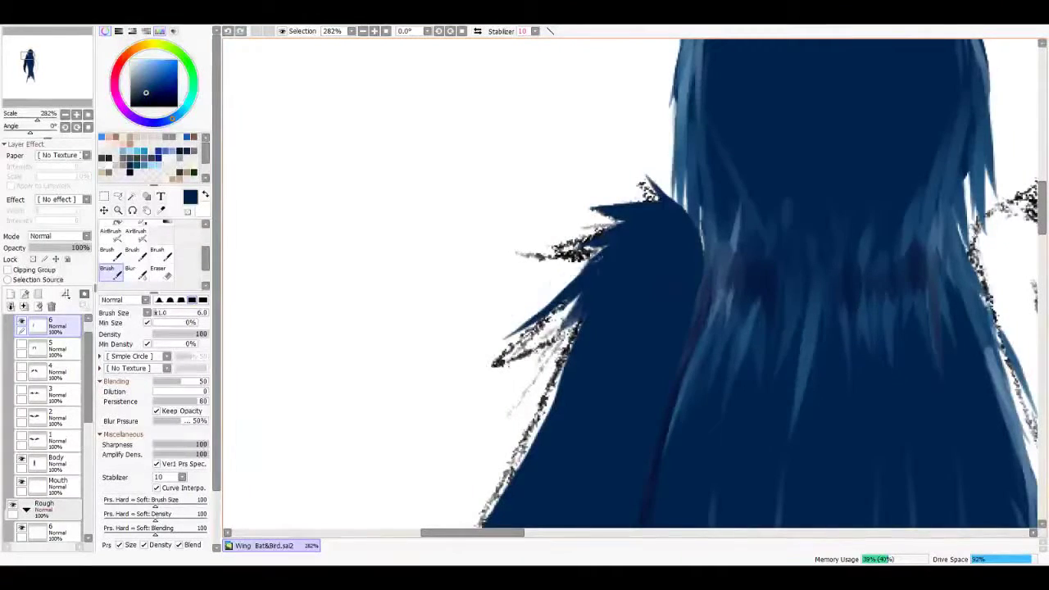
left_click_drag(631, 287, 678, 238)
mouse_move(623, 270)
left_mouse_down()
mouse_move(653, 236)
mouse_move(594, 312)
left_mouse_up()
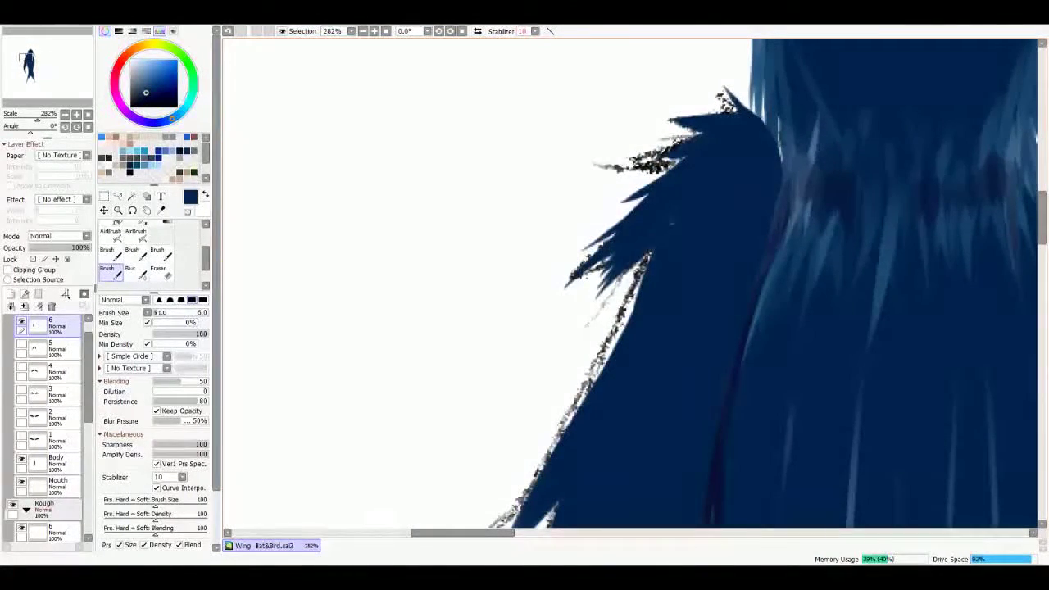
Step: Paint jagged dark blue feather tips down the left wing's upper and middle outer edge
left_click_drag(654, 250, 584, 364)
left_click_drag(635, 296, 553, 438)
left_click_drag(590, 358, 545, 451)
scroll(643, 287, "down", 3)
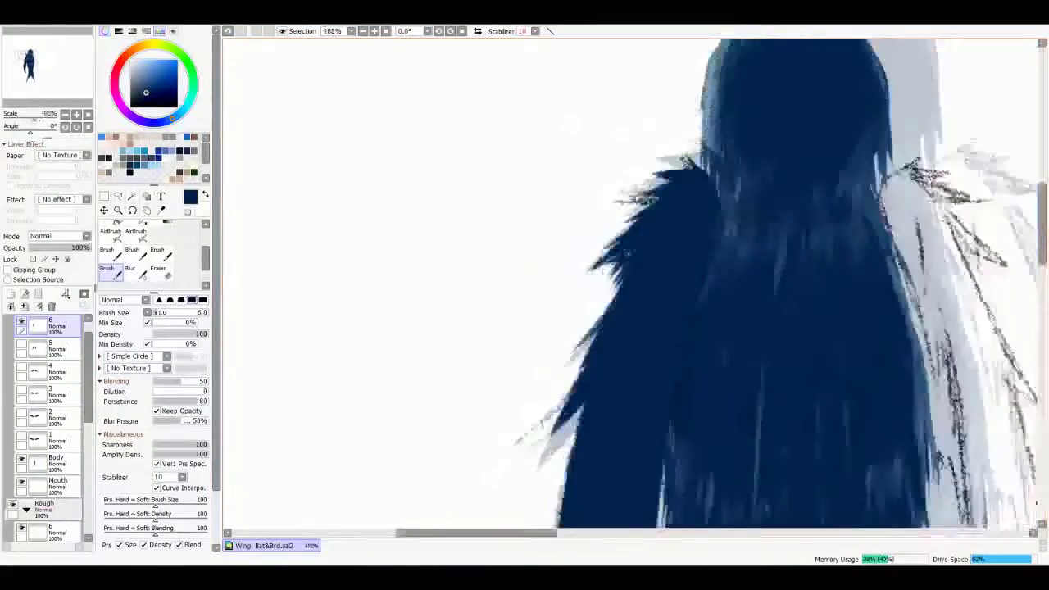
scroll(643, 286, "up", 1)
left_click_drag(562, 231, 533, 271)
mouse_move(574, 204)
left_mouse_down()
mouse_move(545, 258)
mouse_move(547, 293)
left_mouse_up()
mouse_move(572, 250)
left_mouse_down()
mouse_move(542, 313)
mouse_move(539, 353)
left_mouse_up()
left_click_drag(560, 316, 533, 382)
left_click_drag(557, 344, 536, 385)
Step: Continue the dark blue feather tips down the left wing's lower outer edge to its pointed tip
scroll(560, 391, "down", 2)
left_click_drag(566, 287, 541, 381)
left_click_drag(557, 329, 539, 413)
left_click_drag(569, 349, 556, 451)
scroll(564, 377, "down", 2)
left_click_drag(574, 287, 560, 355)
left_click_drag(570, 316, 556, 366)
scroll(574, 335, "down", 2)
mouse_move(590, 326)
left_mouse_down()
mouse_move(578, 366)
mouse_move(605, 391)
left_mouse_up()
Step: Paint dark blue feather tips along the left wing's inner edge, from the lower tip up beside the body
scroll(607, 377, "up", 2)
left_click_drag(613, 297, 603, 403)
left_click_drag(619, 362, 607, 455)
key("ctrl+z")
left_click_drag(638, 471, 619, 507)
left_click_drag(634, 269, 624, 287)
scroll(629, 279, "up", 2)
left_click_drag(603, 345, 587, 485)
left_click_drag(627, 264, 613, 372)
left_click_drag(629, 289, 611, 402)
scroll(622, 327, "up", 2)
left_click_drag(610, 359, 605, 377)
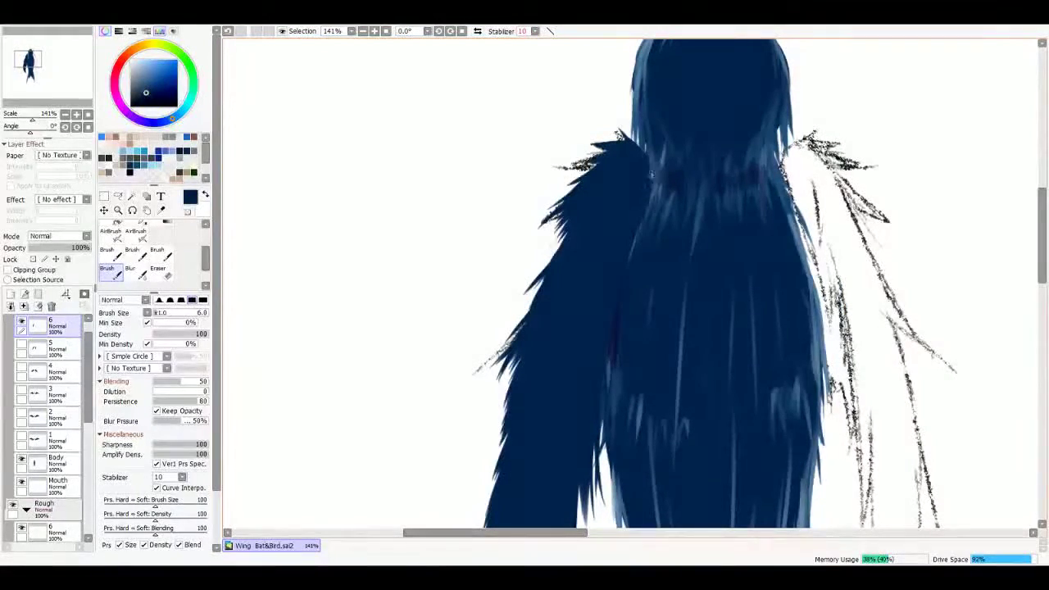
Step: Shade the left wing's inner edge beside the body with the darkest navy, using brush size 4
scroll(635, 150, "up", 5)
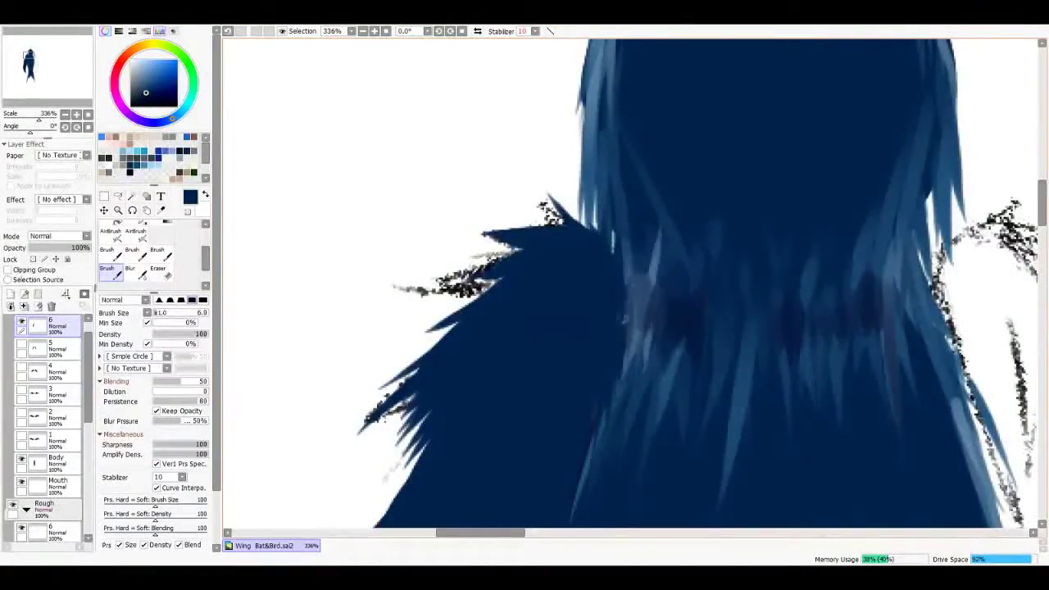
scroll(623, 398, "up", 2)
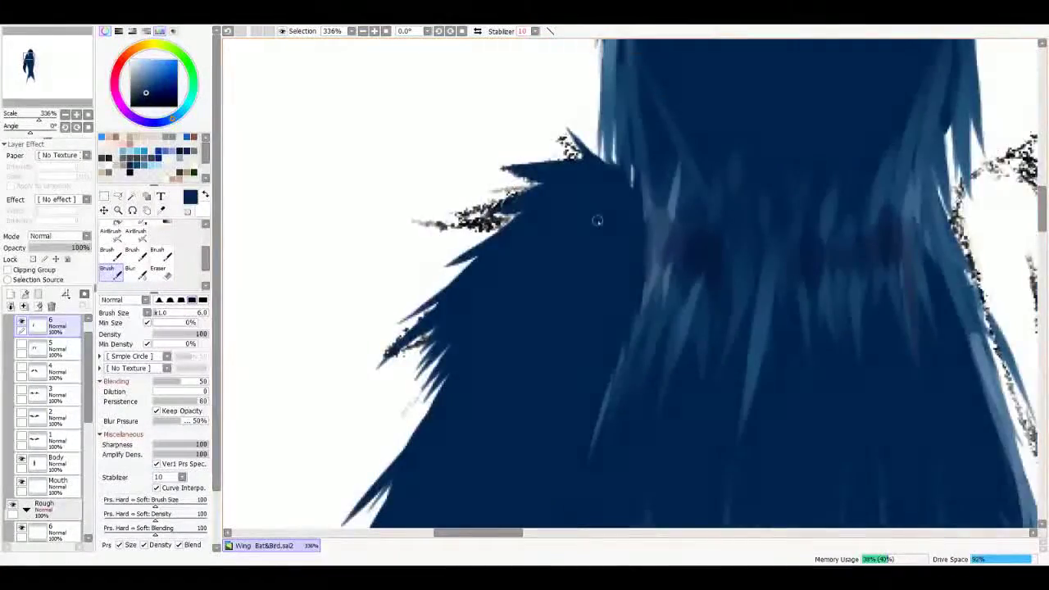
scroll(374, 253, "down", 6)
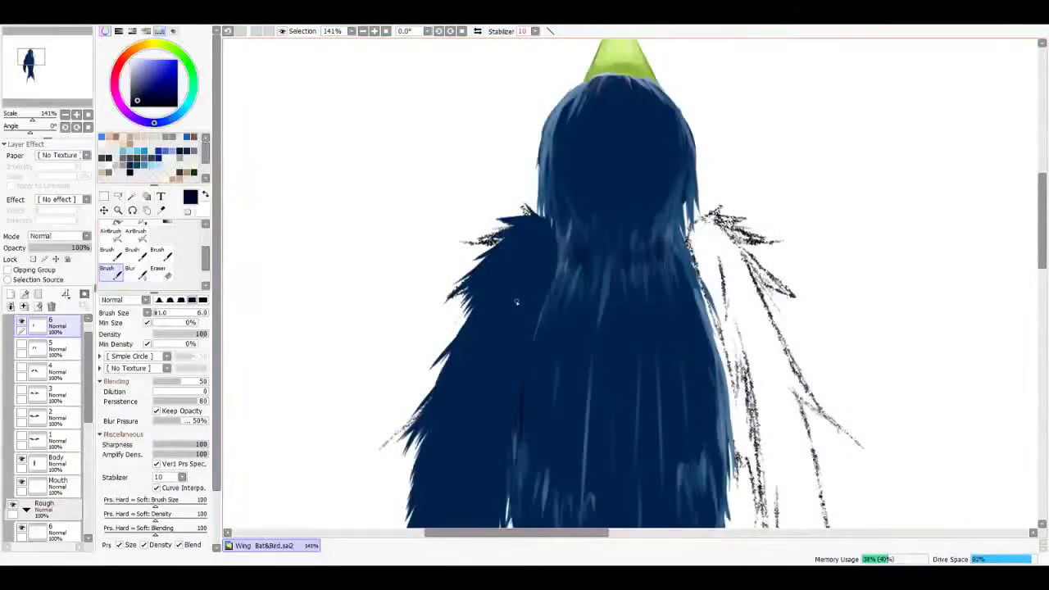
scroll(562, 269, "down", 3)
left_click_drag(565, 271, 524, 364)
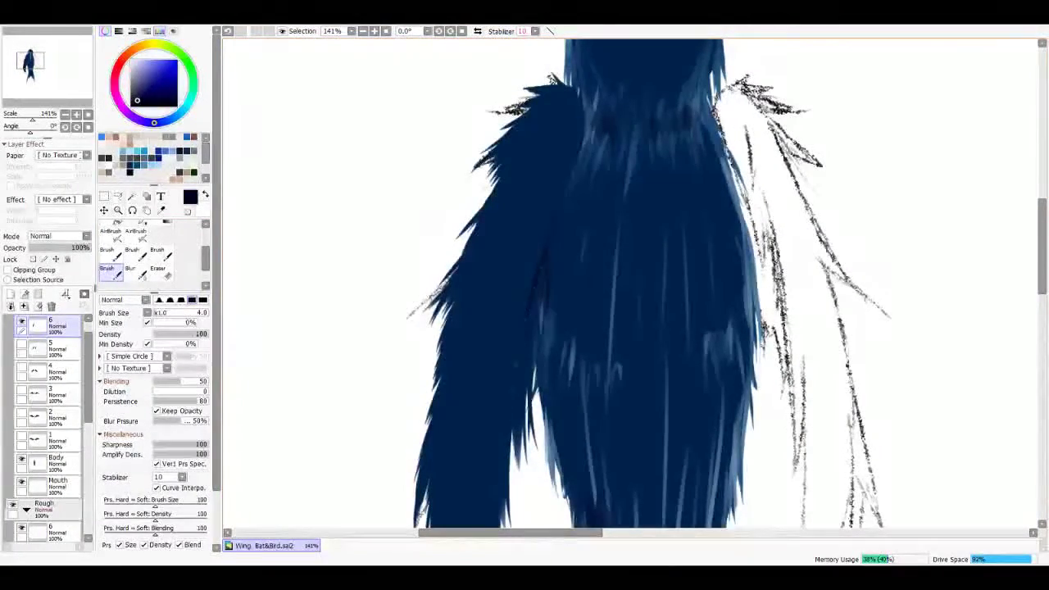
left_click_drag(543, 299, 530, 381)
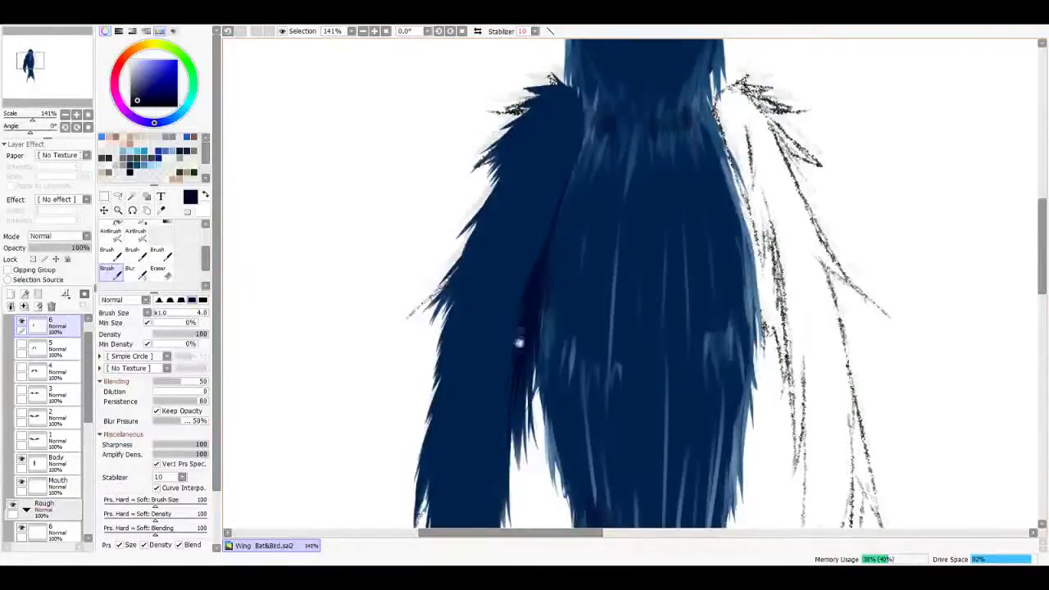
left_click_drag(523, 335, 556, 208)
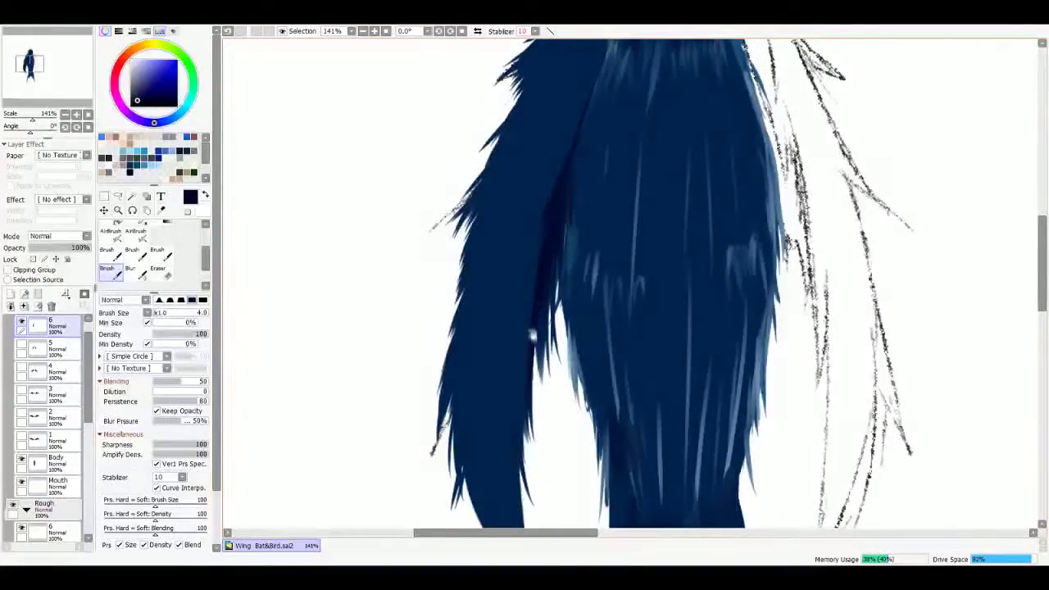
left_click_drag(533, 331, 545, 271)
left_click_drag(553, 201, 541, 319)
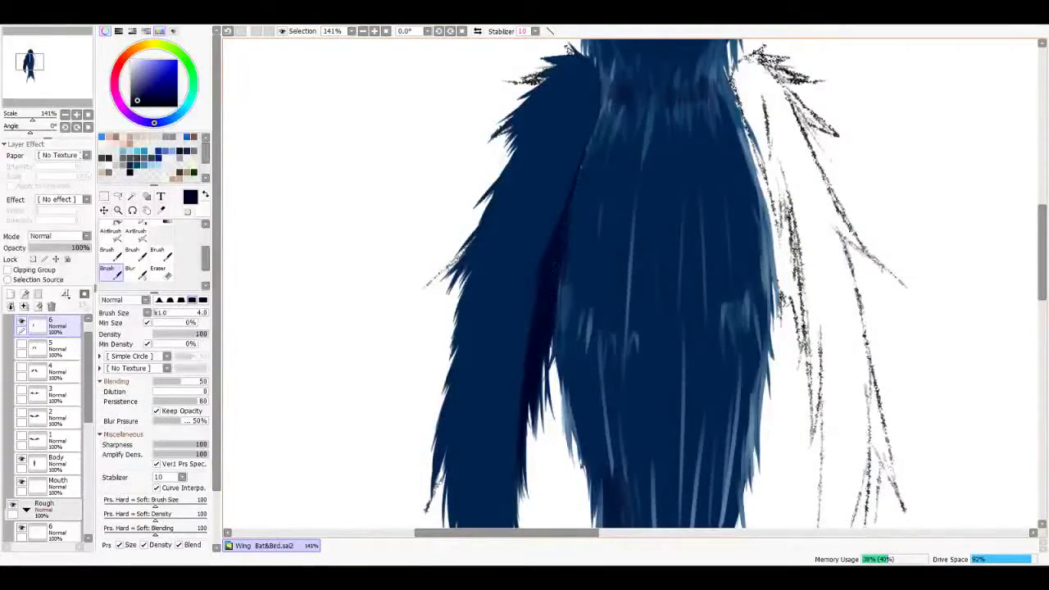
left_click_drag(549, 295, 516, 389)
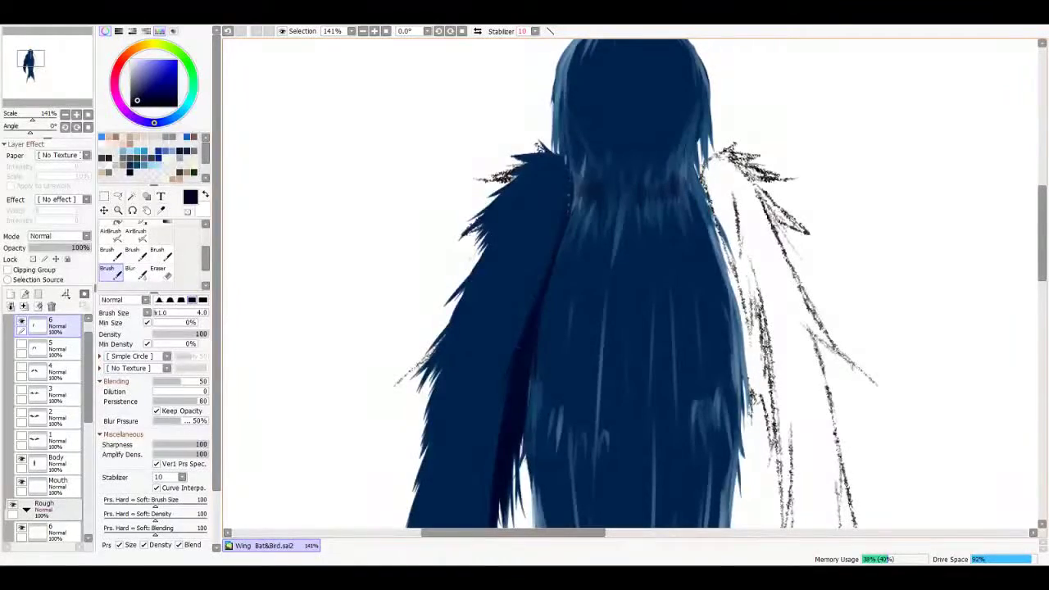
scroll(519, 295, "up", 2)
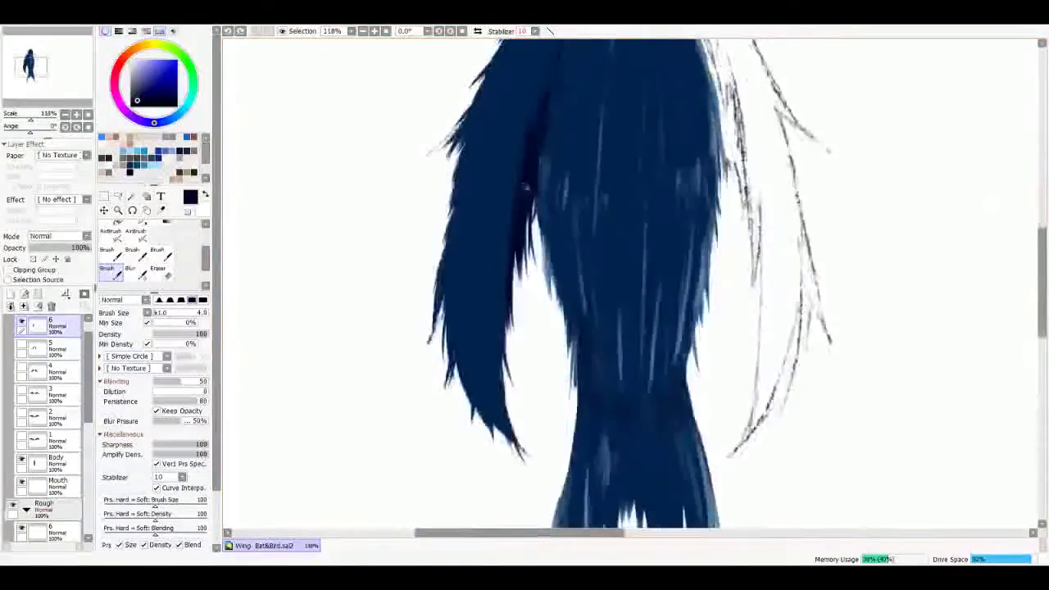
Step: Shade the left wing's lower inner feathers and pointed tip with the darkest navy, continuing up along the body edge
left_click_drag(506, 263, 496, 341)
mouse_move(501, 287)
left_mouse_down()
mouse_move(493, 354)
mouse_move(571, 209)
left_mouse_up()
mouse_move(473, 401)
left_mouse_down()
mouse_move(462, 306)
mouse_move(517, 410)
left_mouse_up()
left_click_drag(497, 287, 493, 373)
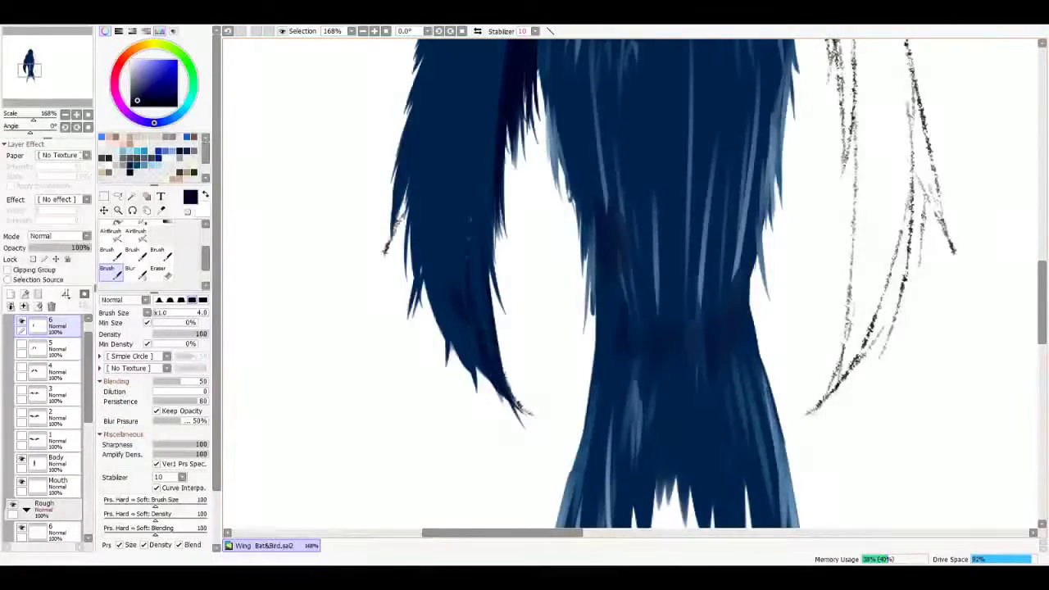
mouse_move(460, 285)
left_mouse_down()
mouse_move(455, 310)
mouse_move(520, 357)
mouse_move(445, 285)
mouse_move(449, 341)
left_mouse_up()
left_click_drag(524, 246, 512, 368)
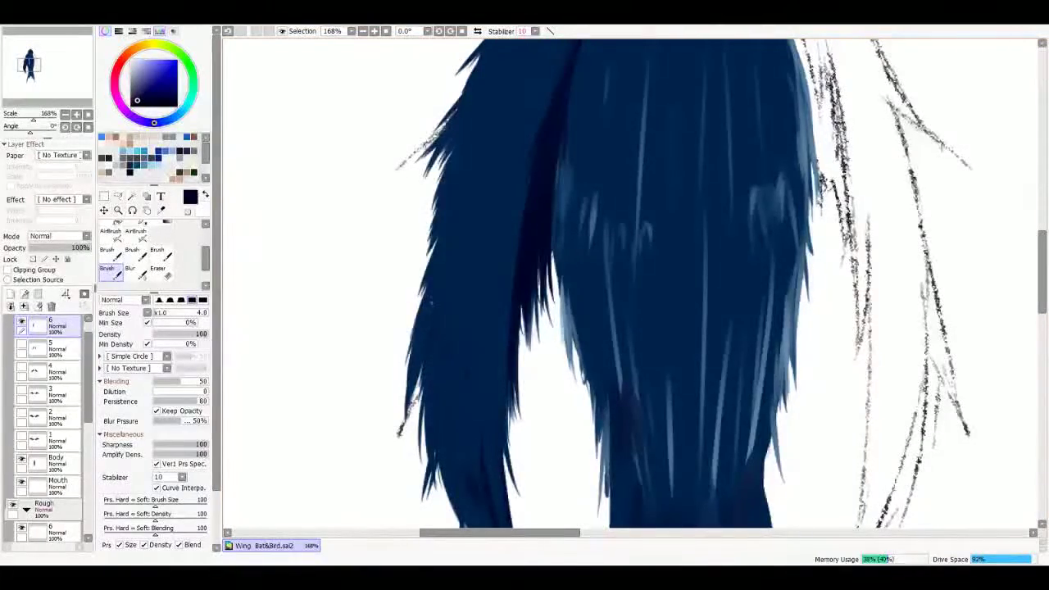
mouse_move(631, 287)
left_mouse_down()
mouse_move(492, 352)
mouse_move(574, 369)
left_mouse_up()
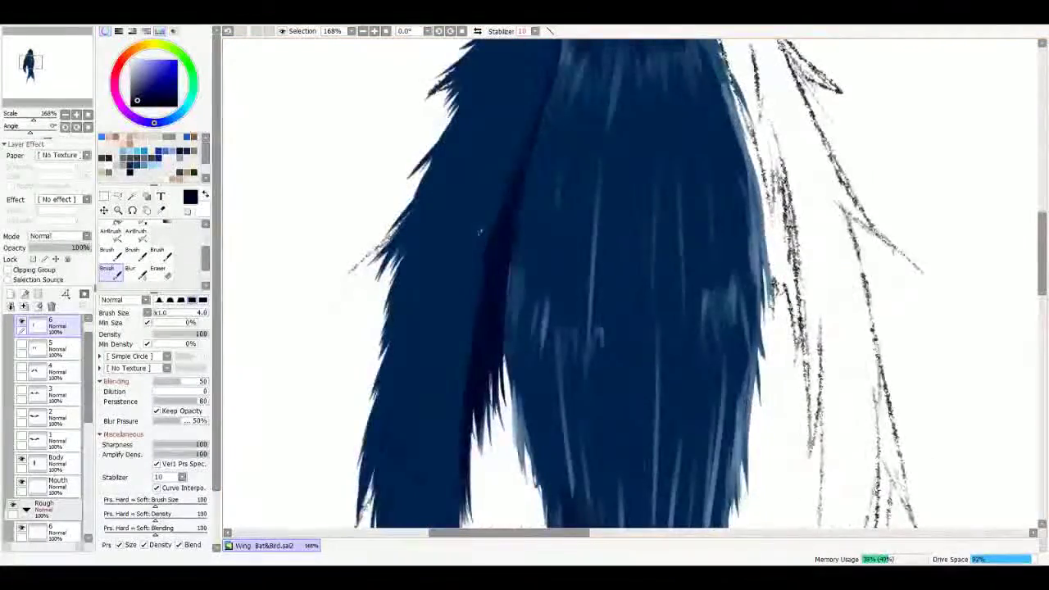
left_click_drag(573, 286, 508, 369)
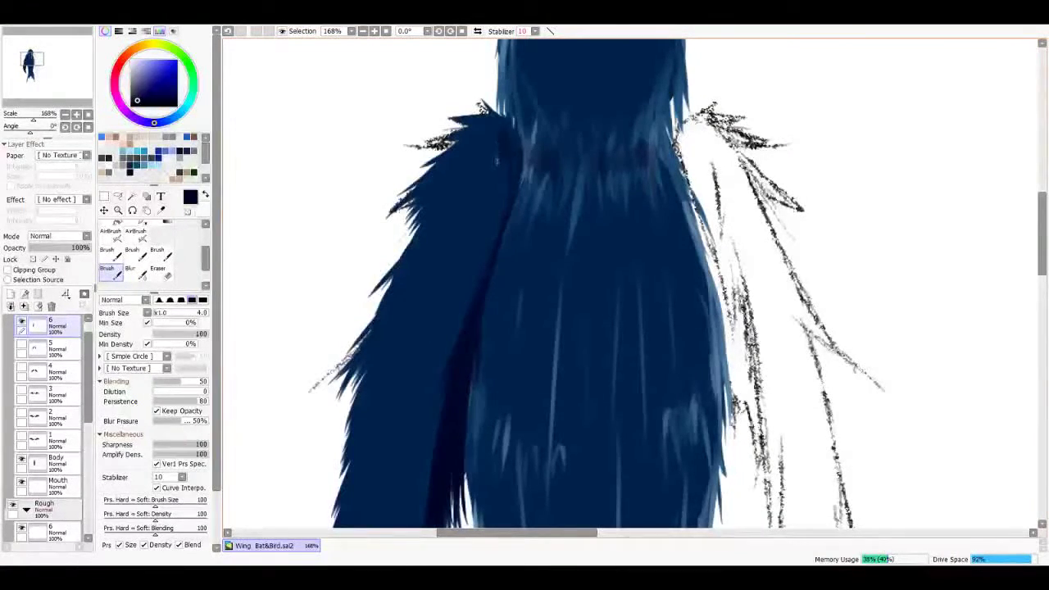
Step: Paint light blue feather highlights along the left wing's outer edge and shoulder tufts, using brush size 7
key("x")
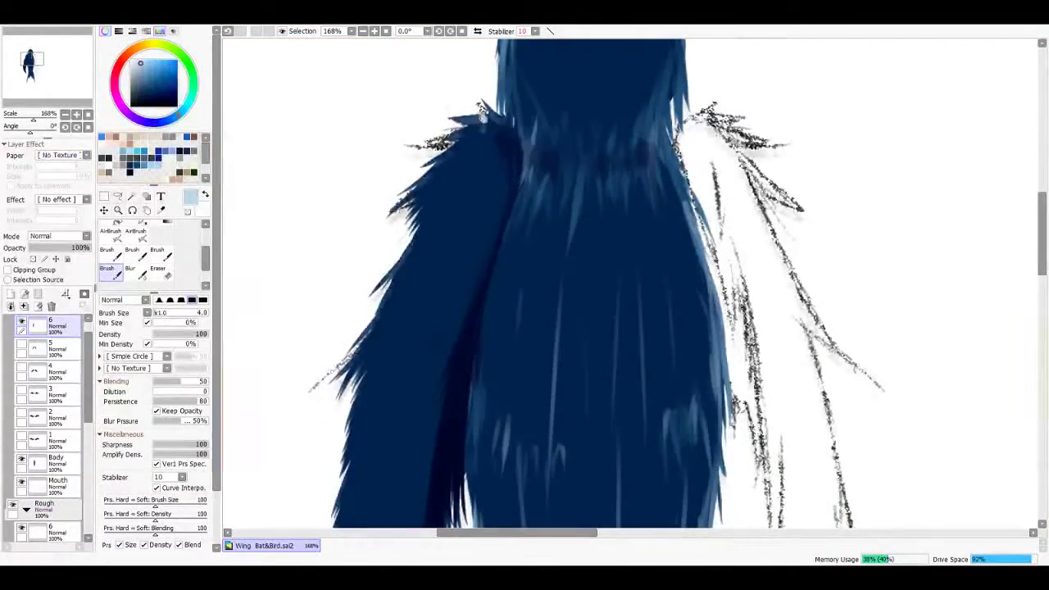
left_click_drag(631, 287, 629, 306)
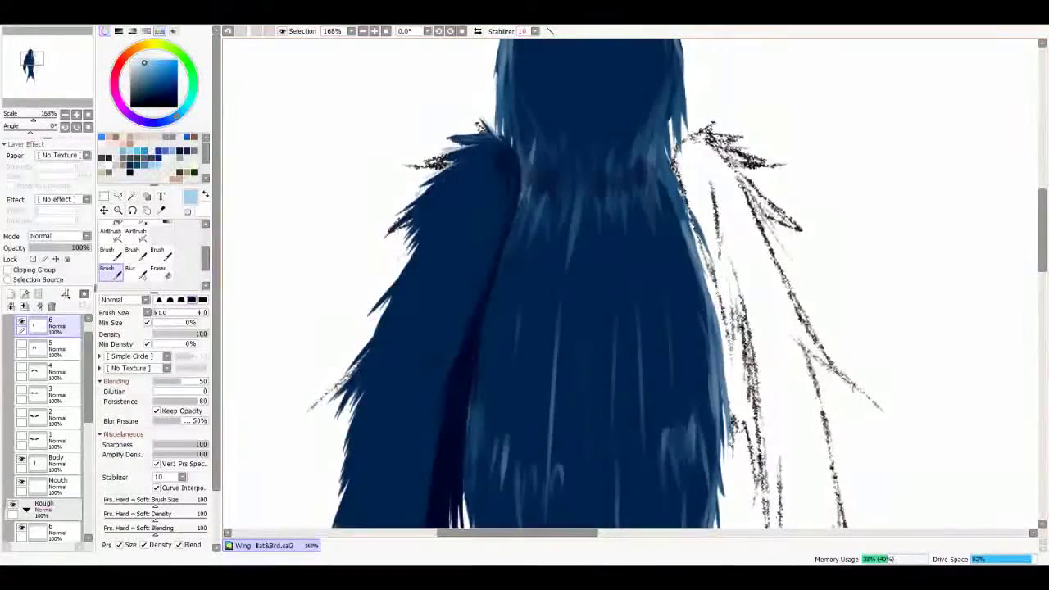
left_click_drag(631, 328, 643, 274)
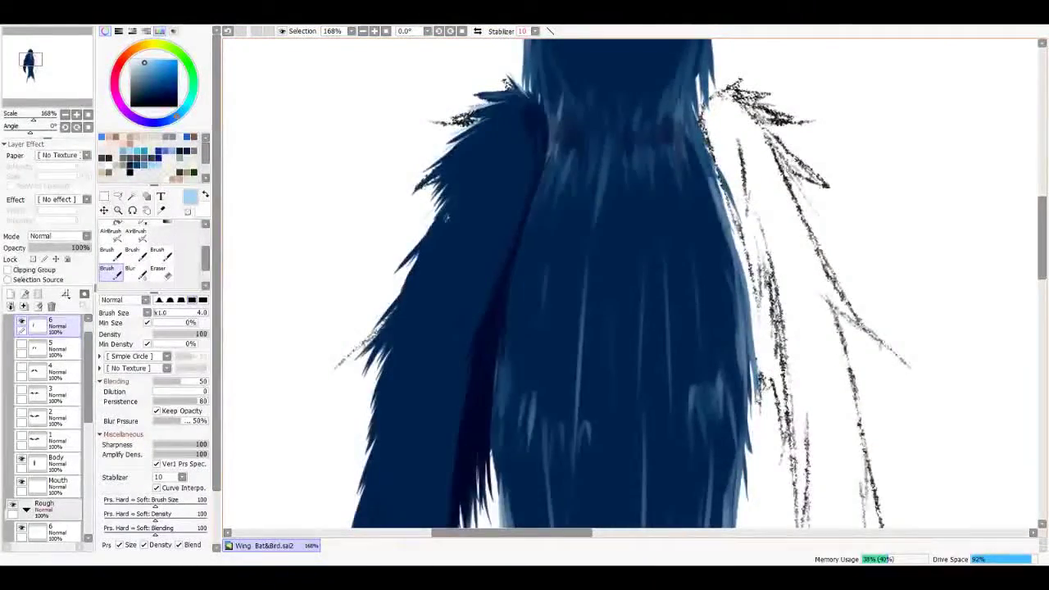
left_click_drag(631, 328, 677, 292)
left_click_drag(406, 279, 446, 209)
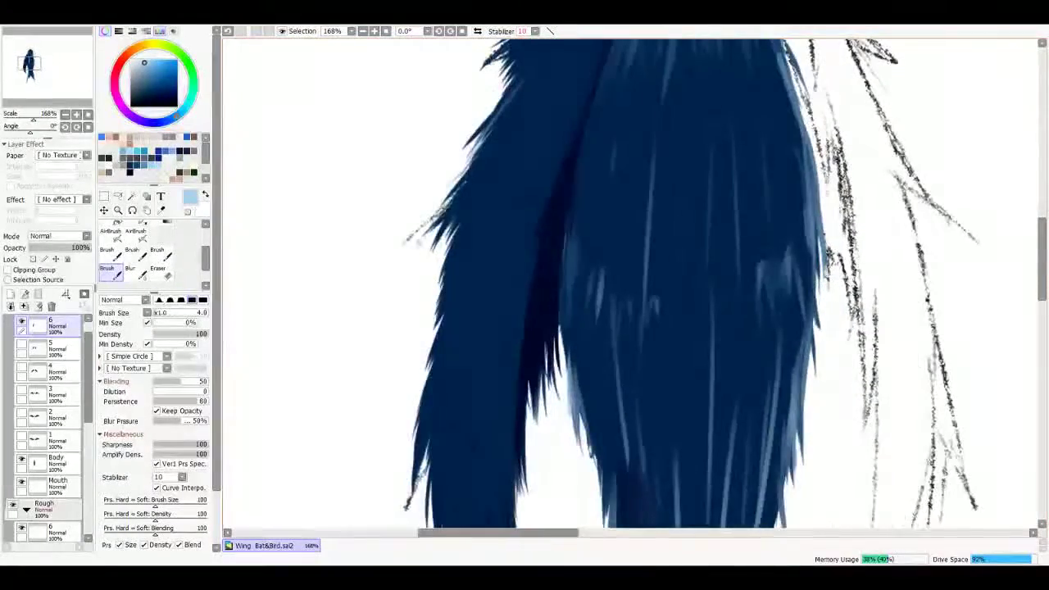
scroll(438, 254, "down", 3)
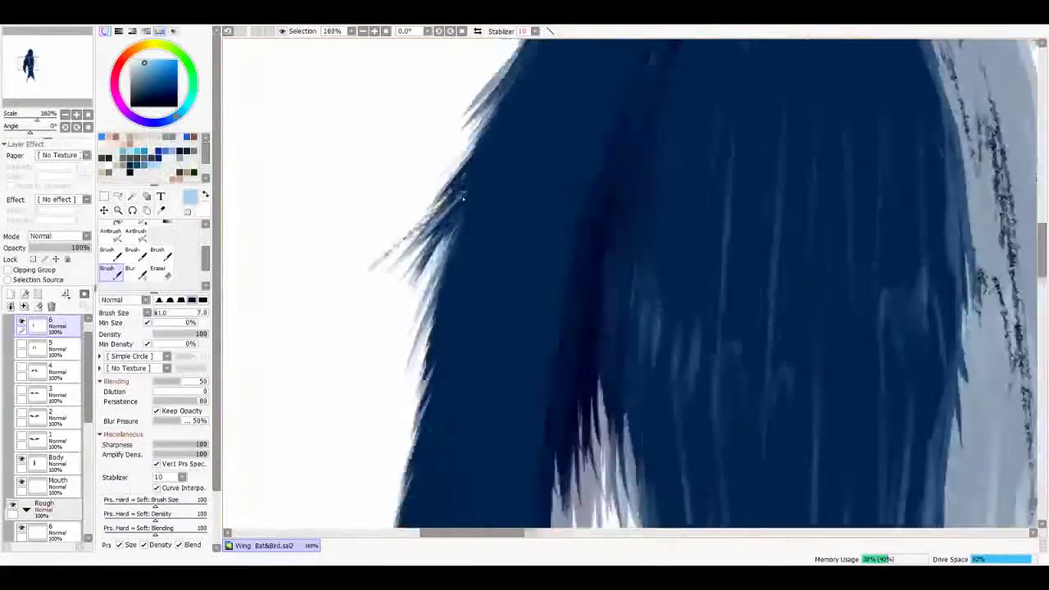
mouse_move(457, 211)
left_mouse_down()
mouse_move(441, 249)
mouse_move(440, 315)
left_mouse_up()
left_click_drag(457, 246, 433, 357)
mouse_move(449, 290)
left_mouse_down()
mouse_move(432, 410)
mouse_move(436, 377)
left_mouse_up()
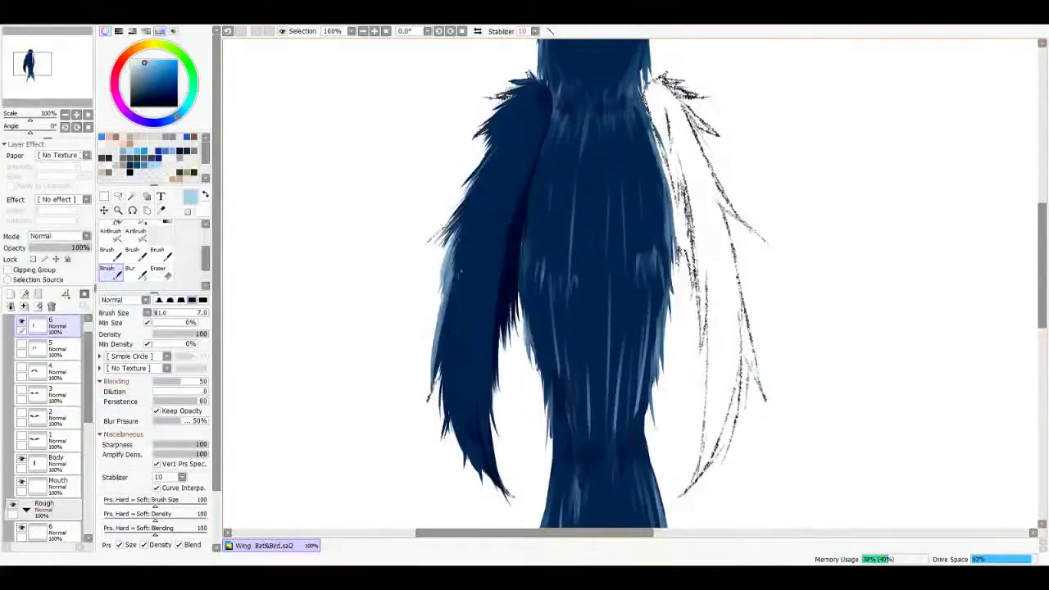
left_click_drag(456, 206, 431, 249)
mouse_move(525, 73)
left_mouse_down()
mouse_move(475, 193)
mouse_move(505, 214)
left_mouse_up()
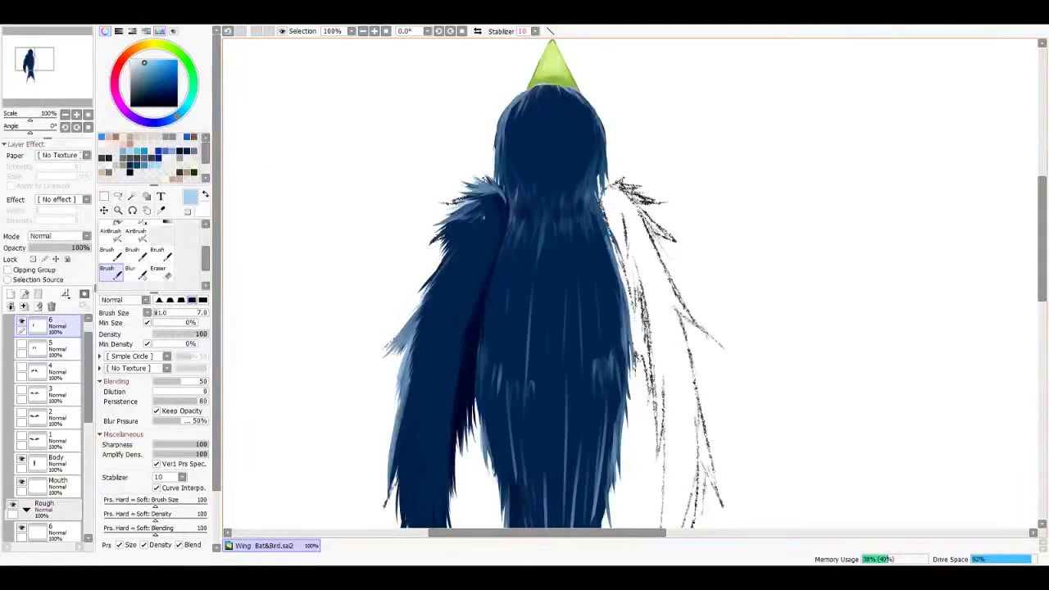
Step: Add light blue feather streaks inside the left wing, from below the shoulder down its outer half
mouse_move(439, 290)
left_mouse_down()
mouse_move(418, 344)
mouse_move(426, 390)
mouse_move(434, 325)
mouse_move(429, 336)
left_mouse_up()
left_click_drag(463, 259, 434, 308)
left_click_drag(460, 239, 433, 301)
scroll(631, 283, "down", 2)
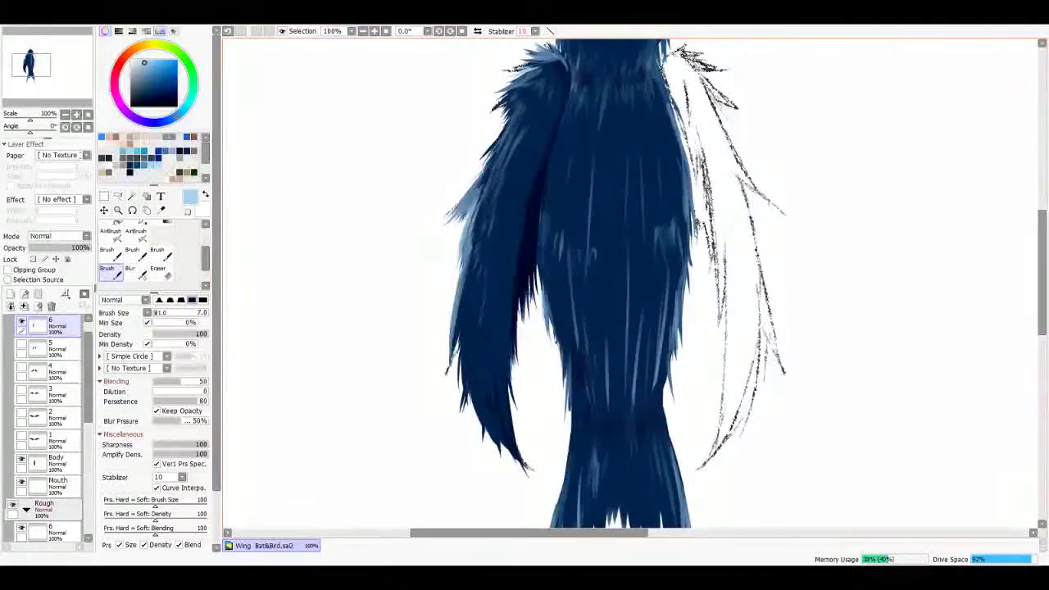
mouse_move(478, 251)
left_mouse_down()
mouse_move(462, 292)
mouse_move(464, 350)
left_mouse_up()
mouse_move(463, 292)
left_mouse_down()
mouse_move(469, 410)
mouse_move(457, 360)
left_mouse_up()
key("ctrl+z")
left_click_drag(472, 271, 460, 321)
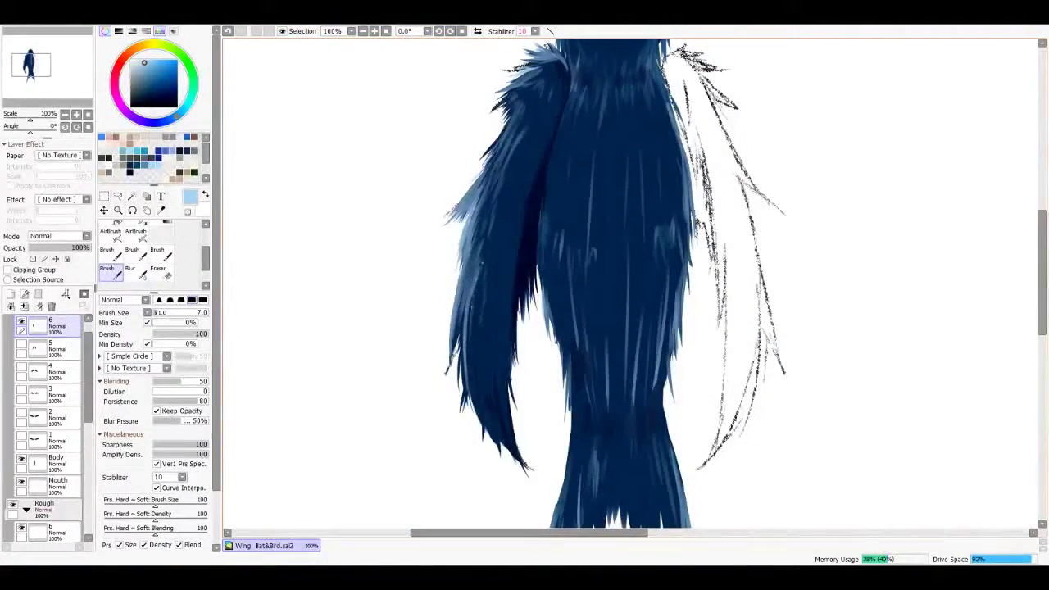
Step: Brush paler blue highlight strokes over the left wing's shoulder and upper feathers
scroll(524, 279, "down", 4)
scroll(524, 278, "up", 4)
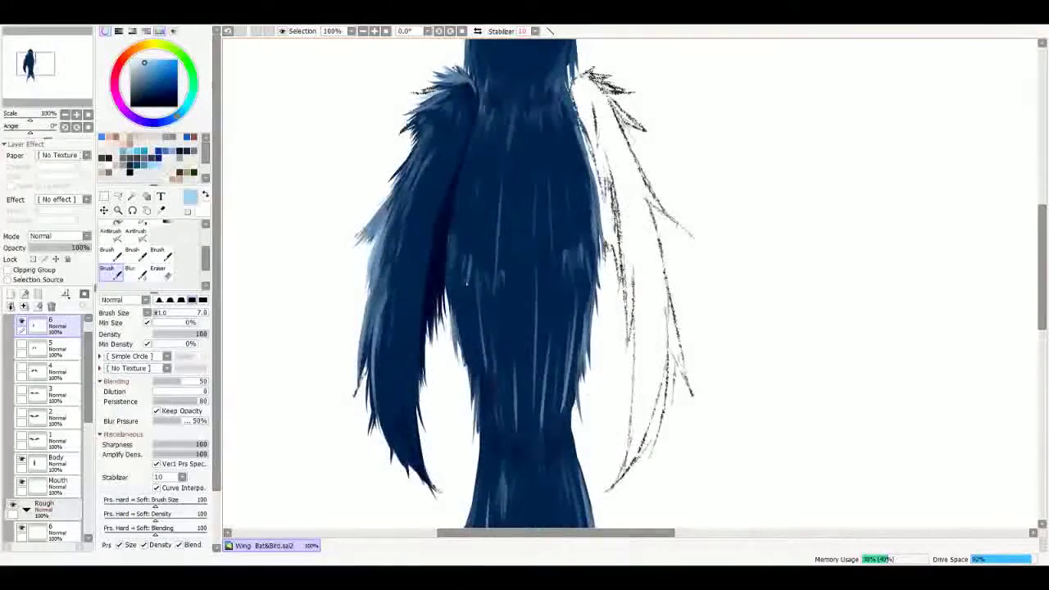
left_click(161, 172)
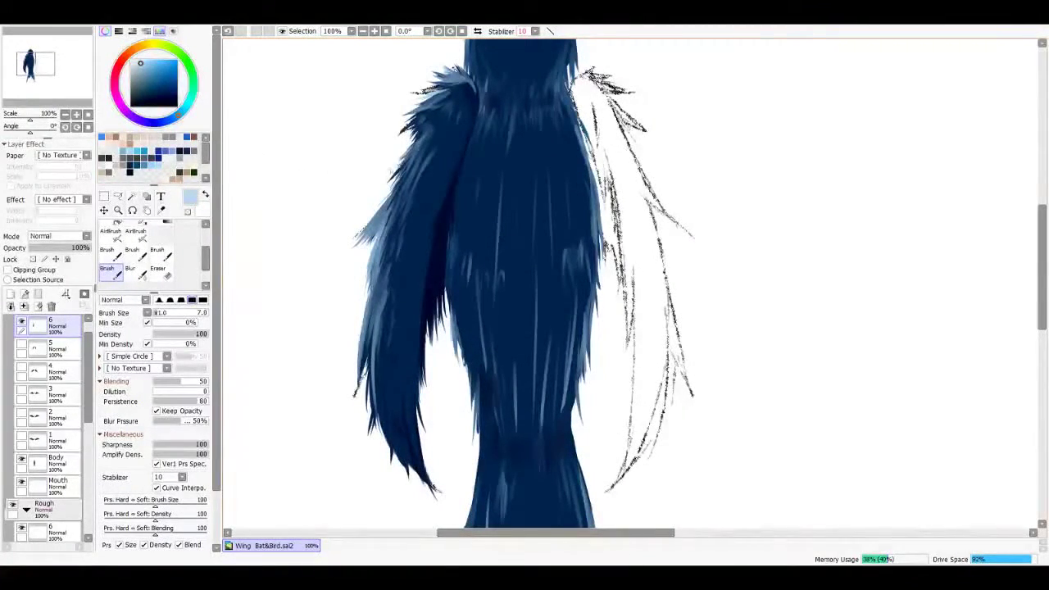
mouse_move(435, 108)
left_mouse_down()
mouse_move(405, 139)
mouse_move(425, 123)
left_mouse_up()
scroll(631, 282, "up", 1)
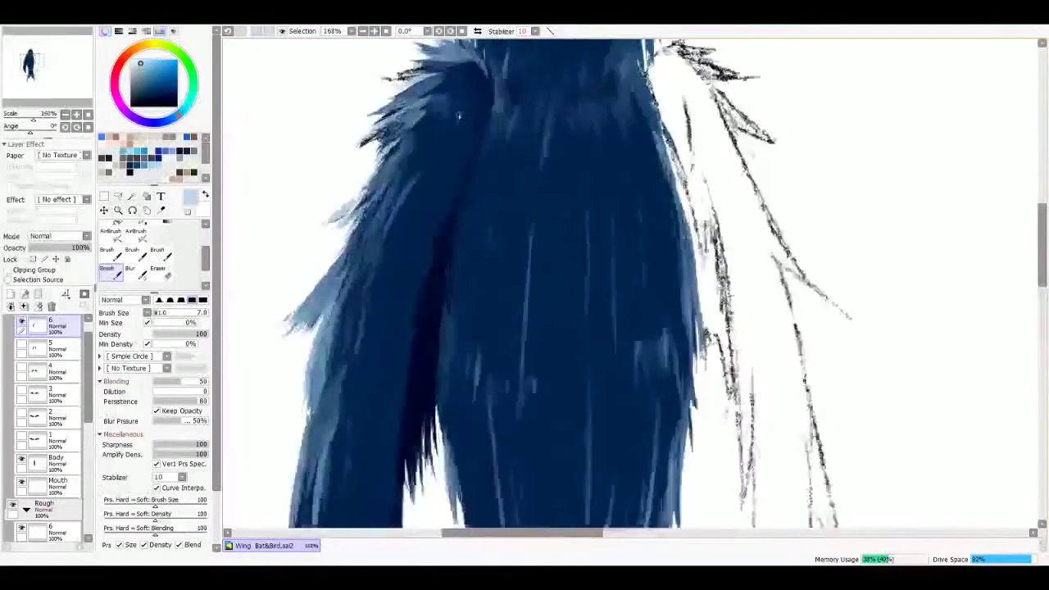
Step: Compare the left wing with and without its latest highlight stroke, then check it against the whole bird
scroll(631, 282, "down", 3)
scroll(631, 283, "up", 2)
key("ctrl+z")
key("ctrl+y")
key("ctrl+z")
key("ctrl+y")
key("ctrl+z")
key("ctrl+y")
key("ctrl+z")
key("ctrl+y")
scroll(631, 283, "up", 2)
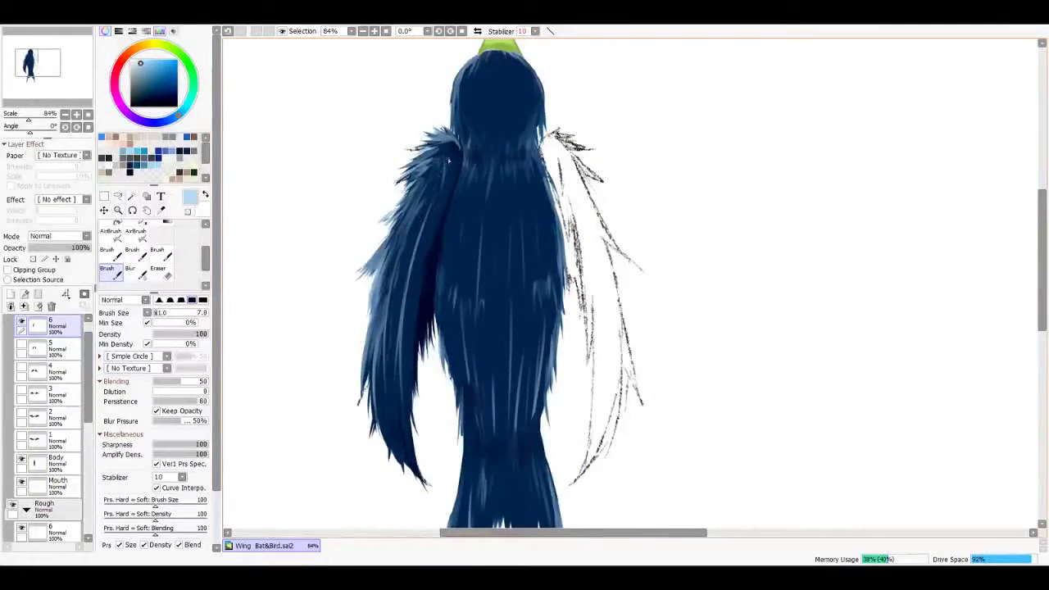
scroll(412, 226, "up", 1)
scroll(412, 227, "down", 3)
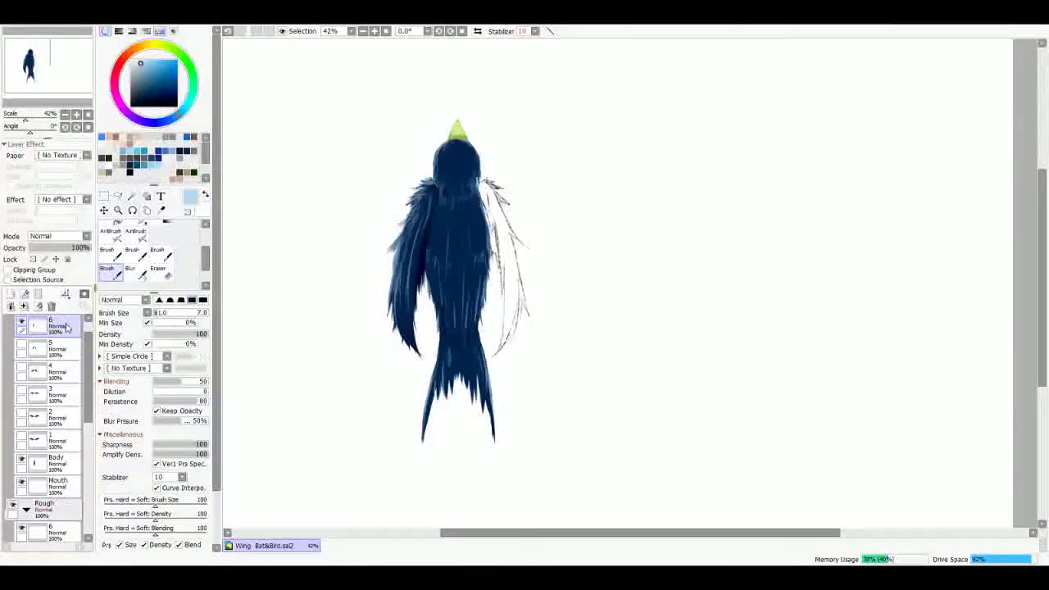
Step: Airbrush soft light blue over the left wing's upper outer feathers on a new clipped layer and merge it into layer 6
left_click(11, 294)
left_click(8, 270)
left_click(136, 232)
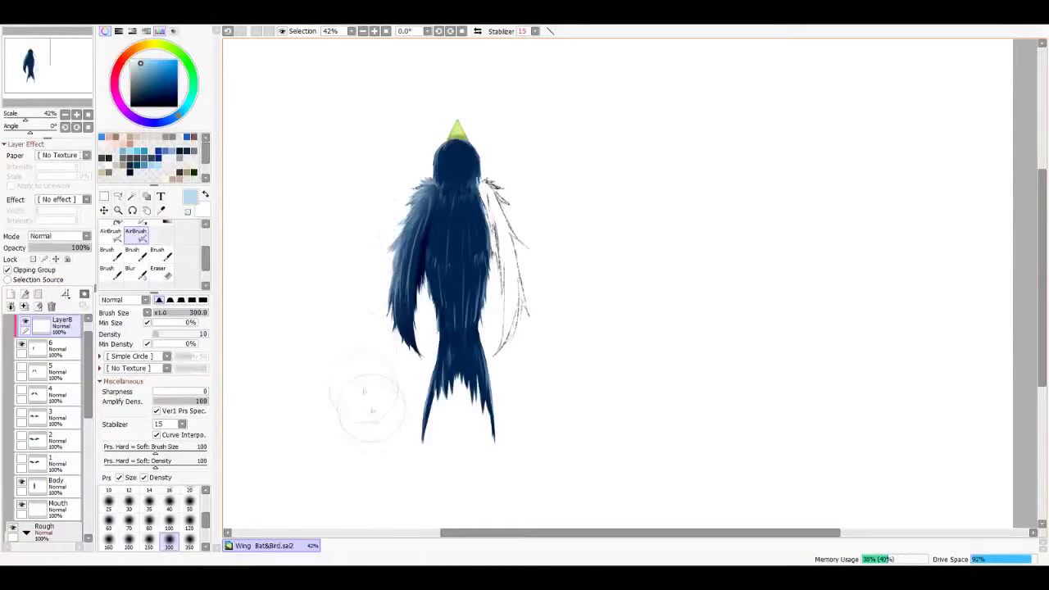
left_click(51, 306)
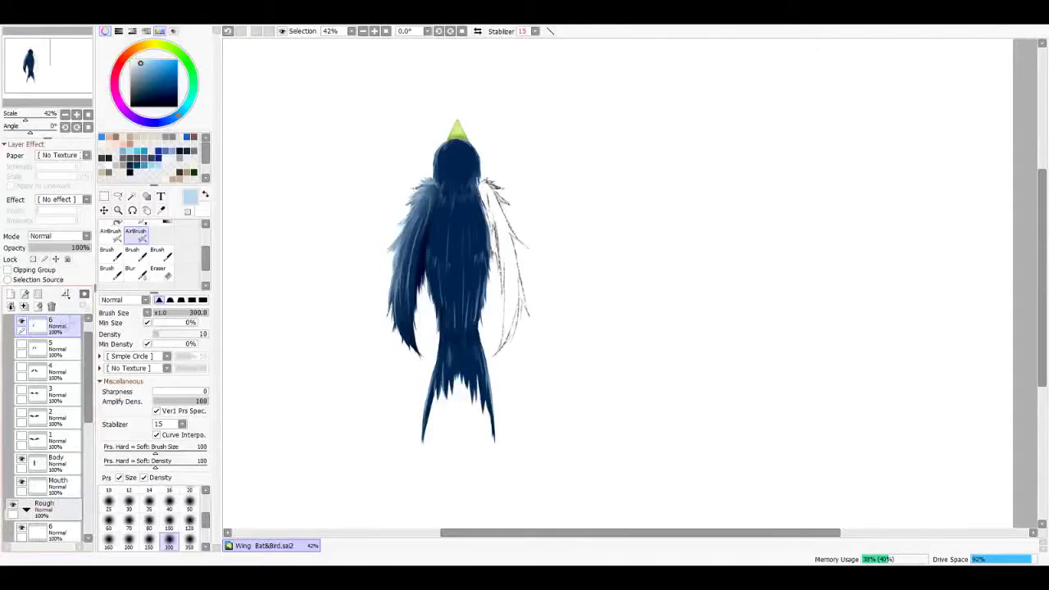
Step: Duplicate the wing on layer 6, flip the copy horizontally, align it to the body's right side and merge it down
key("ctrl+c")
key("ctrl+v")
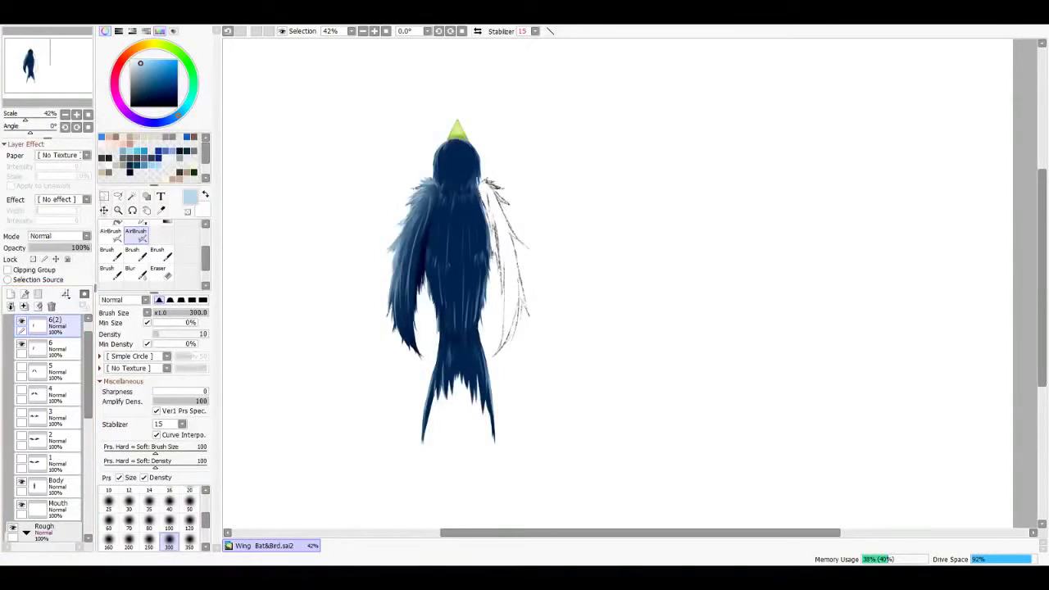
left_click(105, 210)
key("ctrl+h")
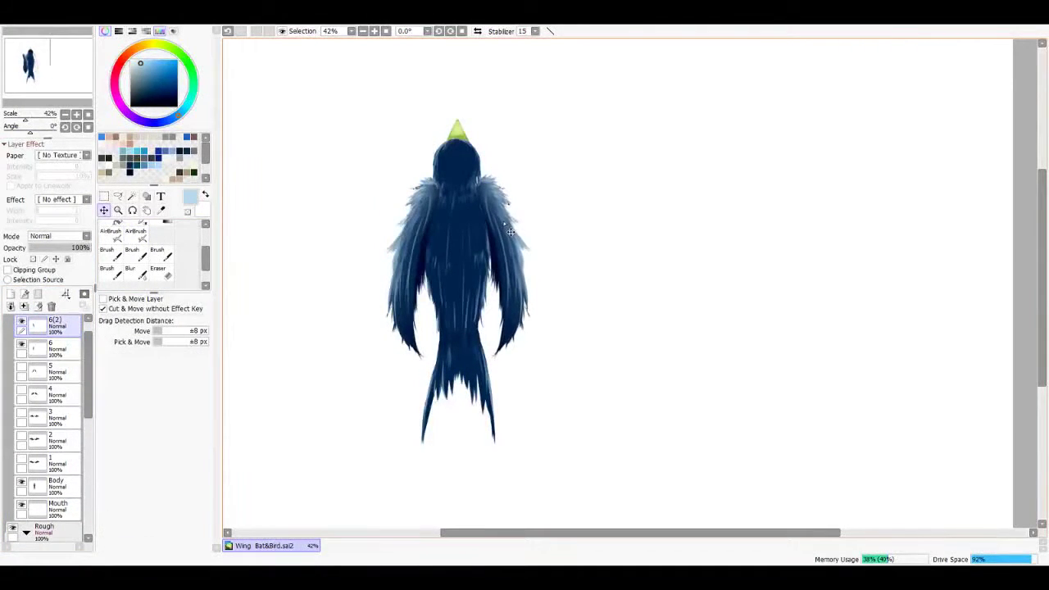
left_click_drag(505, 232, 501, 229)
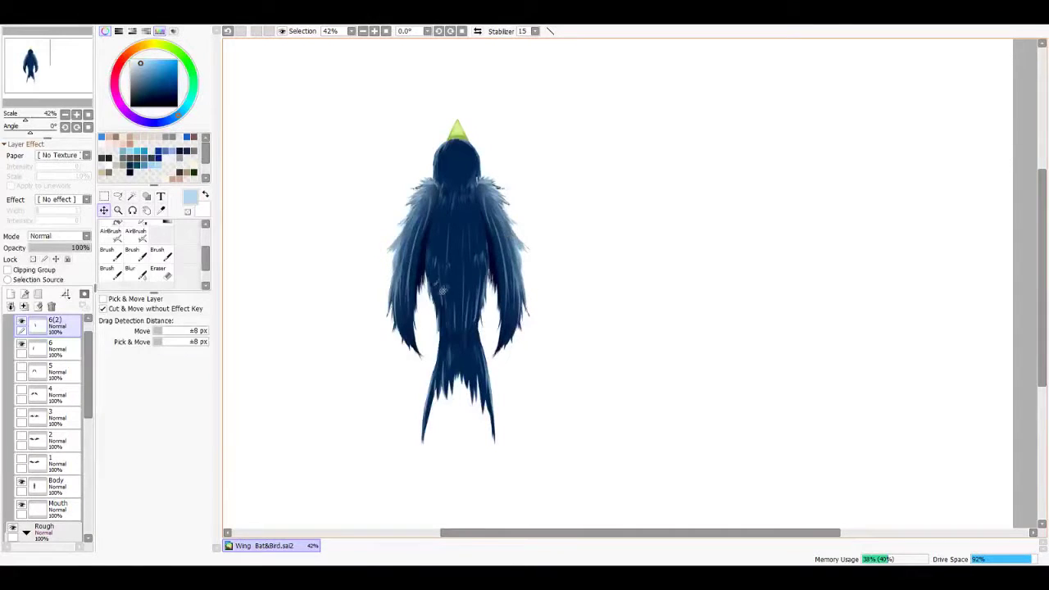
scroll(416, 297, "up", 1)
key("ctrl+e")
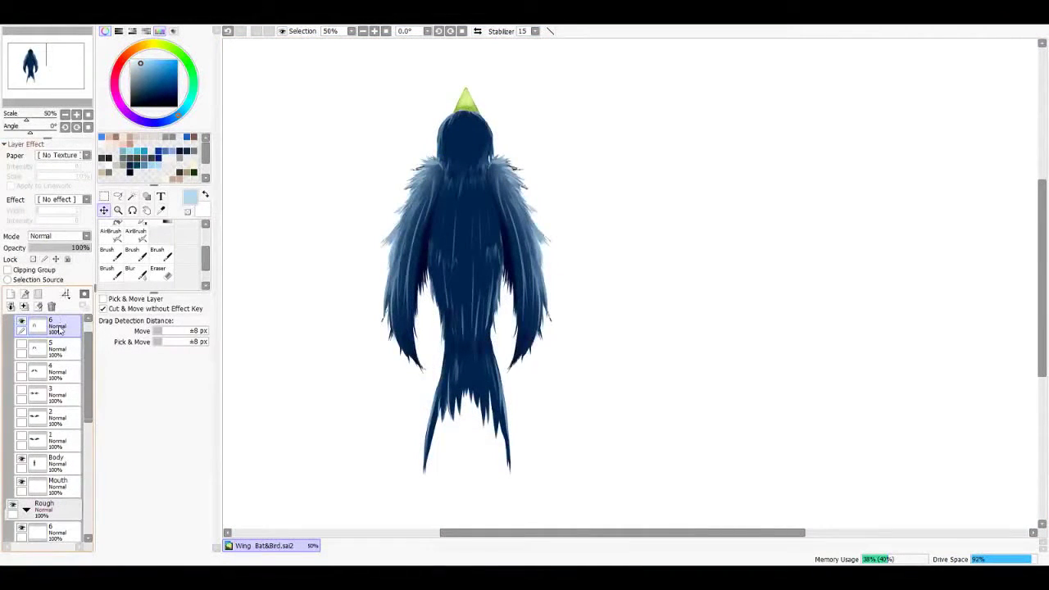
Step: Hide the Rough group and wing layer 6, and show wing layer 1 with the whole bird in view
scroll(356, 267, "up", 1)
scroll(355, 267, "down", 8)
scroll(57, 375, "up", 1)
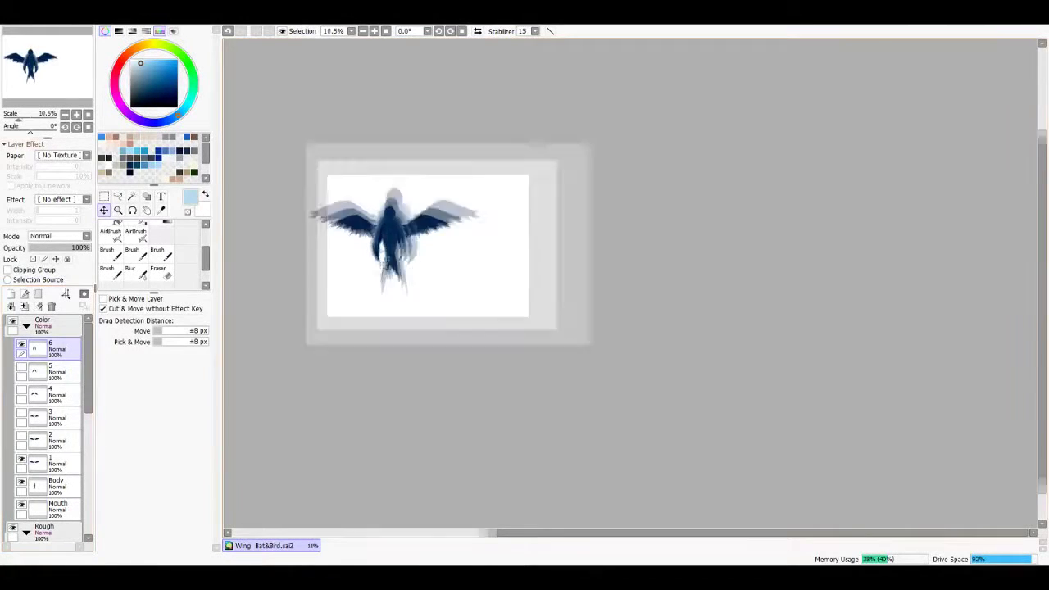
scroll(363, 281, "up", 7)
left_click(22, 462)
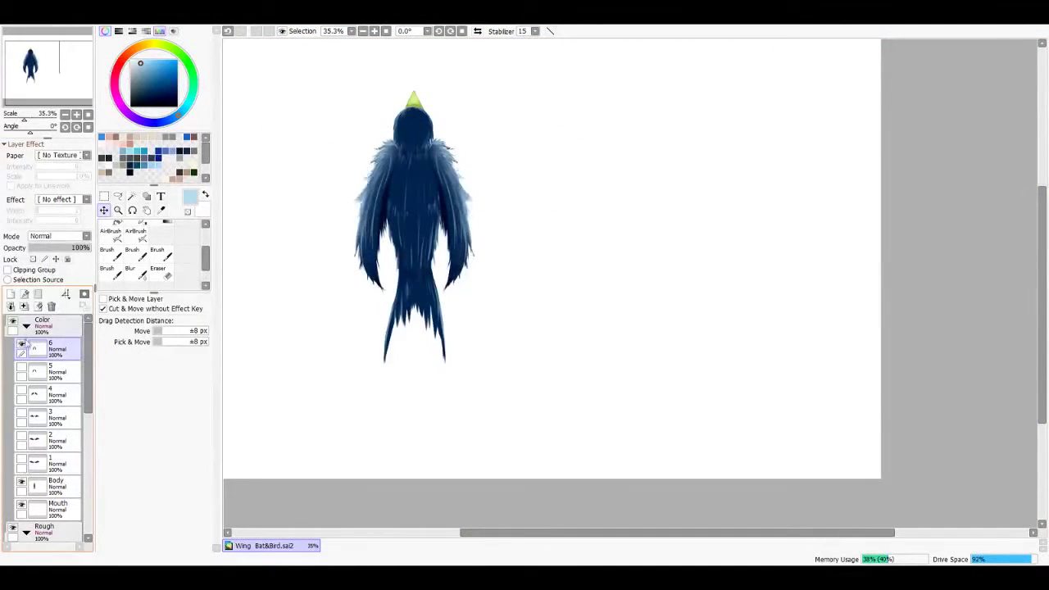
scroll(27, 475, "down", 3)
left_click(25, 418)
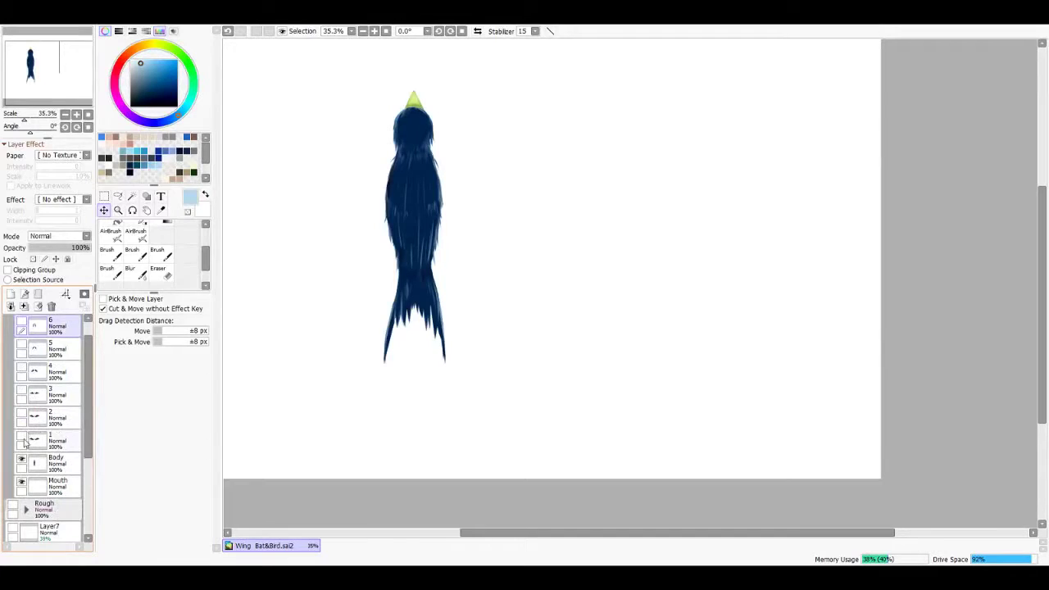
left_click(22, 462)
scroll(402, 283, "down", 4)
scroll(401, 282, "up", 2)
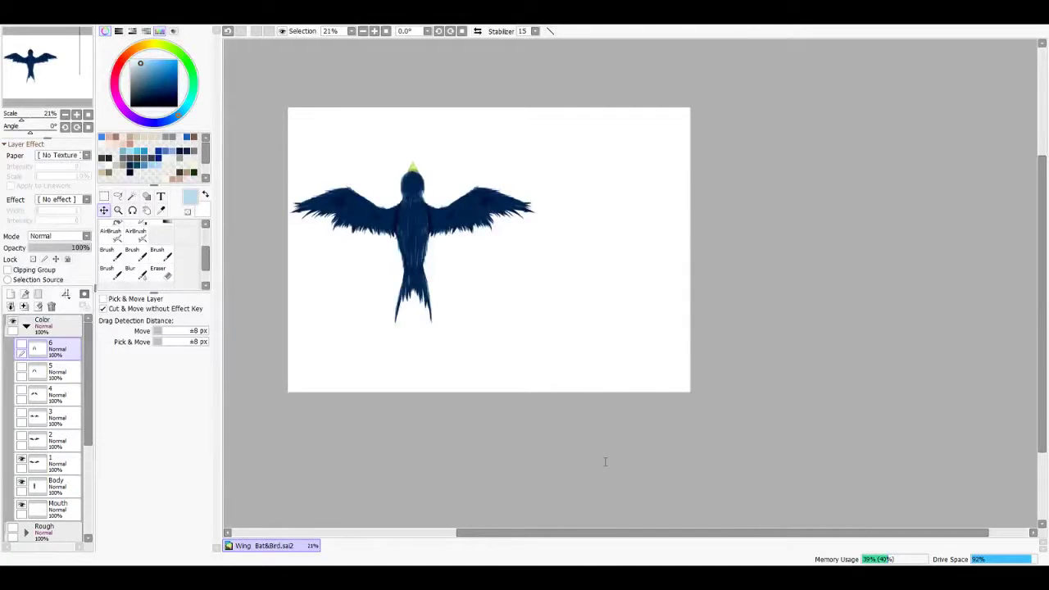
Step: Review the wing-flap sequence by showing wing layers 2 to 6 one at a time
left_click(21, 437)
left_click(22, 462)
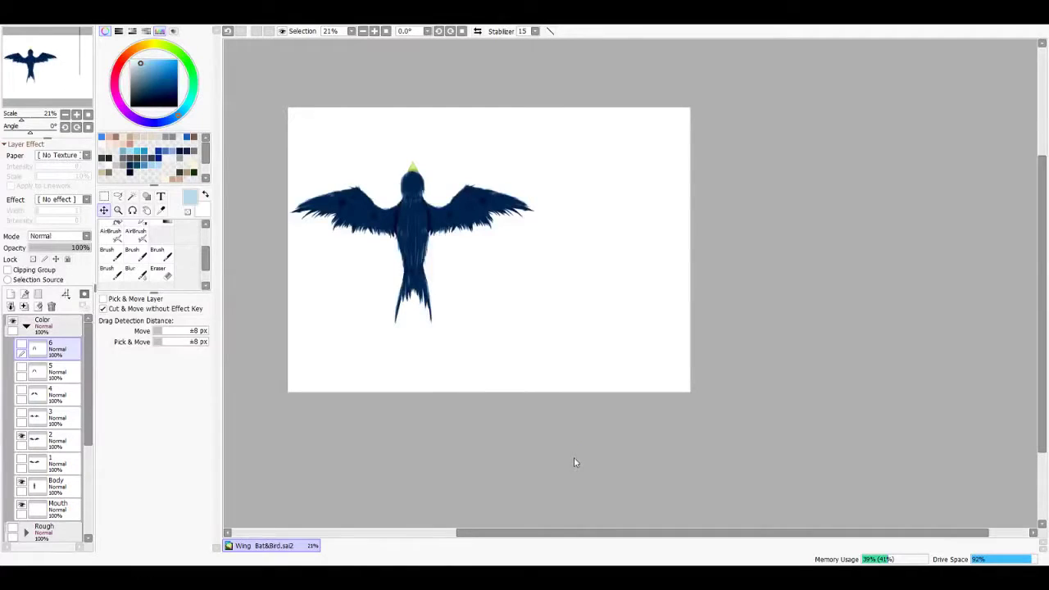
left_click(22, 415)
left_click(22, 438)
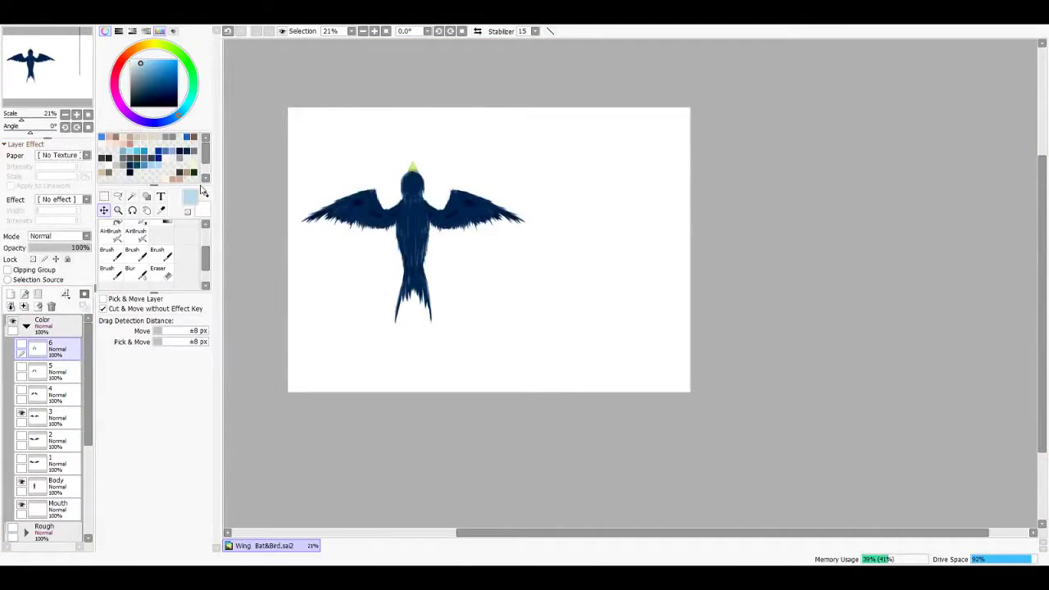
left_click(22, 392)
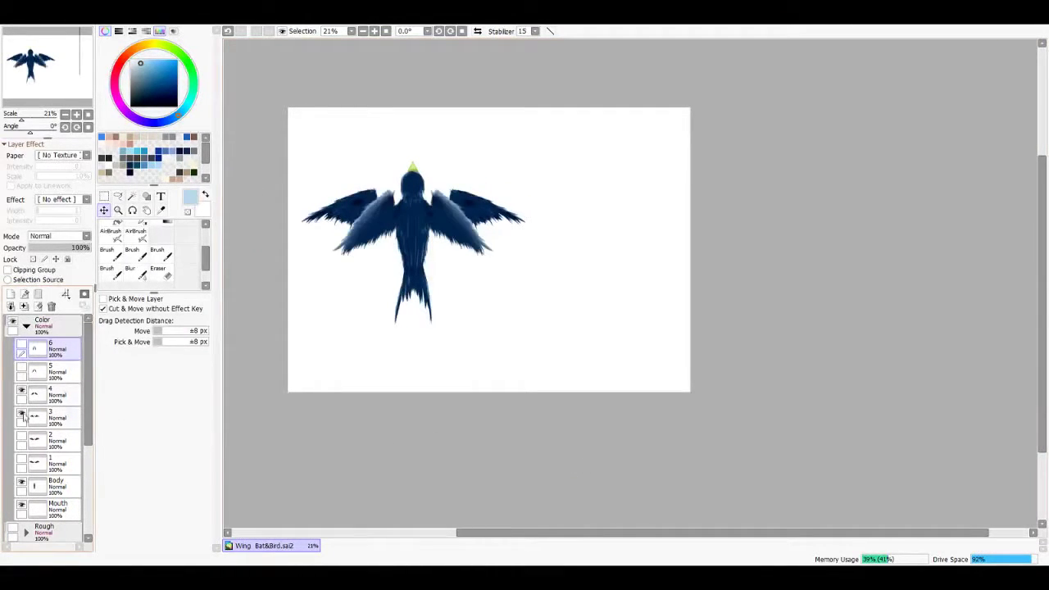
left_click(21, 414)
left_click(22, 368)
left_click(21, 391)
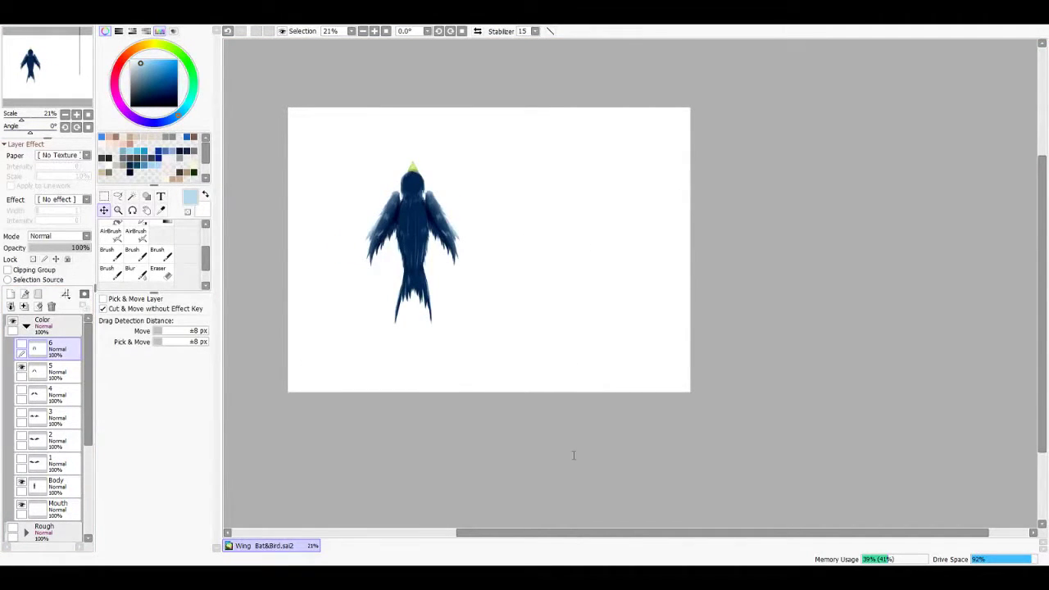
left_click(21, 346)
left_click(22, 368)
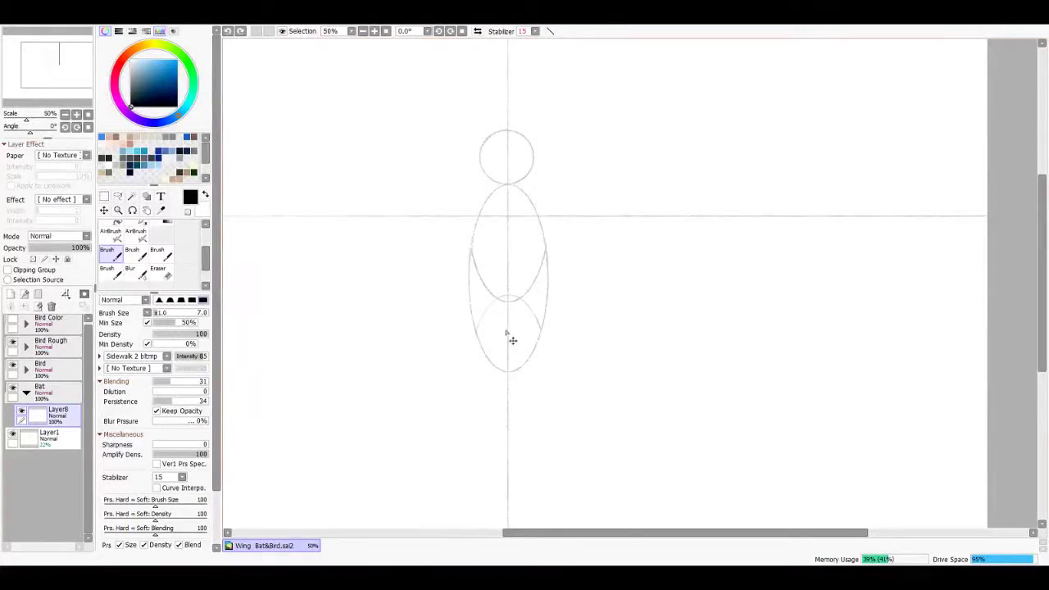
Step: Sketch the bat's head with pointed ears over the head circle, adding a vertical centre line and a horizontal eye line
scroll(450, 215, "up", 1)
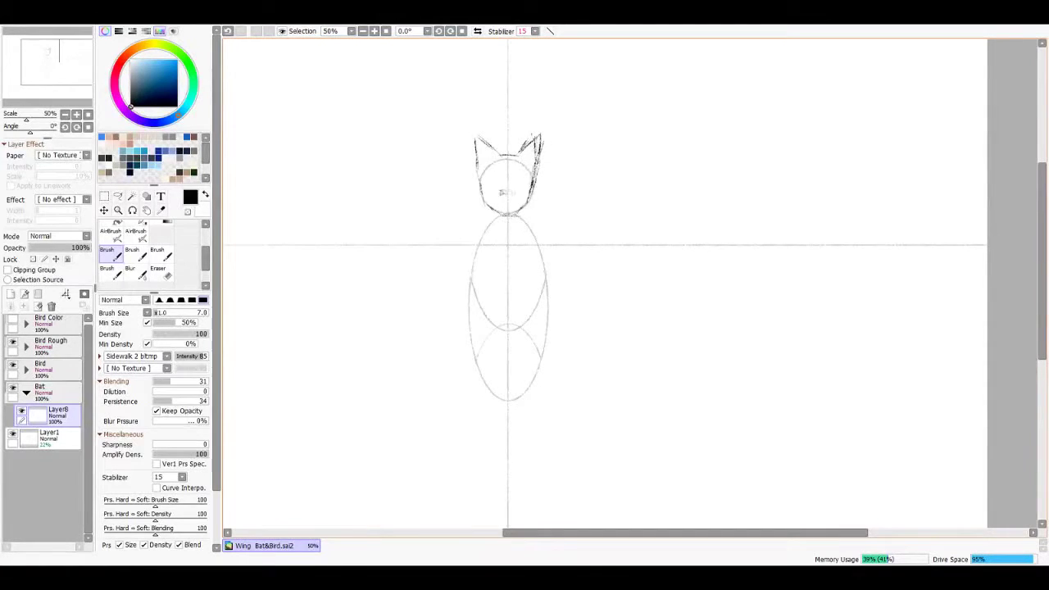
left_click_drag(508, 167, 508, 205)
left_click_drag(483, 191, 541, 191)
scroll(495, 208, "down", 1)
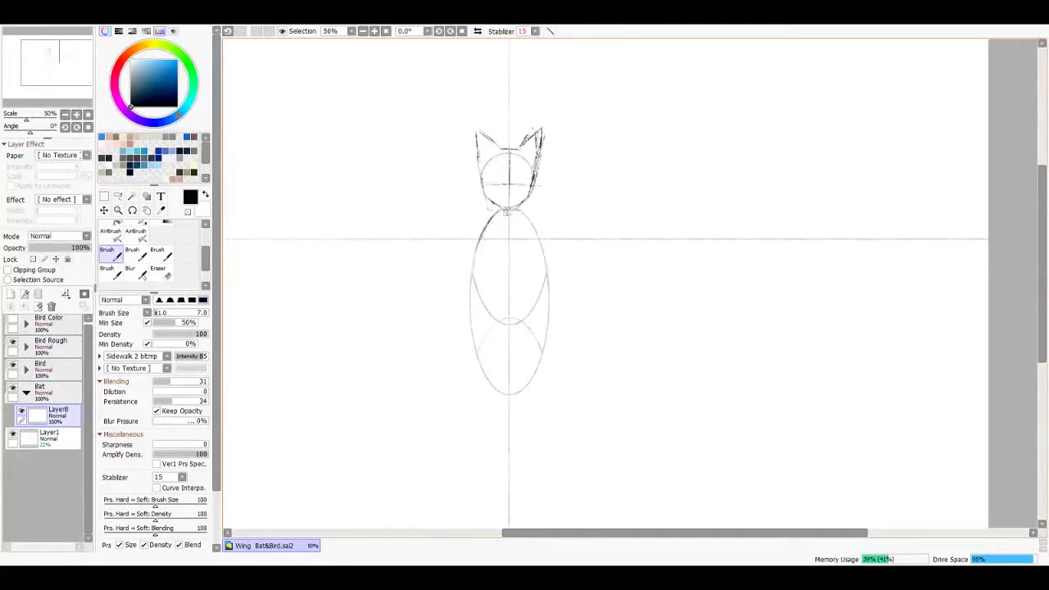
Step: Sketch the bat's round shoulder joints and tapered body outline over the ovals, adding a waist line and a vertical centre line
mouse_move(488, 221)
left_mouse_down()
mouse_move(529, 215)
mouse_move(480, 231)
left_mouse_up()
left_click_drag(524, 216, 531, 231)
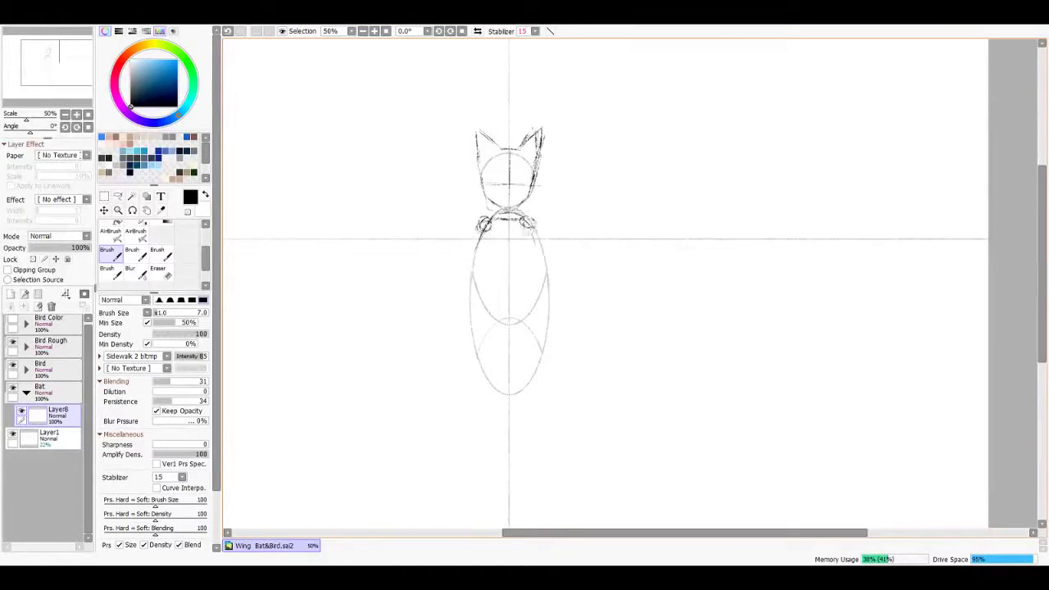
left_click_drag(472, 282, 508, 361)
mouse_move(549, 271)
left_mouse_down()
mouse_move(546, 300)
mouse_move(508, 361)
mouse_move(548, 260)
left_mouse_up()
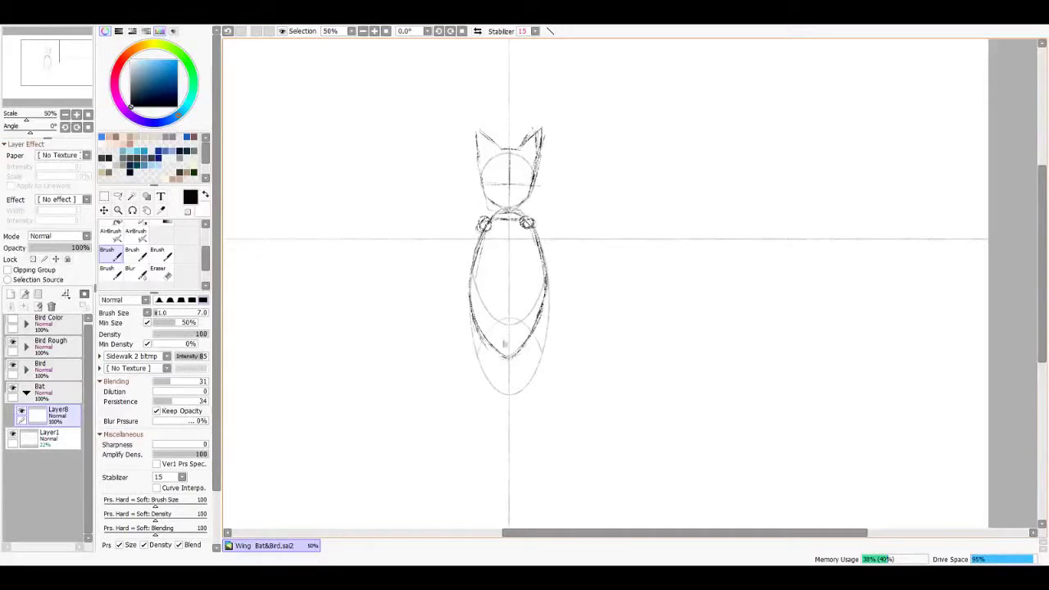
left_click_drag(472, 278, 558, 282)
mouse_move(511, 216)
left_mouse_down()
mouse_move(508, 349)
mouse_move(553, 317)
left_mouse_up()
Step: Sketch the outstretched wing's arm with elbow and wrist joints, a short thumb and fanned finger bones
left_click_drag(524, 215, 467, 233)
left_click_drag(606, 238, 639, 254)
key("ctrl+z")
mouse_move(524, 259)
left_mouse_down()
mouse_move(453, 211)
mouse_move(465, 211)
mouse_move(442, 194)
left_mouse_up()
left_click_drag(502, 174, 369, 240)
mouse_move(437, 195)
left_mouse_down()
mouse_move(362, 241)
mouse_move(380, 230)
left_mouse_up()
mouse_move(501, 180)
left_mouse_down()
mouse_move(426, 258)
mouse_move(400, 311)
left_mouse_up()
mouse_move(502, 181)
left_mouse_down()
mouse_move(485, 308)
mouse_move(514, 192)
mouse_move(558, 327)
left_mouse_up()
key("ctrl+z")
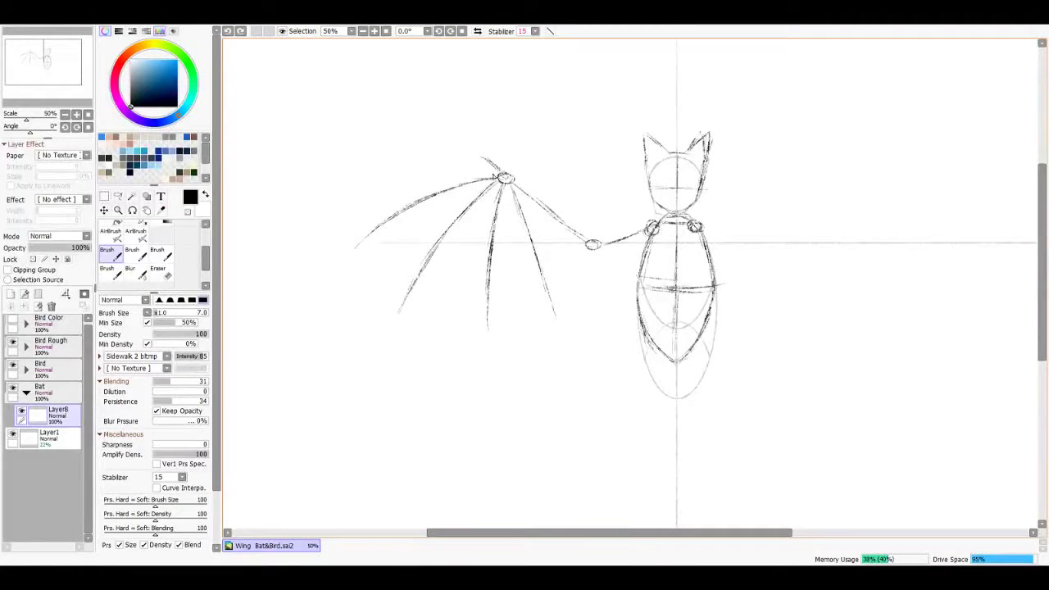
key("ctrl+z")
Step: Erase the wing's outer finger bones, redraw them in a wider fan, and join the thumb tip to the outermost finger
left_click(107, 268)
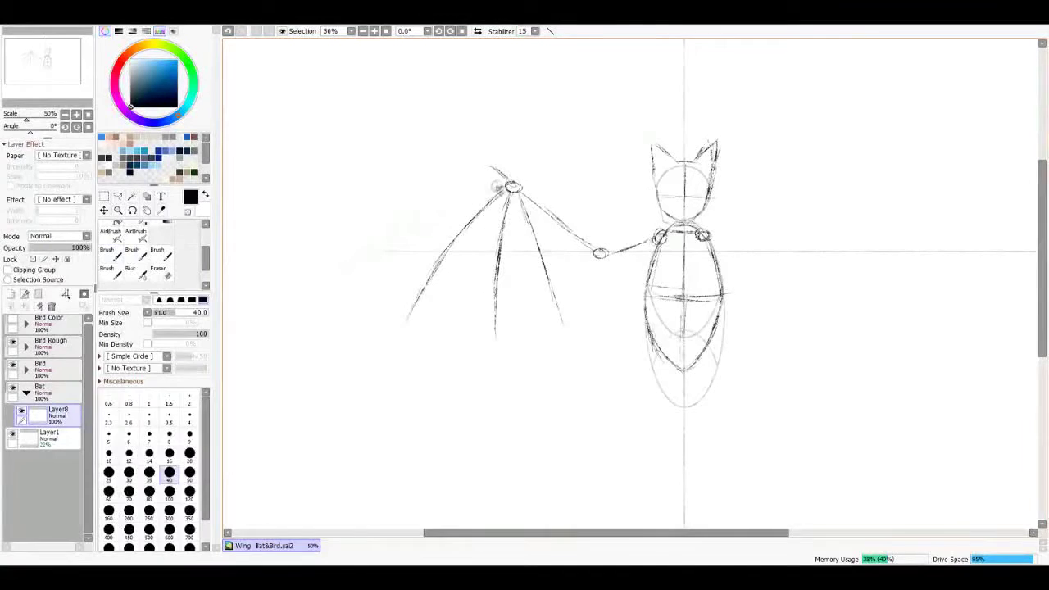
left_click_drag(404, 181, 436, 191)
mouse_move(531, 182)
left_mouse_down()
mouse_move(467, 176)
mouse_move(350, 194)
mouse_move(461, 267)
mouse_move(434, 316)
left_mouse_up()
key("e")
key("b")
mouse_move(534, 189)
left_mouse_down()
mouse_move(448, 223)
mouse_move(463, 222)
mouse_move(370, 320)
left_mouse_up()
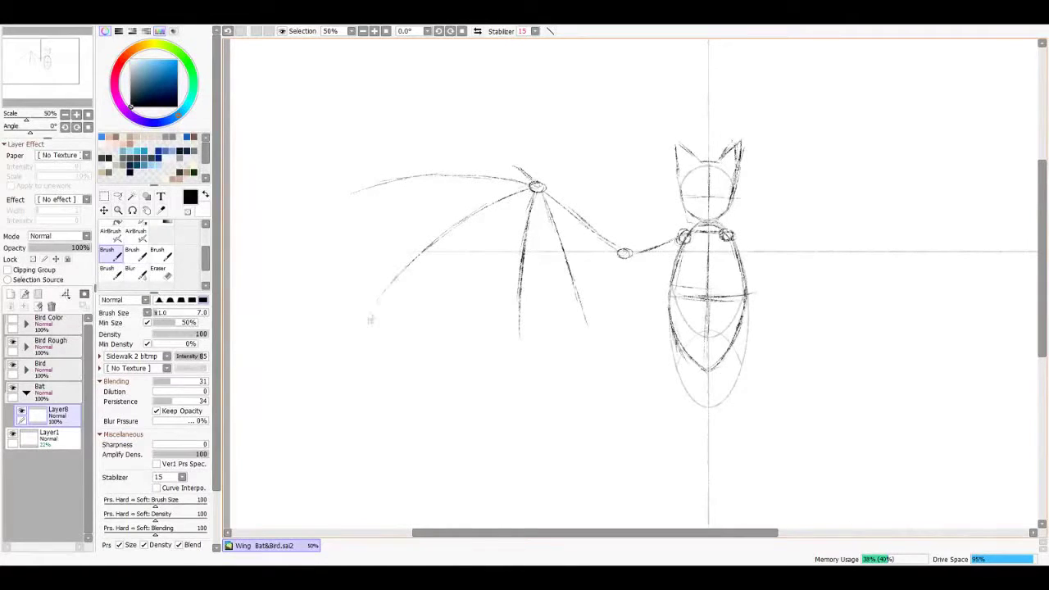
key("e")
left_click_drag(519, 336, 524, 246)
key("b")
mouse_move(532, 195)
left_mouse_down()
mouse_move(505, 331)
mouse_move(495, 299)
mouse_move(482, 344)
left_mouse_up()
key("ctrl+z")
left_click_drag(511, 171, 389, 187)
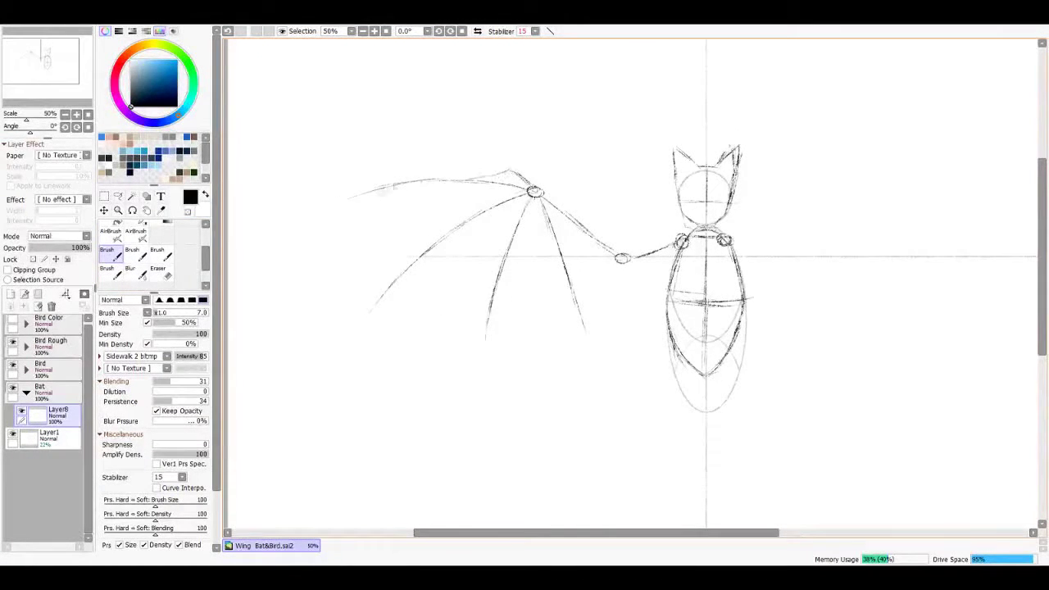
Step: Sketch the scalloped membrane edge from fingertip to fingertip and down to the body, adding the small leg at its end
left_click_drag(363, 245, 375, 301)
key("ctrl+z")
mouse_move(364, 245)
left_mouse_down()
mouse_move(358, 306)
mouse_move(471, 340)
left_mouse_up()
mouse_move(487, 335)
left_mouse_down()
mouse_move(588, 341)
mouse_move(680, 404)
mouse_move(674, 367)
mouse_move(650, 390)
left_mouse_up()
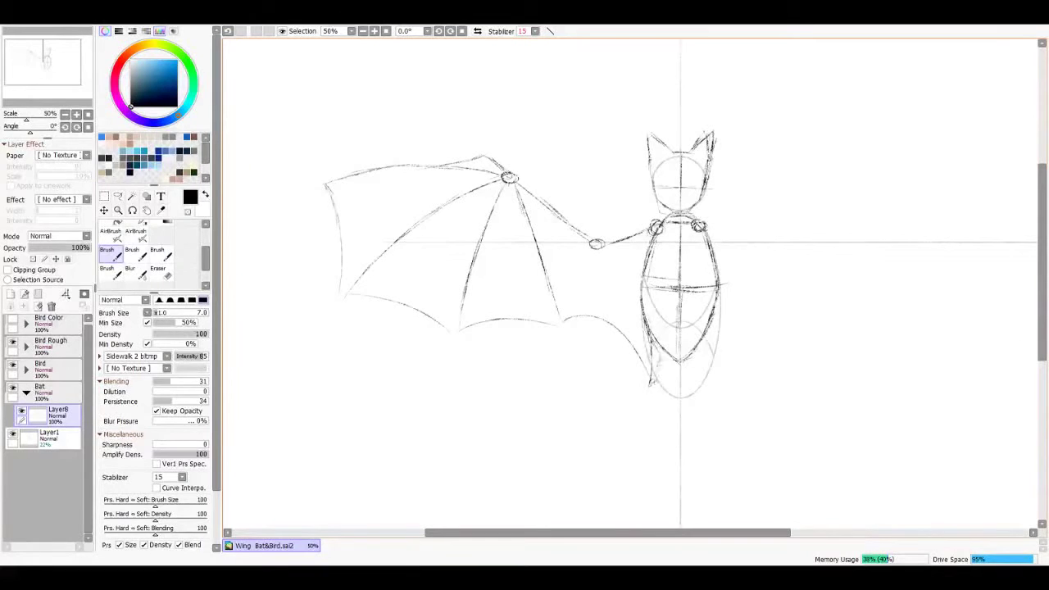
left_click_drag(656, 348, 652, 385)
left_click_drag(704, 336, 704, 366)
key("ctrl+z")
Step: Sketch the bat's eyes, muzzle and inner ears, and add jagged fur around the cheeks and neck
left_click_drag(667, 218, 658, 230)
left_click_drag(650, 277, 644, 289)
mouse_move(665, 174)
left_mouse_down()
mouse_move(693, 183)
mouse_move(678, 193)
left_mouse_up()
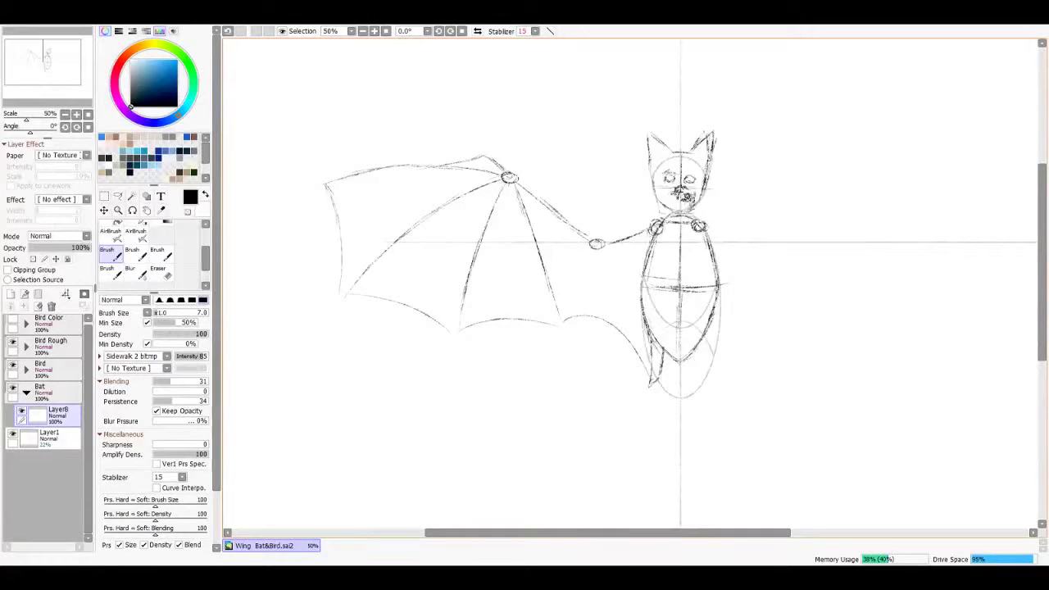
left_click_drag(655, 184, 659, 211)
left_click_drag(703, 172, 705, 180)
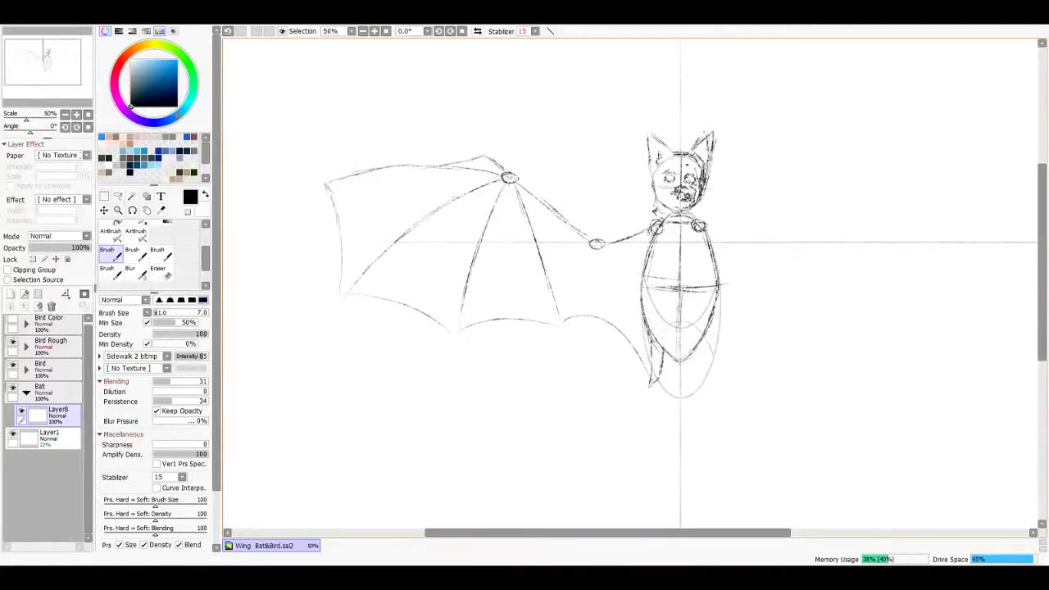
mouse_move(646, 129)
left_mouse_down()
mouse_move(651, 223)
mouse_move(666, 241)
left_mouse_up()
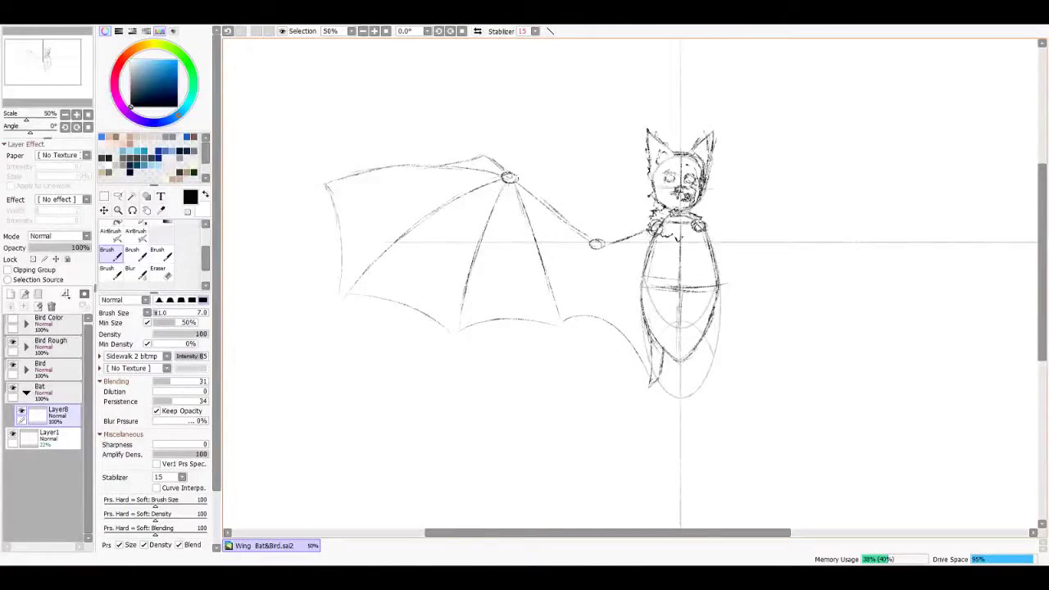
Step: Rework the small leg and sketch the upper membrane edge from the wrist to the base of the neck
key("e")
left_click_drag(652, 336, 652, 383)
key("b")
mouse_move(636, 304)
left_mouse_down()
mouse_move(637, 373)
mouse_move(598, 312)
mouse_move(565, 304)
left_mouse_up()
key("ctrl+z")
left_click_drag(502, 163, 614, 216)
key("ctrl+z")
left_click_drag(497, 162, 639, 202)
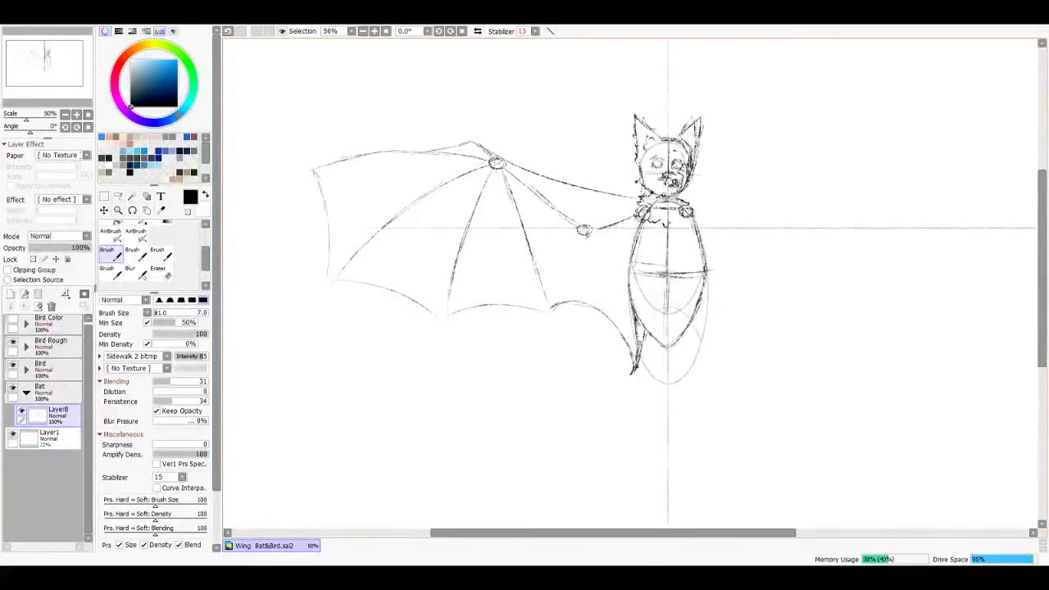
Step: Sketch the elbow's folding positions as a row of circles and a folded wing wrapped around the body like a cloak
mouse_move(586, 232)
left_mouse_down()
mouse_move(636, 258)
mouse_move(583, 231)
left_mouse_up()
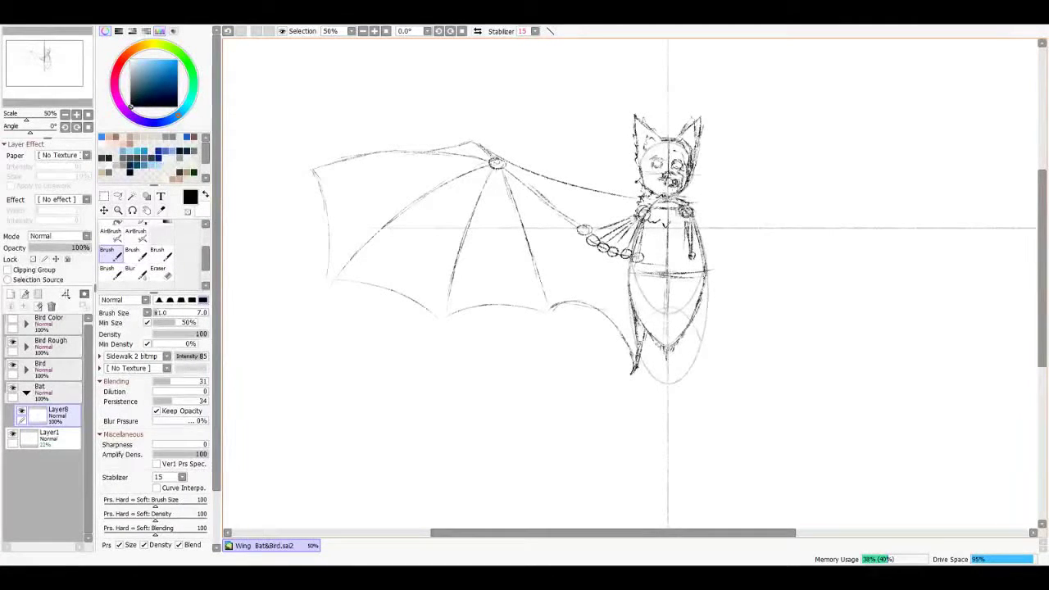
left_click_drag(628, 278, 599, 375)
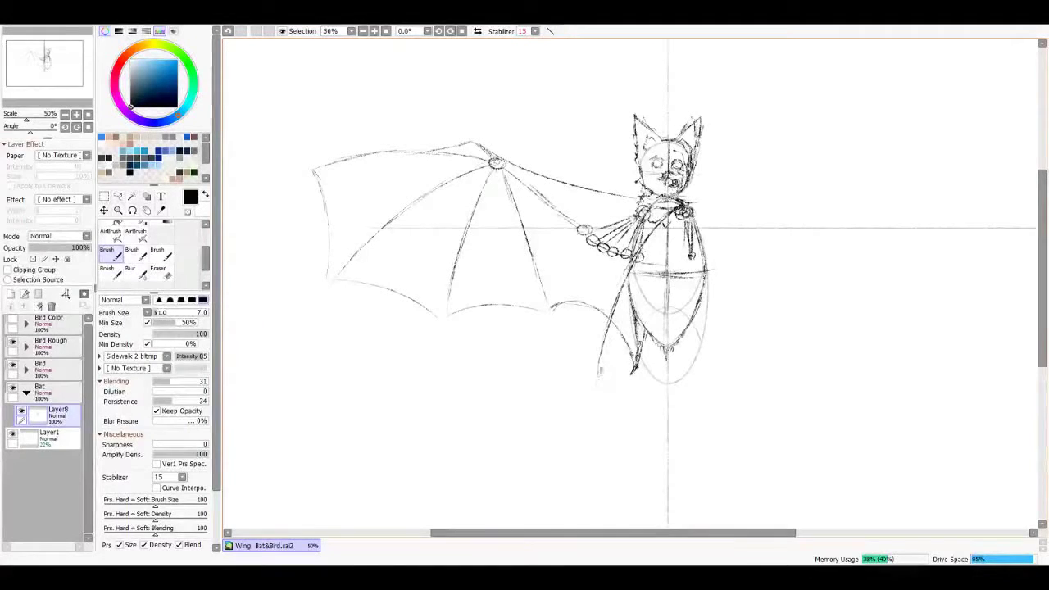
left_click_drag(672, 343, 669, 379)
mouse_move(608, 365)
left_mouse_down()
mouse_move(676, 322)
mouse_move(660, 353)
mouse_move(701, 349)
mouse_move(705, 324)
mouse_move(688, 356)
mouse_move(702, 377)
left_mouse_up()
left_click_drag(708, 225, 703, 361)
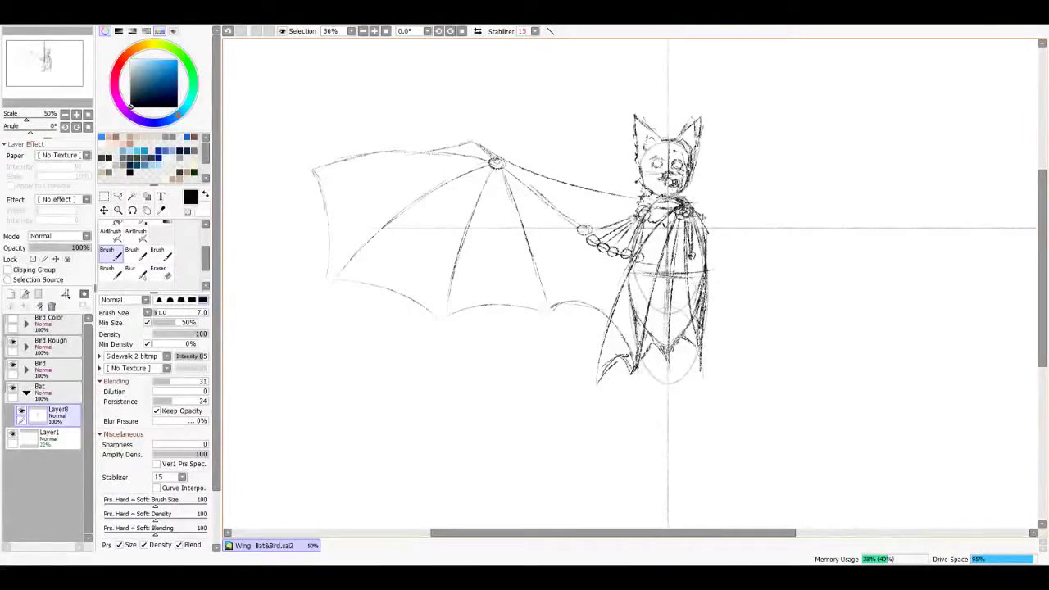
Step: Label the folded wing's joints and the open wing's elbow and wrist with leader lines and handwritten notes
left_click_drag(831, 175, 715, 257)
mouse_move(597, 310)
left_mouse_down()
mouse_move(668, 238)
mouse_move(658, 246)
mouse_move(712, 214)
left_mouse_up()
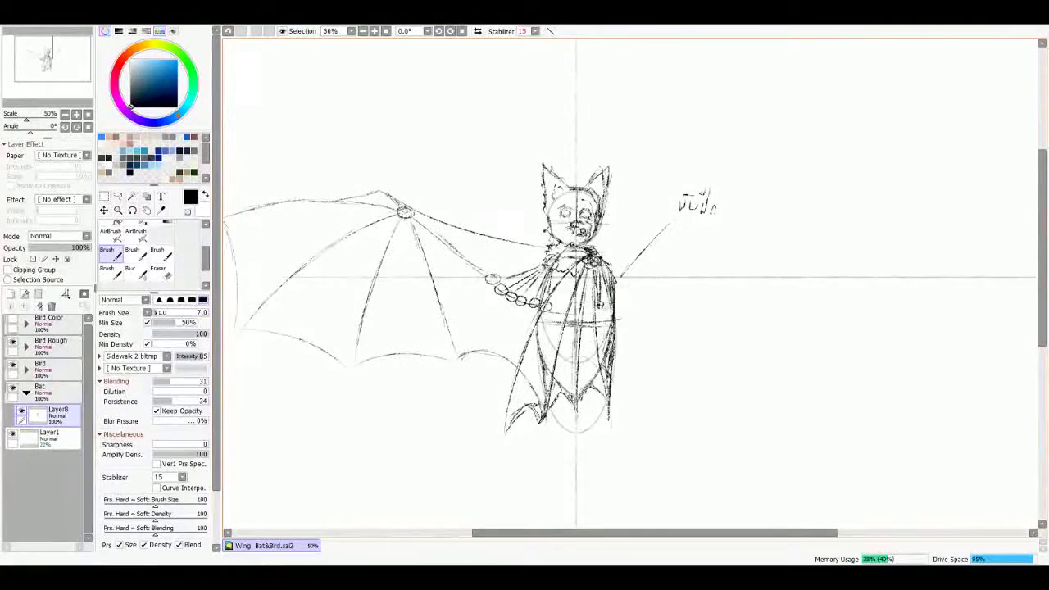
left_click_drag(673, 280, 667, 292)
scroll(629, 279, "left", 3)
left_click_drag(507, 205, 532, 154)
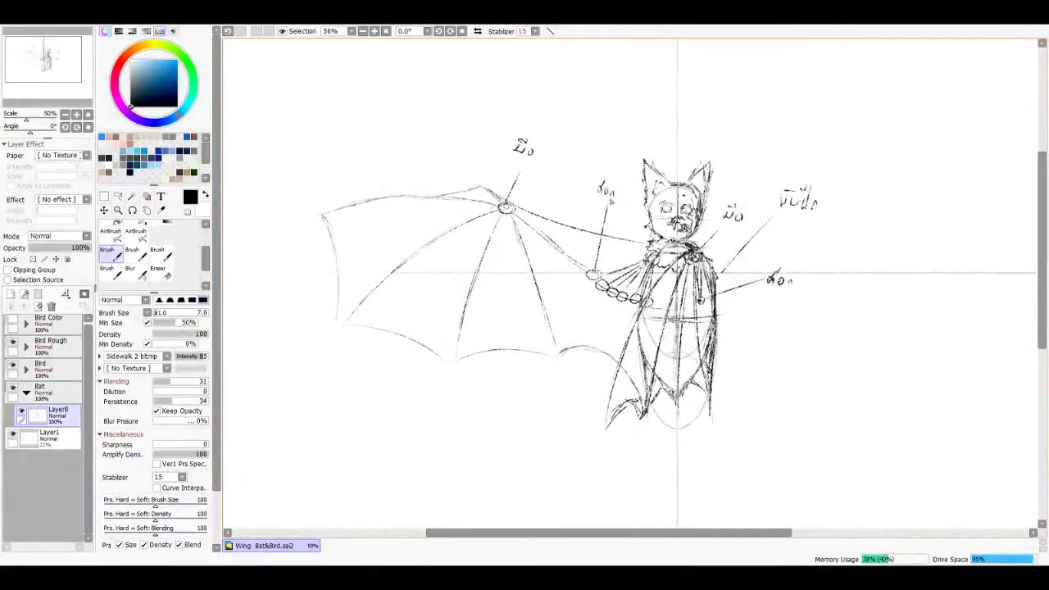
Step: Add leader lines and handwritten notes for the bat's foot, the wing's thumb and the outer membrane
scroll(609, 364, "down", 3)
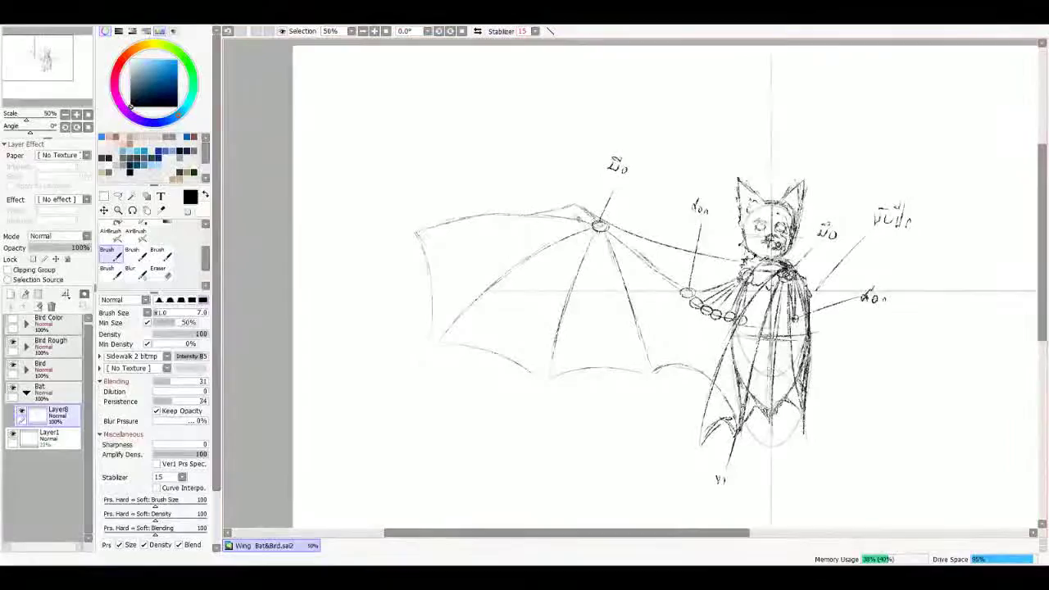
mouse_move(559, 171)
left_mouse_down()
mouse_move(580, 190)
mouse_move(662, 176)
left_mouse_up()
left_click_drag(480, 253, 539, 239)
left_click_drag(420, 255, 455, 262)
mouse_move(622, 287)
left_mouse_down()
mouse_move(443, 299)
mouse_move(417, 274)
left_mouse_up()
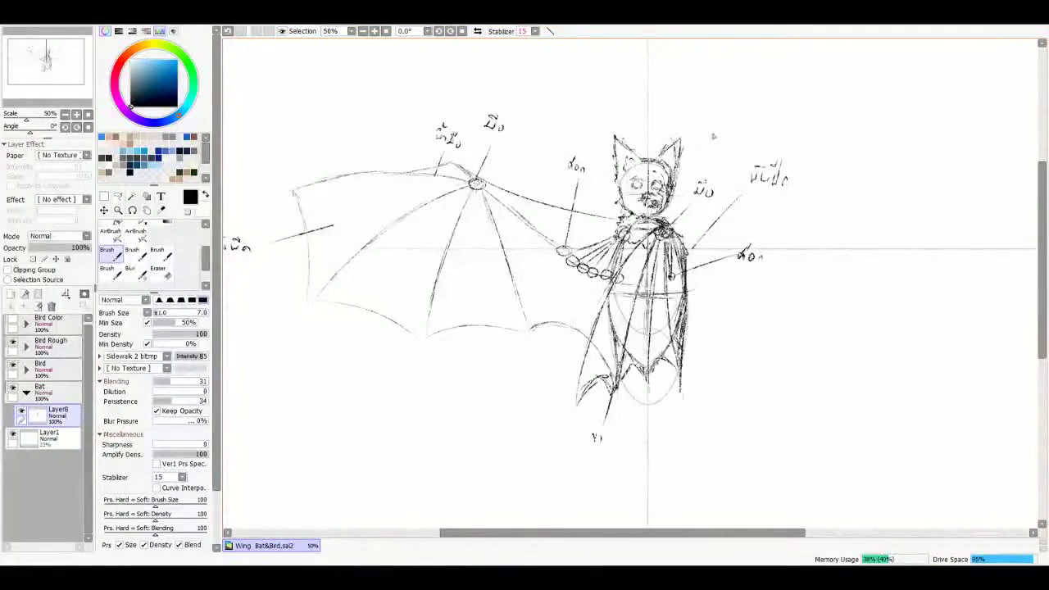
Step: Sketch a vampire's head beside the bat with a stern face, fang and pointed ear, plus a raised collar
left_click_drag(713, 137, 632, 210)
mouse_move(757, 235)
left_mouse_down()
mouse_move(802, 199)
mouse_move(759, 193)
mouse_move(819, 221)
mouse_move(778, 217)
left_mouse_up()
key("ctrl+z")
mouse_move(771, 217)
left_mouse_down()
mouse_move(771, 231)
mouse_move(810, 215)
left_mouse_up()
left_click_drag(801, 215, 800, 229)
mouse_move(789, 226)
left_mouse_down()
mouse_move(768, 243)
mouse_move(837, 215)
mouse_move(819, 245)
mouse_move(767, 268)
left_mouse_up()
left_click_drag(820, 239, 811, 267)
Step: Sketch the vampire's long cape with a centre opening and scalloped hem, and shade both halves with diagonal hatching
left_click_drag(742, 244, 755, 277)
mouse_move(756, 277)
left_mouse_down()
mouse_move(773, 267)
mouse_move(777, 298)
mouse_move(836, 248)
mouse_move(824, 295)
mouse_move(768, 298)
mouse_move(703, 415)
mouse_move(785, 408)
left_mouse_up()
scroll(713, 392, "down", 1)
mouse_move(783, 259)
left_mouse_down()
mouse_move(789, 400)
mouse_move(806, 409)
mouse_move(858, 385)
left_mouse_up()
left_click_drag(824, 256, 864, 390)
mouse_move(789, 232)
left_mouse_down()
mouse_move(790, 261)
mouse_move(805, 248)
mouse_move(786, 339)
mouse_move(791, 390)
left_mouse_up()
left_click_drag(762, 291, 728, 385)
left_click_drag(827, 217, 815, 248)
left_click_drag(844, 285, 820, 365)
left_click_drag(851, 351, 827, 388)
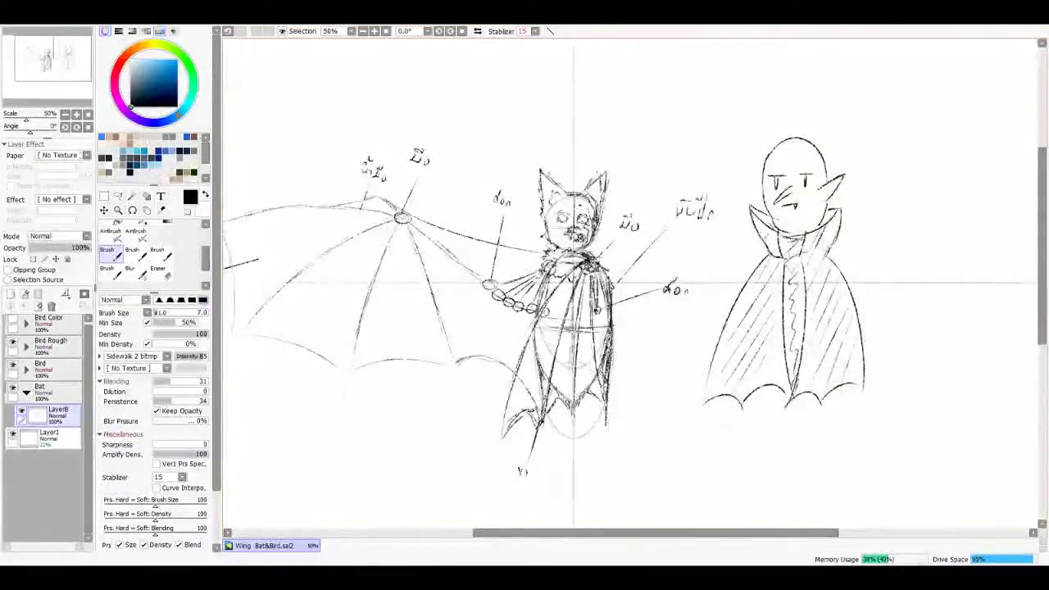
Step: Add a four-pointed sparkle beside the vampire's head and draw his hatched, slicked-back hair
scroll(631, 287, "up", 2)
left_click_drag(816, 227, 817, 251)
left_click_drag(810, 239, 825, 239)
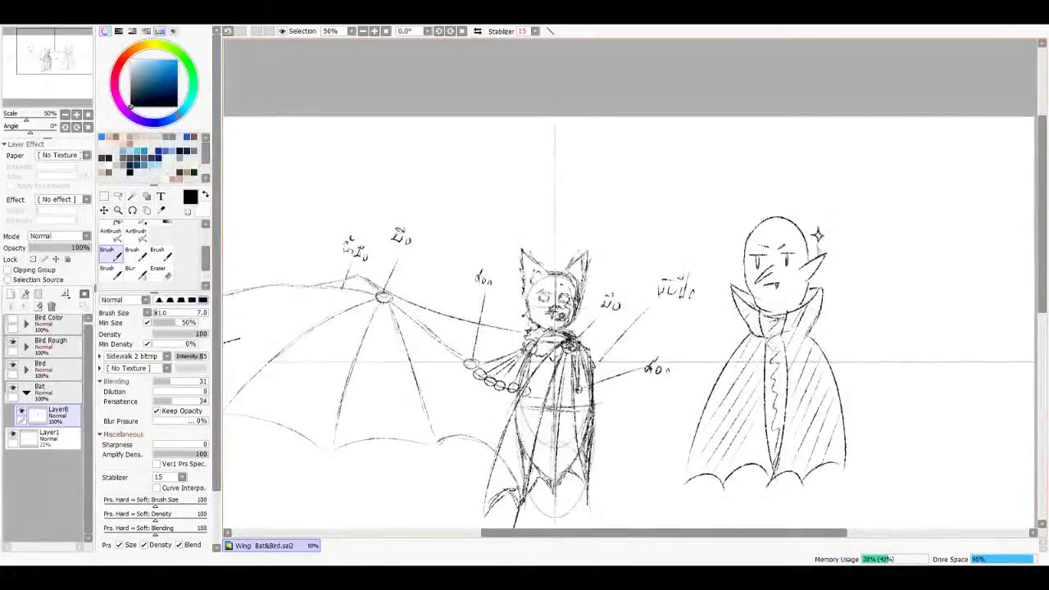
scroll(631, 286, "down", 2)
scroll(631, 286, "left", 1)
scroll(631, 286, "up", 2)
scroll(631, 287, "right", 2)
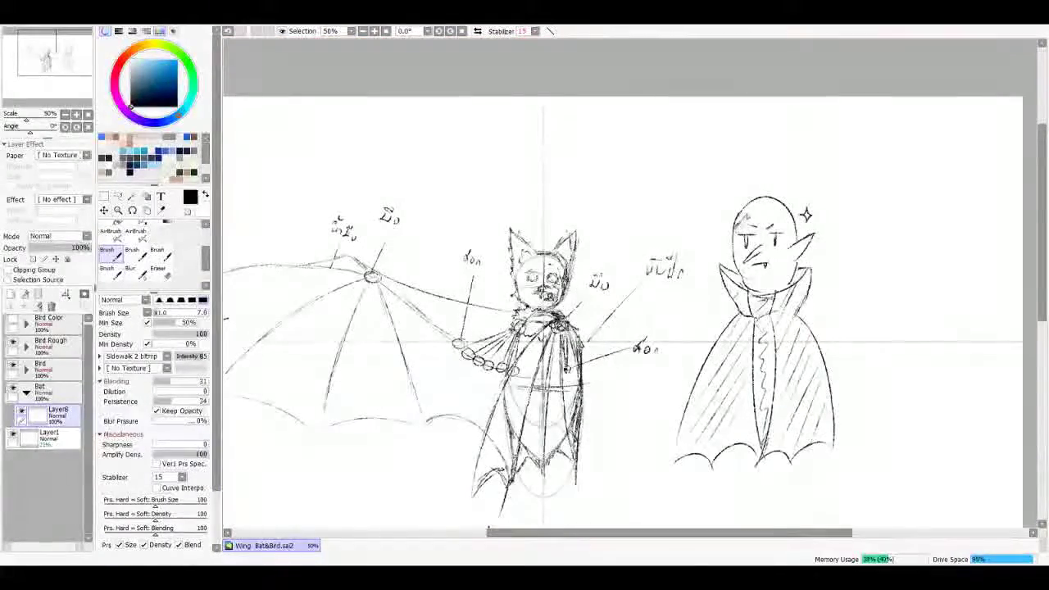
left_click_drag(743, 210, 734, 226)
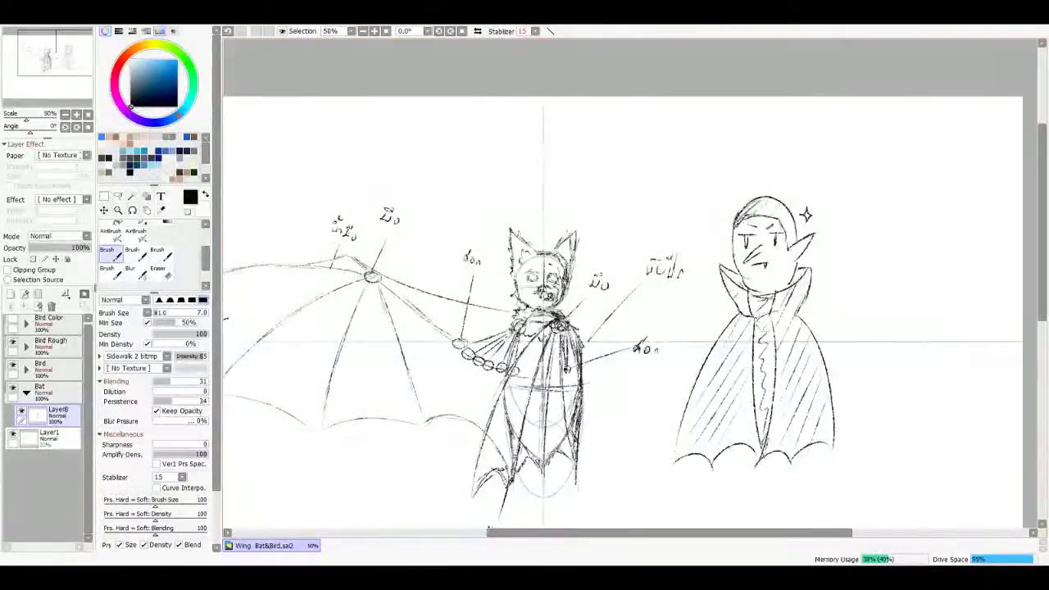
scroll(622, 282, "down", 1)
scroll(622, 283, "up", 1)
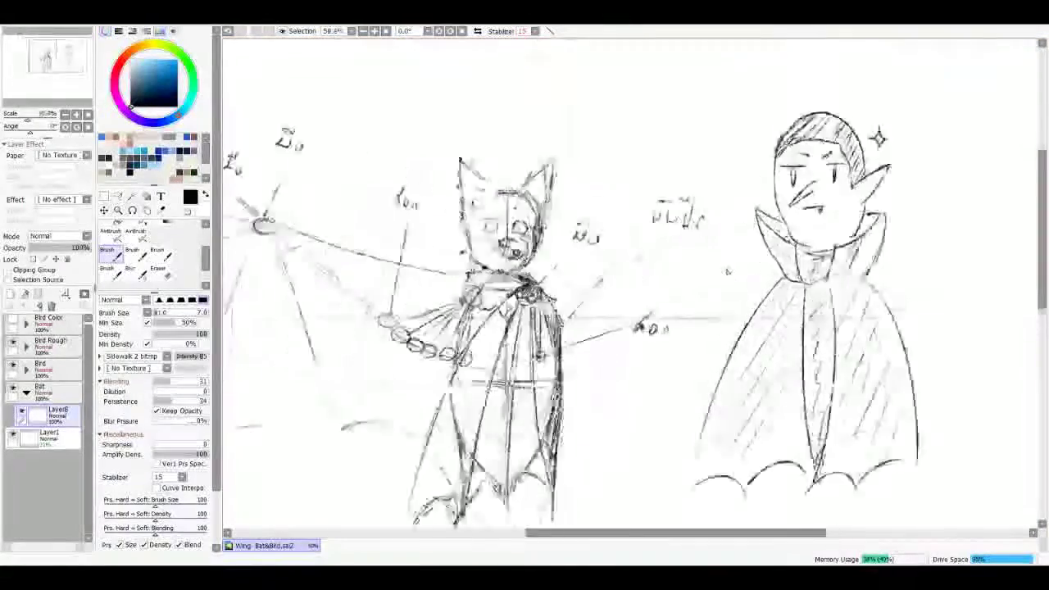
scroll(623, 283, "down", 1)
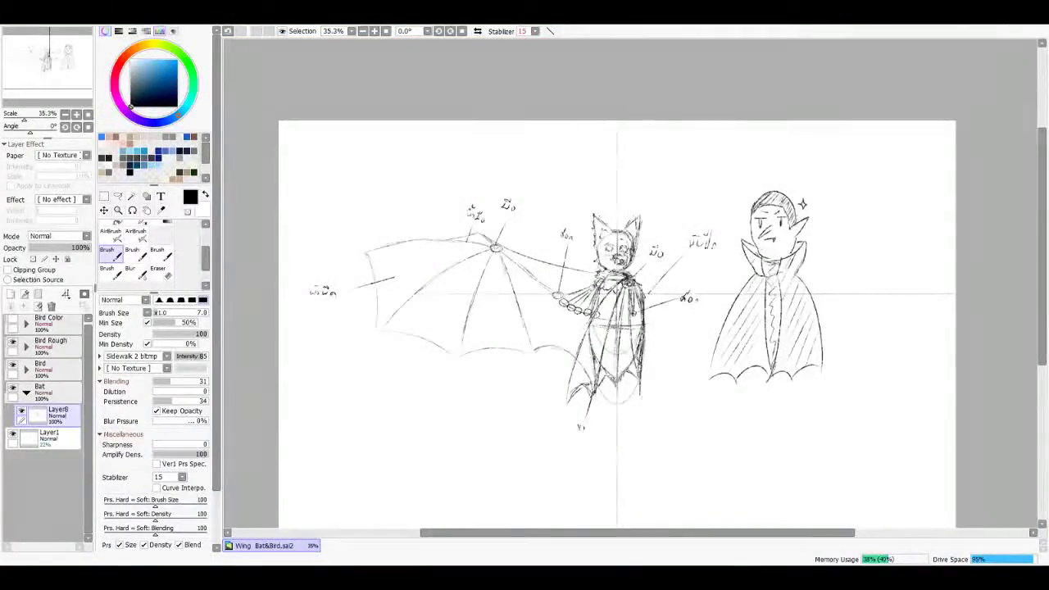
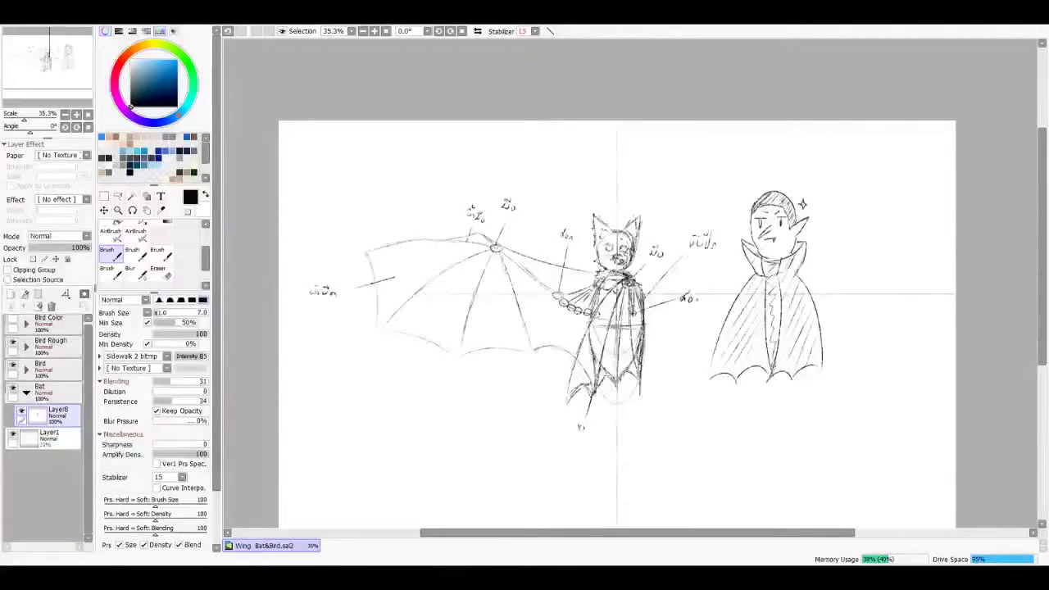
Step: Sketch a small girl's head to the right of the vampire with open mouth, flicked-out hair, neck, shoulders and accent marks
scroll(803, 295, "down", 2)
scroll(803, 295, "up", 4)
left_click_drag(819, 246, 688, 282)
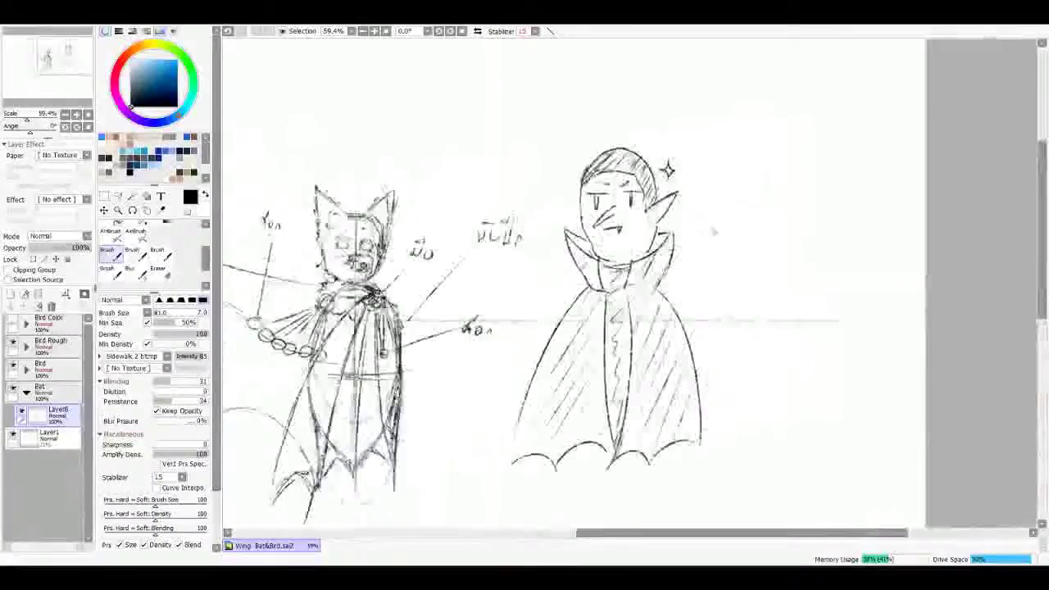
mouse_move(730, 208)
left_mouse_down()
mouse_move(795, 215)
mouse_move(749, 219)
mouse_move(788, 224)
mouse_move(771, 240)
left_mouse_up()
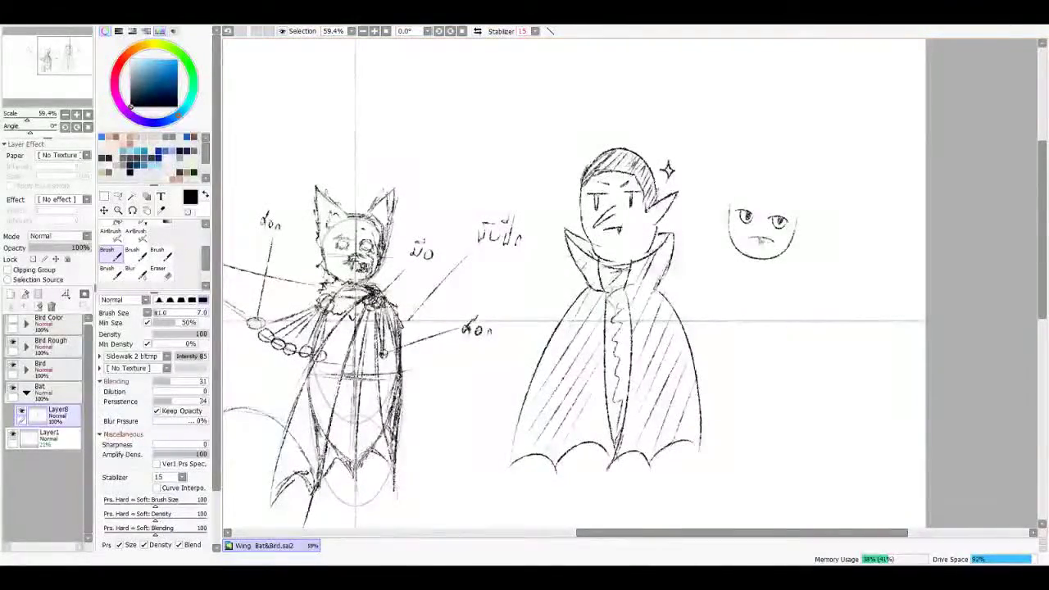
mouse_move(744, 173)
left_mouse_down()
mouse_move(710, 237)
mouse_move(731, 231)
left_mouse_up()
mouse_move(730, 192)
left_mouse_down()
mouse_move(748, 218)
mouse_move(758, 215)
left_mouse_up()
mouse_move(762, 175)
left_mouse_down()
mouse_move(790, 199)
mouse_move(779, 218)
mouse_move(809, 238)
mouse_move(801, 285)
left_mouse_up()
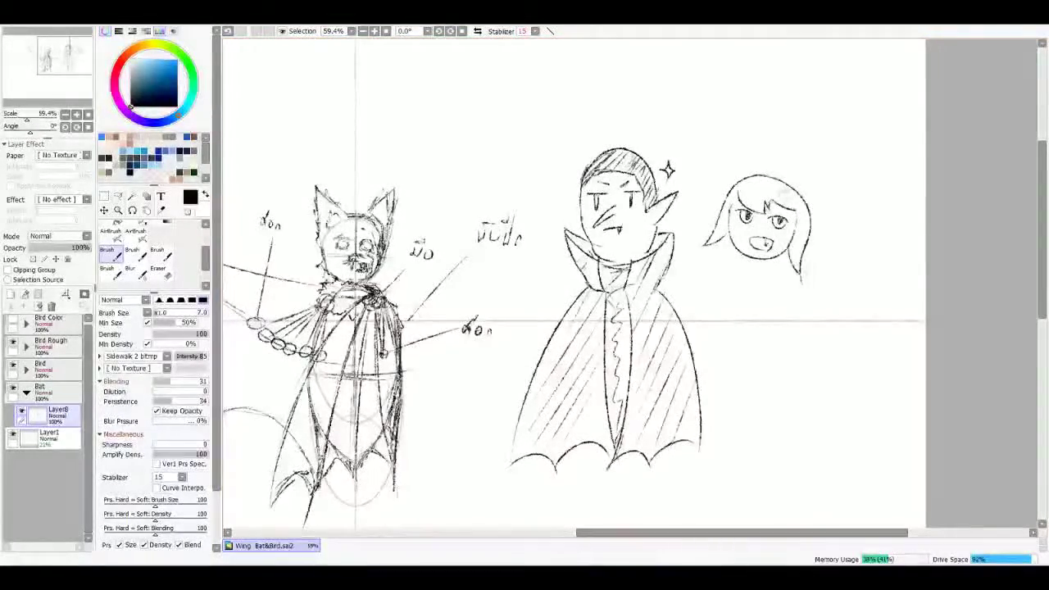
left_click_drag(741, 198, 729, 217)
mouse_move(749, 260)
left_mouse_down()
mouse_move(709, 288)
mouse_move(783, 304)
left_mouse_up()
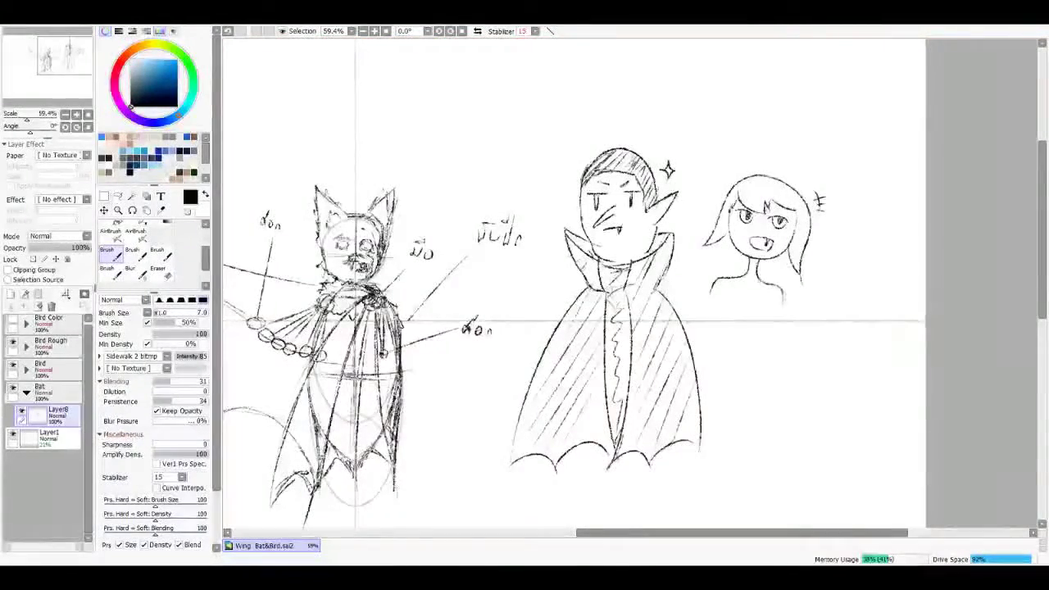
Step: Lower the Bat group's opacity to 24%, create a Bat Rough group above it and add a new layer inside
scroll(583, 311, "down", 4)
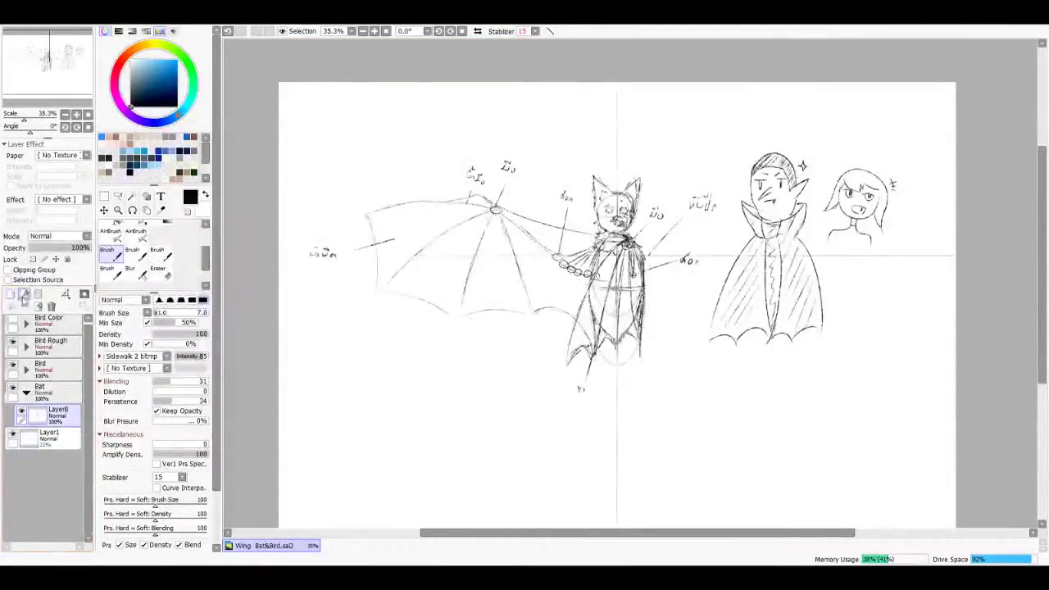
key("ctrl+z")
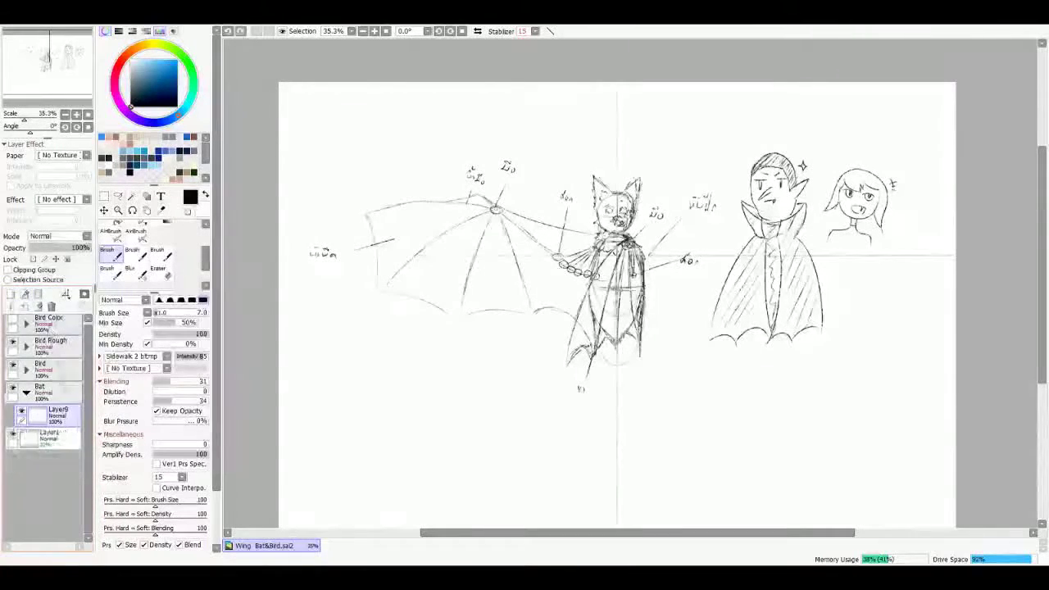
key("ctrl+y")
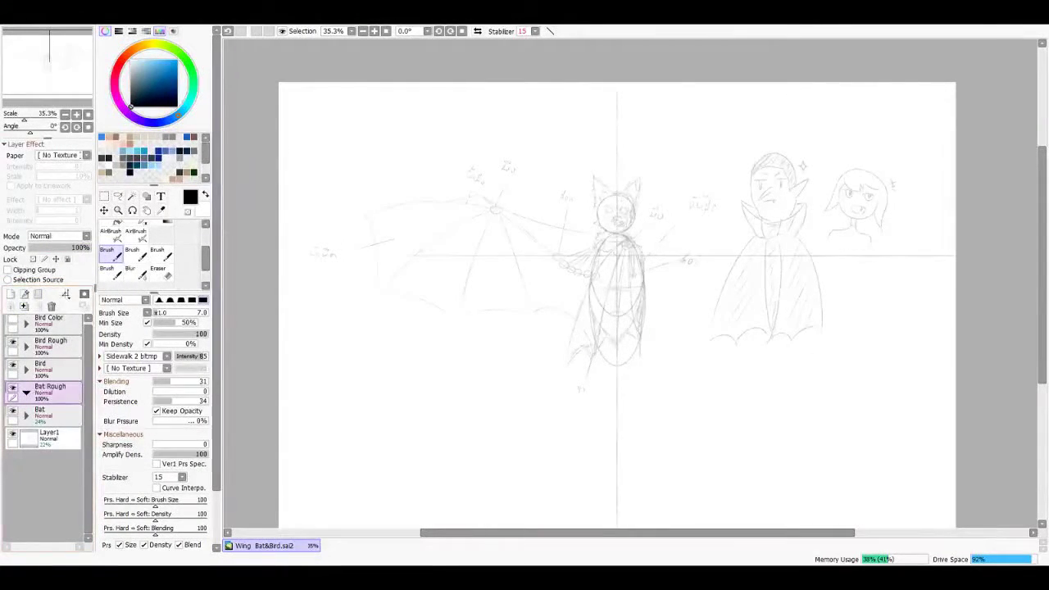
key("ctrl+shift+n")
scroll(445, 259, "up", 4)
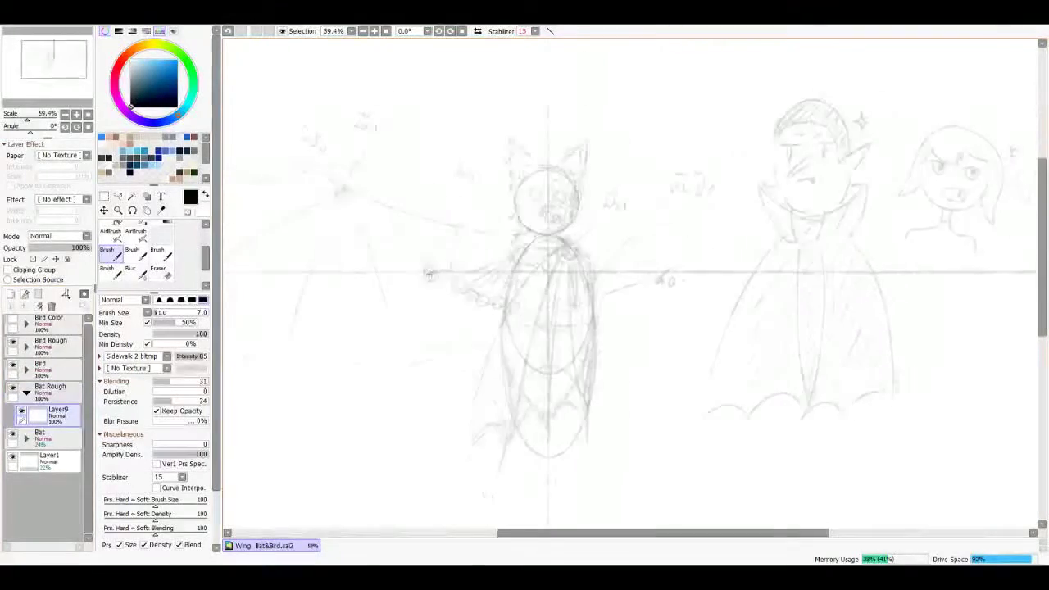
Step: Ink the bat's head over the faded sketch, with jagged pointed ears, eyes, snout and small fanged mouth
left_click_drag(540, 208, 544, 235)
mouse_move(534, 182)
left_mouse_down()
mouse_move(537, 210)
mouse_move(534, 172)
mouse_move(592, 182)
left_mouse_up()
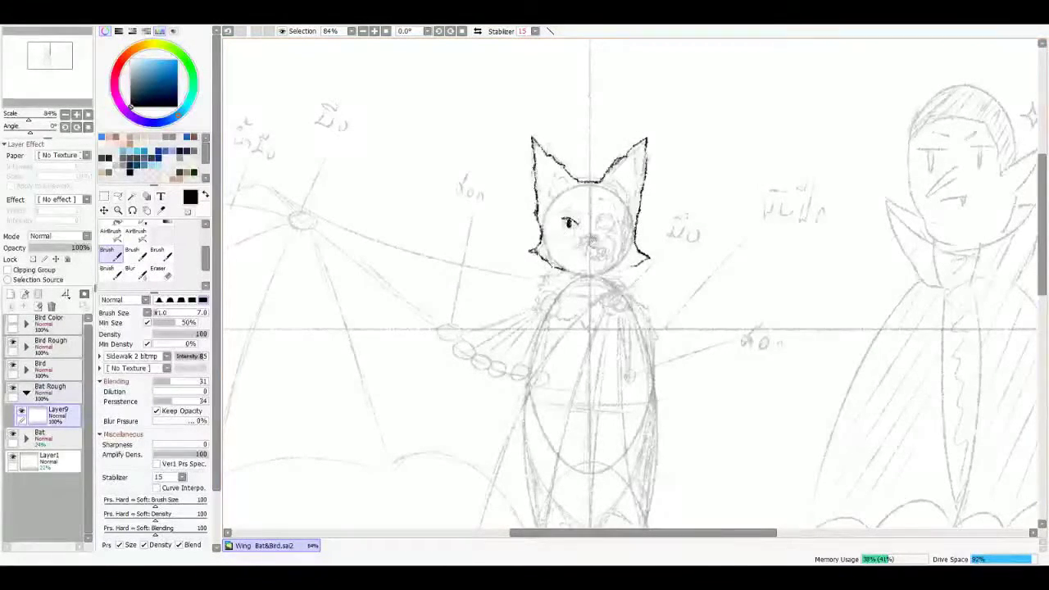
scroll(745, 331, "down", 1)
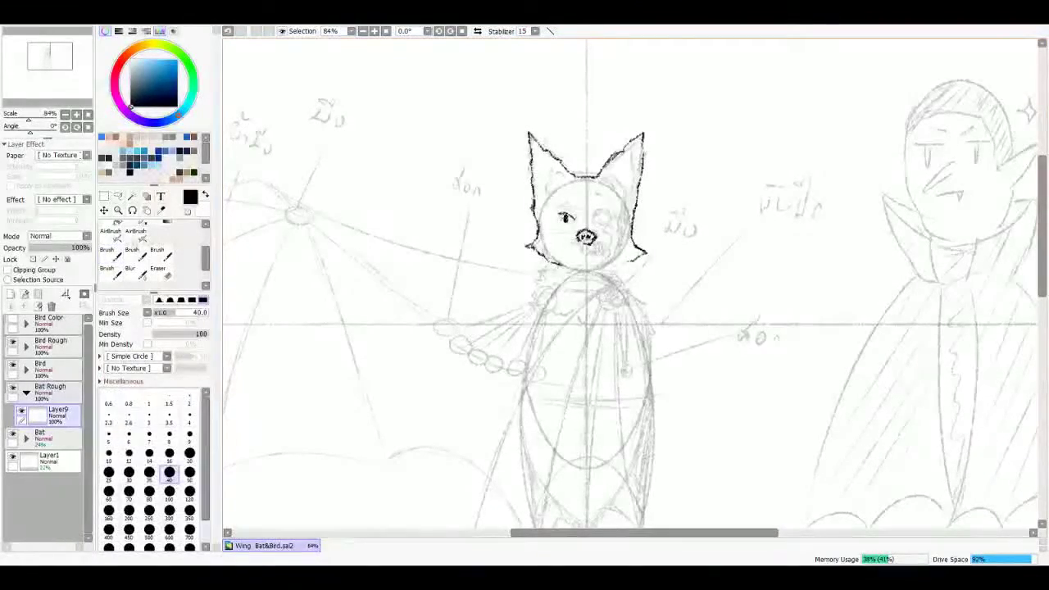
scroll(631, 282, "left", 1)
scroll(630, 283, "down", 3)
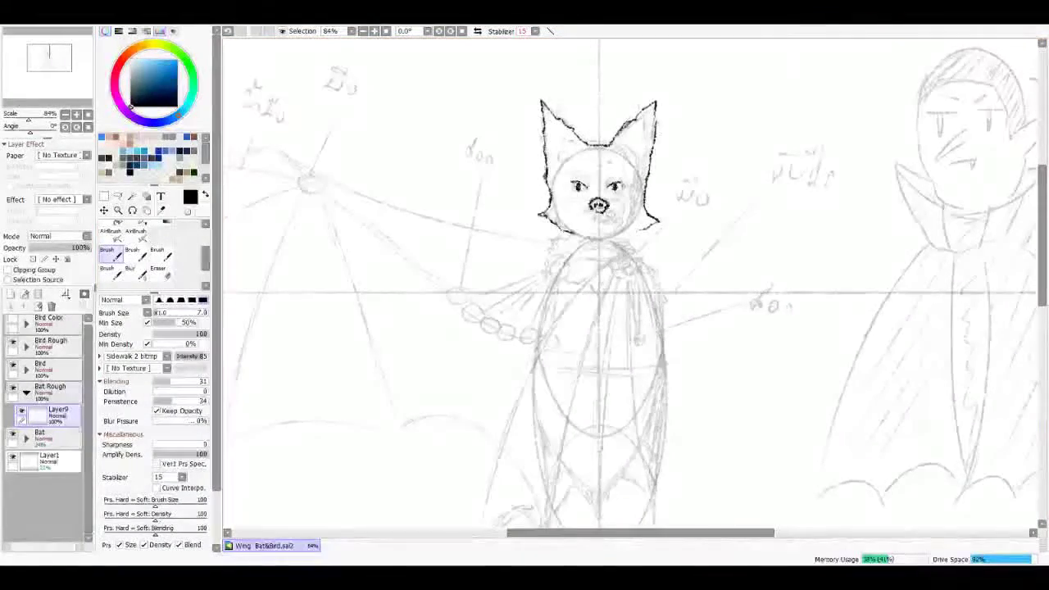
scroll(631, 283, "down", 2)
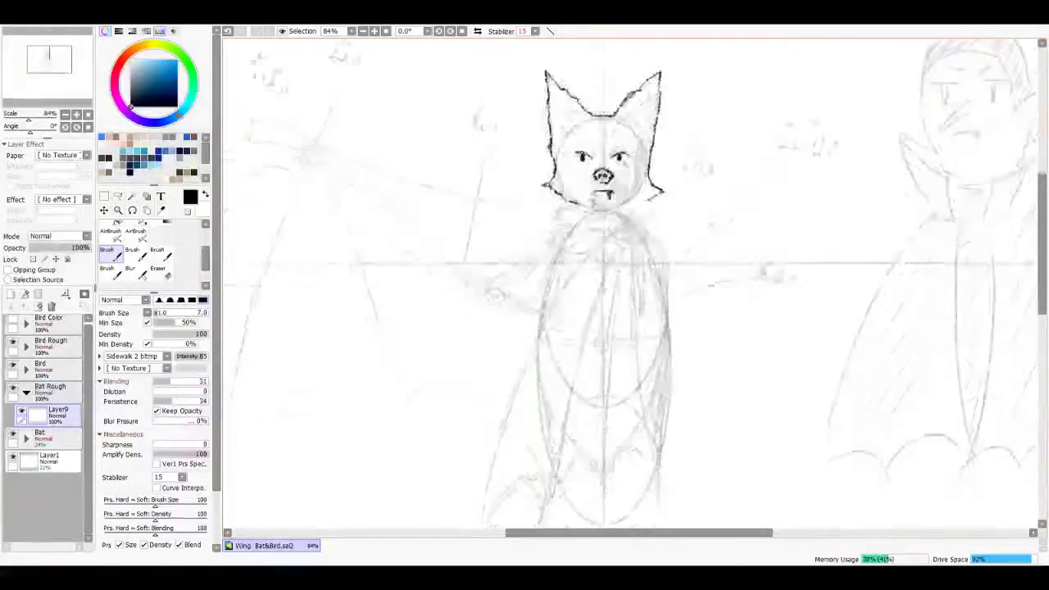
Step: Draw the spiky fur collar below the head and the body's ragged left outline down to the pointed left foot
mouse_move(549, 215)
left_mouse_down()
mouse_move(631, 223)
mouse_move(656, 239)
left_mouse_up()
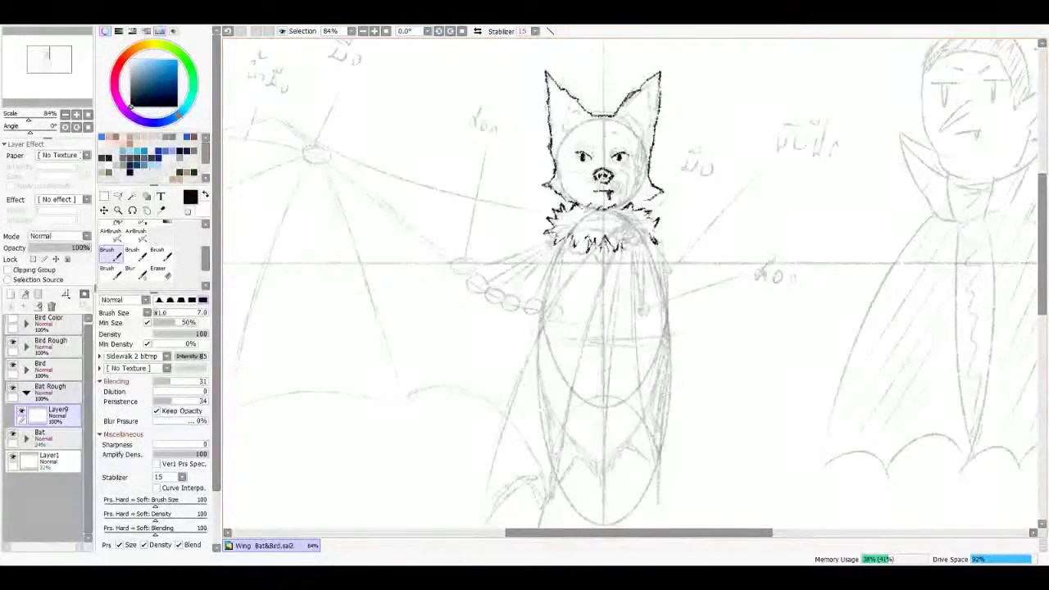
left_click_drag(631, 283, 668, 254)
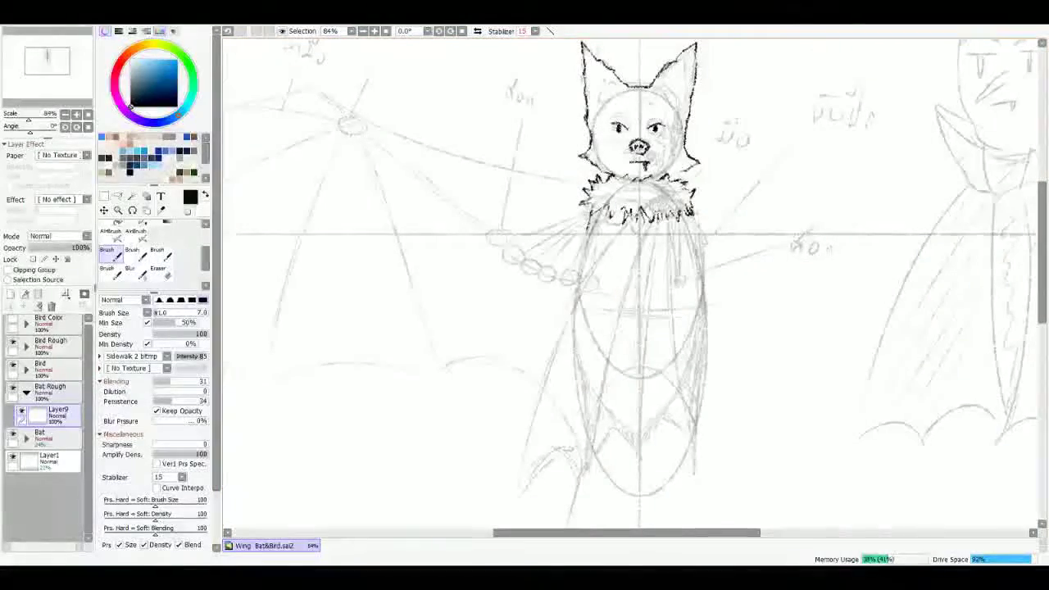
left_click_drag(572, 352, 575, 380)
scroll(631, 283, "down", 5)
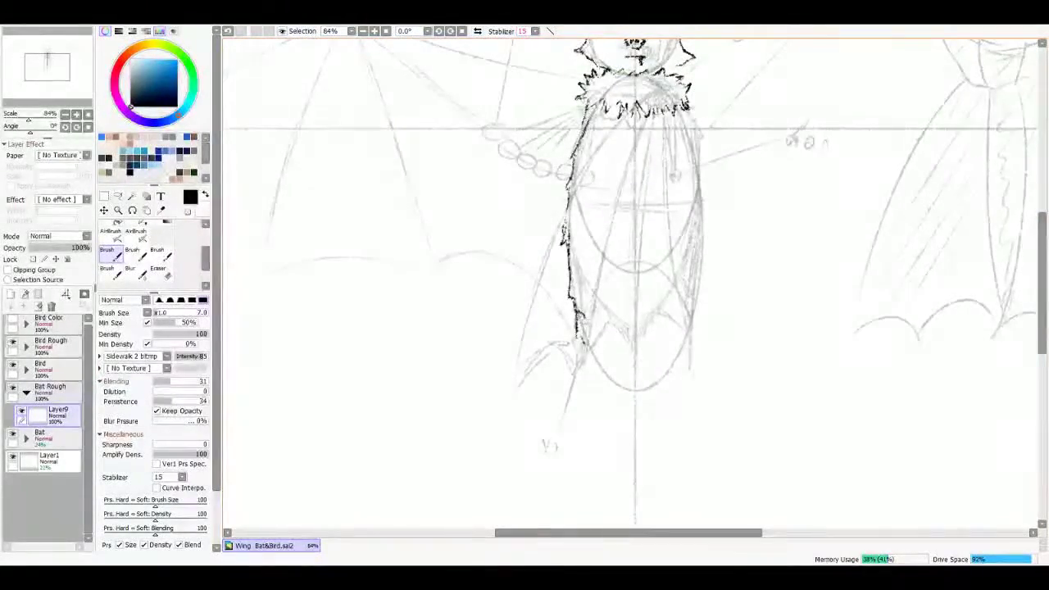
scroll(631, 283, "down", 2)
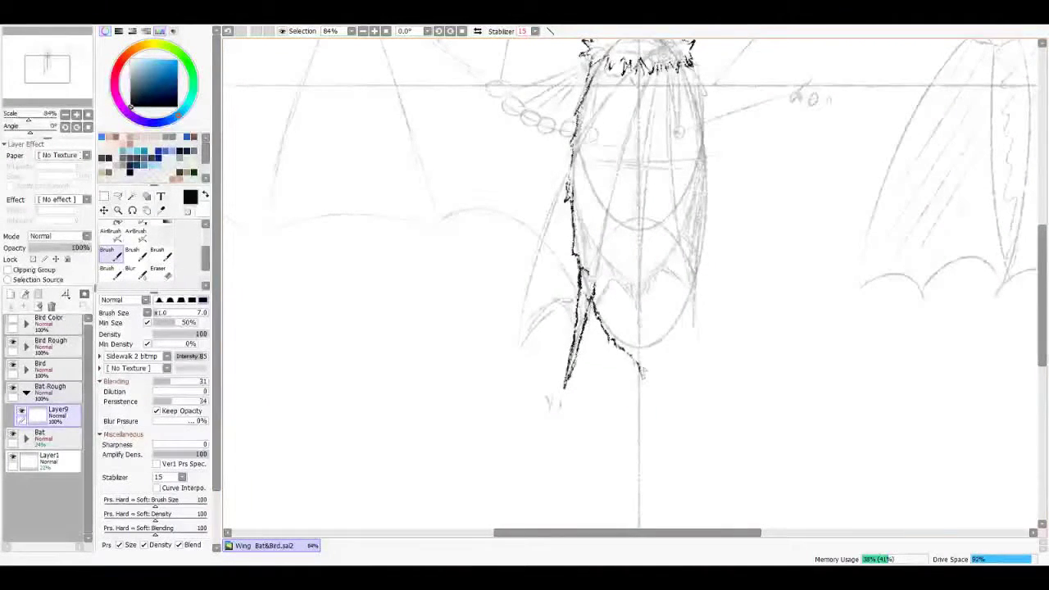
Step: Complete the pointed tail edge, the right foot and the body's right outline up to the collar
left_click_drag(695, 284, 655, 351)
key("ctrl+z")
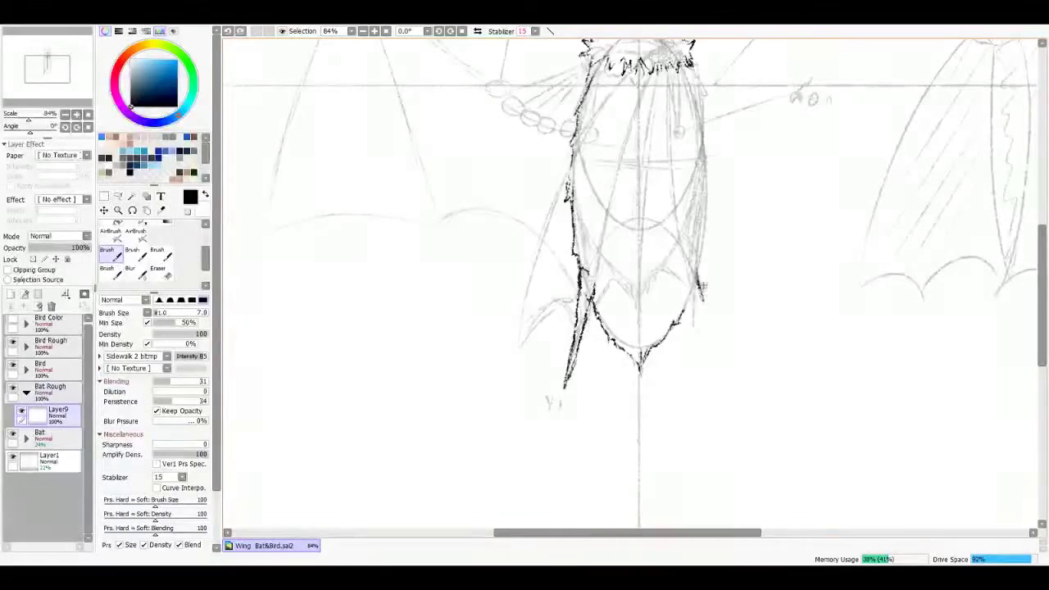
left_click_drag(710, 331, 715, 385)
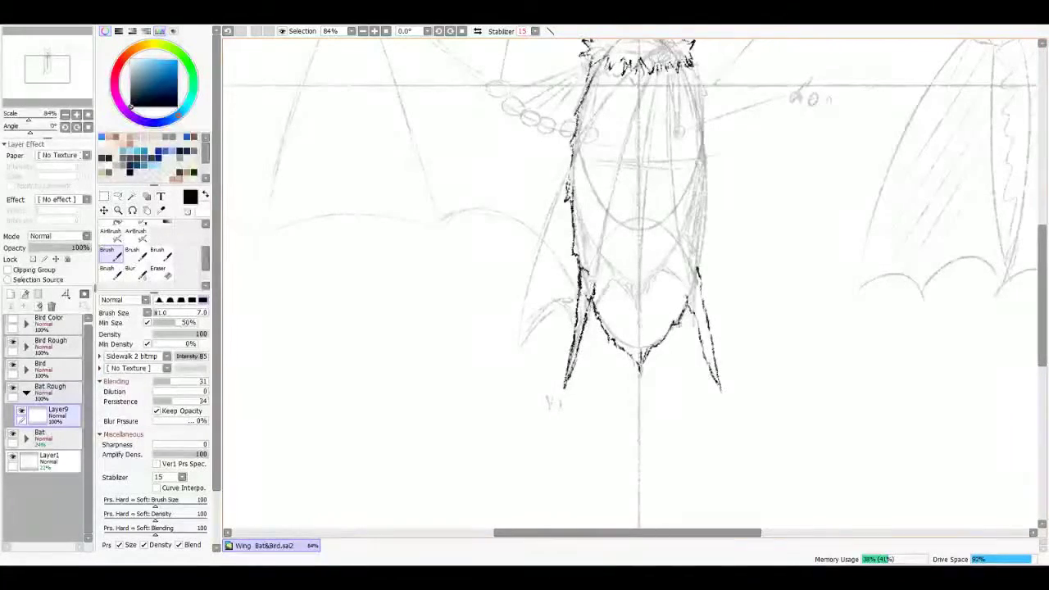
scroll(631, 283, "up", 2)
left_click_drag(718, 224, 711, 350)
mouse_move(655, 287)
left_mouse_down()
mouse_move(729, 195)
mouse_move(694, 279)
mouse_move(639, 271)
left_mouse_up()
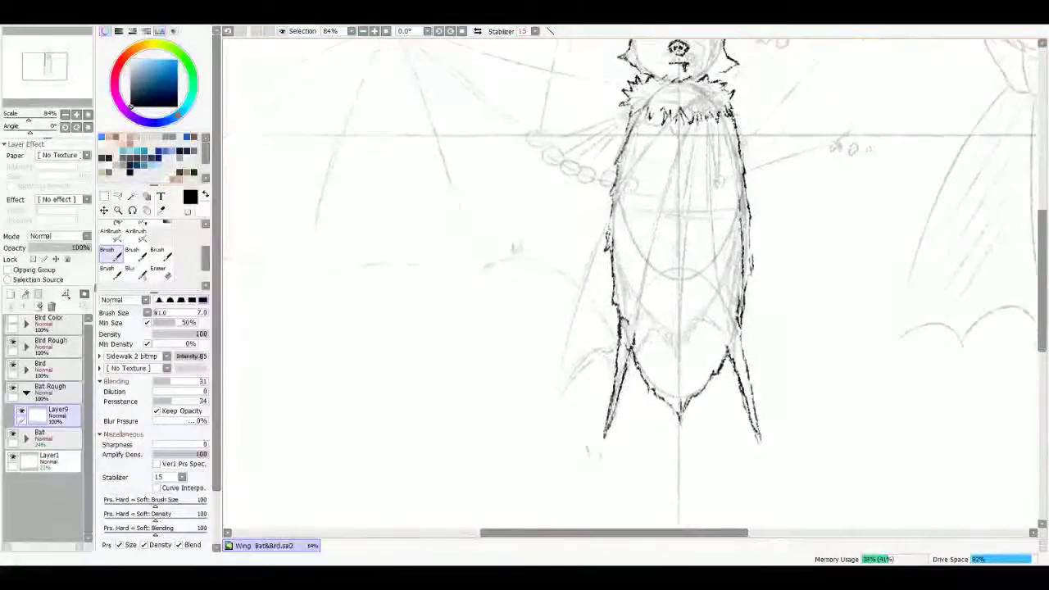
Step: Erase stray lines along the bat's legs and right flank, and add short fur marks to the body
key("e")
left_click_drag(613, 395, 608, 439)
left_click_drag(741, 258, 705, 422)
left_click_drag(746, 193, 750, 442)
key("b")
mouse_move(644, 358)
left_mouse_down()
mouse_move(590, 302)
mouse_move(588, 414)
mouse_move(624, 348)
left_mouse_up()
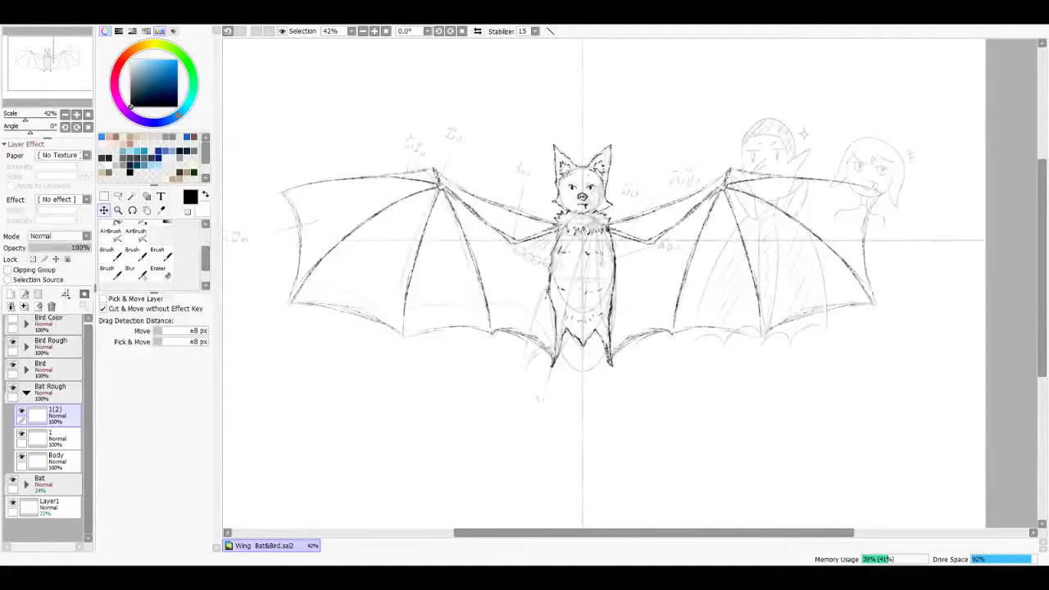
Step: Merge the mirrored wing copy into layer 1, fade that layer and add a new layer named 2 above it
key("ctrl+e")
left_click_drag(86, 247, 32, 249)
key("ctrl+shift+n")
scroll(558, 215, "up", 4)
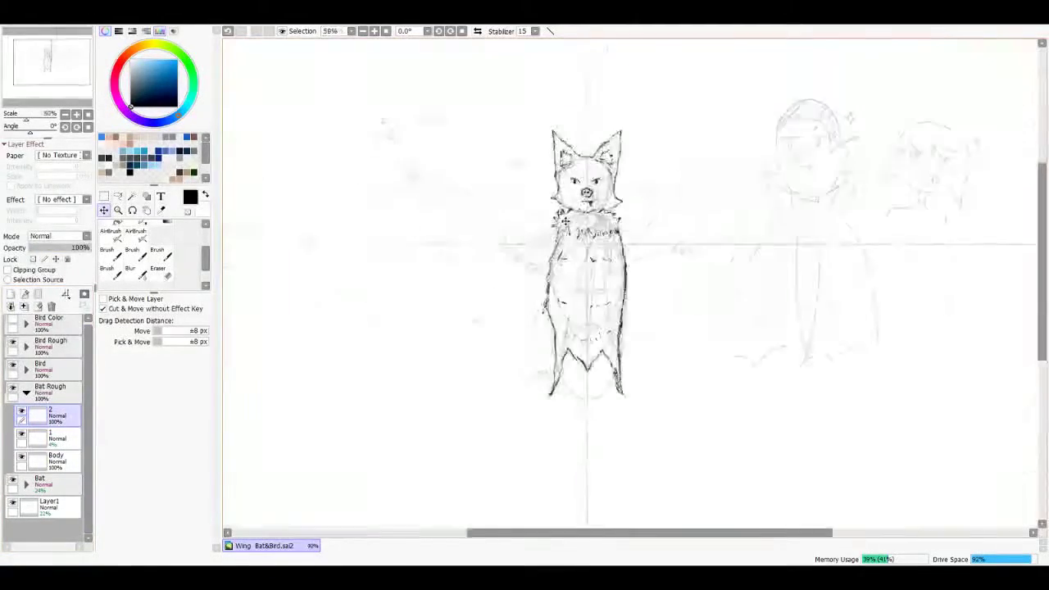
Step: Set layer 1's opacity to 40% and make layer 2 active for drawing
key("b")
left_click_drag(606, 287, 685, 262)
left_click(58, 438)
left_click_drag(35, 247, 56, 247)
left_click_drag(606, 287, 621, 276)
left_click(57, 415)
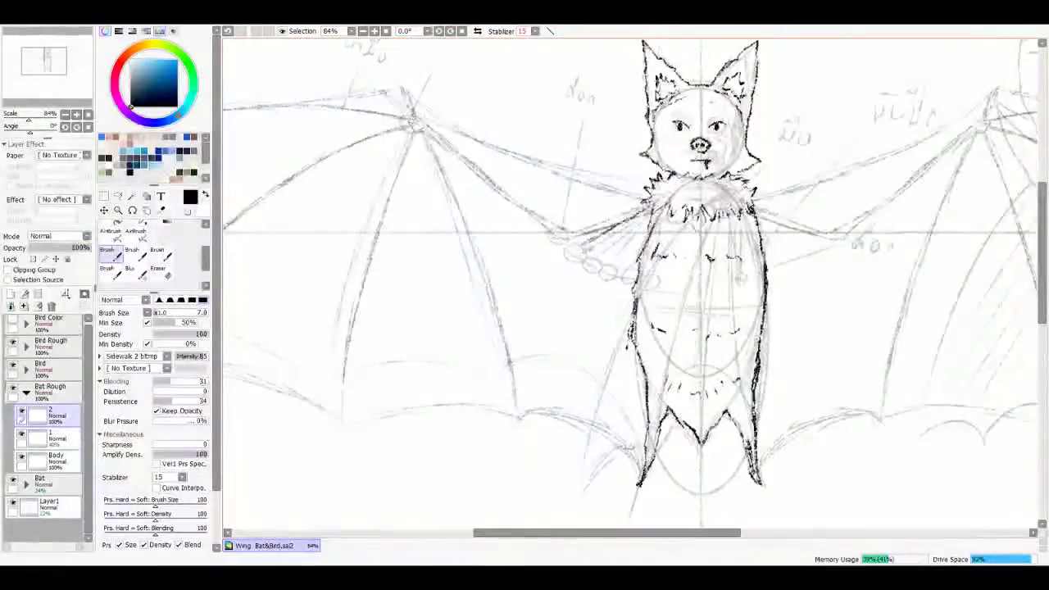
Step: Draw the second pose's left upper arm and a forearm raised more steeply than in the faded first pose
left_click_drag(459, 129, 491, 147)
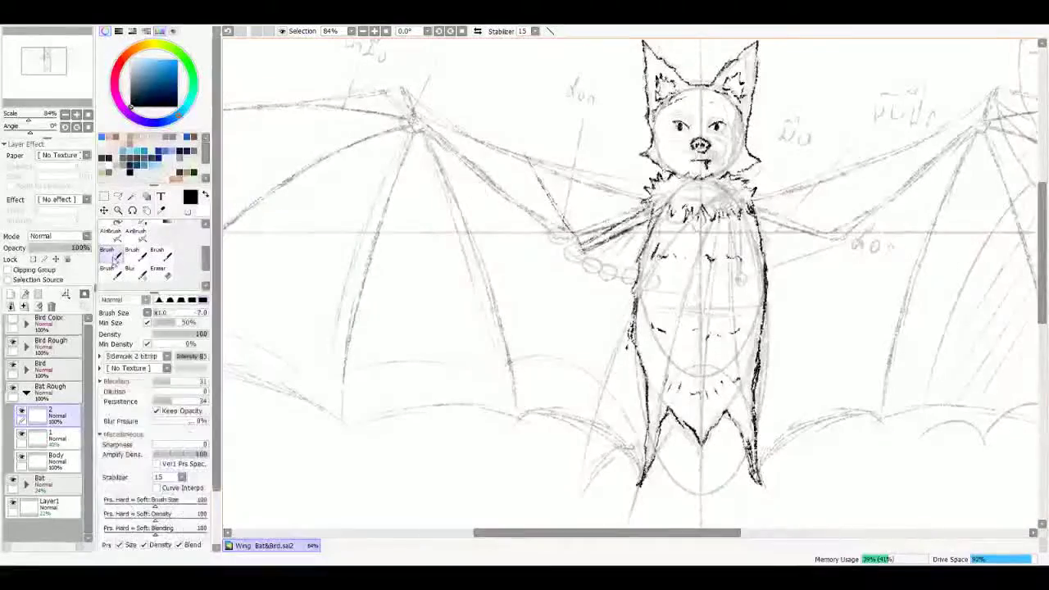
left_click_drag(480, 125, 524, 174)
left_click_drag(510, 133, 541, 182)
mouse_move(574, 246)
left_mouse_down()
mouse_move(630, 305)
mouse_move(761, 289)
left_mouse_up()
Step: Draw the second pose's long curved finger bones fanning out from the left wing's wrist
left_click_drag(679, 158, 393, 205)
mouse_move(524, 282)
left_mouse_down()
mouse_move(467, 360)
mouse_move(427, 446)
left_mouse_up()
left_click_drag(677, 170, 607, 427)
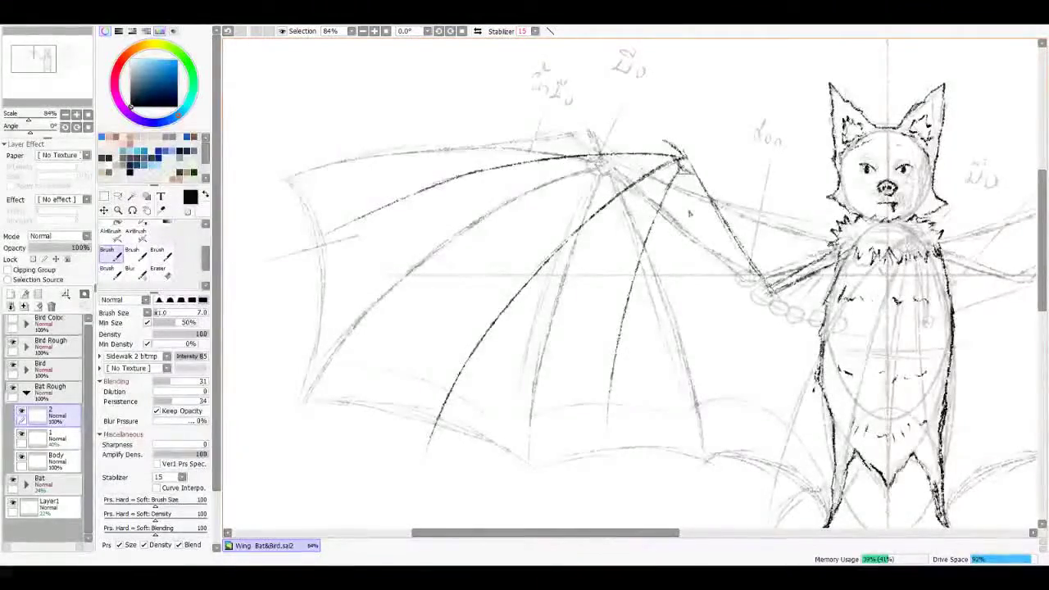
scroll(631, 283, "down", 3)
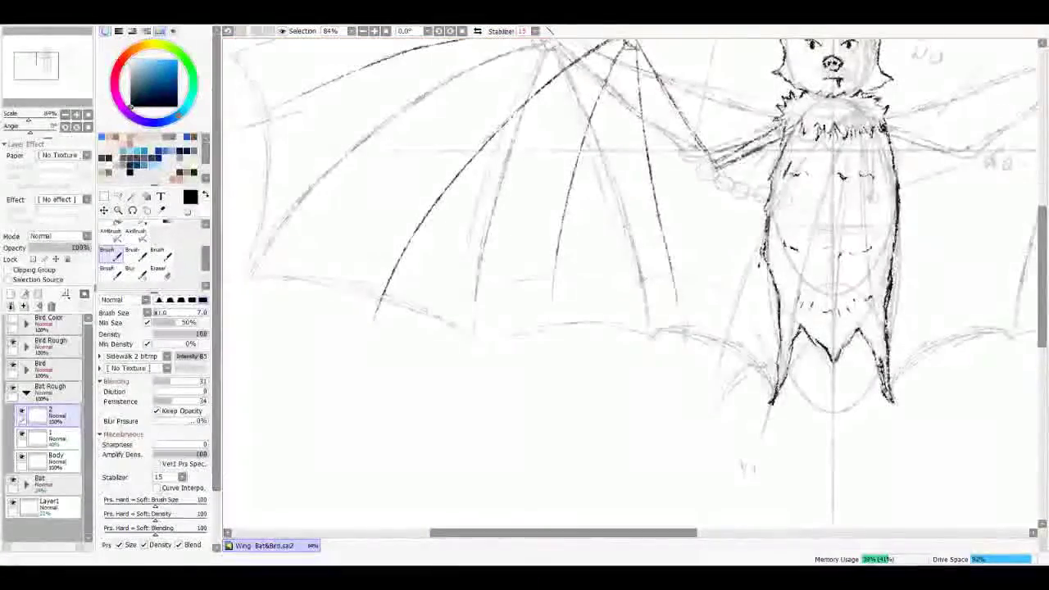
scroll(631, 283, "up", 3)
scroll(630, 282, "left", 3)
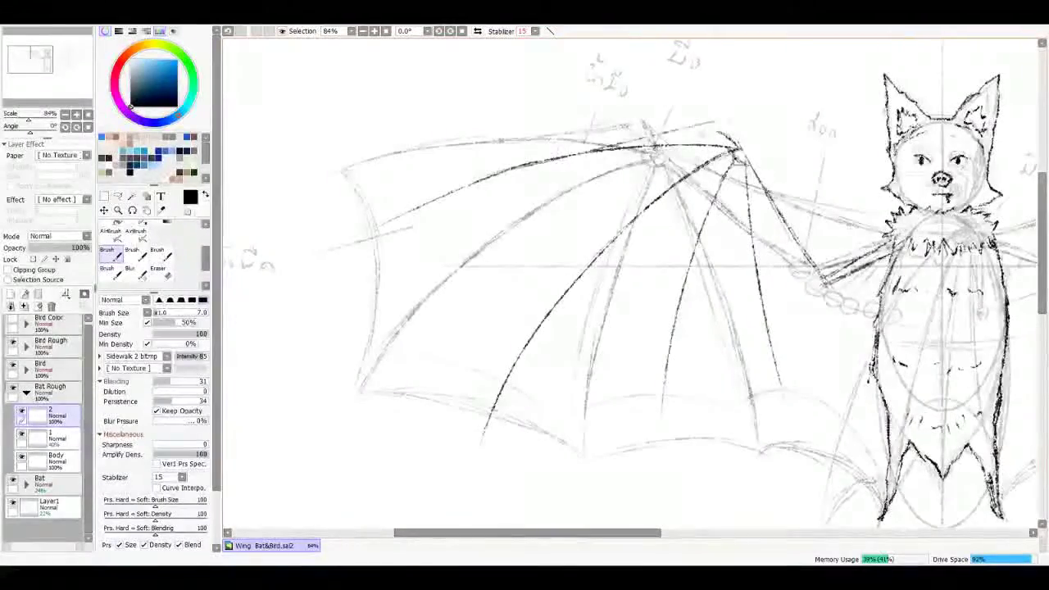
Step: Draw the second pose's outer wing edge and the scalloped membrane curves between the fingertips
left_click_drag(430, 274, 482, 409)
scroll(631, 282, "down", 3)
left_click_drag(505, 305, 603, 300)
mouse_move(508, 238)
left_mouse_down()
mouse_move(481, 308)
mouse_move(603, 272)
left_mouse_up()
scroll(631, 282, "up", 2)
scroll(631, 283, "right", 2)
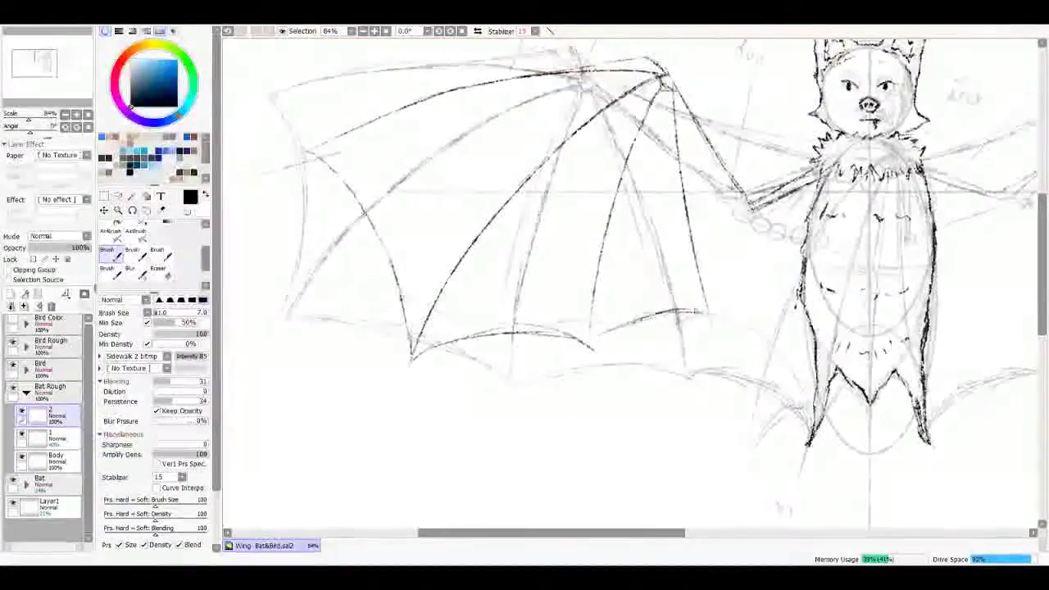
scroll(631, 283, "up", 3)
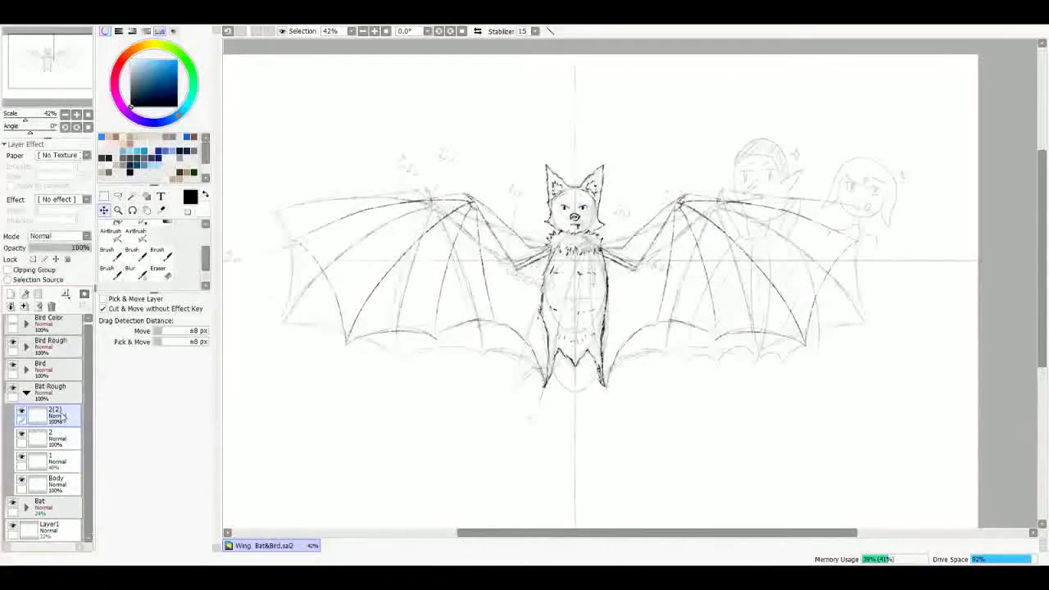
Step: Merge the mirrored wing into layer 2, hide layer 1, set layer 2's opacity to 59% and add layer 3
left_click(22, 434)
left_click_drag(45, 252, 65, 250)
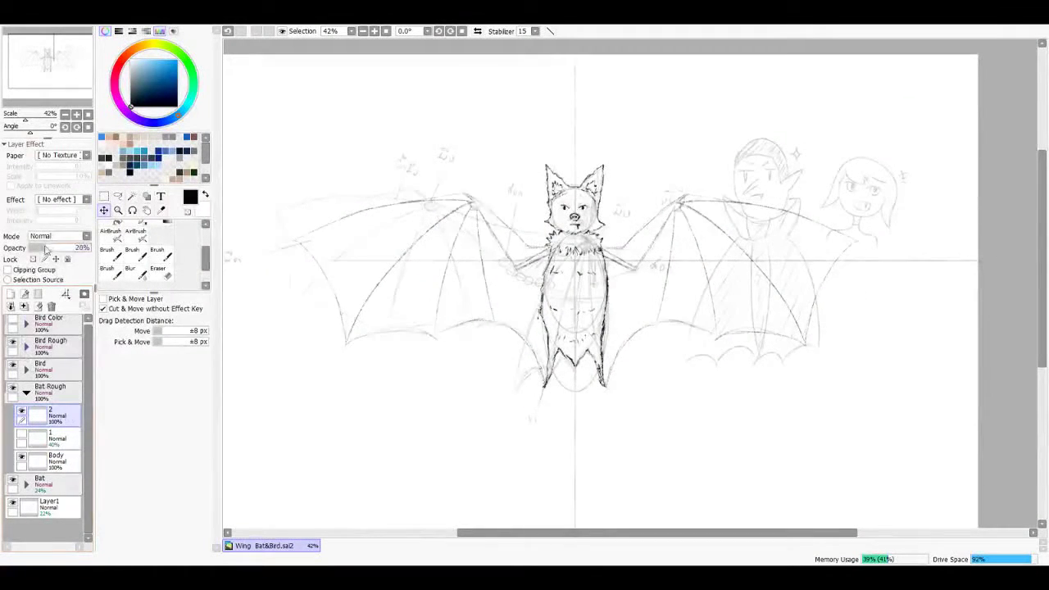
type("3")
key("Return")
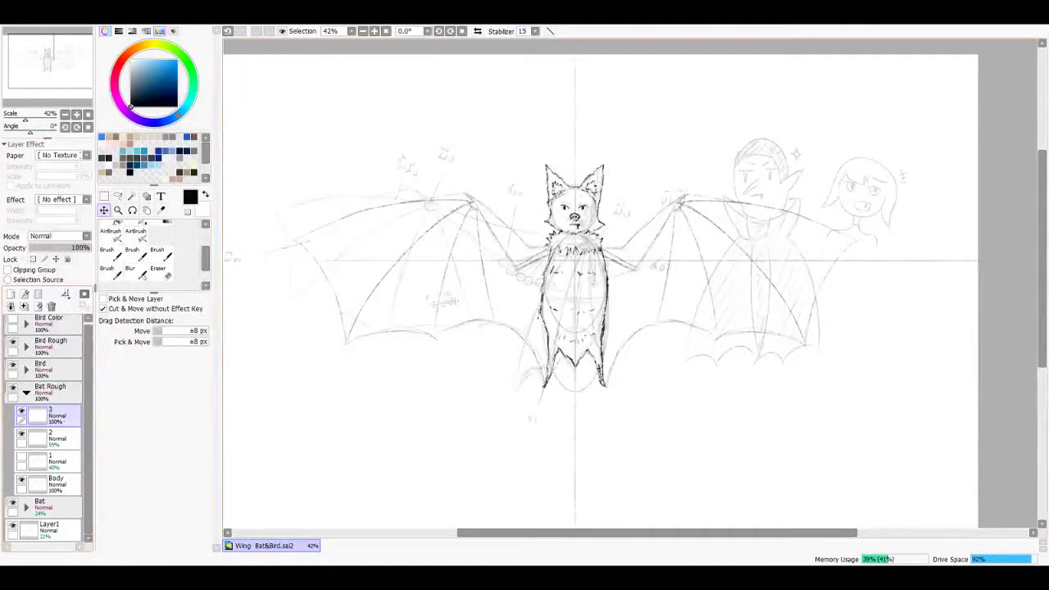
Step: Draw the third pose's left upper arm and its near-vertical forearm, thickened towards the elbow
scroll(573, 271, "up", 6)
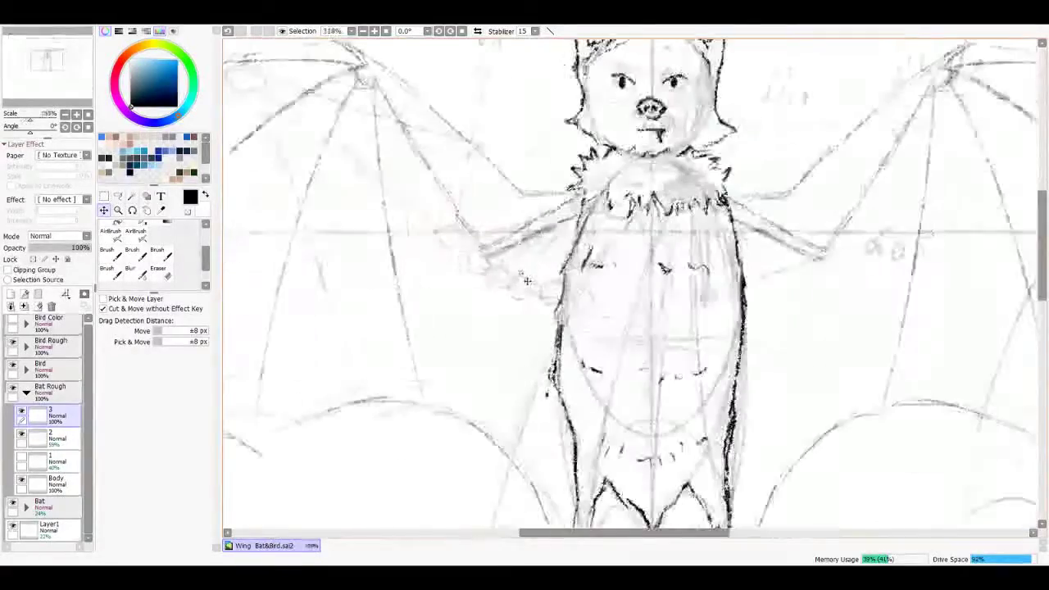
key("b")
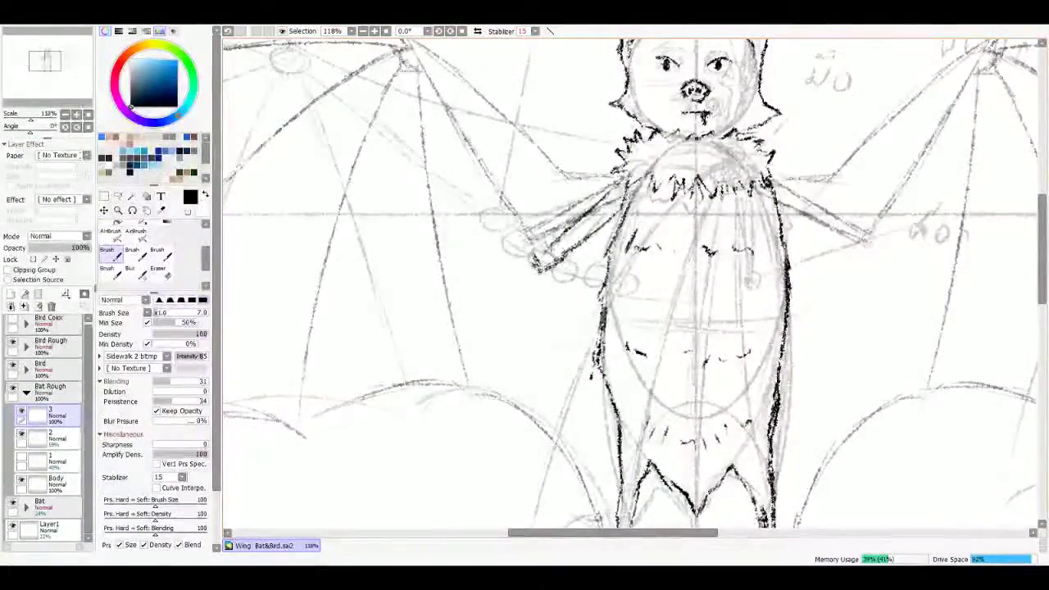
scroll(631, 283, "up", 3)
left_click_drag(560, 282, 571, 361)
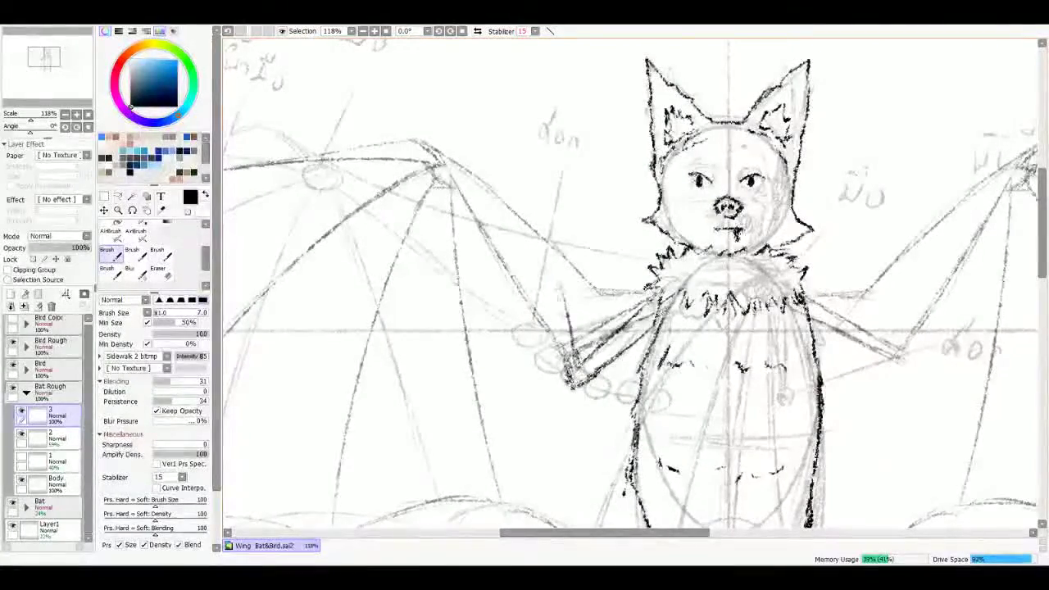
left_click_drag(527, 174, 547, 240)
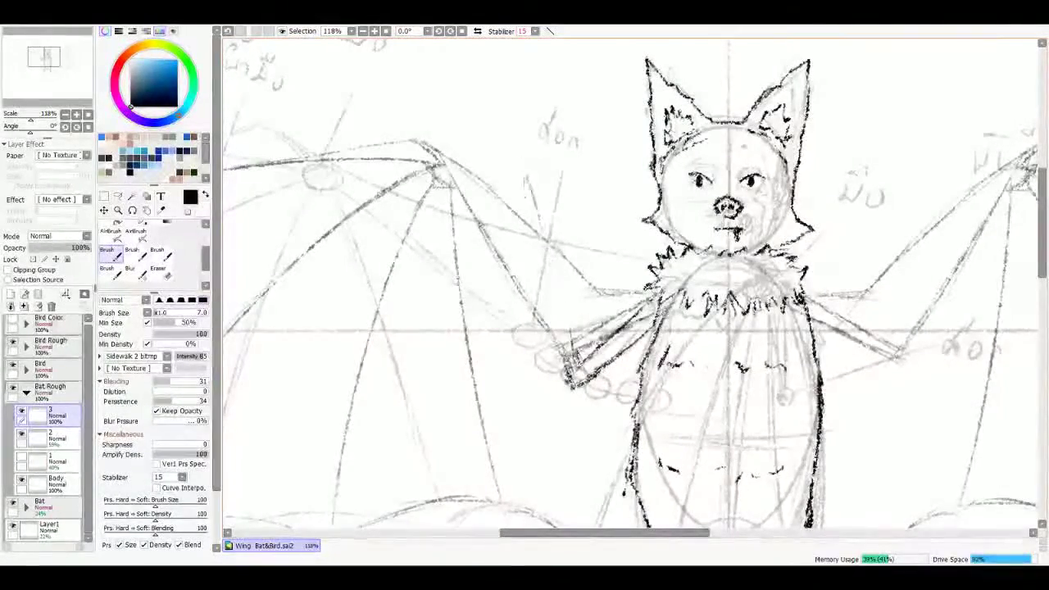
left_click_drag(525, 168, 573, 364)
key("e")
key("b")
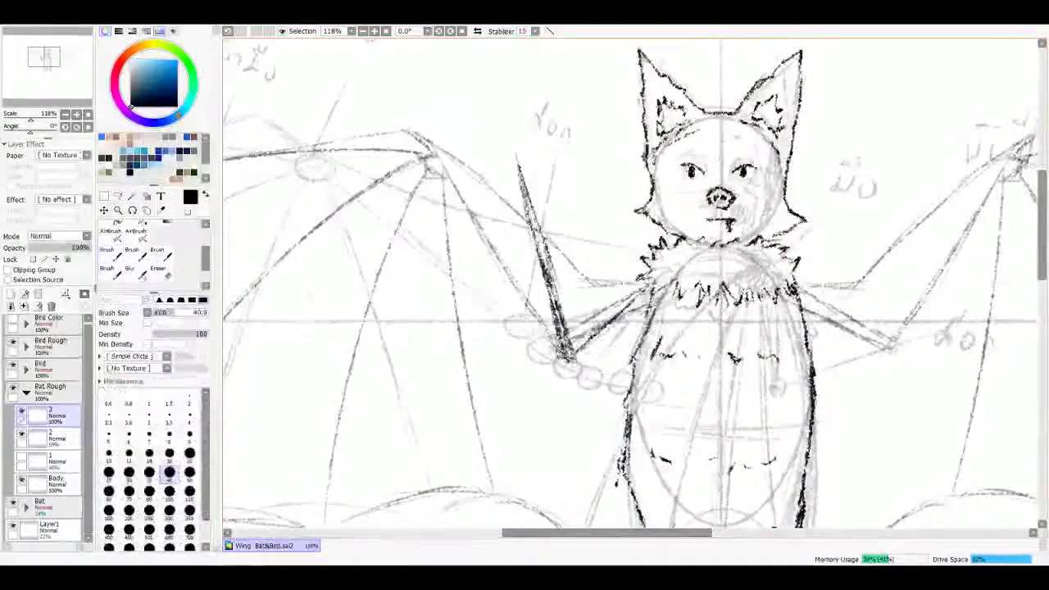
Step: Add the small hand and thumb claw at the top of the third pose's left forearm
left_click_drag(631, 287, 743, 369)
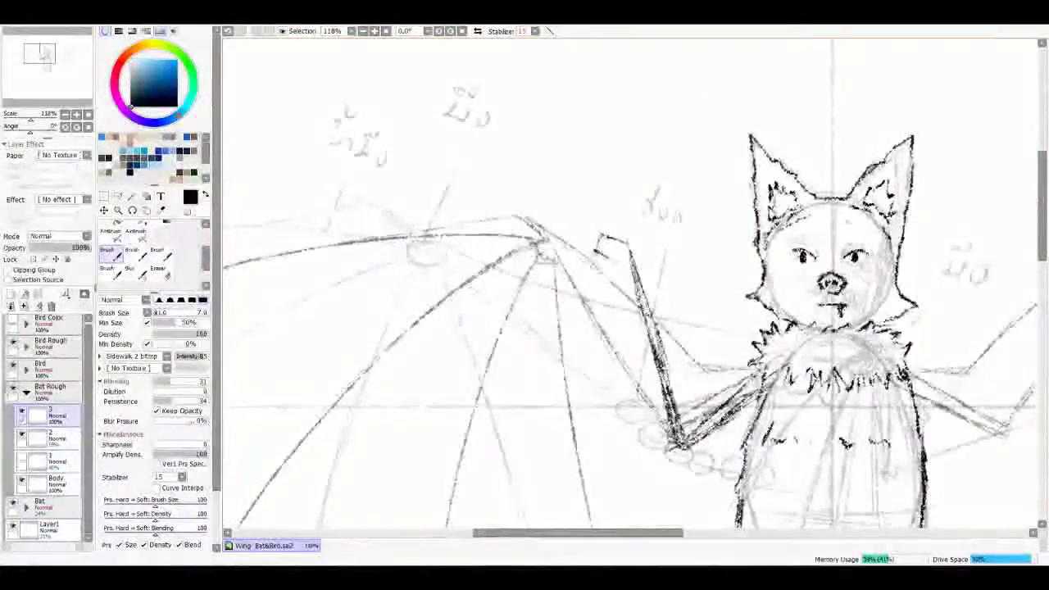
scroll(612, 222, "down", 3)
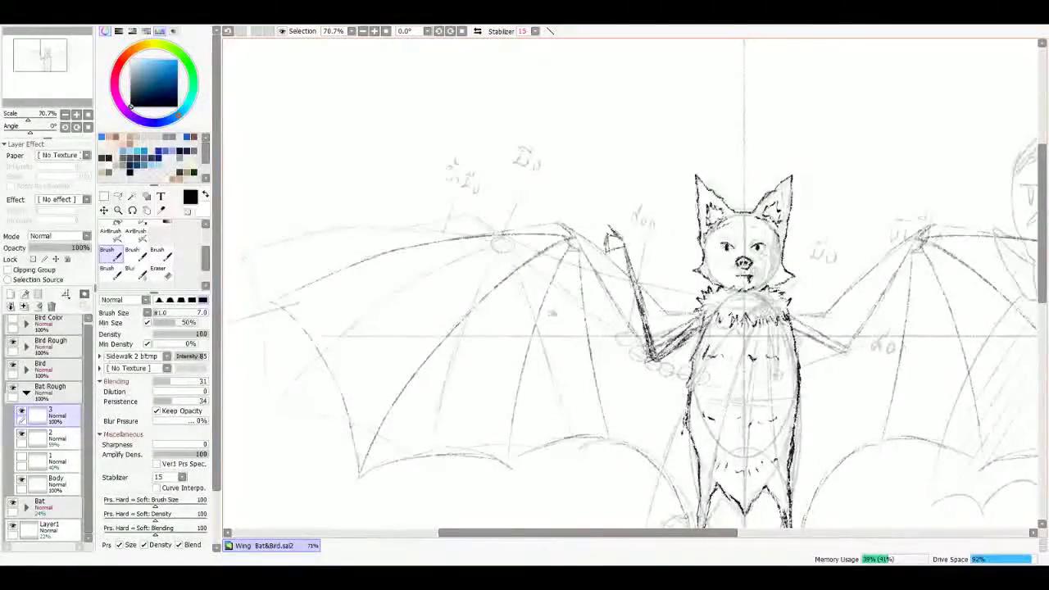
scroll(629, 287, "down", 1)
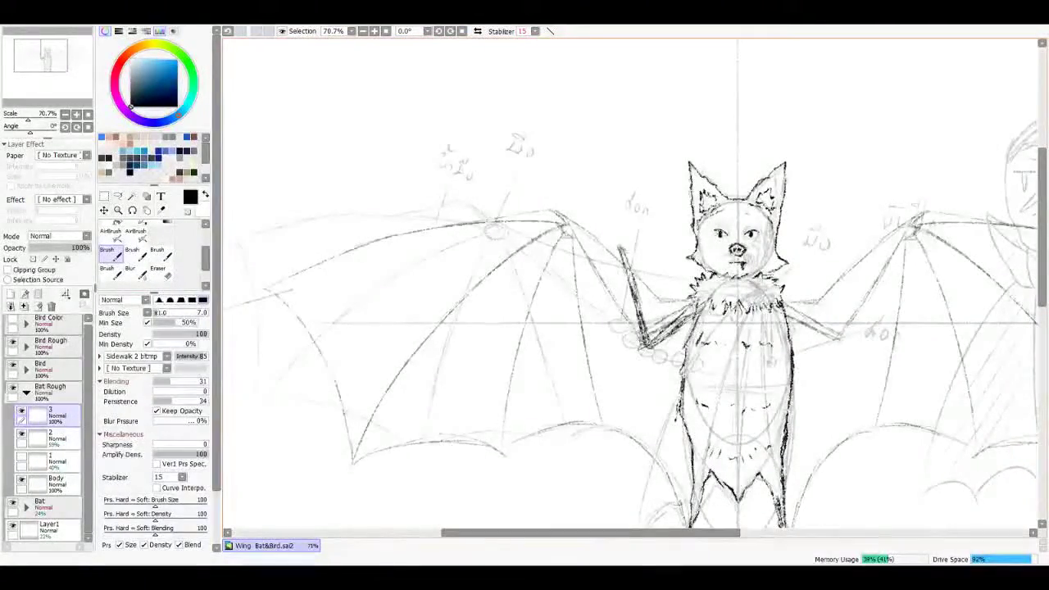
mouse_move(620, 247)
left_mouse_down()
mouse_move(605, 236)
mouse_move(625, 231)
left_mouse_up()
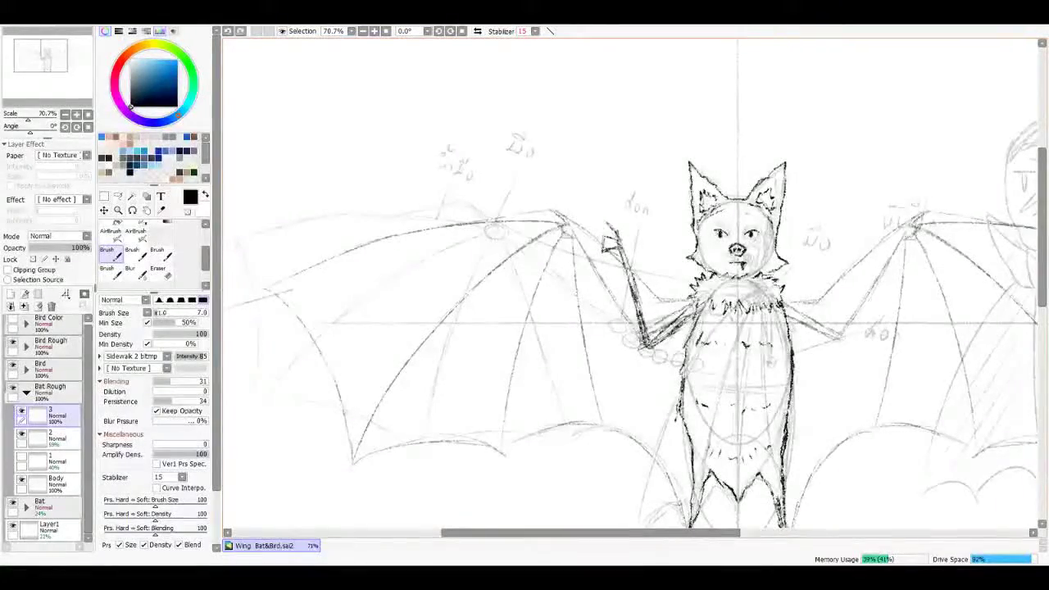
left_click_drag(622, 287, 660, 273)
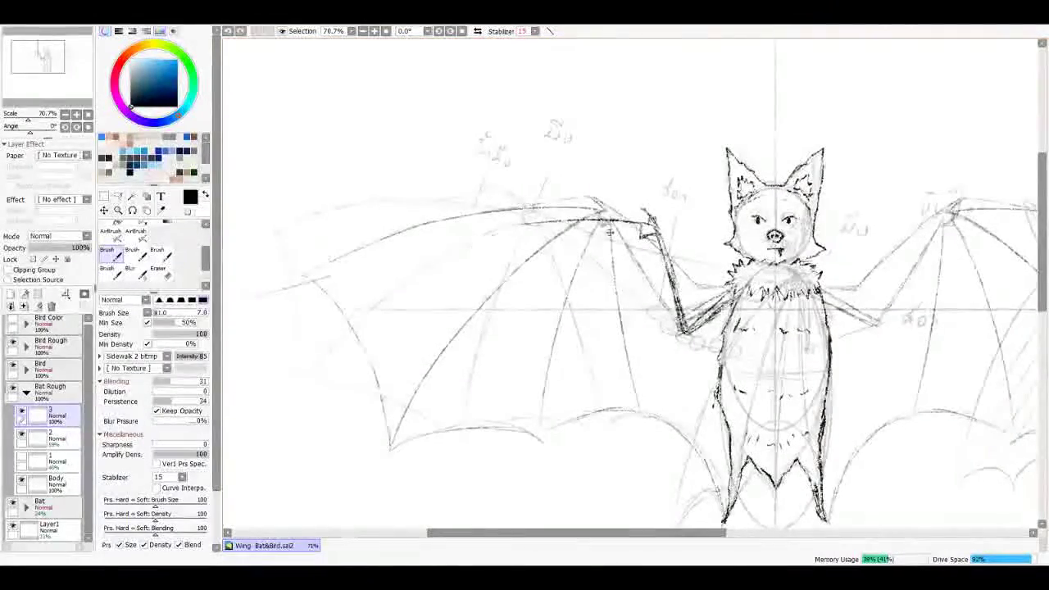
Step: Draw the third pose's curved finger bones from the left wrist and the scalloped membrane edge down to the foot
left_click_drag(640, 227, 371, 307)
left_click_drag(643, 231, 390, 450)
left_click_drag(655, 328, 625, 324)
mouse_move(647, 231)
left_mouse_down()
mouse_move(550, 397)
mouse_move(535, 459)
mouse_move(500, 479)
left_mouse_up()
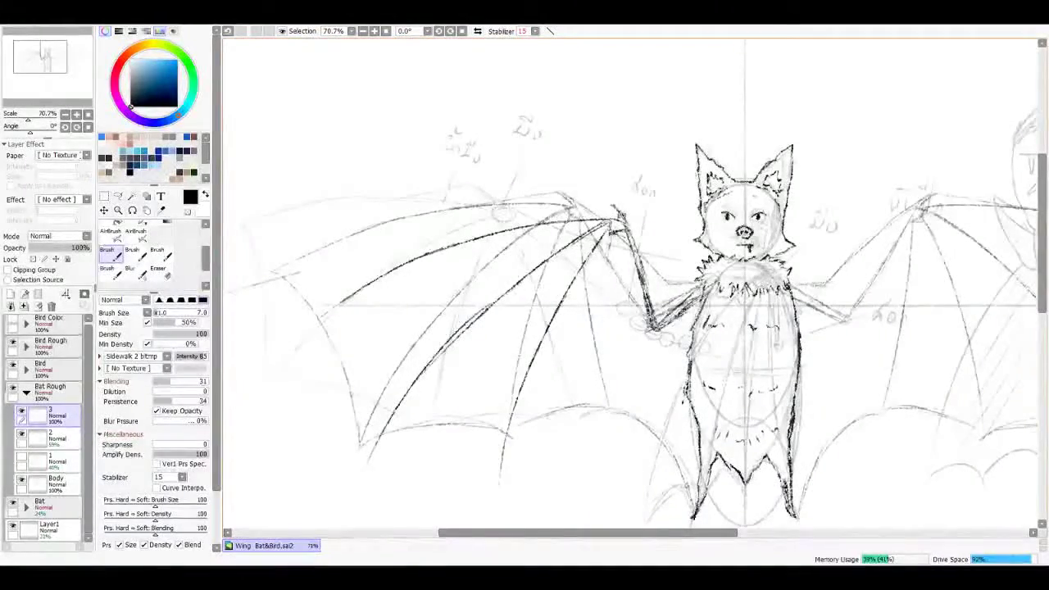
left_click_drag(625, 230, 616, 456)
left_click_drag(574, 328, 639, 314)
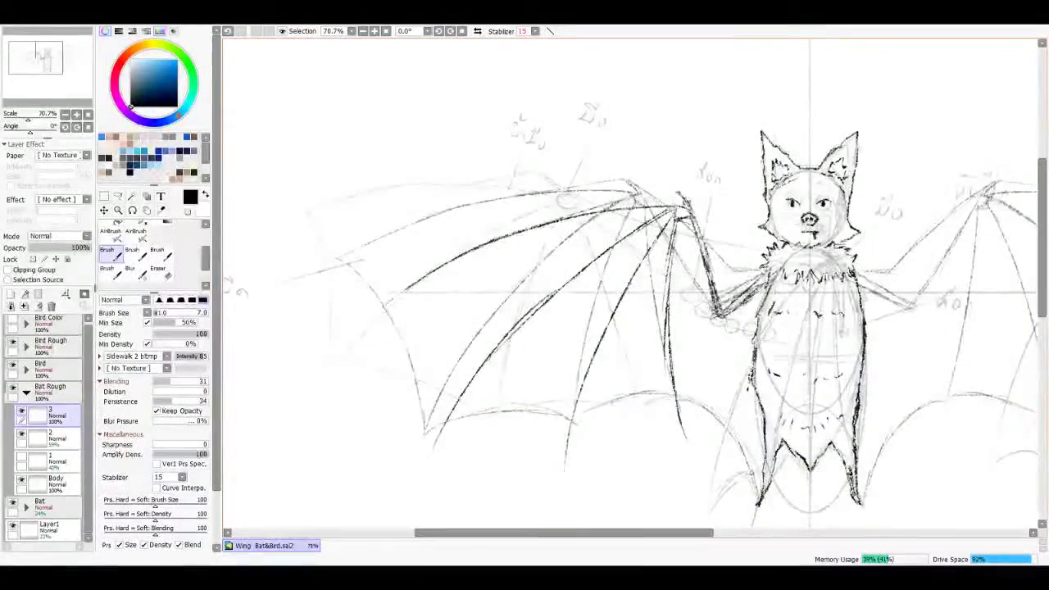
mouse_move(407, 288)
left_mouse_down()
mouse_move(441, 436)
mouse_move(541, 419)
mouse_move(574, 463)
mouse_move(685, 437)
mouse_move(694, 414)
mouse_move(741, 443)
mouse_move(758, 482)
left_mouse_up()
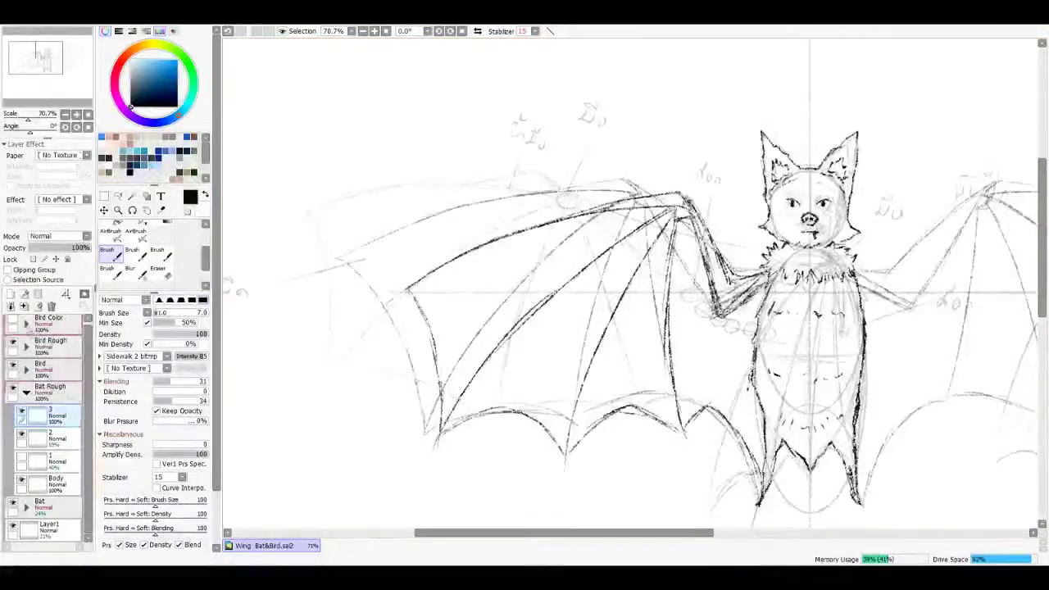
Step: Duplicate layer 3 and mirror the copy horizontally to form the third pose's wing on the body's right side
key("ctrl+j")
key("ctrl+shift+h")
scroll(631, 328, "right", 5)
scroll(631, 283, "down", 2)
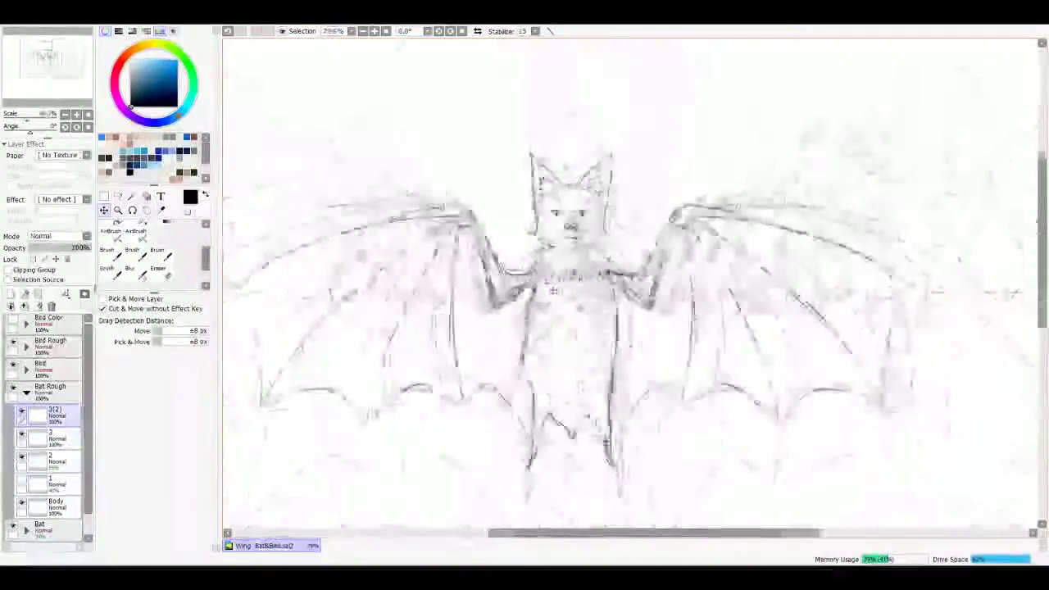
Step: Merge the mirrored wing into layer 3, hide layer 2, set layer 3's opacity to 33% and add layer 4
key("ctrl+e")
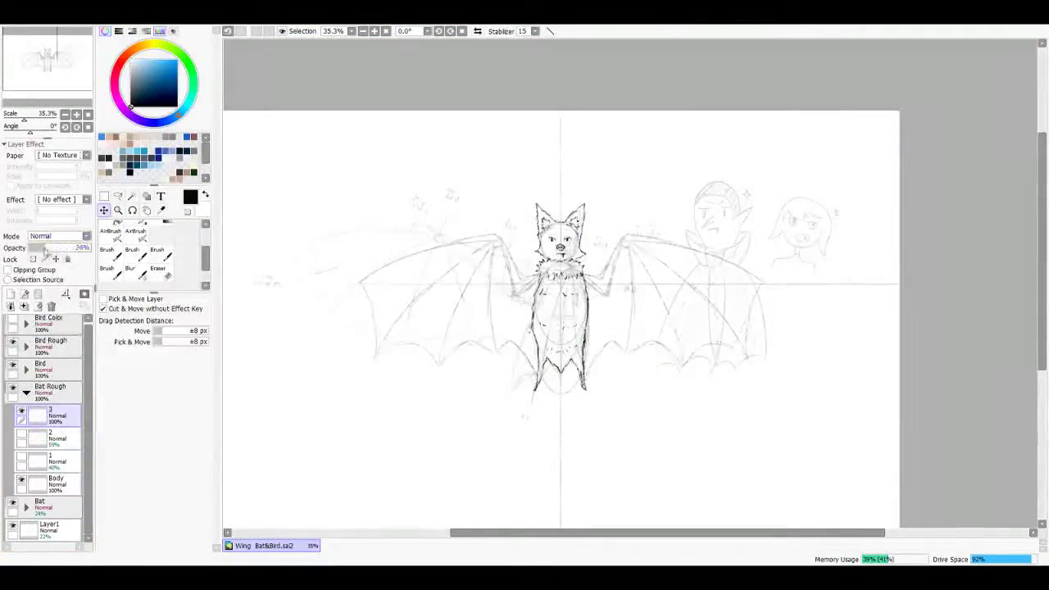
key("ctrl+shift+n")
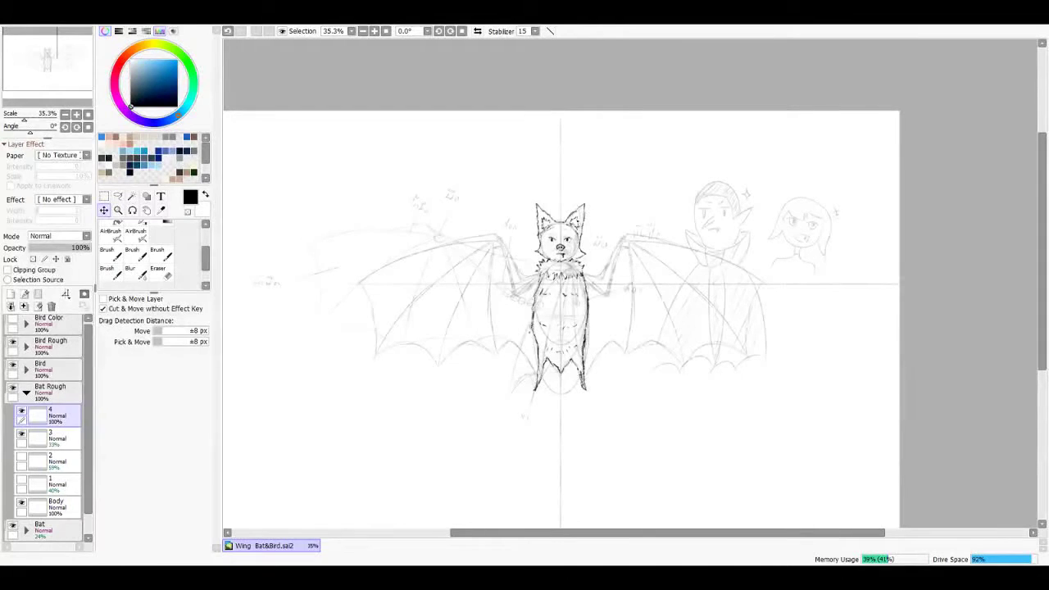
Step: Start sketching the fourth pose's left arm with the Brush, placing a short stroke just above the left shoulder
key("minus")
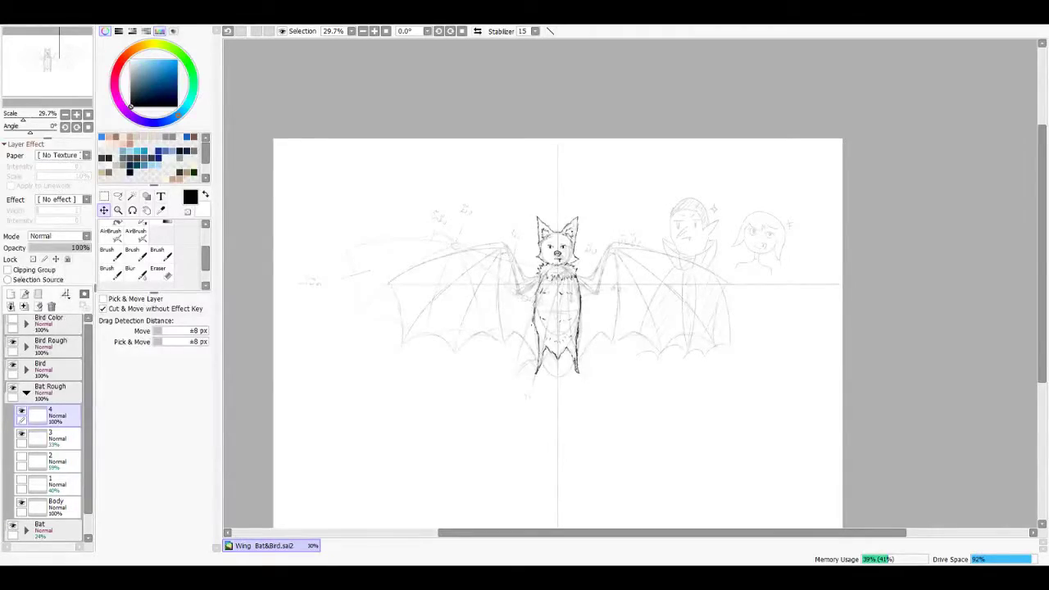
key("plus")
key("plus")
key("plus")
key("plus")
key("plus")
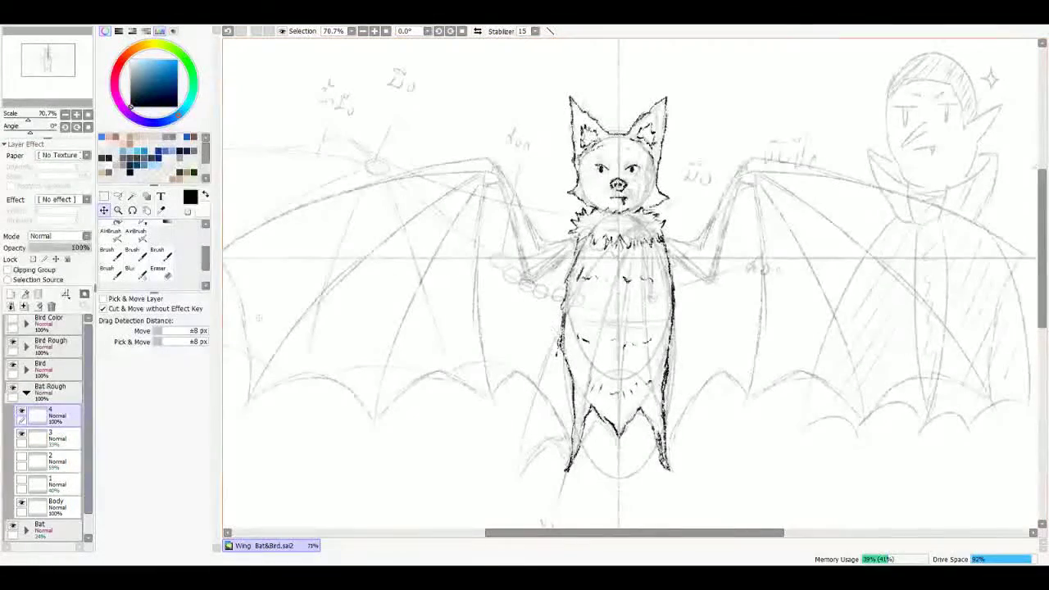
key("b")
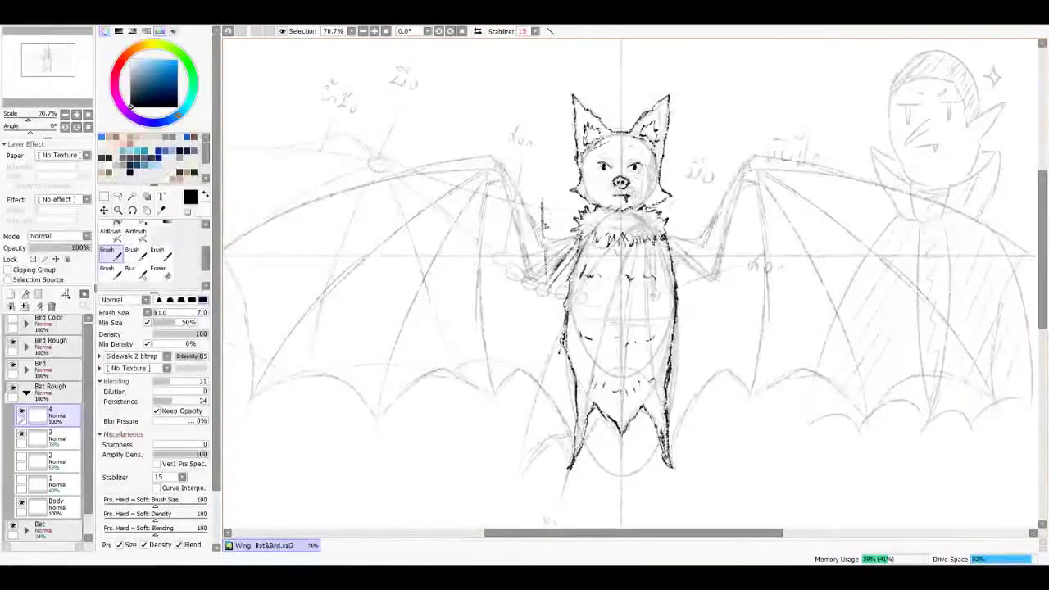
left_click_drag(546, 202, 553, 222)
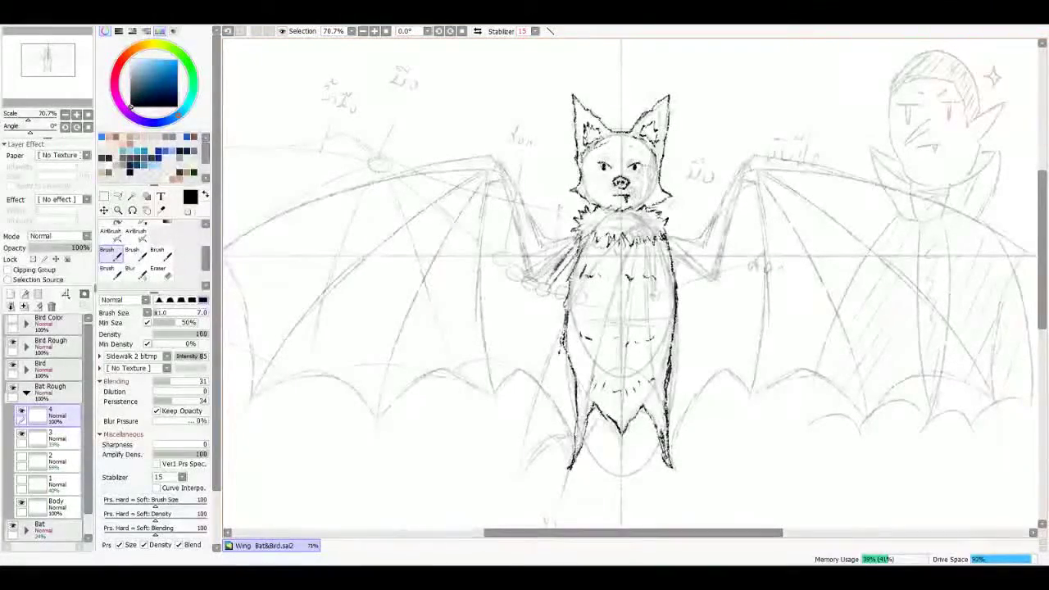
Step: Sketch the curved finger bones of a half-folded wing fanning out from the wrist beside the bat's left-side shoulder on layer 4
mouse_move(623, 286)
left_mouse_down()
mouse_move(656, 269)
mouse_move(629, 278)
left_mouse_up()
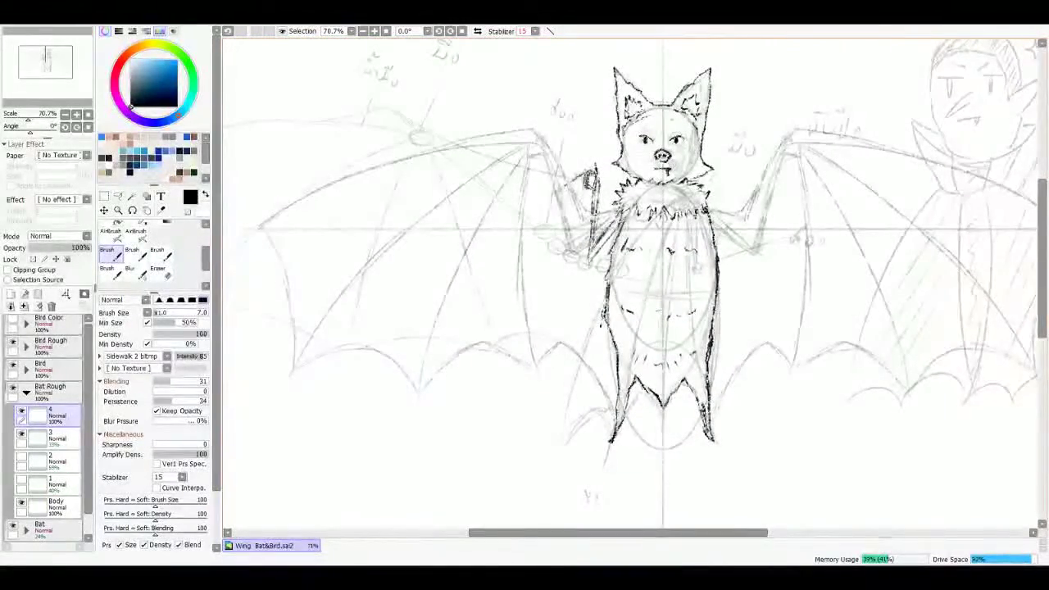
left_click_drag(595, 171, 412, 412)
key("ctrl+z")
mouse_move(589, 174)
left_mouse_down()
mouse_move(492, 369)
mouse_move(481, 455)
left_mouse_up()
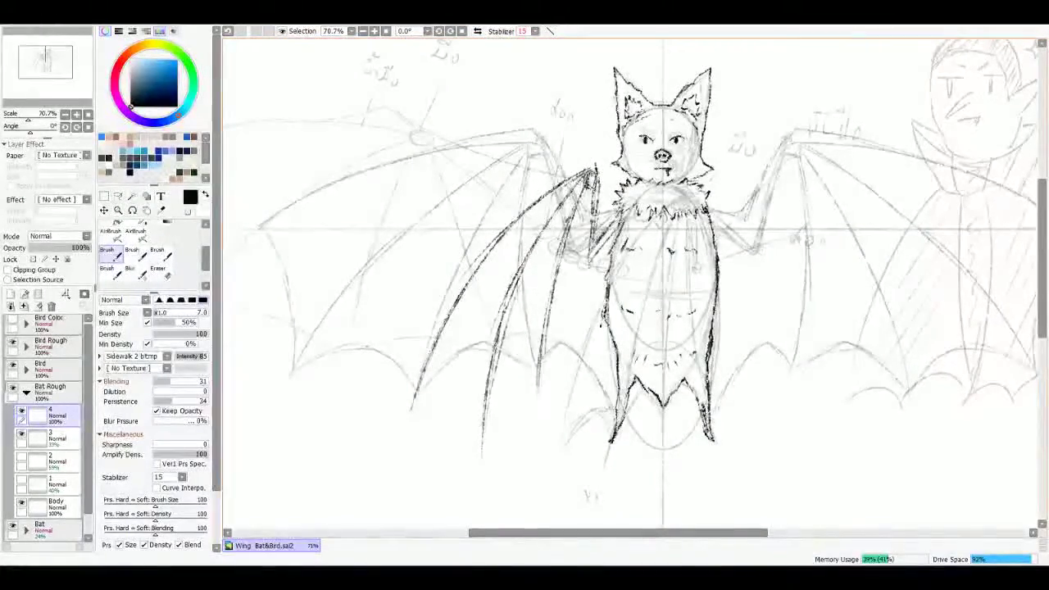
Step: Draw the scalloped lower membrane edge linking the wing's finger tips, with a folded flap at the outermost finger
left_click_drag(631, 278, 649, 252)
mouse_move(430, 378)
left_mouse_down()
mouse_move(475, 399)
mouse_move(500, 428)
left_mouse_up()
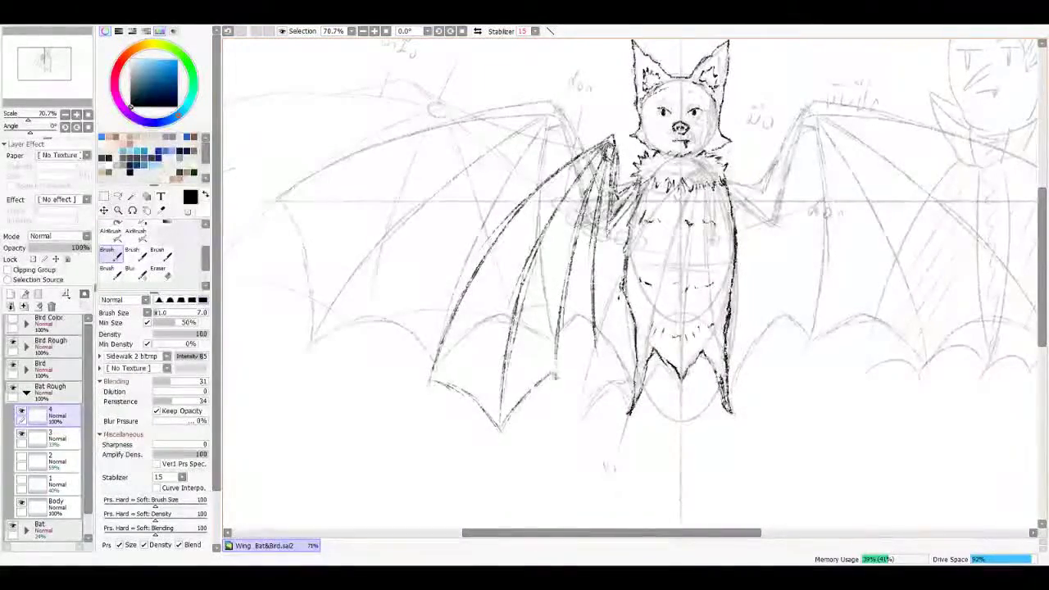
left_click_drag(501, 426, 544, 356)
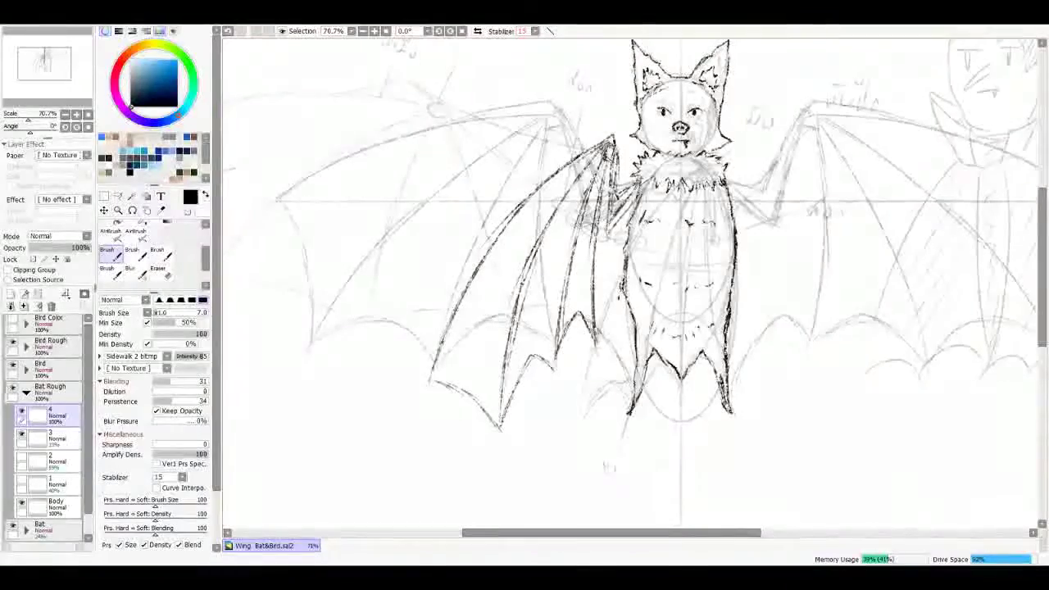
mouse_move(429, 379)
left_mouse_down()
mouse_move(476, 362)
mouse_move(499, 425)
left_mouse_up()
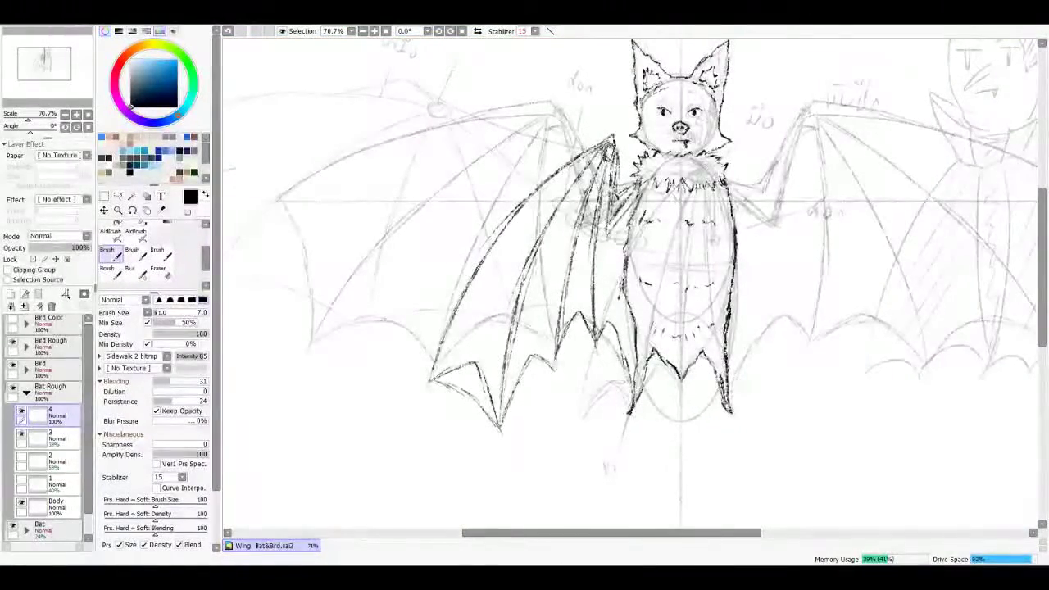
Step: Add a horizontally mirrored copy of the layer 4 wing on the other side, merge it into layer 4, and lower the opacity to 29%
key("ctrl+plus")
key("ctrl+minus")
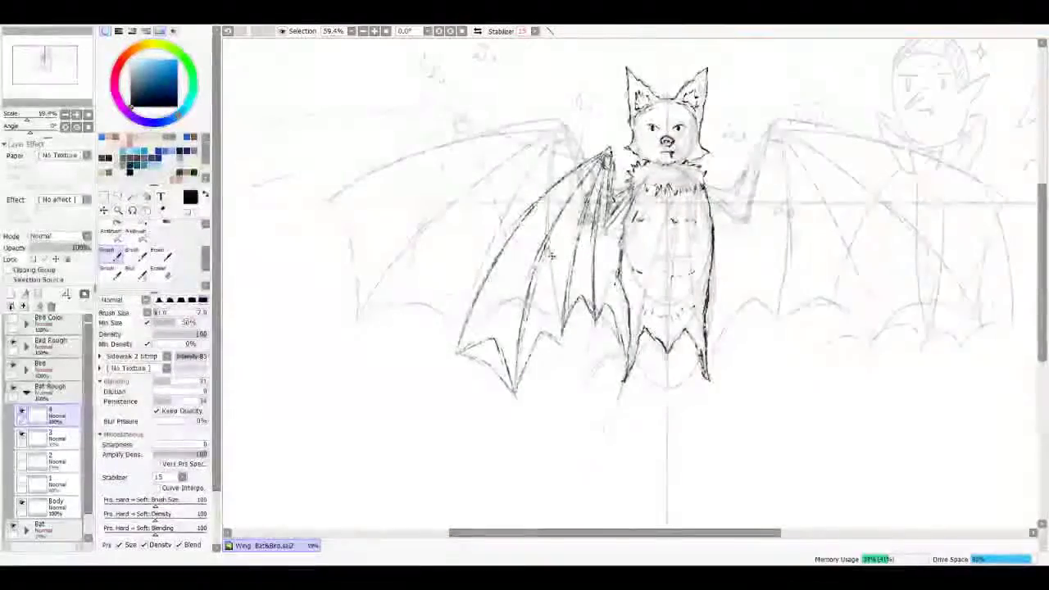
key("ctrl+j")
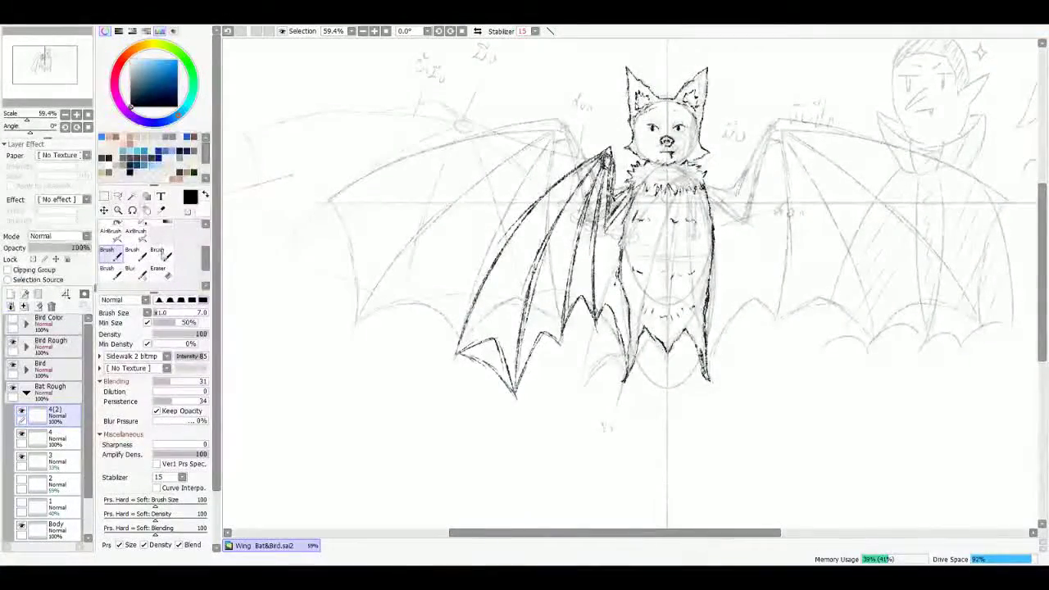
key("m")
key("h")
key("ctrl+e")
left_click_drag(82, 247, 45, 248)
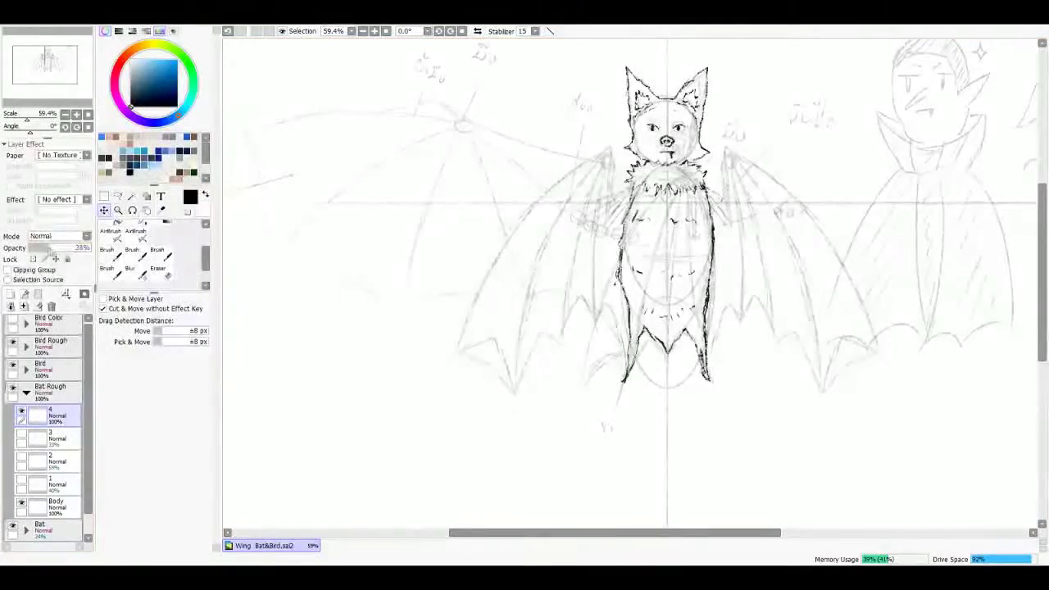
Step: On a new layer 5, sketch a wing wrapped over the bat's chest with long finger bones running down across the body
scroll(638, 188, "up", 1)
key("b")
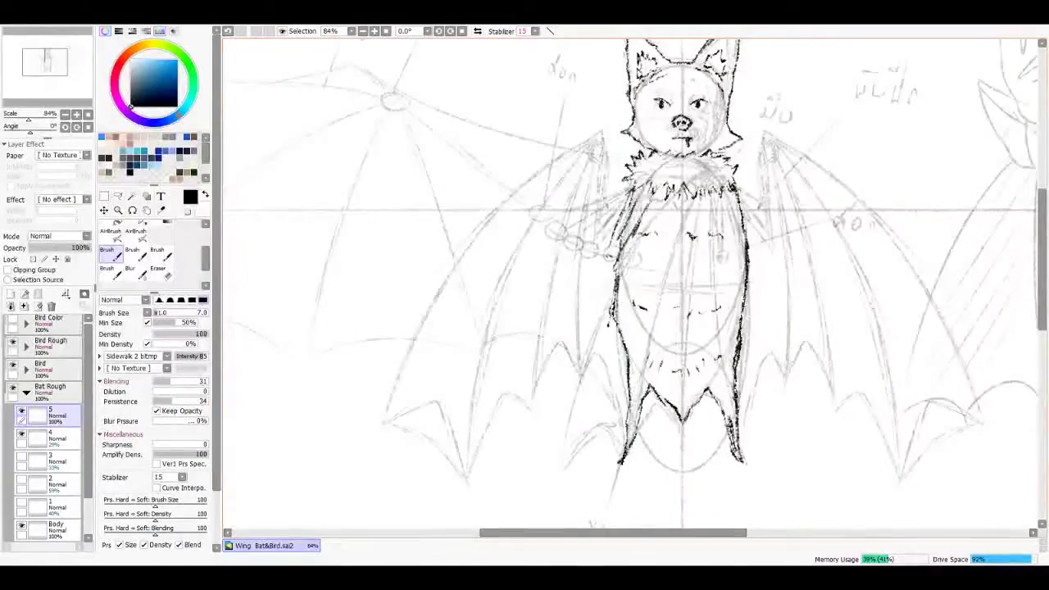
left_click_drag(668, 163, 642, 204)
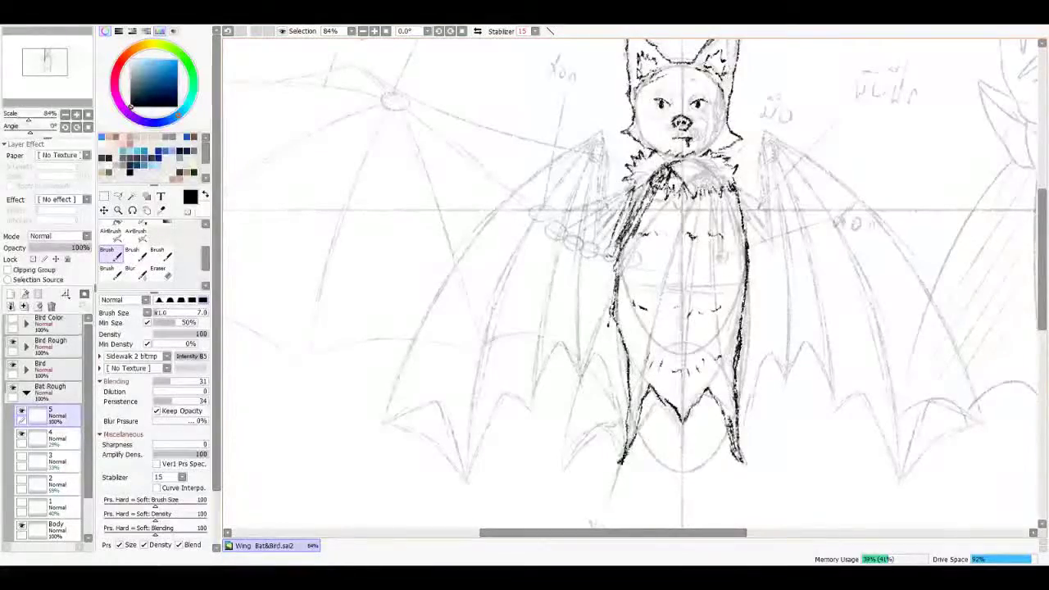
scroll(630, 283, "down", 3)
left_click_drag(656, 82, 611, 372)
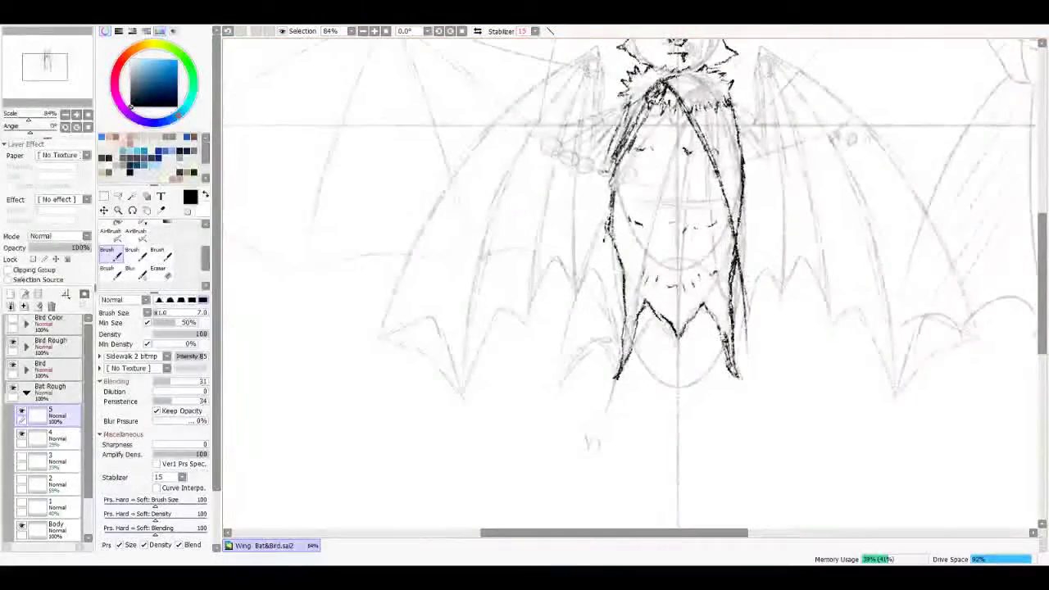
left_click_drag(687, 381, 677, 449)
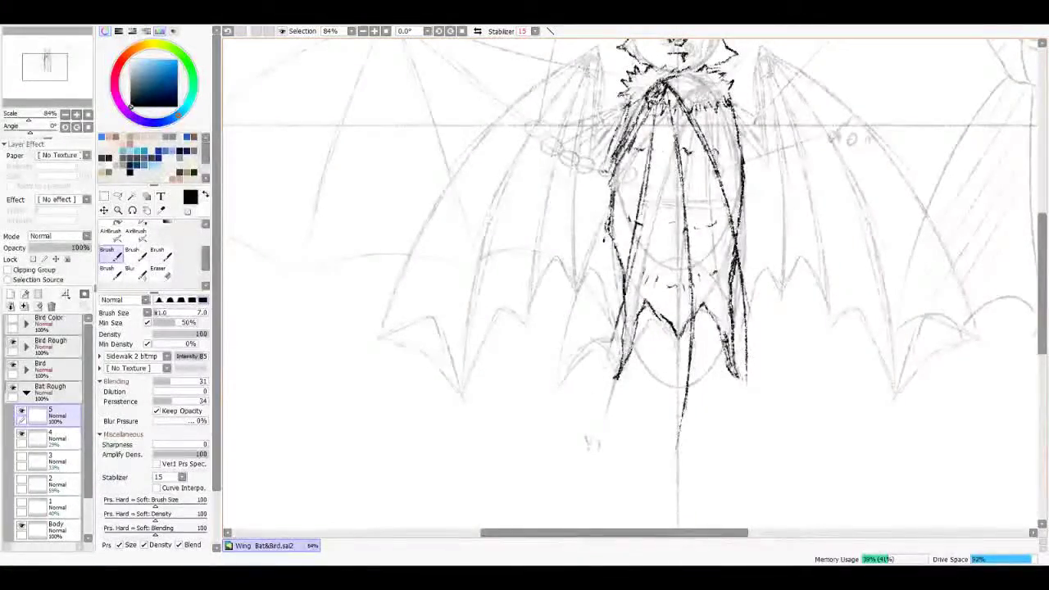
Step: Add the outer finger bone of the wrapped wing and draw the pointed, scalloped membrane edge between the finger tips
left_click_drag(627, 184, 536, 301)
mouse_move(631, 282)
left_mouse_down()
mouse_move(631, 315)
mouse_move(647, 283)
left_mouse_up()
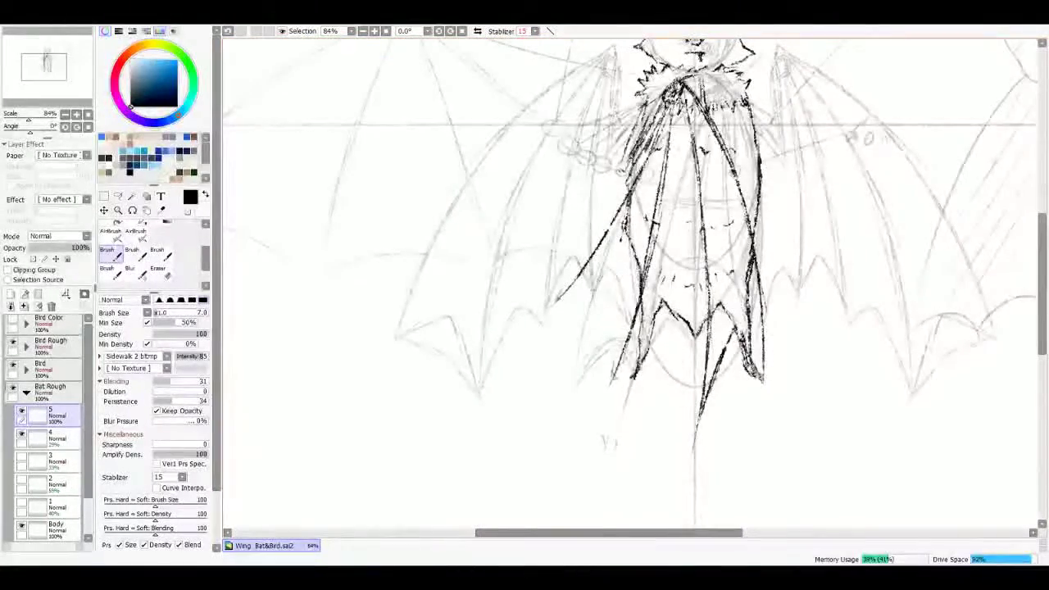
mouse_move(627, 201)
left_mouse_down()
mouse_move(557, 299)
mouse_move(622, 275)
left_mouse_up()
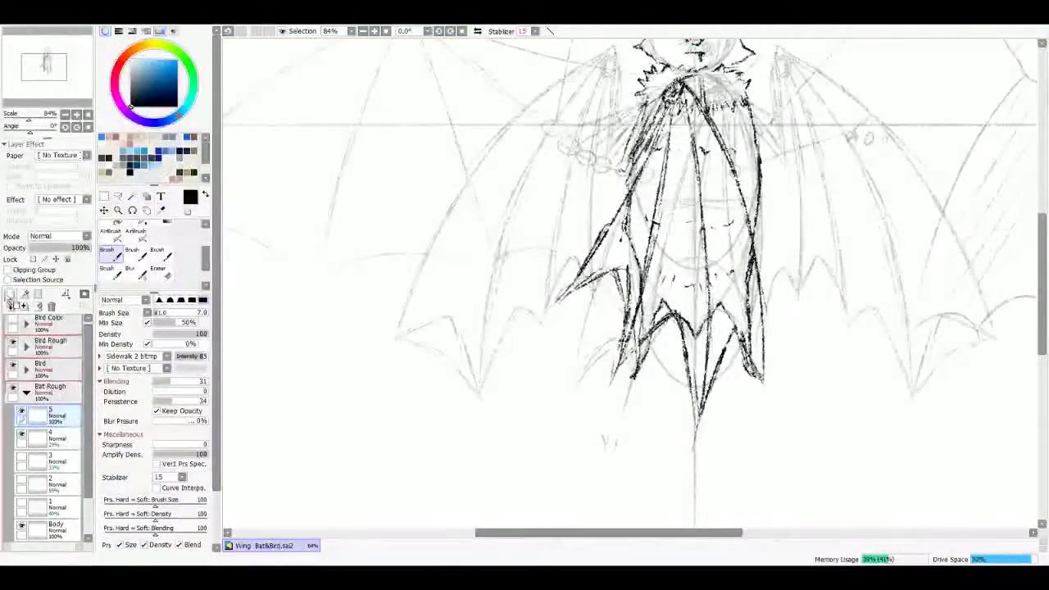
Step: Hide layer 4, fade layer 5 to 45%, and sketch a forearm crossing the chest diagonally to the opposite shoulder on a new layer 6
left_click(21, 432)
left_click(10, 294)
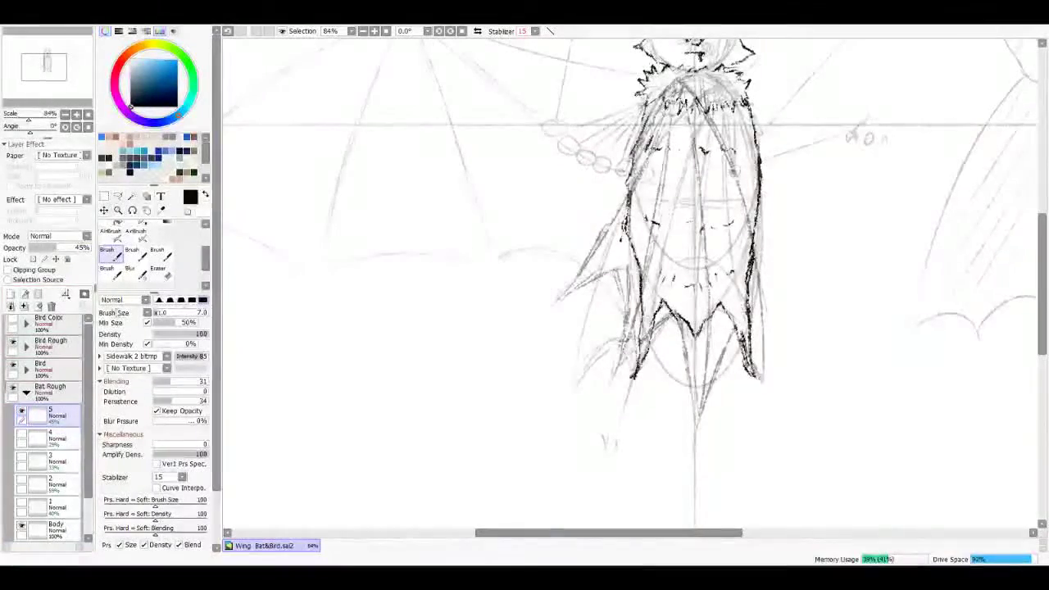
scroll(695, 246, "up", 2)
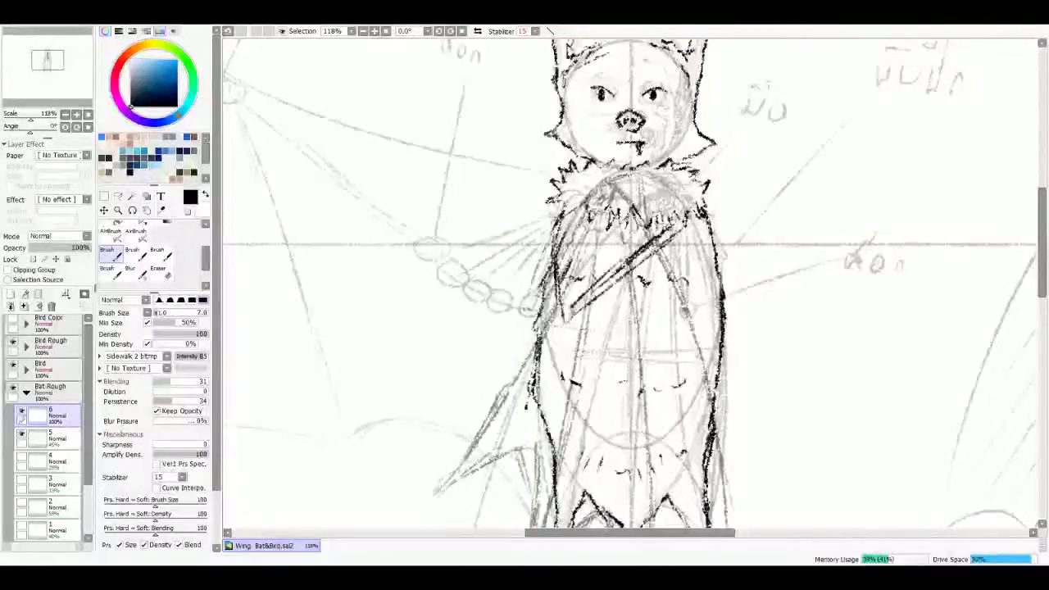
left_click_drag(673, 234, 568, 305)
left_click_drag(710, 217, 667, 243)
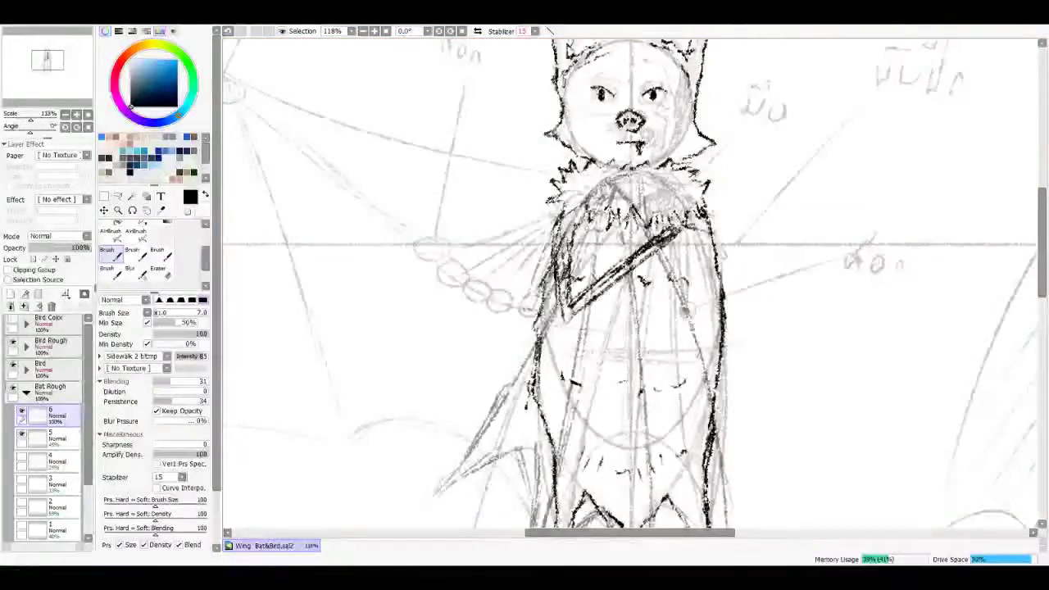
Step: Draw the cloak-like wing's long finger bones fanning down from the shoulder over the body on layer 6
scroll(720, 163, "down", 3)
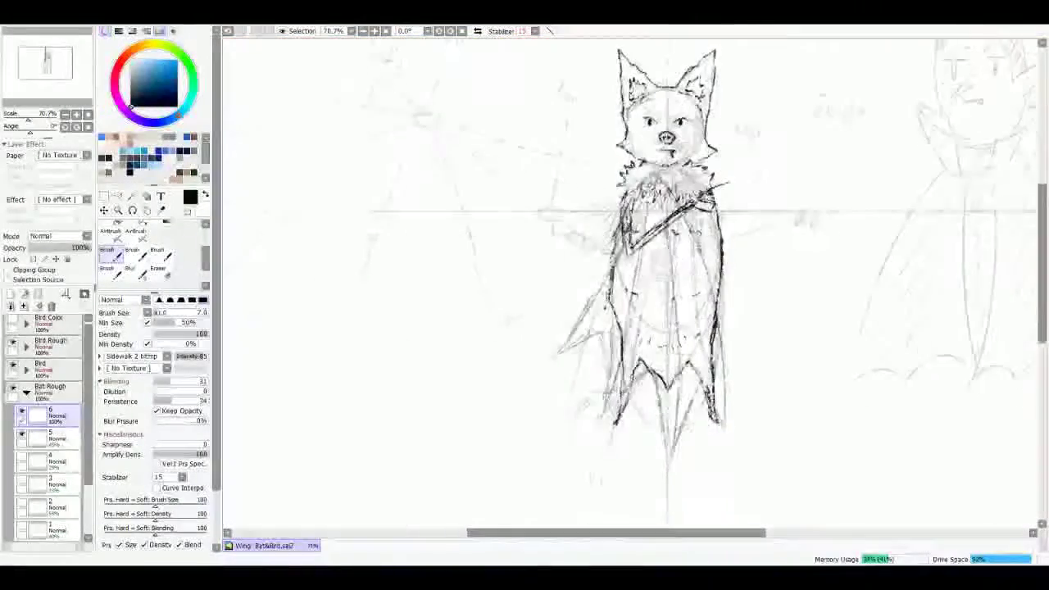
left_click_drag(742, 290, 757, 412)
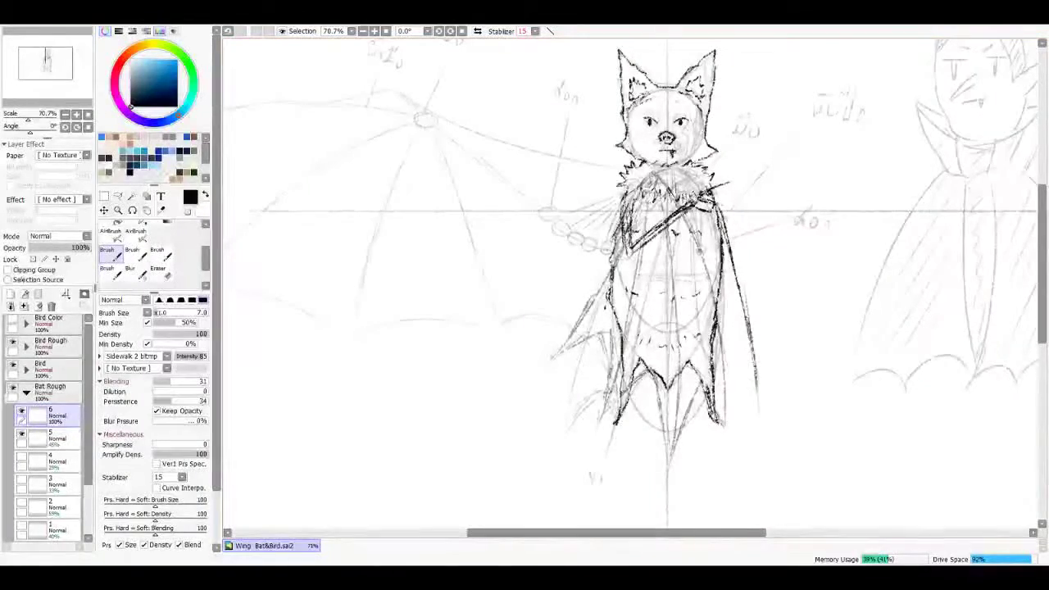
key("ctrl+z")
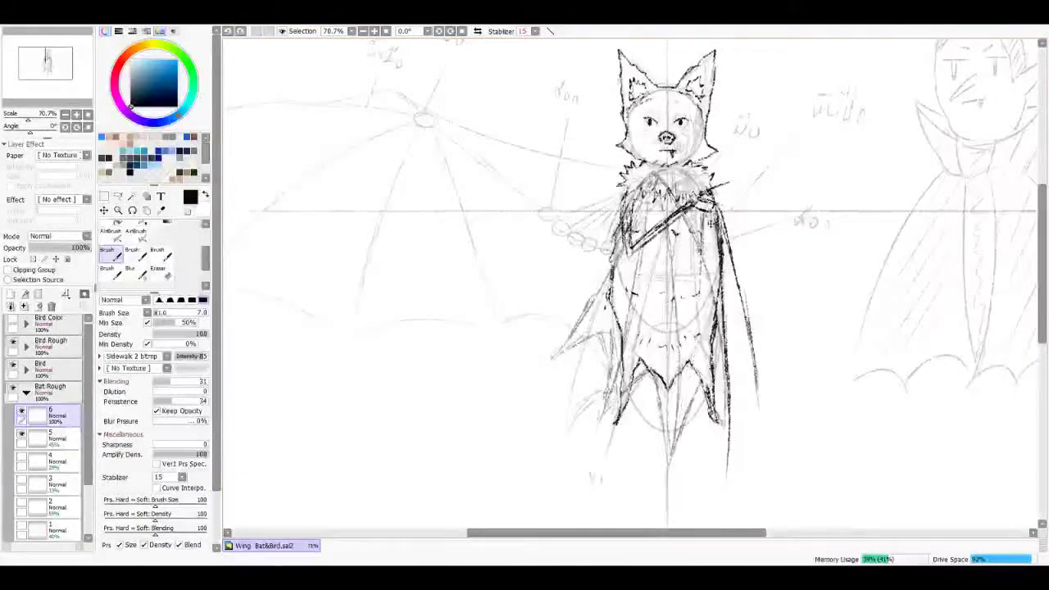
key("ctrl+y")
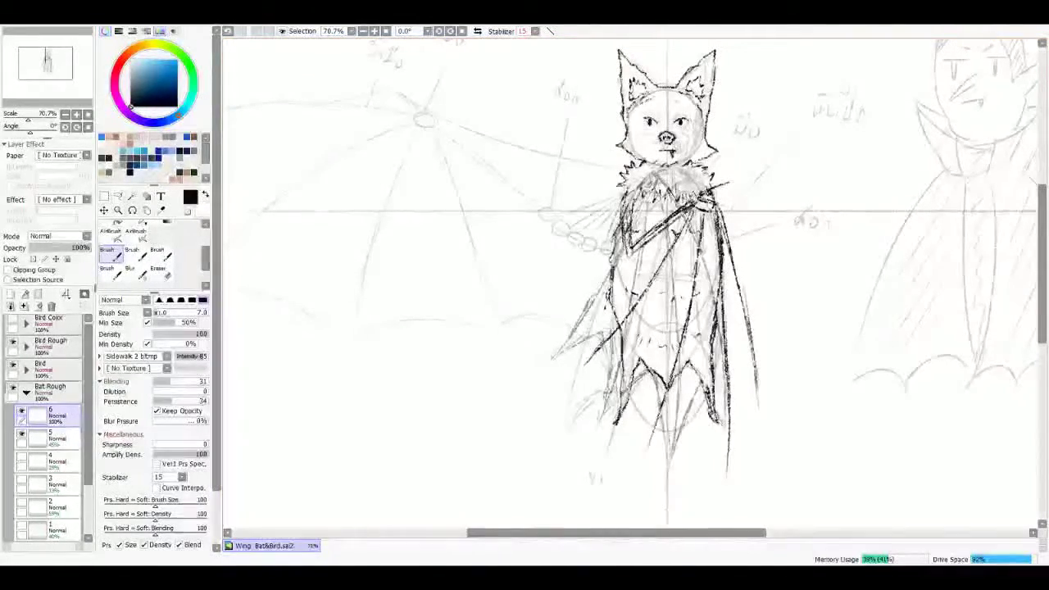
Step: Clean up the stray lines at the shoulder and finish the cloak-like wing's jagged lower edge and outer side
key("e")
key("b")
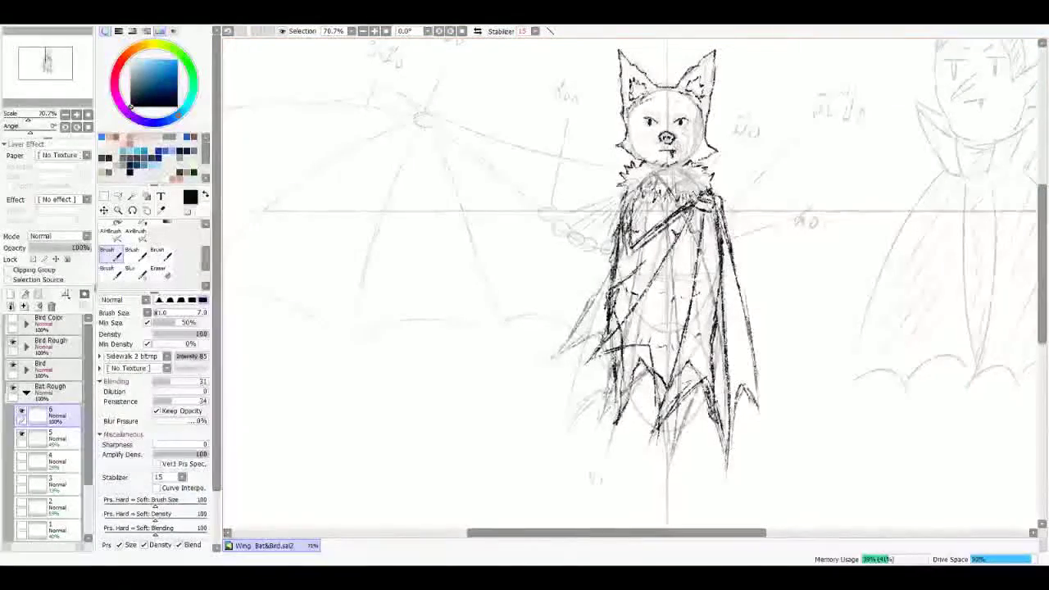
key("e")
key("b")
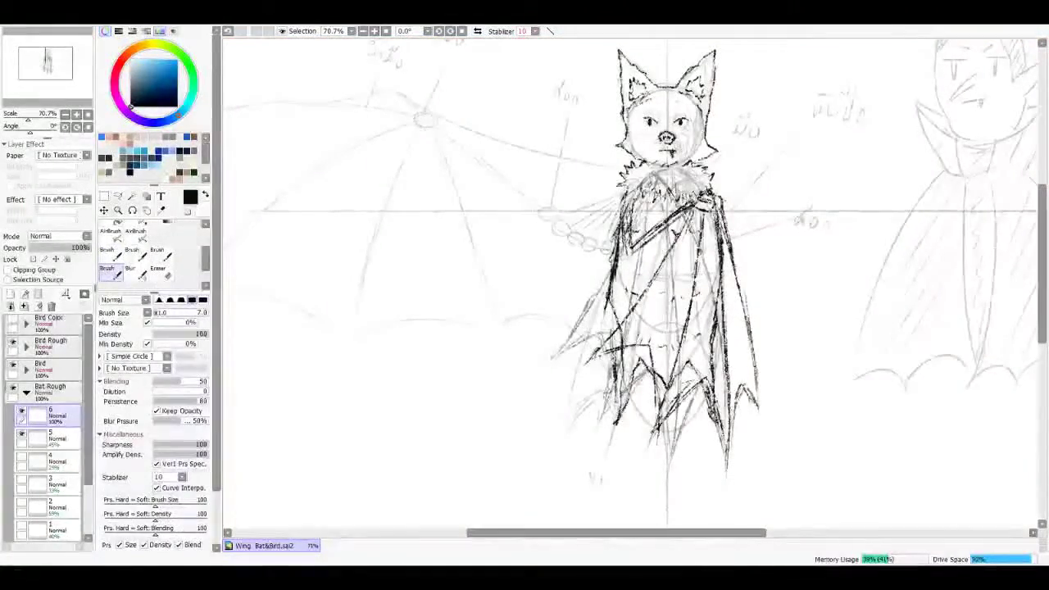
left_click_drag(613, 342, 619, 398)
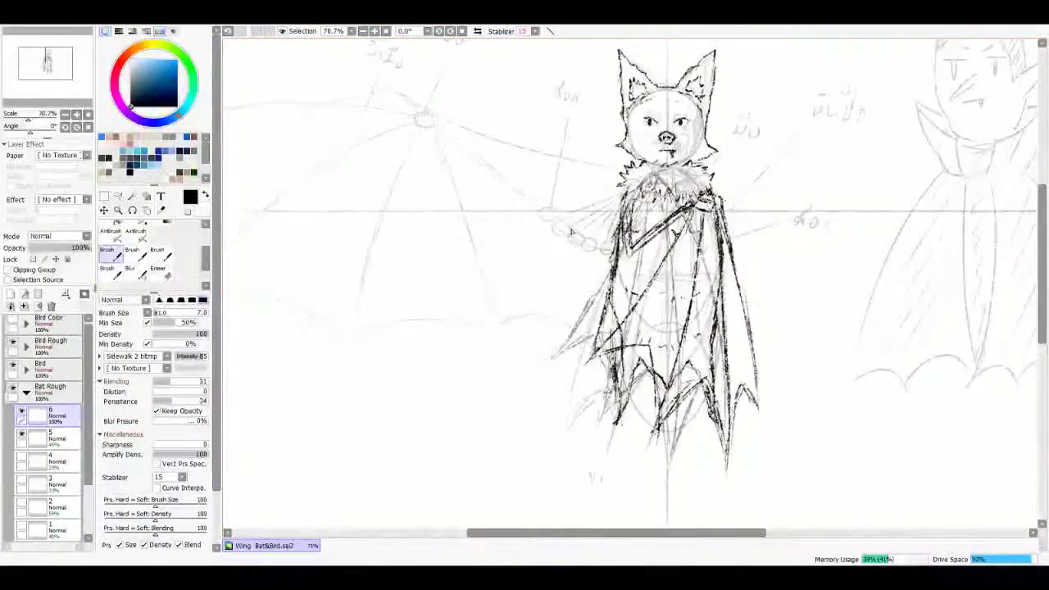
Step: Hide the alternative wing sketches, the Bat folder and Layer1, leaving only the body with the fully spread wings visible
scroll(625, 216, "down", 3)
scroll(625, 216, "up", 4)
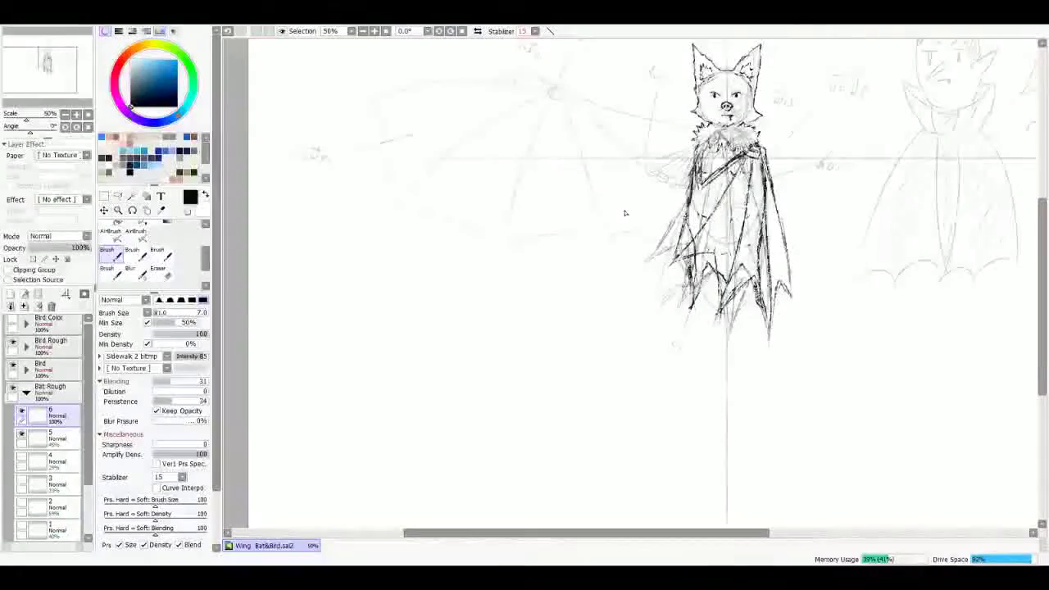
scroll(718, 127, "down", 5)
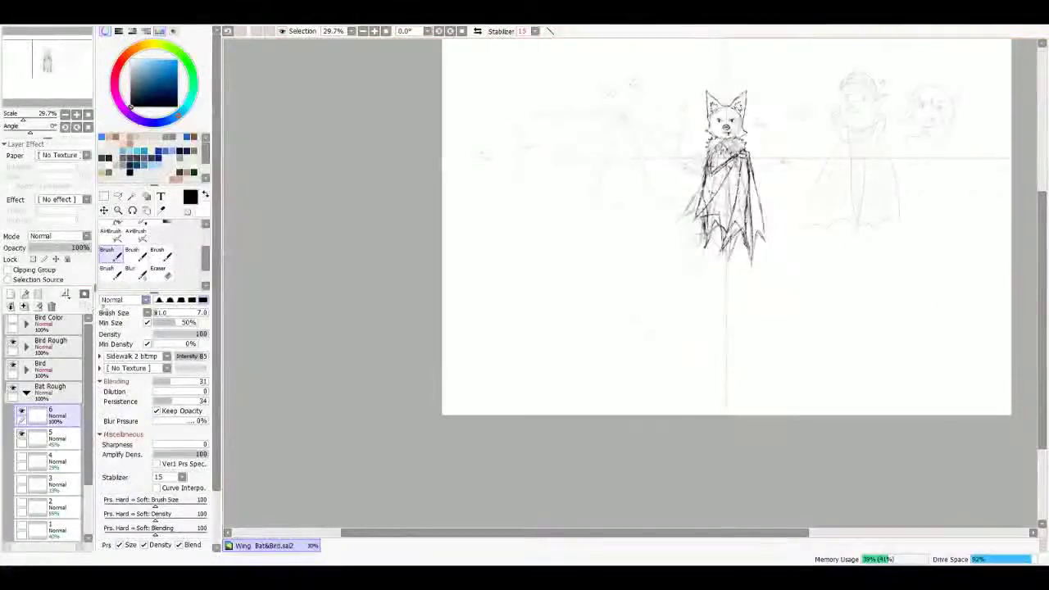
left_click(22, 434)
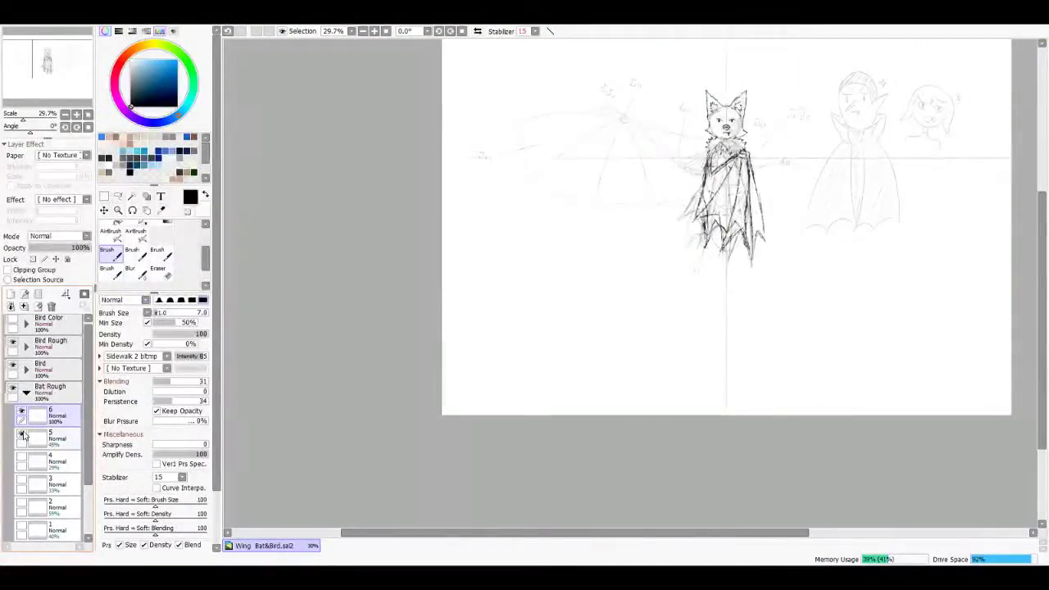
scroll(635, 278, "up", 3)
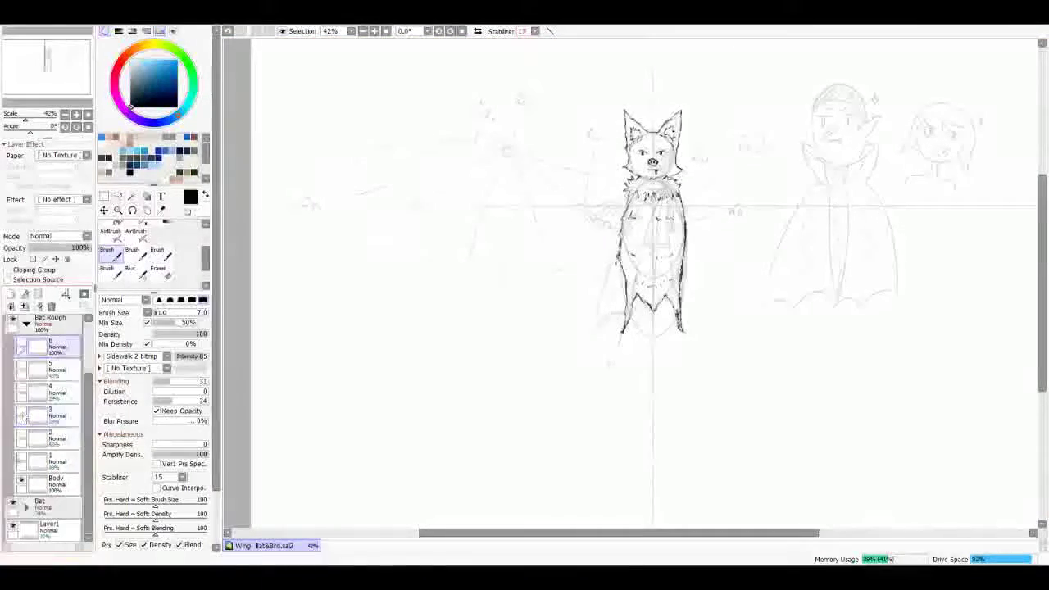
left_click(12, 501)
left_click(26, 323)
left_click(13, 439)
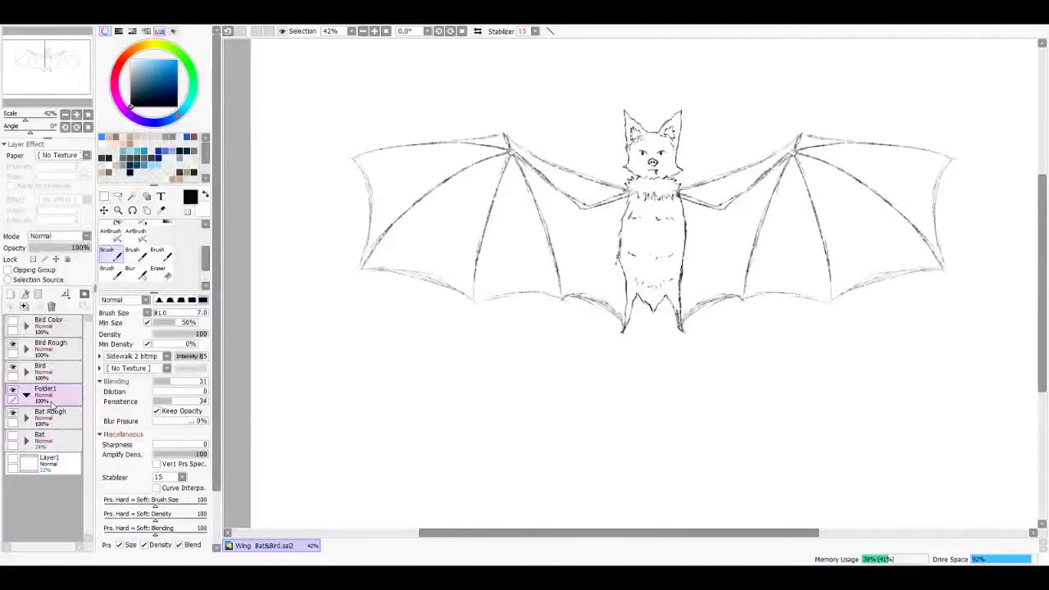
Step: Set up a Bat Color folder above Bat Rough with a new layer, and choose the Simple Circle brush with a mid grey
left_click(10, 295)
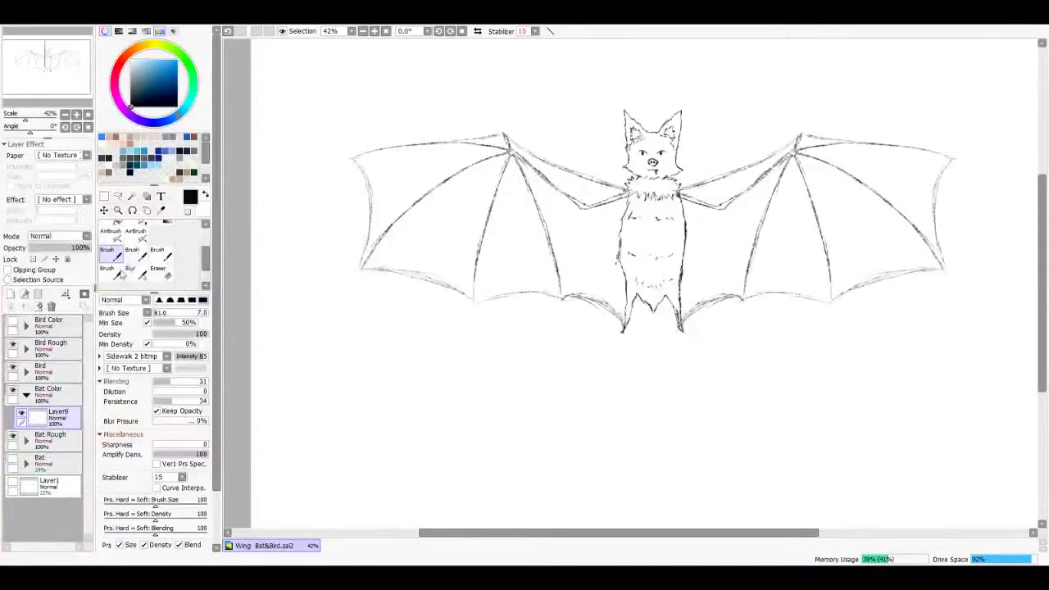
left_click(109, 268)
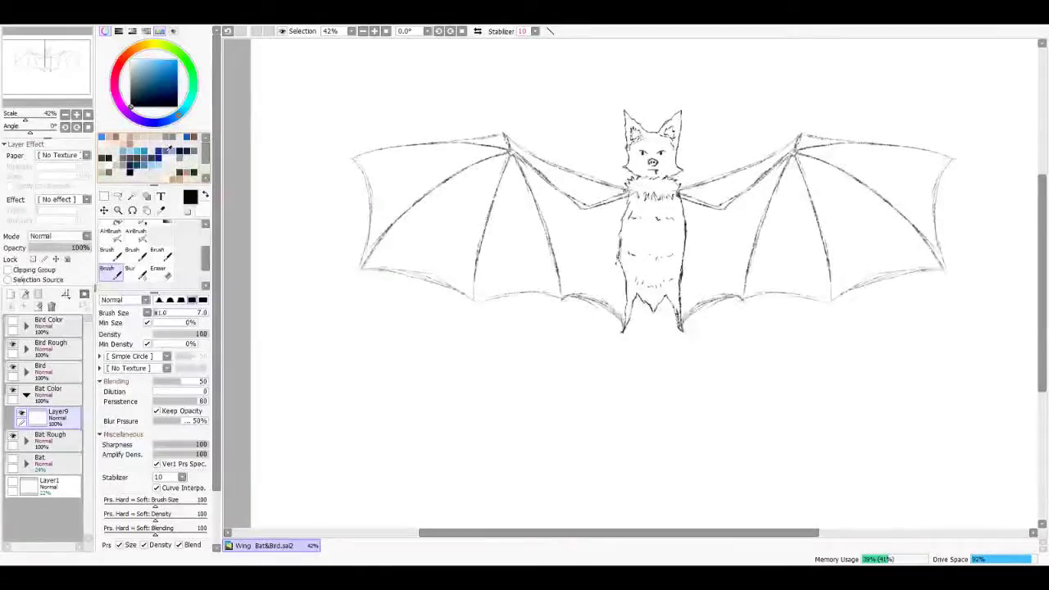
scroll(573, 227, "up", 4)
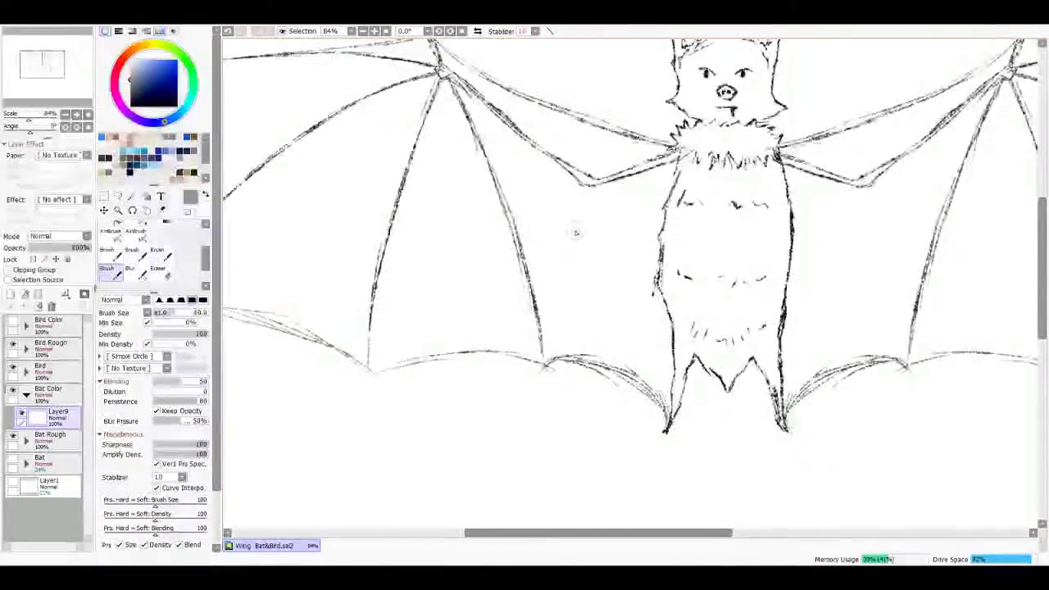
Step: Fill the bat's body and head with flat grey inside the sketch outline, using brush size 40
mouse_move(631, 223)
left_mouse_down()
mouse_move(621, 381)
mouse_move(668, 414)
mouse_move(706, 305)
left_mouse_up()
mouse_move(668, 348)
left_mouse_down()
mouse_move(676, 401)
mouse_move(701, 381)
mouse_move(721, 475)
left_mouse_up()
mouse_move(717, 385)
left_mouse_down()
mouse_move(709, 274)
mouse_move(725, 246)
mouse_move(692, 295)
left_mouse_up()
left_click_drag(667, 331, 689, 209)
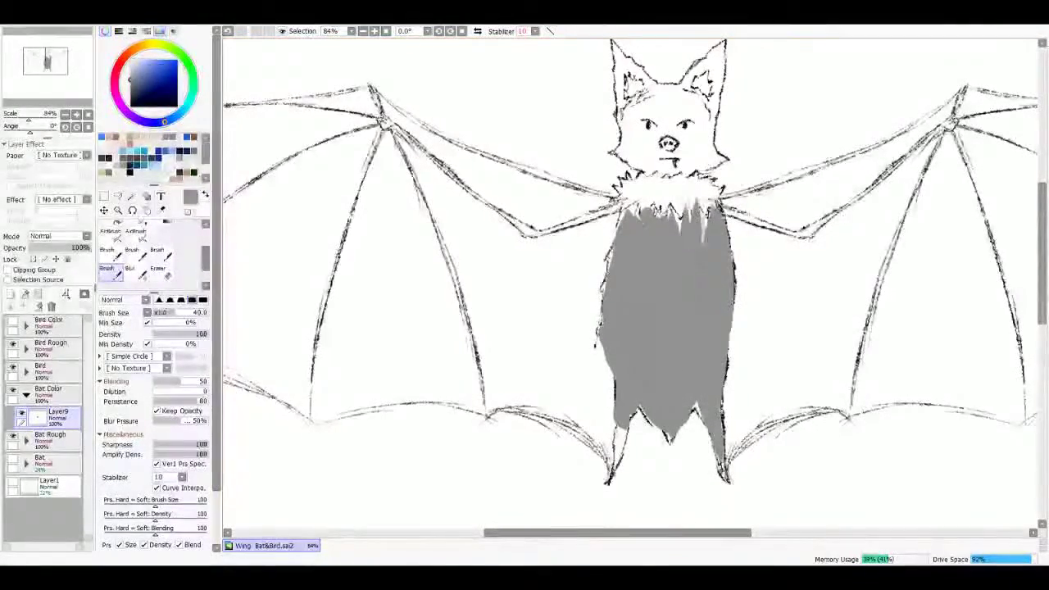
mouse_move(610, 320)
left_mouse_down()
mouse_move(613, 245)
mouse_move(614, 274)
mouse_move(582, 369)
left_mouse_up()
mouse_move(598, 205)
left_mouse_down()
mouse_move(594, 262)
mouse_move(614, 244)
mouse_move(680, 274)
mouse_move(606, 279)
mouse_move(639, 230)
mouse_move(592, 200)
mouse_move(586, 160)
mouse_move(648, 193)
mouse_move(676, 250)
mouse_move(692, 156)
mouse_move(660, 188)
left_mouse_up()
Step: Cover the bat's head with flat grey using a smaller brush, point the cheek fur and trim the lower cheeks
key("bracketleft")
key("bracketleft")
key("bracketleft")
key("bracketleft")
key("bracketleft")
key("bracketleft")
key("bracketleft")
key("bracketleft")
key("bracketleft")
key("bracketleft")
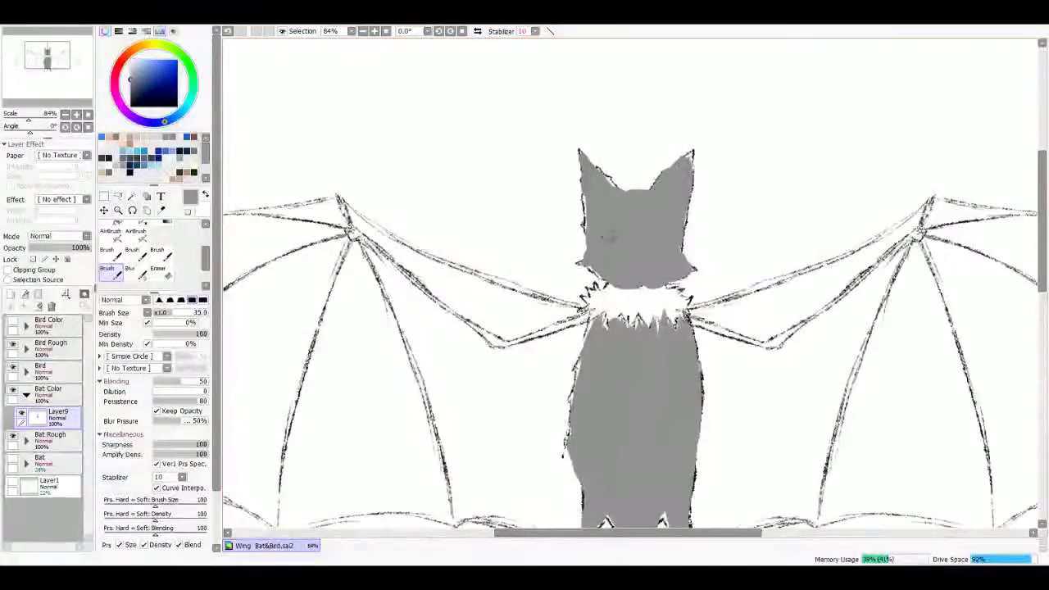
scroll(649, 215, "up", 2)
mouse_move(545, 238)
left_mouse_down()
mouse_move(544, 340)
mouse_move(524, 307)
mouse_move(529, 321)
left_mouse_up()
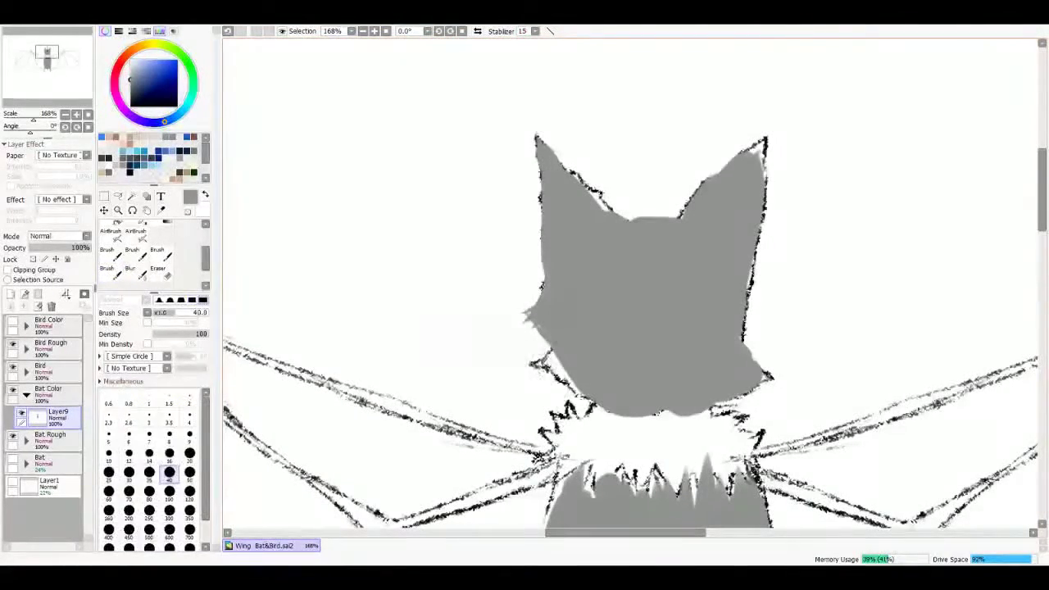
left_click_drag(565, 373, 550, 365)
mouse_move(541, 356)
left_mouse_down()
mouse_move(573, 391)
mouse_move(647, 404)
mouse_move(741, 292)
mouse_move(757, 323)
mouse_move(731, 326)
mouse_move(680, 394)
mouse_move(577, 414)
mouse_move(574, 401)
mouse_move(688, 383)
mouse_move(703, 361)
left_mouse_up()
Step: Fill both ears out to the sketched tips and inner edges with mid grey at brush size 8
key("e")
key("b")
mouse_move(719, 285)
left_mouse_down()
mouse_move(737, 199)
mouse_move(726, 216)
mouse_move(739, 270)
left_mouse_up()
scroll(724, 271, "up", 3)
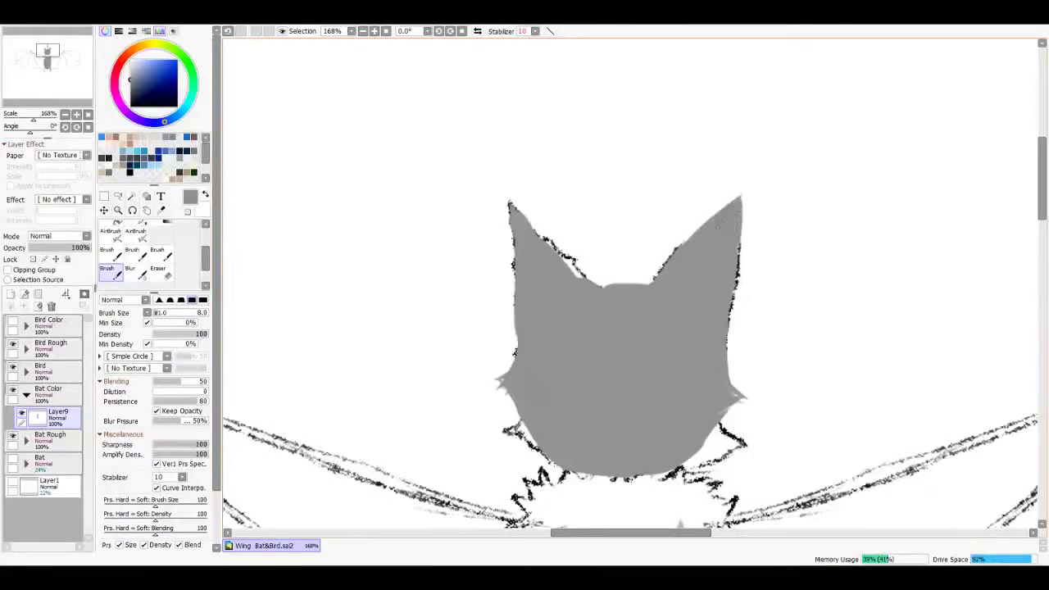
left_click_drag(519, 218, 609, 288)
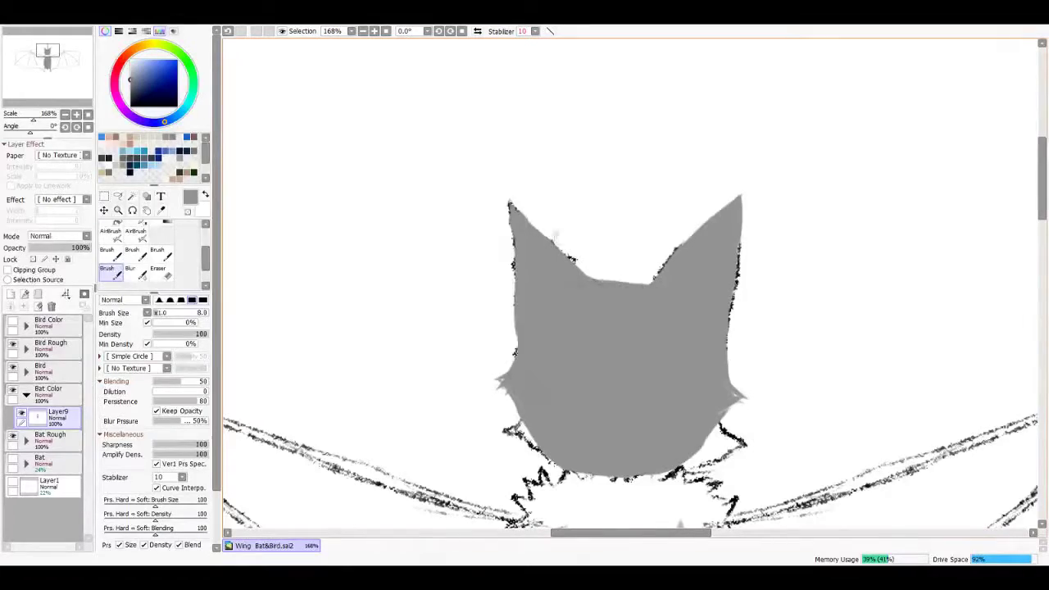
scroll(686, 254, "down", 5)
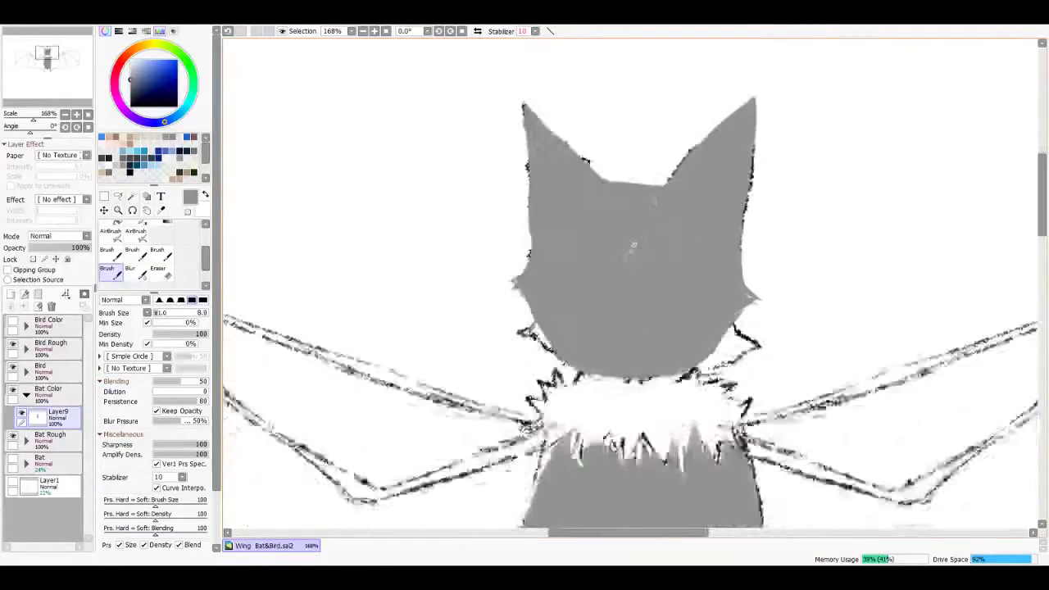
Step: Add spiky grey fur along the body's left side and its lower edge between the legs at brush size 8
mouse_move(560, 339)
left_mouse_down()
mouse_move(543, 426)
mouse_move(553, 419)
mouse_move(560, 363)
mouse_move(584, 404)
left_mouse_up()
scroll(631, 287, "down", 3)
scroll(631, 287, "down", 2)
scroll(631, 287, "down", 2)
mouse_move(619, 438)
left_mouse_down()
mouse_move(647, 394)
mouse_move(676, 375)
mouse_move(716, 472)
mouse_move(770, 376)
mouse_move(805, 470)
left_mouse_up()
scroll(631, 287, "down", 1)
left_click_drag(805, 303, 811, 438)
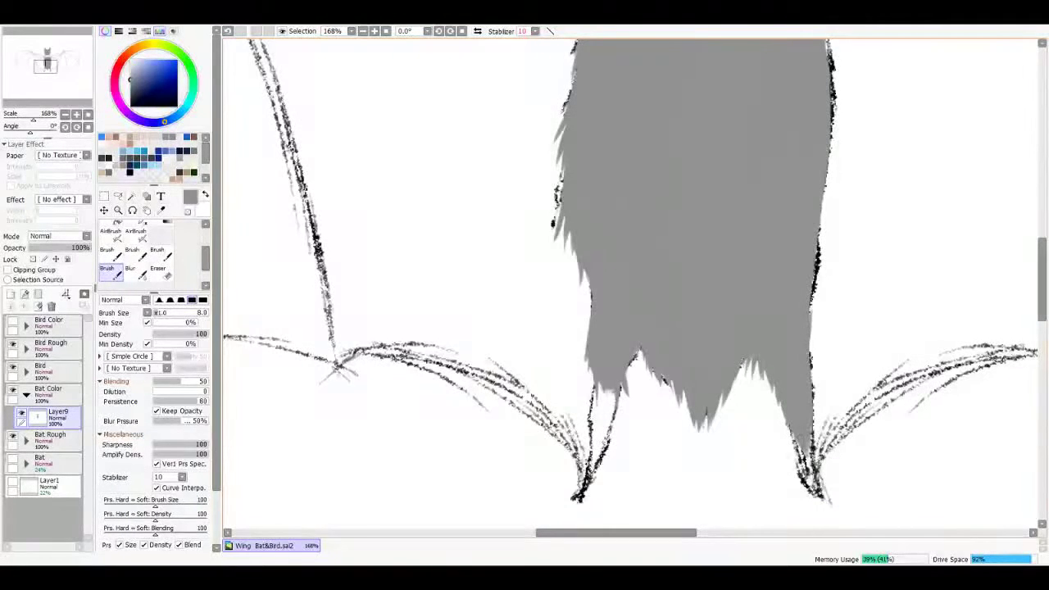
Step: Fill both legs with mid grey, tapering them down to the sketched feet
left_click_drag(592, 370, 619, 447)
left_click_drag(610, 401, 590, 471)
left_click_drag(581, 385, 585, 477)
left_click_drag(587, 422, 611, 479)
left_click_drag(631, 351, 641, 385)
left_click_drag(803, 434, 819, 496)
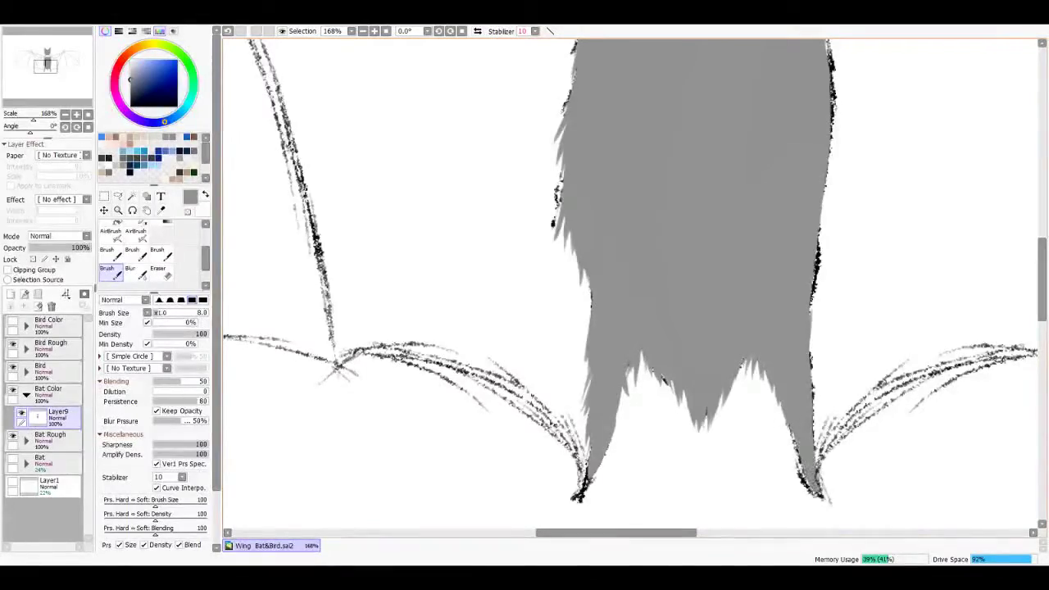
Step: Paint spiky grey fur along the upper right side of the bat's body
scroll(631, 287, "up", 5)
mouse_move(771, 241)
left_mouse_down()
mouse_move(799, 311)
mouse_move(803, 377)
left_mouse_up()
left_click_drag(655, 327, 676, 270)
left_click_drag(805, 354, 815, 414)
scroll(631, 287, "down", 3)
scroll(631, 287, "down", 2)
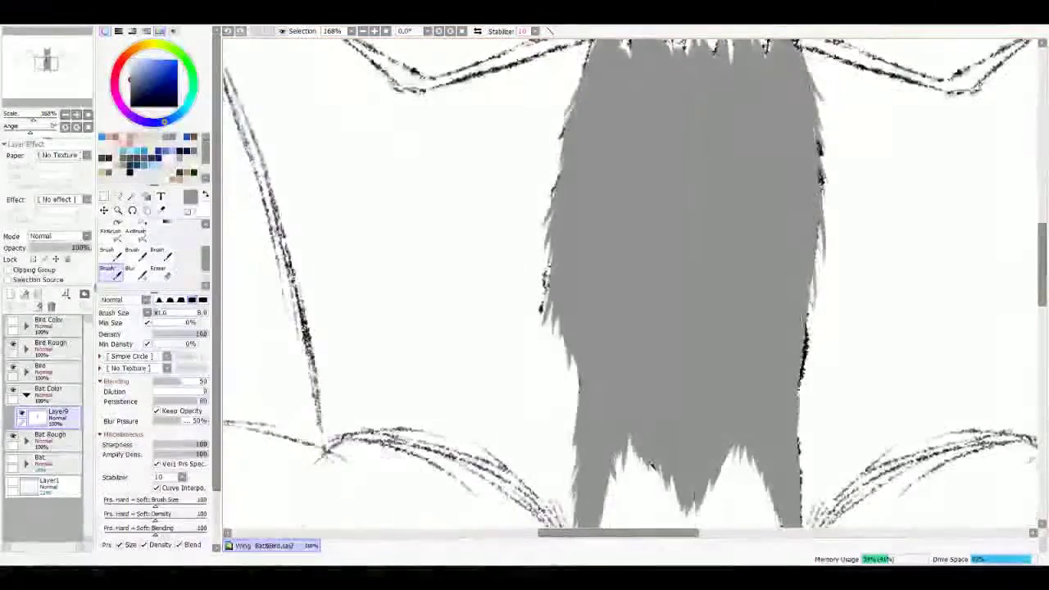
Step: Extend the spiky fur down the body's lower right side and touch up the fur near the collar
left_click_drag(797, 330, 807, 429)
scroll(631, 286, "down", 2)
left_click_drag(805, 341, 819, 469)
scroll(631, 287, "up", 5)
left_click_drag(492, 303, 512, 258)
left_click_drag(537, 291, 549, 263)
left_click_drag(706, 295, 720, 267)
mouse_move(545, 293)
left_mouse_down()
mouse_move(548, 260)
mouse_move(587, 262)
left_mouse_up()
left_click_drag(591, 298, 590, 259)
mouse_move(609, 295)
left_mouse_down()
mouse_move(618, 270)
mouse_move(605, 271)
left_mouse_up()
scroll(606, 279, "up", 2)
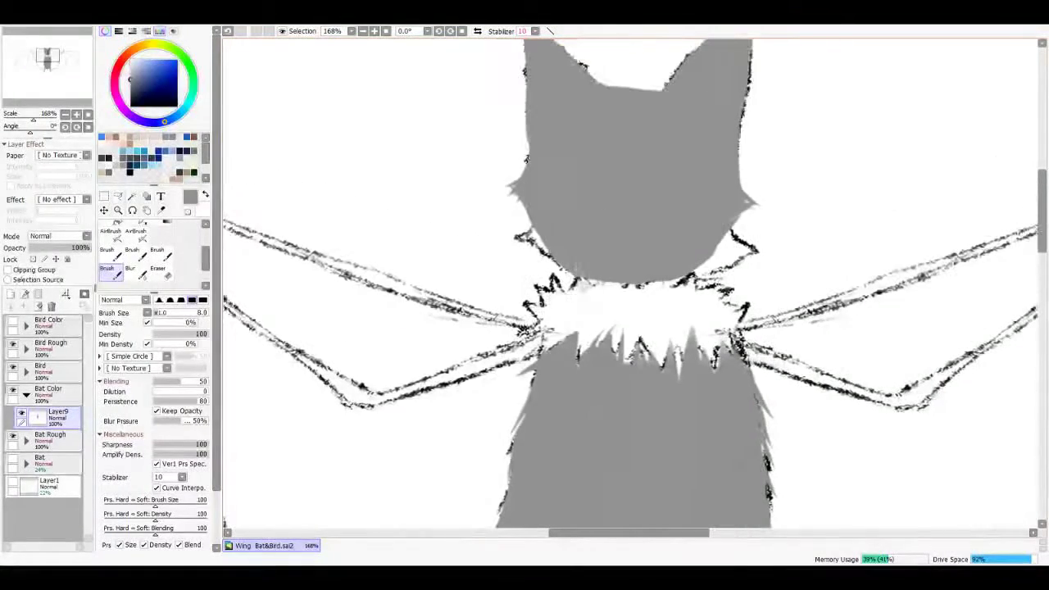
Step: Fill the fur collar around the bat's neck with light grey at brush size 25
mouse_move(583, 353)
left_mouse_down()
mouse_move(616, 309)
mouse_move(607, 315)
left_mouse_up()
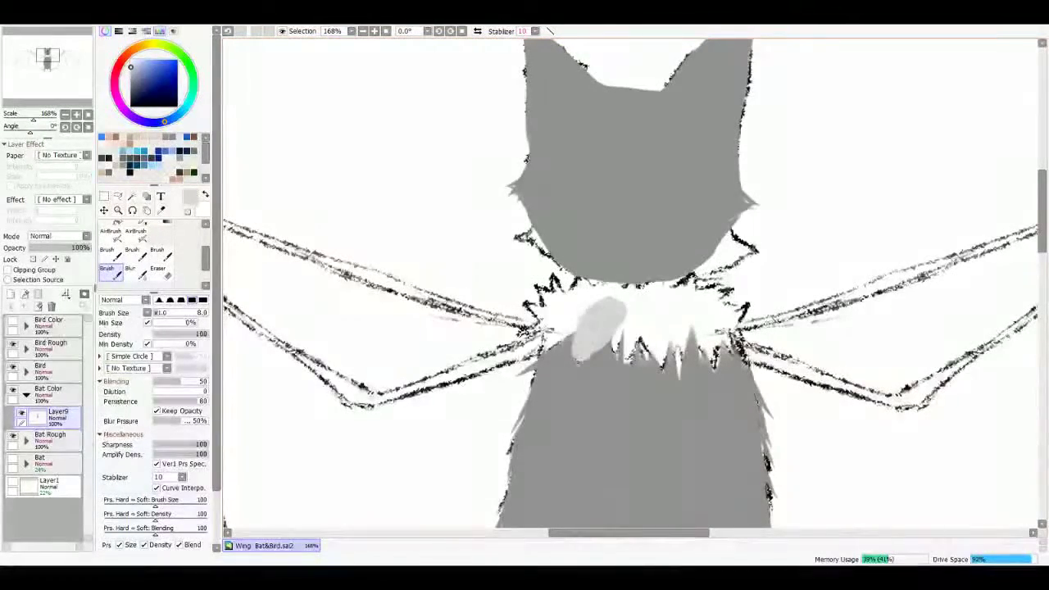
left_click_drag(542, 324, 564, 288)
left_click_drag(647, 336, 674, 287)
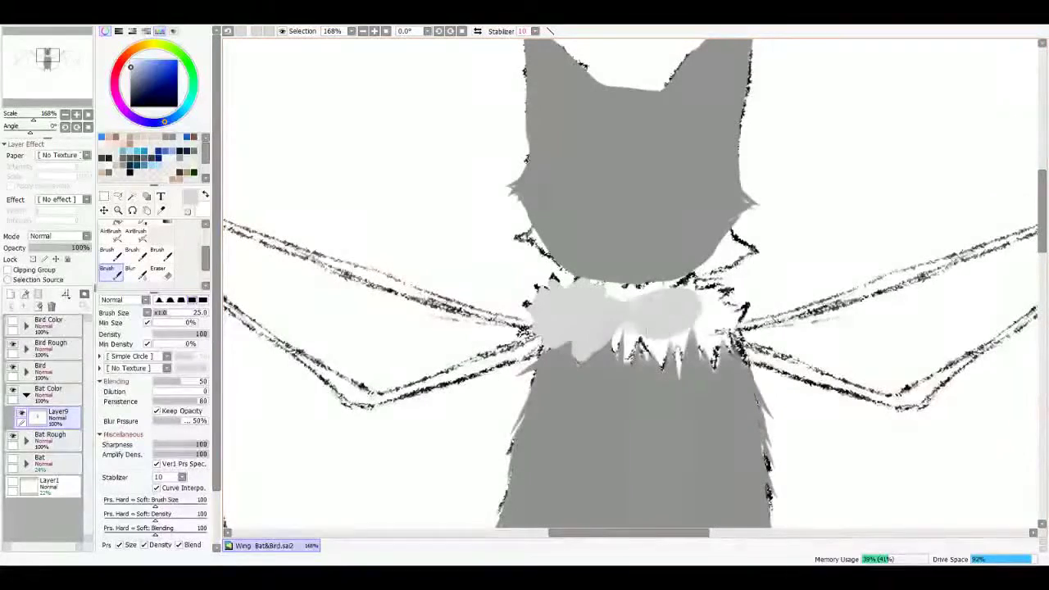
left_click_drag(614, 359, 696, 327)
mouse_move(607, 300)
left_mouse_down()
mouse_move(678, 280)
mouse_move(651, 290)
left_mouse_up()
Step: Paint light grey fur spikes all around the collar's edges at brush size 8
left_click_drag(612, 262, 605, 297)
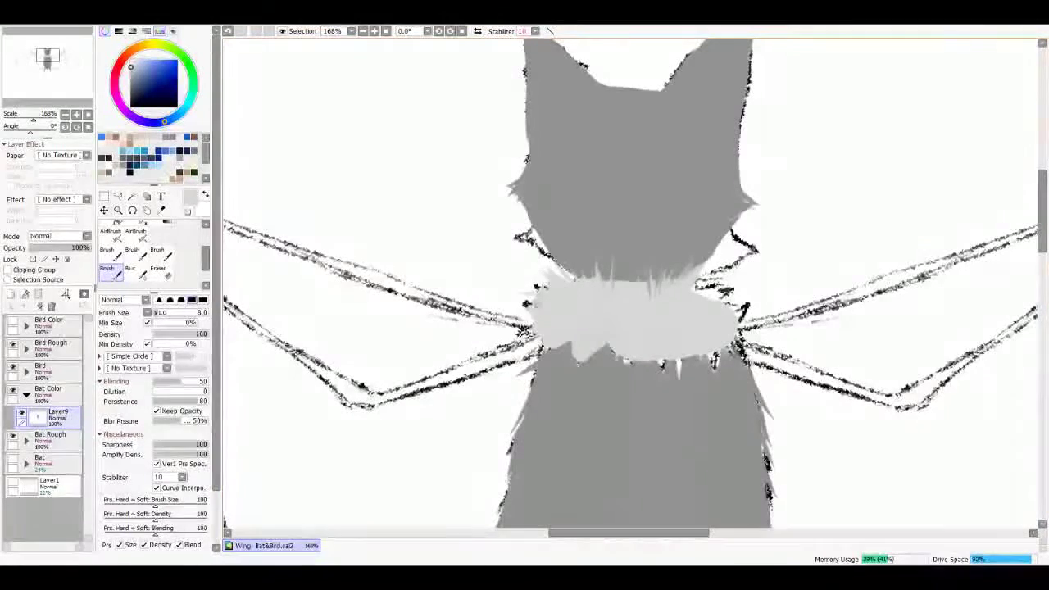
mouse_move(583, 347)
left_mouse_down()
mouse_move(614, 391)
mouse_move(619, 348)
mouse_move(677, 380)
left_mouse_up()
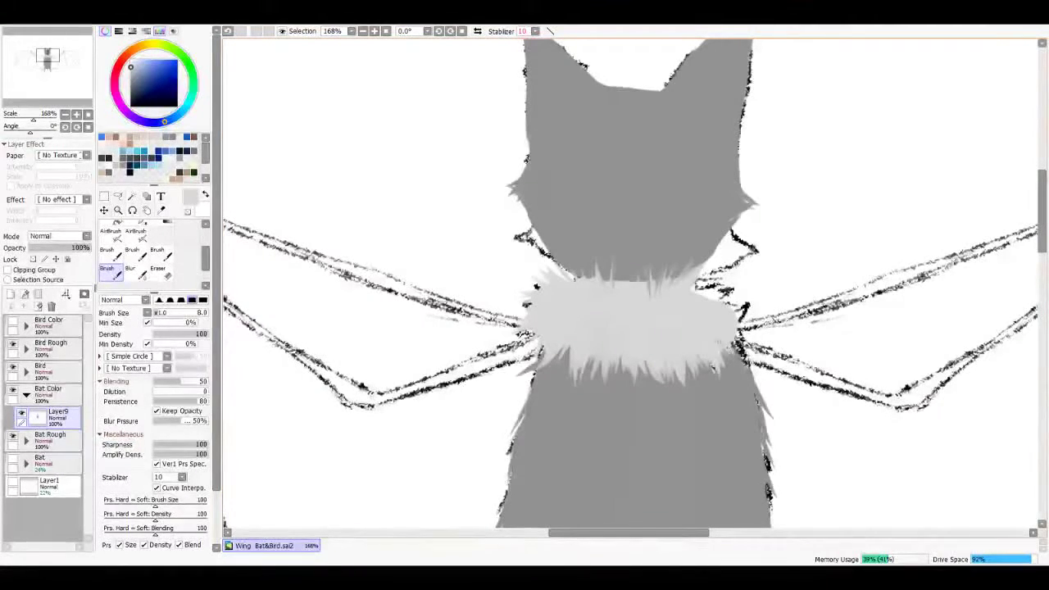
left_click_drag(736, 321, 762, 326)
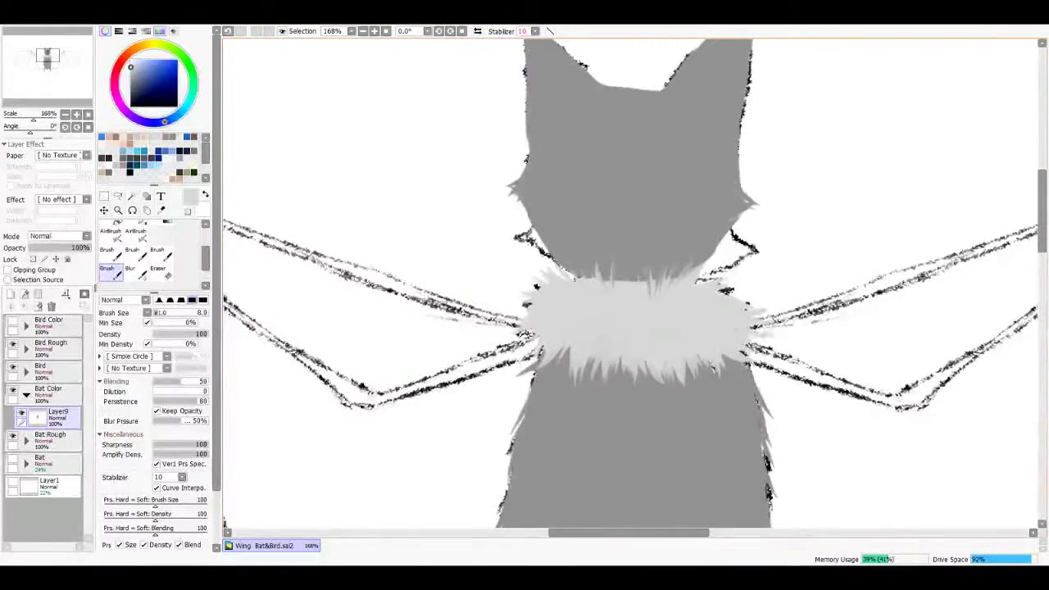
mouse_move(649, 304)
left_mouse_down()
mouse_move(647, 255)
mouse_move(638, 274)
mouse_move(676, 259)
mouse_move(614, 271)
left_mouse_up()
left_click_drag(637, 296, 632, 272)
Step: Pick the head's mid grey and add fine fur strands inside the collar at brush size 4
left_click(617, 269, "alt")
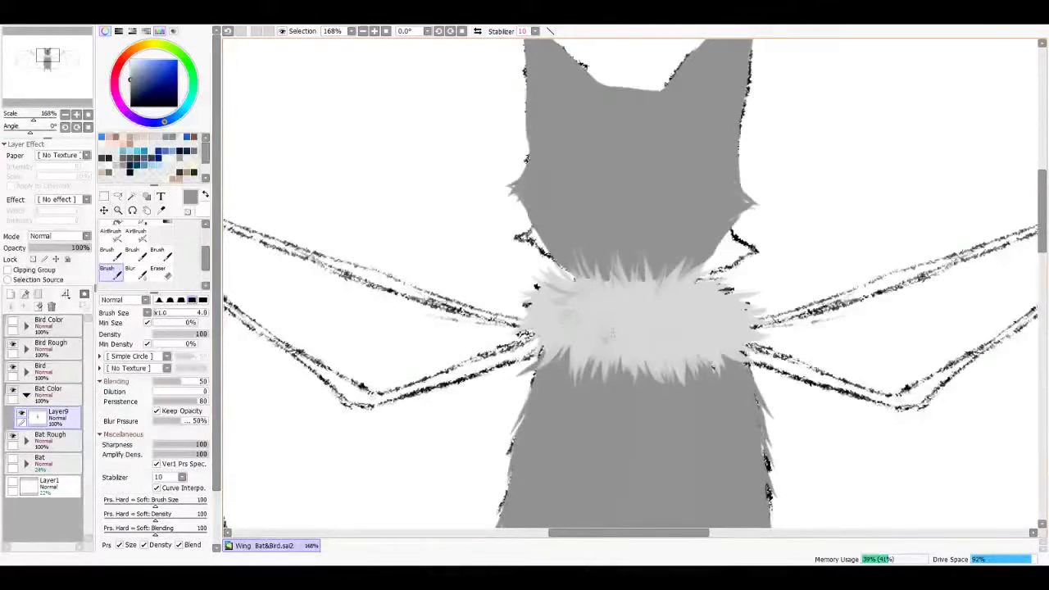
left_click(632, 336)
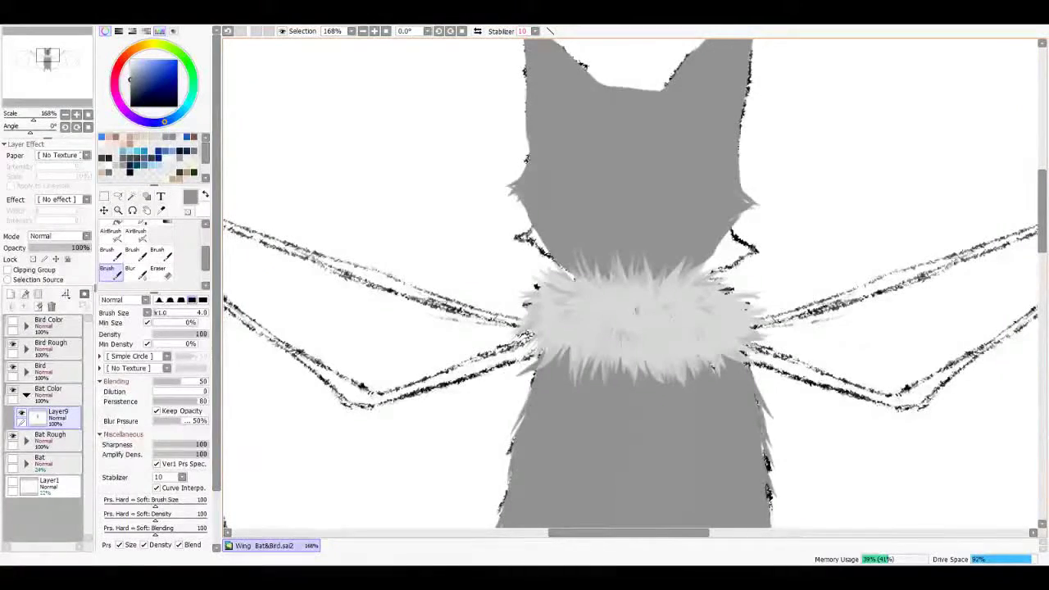
left_click_drag(658, 315, 685, 326)
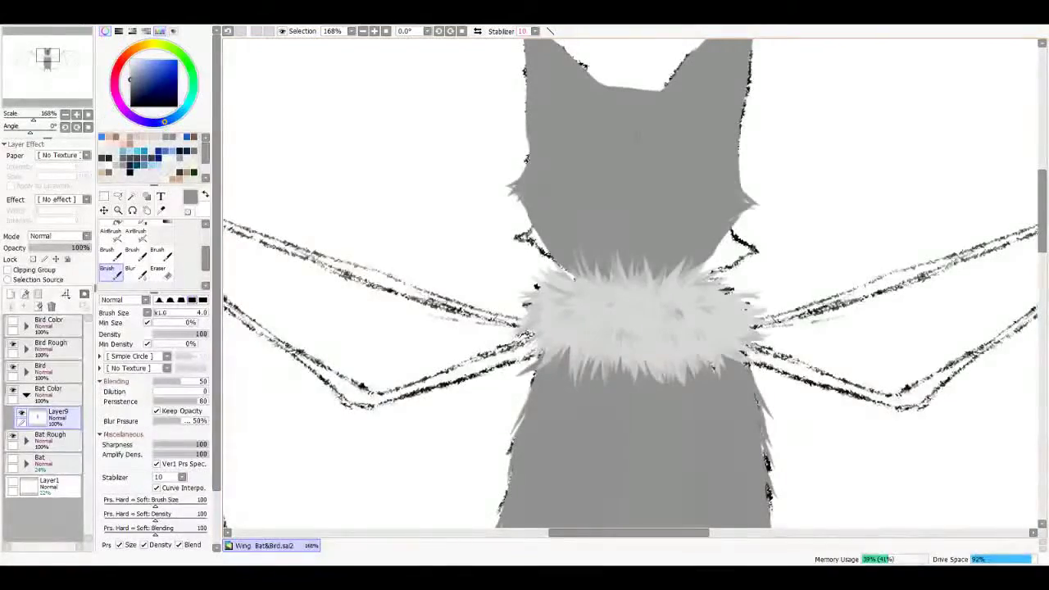
Step: Switch the brush colour back to the collar's light grey for work on the head
scroll(571, 269, "down", 2)
scroll(555, 334, "up", 3)
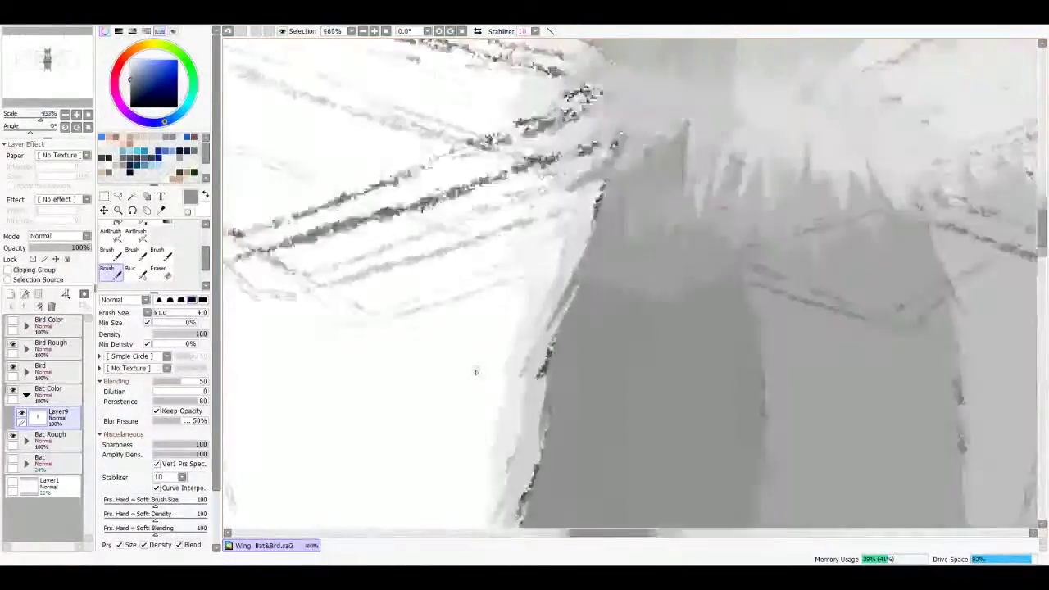
left_click(130, 67)
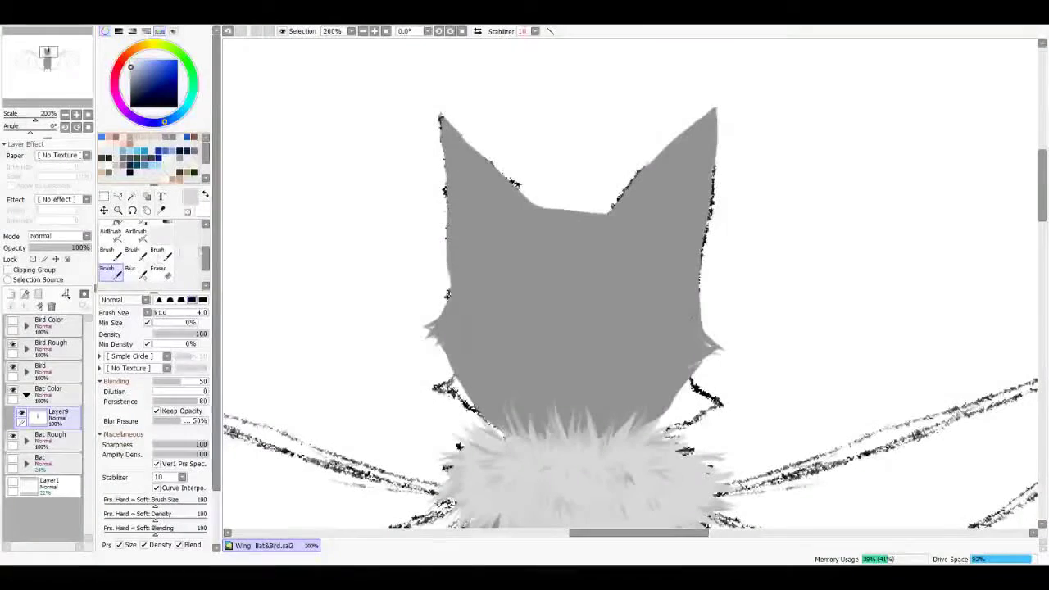
left_click_drag(466, 171, 508, 214)
left_click_drag(508, 211, 473, 242)
left_click_drag(467, 164, 513, 211)
left_click_drag(457, 159, 467, 221)
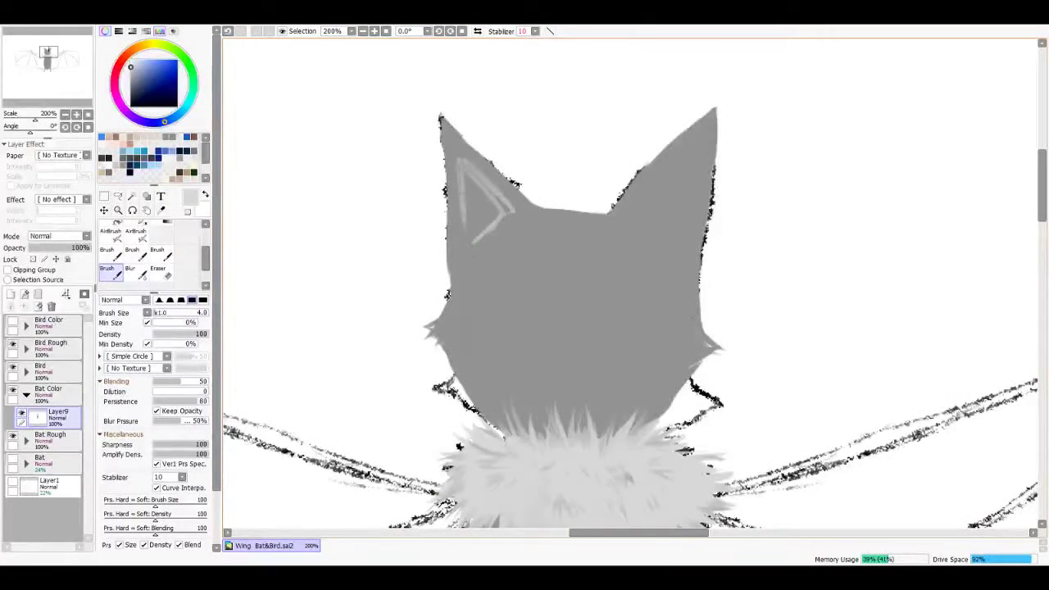
key("ctrl+z")
key("ctrl+z")
key("ctrl+z")
key("ctrl+z")
key("ctrl+z")
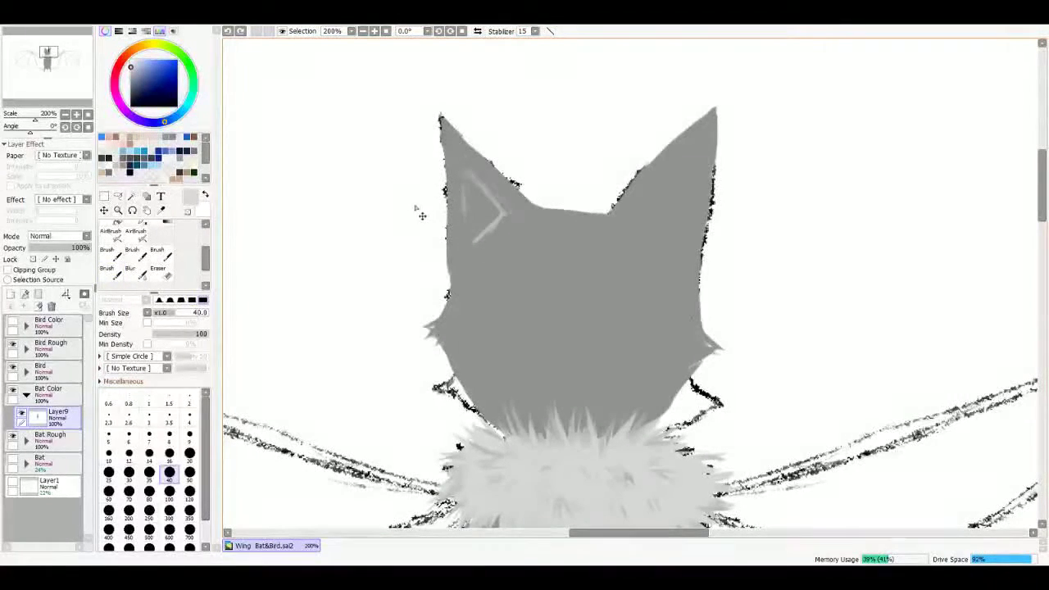
Step: Paint a spiky light grey tuft inside the left ear and break it up with mid grey strands at brush size 3
mouse_move(471, 214)
left_mouse_down()
mouse_move(493, 215)
mouse_move(467, 236)
mouse_move(473, 178)
mouse_move(503, 211)
mouse_move(485, 238)
mouse_move(459, 234)
mouse_move(476, 158)
mouse_move(498, 213)
left_mouse_up()
left_click(499, 214, "alt")
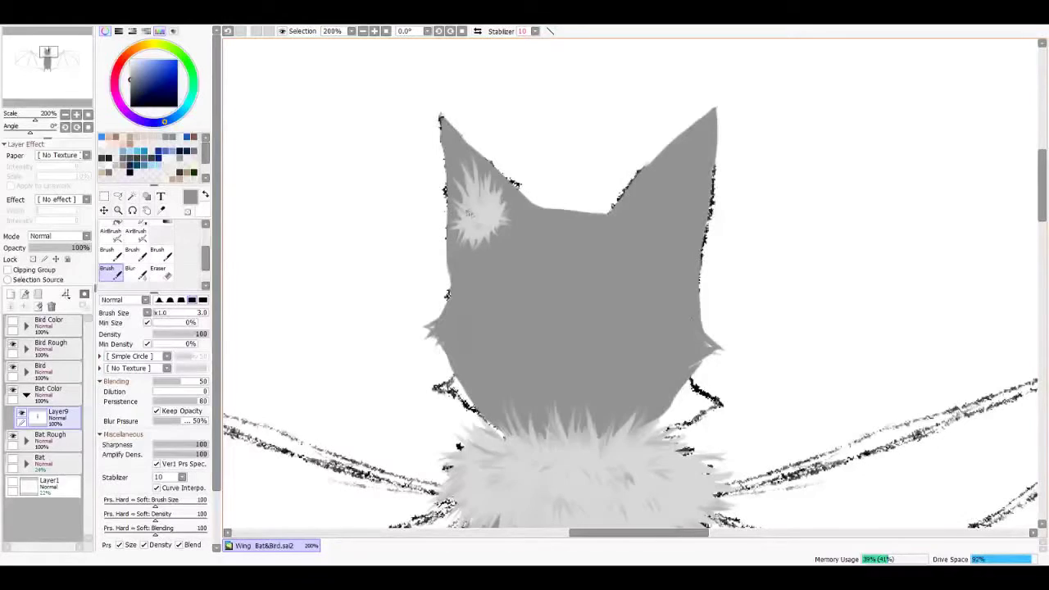
mouse_move(470, 228)
left_mouse_down()
mouse_move(472, 245)
mouse_move(469, 238)
left_mouse_up()
Step: Pick a light grey and brush fine fur highlights onto both cheeks and the lower face edges at brush size 3
scroll(487, 247, "up", 1)
left_click(443, 267, "alt")
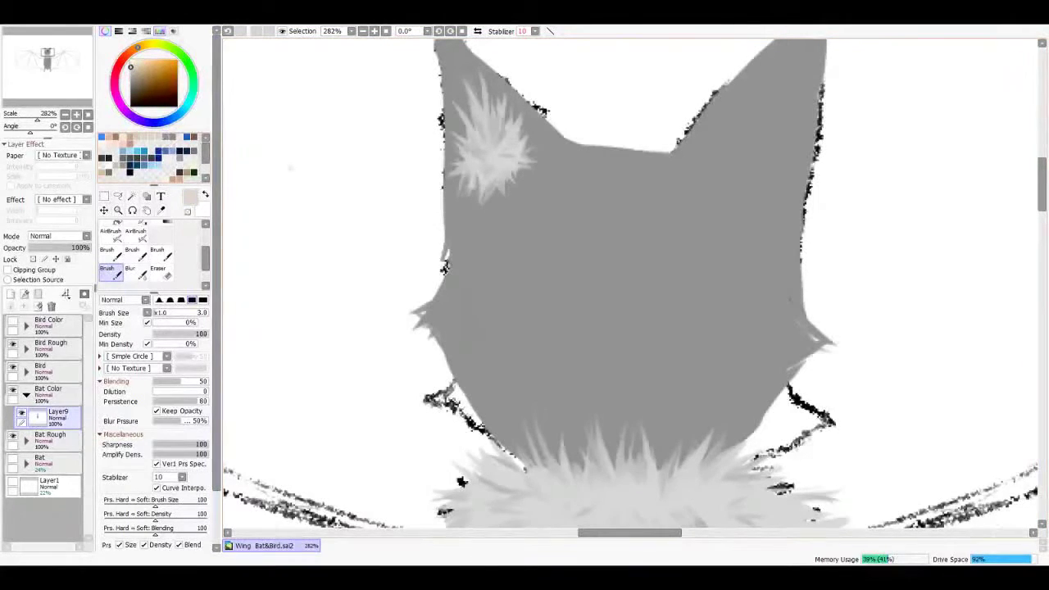
scroll(443, 266, "up", 1)
left_click_drag(447, 372, 414, 328)
left_click_drag(445, 370, 492, 455)
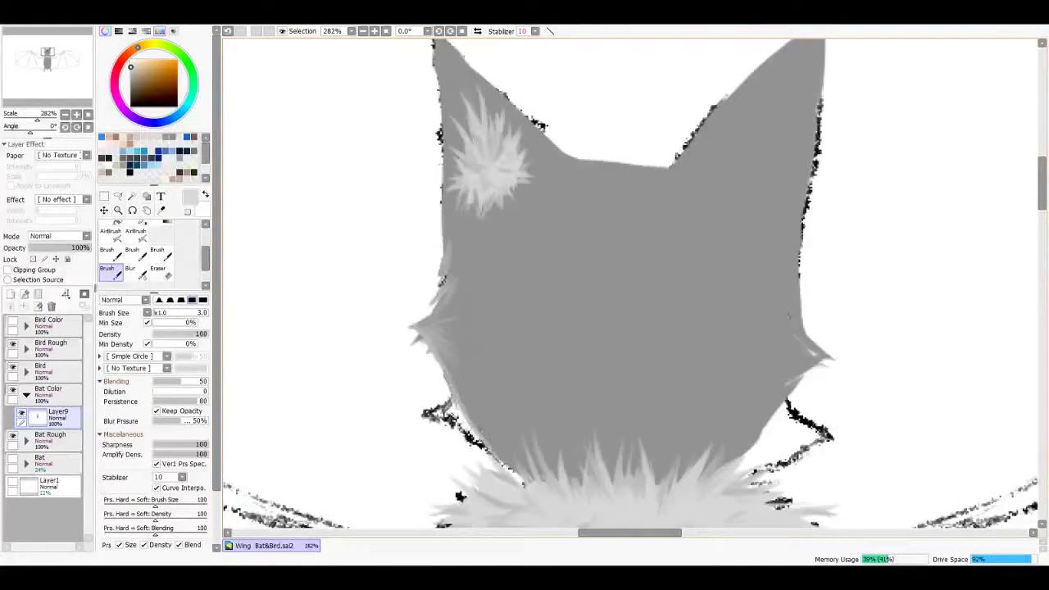
left_click_drag(813, 356, 768, 395)
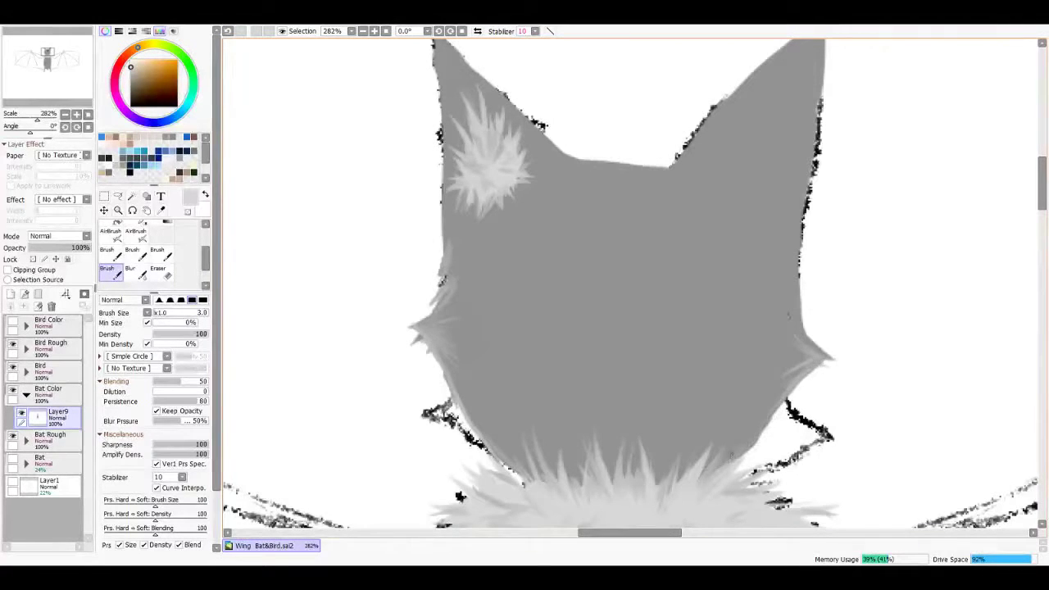
Step: Paint a light grey fur tuft inside the right ear at brush size 5, adding mid grey strands at size 2.3
left_click_drag(827, 186, 753, 248)
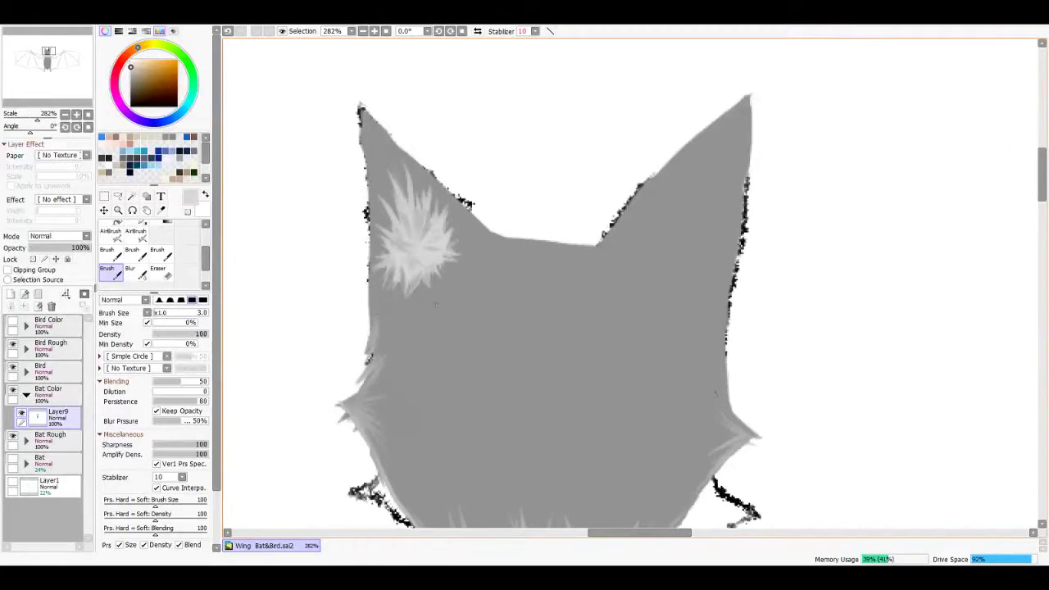
key("ctrl+plus")
mouse_move(625, 226)
left_mouse_down()
mouse_move(656, 245)
mouse_move(622, 271)
mouse_move(647, 254)
mouse_move(667, 164)
mouse_move(685, 263)
mouse_move(670, 303)
mouse_move(649, 279)
mouse_move(644, 189)
mouse_move(590, 237)
mouse_move(608, 287)
mouse_move(628, 302)
mouse_move(648, 275)
mouse_move(640, 282)
mouse_move(662, 287)
mouse_move(679, 223)
mouse_move(653, 214)
left_mouse_up()
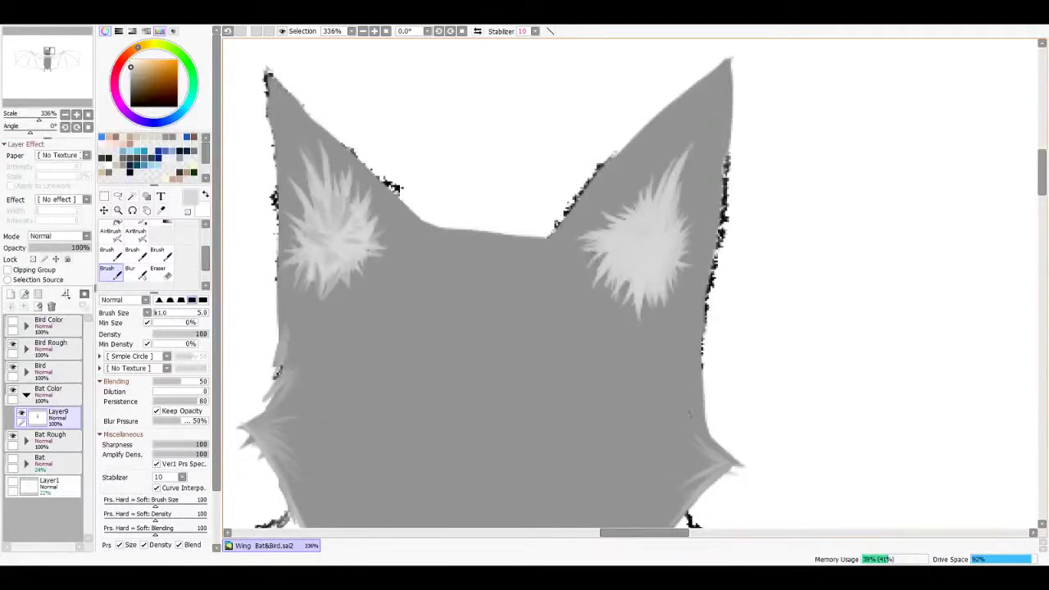
left_click(611, 250, "alt")
key("bracketleft")
key("bracketleft")
key("bracketleft")
key("bracketleft")
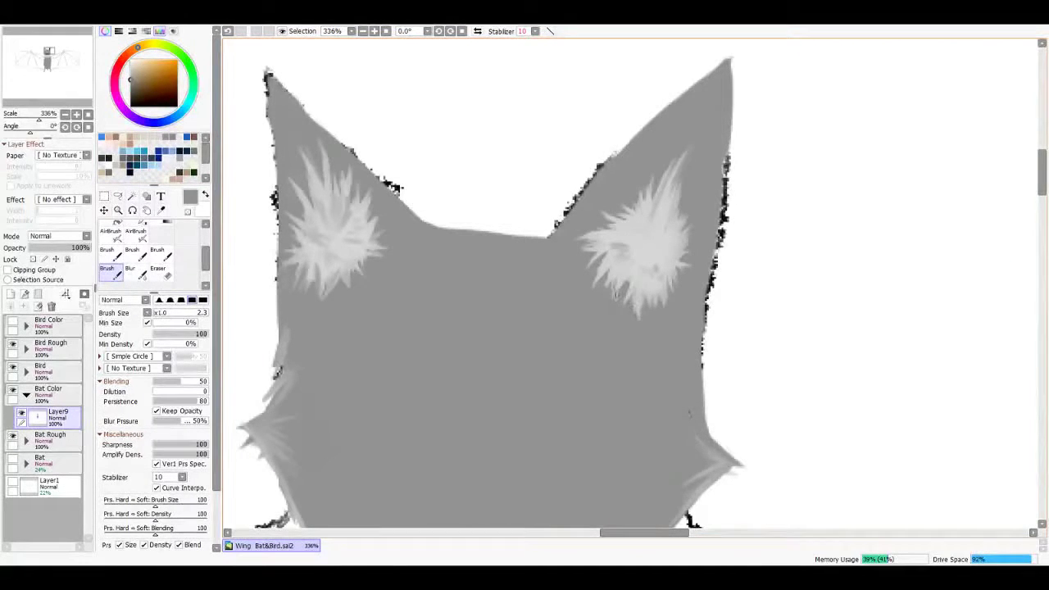
Step: Shade the right ear's inner edge with dark grey, adding small fur tufts at brush size 2.3
left_click(623, 156, "alt")
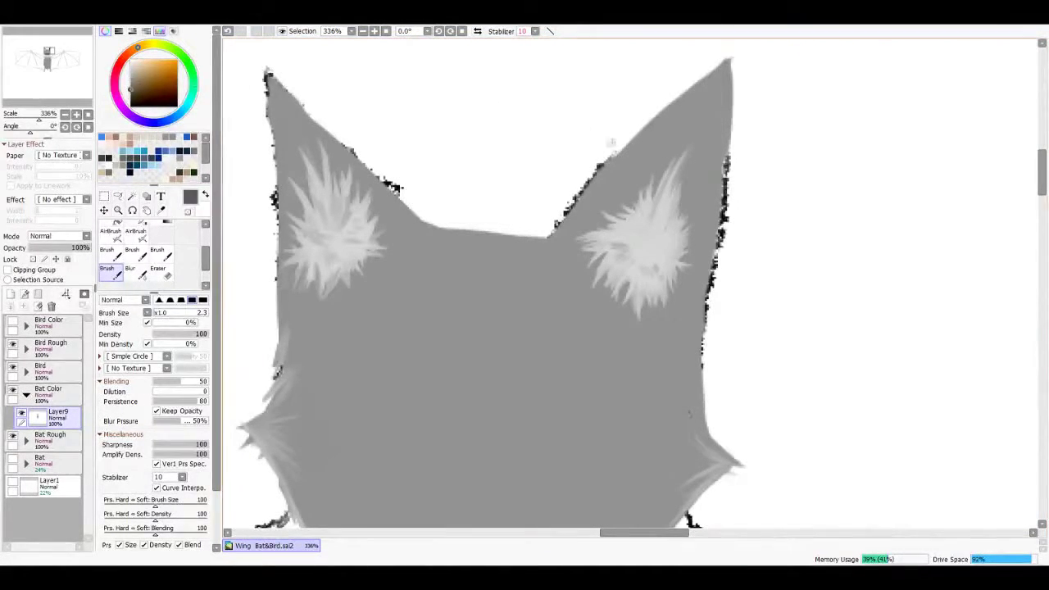
left_click_drag(610, 155, 729, 59)
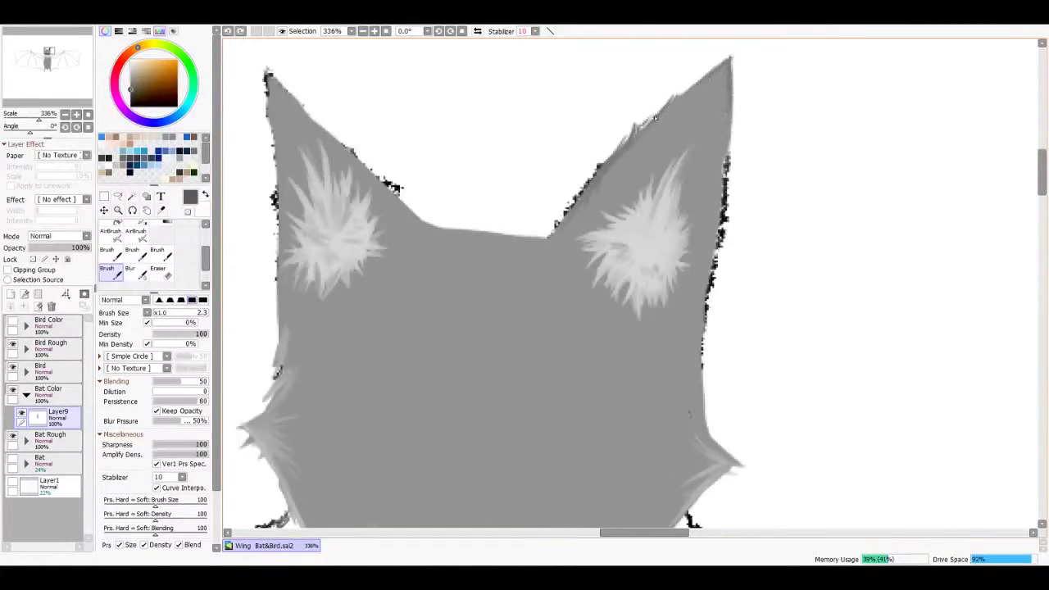
scroll(631, 158, "down", 3)
scroll(631, 158, "up", 2)
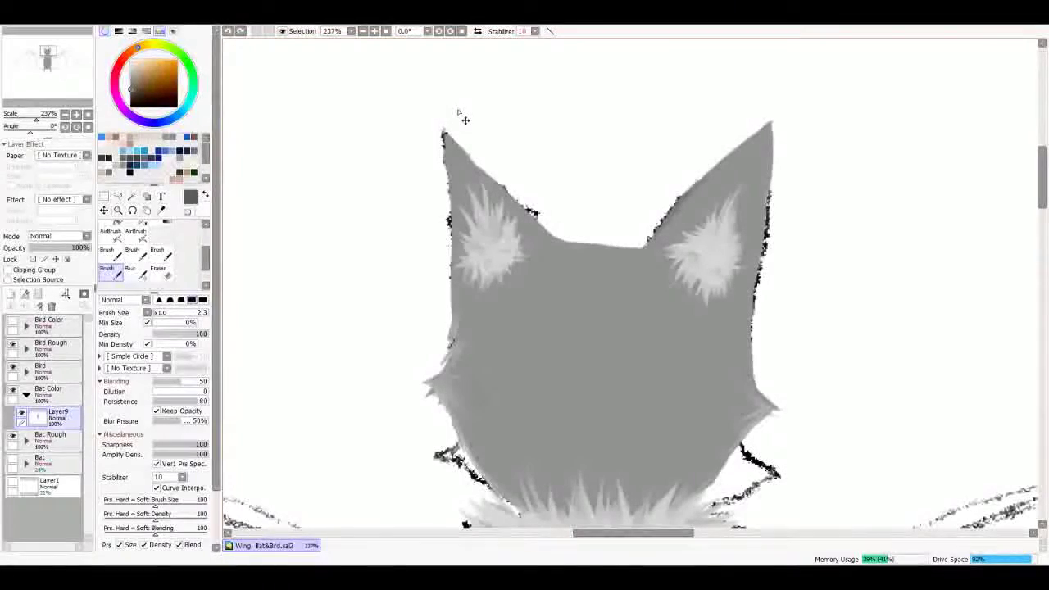
scroll(705, 205, "up", 4)
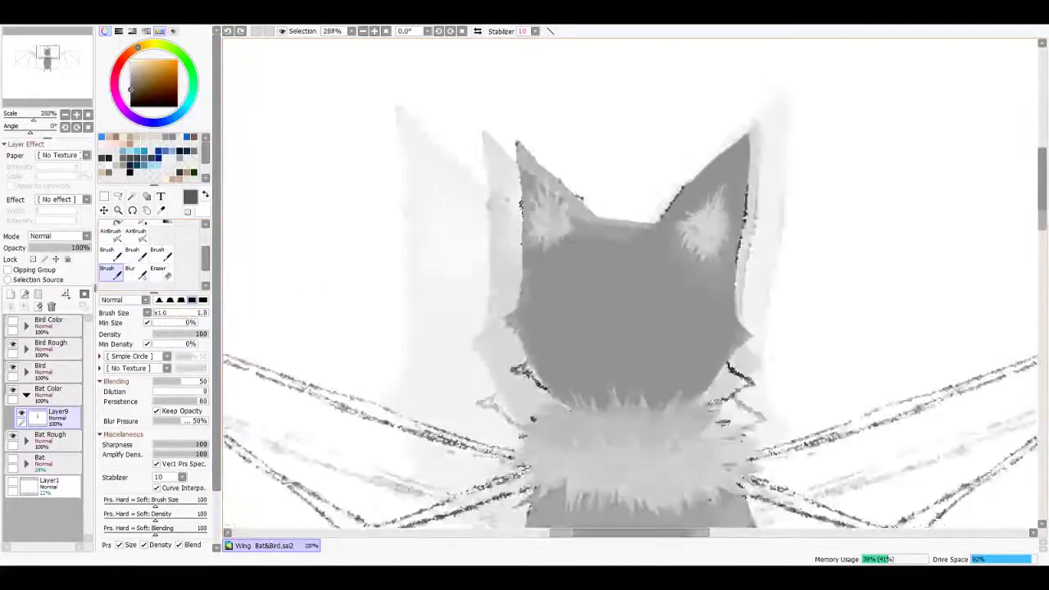
Step: Line the left ear's inner edge and the top of the head with dark grey fur strands at brush size 1
left_click_drag(557, 299, 680, 156)
left_click_drag(574, 246, 508, 336)
mouse_move(603, 247)
left_mouse_down()
mouse_move(675, 163)
mouse_move(807, 74)
mouse_move(784, 323)
left_mouse_up()
mouse_move(299, 371)
left_mouse_down()
mouse_move(319, 289)
mouse_move(582, 322)
mouse_move(778, 331)
left_mouse_up()
mouse_move(549, 301)
left_mouse_down()
mouse_move(611, 371)
mouse_move(561, 293)
mouse_move(647, 381)
mouse_move(520, 255)
mouse_move(496, 250)
mouse_move(355, 88)
mouse_move(393, 149)
left_mouse_up()
mouse_move(362, 103)
left_mouse_down()
mouse_move(398, 161)
mouse_move(373, 258)
left_mouse_up()
scroll(631, 282, "down", 2)
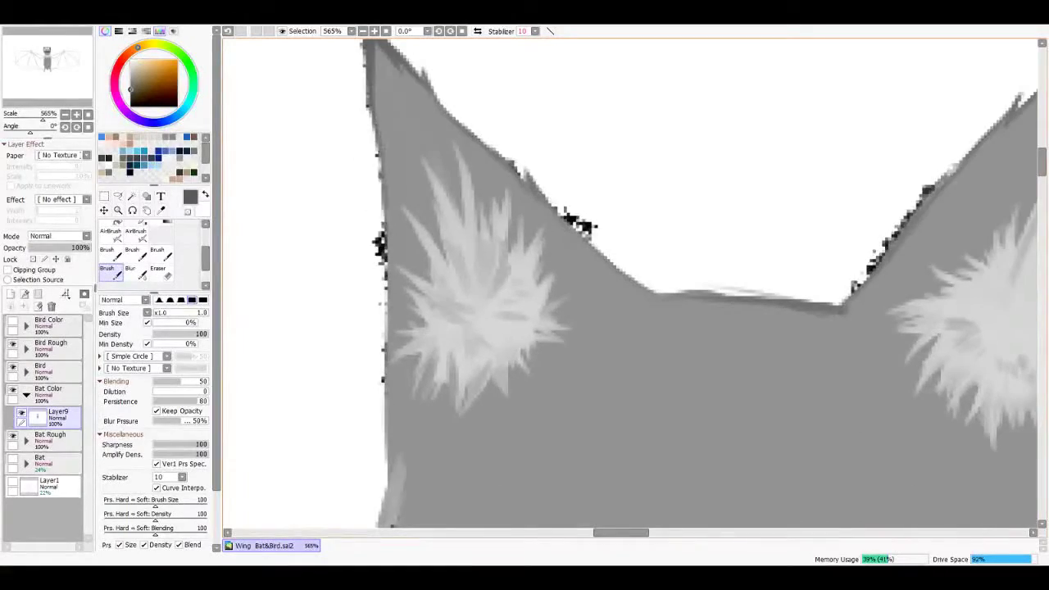
scroll(390, 270, "down", 5)
scroll(390, 271, "down", 2)
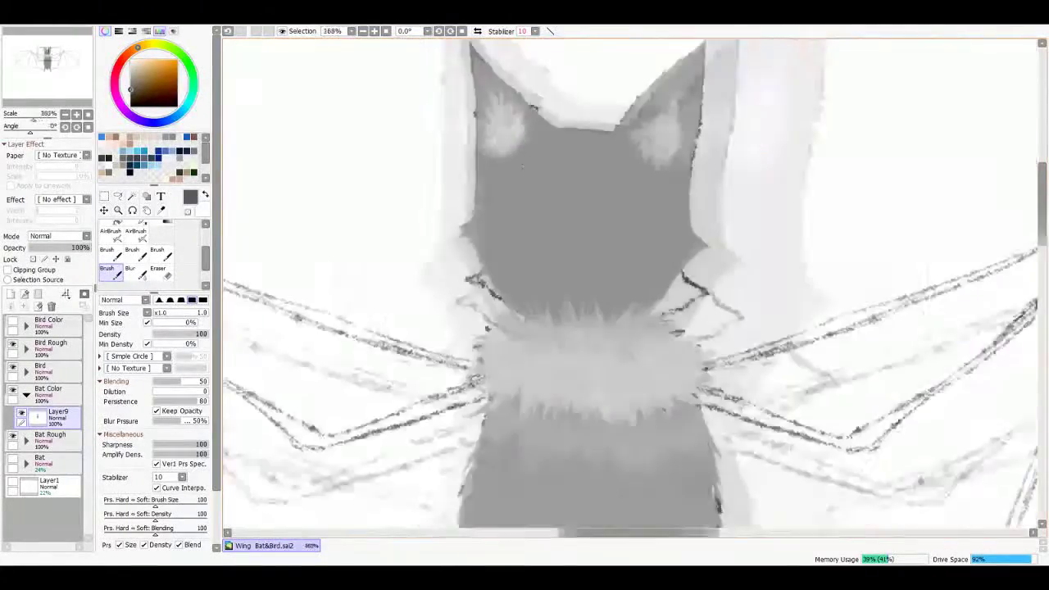
scroll(631, 283, "left", 3)
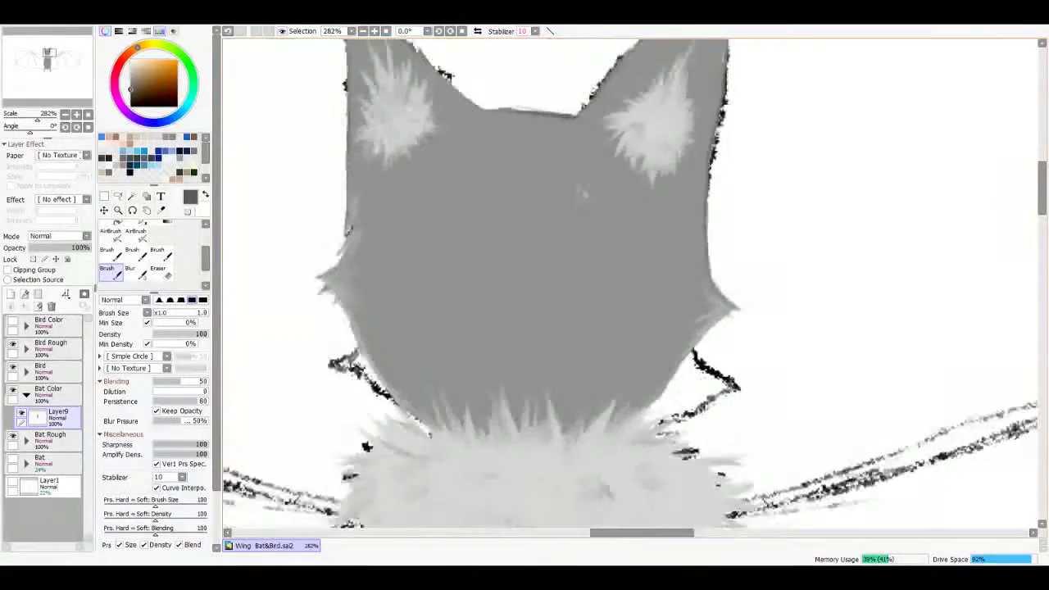
Step: Undo the last stroke, draw two curved dark grey brows on the face, and outline a small beige snout with nostrils below them
key("ctrl+z")
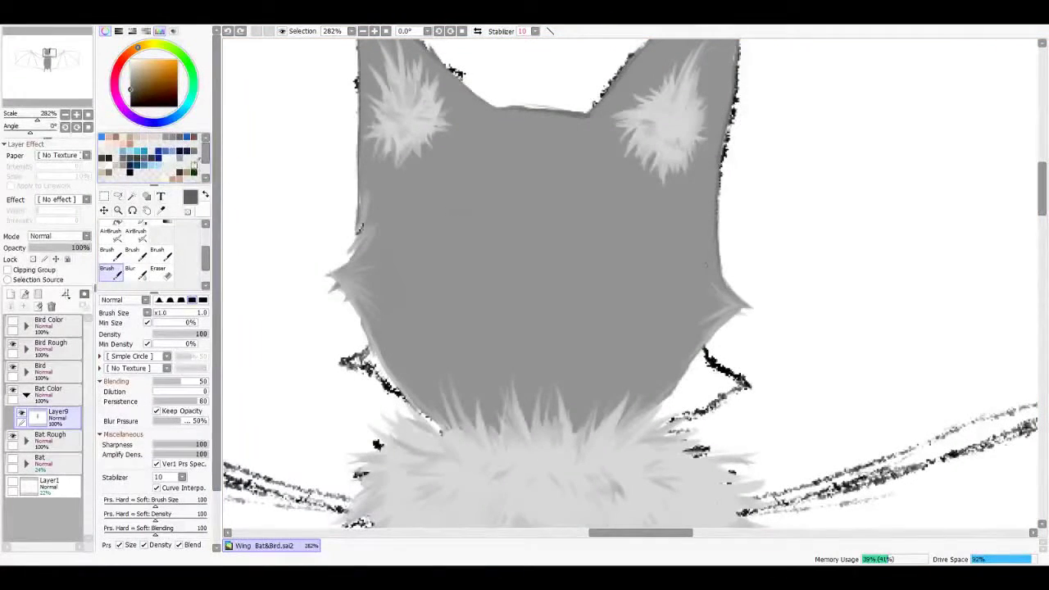
left_click_drag(449, 207, 483, 218)
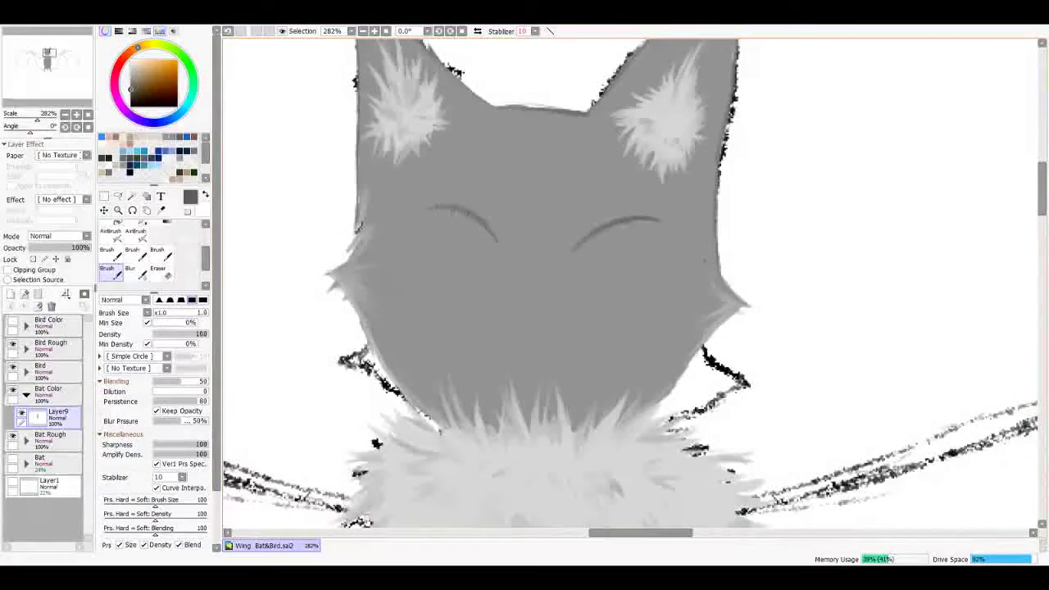
left_click(139, 137)
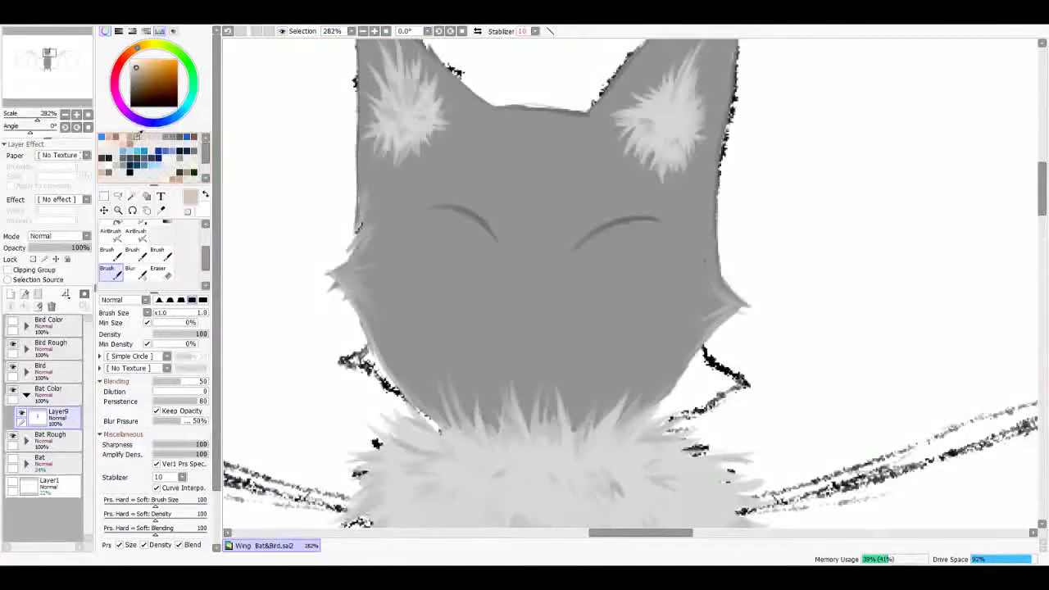
left_click_drag(503, 305, 574, 322)
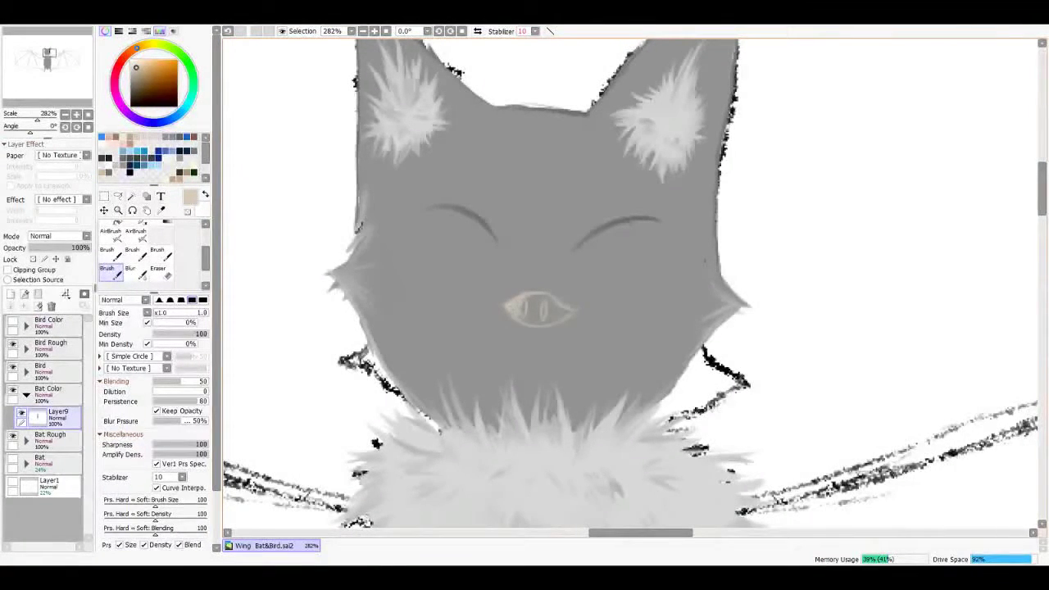
mouse_move(535, 299)
left_mouse_down()
mouse_move(532, 319)
mouse_move(549, 310)
mouse_move(518, 303)
mouse_move(553, 311)
mouse_move(529, 315)
mouse_move(562, 311)
mouse_move(526, 308)
left_mouse_up()
Step: Fill the snout with tan, edge it in brown, and paint two reddish nostrils darkened with deep brown
left_click(134, 135)
scroll(459, 316, "up", 2)
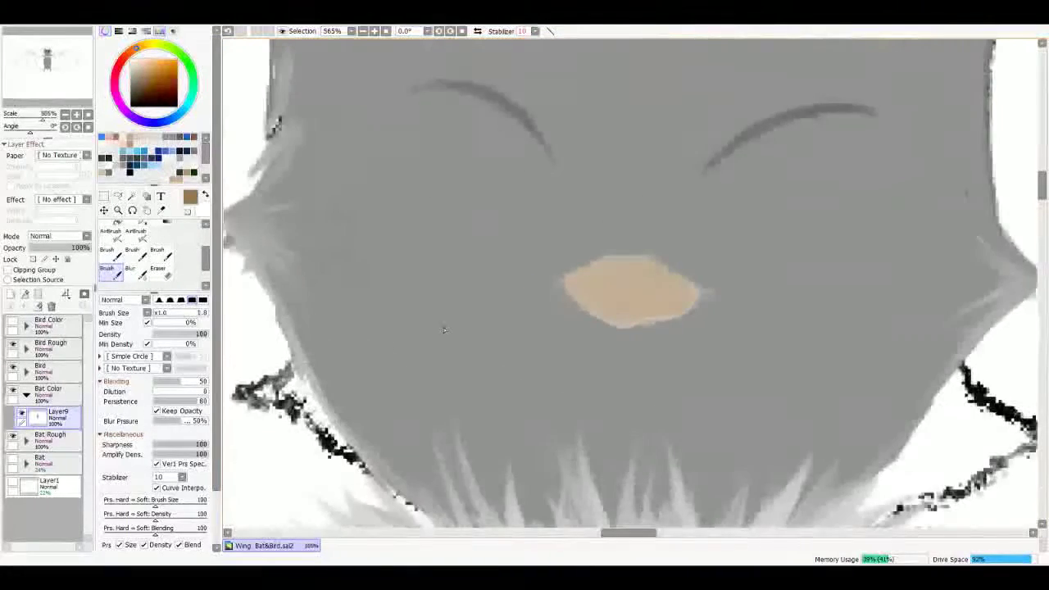
mouse_move(578, 275)
left_mouse_down()
mouse_move(573, 311)
mouse_move(598, 338)
mouse_move(652, 336)
left_mouse_up()
left_click_drag(585, 284, 581, 279)
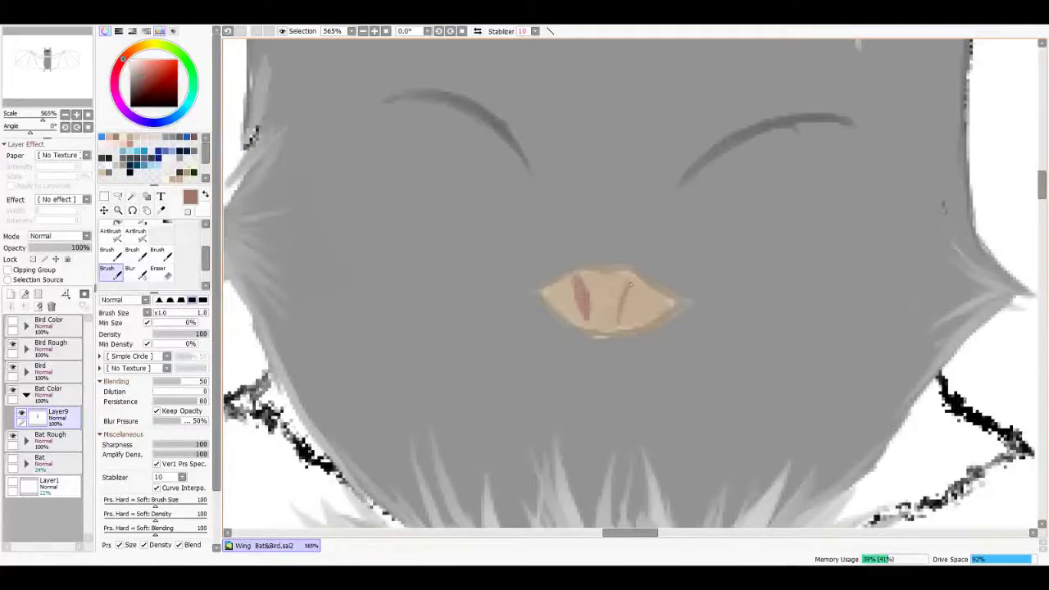
left_click(135, 91)
scroll(606, 342, "down", 5)
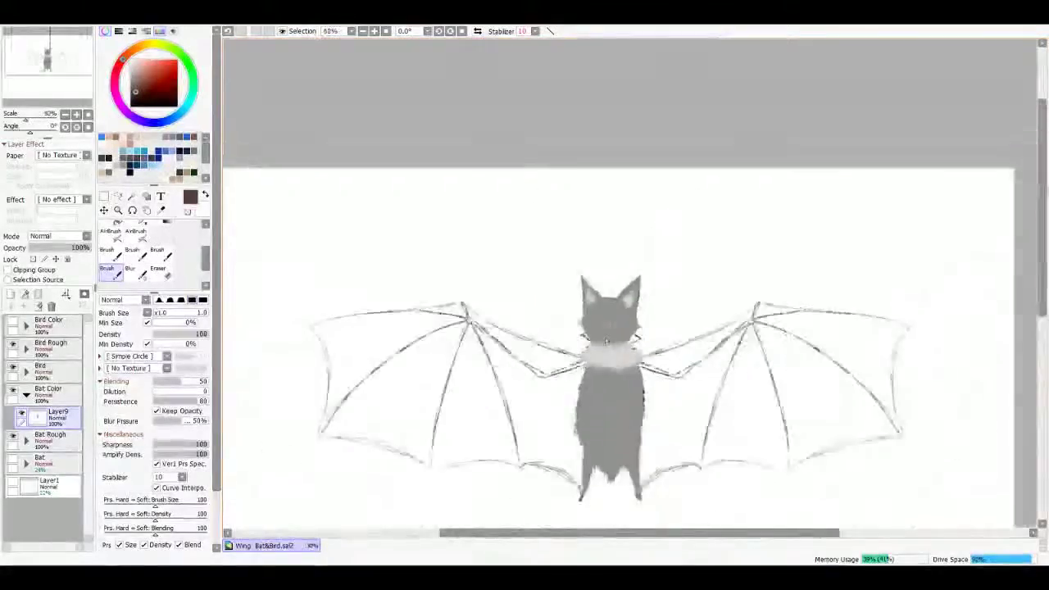
scroll(607, 341, "up", 3)
scroll(606, 342, "down", 1)
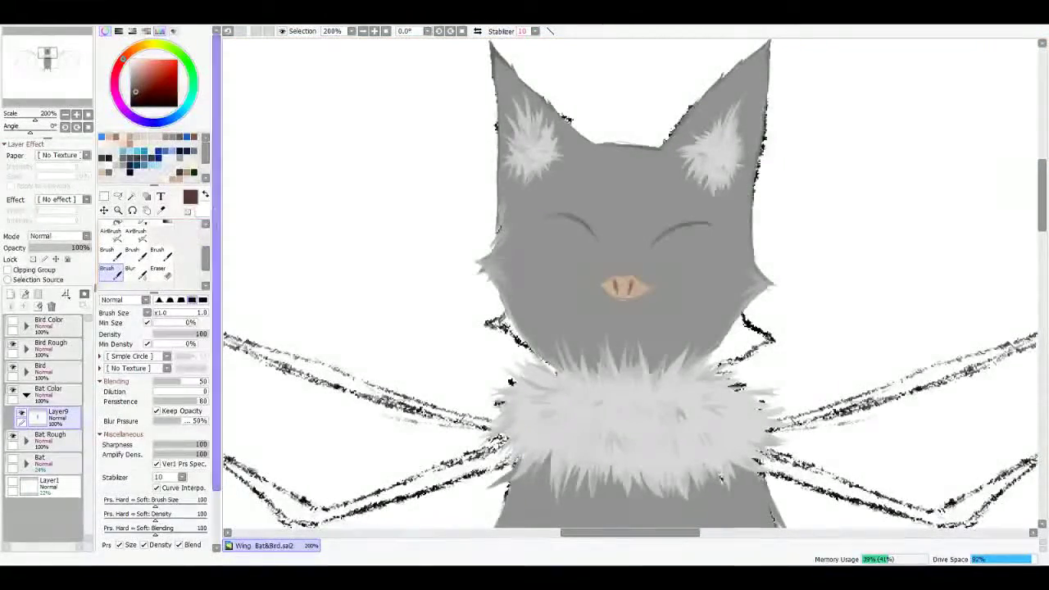
Step: Draw a thin reddish mouth line below the snout with a white fang at each end
left_click(596, 304, "alt")
left_click_drag(595, 304, 582, 251)
left_click(612, 274, "alt")
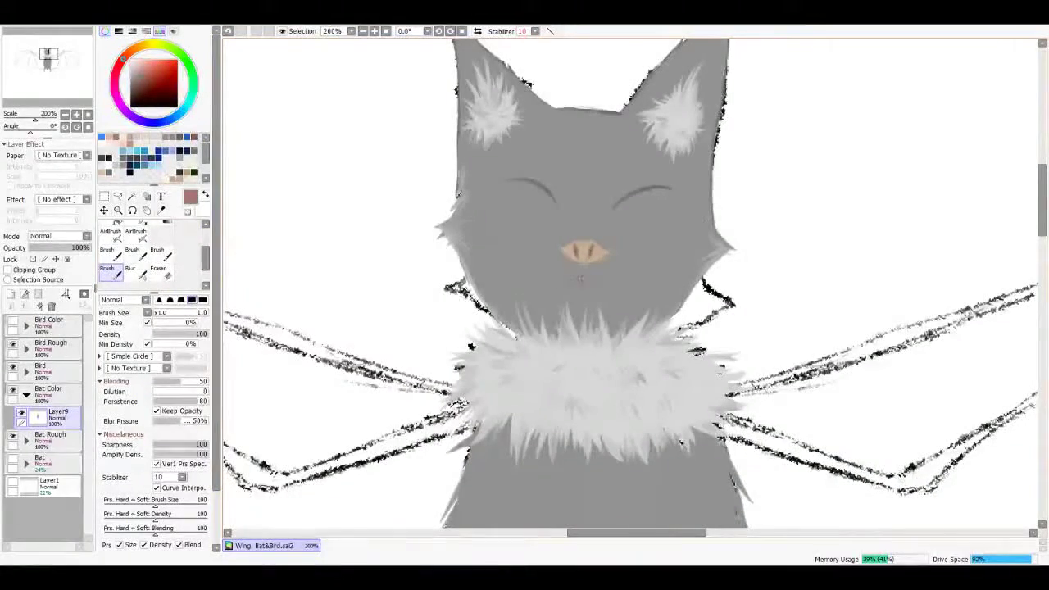
mouse_move(575, 270)
left_mouse_down()
mouse_move(600, 277)
mouse_move(584, 274)
mouse_move(607, 288)
mouse_move(566, 291)
left_mouse_up()
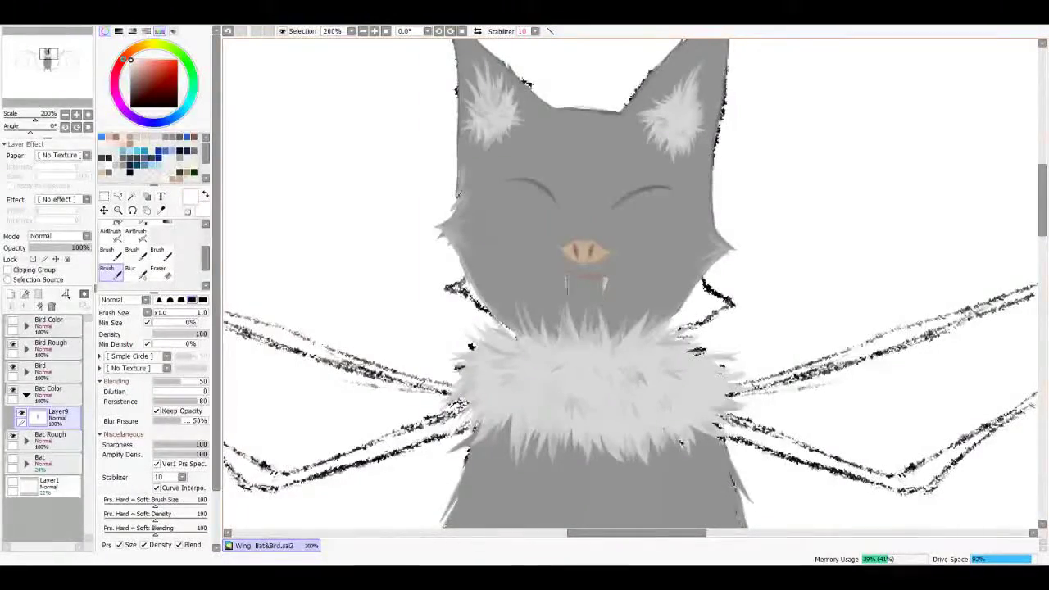
scroll(471, 346, "down", 5)
scroll(522, 261, "up", 4)
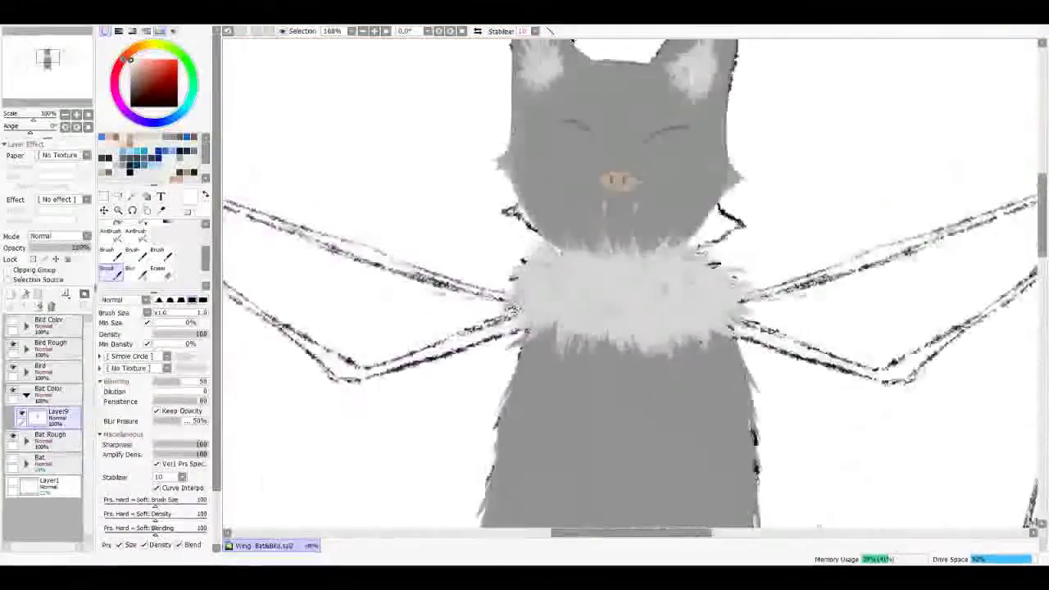
key("x")
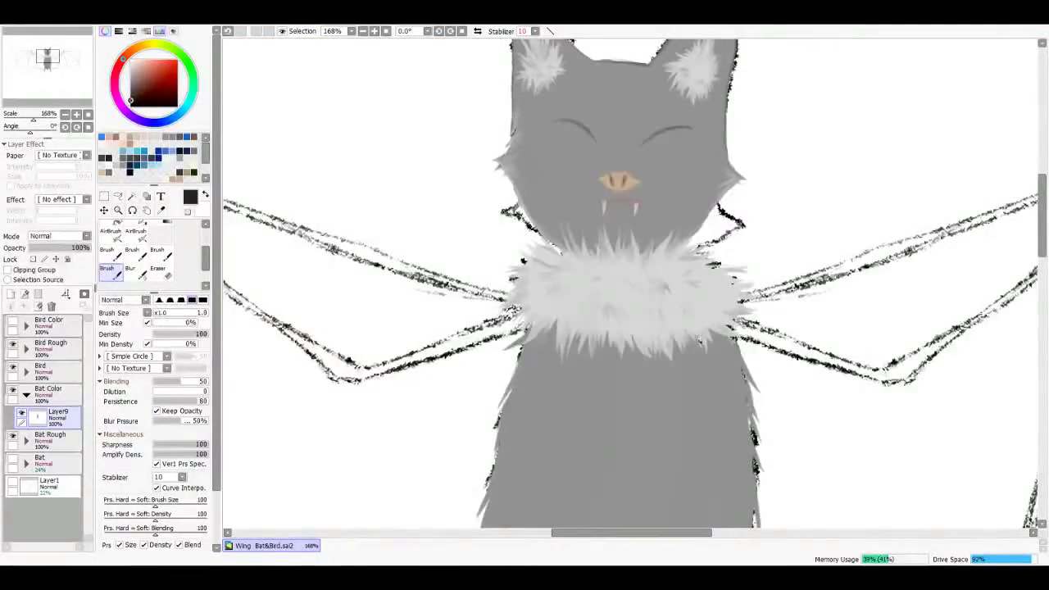
scroll(582, 90, "up", 4)
mouse_move(573, 181)
left_mouse_down()
mouse_move(592, 215)
mouse_move(578, 206)
mouse_move(587, 179)
mouse_move(565, 208)
left_mouse_up()
key("ctrl+z")
key("ctrl+z")
key("ctrl+z")
key("ctrl+z")
key("ctrl+z")
key("ctrl+z")
key("ctrl+z")
key("ctrl+t")
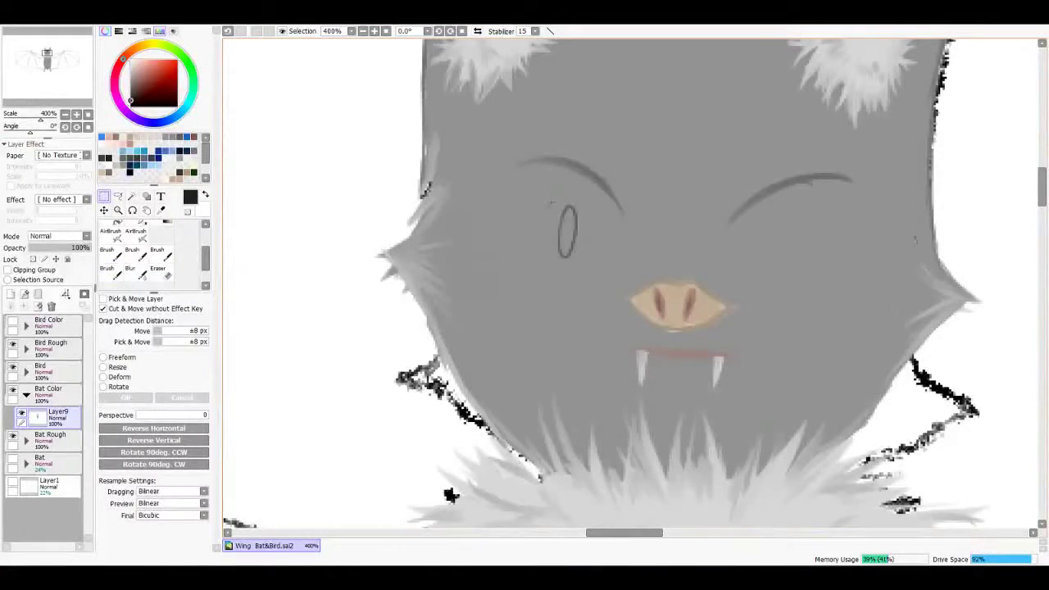
key("ctrl+z")
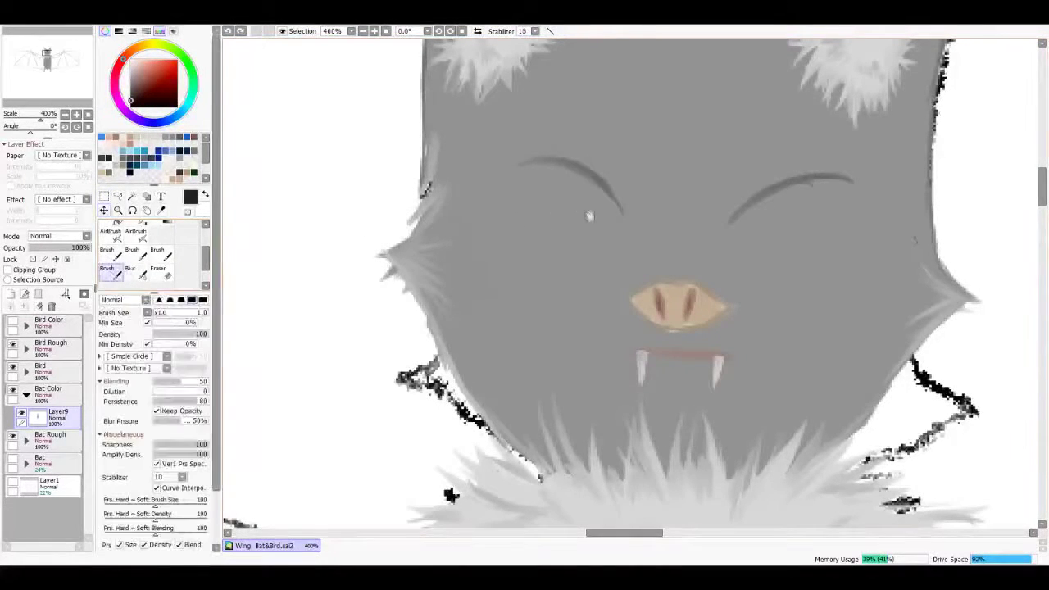
Step: Outline a narrow upright oval eye in near-black under each brow, redrawing them until they match
left_click_drag(578, 173, 521, 207)
left_click_drag(731, 200, 731, 205)
key("ctrl+z")
key("ctrl+z")
mouse_move(515, 181)
left_mouse_down()
mouse_move(505, 230)
mouse_move(516, 205)
left_mouse_up()
key("ctrl+z")
key("ctrl+z")
left_click_drag(721, 228, 718, 243)
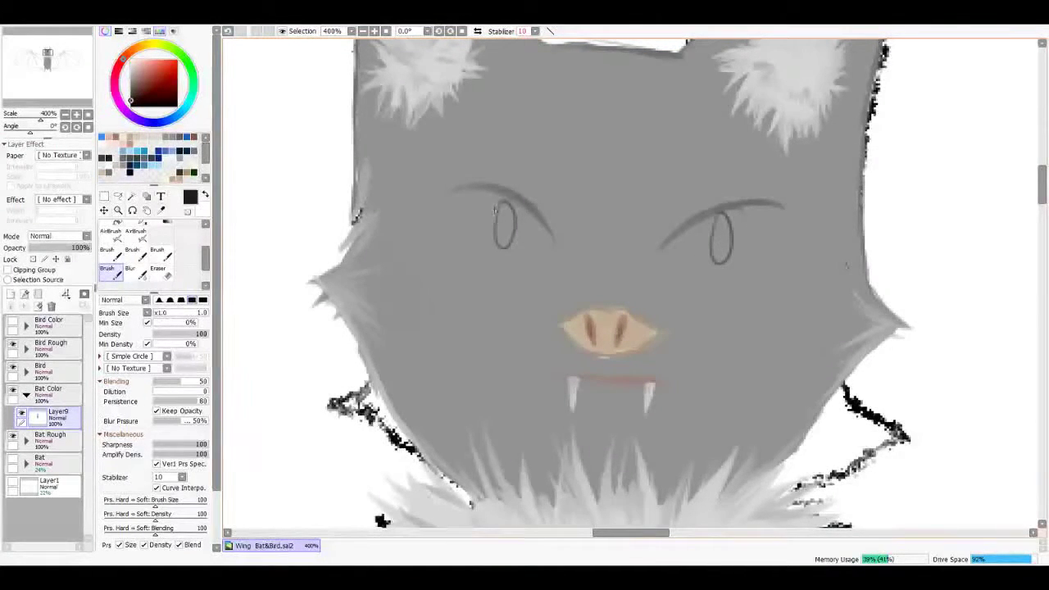
Step: Fill both oval eyes with near-black at brush size 3 and dot a white highlight in each
scroll(501, 219, "up", 2)
mouse_move(507, 201)
left_mouse_down()
mouse_move(501, 242)
mouse_move(515, 254)
mouse_move(503, 259)
left_mouse_up()
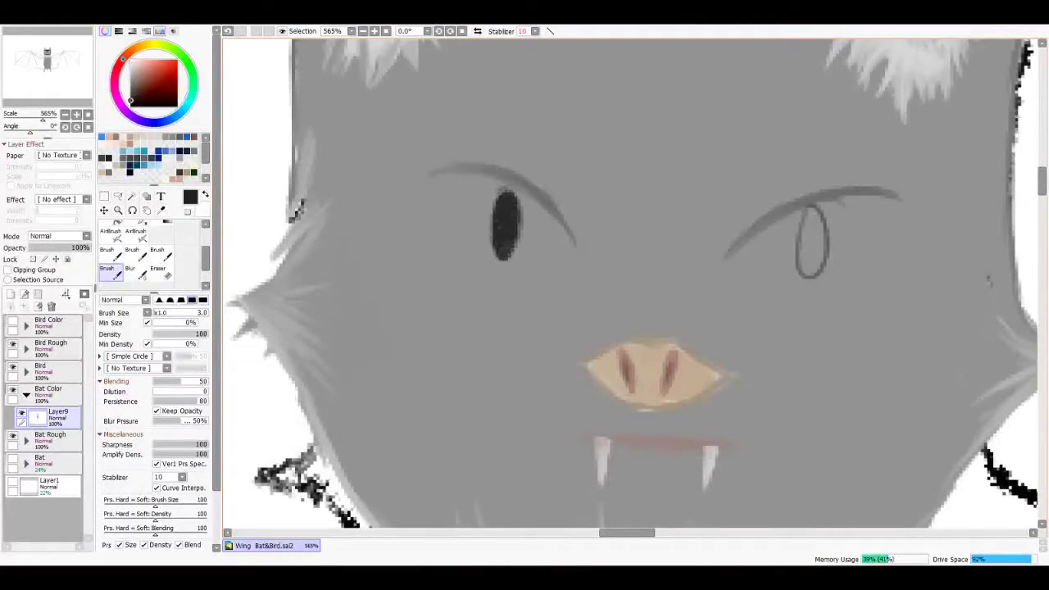
mouse_move(778, 229)
left_mouse_down()
mouse_move(779, 282)
mouse_move(788, 279)
mouse_move(775, 287)
left_mouse_up()
key("x")
left_click(776, 239)
scroll(674, 217, "down", 6)
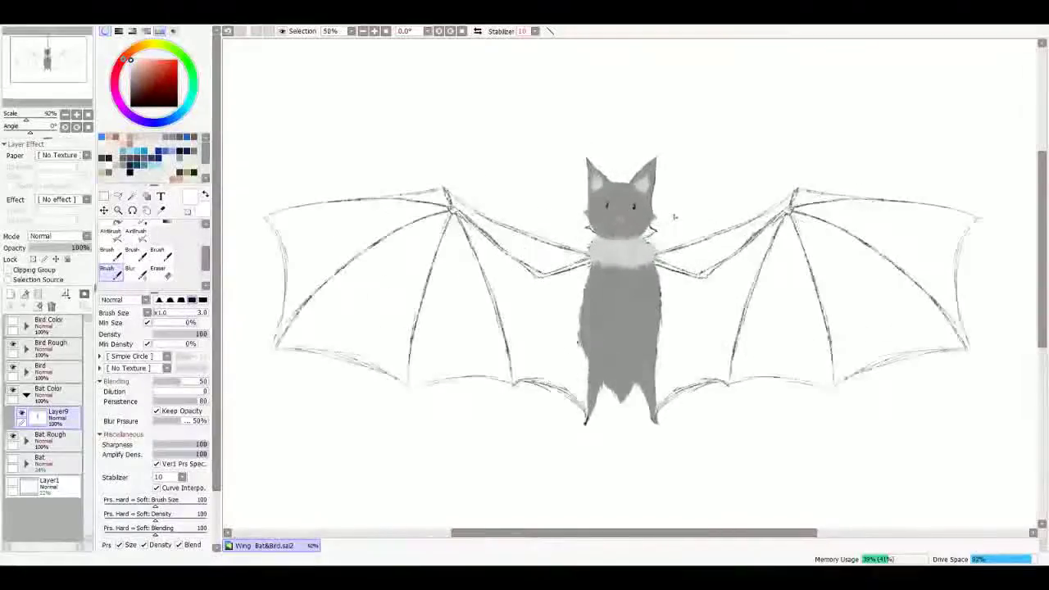
Step: Touch up the fur along the face's lower right edge, just above the collar, with mid grey at brush size 3
scroll(674, 216, "up", 5)
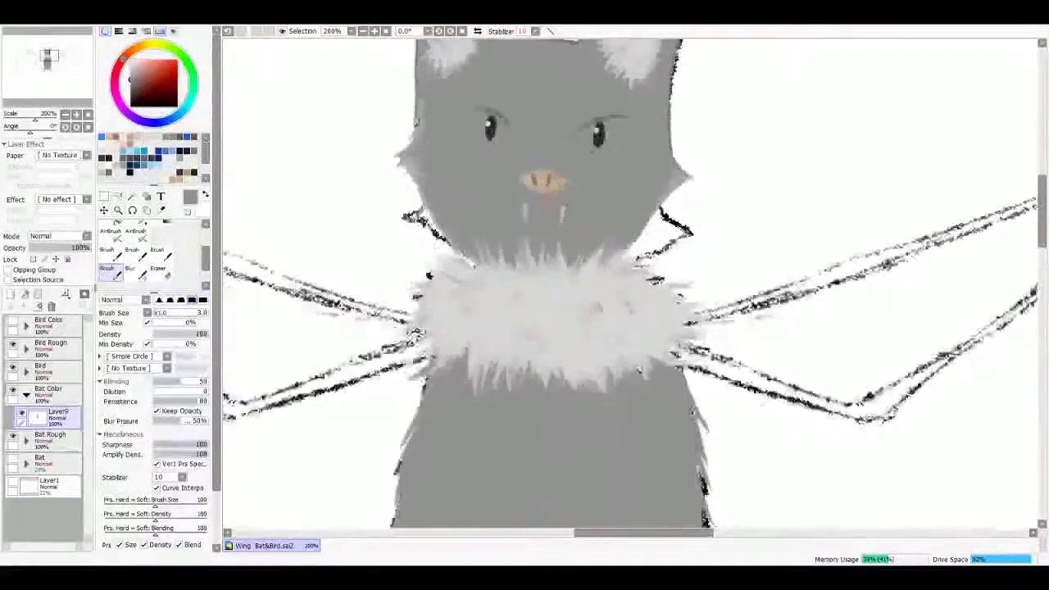
scroll(693, 211, "up", 1)
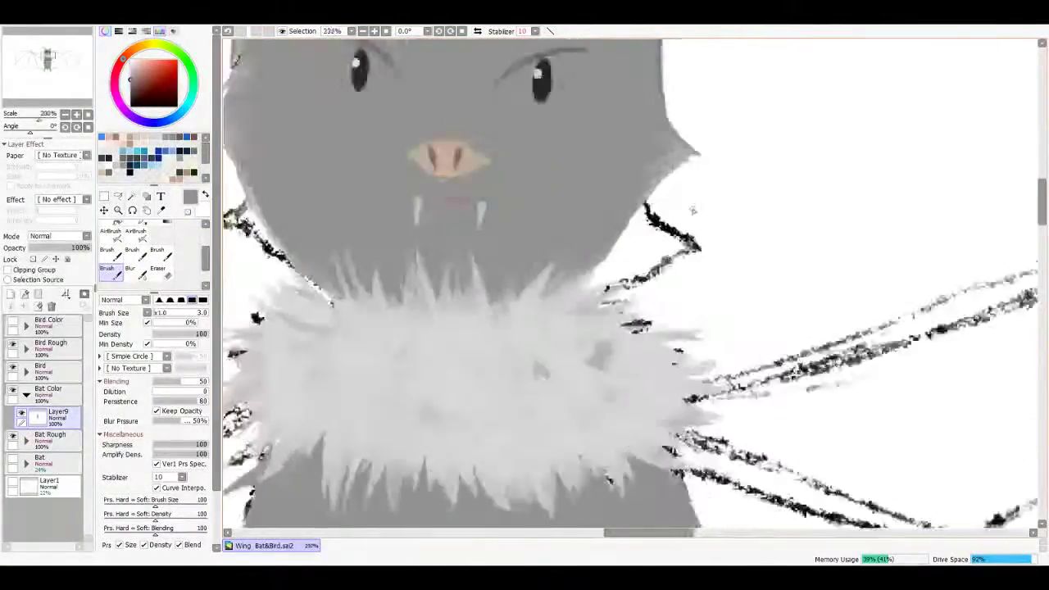
scroll(692, 210, "up", 1)
mouse_move(611, 246)
left_mouse_down()
mouse_move(629, 270)
mouse_move(605, 266)
left_mouse_up()
scroll(611, 283, "down", 8)
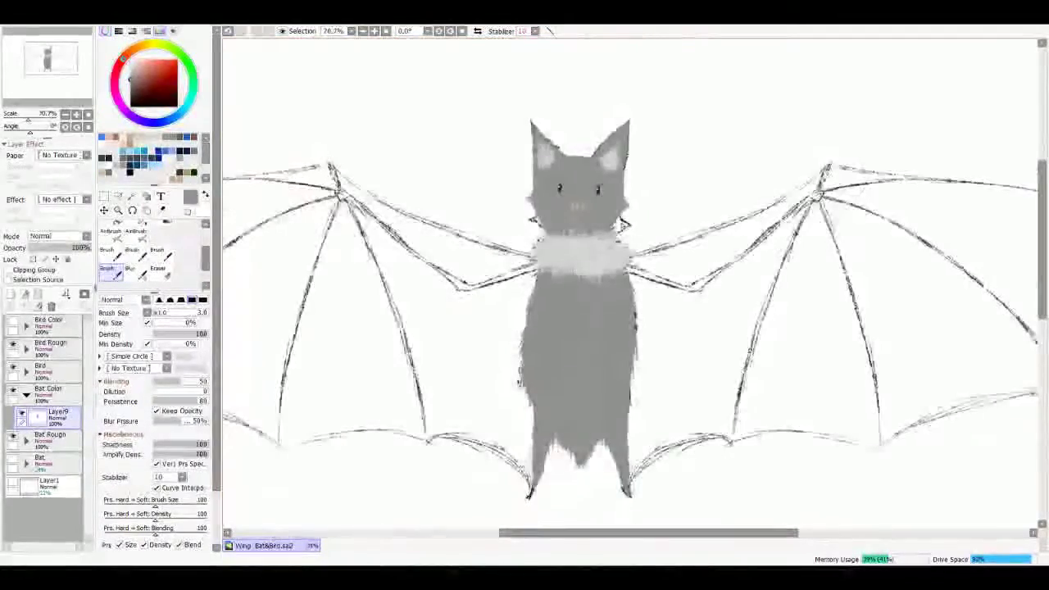
scroll(611, 283, "up", 1)
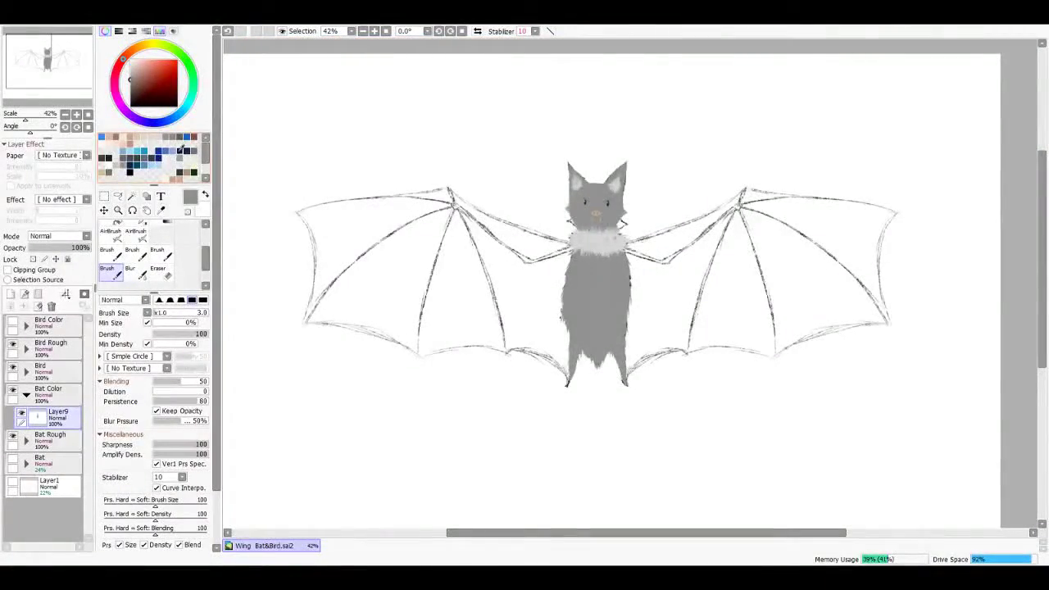
Step: Scatter soft dark grey fur marks across the chest, belly and lower body at brush size 6
scroll(612, 269, "up", 8)
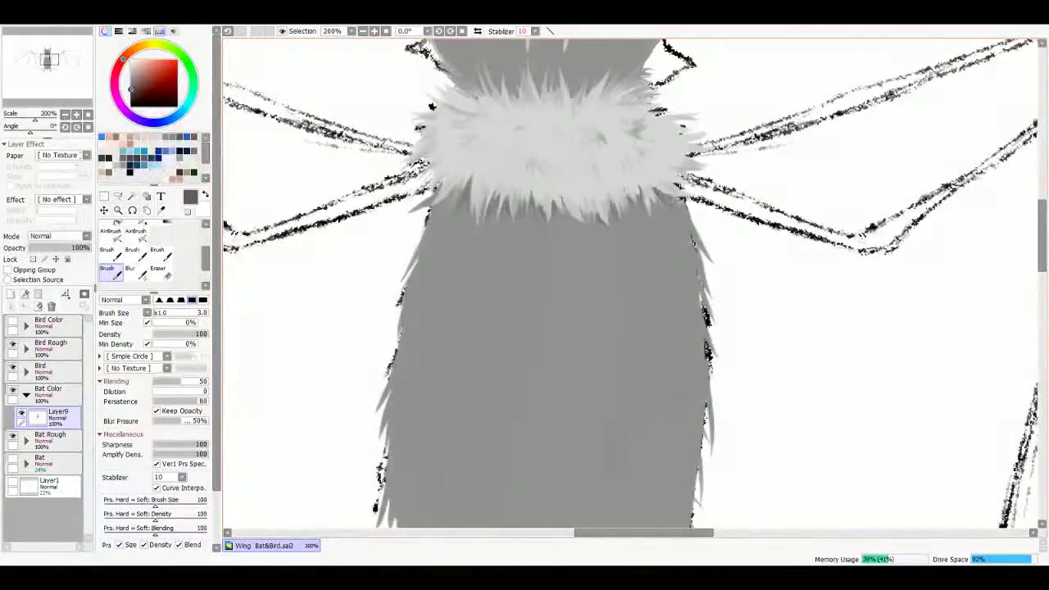
scroll(631, 287, "down", 5)
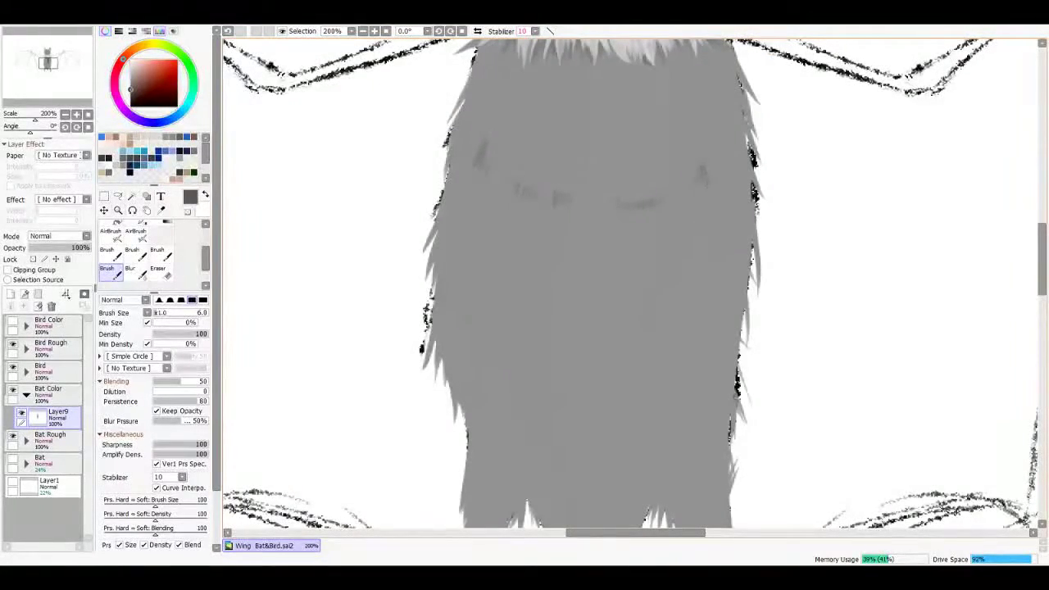
scroll(631, 287, "down", 2)
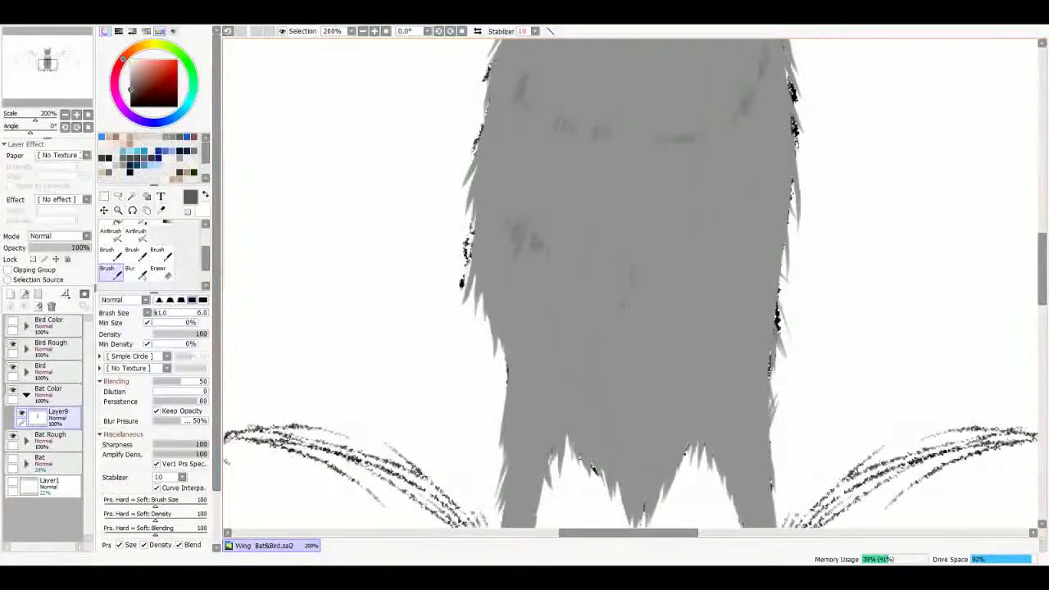
scroll(746, 237, "down", 2)
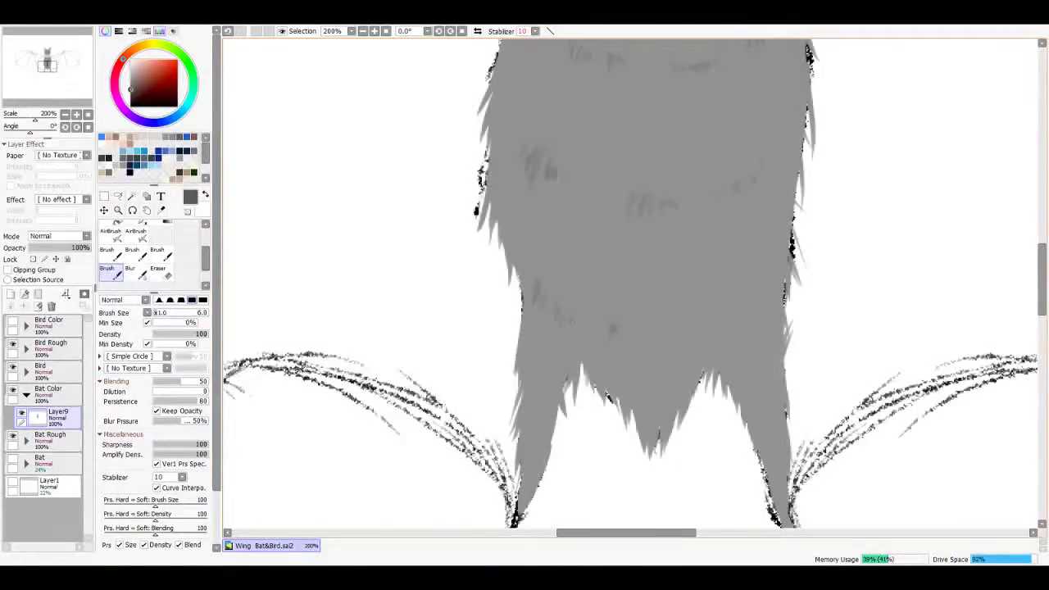
scroll(668, 226, "up", 1)
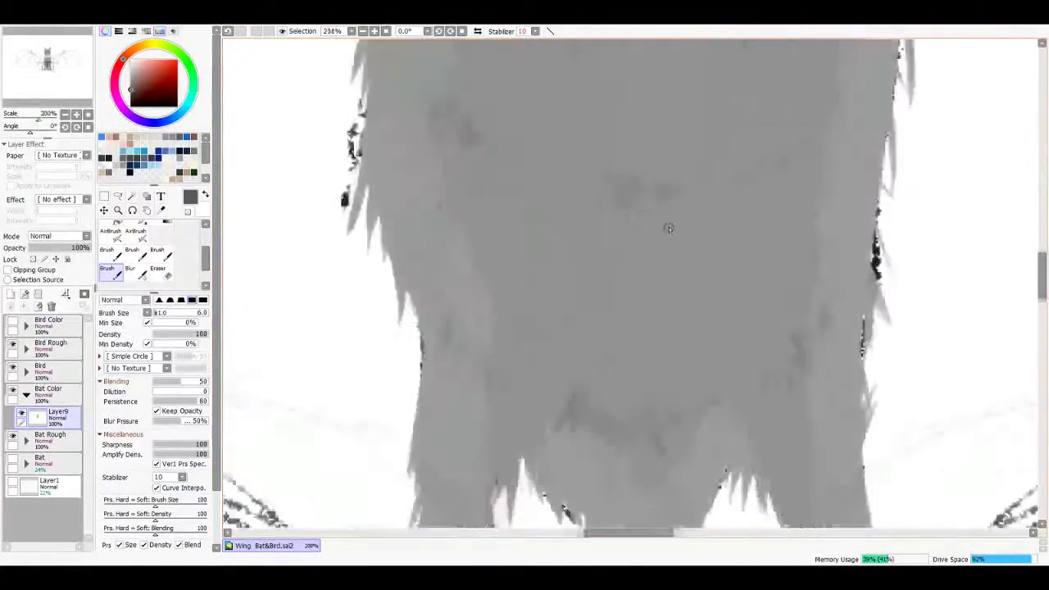
scroll(669, 226, "down", 3)
scroll(669, 226, "up", 1)
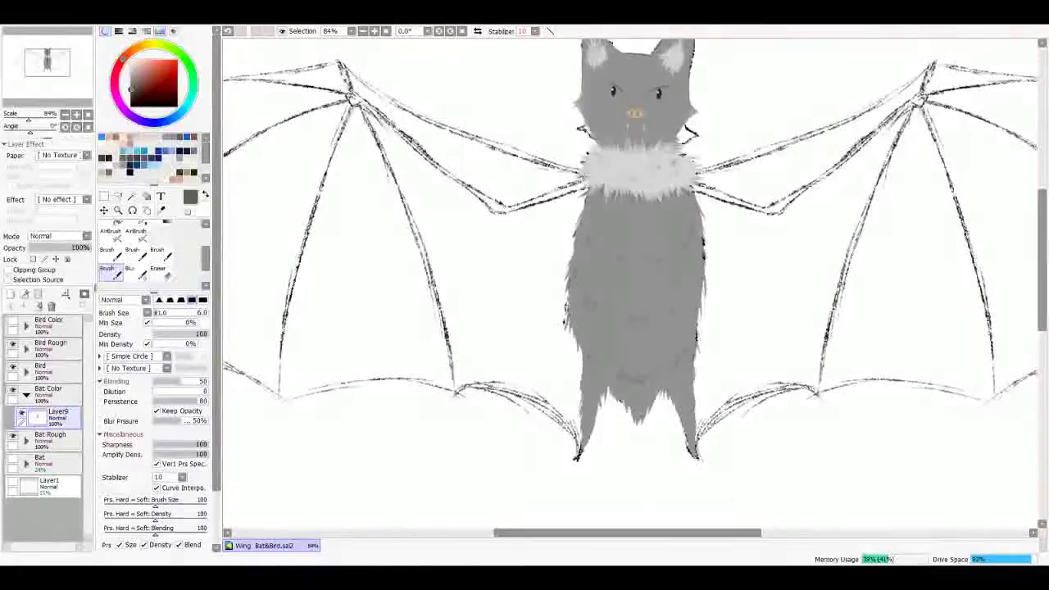
Step: Brush dark grey fur strands up the legs and along both sides of the body at brush size 6
scroll(631, 246, "down", 1)
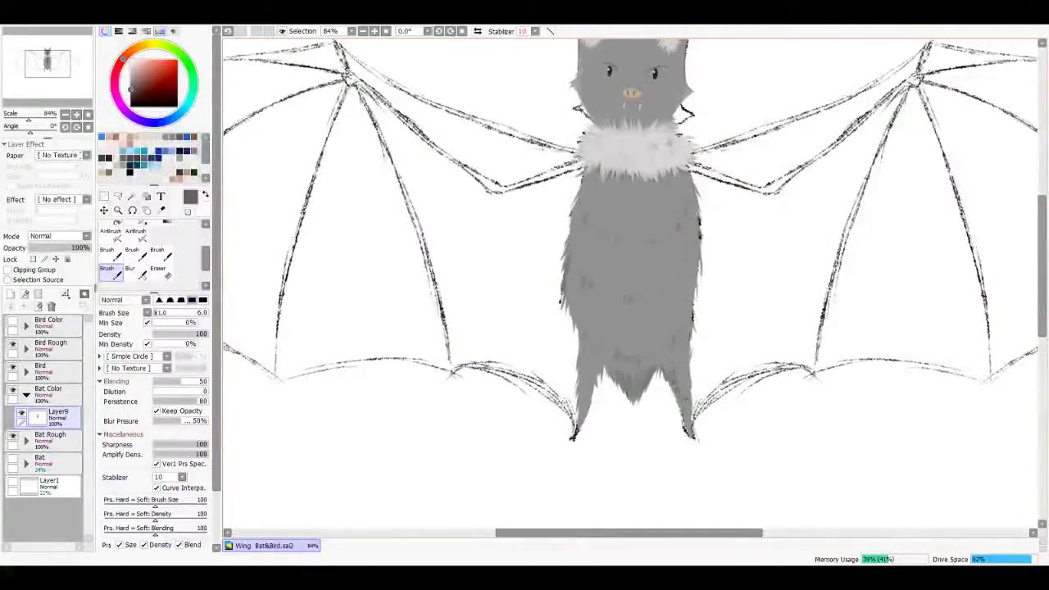
left_click_drag(584, 435, 588, 370)
left_click_drag(698, 313, 700, 247)
left_click_drag(700, 287, 698, 231)
mouse_move(693, 195)
left_mouse_down()
mouse_move(688, 177)
mouse_move(696, 185)
left_mouse_up()
left_click_drag(569, 333, 562, 290)
left_click_drag(578, 363, 567, 303)
left_click_drag(568, 250, 564, 233)
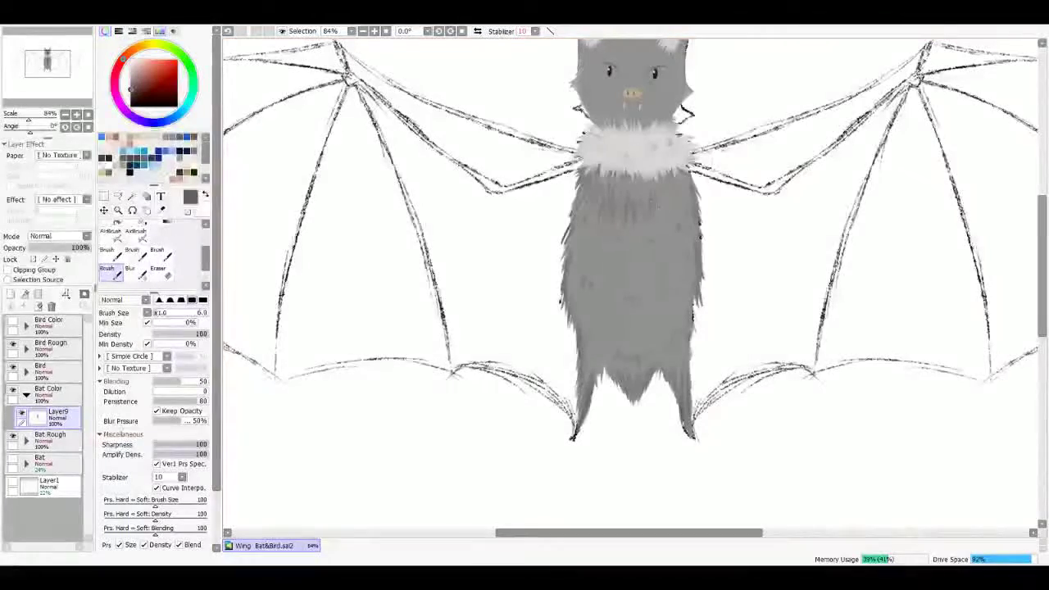
Step: Shade the chest directly below the collar with downward dark grey fur strands from side to side
left_click_drag(692, 183, 653, 174)
left_click_drag(661, 197, 651, 175)
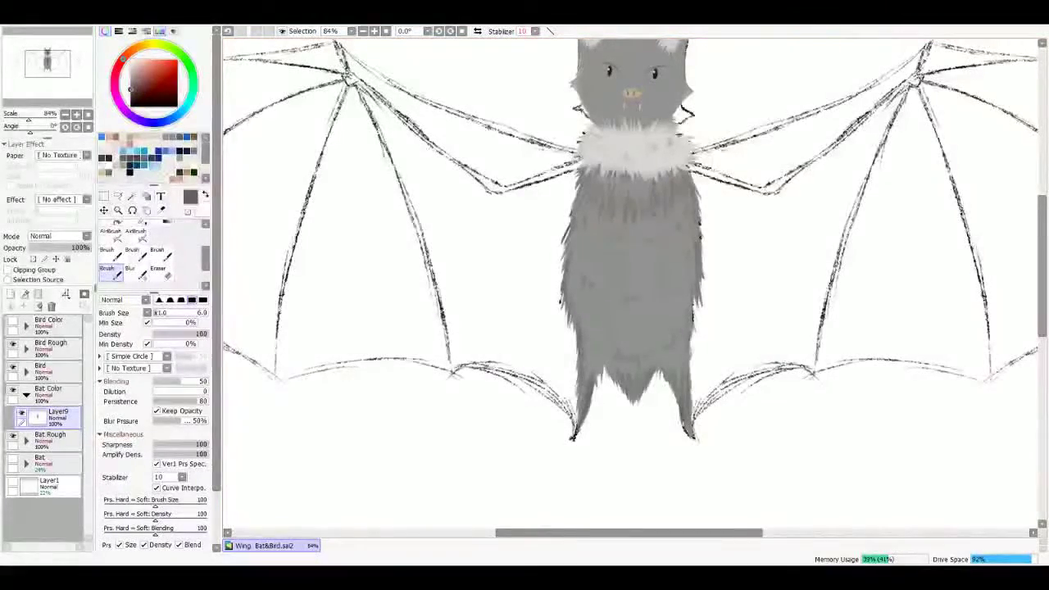
left_click_drag(592, 210, 582, 198)
mouse_move(701, 238)
left_mouse_down()
mouse_move(697, 213)
mouse_move(657, 186)
left_mouse_up()
left_click_drag(691, 183, 686, 170)
left_click_drag(691, 208, 683, 190)
Step: Add dark grey fur strands to the top of the head and the lower face edges at brush size 3.5
scroll(656, 210, "up", 3)
scroll(655, 210, "down", 5)
scroll(656, 210, "up", 3)
scroll(656, 211, "up", 1)
scroll(633, 186, "up", 5)
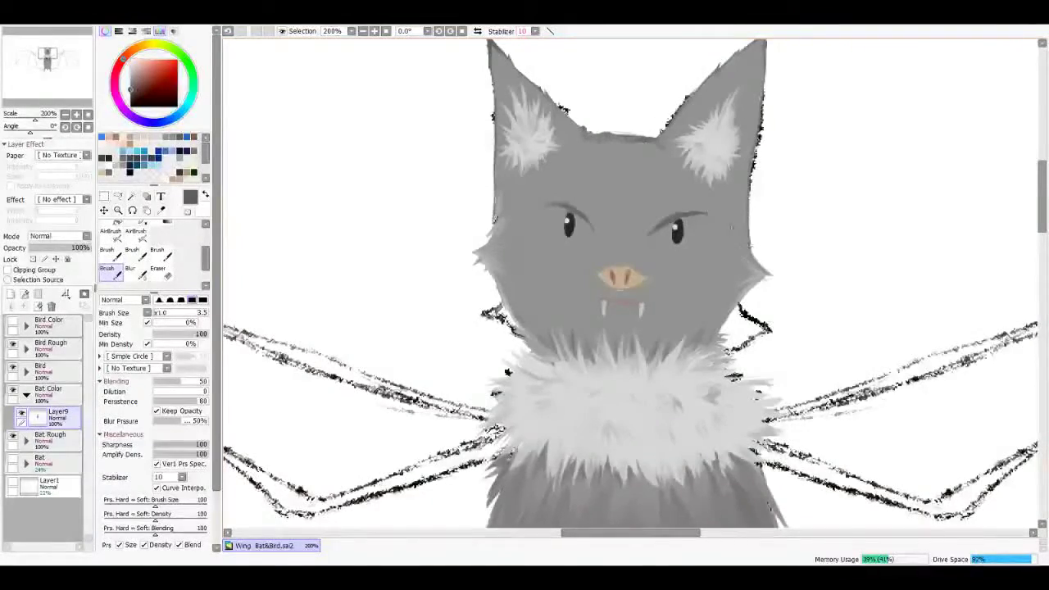
scroll(692, 215, "down", 7)
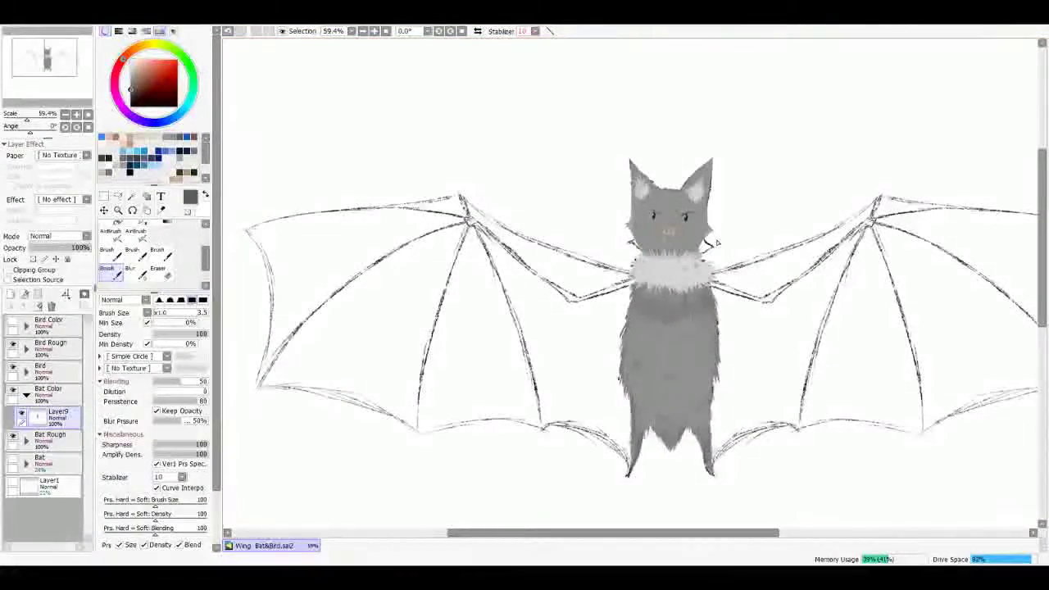
Step: Choose a dark grey paint colour and rename the painted bat layer as Body
left_click(186, 136)
scroll(631, 287, "down", 2)
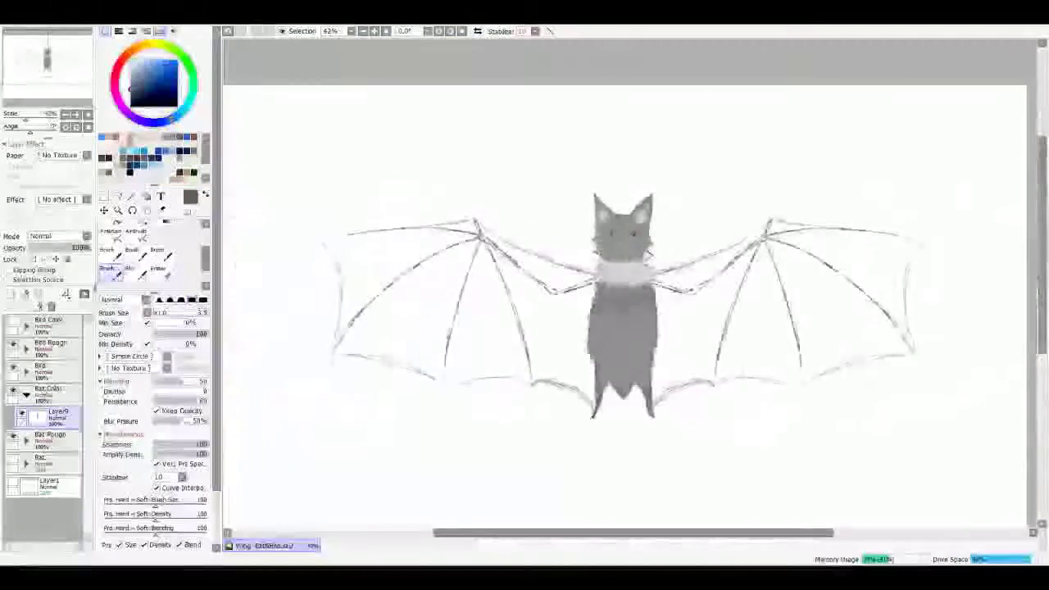
double_click(57, 411)
type("Body")
key("Return")
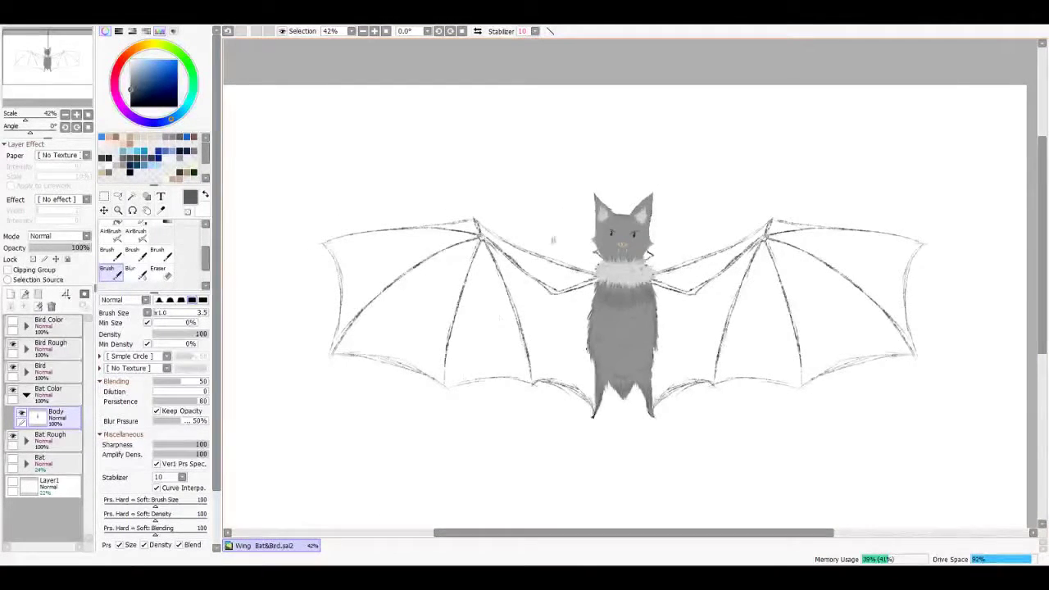
scroll(553, 237, "up", 5)
left_click_drag(616, 278, 725, 243)
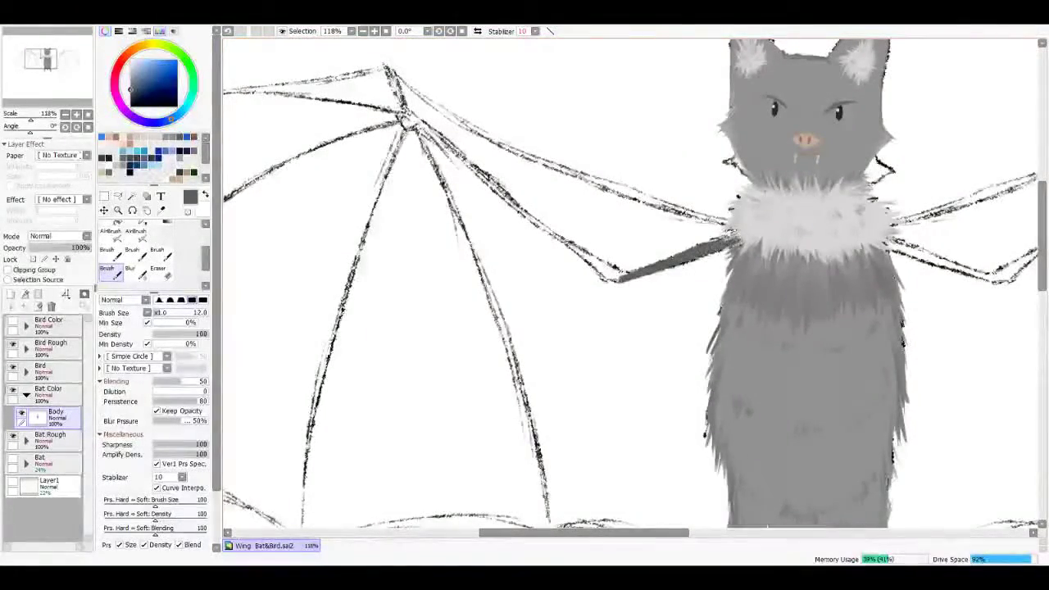
key("ctrl+z")
key("ctrl+z")
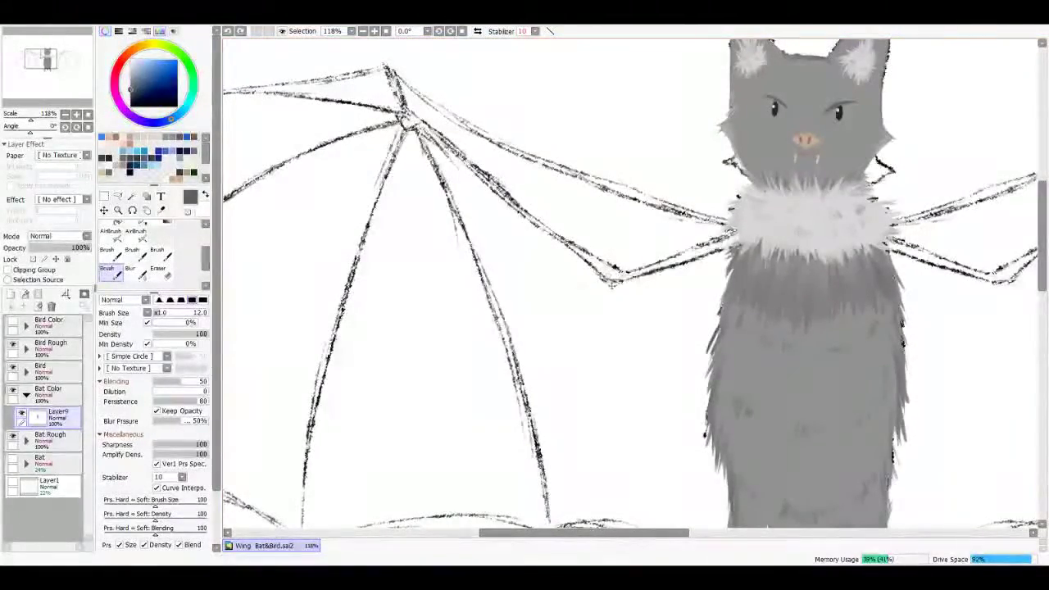
Step: Add a new layer above the body and paint the left wing's arm bones in dark reddish brown at brush size 12
left_click(11, 295)
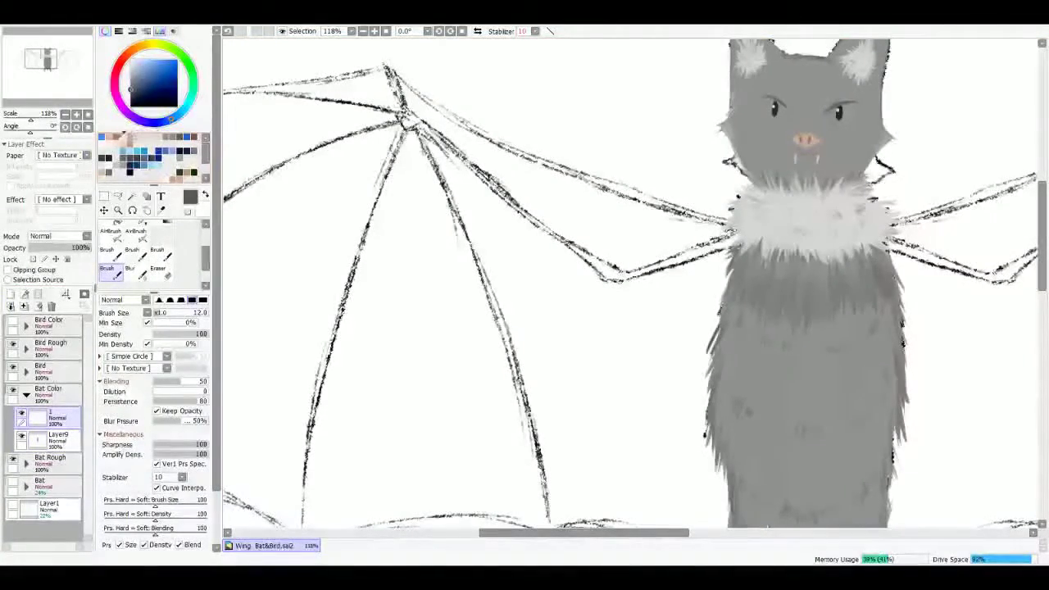
left_click_drag(616, 275, 741, 235)
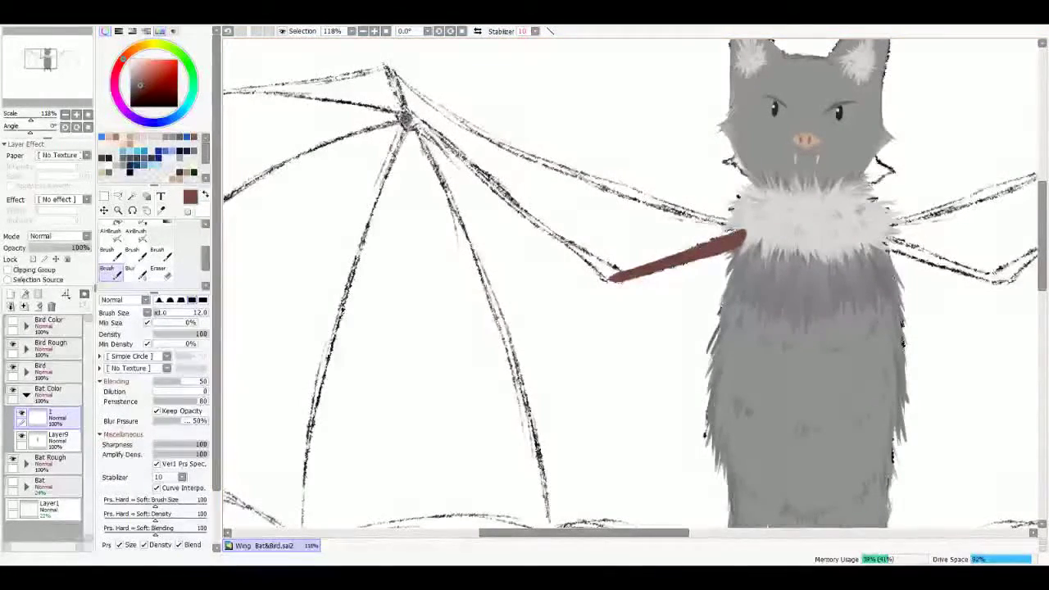
left_click_drag(454, 150, 492, 176)
left_click_drag(524, 213, 611, 275)
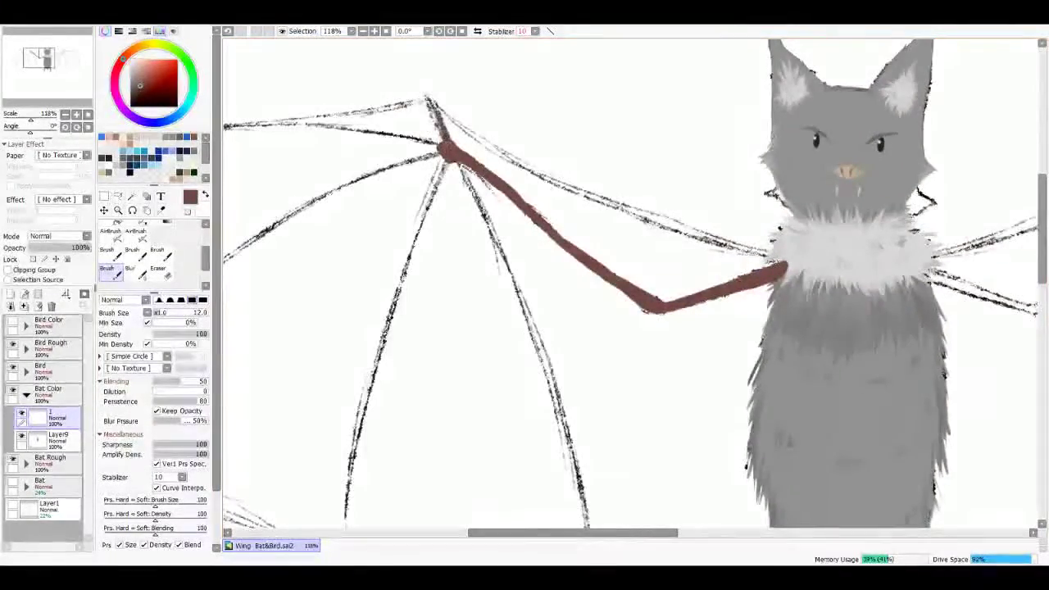
Step: Paint the left wing's thumb and four finger bones in dark reddish brown, fanning out from the wrist joint
scroll(630, 282, "left", 5)
left_click_drag(236, 156, 679, 91)
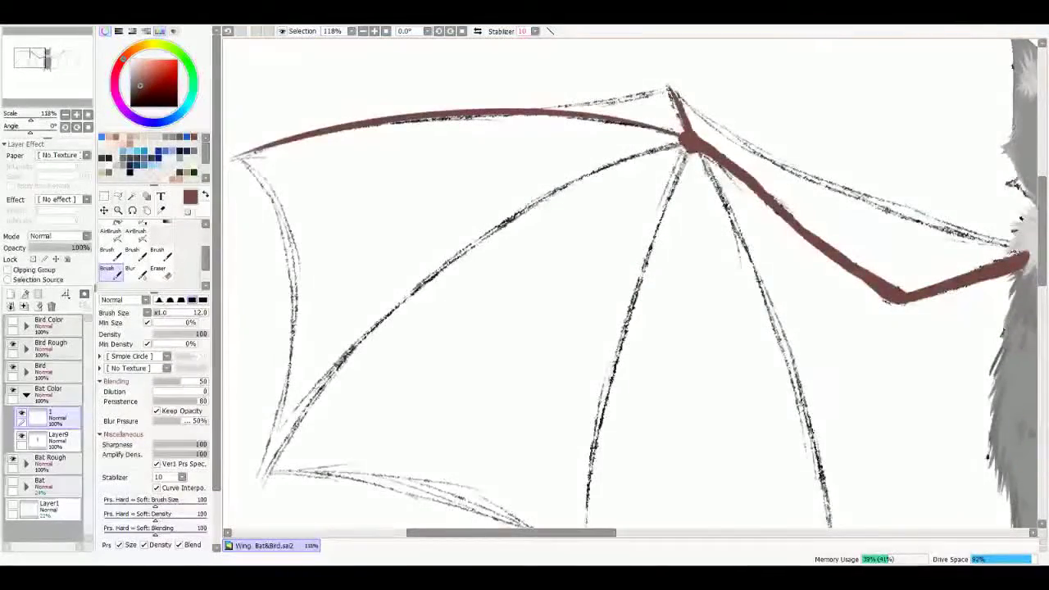
scroll(631, 283, "left", 3)
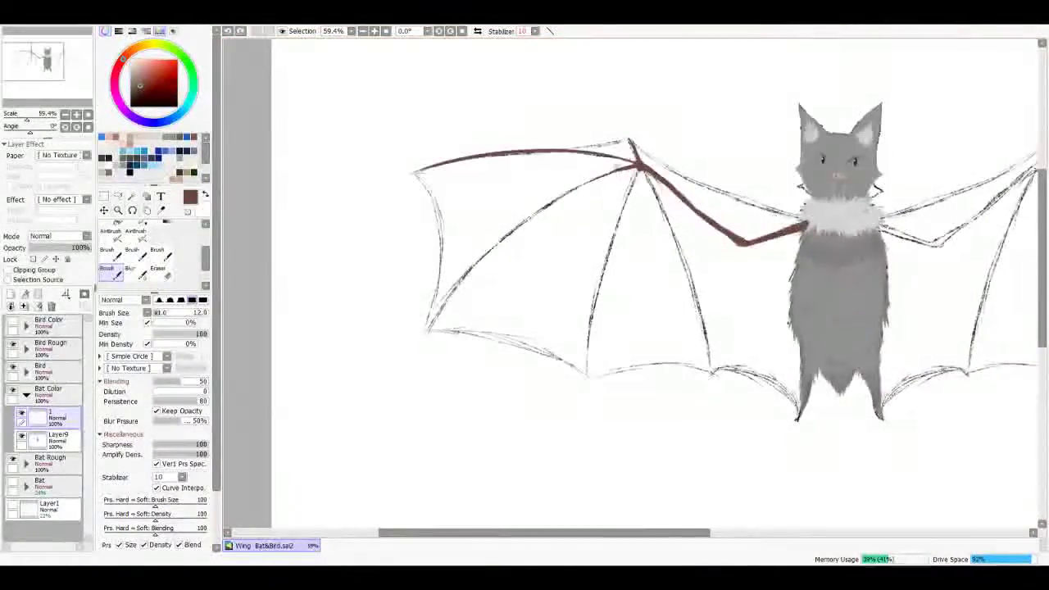
left_click_drag(635, 170, 410, 358)
mouse_move(636, 170)
left_mouse_down()
mouse_move(588, 381)
mouse_move(708, 389)
left_mouse_up()
key("ctrl+z")
left_click_drag(639, 172, 708, 389)
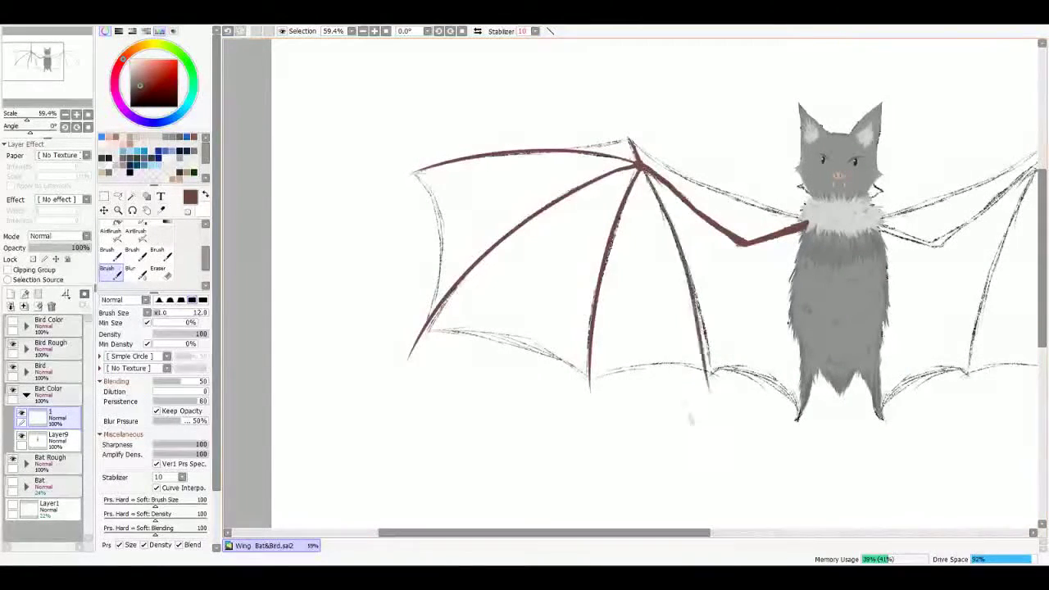
left_click_drag(655, 328, 691, 336)
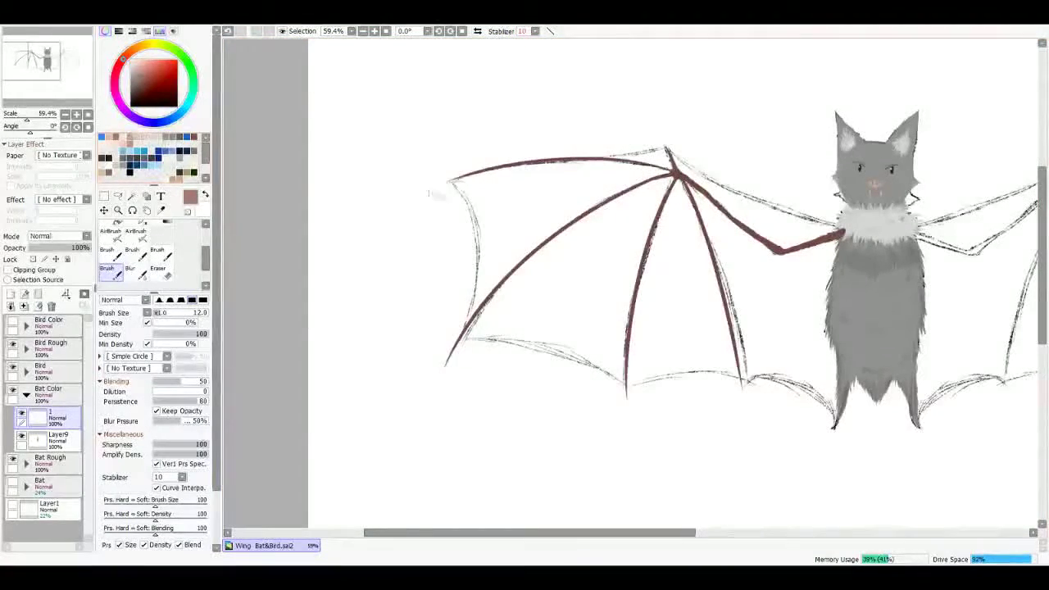
Step: Outline the outer and upper edges of the left wing's membrane in beige at brush size 6
left_click(452, 183, "alt")
left_click_drag(452, 182, 470, 319)
left_click(474, 246, "alt")
mouse_move(449, 180)
left_mouse_down()
mouse_move(483, 303)
mouse_move(465, 215)
left_mouse_up()
scroll(465, 213, "up", 4)
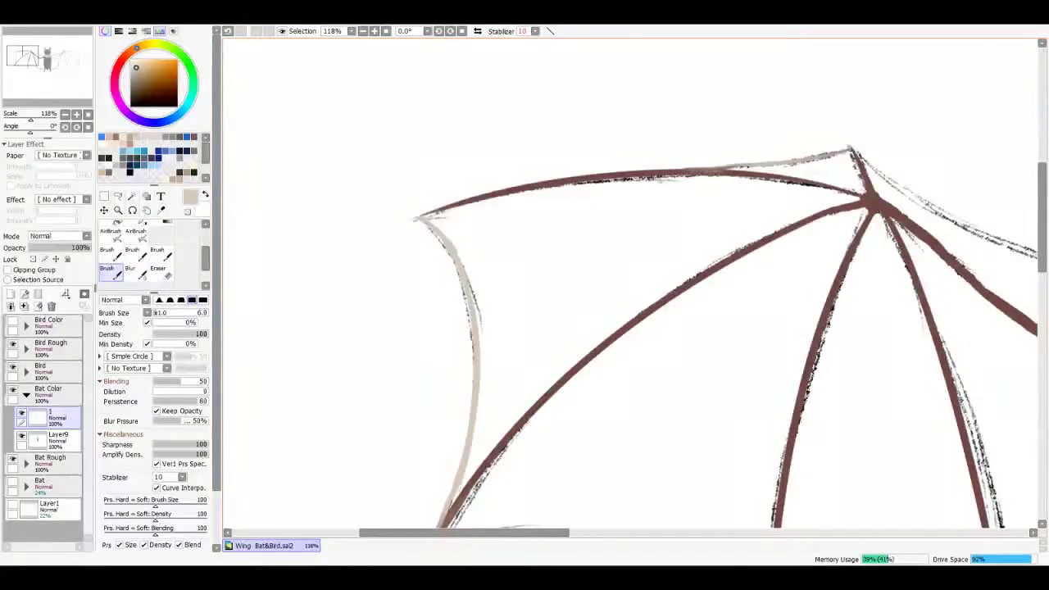
scroll(631, 283, "right", 5)
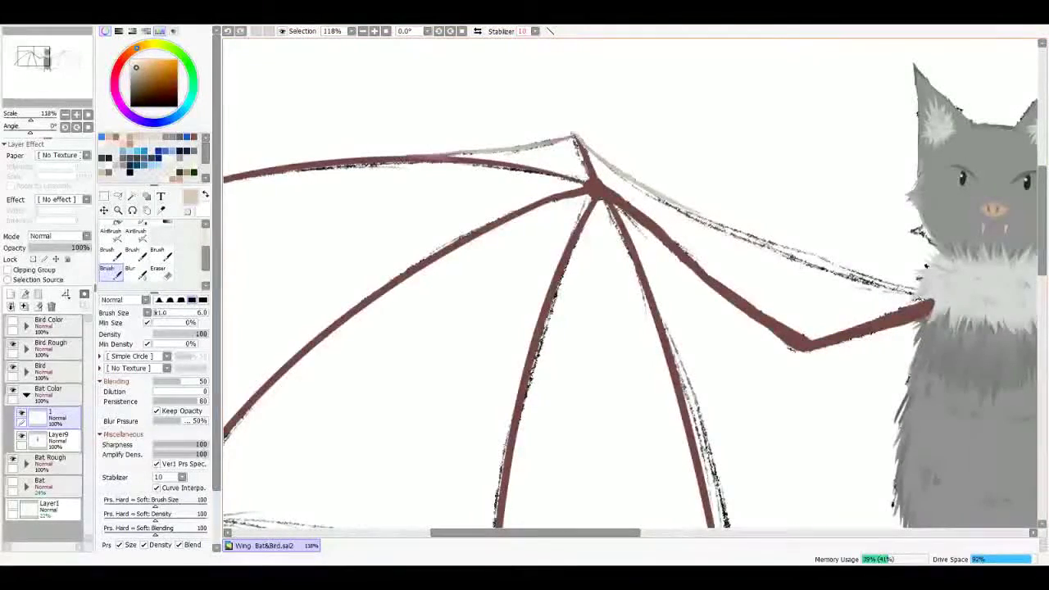
mouse_move(680, 205)
left_mouse_down()
mouse_move(778, 254)
mouse_move(917, 299)
left_mouse_up()
Step: Outline the scalloped lower edge of the left wing in beige from the outer fingertip to the bat's foot
scroll(631, 283, "down", 5)
scroll(631, 283, "left", 5)
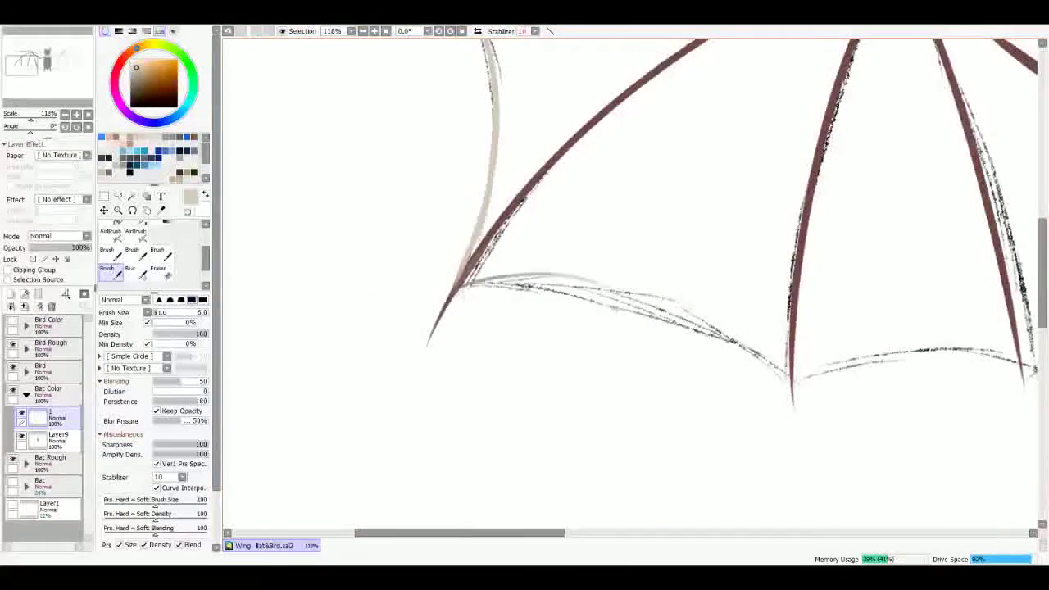
left_click_drag(454, 283, 778, 377)
left_click_drag(594, 295, 782, 389)
scroll(631, 283, "right", 5)
left_click_drag(807, 131, 831, 246)
mouse_move(613, 271)
left_mouse_down()
mouse_move(602, 336)
mouse_move(673, 298)
mouse_move(719, 292)
mouse_move(834, 313)
left_mouse_up()
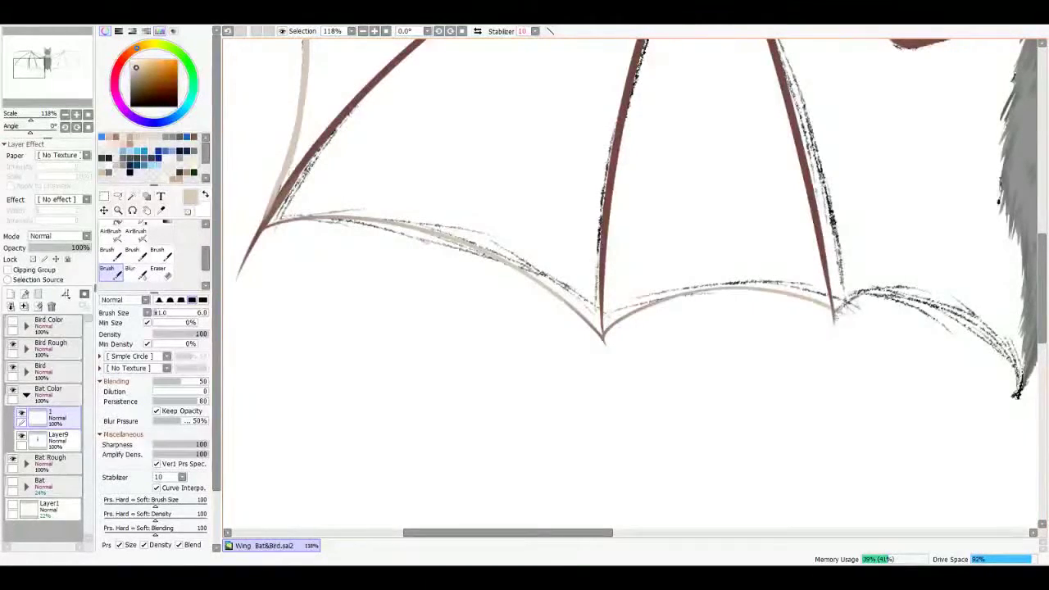
scroll(630, 283, "right", 3)
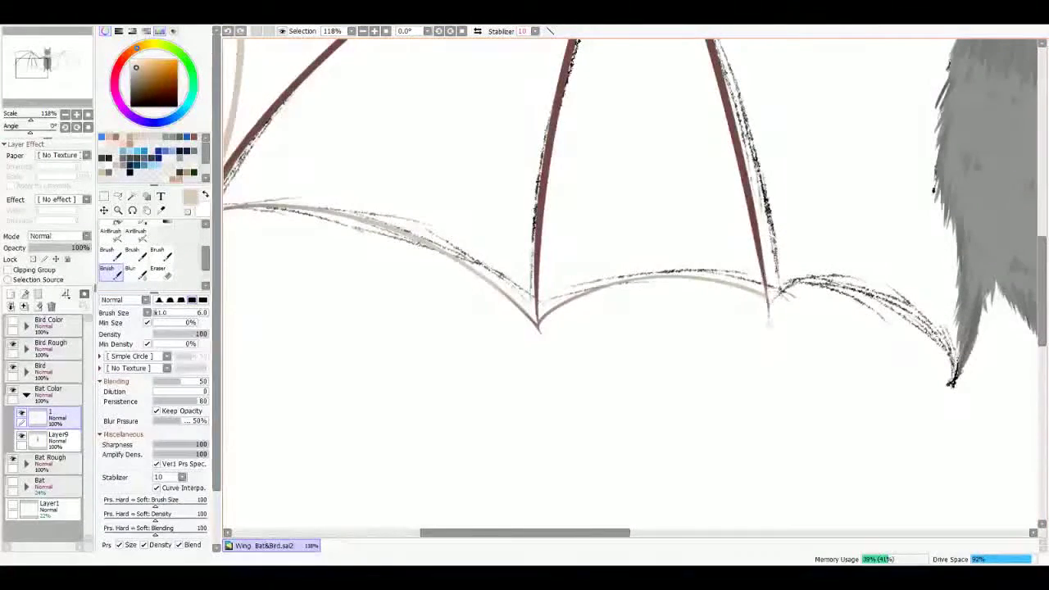
mouse_move(787, 283)
left_mouse_down()
mouse_move(877, 293)
mouse_move(952, 379)
left_mouse_up()
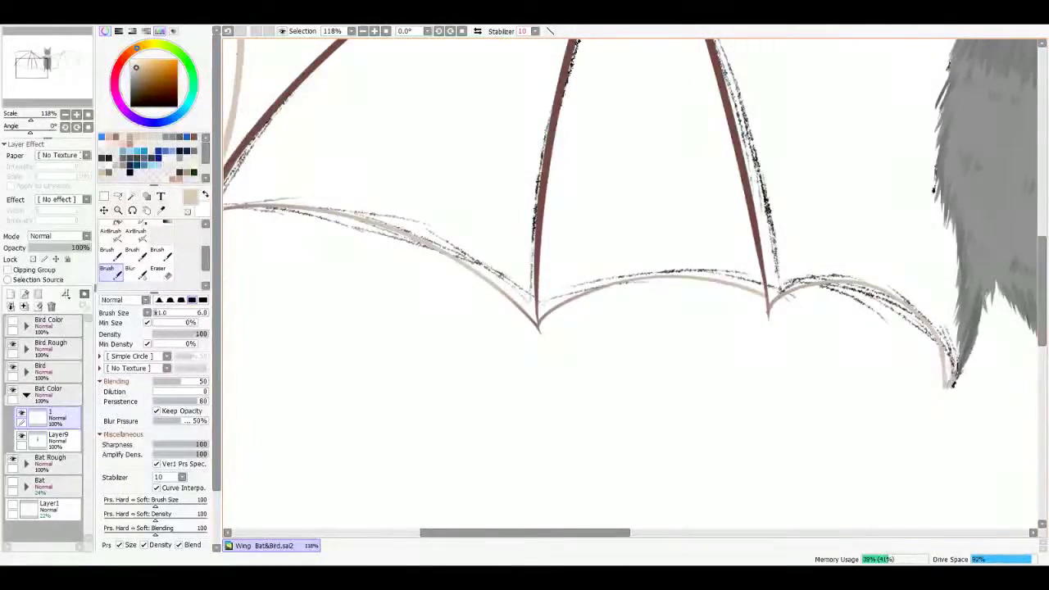
Step: Try to select the enclosed membrane areas of the left wing with the Magic Wand
scroll(630, 283, "down", 3)
key("w")
left_click(680, 311)
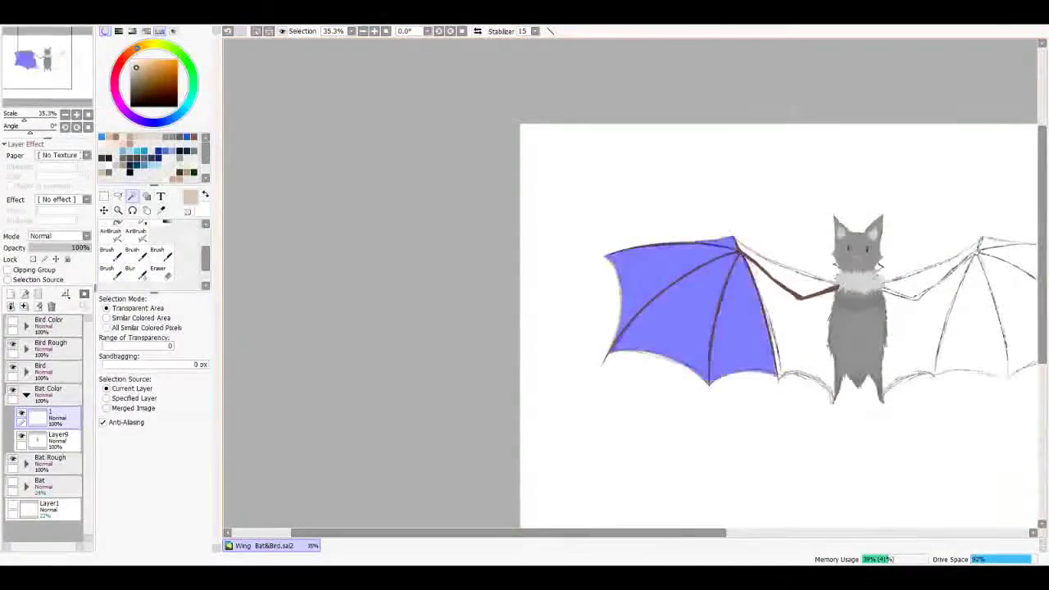
scroll(792, 306, "up", 3)
left_click_drag(838, 308, 662, 292)
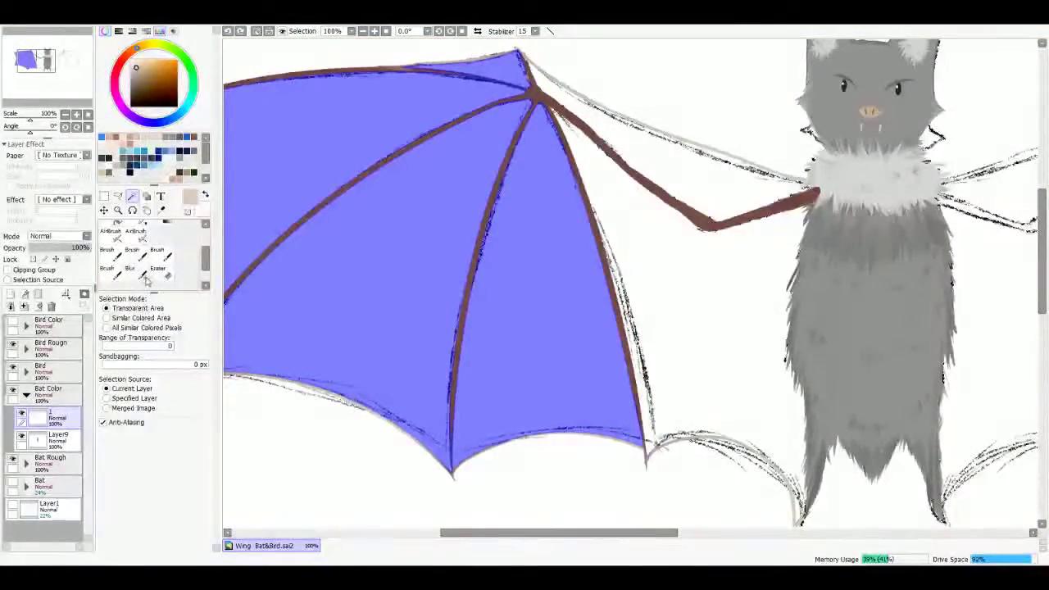
key("ctrl+d")
key("b")
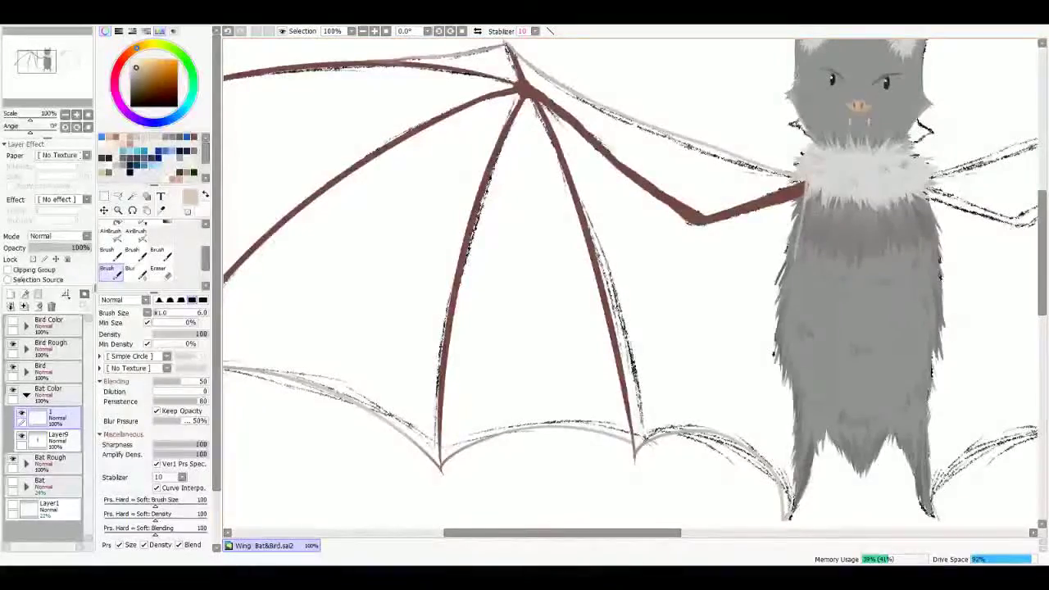
Step: Draw the membrane's inner edge along the body in beige and clear all wing line work from the layer
scroll(631, 279, "down", 3)
scroll(763, 379, "up", 5)
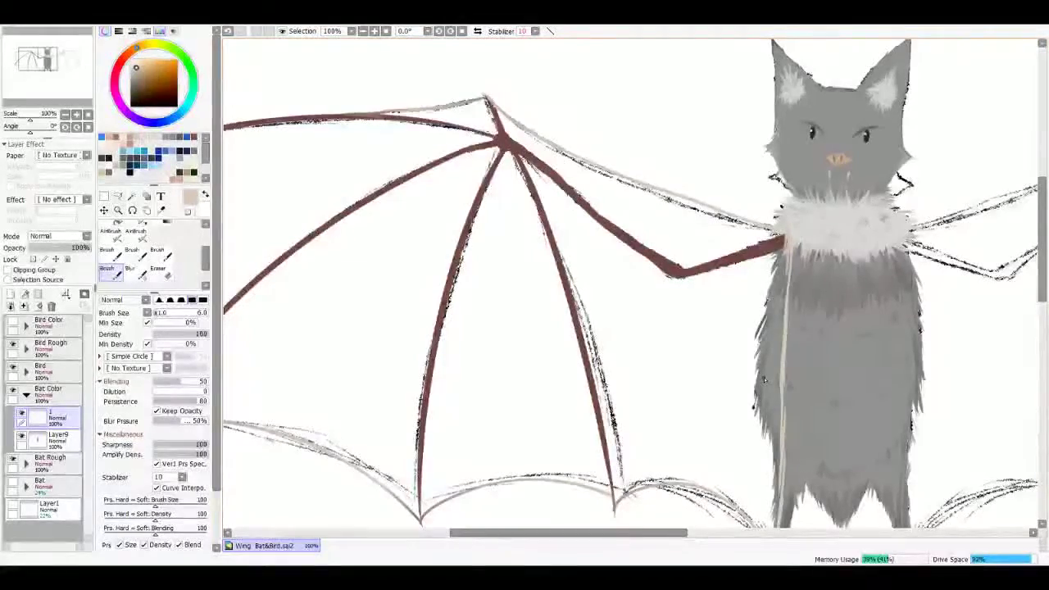
scroll(749, 313, "down", 2)
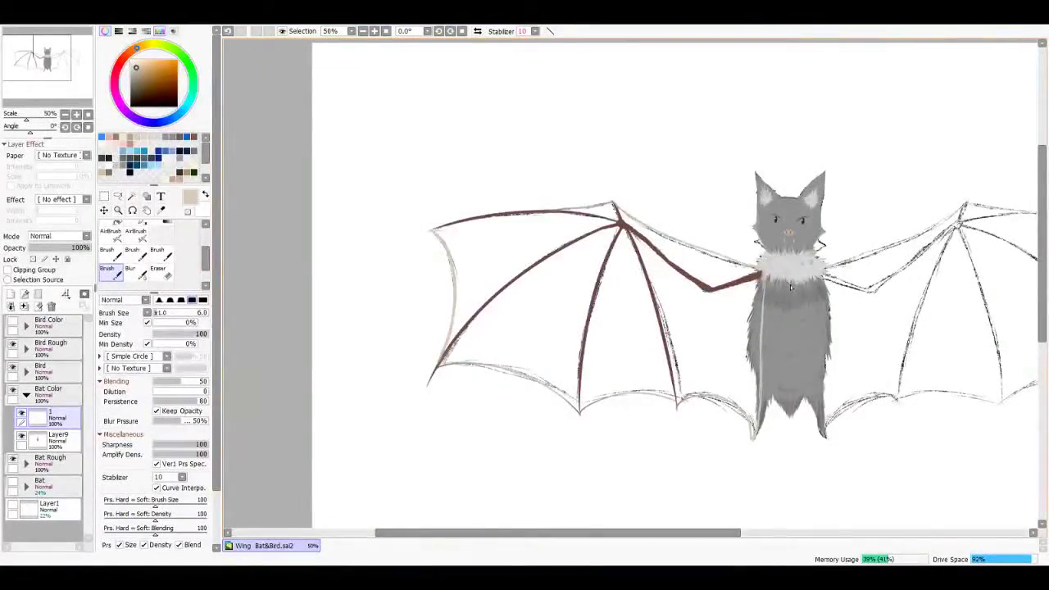
key("Delete")
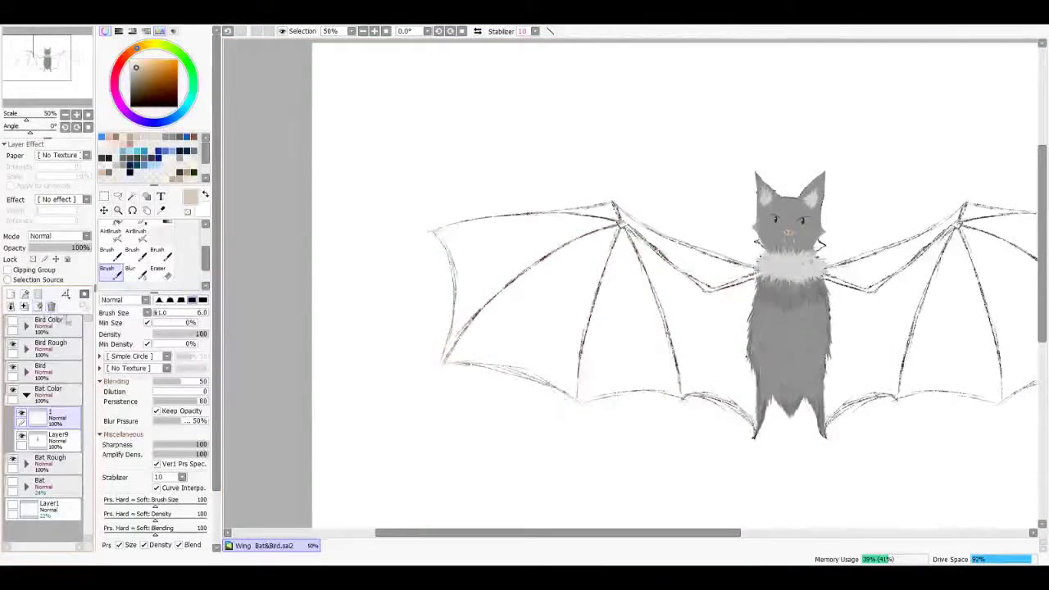
Step: Block in the left wing's membrane with solid beige and shape its outer edge along the sketch at brush size 8
mouse_move(577, 265)
left_mouse_down()
mouse_move(508, 309)
mouse_move(561, 339)
mouse_move(615, 314)
mouse_move(686, 349)
mouse_move(676, 281)
mouse_move(725, 297)
mouse_move(733, 375)
mouse_move(503, 273)
mouse_move(552, 269)
left_mouse_up()
key("bracketleft")
scroll(434, 255, "up", 5)
mouse_move(492, 194)
left_mouse_down()
mouse_move(464, 193)
mouse_move(459, 215)
mouse_move(479, 209)
left_mouse_up()
left_click_drag(495, 278, 501, 345)
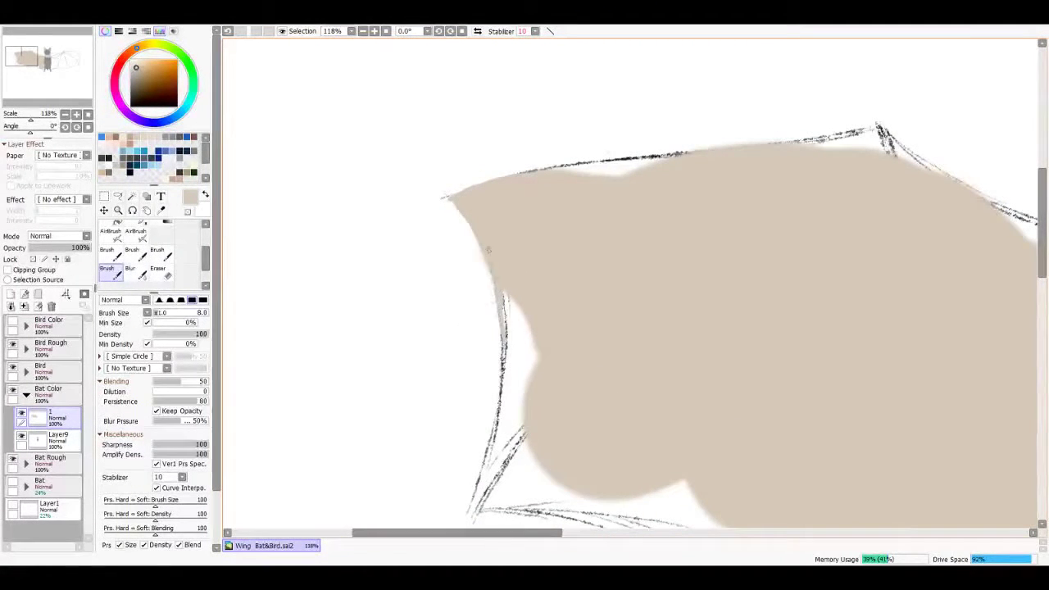
left_click_drag(503, 277, 504, 394)
left_click_drag(514, 303, 525, 401)
mouse_move(524, 323)
left_mouse_down()
mouse_move(541, 422)
mouse_move(576, 160)
left_mouse_up()
mouse_move(574, 229)
left_mouse_down()
mouse_move(551, 319)
mouse_move(524, 328)
mouse_move(573, 311)
mouse_move(542, 346)
mouse_move(606, 332)
mouse_move(696, 348)
mouse_move(624, 313)
mouse_move(599, 328)
mouse_move(807, 393)
mouse_move(803, 344)
mouse_move(579, 285)
mouse_move(560, 220)
left_mouse_up()
Step: Fill the beige membrane out to the scalloped lower edge and down to the bat's foot at brush size 12
key("bracketleft")
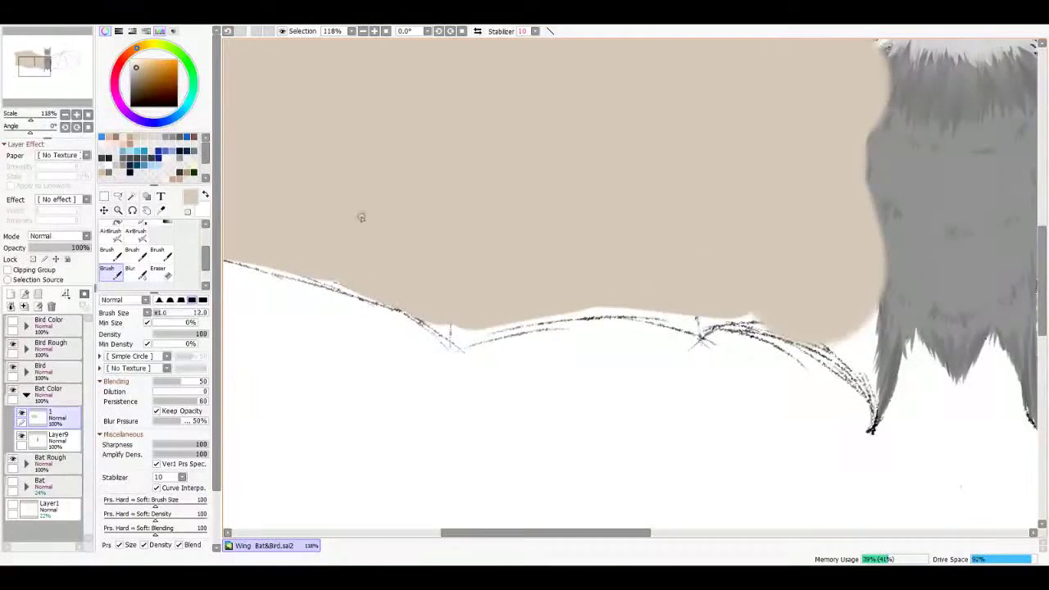
mouse_move(680, 297)
left_mouse_down()
mouse_move(688, 310)
mouse_move(827, 283)
mouse_move(934, 287)
left_mouse_up()
left_click_drag(1007, 280, 763, 247)
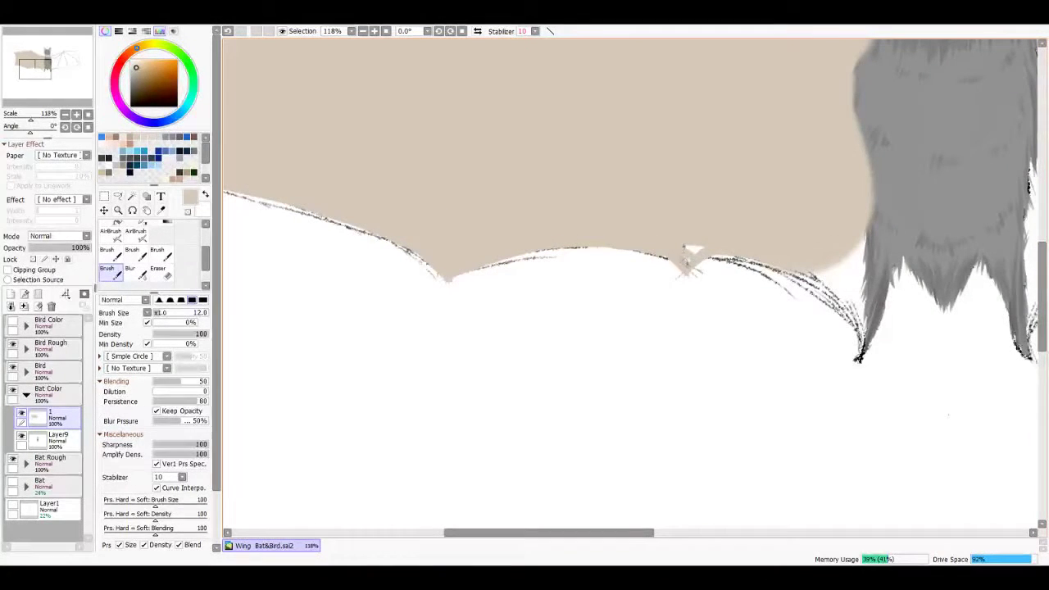
mouse_move(776, 261)
left_mouse_down()
mouse_move(828, 282)
mouse_move(859, 344)
mouse_move(861, 246)
mouse_move(837, 272)
left_mouse_up()
left_click_drag(858, 358, 819, 346)
scroll(793, 350, "up", 5)
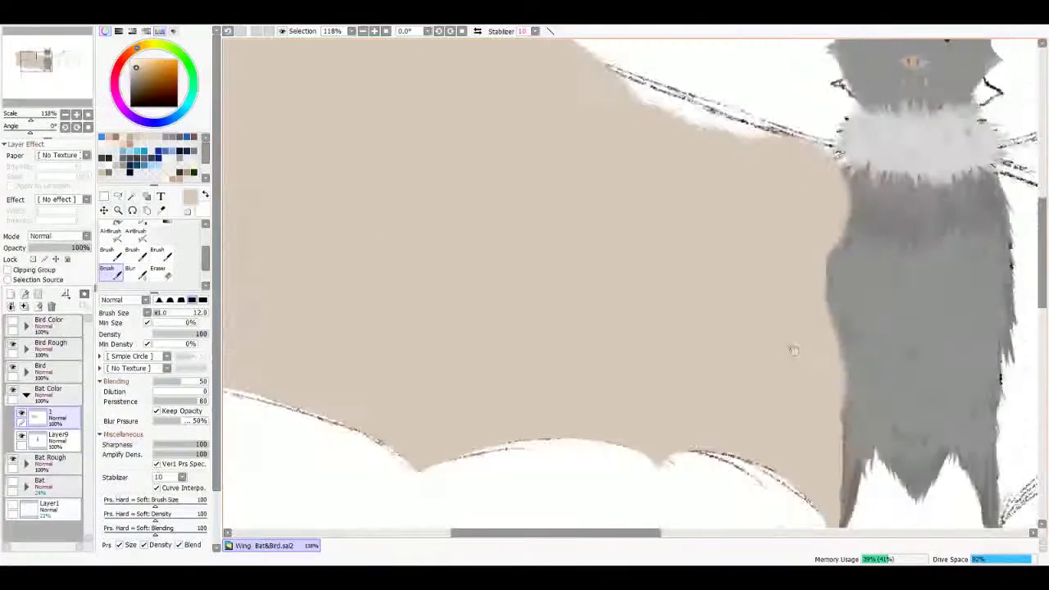
Step: Extend the beige membrane to the sketched upper edge, from the pointed wing top across to the bat's collar
scroll(793, 350, "left", 5)
scroll(793, 349, "up", 2)
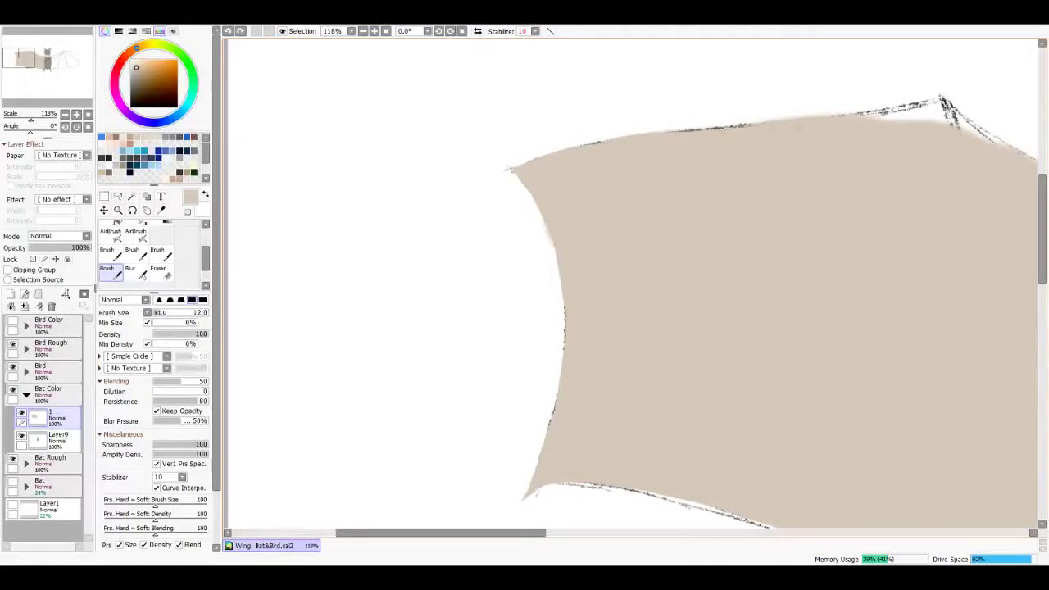
scroll(623, 156, "right", 3)
scroll(623, 155, "up", 1)
mouse_move(743, 150)
left_mouse_down()
mouse_move(775, 174)
mouse_move(787, 148)
left_mouse_up()
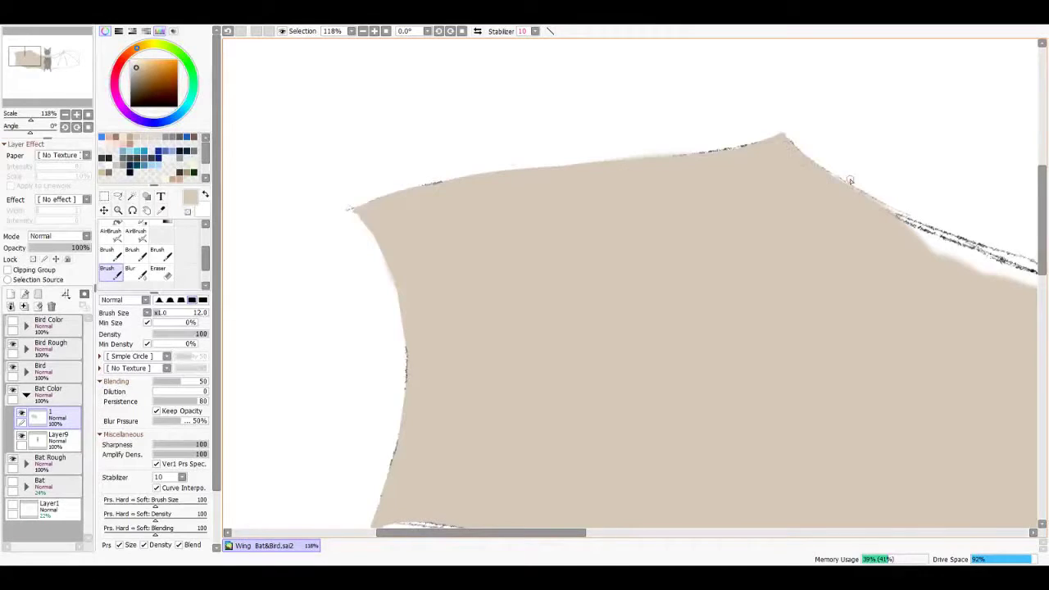
scroll(850, 180, "right", 6)
scroll(849, 180, "down", 1)
mouse_move(576, 173)
left_mouse_down()
mouse_move(678, 237)
mouse_move(643, 211)
mouse_move(770, 254)
left_mouse_up()
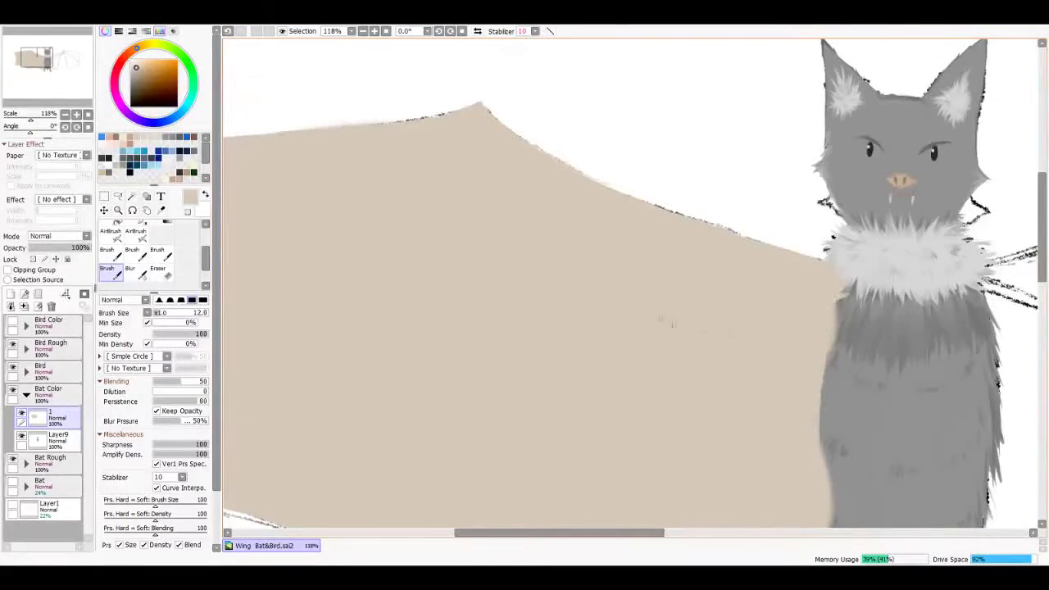
Step: Lower the wing layer's opacity to 93% and choose a muted reddish brown brush colour
scroll(597, 281, "down", 3)
scroll(555, 298, "up", 3)
key("e")
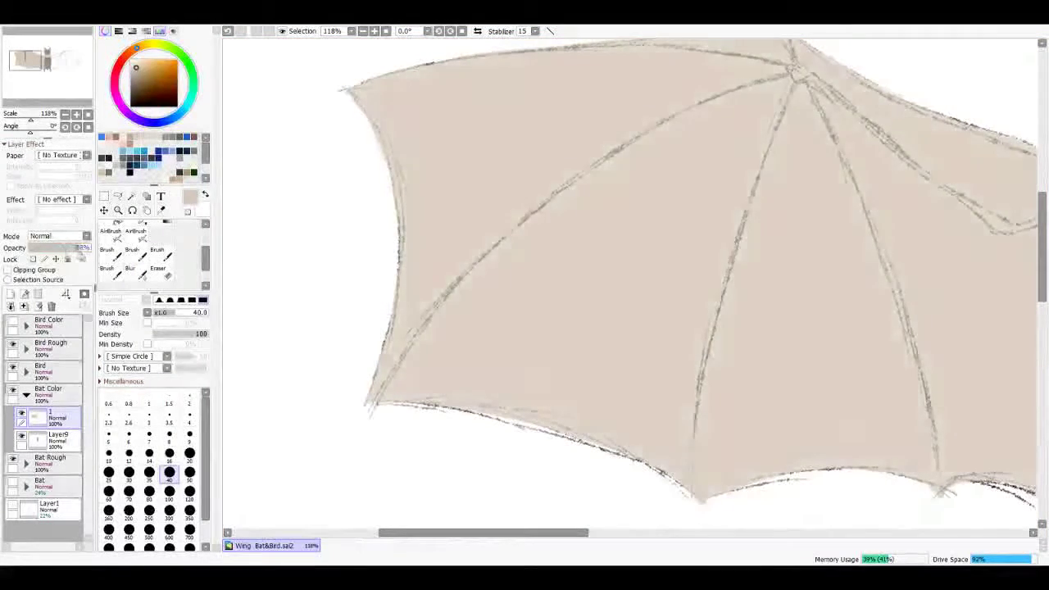
left_click_drag(82, 248, 82, 254)
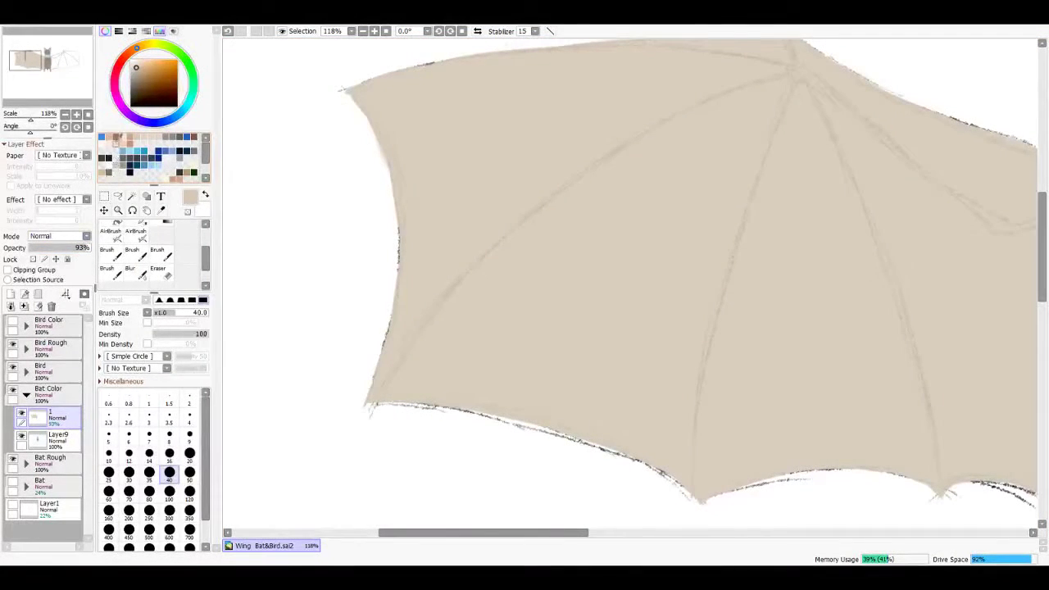
key("b")
key("ctrl+z")
mouse_move(760, 94)
left_mouse_down()
mouse_move(702, 210)
mouse_move(695, 279)
mouse_move(740, 141)
left_mouse_up()
key("ctrl+z")
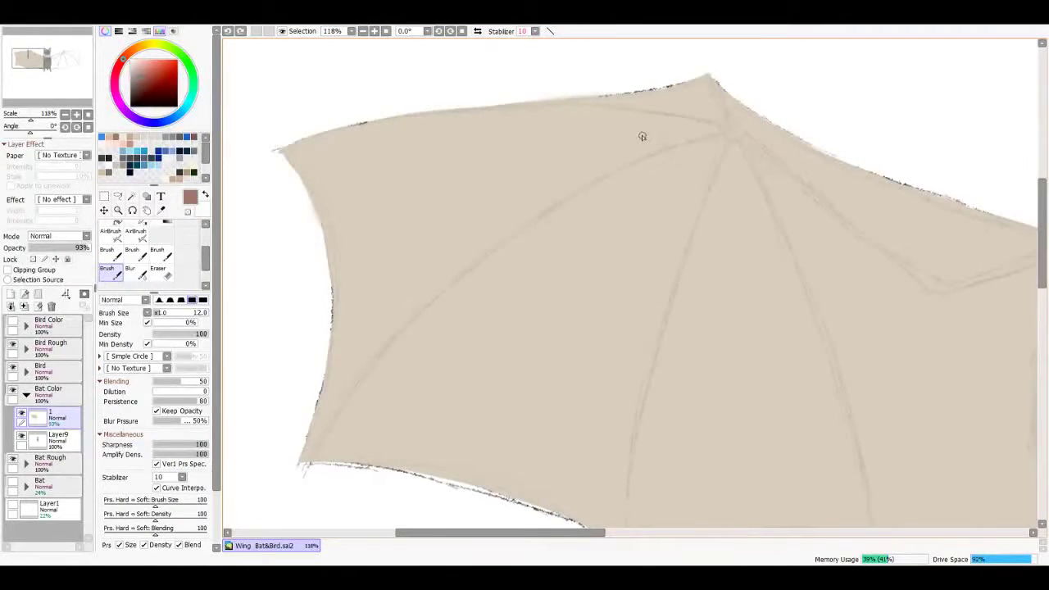
Step: Mark the arm bones and finger starts with thin reddish brown lines at brush size 4 and restore the layer's opacity to 100%
mouse_move(735, 125)
left_mouse_down()
mouse_move(574, 91)
mouse_move(623, 123)
mouse_move(653, 124)
left_mouse_up()
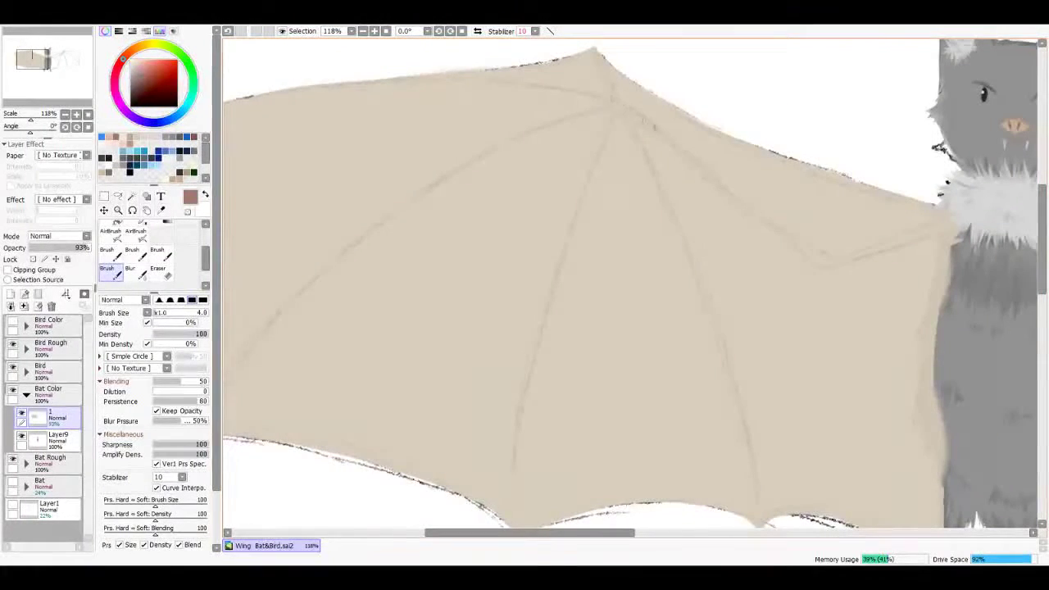
left_click_drag(777, 234, 833, 263)
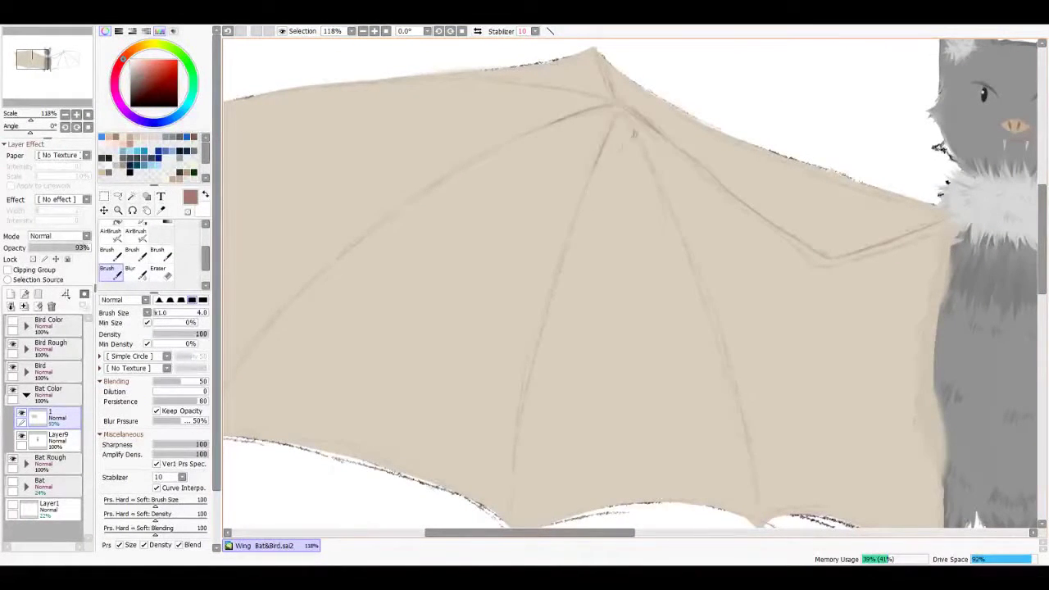
mouse_move(85, 248)
left_mouse_down()
mouse_move(71, 247)
mouse_move(91, 248)
left_mouse_up()
Step: Draw the wing's finger bones from the wrist to the wing points in thin reddish brown strokes at brush size 4
scroll(586, 283, "down", 1)
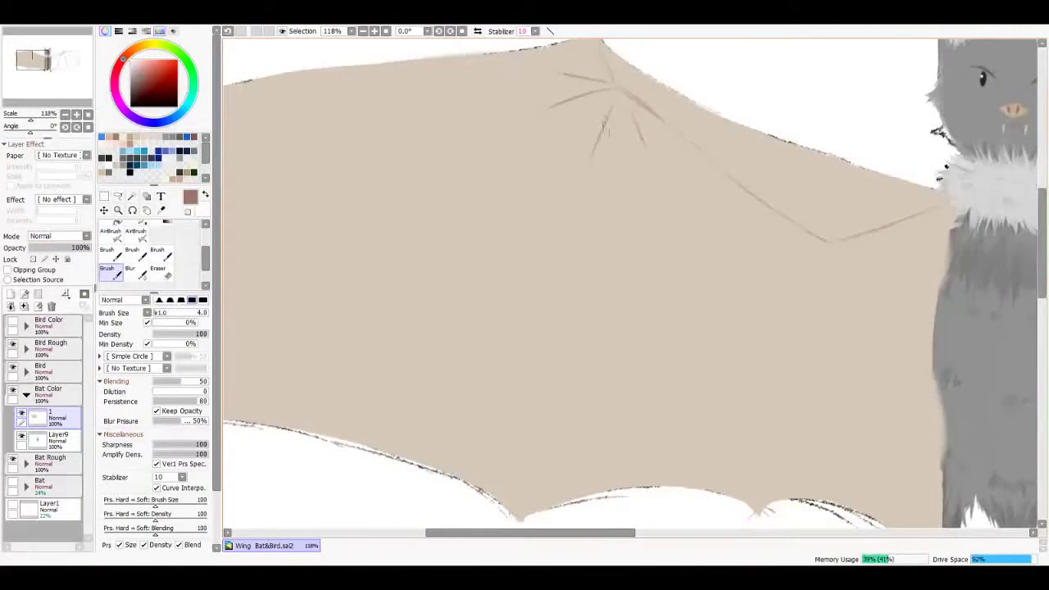
left_click_drag(583, 196, 565, 373)
scroll(566, 373, "down", 3)
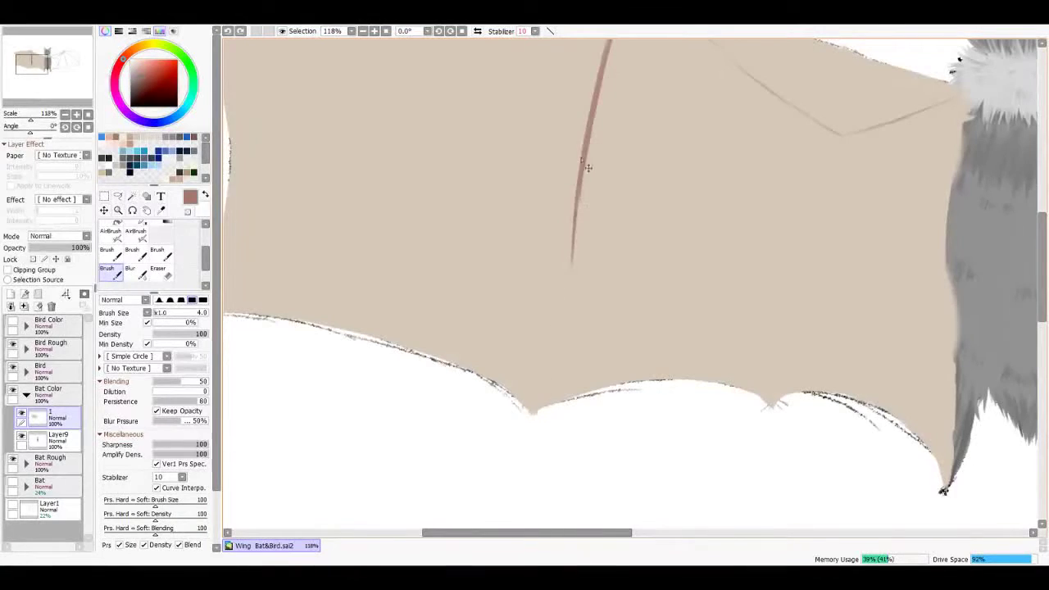
key("ctrl+z")
scroll(588, 167, "down", 3)
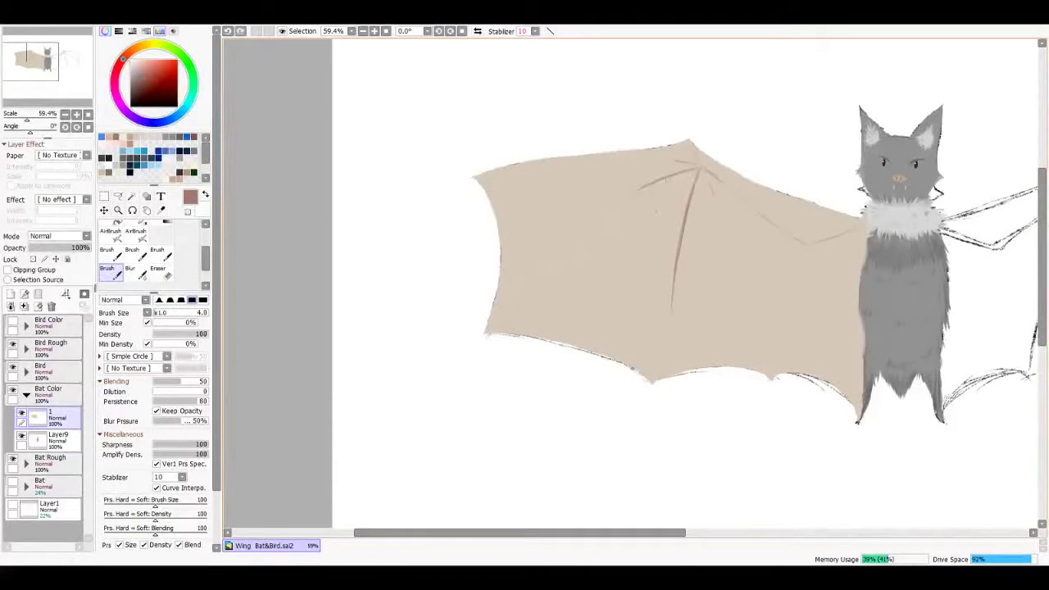
left_click_drag(519, 287, 681, 166)
left_click_drag(486, 184, 671, 161)
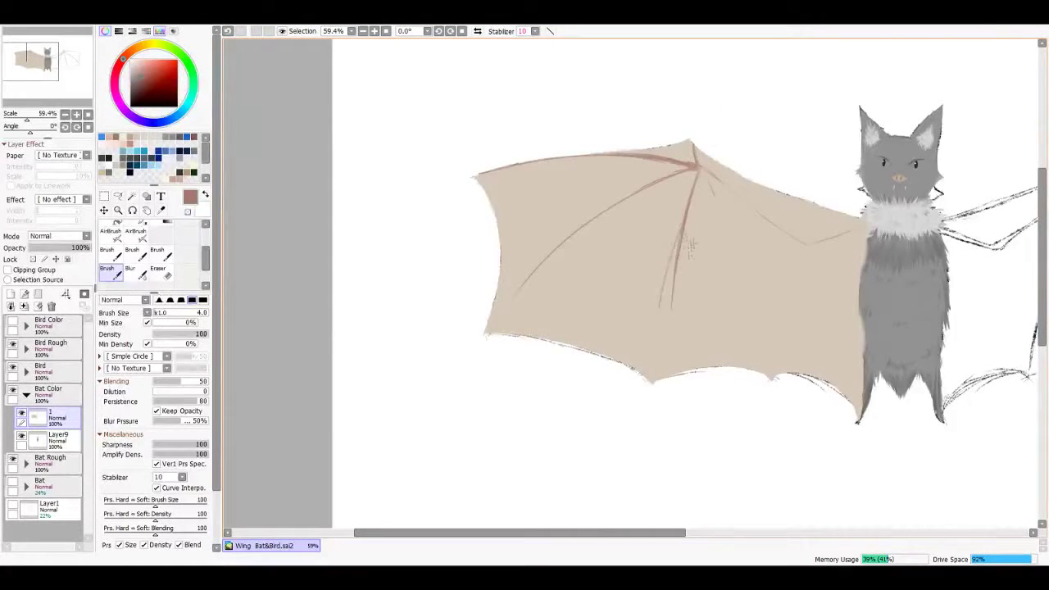
left_click_drag(490, 336, 516, 288)
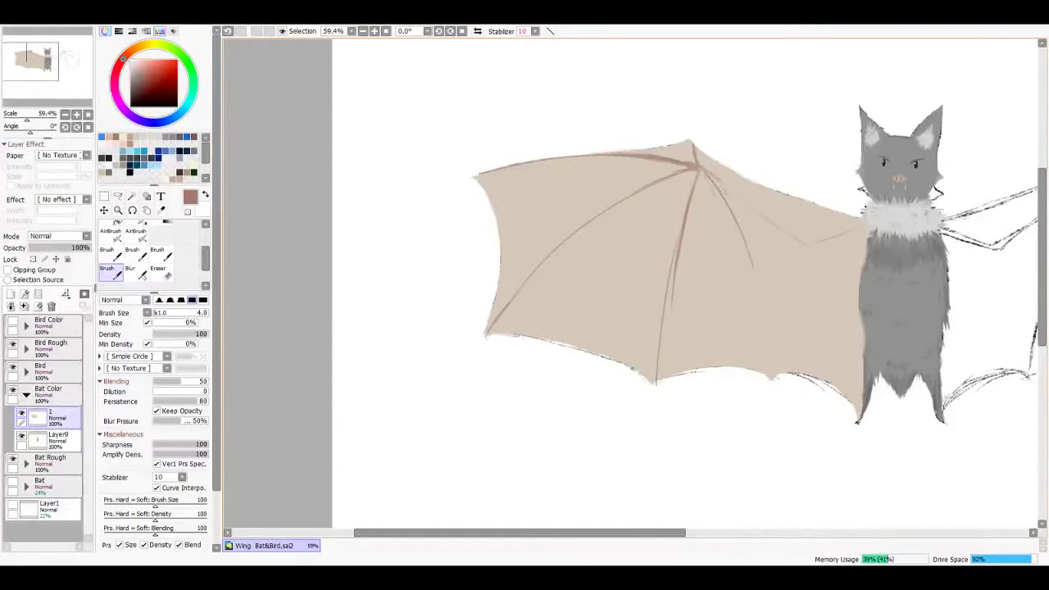
Step: Thicken the arm bone to the collar at brush size 8 and the two inner finger bones at size 16
left_click_drag(714, 184, 749, 209)
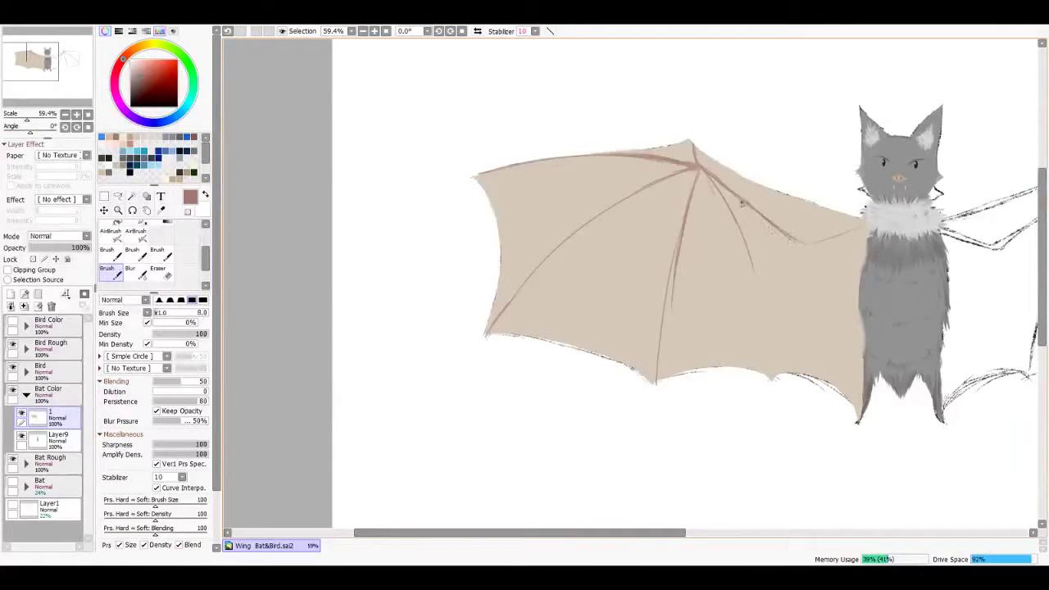
left_click_drag(774, 231, 833, 216)
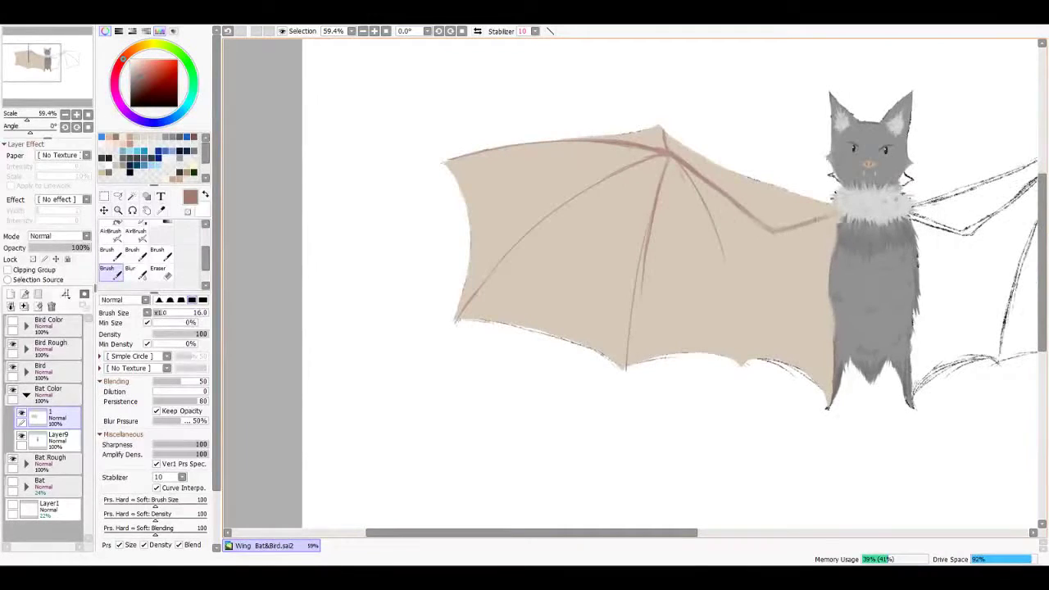
mouse_move(670, 157)
left_mouse_down()
mouse_move(727, 295)
mouse_move(740, 354)
left_mouse_up()
key("ctrl+z")
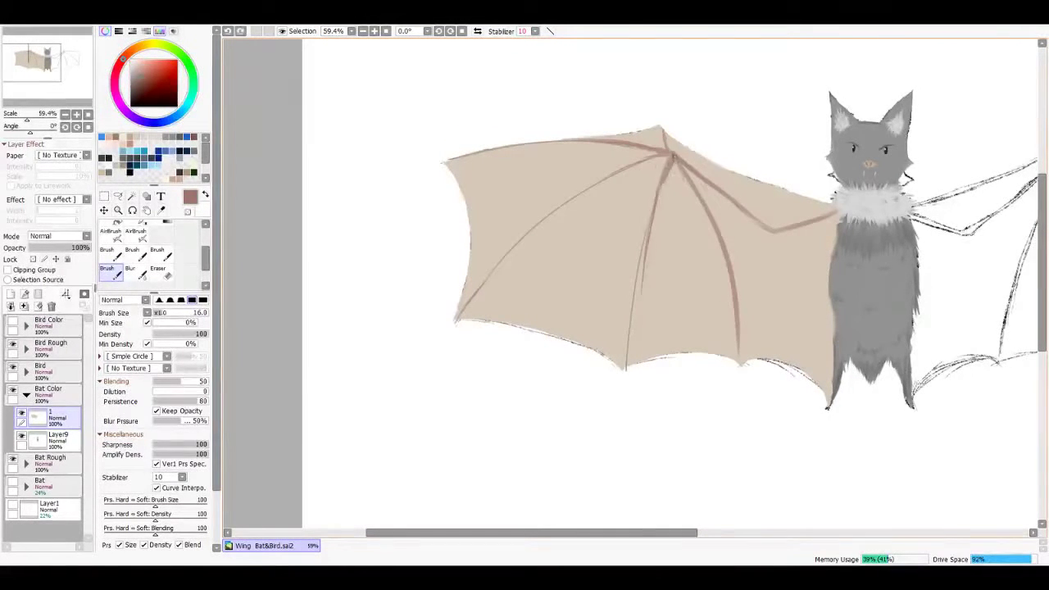
key("ctrl+y")
key("ctrl+z")
key("ctrl+y")
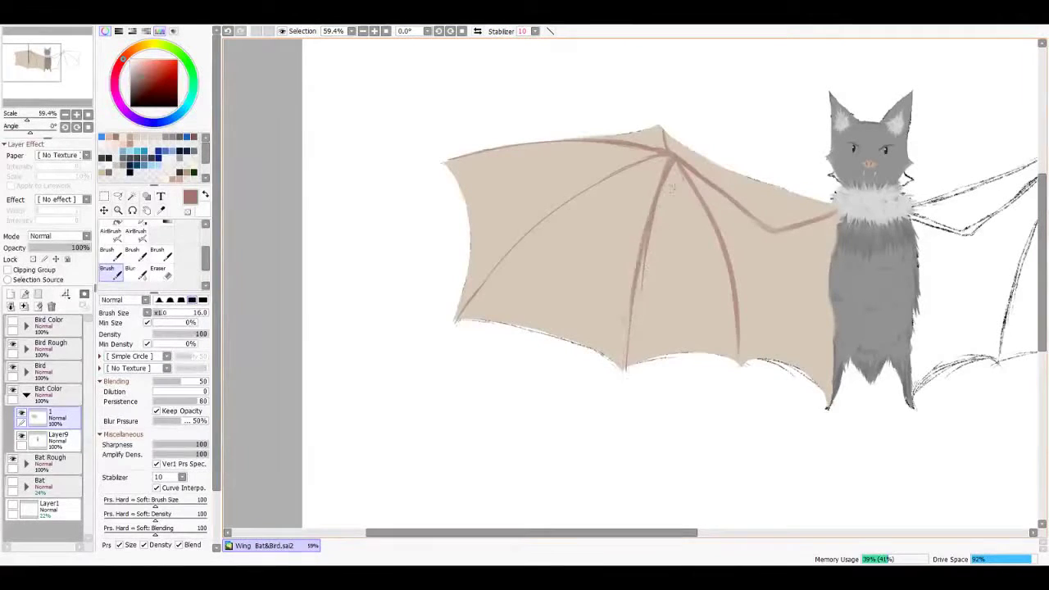
key("ctrl+z")
key("ctrl+y")
Step: Thicken the outer finger bones at brush size 16 and cover the stray line beside the middle finger with the membrane's beige
left_click_drag(625, 207, 664, 195)
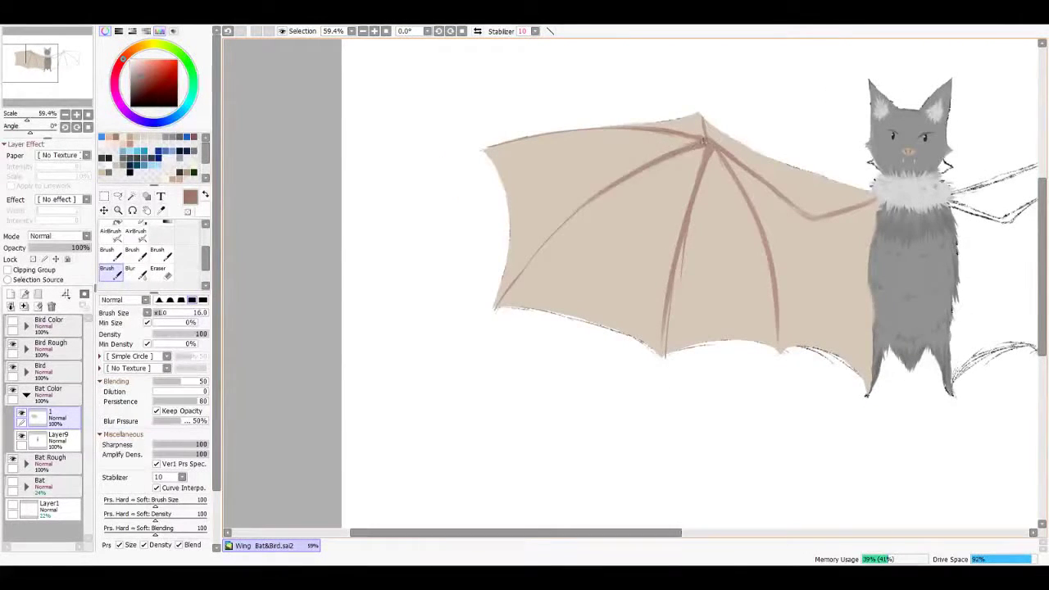
left_click_drag(703, 114, 598, 118)
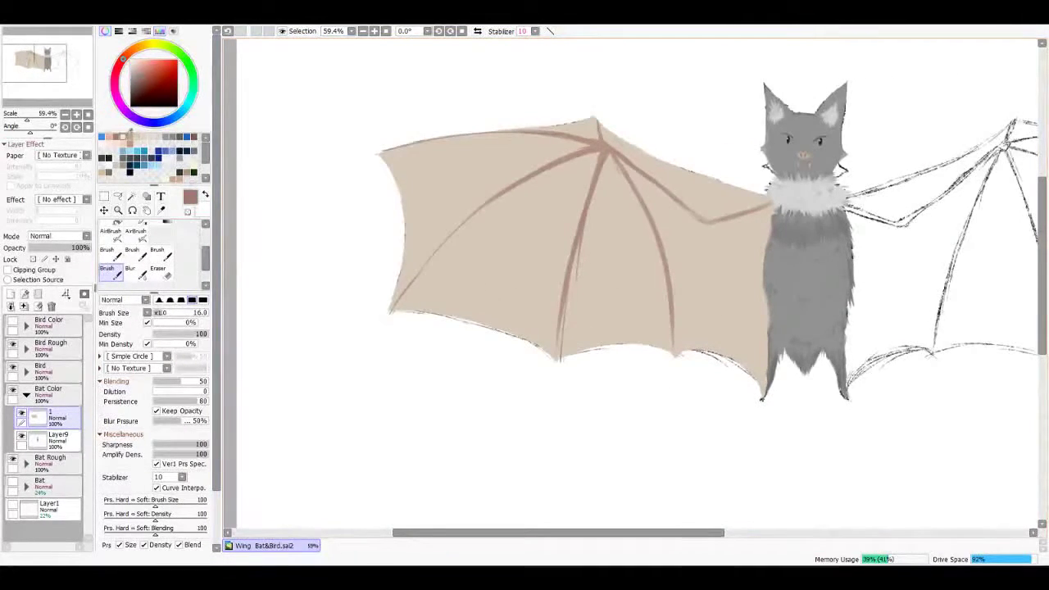
left_click(580, 278, "alt")
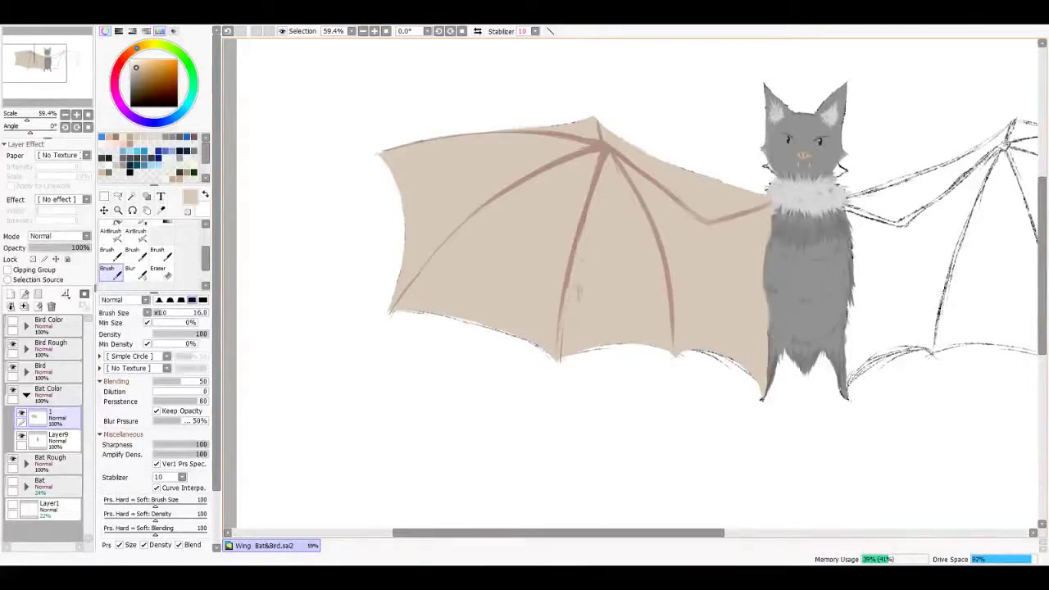
key("e")
key("b")
left_click_drag(587, 237, 579, 239)
left_click(579, 236, "alt")
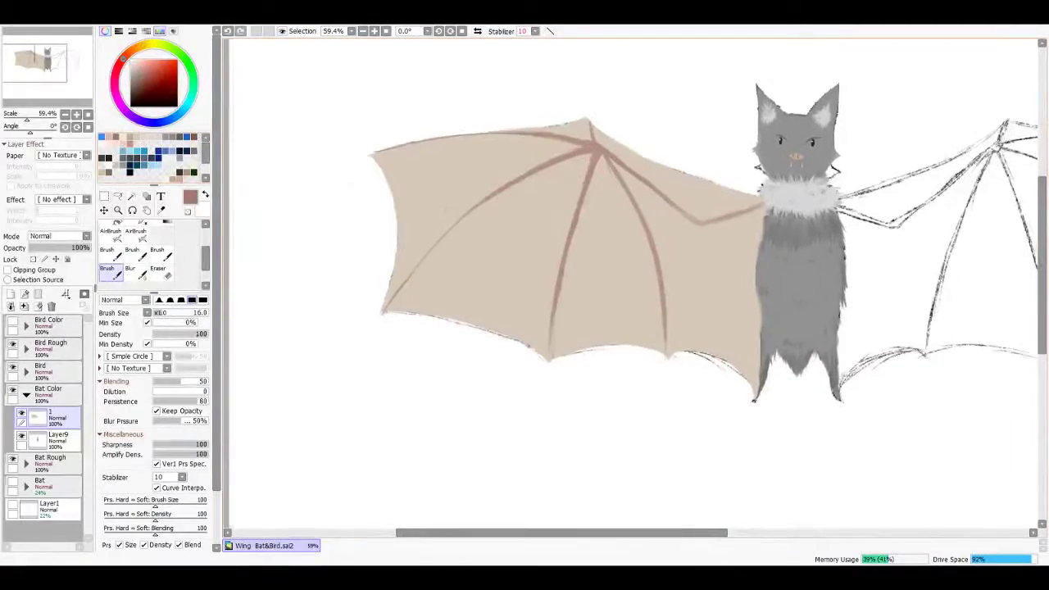
left_click_drag(603, 158, 639, 168)
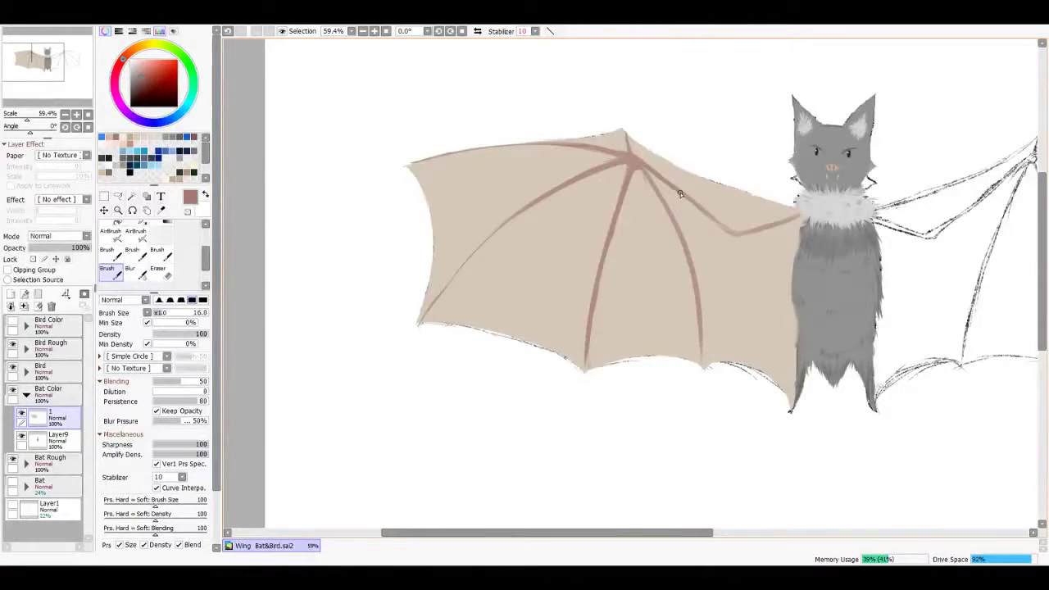
Step: Move the wing layer below the bat's body layer
scroll(680, 194, "down", 4)
scroll(680, 194, "up", 3)
left_click_drag(57, 417, 57, 440)
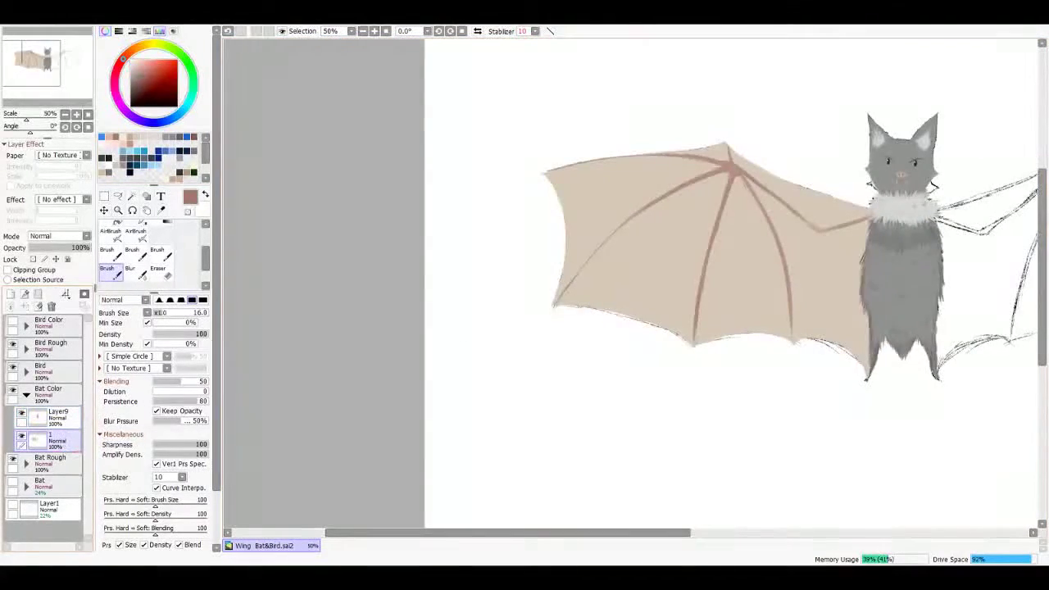
Step: Add a layer clipped to the wing and airbrush soft reddish brown shading along the membrane edges at brush size 300
left_click(135, 231)
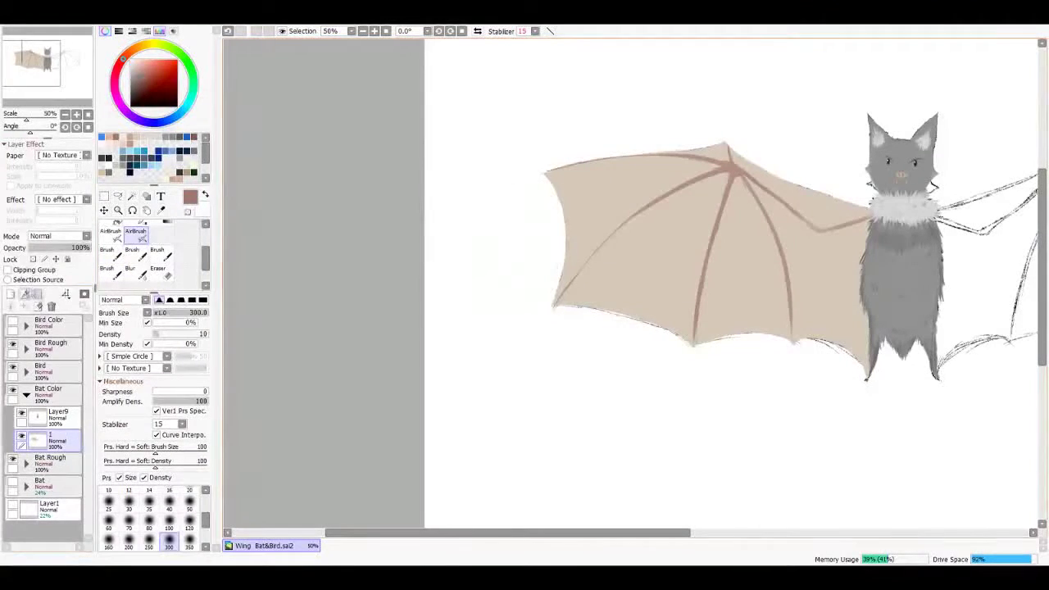
key("ctrl+shift+n")
mouse_move(586, 328)
left_mouse_down()
mouse_move(709, 361)
mouse_move(819, 377)
left_mouse_up()
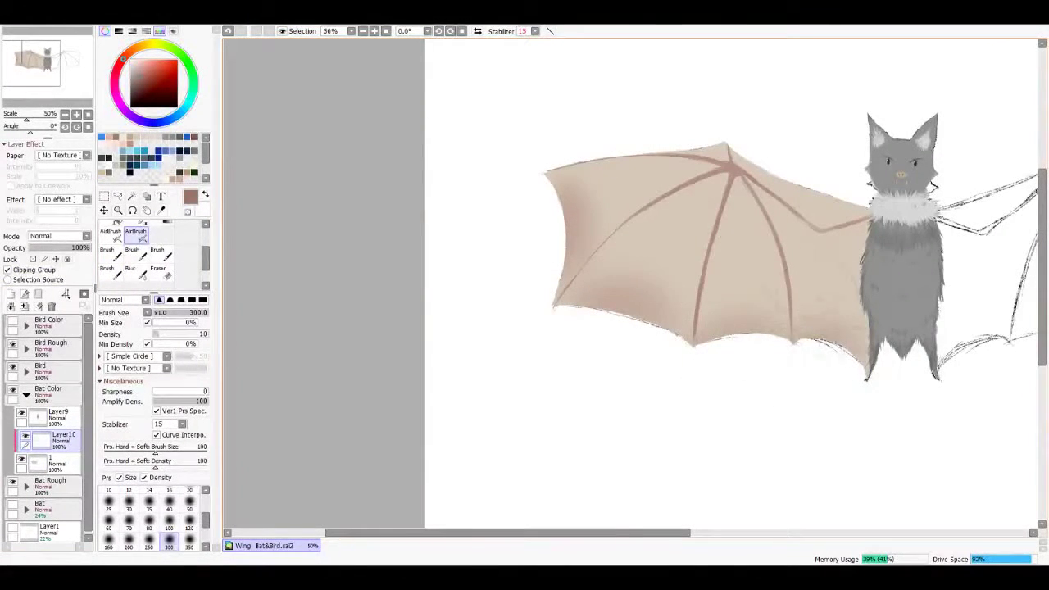
left_click_drag(704, 147, 852, 185)
left_click_drag(746, 237, 750, 299)
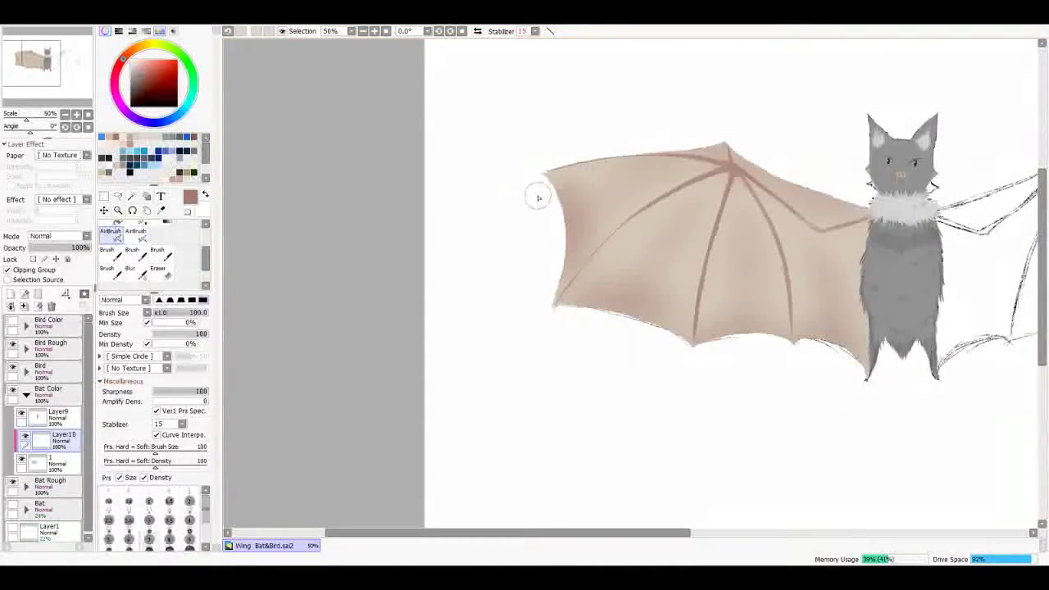
Step: Outline the wing's outer edge and first lower scallop with a thin reddish brown line at brush size 2.6
scroll(560, 195, "up", 9)
key("b")
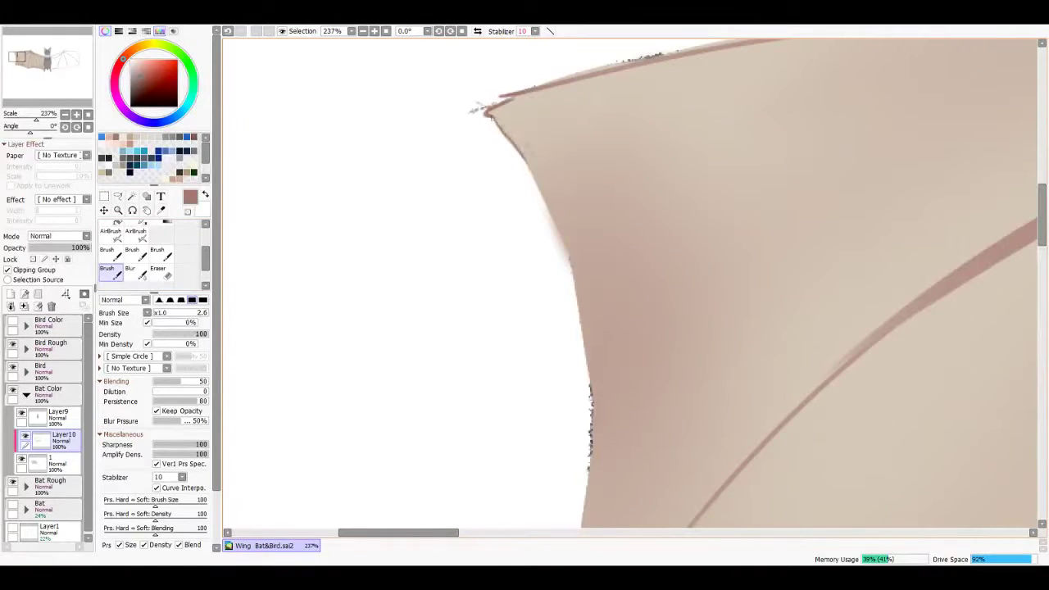
scroll(631, 282, "down", 5)
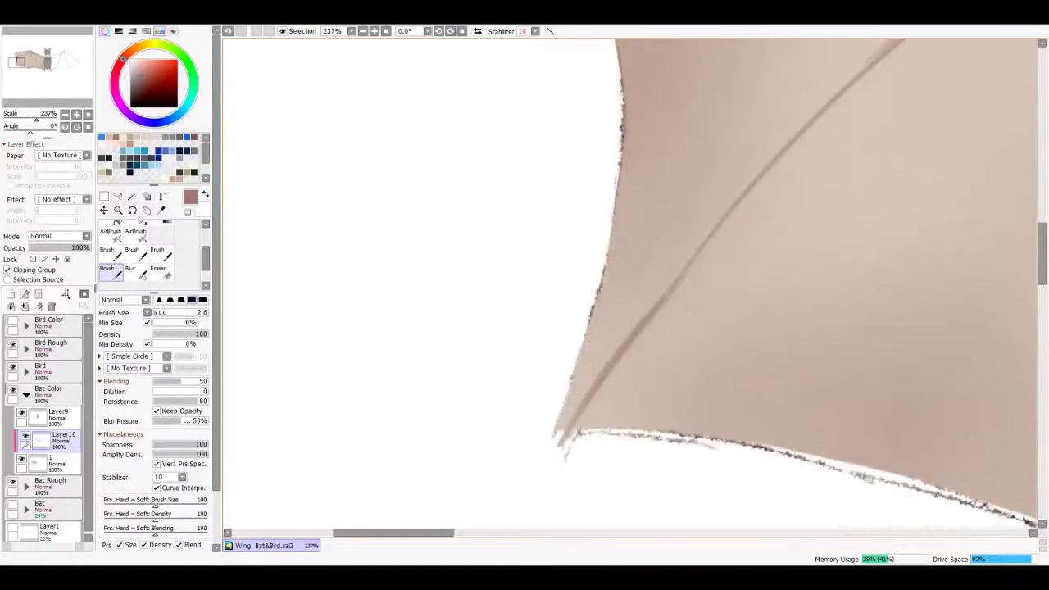
mouse_move(562, 432)
left_mouse_down()
mouse_move(647, 439)
mouse_move(254, 330)
left_mouse_up()
key("ctrl+z")
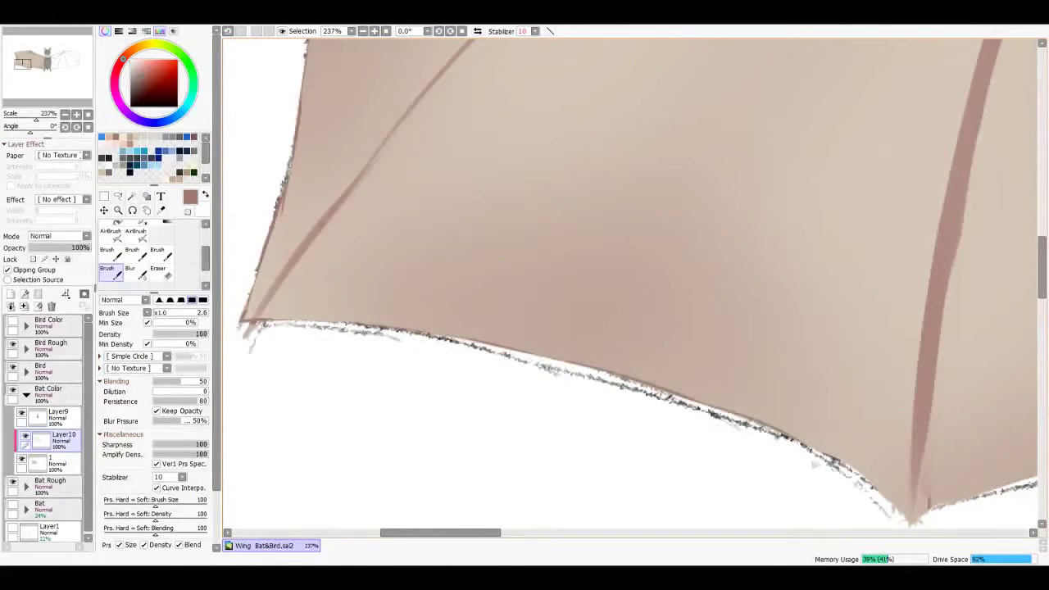
Step: Outline the remaining lower scallops down to the bat's foot and merge the shading into the wing layer
left_click_drag(762, 426, 524, 303)
mouse_move(754, 368)
left_mouse_down()
mouse_move(924, 323)
mouse_move(623, 348)
left_mouse_up()
key("ctrl+z")
mouse_move(819, 327)
left_mouse_down()
mouse_move(914, 365)
mouse_move(444, 209)
left_mouse_up()
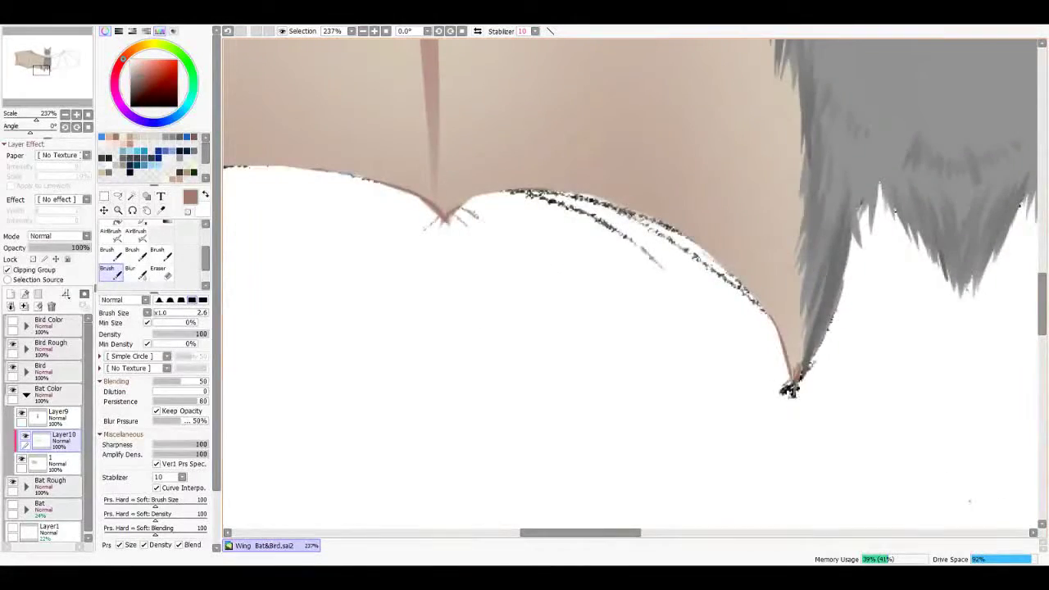
scroll(789, 391, "down", 5)
scroll(789, 391, "up", 3)
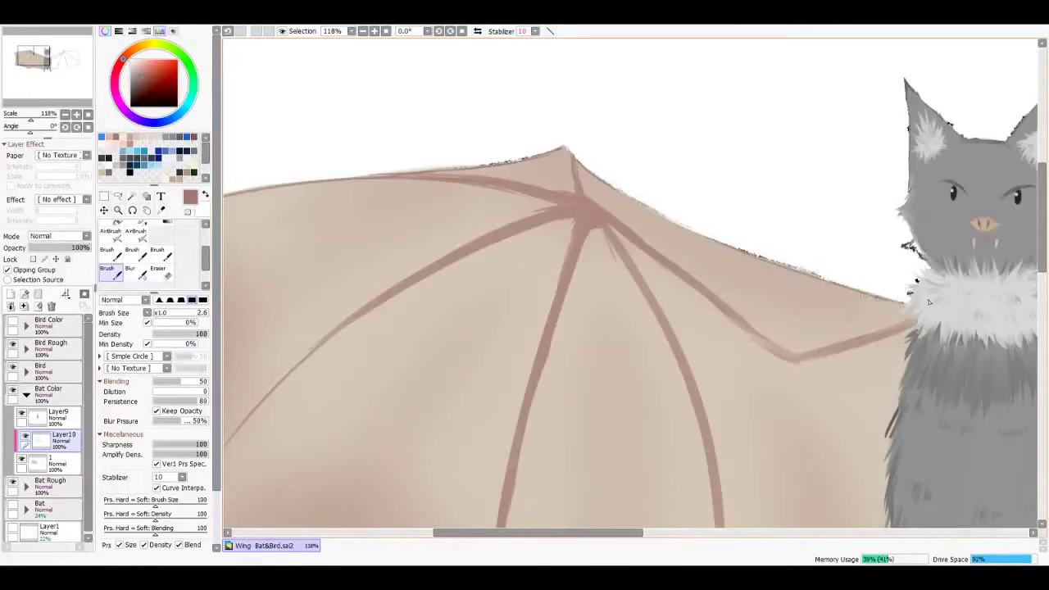
scroll(928, 302, "down", 5)
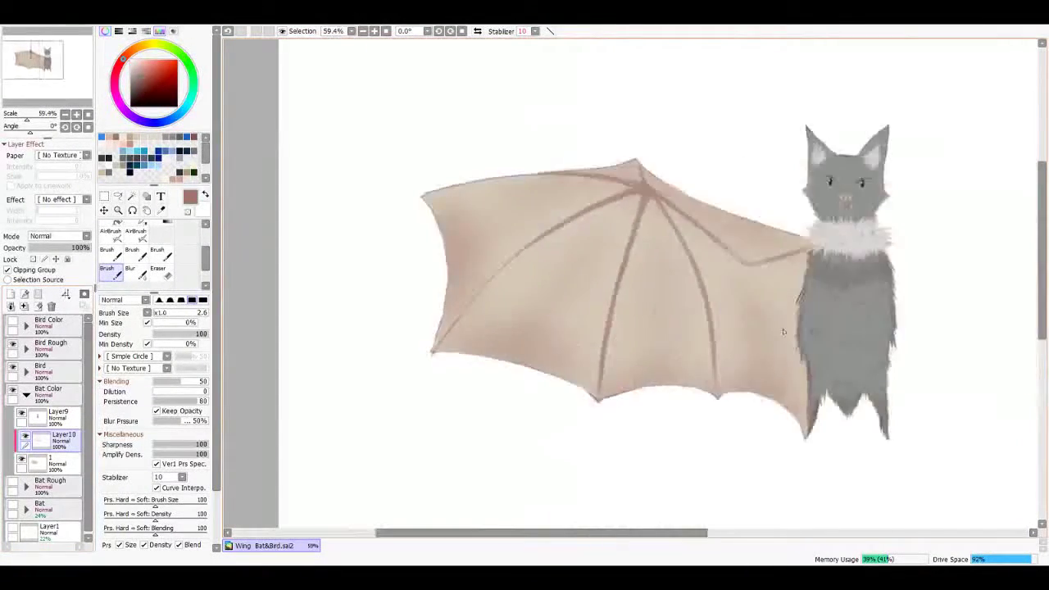
key("ctrl+e")
Step: Duplicate the wing, place the mirrored copy on the body's other side and merge both wings into one layer
key("ctrl+j")
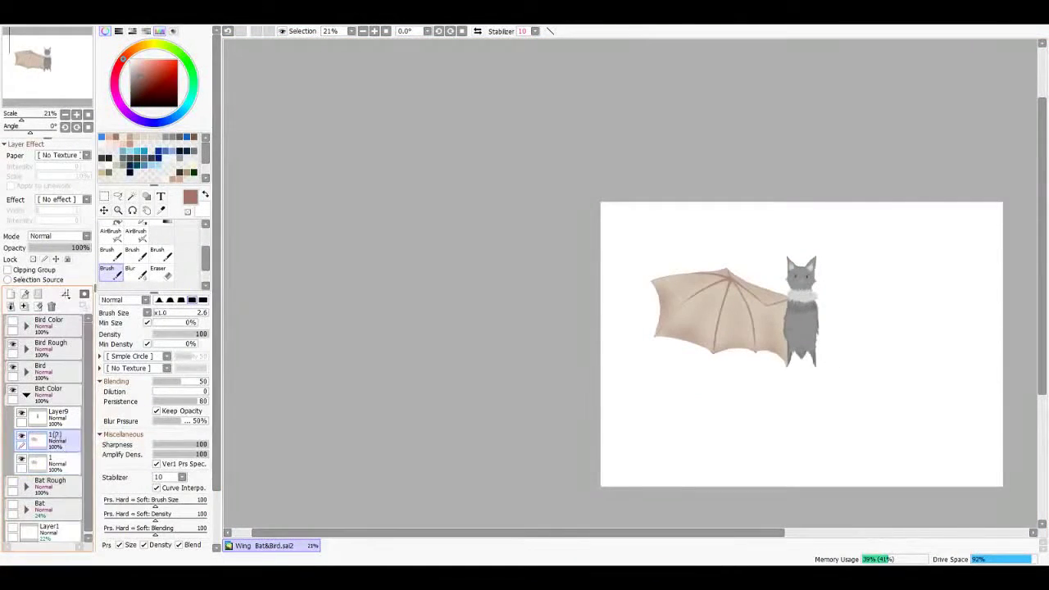
left_click(104, 210)
left_click_drag(533, 305, 697, 305)
scroll(694, 299, "up", 3)
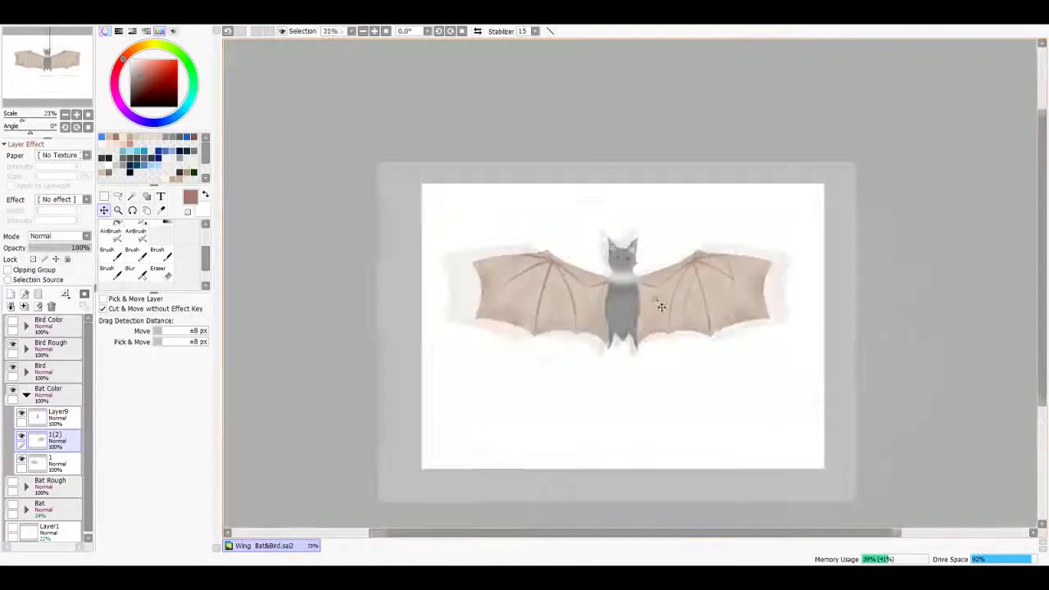
key("ctrl+e")
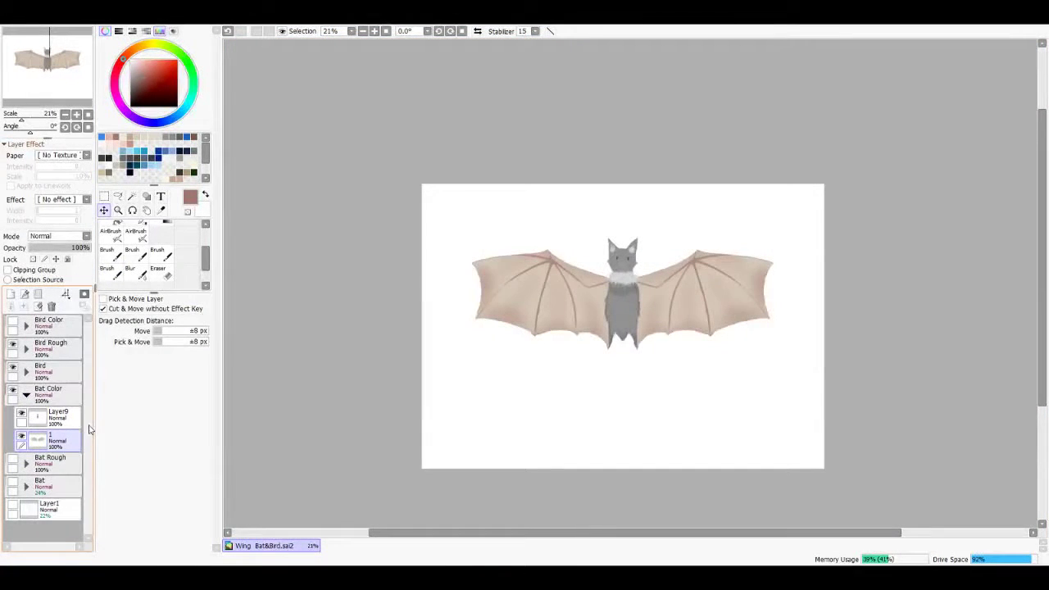
Step: Hide the finished wings, show the next wing pose from the Bat Rough group and add a new layer above the wing layer
left_click(21, 436)
left_click(12, 459)
left_click(26, 463)
left_click(10, 293)
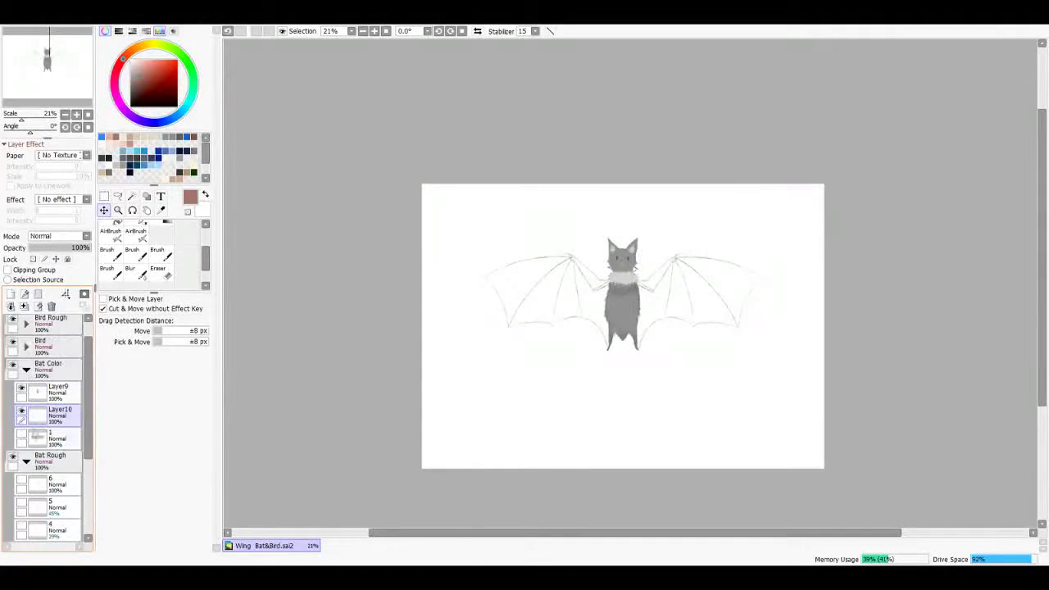
scroll(626, 350, "up", 3)
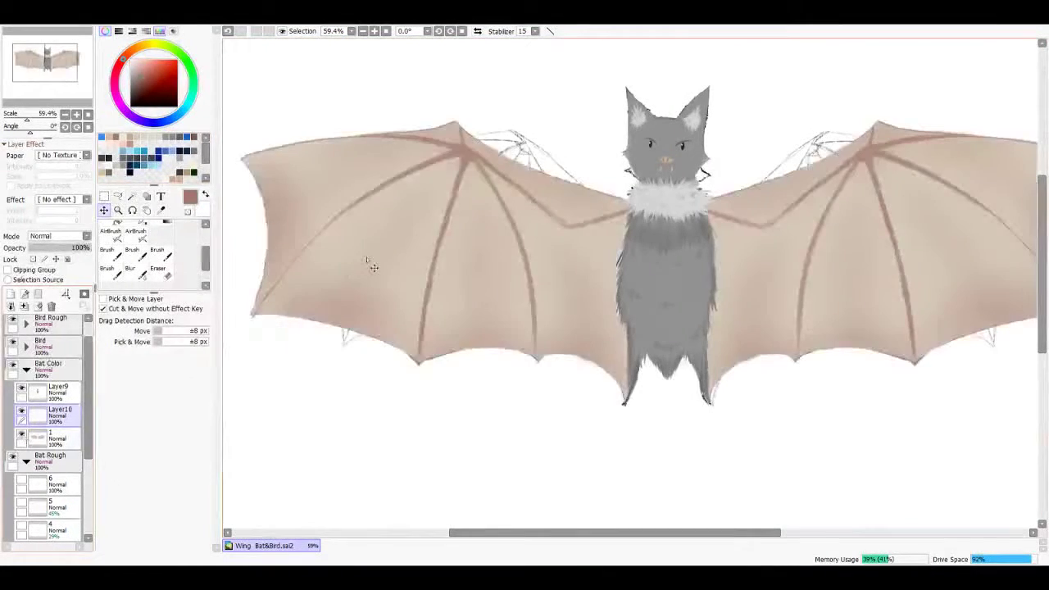
Step: Sample the finished wing's beige and block in the membrane of the new pose's left-hand wing at brush size 100
left_click(358, 262, "alt")
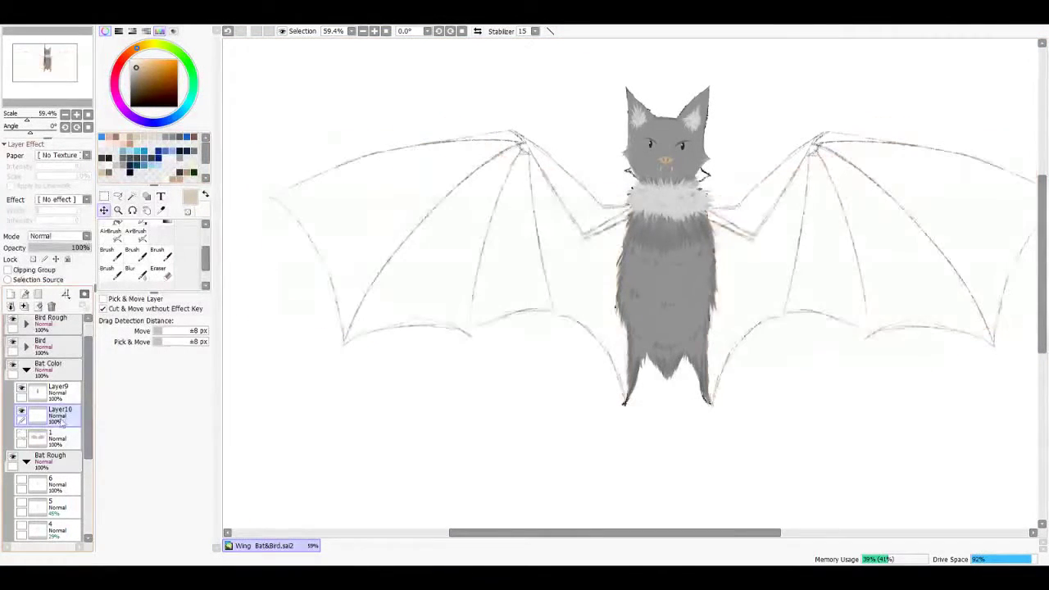
key("b")
mouse_move(459, 184)
left_mouse_down()
mouse_move(394, 262)
mouse_move(328, 197)
mouse_move(369, 164)
mouse_move(500, 149)
mouse_move(328, 246)
mouse_move(393, 320)
mouse_move(525, 295)
mouse_move(607, 324)
mouse_move(594, 215)
mouse_move(426, 245)
mouse_move(524, 156)
mouse_move(602, 223)
mouse_move(524, 217)
left_mouse_up()
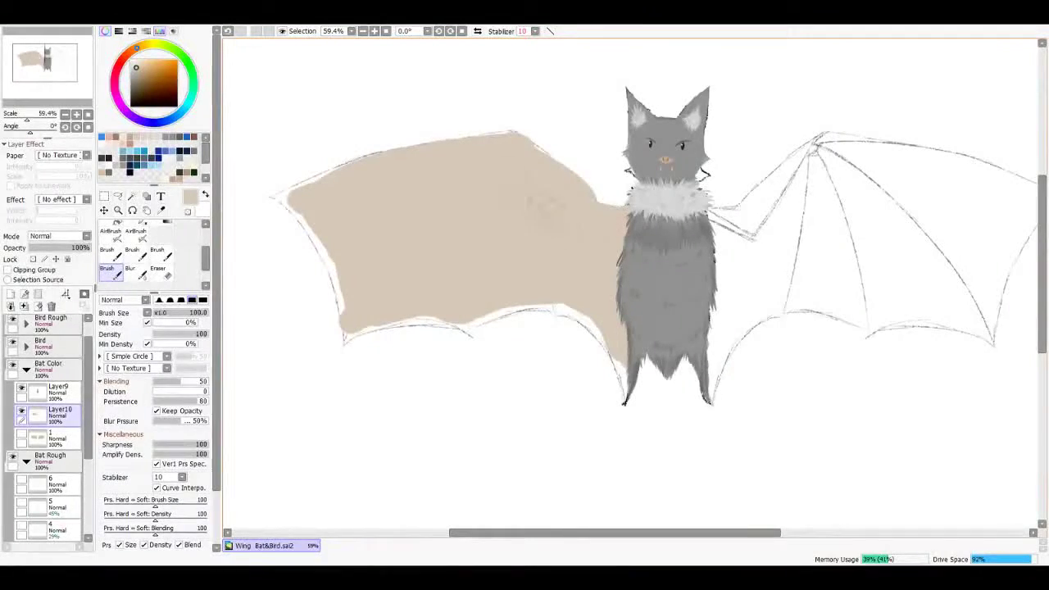
scroll(382, 239, "up", 3)
scroll(49, 409, "up", 1)
mouse_move(405, 222)
left_mouse_down()
mouse_move(503, 215)
mouse_move(361, 246)
mouse_move(398, 243)
left_mouse_up()
Step: Move the Bat Rough group above Bat Color so the sketch lies over the paint, and reselect the new membrane layer
left_click(26, 371)
left_click(25, 395)
left_click_drag(51, 399, 49, 367)
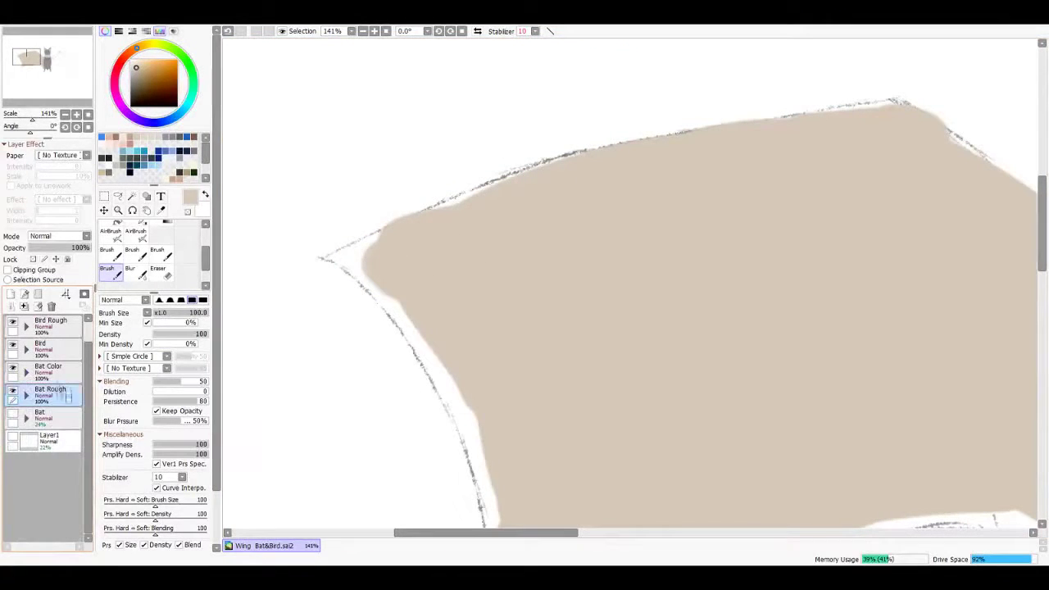
left_click(26, 395)
left_click(57, 437)
Step: Extend the beige membrane to the sketched pointed tip and down the upper part of the outer edge at brush size 12
left_click_drag(541, 172, 459, 197)
mouse_move(410, 245)
left_mouse_down()
mouse_move(305, 246)
mouse_move(445, 234)
left_mouse_up()
key("bracketleft")
key("bracketleft")
key("bracketleft")
key("bracketleft")
key("bracketleft")
key("bracketleft")
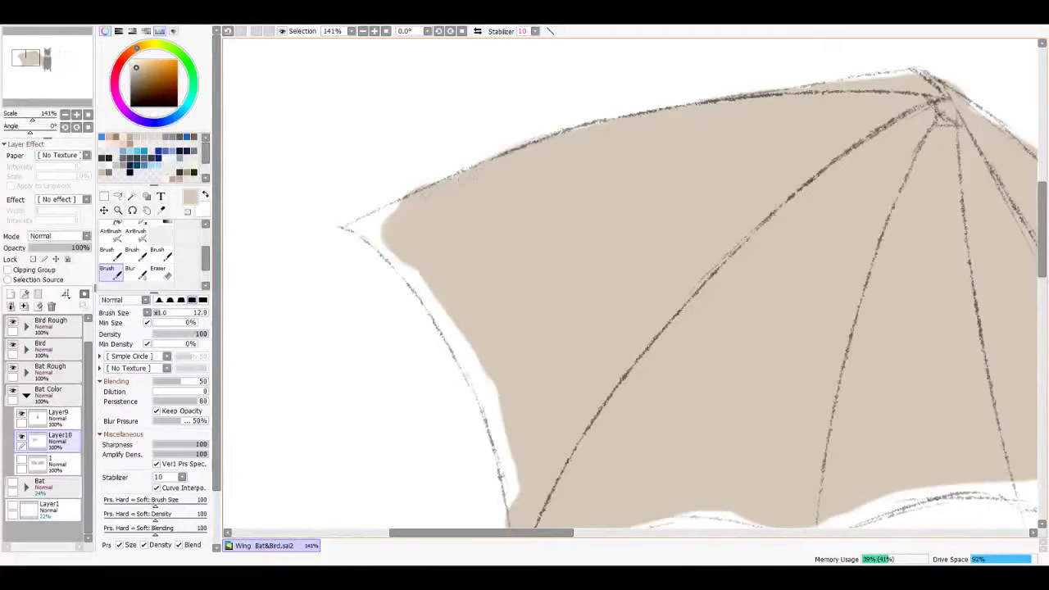
left_click_drag(365, 223, 414, 282)
left_click_drag(385, 246, 443, 321)
left_click_drag(409, 287, 447, 323)
Step: Fill the beige down to the wing's lower outer point and along the first sketched scallop
mouse_move(459, 327)
left_mouse_down()
mouse_move(467, 275)
mouse_move(495, 373)
mouse_move(504, 292)
left_mouse_up()
mouse_move(520, 332)
left_mouse_down()
mouse_move(501, 273)
mouse_move(532, 381)
mouse_move(516, 394)
left_mouse_up()
left_click_drag(525, 369, 533, 275)
mouse_move(542, 347)
left_mouse_down()
mouse_move(671, 307)
mouse_move(826, 306)
left_mouse_up()
Step: Fit the beige membrane to the remaining sketched scallops, down to the foot and along the wing's upper edge, filling gaps at brush size 12
key("e")
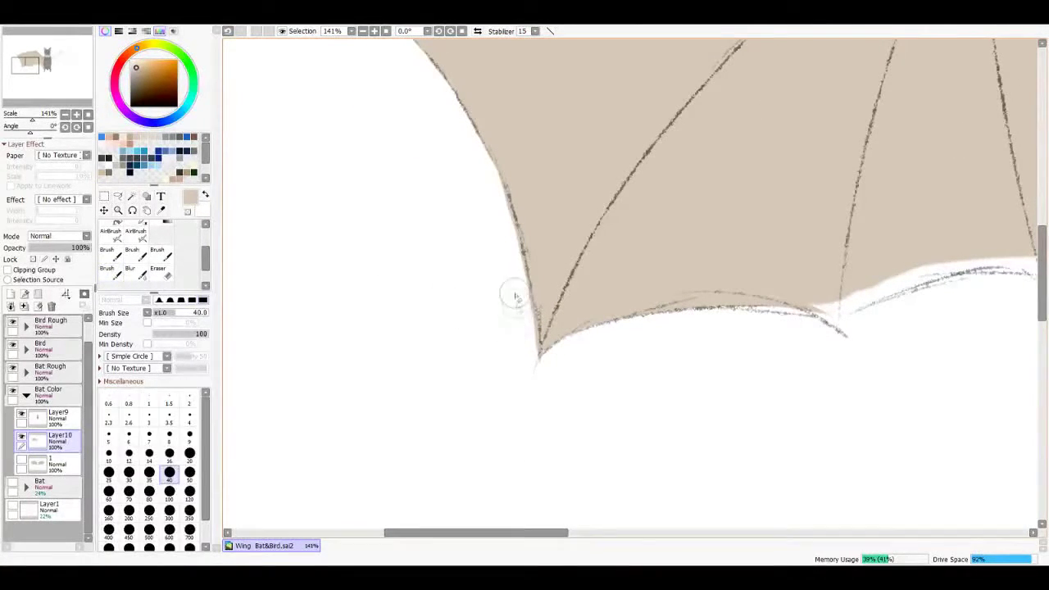
scroll(505, 292, "up", 3)
scroll(424, 166, "right", 5)
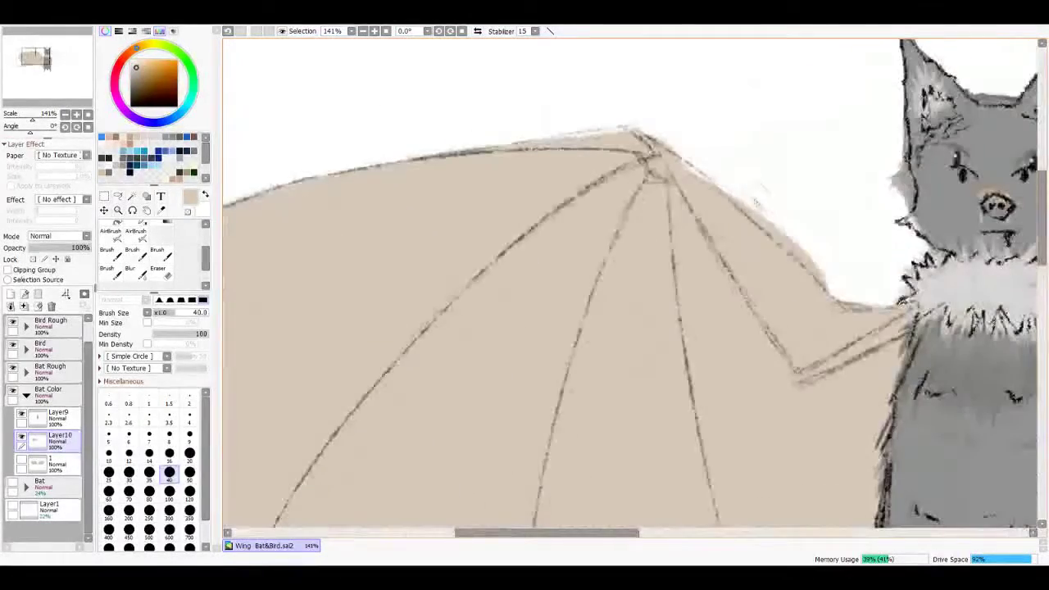
scroll(866, 288, "down", 5)
key("b")
mouse_move(493, 303)
left_mouse_down()
mouse_move(598, 326)
mouse_move(713, 268)
mouse_move(819, 260)
mouse_move(877, 282)
mouse_move(897, 318)
mouse_move(918, 325)
mouse_move(829, 308)
left_mouse_up()
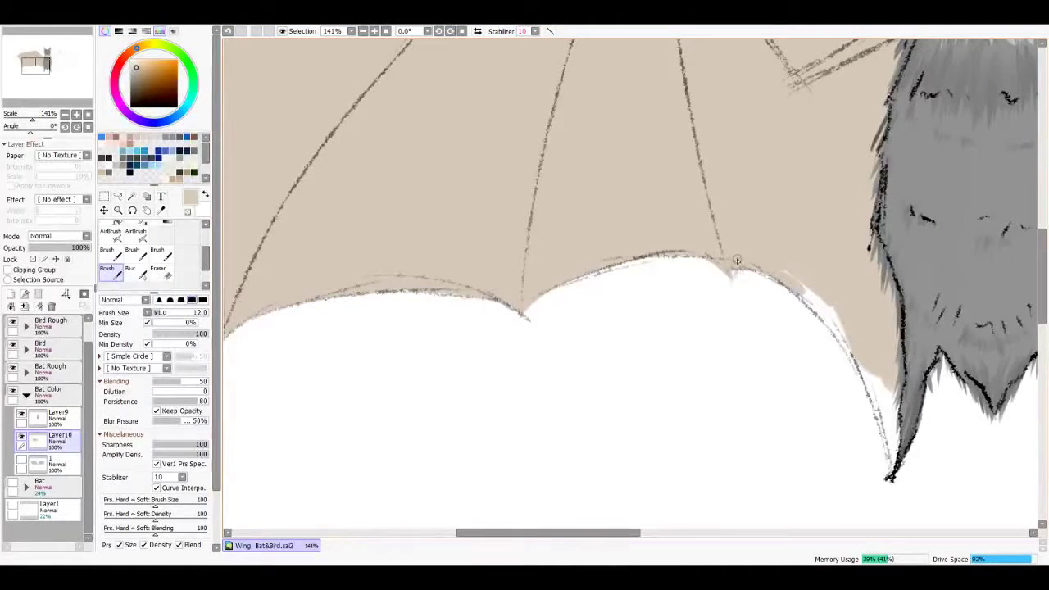
mouse_move(834, 313)
left_mouse_down()
mouse_move(795, 293)
mouse_move(774, 196)
left_mouse_up()
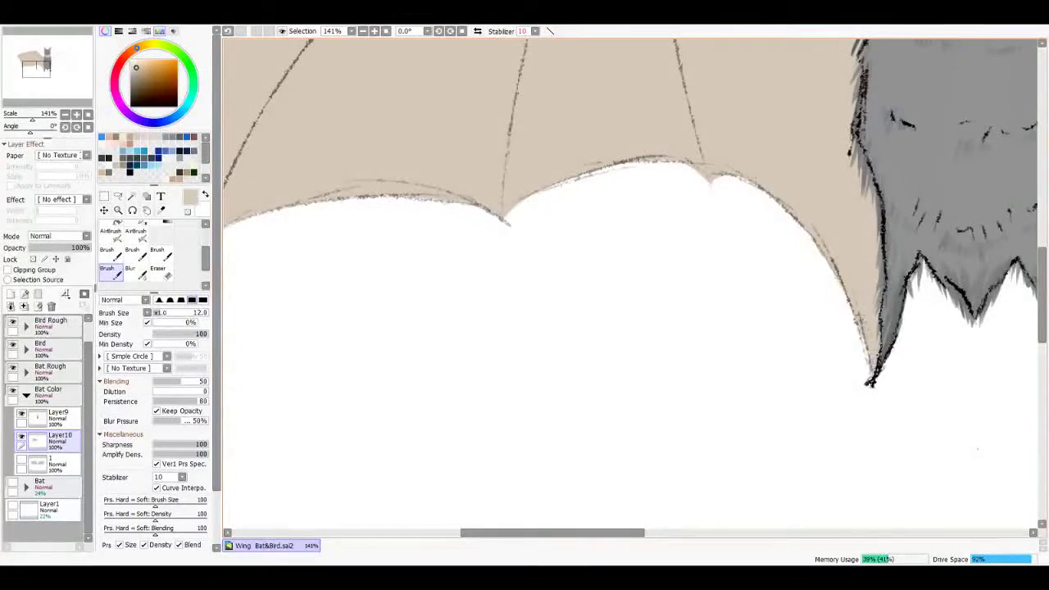
scroll(629, 283, "up", 5)
scroll(629, 283, "left", 2)
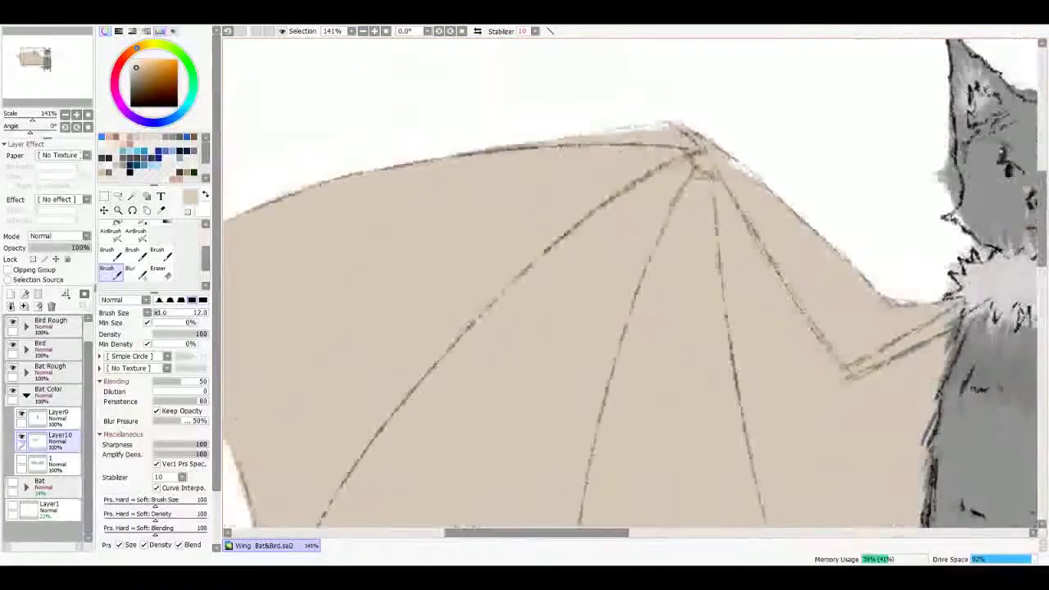
scroll(630, 283, "left", 3)
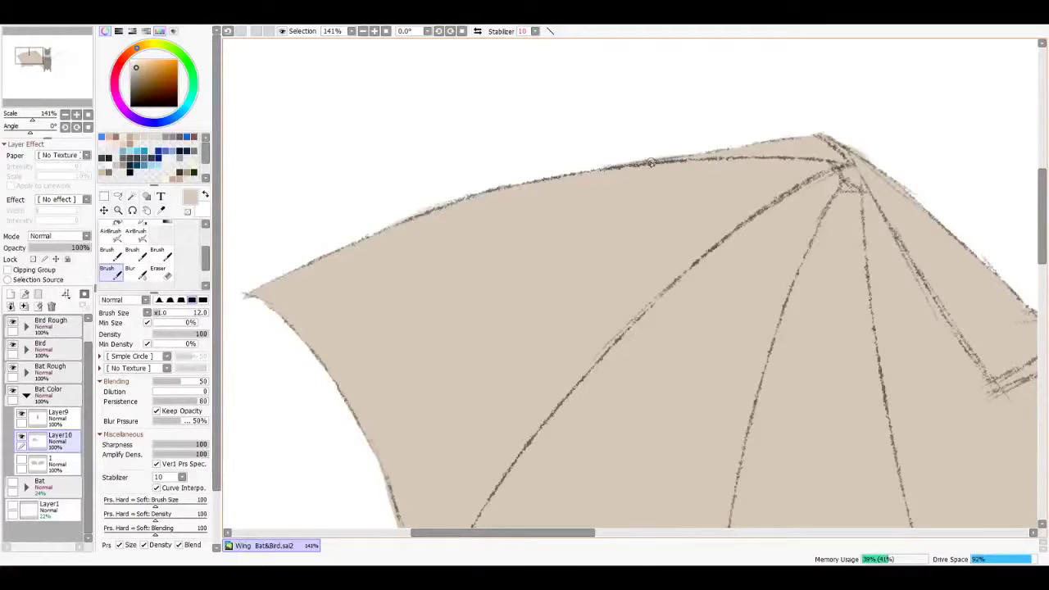
key("x")
scroll(696, 269, "down", 2)
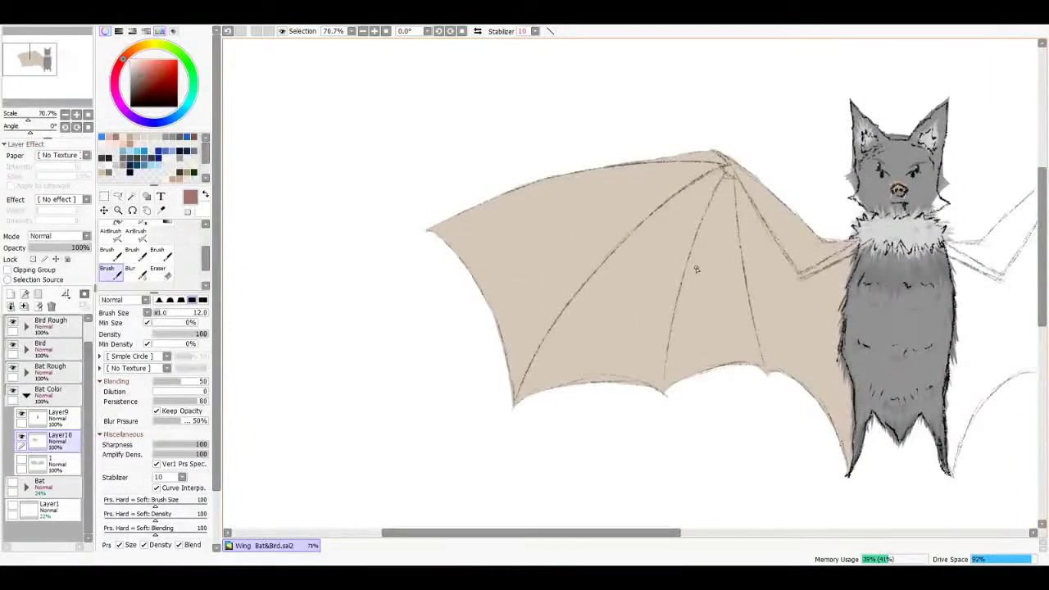
left_click_drag(695, 268, 684, 272)
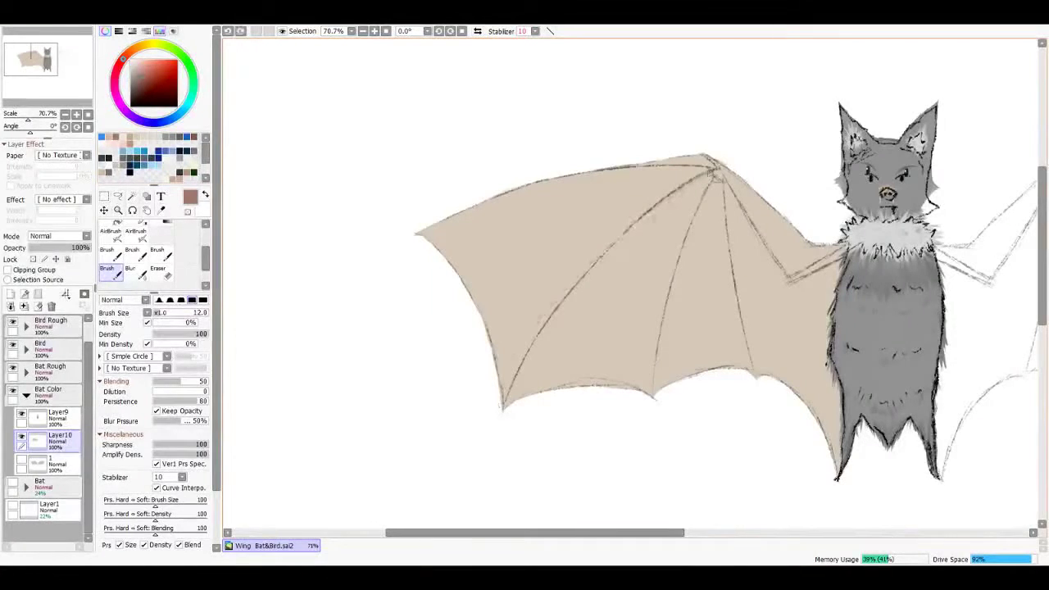
Step: Choose a dark brown and paint the two outermost finger bones from the wrist along the sketch lines at brush size 12
left_click(665, 236, "alt")
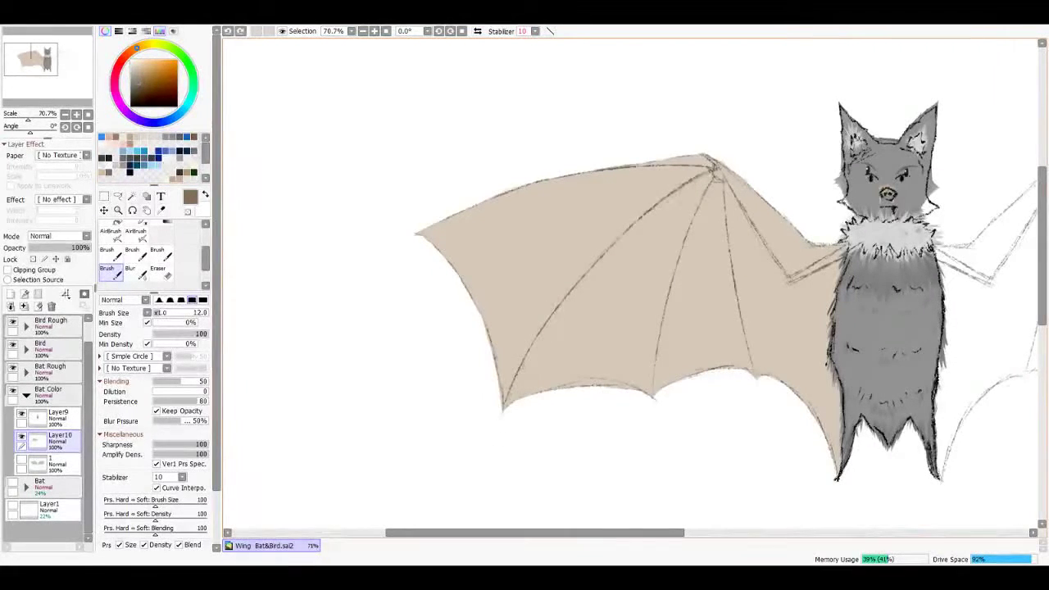
mouse_move(706, 177)
left_mouse_down()
mouse_move(505, 399)
mouse_move(521, 373)
left_mouse_up()
left_click_drag(647, 211, 513, 387)
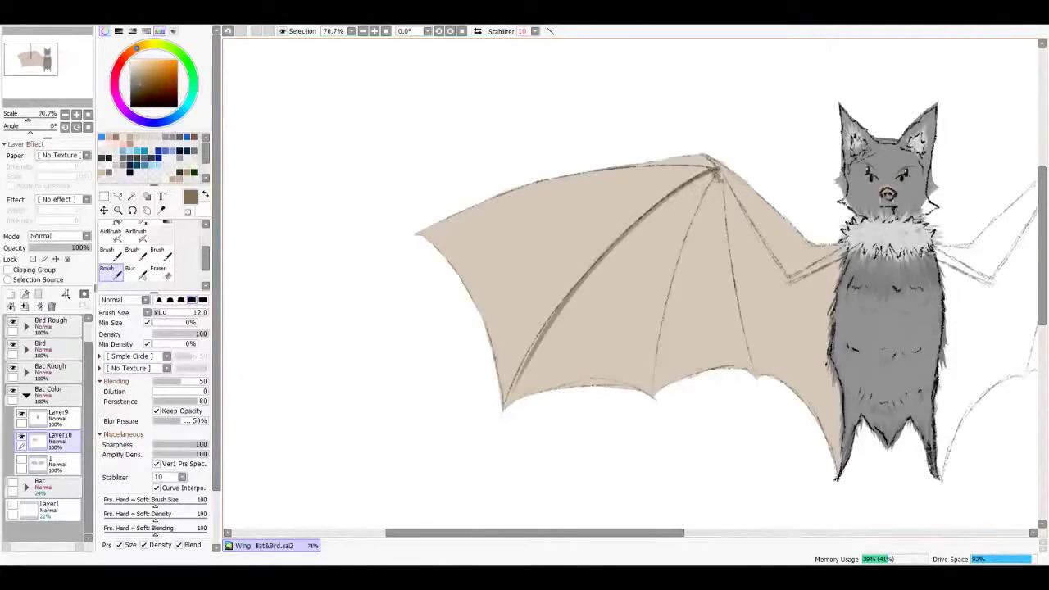
mouse_move(713, 161)
left_mouse_down()
mouse_move(475, 179)
mouse_move(552, 180)
left_mouse_up()
key("ctrl+z")
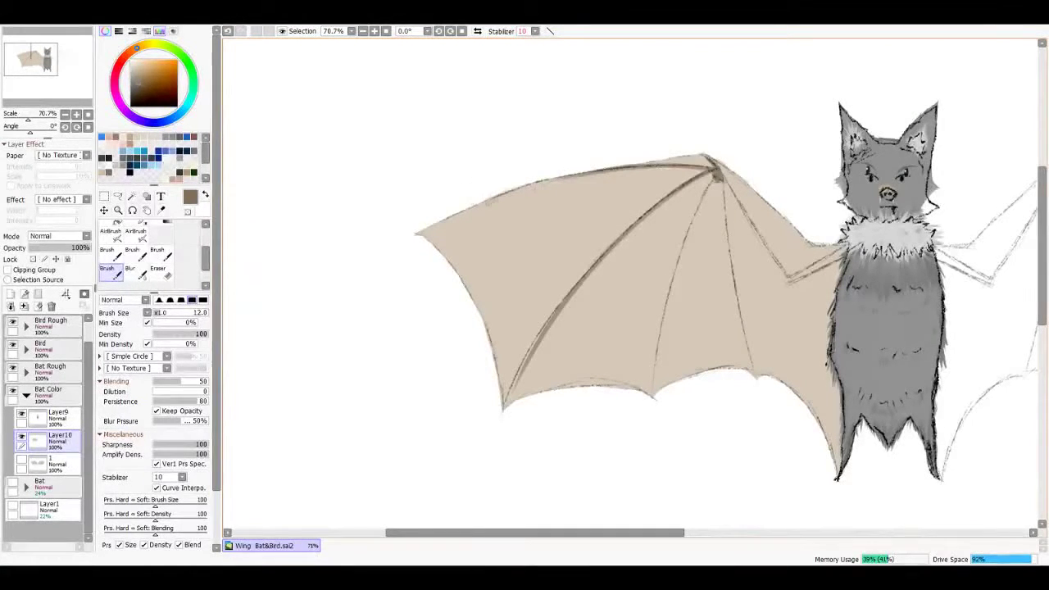
mouse_move(554, 182)
left_mouse_down()
mouse_move(419, 233)
mouse_move(414, 246)
mouse_move(430, 250)
left_mouse_up()
key("ctrl+z")
Step: Paint the two inner finger bones, the forearm and the upper arm in the same dark brown
mouse_move(685, 182)
left_mouse_down()
mouse_move(629, 344)
mouse_move(606, 346)
left_mouse_up()
key("ctrl+z")
left_click_drag(655, 289, 672, 384)
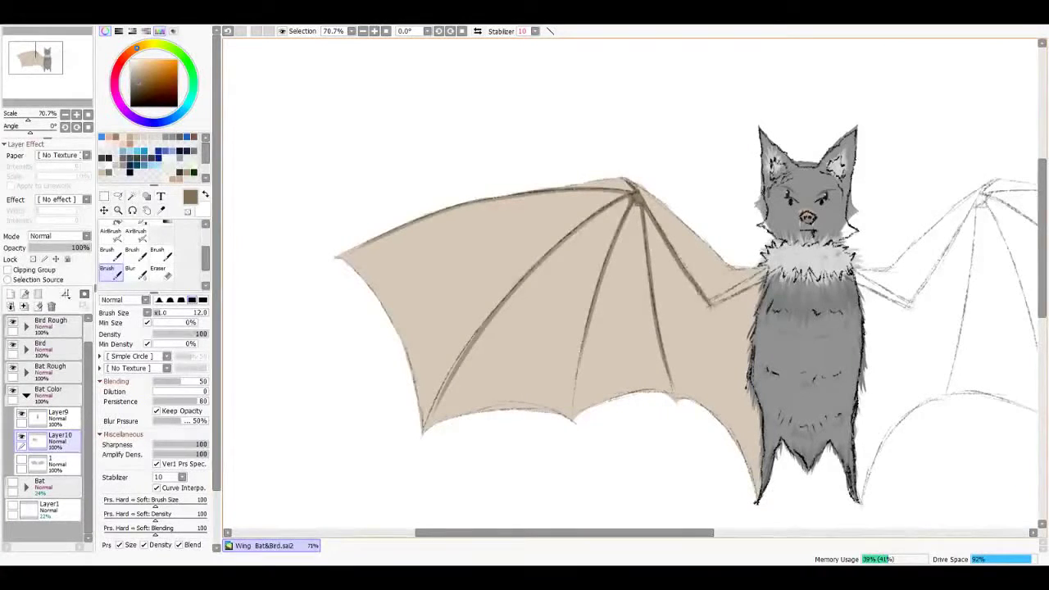
left_click_drag(715, 305, 769, 270)
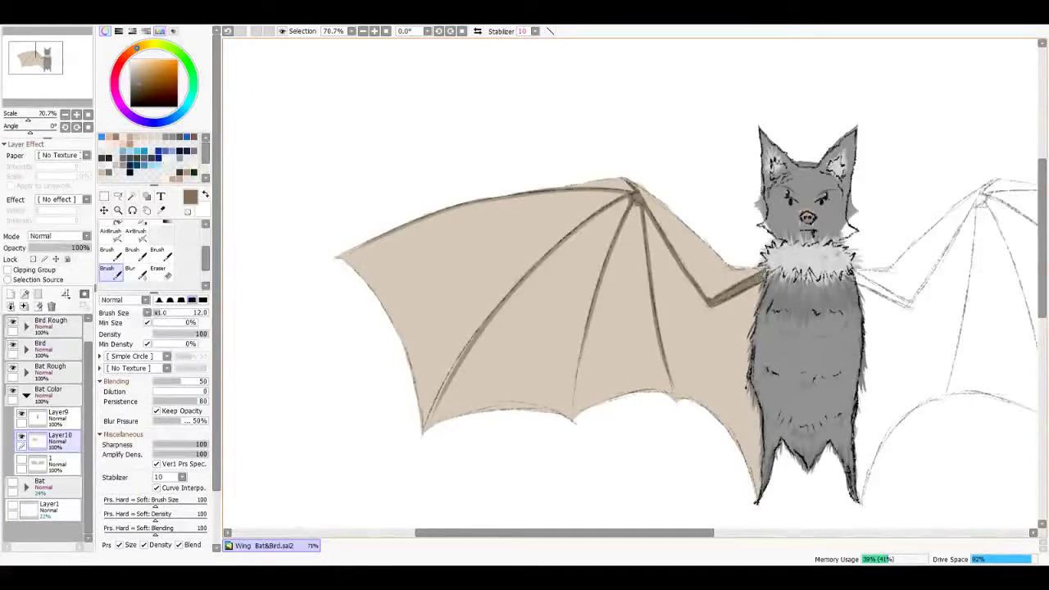
Step: Hide the Bat Rough group so only the painted wing and body show
left_click(12, 370)
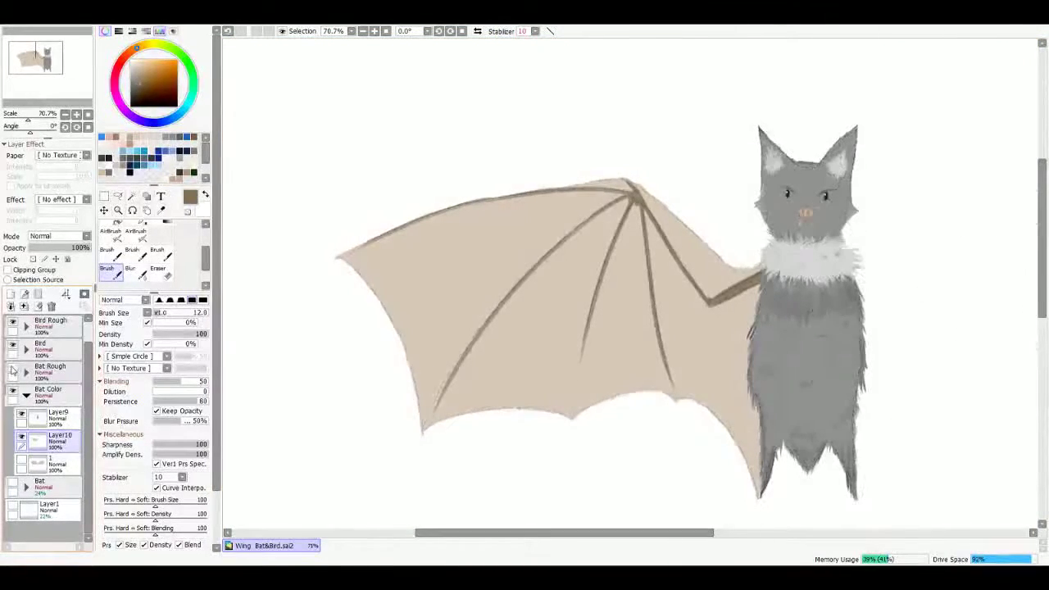
left_click(12, 370)
left_click(12, 370)
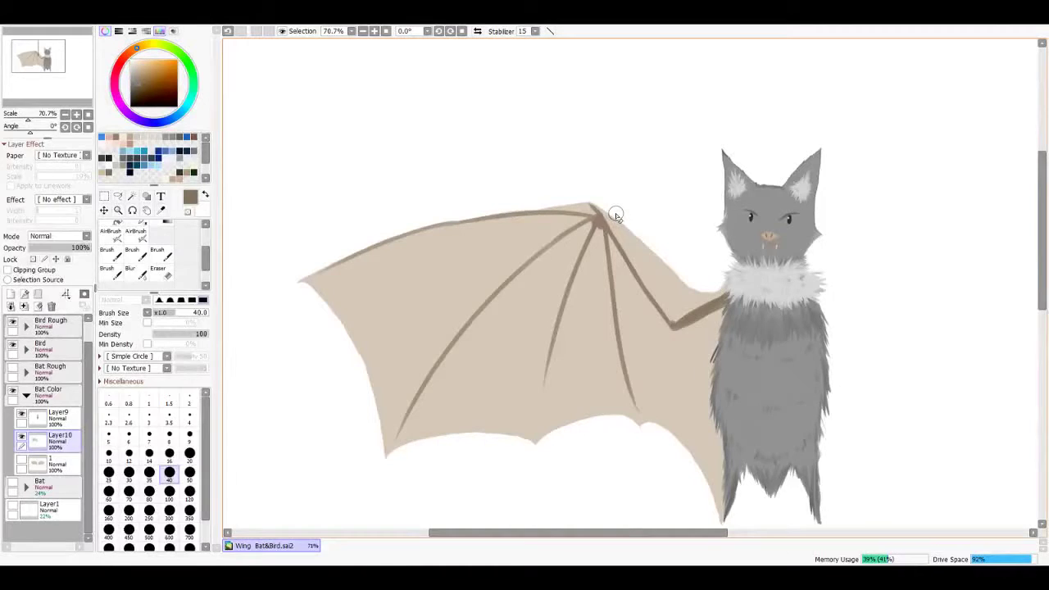
Step: Airbrush soft brown shading over the membrane's outer and lower edges on a new clipping layer, raising the brush size to 300
left_click(135, 231)
left_click(10, 294)
left_click(24, 270)
mouse_move(394, 324)
left_mouse_down()
mouse_move(373, 303)
mouse_move(386, 445)
mouse_move(641, 451)
left_mouse_up()
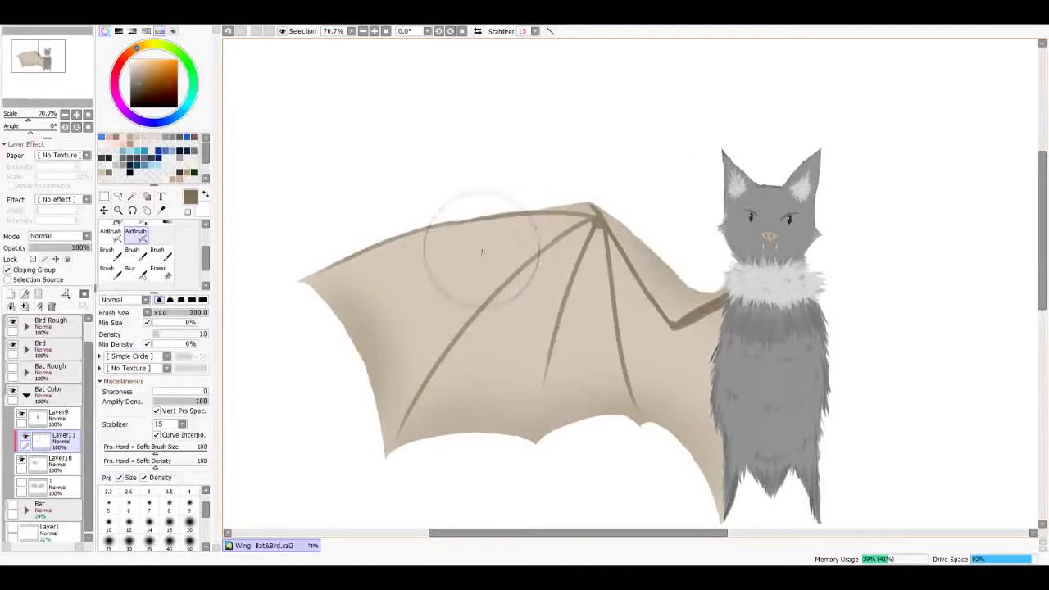
key("bracketleft")
key("bracketleft")
key("bracketright")
key("bracketright")
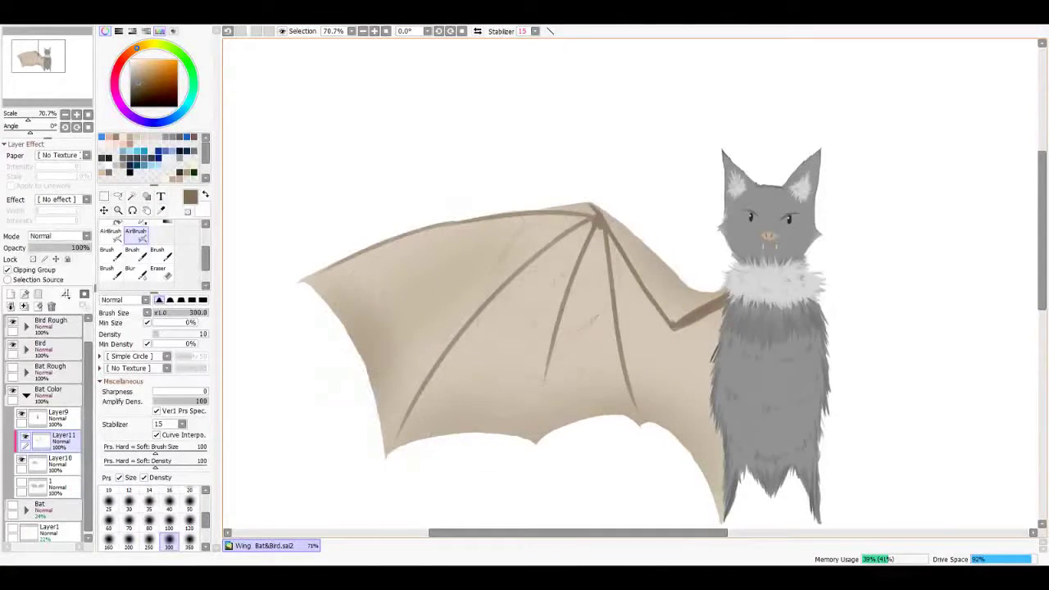
scroll(552, 361, "down", 1)
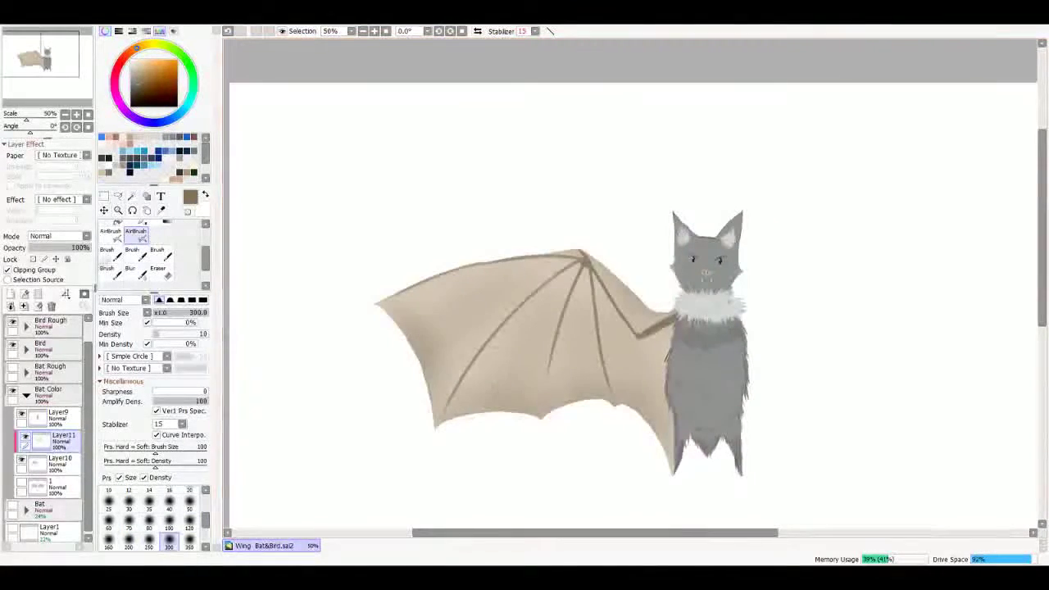
Step: Outline the wing's tip, outer edge, scallops and upper edge with thin dark brown lines at brush size 12
key("b")
scroll(360, 323, "up", 5)
scroll(402, 283, "down", 3)
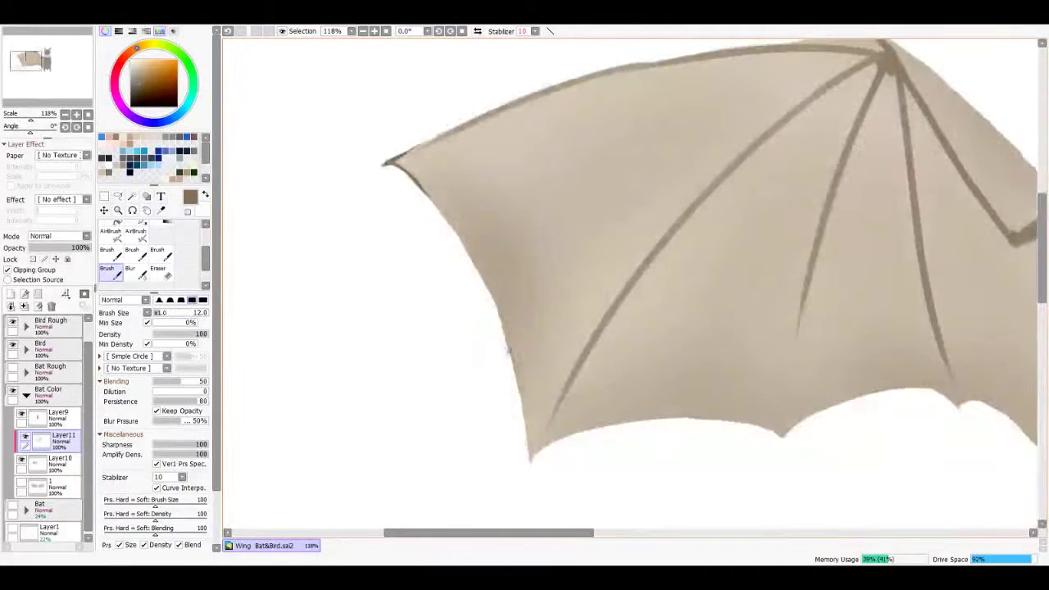
left_click_drag(530, 457, 770, 429)
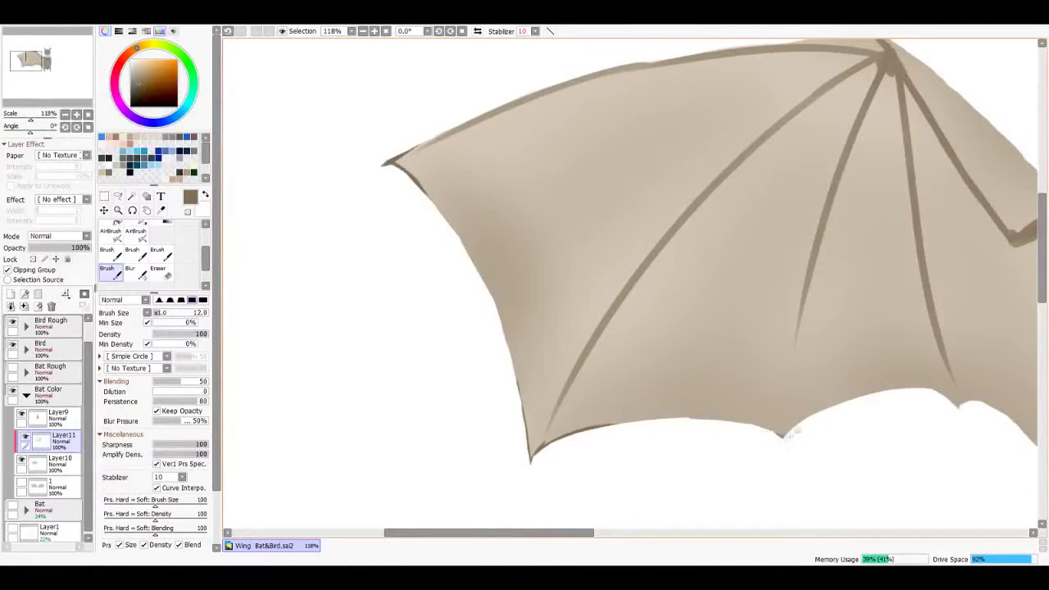
scroll(815, 397, "right", 3)
left_click_drag(875, 415, 852, 532)
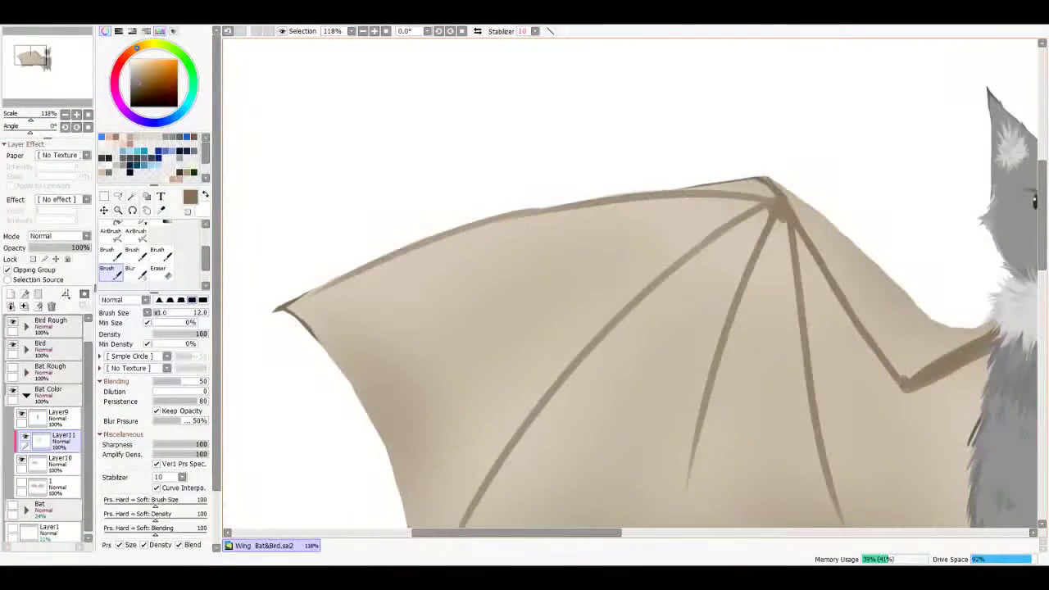
scroll(630, 346, "down", 5)
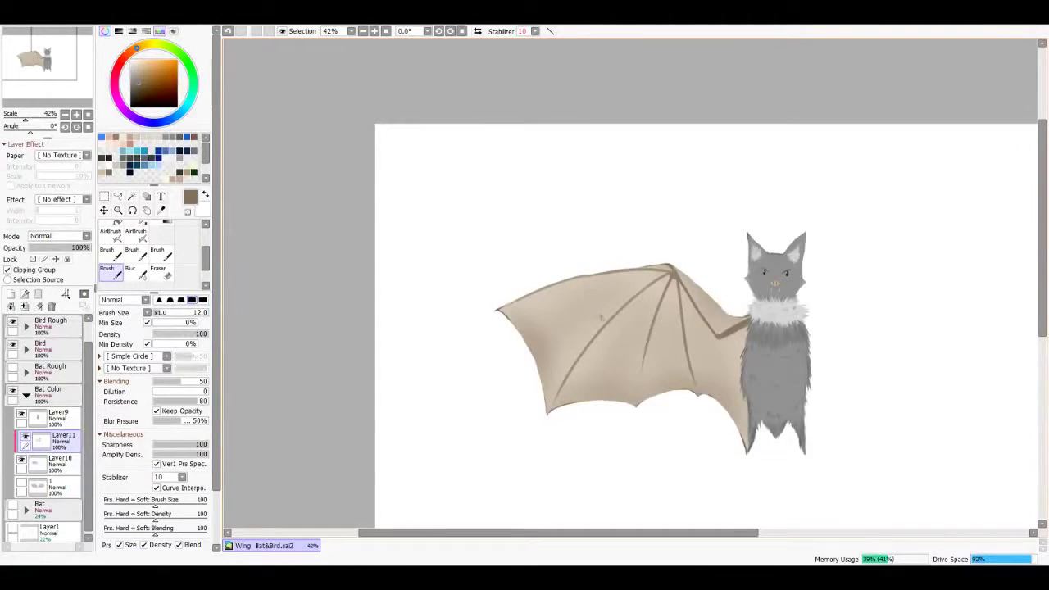
Step: Merge the shading into the wing layer, name it 2, and add a mirrored, merged copy over the sketched opposite wing
key("ctrl+e")
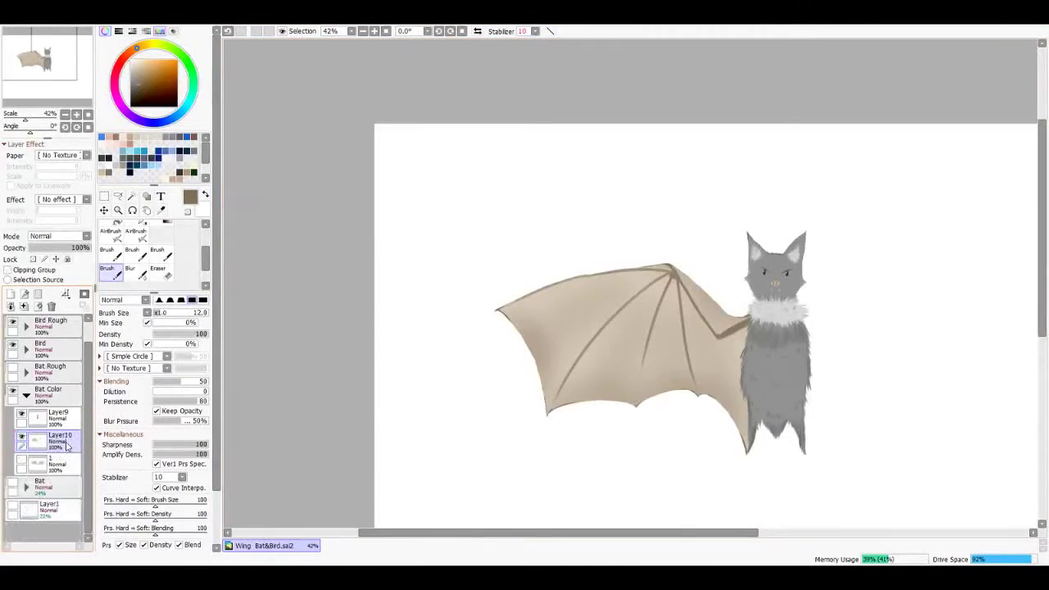
left_click(12, 370)
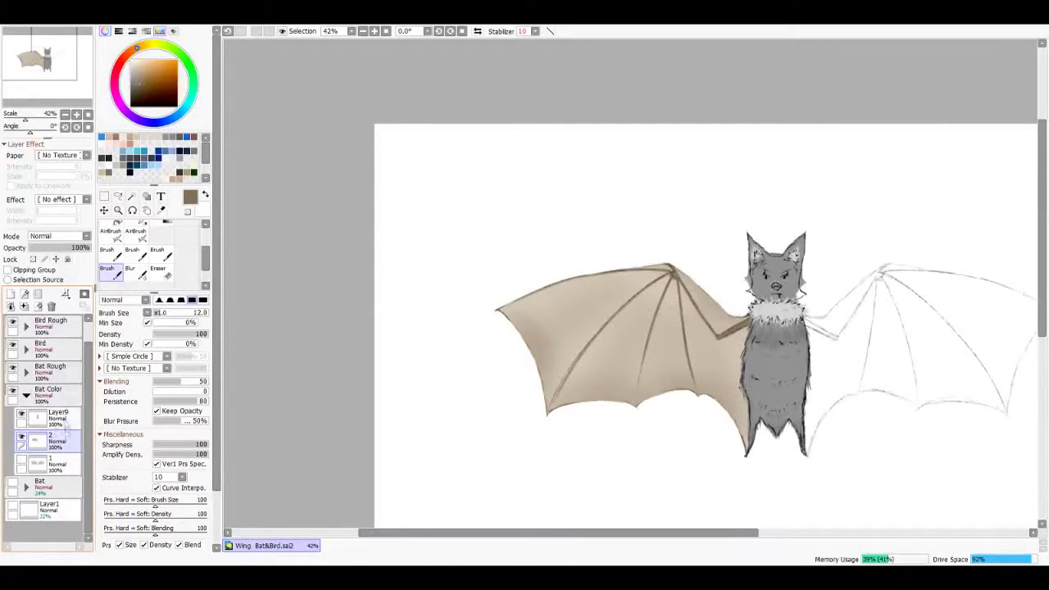
key("ctrl+j")
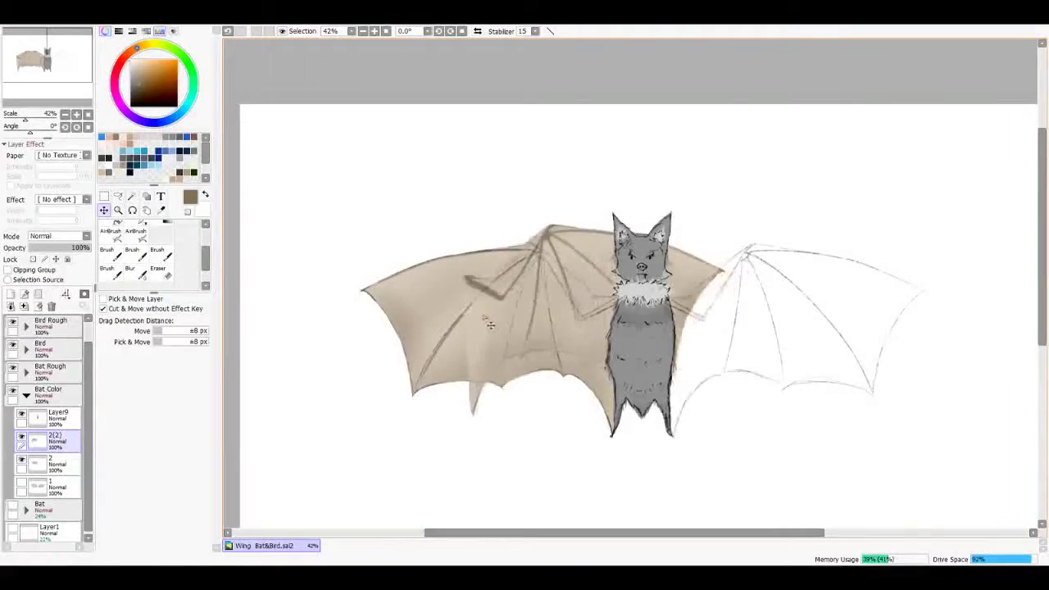
left_click_drag(713, 342, 694, 344)
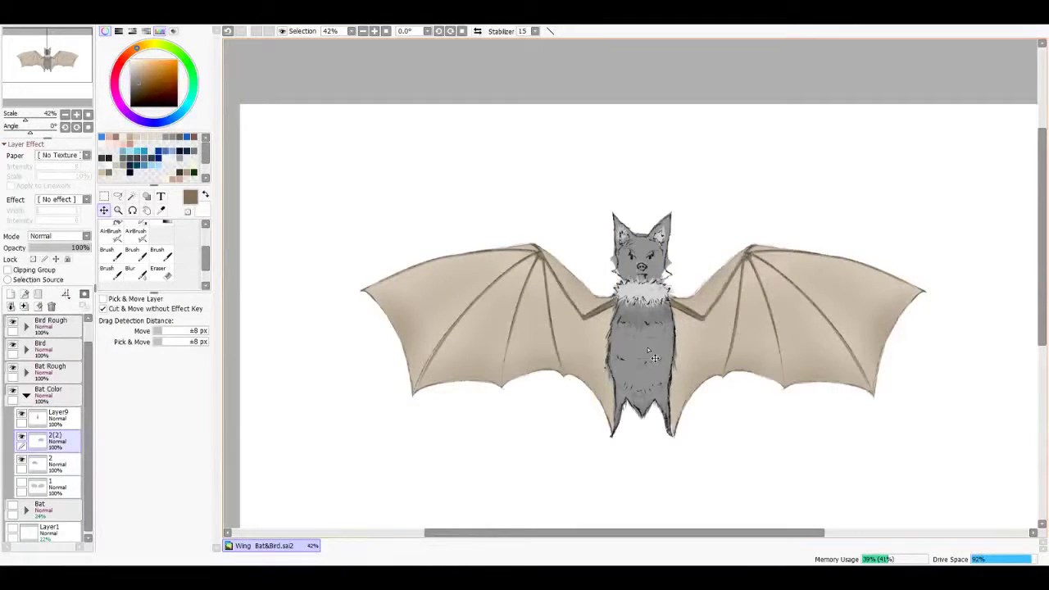
key("ctrl+e")
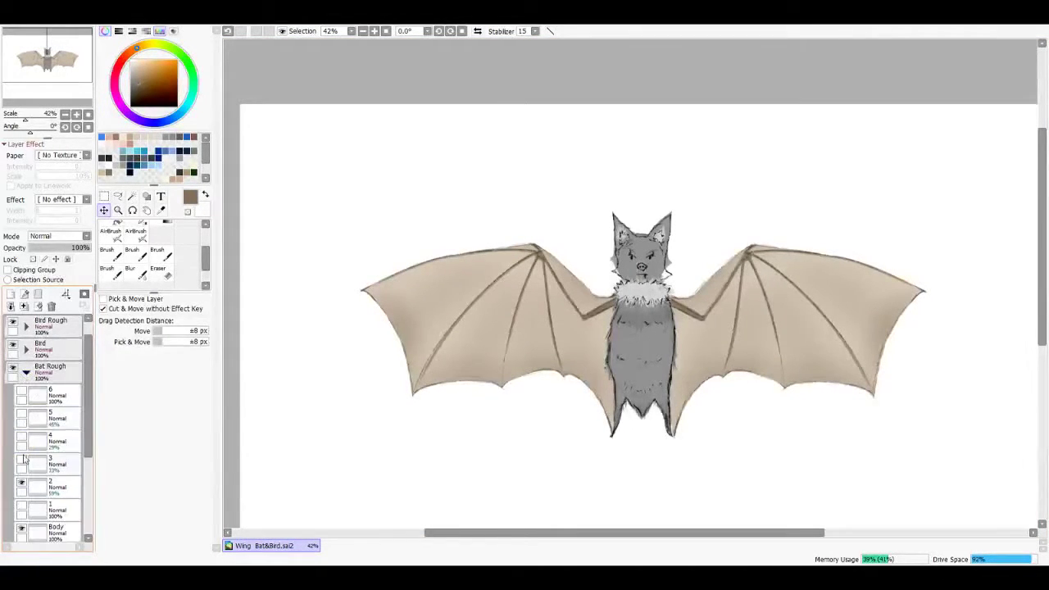
Step: Show the next pose's sketch and block in its left-hand wing membrane in beige on a new layer named 3 at brush size 120
left_click(22, 440)
left_click(24, 306)
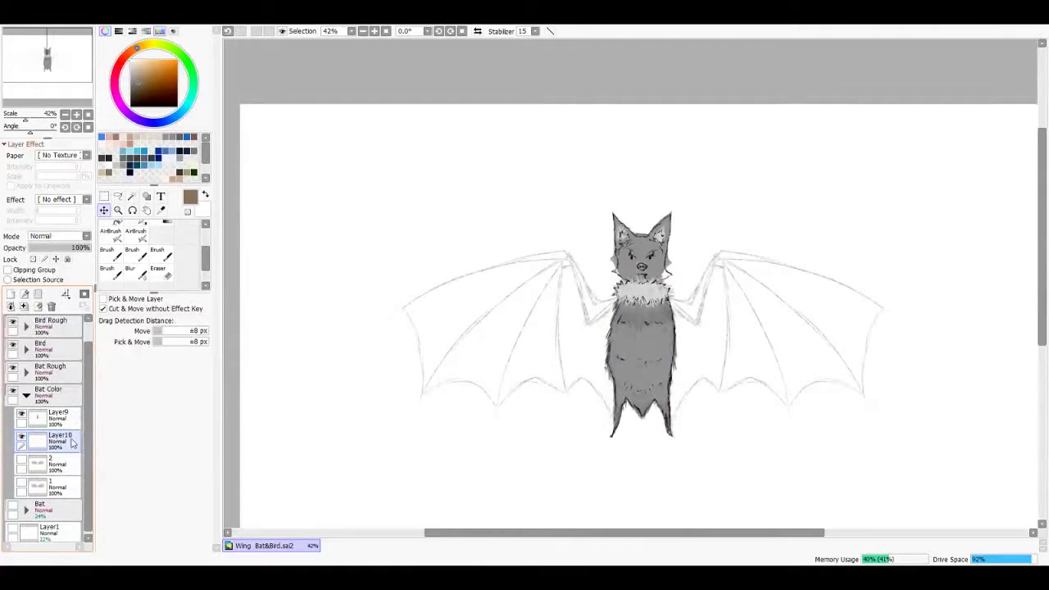
key("b")
scroll(534, 332, "up", 1)
mouse_move(557, 270)
left_mouse_down()
mouse_move(545, 297)
mouse_move(435, 340)
left_mouse_up()
left_click_drag(516, 258, 394, 315)
mouse_move(418, 278)
left_mouse_down()
mouse_move(574, 238)
mouse_move(623, 327)
left_mouse_up()
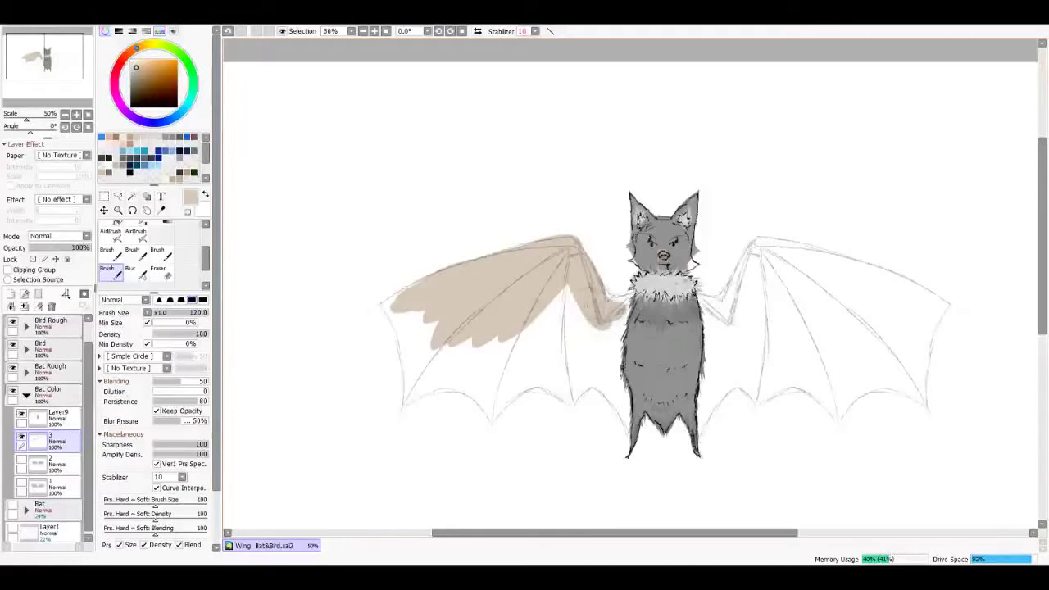
mouse_move(631, 291)
left_mouse_down()
mouse_move(578, 341)
mouse_move(582, 385)
left_mouse_up()
mouse_move(623, 327)
left_mouse_down()
mouse_move(614, 426)
mouse_move(524, 328)
mouse_move(475, 394)
mouse_move(410, 344)
mouse_move(385, 295)
mouse_move(467, 402)
mouse_move(541, 401)
left_mouse_up()
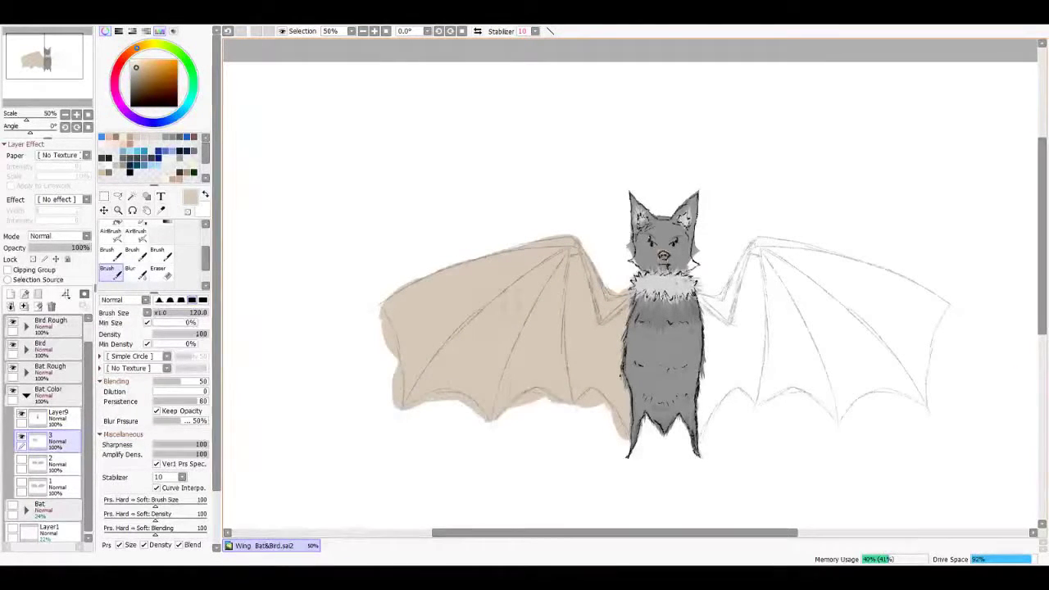
Step: Erase the beige spilling past the sketched outer edge and lower scallops of the left-hand wing with a size 40 eraser
scroll(399, 287, "up", 5)
key("e")
mouse_move(569, 204)
left_mouse_down()
mouse_move(425, 315)
mouse_move(487, 336)
mouse_move(495, 351)
mouse_move(490, 337)
mouse_move(496, 402)
left_mouse_up()
scroll(495, 402, "down", 2)
mouse_move(504, 230)
left_mouse_down()
mouse_move(511, 412)
mouse_move(647, 379)
mouse_move(778, 402)
mouse_move(872, 361)
mouse_move(786, 340)
mouse_move(844, 340)
left_mouse_up()
mouse_move(876, 390)
left_mouse_down()
mouse_move(893, 340)
mouse_move(926, 327)
left_mouse_up()
scroll(901, 344, "right", 3)
left_click_drag(820, 336, 832, 401)
scroll(639, 287, "up", 4)
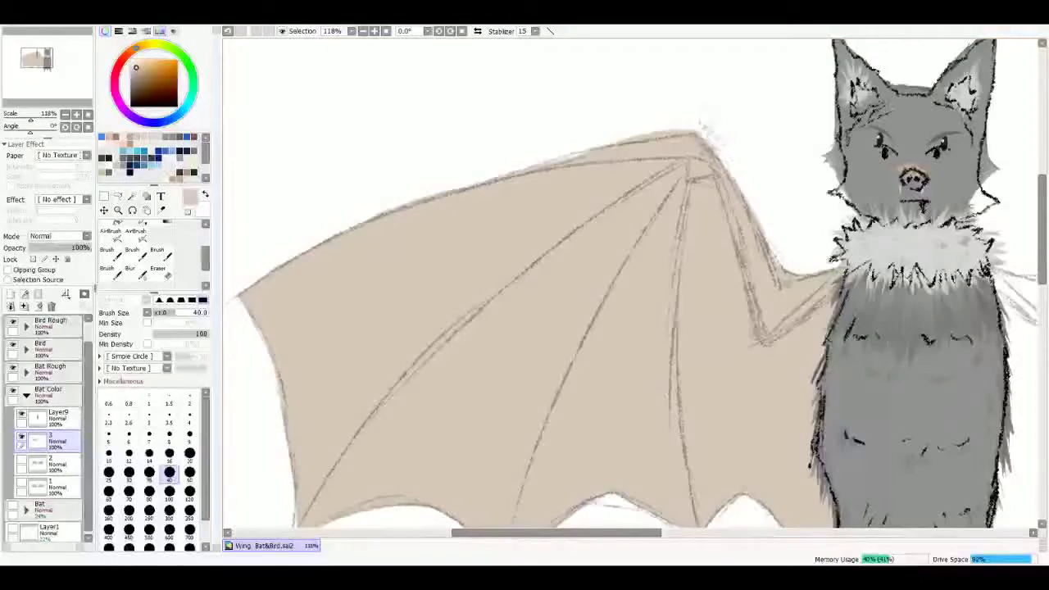
scroll(541, 152, "left", 3)
scroll(541, 152, "down", 1)
left_click(106, 270)
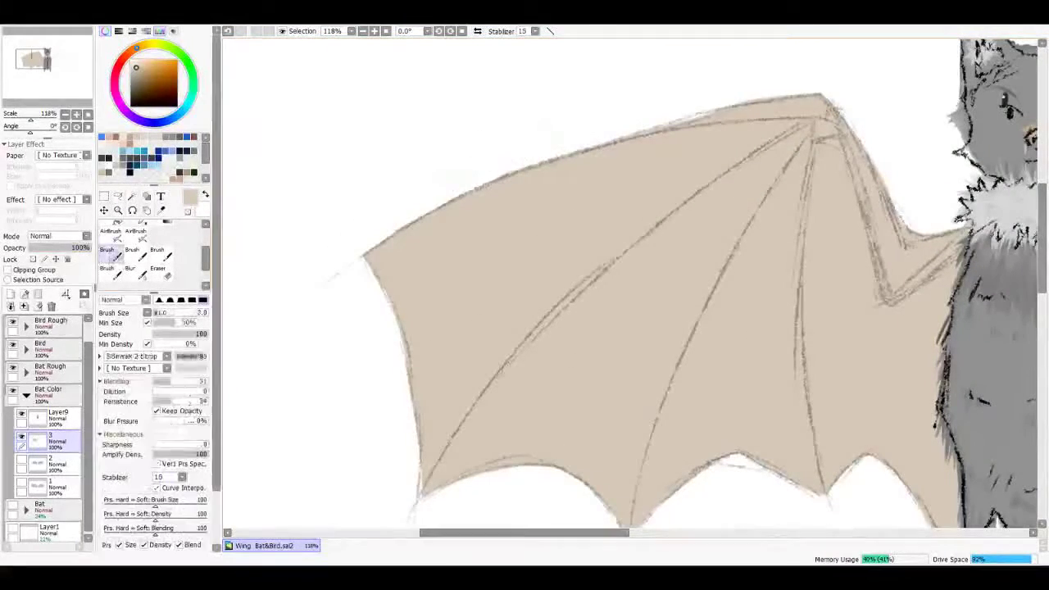
key("n")
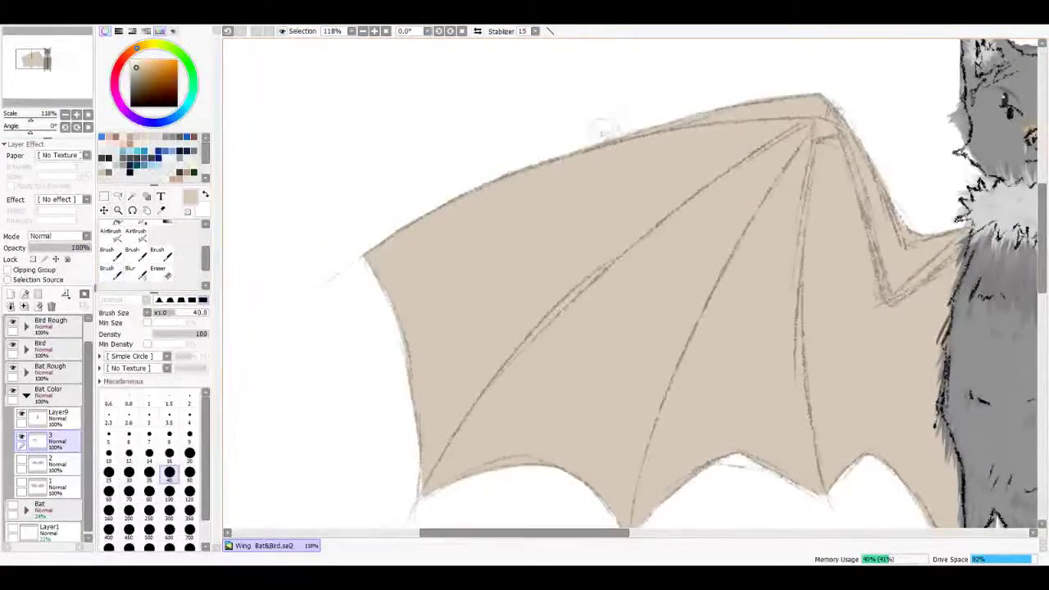
scroll(648, 251, "down", 3)
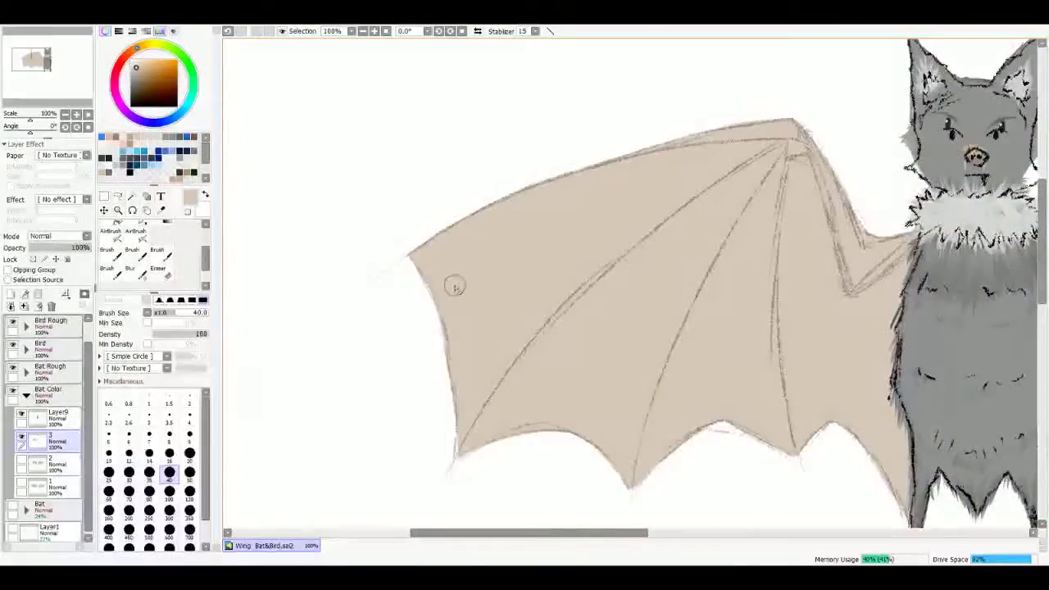
Step: Paint the wrist joint and the two arm bones of the left-hand wing in dark brown at brush size 7
left_click(189, 434)
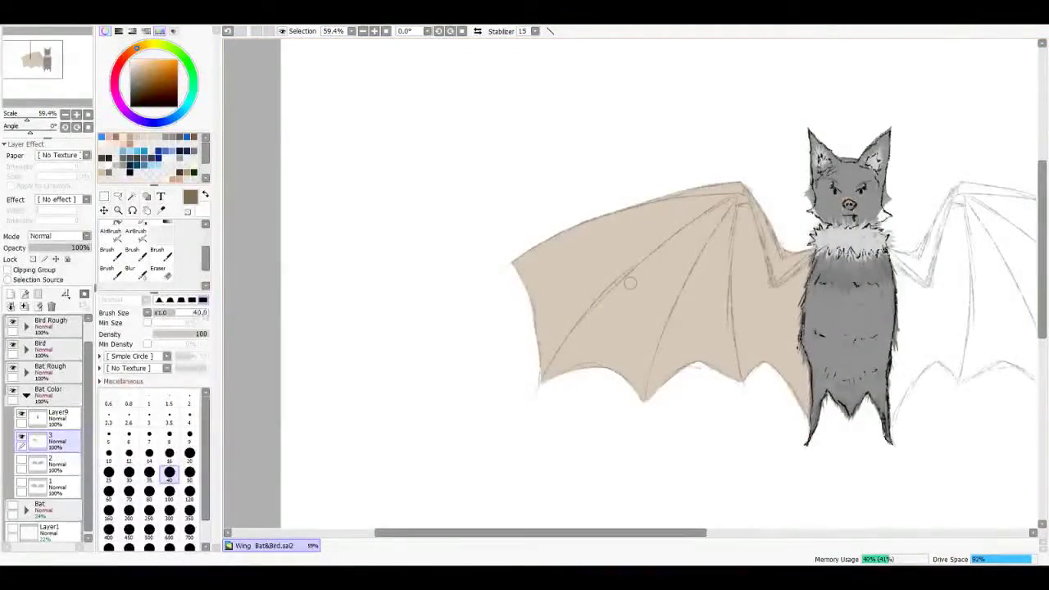
scroll(693, 240, "up", 3)
left_click_drag(715, 238, 686, 248)
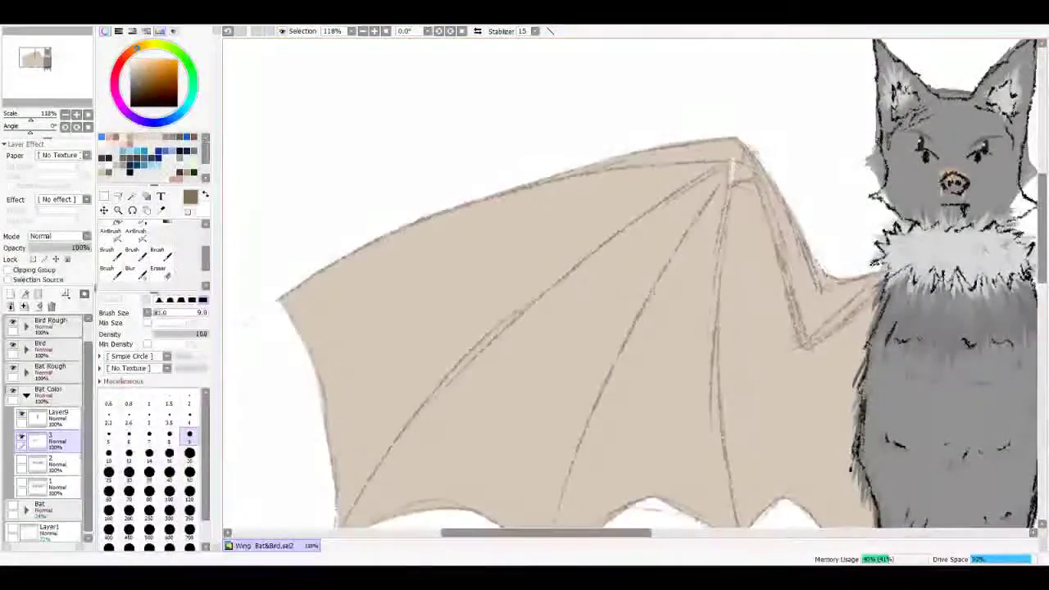
key("b")
left_click_drag(729, 176, 735, 171)
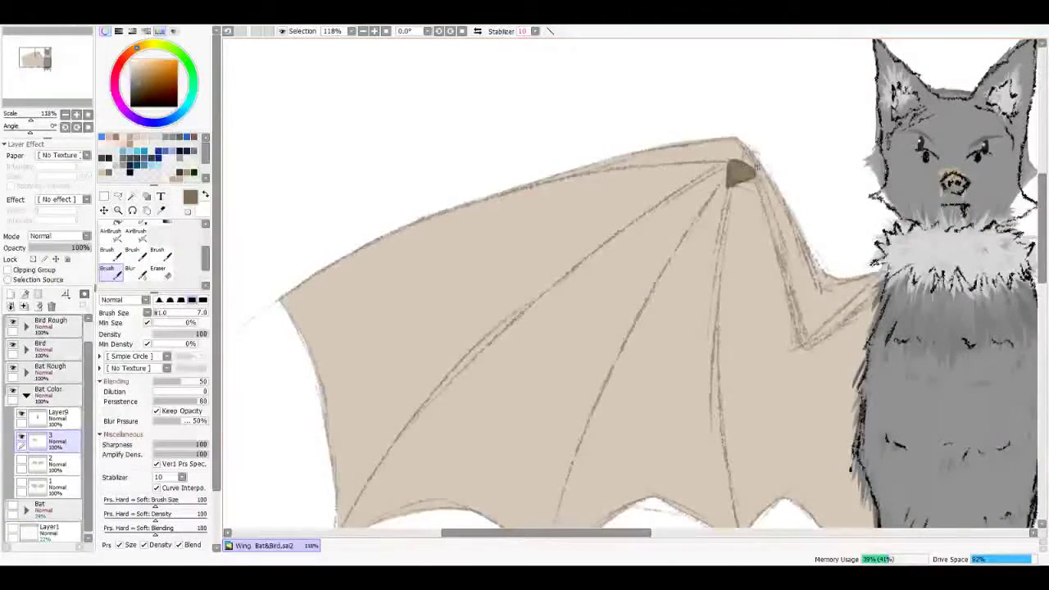
mouse_move(766, 227)
left_mouse_down()
mouse_move(791, 303)
mouse_move(713, 271)
mouse_move(803, 332)
mouse_move(807, 351)
mouse_move(783, 326)
mouse_move(795, 273)
mouse_move(842, 233)
left_mouse_up()
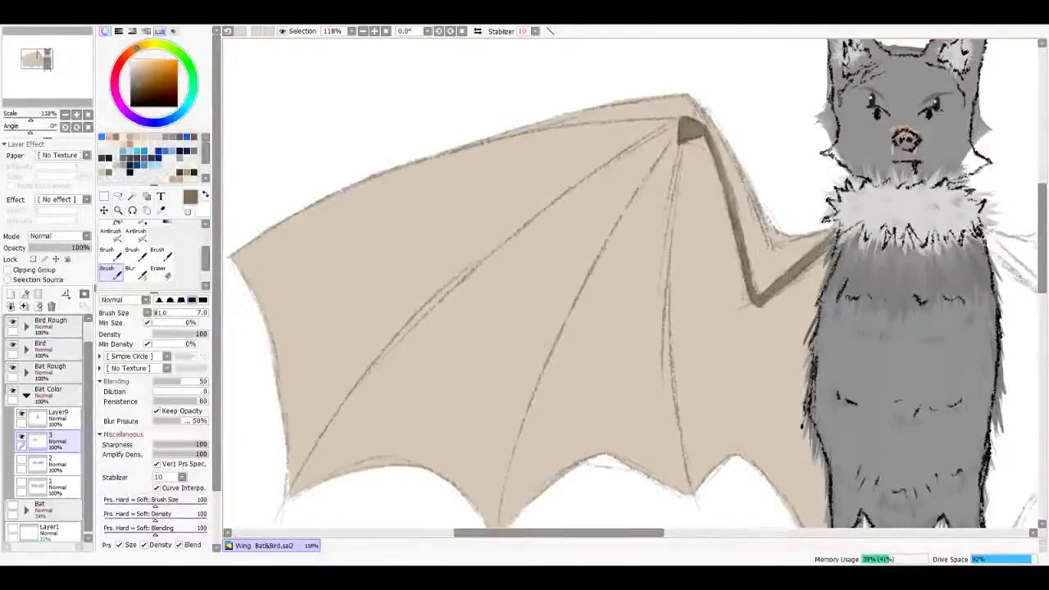
Step: Paint the left-hand wing's finger bones and its leading-edge bone in dark brown along the sketched lines, reaching each scallop tip
left_click_drag(670, 210, 664, 348)
left_click_drag(573, 328, 577, 243)
left_click_drag(672, 237, 688, 393)
left_click_drag(697, 90, 760, 139)
left_click_drag(747, 89, 721, 155)
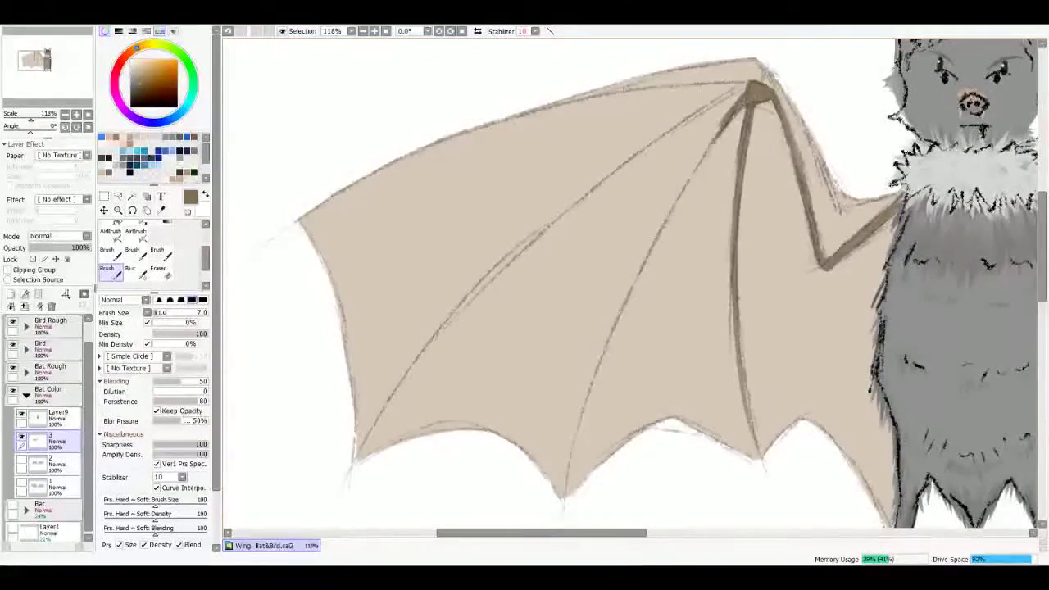
left_click_drag(615, 328, 763, 256)
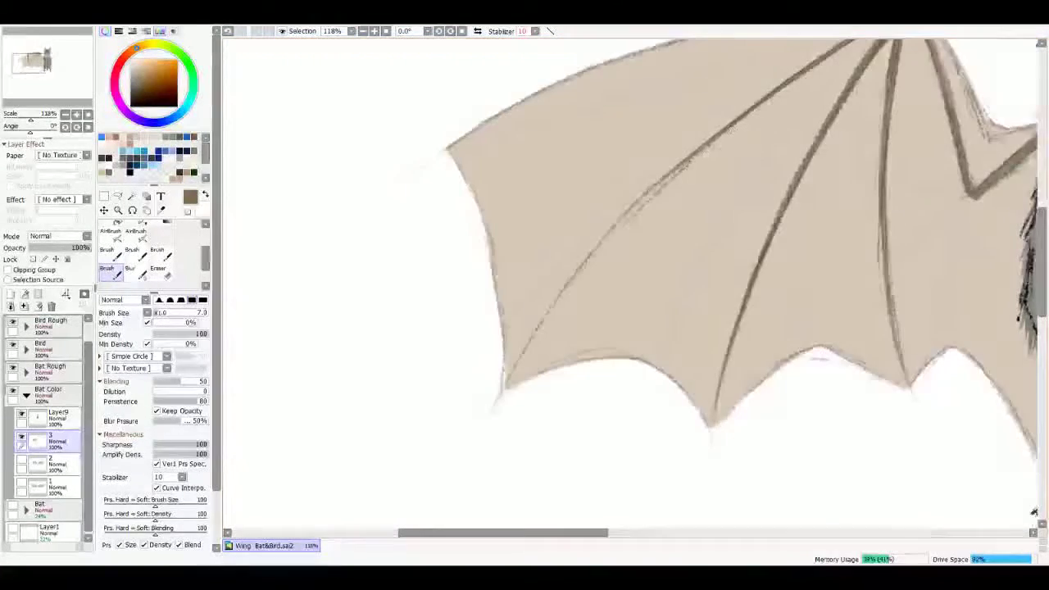
left_click_drag(536, 327, 502, 395)
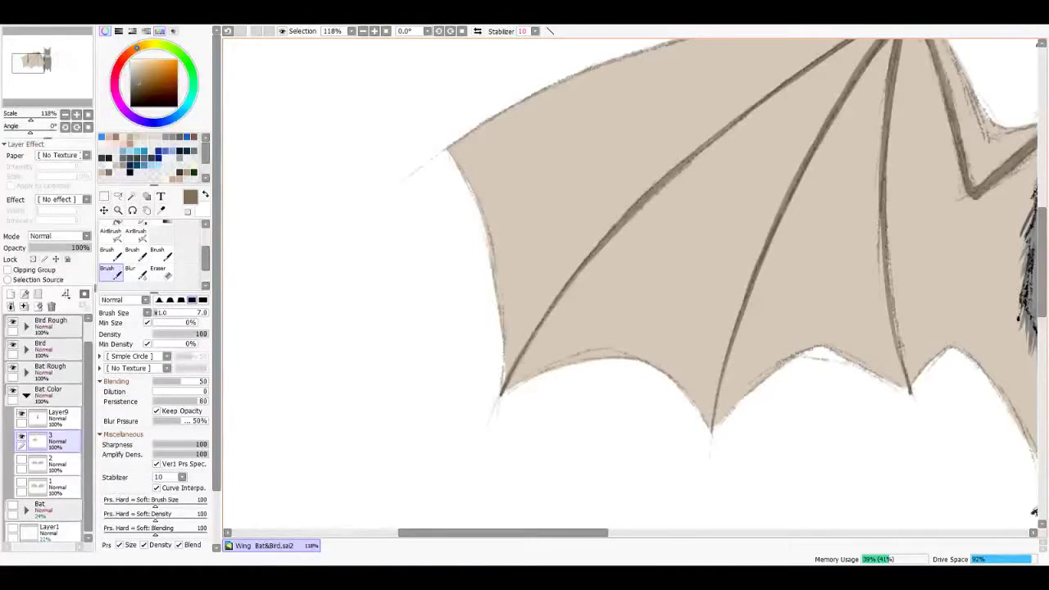
left_click_drag(909, 393, 952, 487)
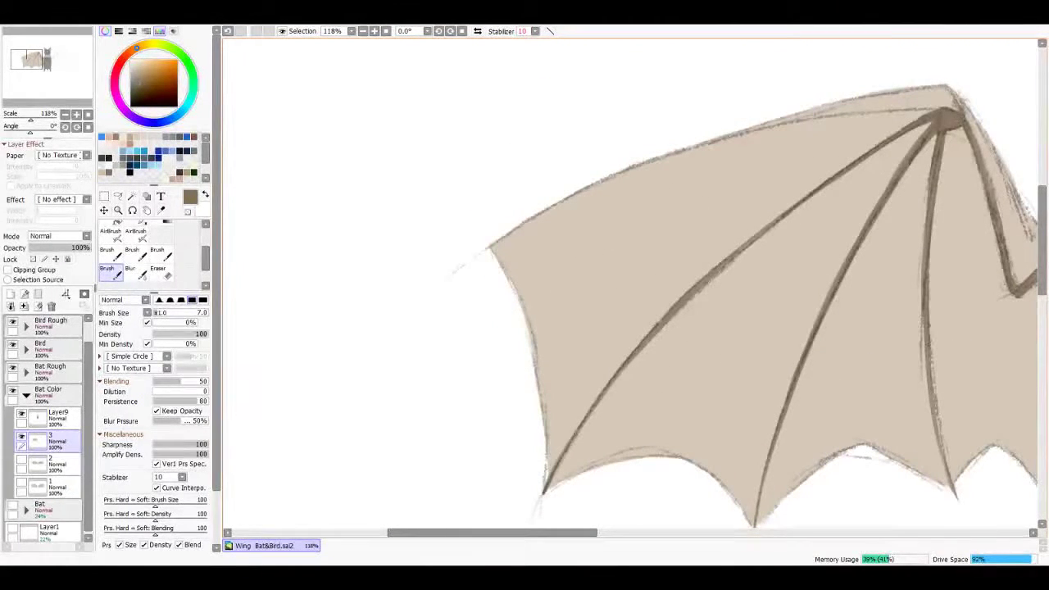
mouse_move(900, 109)
left_mouse_down()
mouse_move(666, 150)
mouse_move(564, 190)
mouse_move(543, 212)
left_mouse_up()
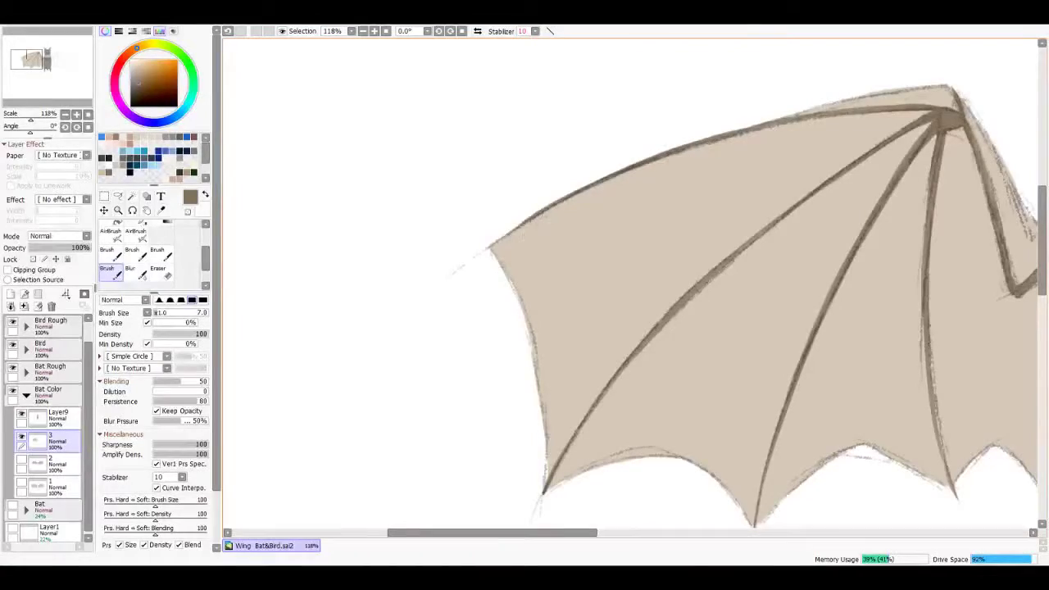
Step: Shade the wing membrane between the bones with a soft brown size 200 airbrush on a new layer clipped to layer 3
left_click_drag(737, 287, 393, 297)
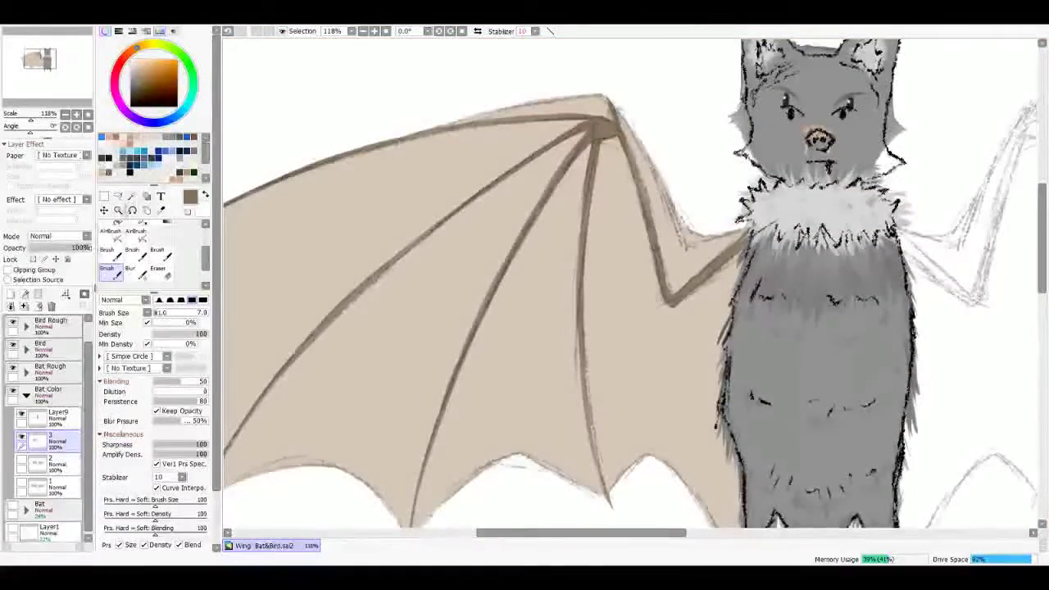
left_click(135, 231)
left_click(11, 294)
left_click(7, 269)
left_click_drag(574, 286, 604, 320)
mouse_move(533, 176)
left_mouse_down()
mouse_move(623, 136)
mouse_move(738, 278)
mouse_move(721, 303)
left_mouse_up()
left_click_drag(573, 287, 921, 172)
mouse_move(525, 164)
left_mouse_down()
mouse_move(639, 328)
mouse_move(762, 385)
mouse_move(498, 314)
left_mouse_up()
left_click_drag(573, 246, 573, 377)
left_click_drag(369, 344, 508, 246)
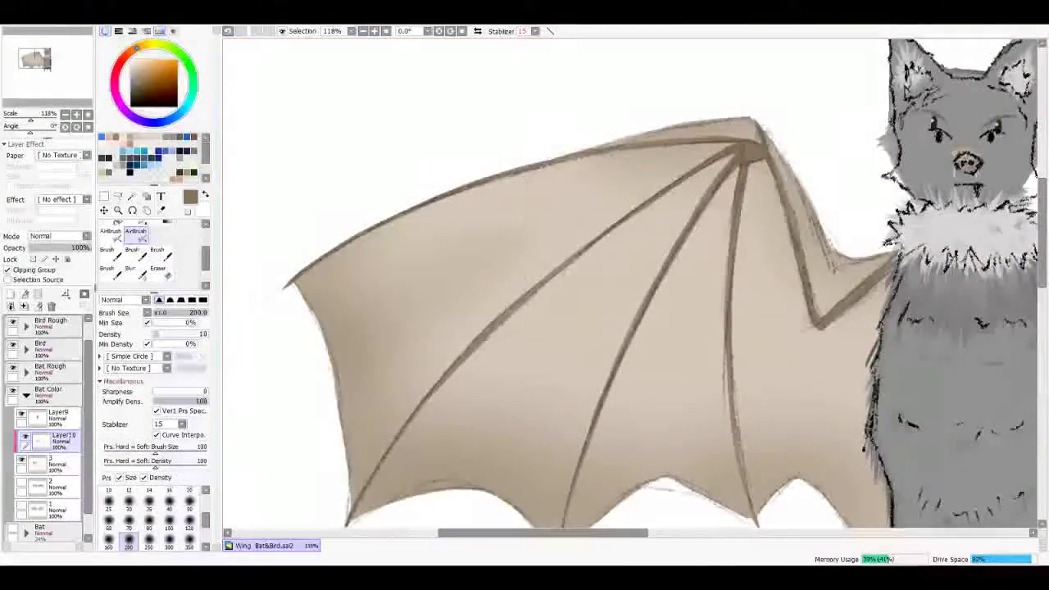
left_click_drag(492, 443, 647, 262)
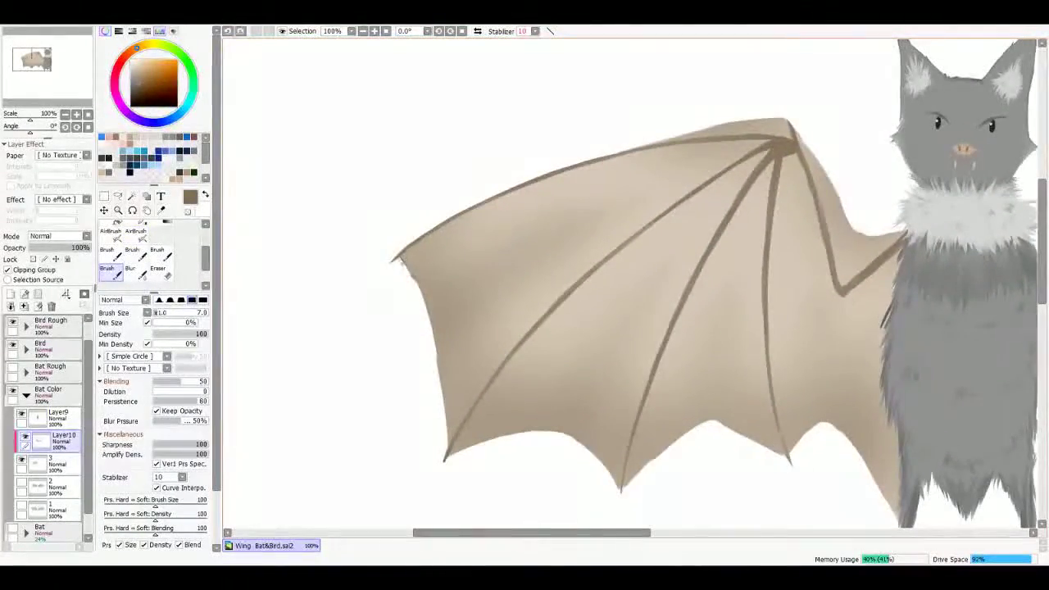
Step: Outline the wing's outer edge, lower scallops and inner arm edge with thin brown lines at brush size 7
scroll(631, 287, "down", 3)
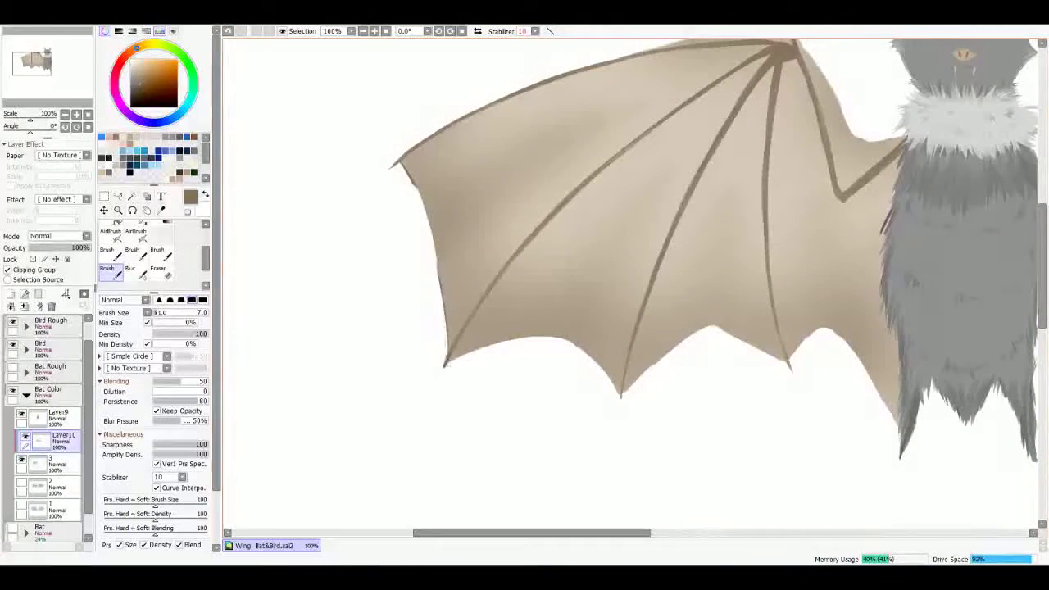
key("ctrl+z")
left_click_drag(588, 360, 621, 395)
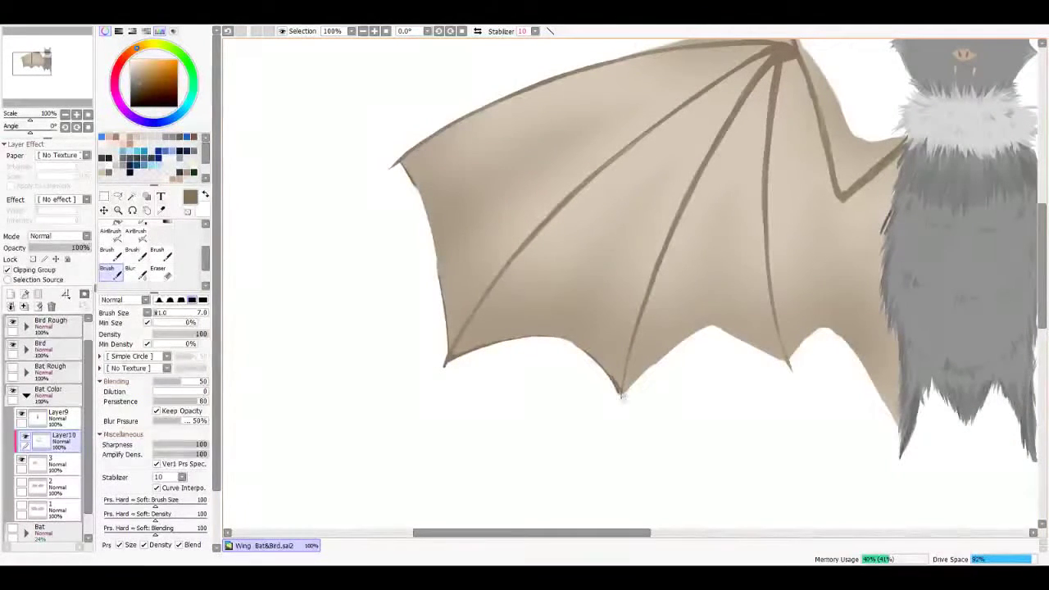
left_click_drag(716, 329, 792, 363)
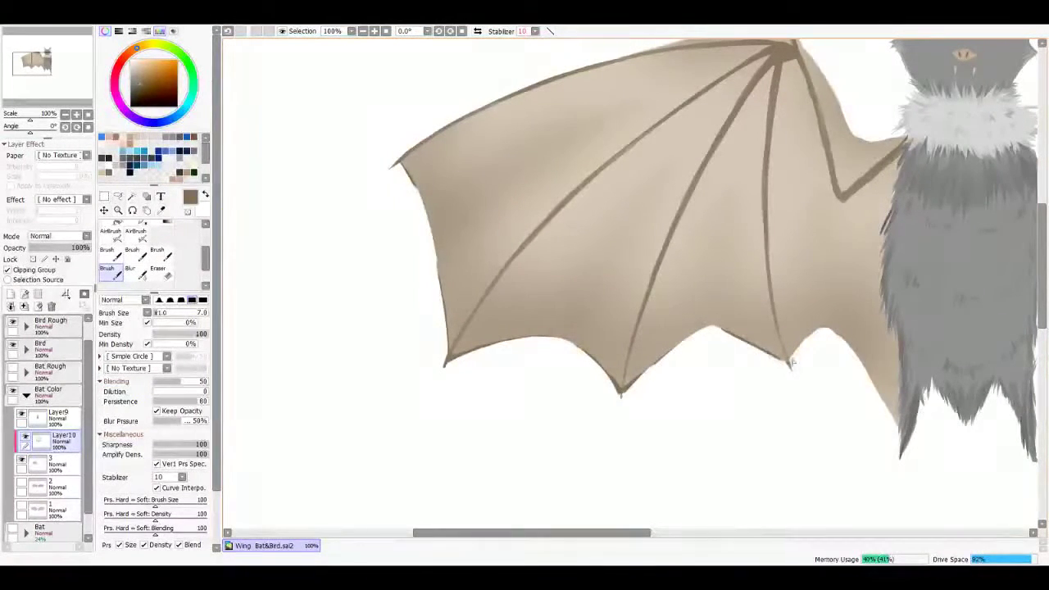
left_click_drag(574, 246, 599, 365)
mouse_move(680, 168)
left_mouse_down()
mouse_move(815, 146)
mouse_move(869, 231)
left_mouse_up()
left_click_drag(819, 152, 864, 225)
Step: Deepen the brown shading near the wing's outer edge with the size 200 airbrush
scroll(852, 236, "down", 5)
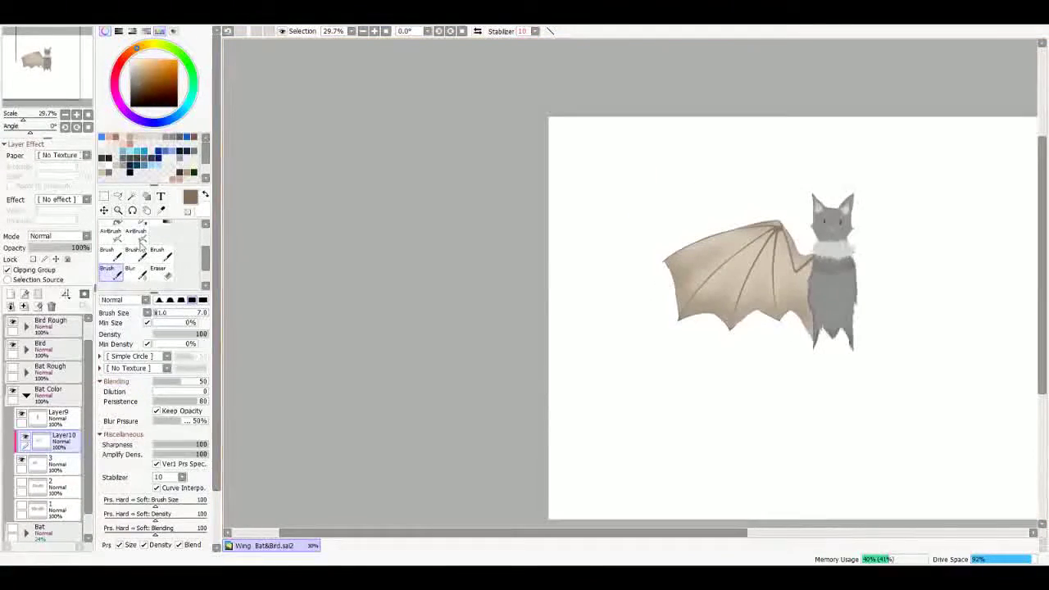
key("v")
left_click_drag(657, 271, 604, 283)
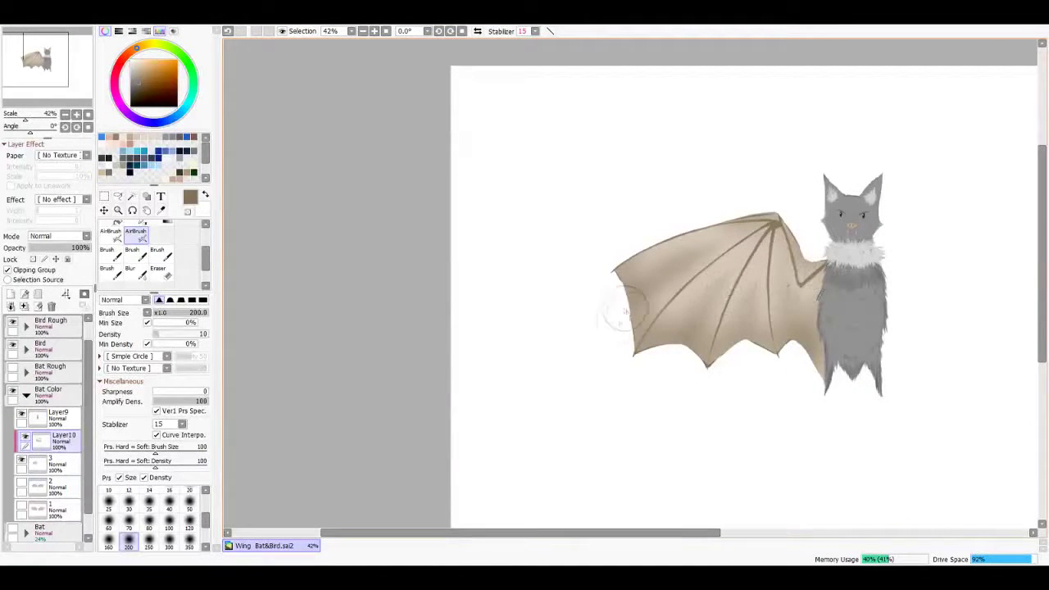
Step: Merge the shading into wing layer 3 and add a mirrored, merged copy over the sketched opposite wing
key("ctrl+e")
left_click(24, 294)
left_click(13, 393)
left_click(103, 211)
left_click_drag(524, 281, 795, 281)
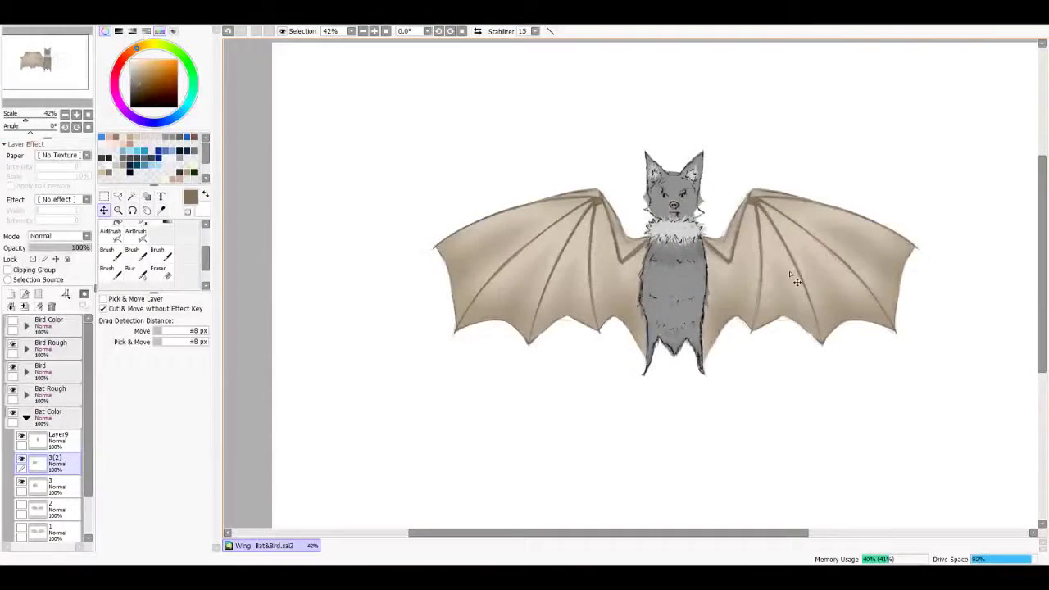
key("ctrl+e")
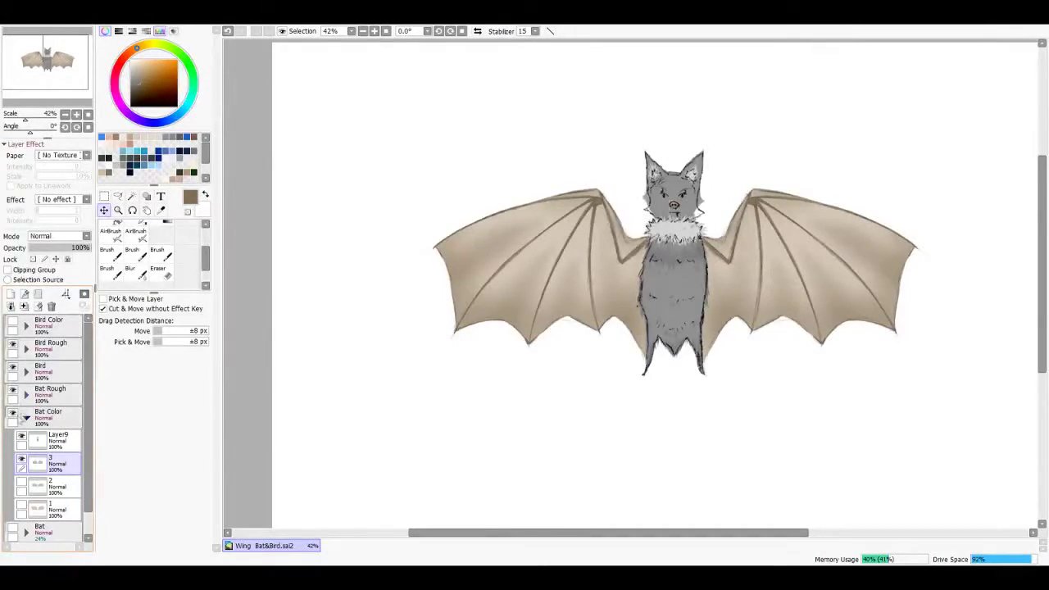
scroll(557, 384, "up", 2)
scroll(620, 342, "down", 4)
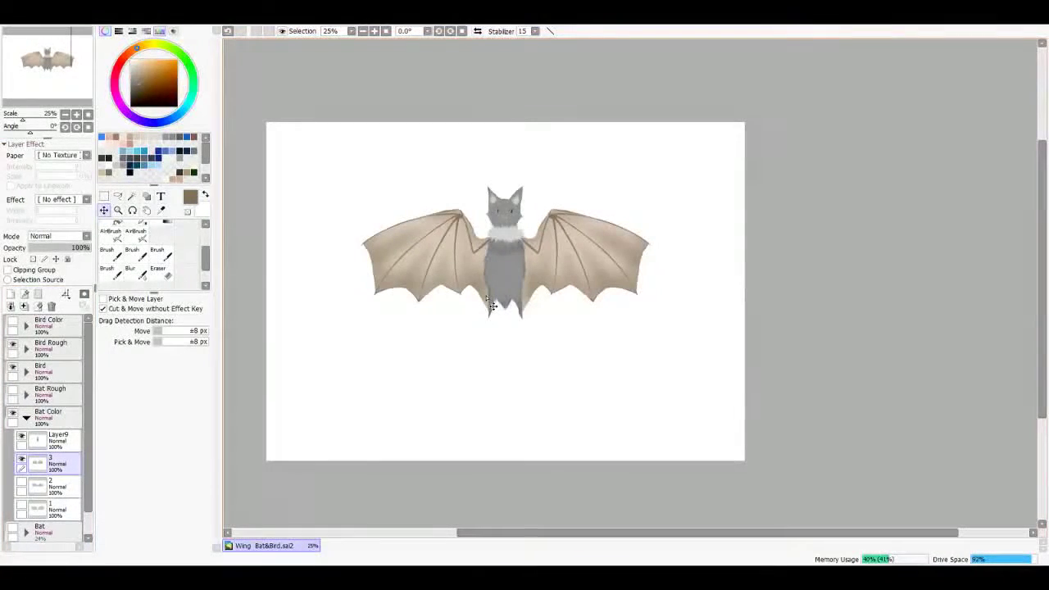
Step: Hide layer 3, show the folded-down pose's sketch, and add a new layer named 4 with beige as the colour
left_click(12, 388)
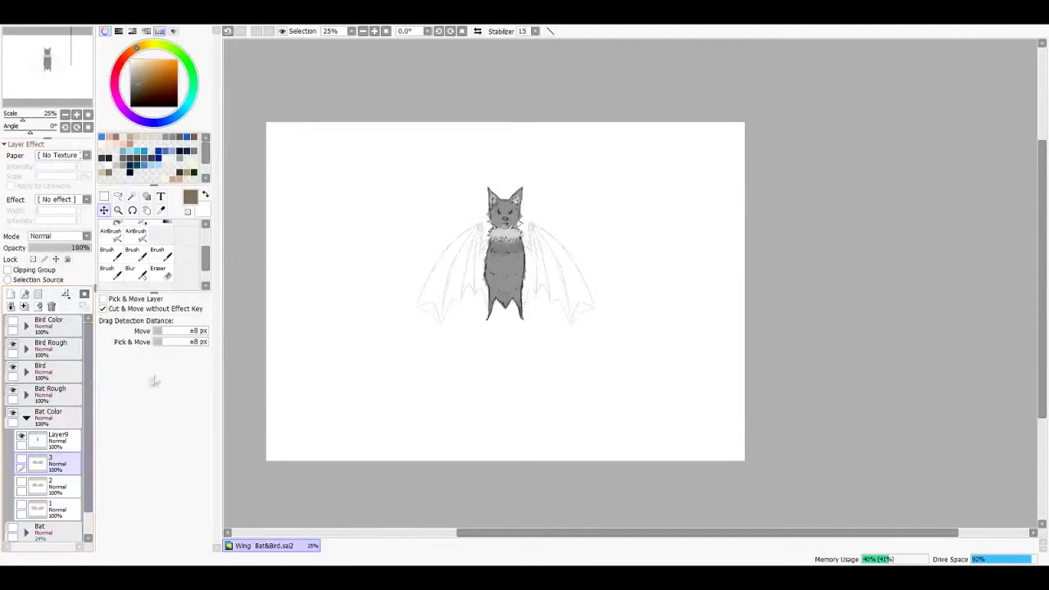
key("ctrl+shift+n")
left_click(136, 145)
scroll(508, 219, "up", 2)
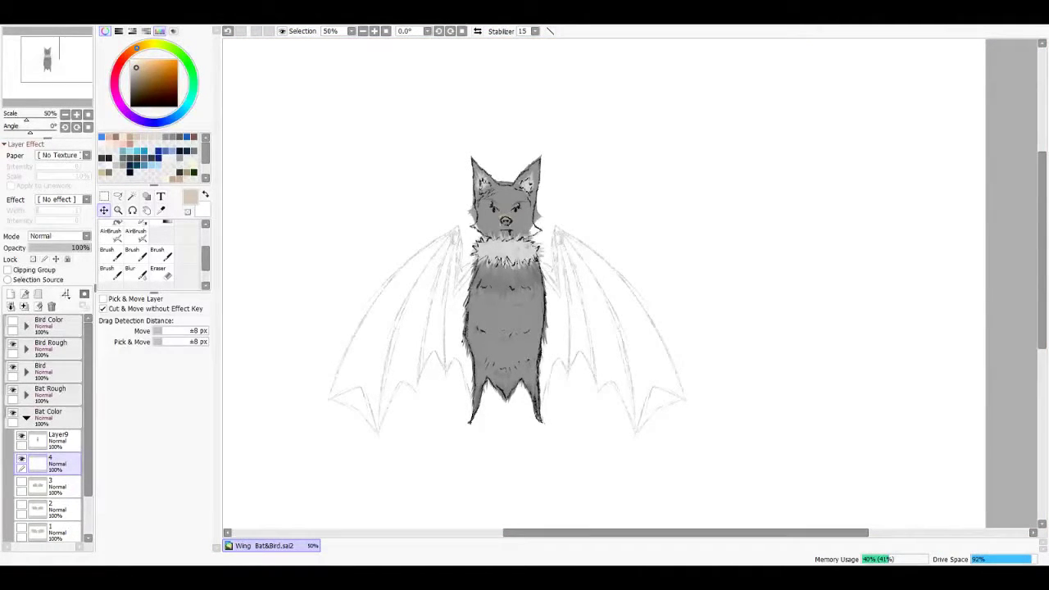
scroll(541, 377, "up", 2)
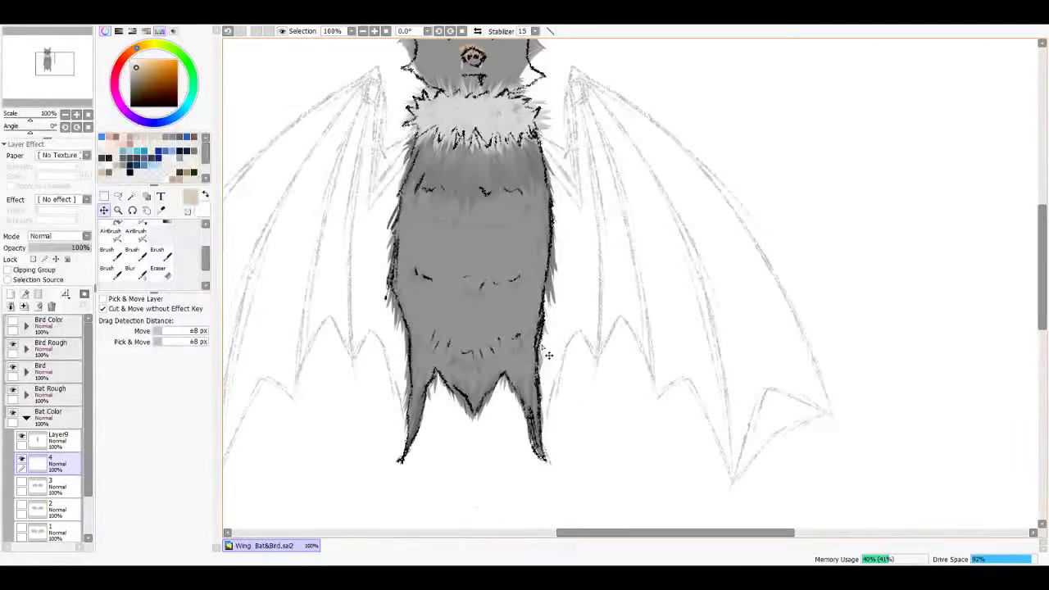
left_click_drag(548, 354, 630, 358)
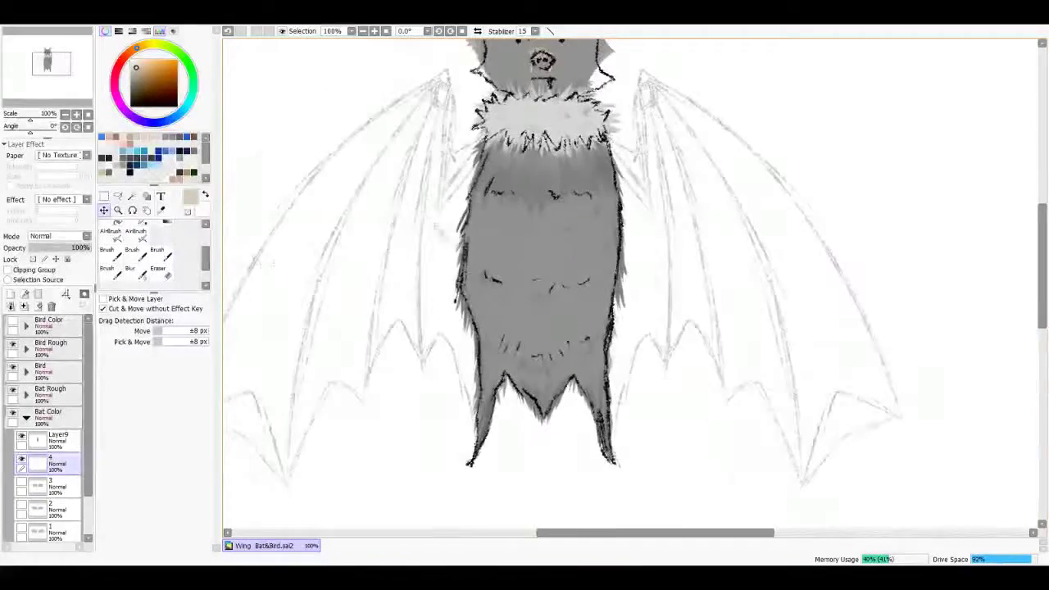
Step: Block in the folded left-hand wing's membrane in beige over the sketch at brush size 100
key("b")
left_click_drag(413, 151, 308, 324)
left_click_drag(549, 327, 630, 295)
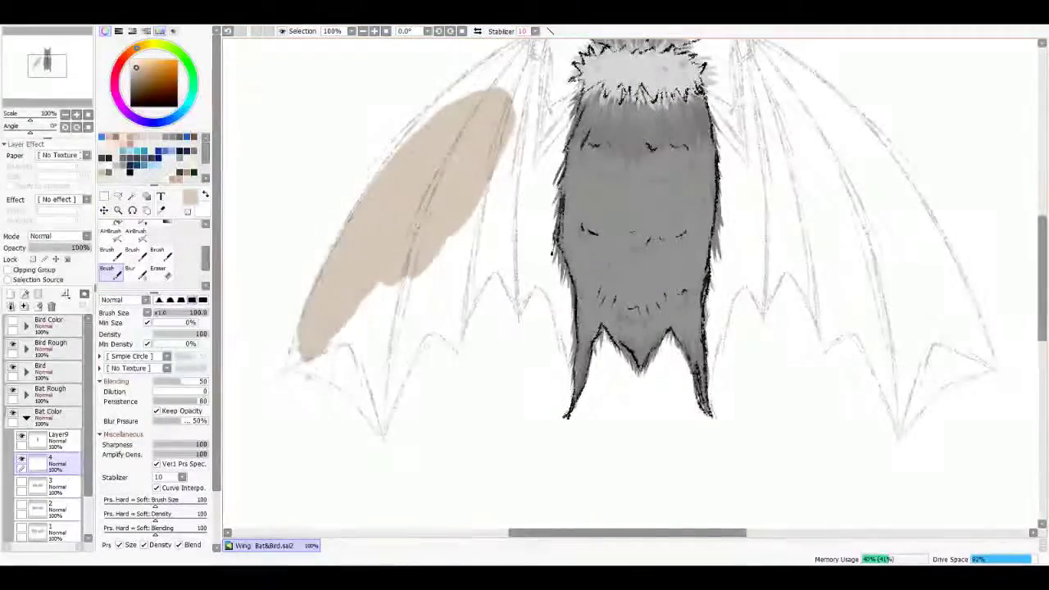
left_click_drag(352, 295, 286, 385)
left_click_drag(393, 279, 360, 443)
left_click_drag(574, 246, 507, 377)
left_click_drag(308, 330, 249, 441)
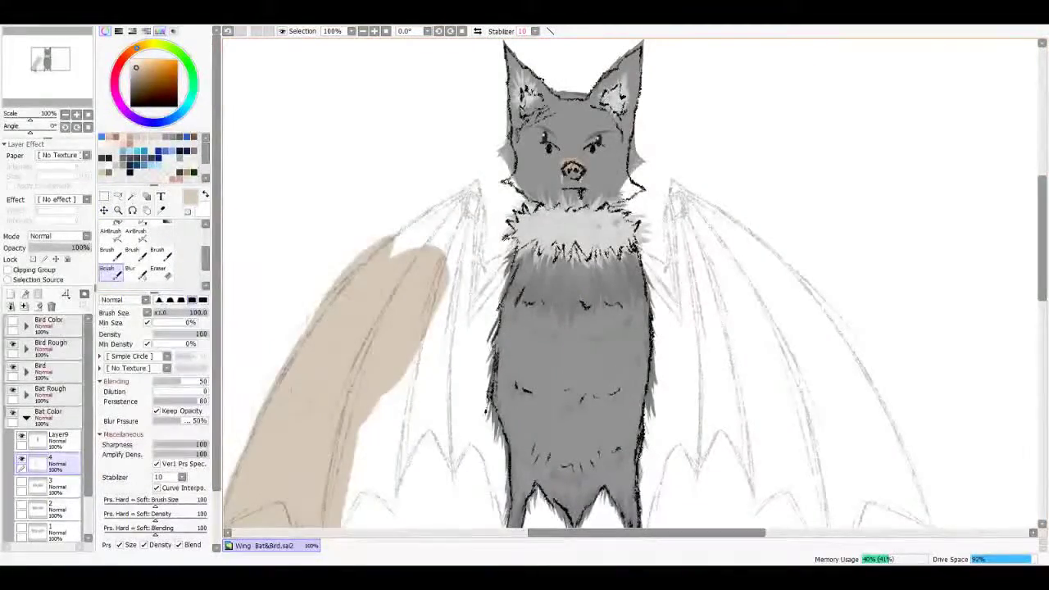
left_click_drag(485, 195, 369, 259)
mouse_move(517, 204)
left_mouse_down()
mouse_move(446, 320)
mouse_move(401, 435)
left_mouse_up()
mouse_move(401, 371)
left_mouse_down()
mouse_move(466, 223)
mouse_move(492, 361)
left_mouse_up()
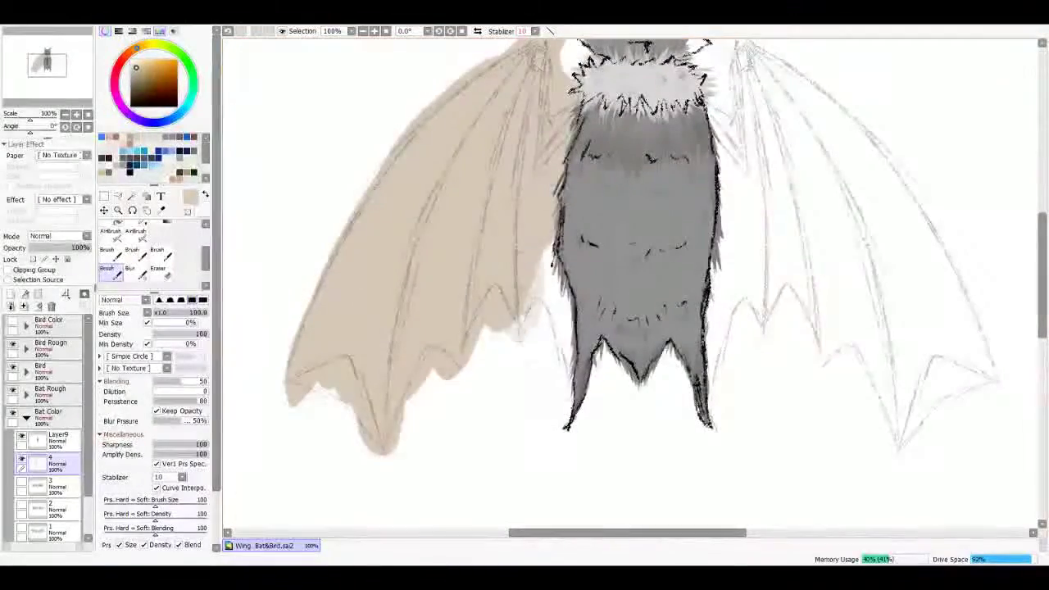
left_click_drag(524, 246, 574, 410)
Step: Erase the beige spilling past the sketched upper edge, arm notch, wing tip and lower scallops of the left-hand wing
key("ctrl")
scroll(300, 311, "up", 1)
left_click_drag(300, 311, 300, 393)
mouse_move(590, 82)
left_mouse_down()
mouse_move(618, 152)
mouse_move(616, 110)
mouse_move(605, 191)
left_mouse_up()
left_click_drag(603, 108, 598, 215)
mouse_move(598, 152)
left_mouse_down()
mouse_move(605, 206)
mouse_move(643, 144)
mouse_move(674, 190)
left_mouse_up()
left_click_drag(492, 410, 659, 155)
left_click_drag(388, 324, 419, 352)
mouse_move(442, 311)
left_mouse_down()
mouse_move(392, 354)
mouse_move(393, 377)
mouse_move(459, 301)
mouse_move(479, 297)
mouse_move(529, 430)
left_mouse_up()
mouse_move(453, 332)
left_mouse_down()
mouse_move(491, 369)
mouse_move(529, 442)
mouse_move(448, 328)
left_mouse_up()
mouse_move(492, 435)
left_mouse_down()
mouse_move(502, 338)
mouse_move(475, 409)
mouse_move(512, 315)
left_mouse_up()
mouse_move(524, 270)
left_mouse_down()
mouse_move(510, 314)
mouse_move(542, 250)
mouse_move(488, 348)
mouse_move(549, 261)
mouse_move(577, 287)
left_mouse_up()
left_click_drag(577, 286, 561, 320)
mouse_move(636, 160)
left_mouse_down()
mouse_move(594, 229)
mouse_move(613, 194)
left_mouse_up()
mouse_move(574, 286)
left_mouse_down()
mouse_move(606, 209)
mouse_move(639, 238)
mouse_move(647, 287)
mouse_move(610, 197)
mouse_move(643, 271)
mouse_move(672, 213)
mouse_move(656, 262)
mouse_move(684, 213)
mouse_move(679, 263)
mouse_move(656, 233)
mouse_move(672, 352)
mouse_move(655, 258)
mouse_move(663, 352)
mouse_move(643, 357)
left_mouse_up()
left_click_drag(656, 311, 683, 493)
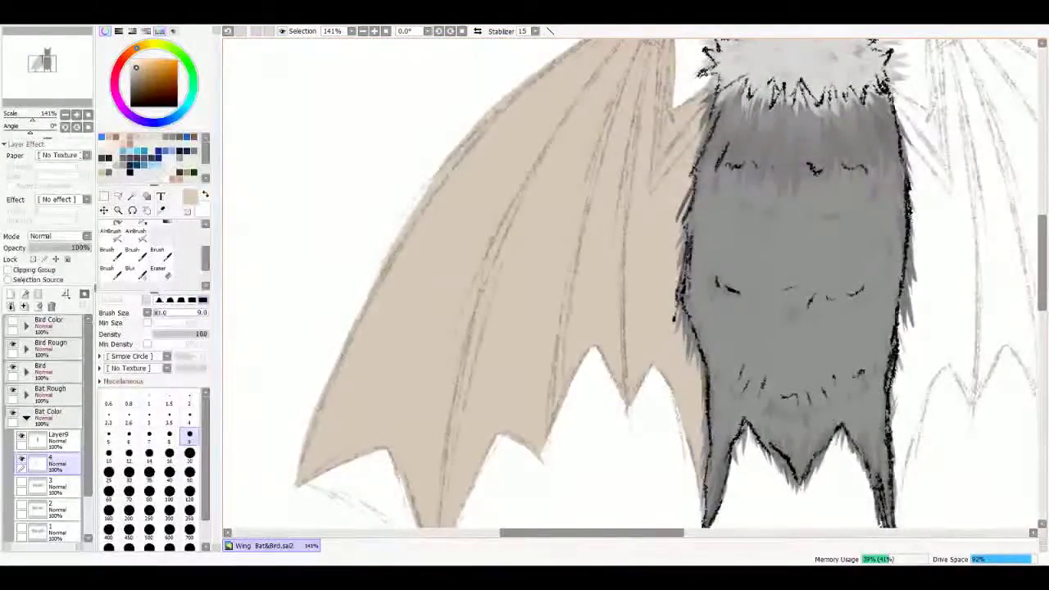
left_click_drag(630, 278, 705, 147)
mouse_move(656, 246)
left_mouse_down()
mouse_move(467, 368)
mouse_move(475, 476)
mouse_move(631, 246)
left_mouse_up()
Step: Hide the bat's rough sketch and tidy the beige wing's edges with a size 10 brush and size 9 eraser
left_click(13, 388)
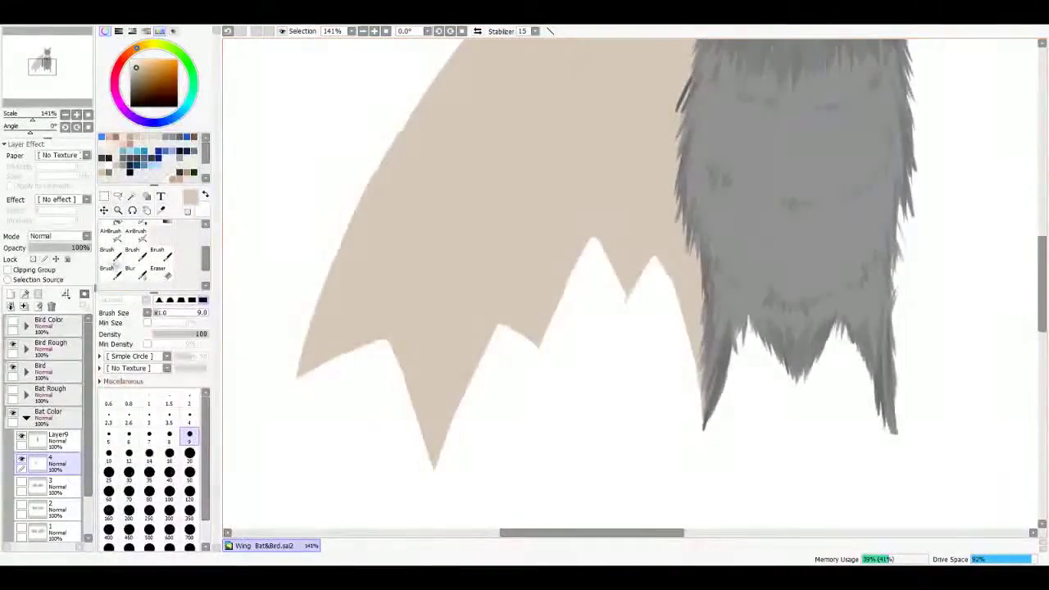
key("b")
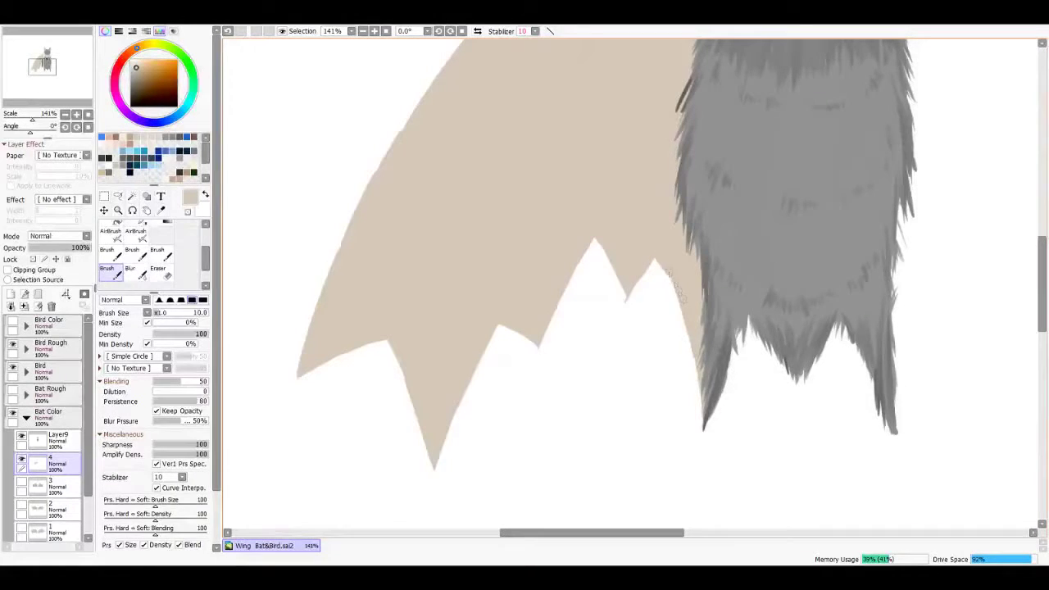
key("e")
scroll(687, 301, "up", 3)
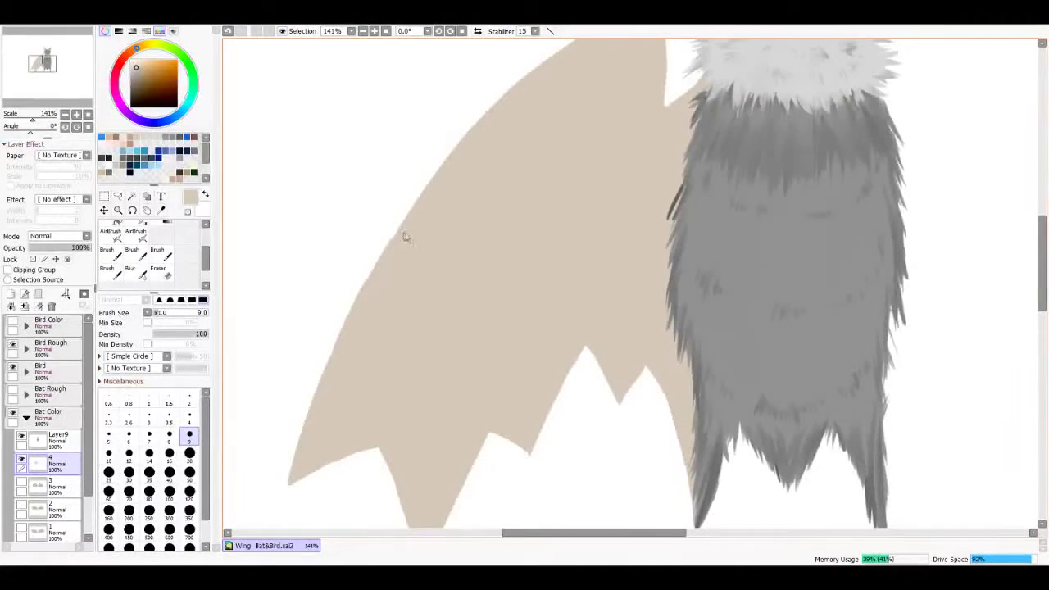
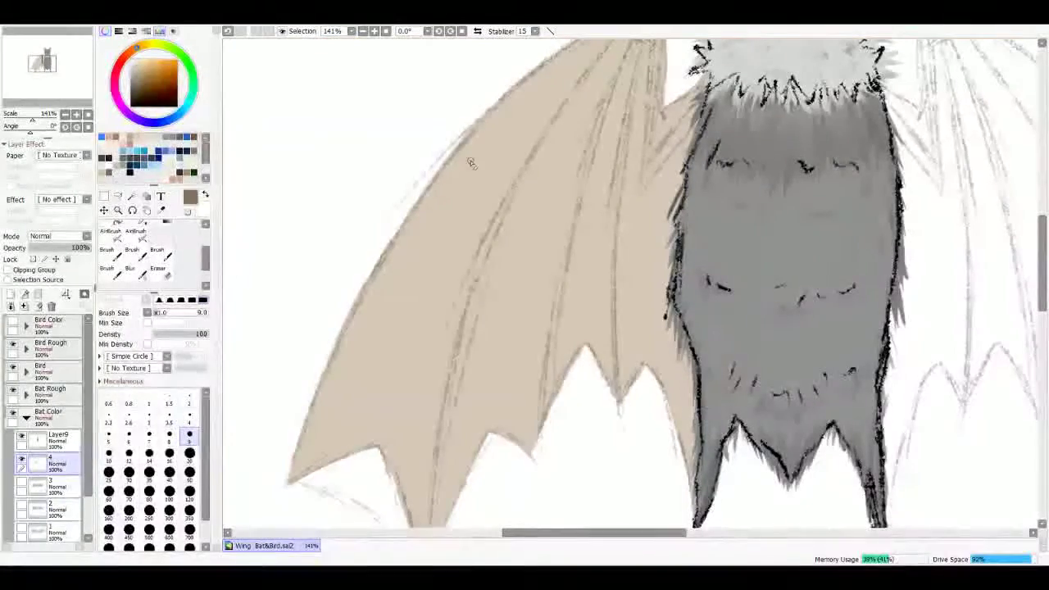
Step: Paint the left-hand wing's brown arm bones and the upper part of its leading edge with a size 7 brush
left_click(107, 271)
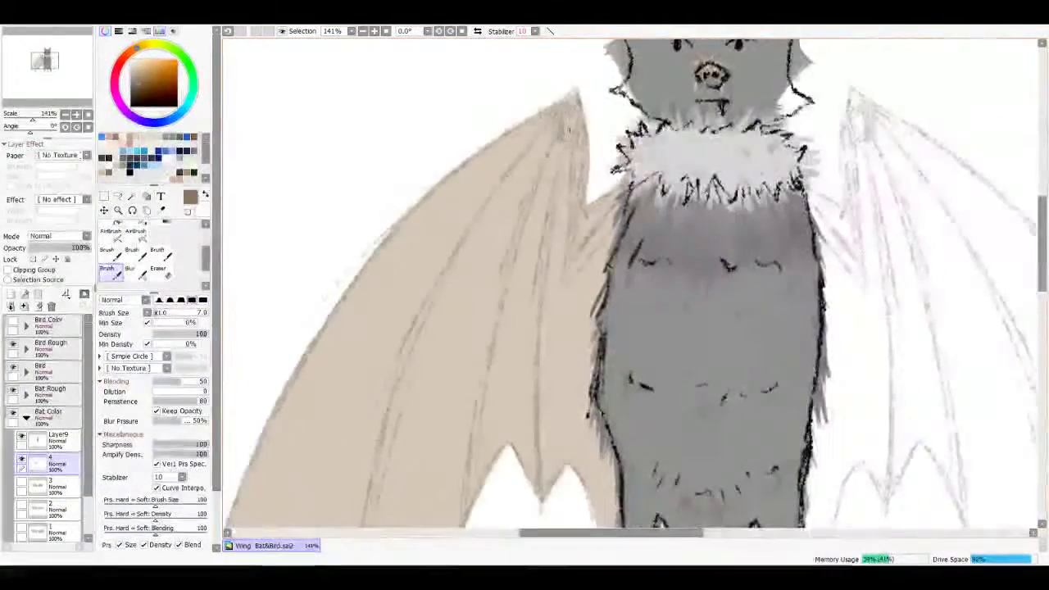
scroll(623, 287, "up", 2)
mouse_move(558, 113)
left_mouse_down()
mouse_move(567, 129)
mouse_move(577, 98)
mouse_move(583, 152)
mouse_move(568, 273)
mouse_move(614, 197)
mouse_move(570, 246)
left_mouse_up()
scroll(623, 286, "down", 1)
left_click_drag(562, 95, 517, 132)
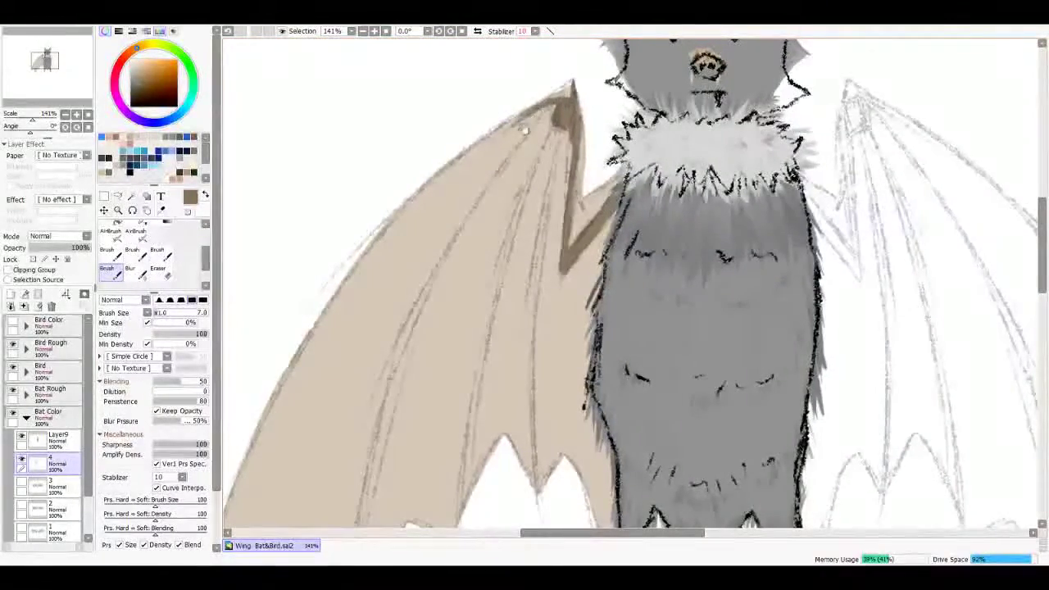
scroll(622, 287, "down", 1)
mouse_move(538, 93)
left_mouse_down()
mouse_move(442, 164)
mouse_move(362, 259)
left_mouse_up()
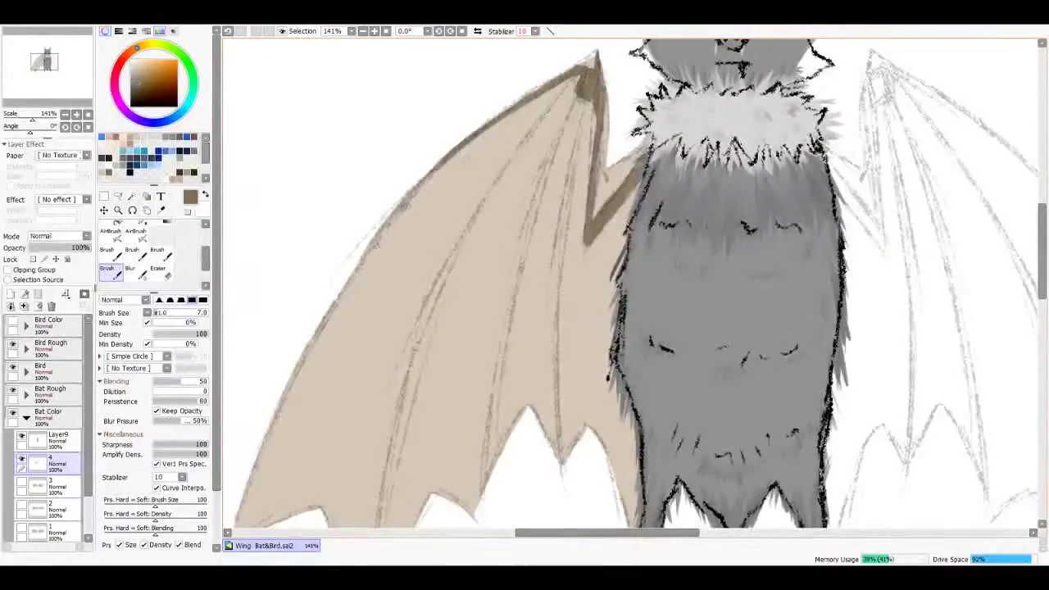
left_click_drag(414, 197, 392, 221)
Step: Continue the brown bone along the wing's outer edge down to the outer tip
scroll(623, 287, "down", 2)
left_click_drag(455, 159, 434, 193)
left_click_drag(470, 126, 368, 333)
left_click_drag(426, 211, 352, 409)
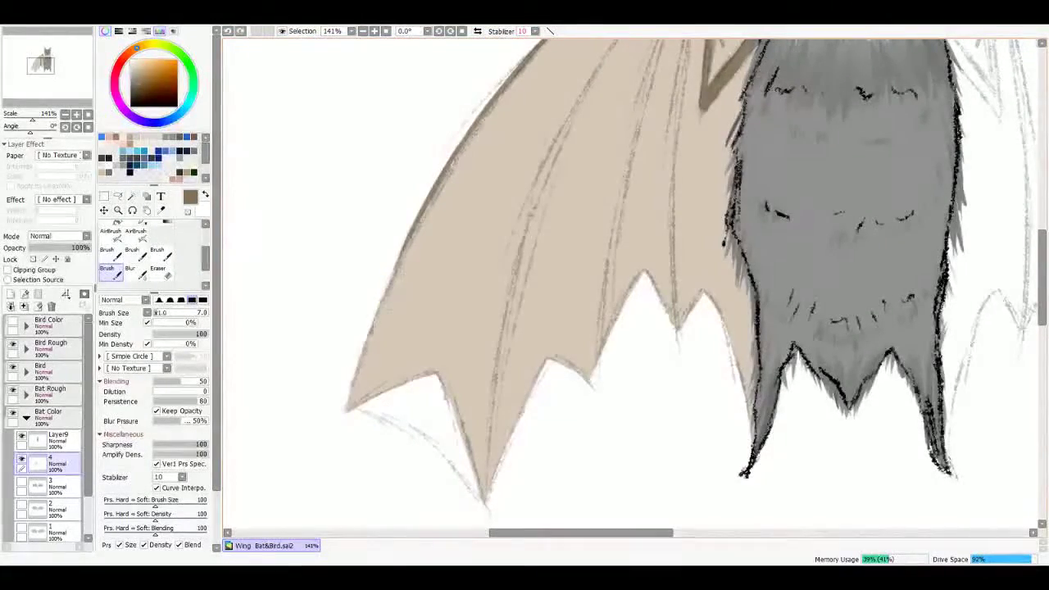
Step: Paint the long brown finger bone from the wrist to the wing's lowest point
scroll(557, 246, "up", 3)
left_click_drag(578, 119, 538, 159)
scroll(557, 246, "down", 3)
mouse_move(534, 123)
left_mouse_down()
mouse_move(449, 308)
mouse_move(437, 405)
left_mouse_up()
scroll(631, 279, "down", 3)
left_click_drag(482, 260, 462, 421)
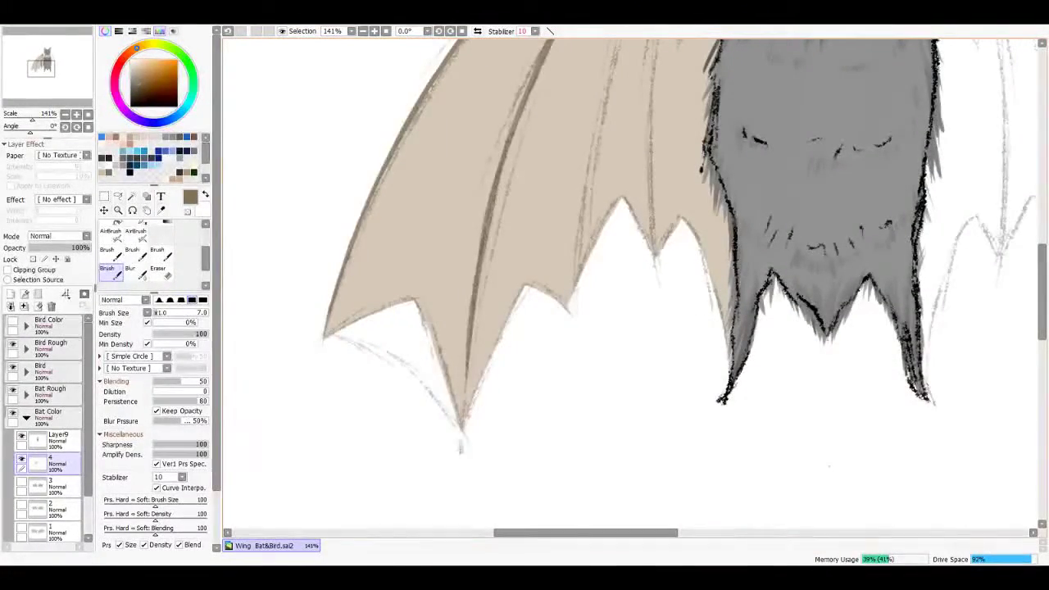
scroll(631, 246, "down", 3)
key("e")
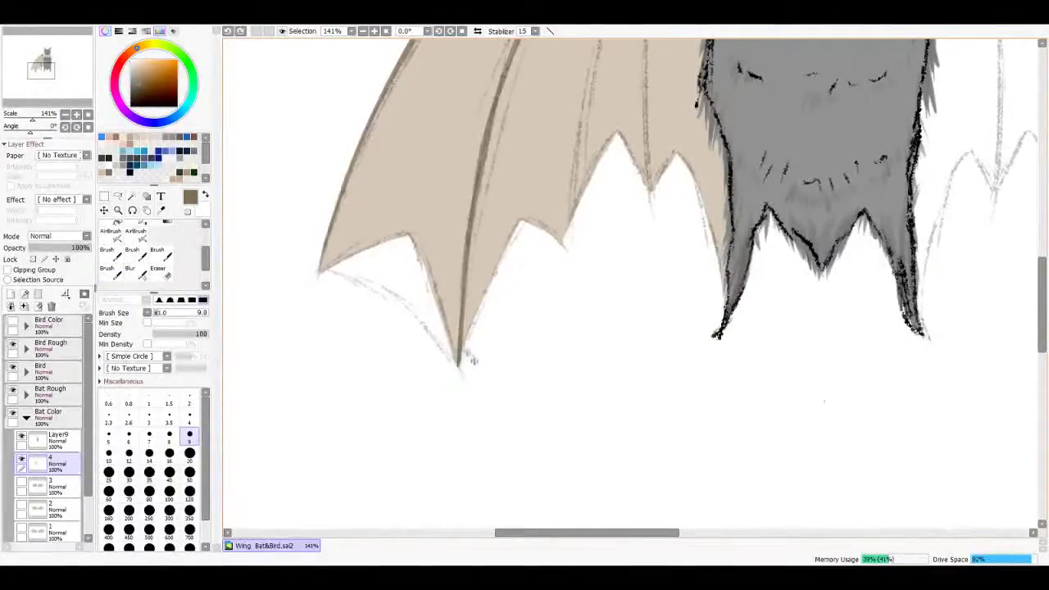
Step: Paint the next inner finger bone in brown down to its scallop point and clean up stray paint with the eraser
scroll(472, 362, "up", 5)
key("b")
left_click_drag(482, 93, 447, 209)
left_click_drag(464, 144, 402, 359)
left_click_drag(445, 204, 399, 384)
scroll(631, 278, "down", 3)
left_click_drag(445, 193, 413, 370)
key("e")
scroll(630, 278, "up", 5)
left_click_drag(491, 155, 680, 139)
Step: Paint the innermost brown finger bone from the wrist down to the scallop point nearest the body
key("b")
left_click_drag(436, 98, 408, 286)
scroll(631, 279, "down", 1)
left_click_drag(431, 131, 406, 324)
left_click_drag(424, 178, 409, 320)
left_click_drag(421, 246, 410, 370)
Step: Hide the bat's rough sketch, add a clipping layer above layer 4, and airbrush soft brown shading beside the body at size 200
scroll(631, 279, "up", 3)
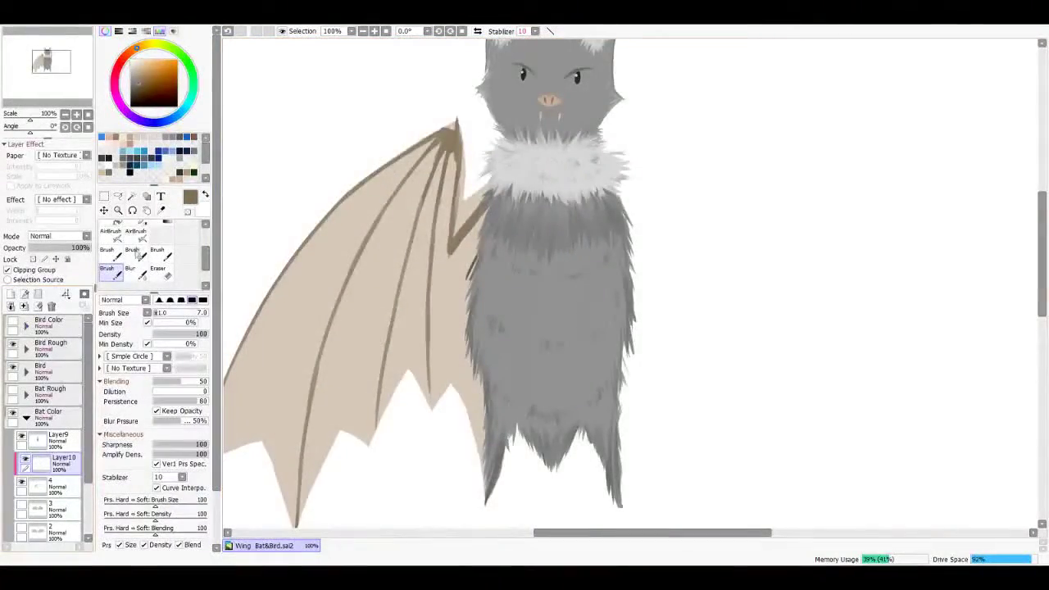
left_click(135, 233)
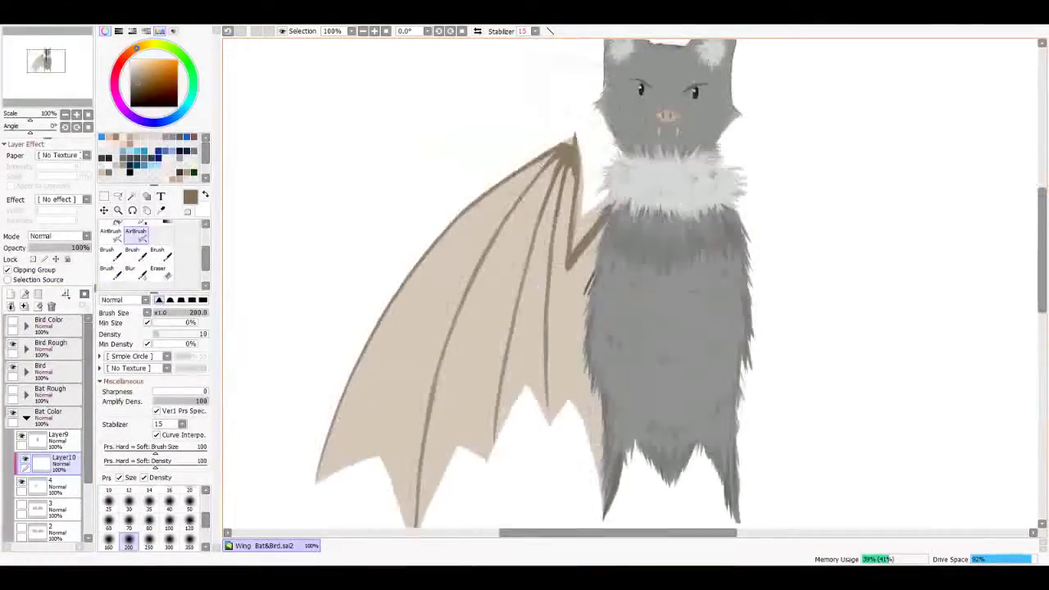
left_click_drag(582, 168, 594, 238)
left_click_drag(614, 192, 585, 242)
left_click_drag(606, 184, 594, 270)
left_click_drag(583, 320, 598, 462)
left_click_drag(361, 340, 389, 282)
Step: Airbrush brown shading along the wing's lower scalloped edge, using brush sizes up to 300
key("bracketright")
key("bracketright")
key("bracketright")
key("bracketright")
key("bracketright")
key("bracketright")
key("bracketright")
key("bracketright")
key("bracketright")
key("bracketright")
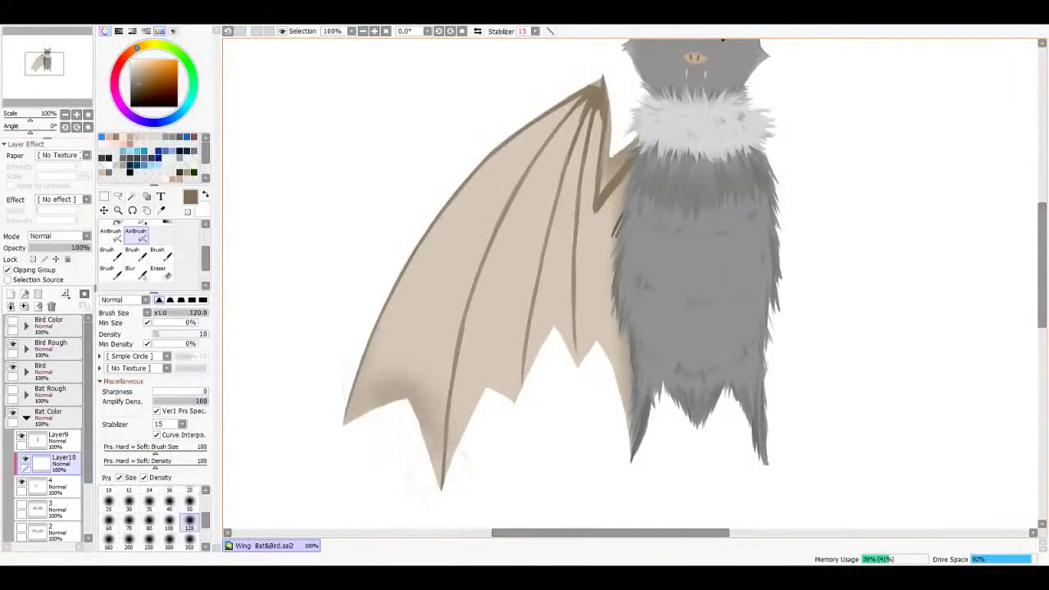
mouse_move(404, 408)
left_mouse_down()
mouse_move(532, 365)
mouse_move(602, 385)
left_mouse_up()
key("bracketleft")
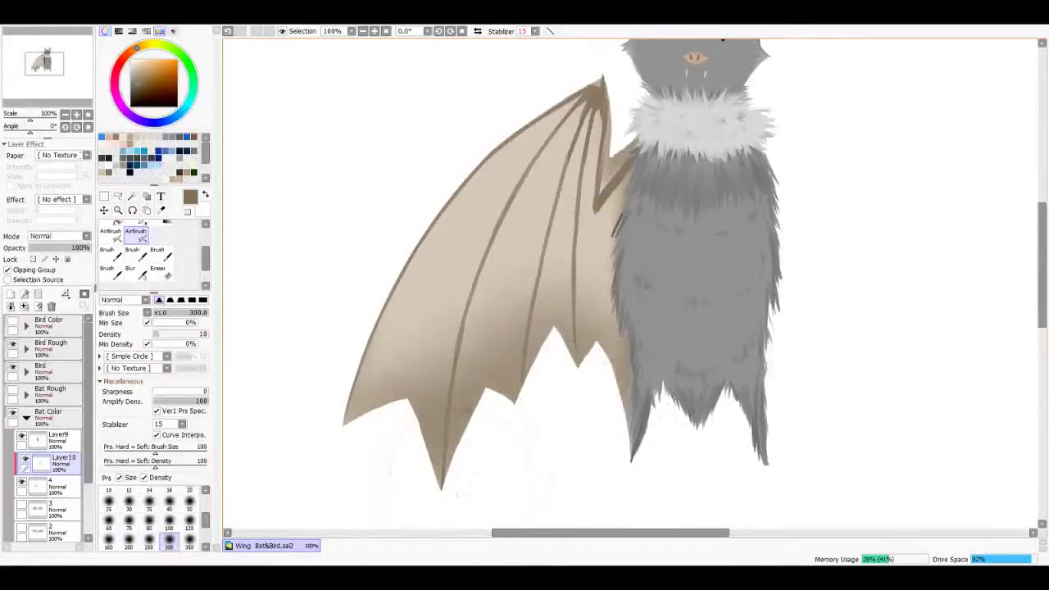
Step: Airbrush brown folds between the wing's finger bones at brush size 70
left_click_drag(496, 174, 403, 409)
left_click_drag(442, 309, 501, 190)
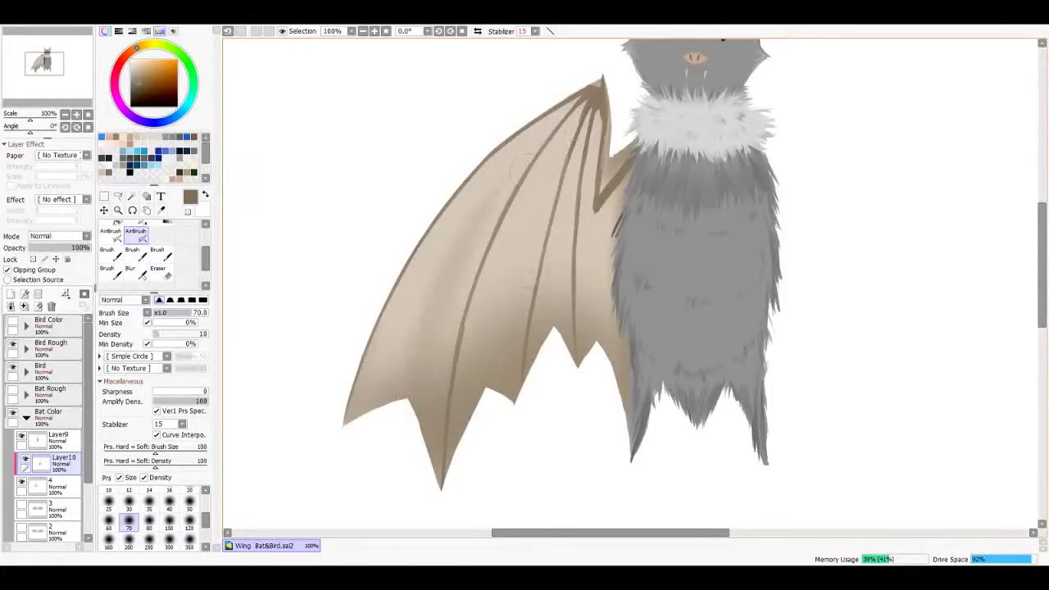
left_click_drag(400, 363, 483, 215)
left_click_drag(488, 352, 515, 267)
left_click_drag(540, 192, 492, 396)
left_click_drag(519, 300, 559, 263)
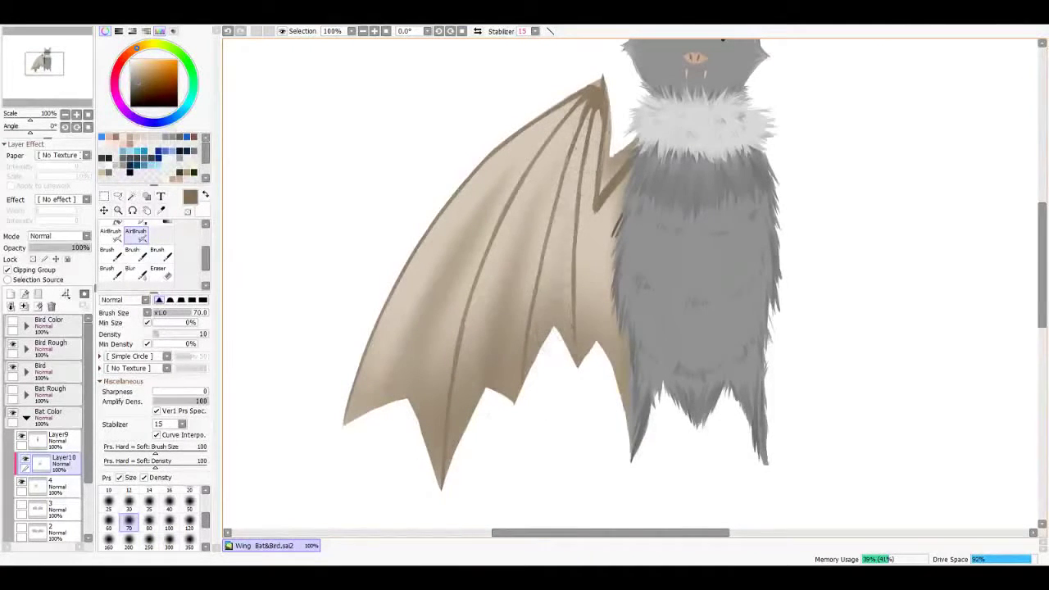
left_click_drag(584, 300, 565, 169)
mouse_move(606, 328)
left_mouse_down()
mouse_move(608, 231)
mouse_move(606, 249)
left_mouse_up()
Step: Merge the shading into layer 4 and add a mirrored copy of the wing on the body's other side, merged into the same layer
scroll(512, 272, "down", 4)
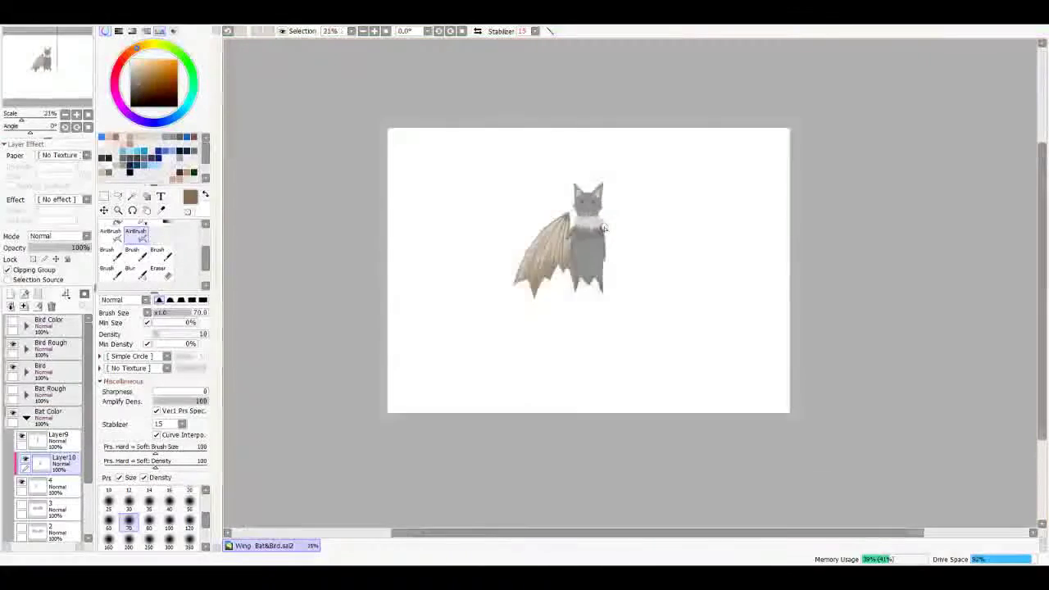
scroll(511, 272, "up", 3)
key("ctrl+e")
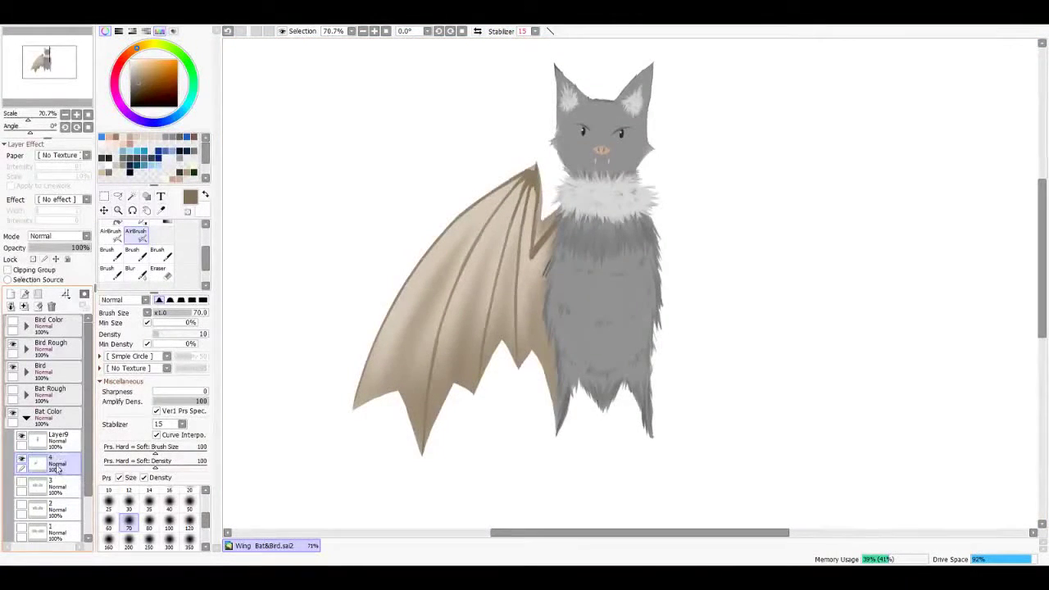
left_click(11, 296)
key("ctrl+t")
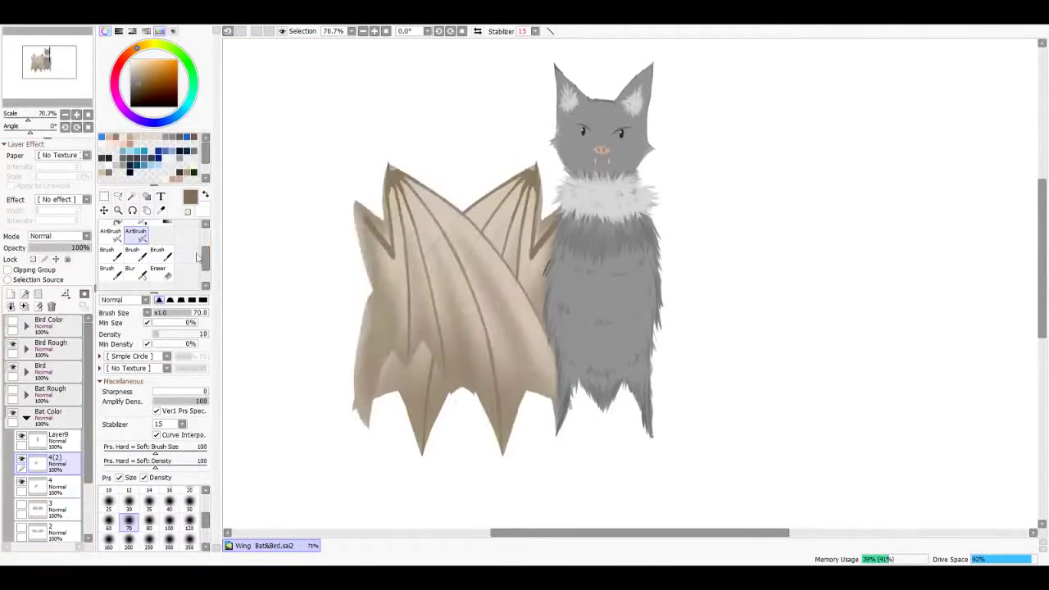
key("v")
left_click_drag(426, 273, 725, 273)
key("ctrl+e")
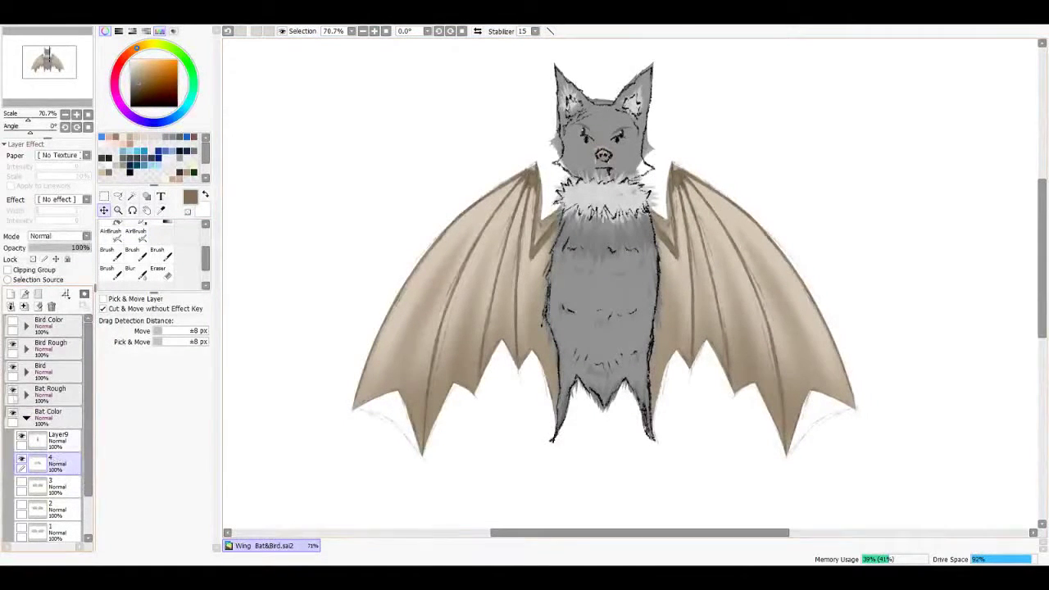
Step: Show the bat's rough sketch with the pose of the wing wrapped across the body, and hide layer 4
left_click(12, 391)
left_click(13, 390)
left_click(12, 391)
left_click(13, 390)
left_click(14, 391)
left_click(21, 458)
left_click(50, 392)
left_click(13, 391)
left_click(69, 459)
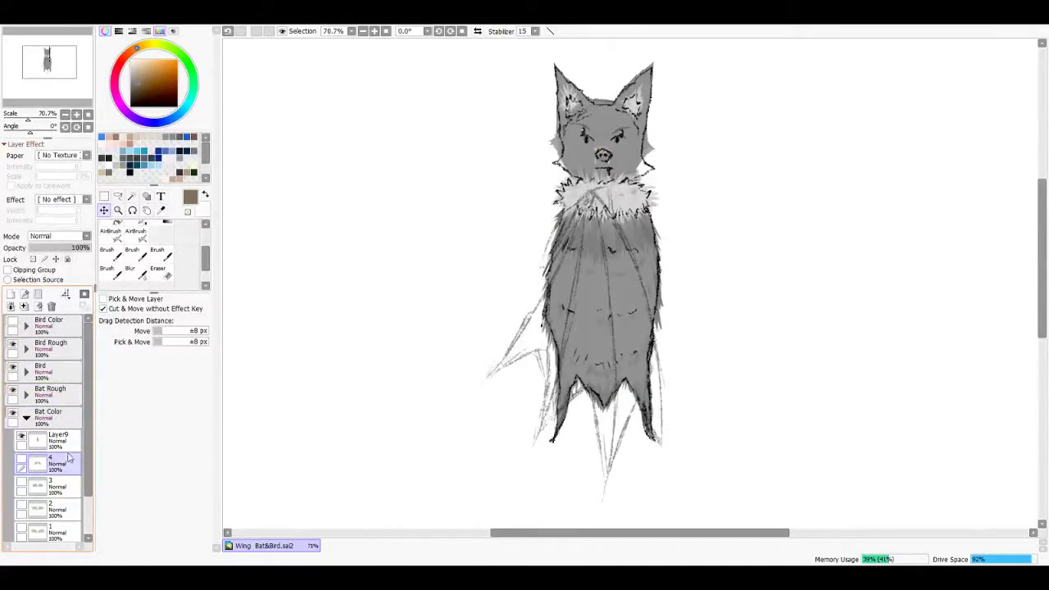
Step: Add a new layer above Layer9 and block in the wrapped wing's membrane across the torso in beige at brush size 50
left_click(66, 438)
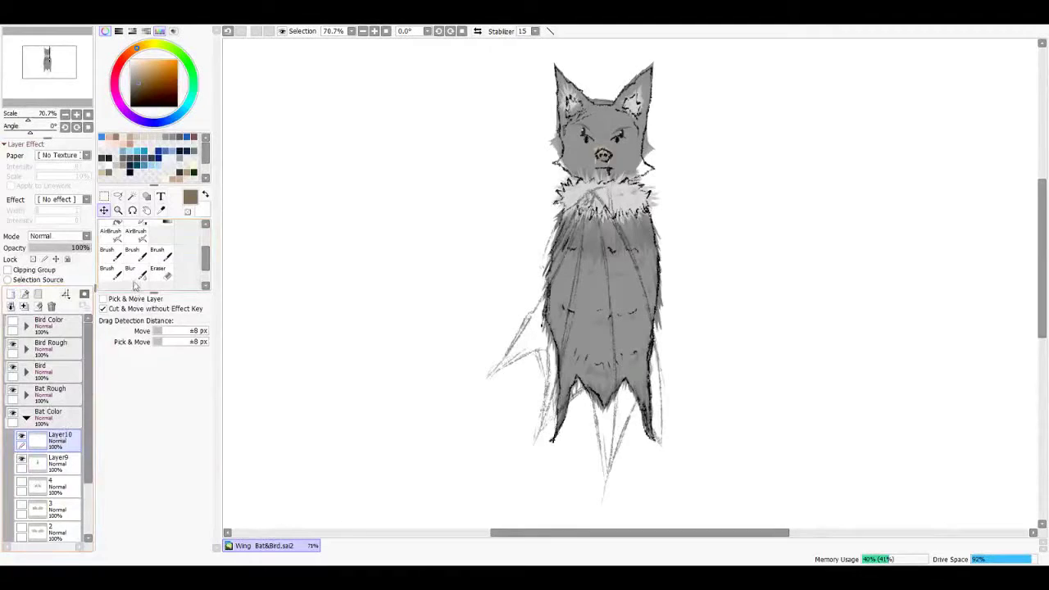
left_click(107, 271)
left_click(144, 136)
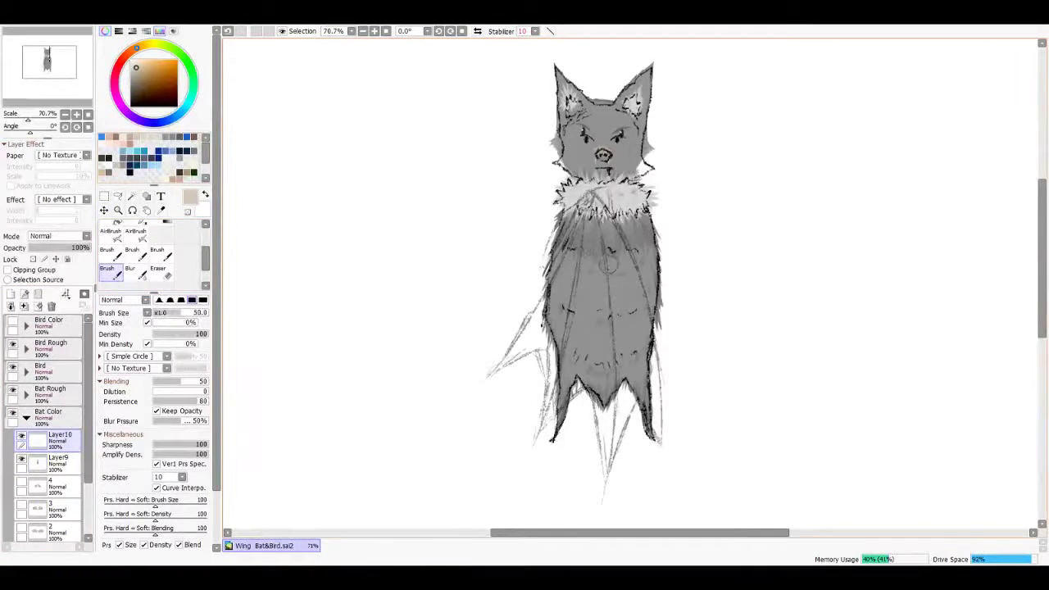
left_click_drag(586, 234, 557, 307)
left_click_drag(574, 216, 543, 270)
mouse_move(604, 238)
left_mouse_down()
mouse_move(645, 311)
mouse_move(656, 430)
left_mouse_up()
left_click_drag(631, 304, 606, 484)
left_click_drag(598, 239, 588, 402)
left_click_drag(583, 360, 587, 397)
mouse_move(547, 435)
left_mouse_down()
mouse_move(538, 316)
mouse_move(491, 375)
mouse_move(539, 430)
mouse_move(547, 405)
left_mouse_up()
Step: Extend the beige membrane to the wrapped wing's outer left-hand tip and along its right-hand edge
scroll(530, 331, "up", 2)
left_click_drag(530, 331, 503, 413)
left_click_drag(541, 270, 450, 459)
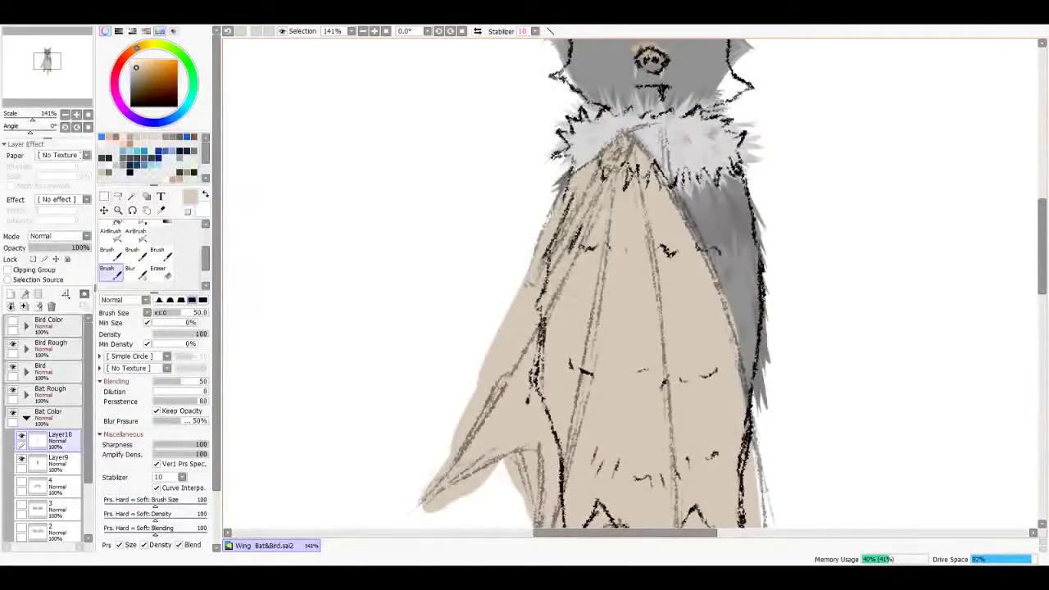
left_click_drag(573, 369, 574, 242)
left_click_drag(764, 319, 762, 434)
left_click_drag(758, 254, 766, 516)
scroll(622, 287, "up", 3)
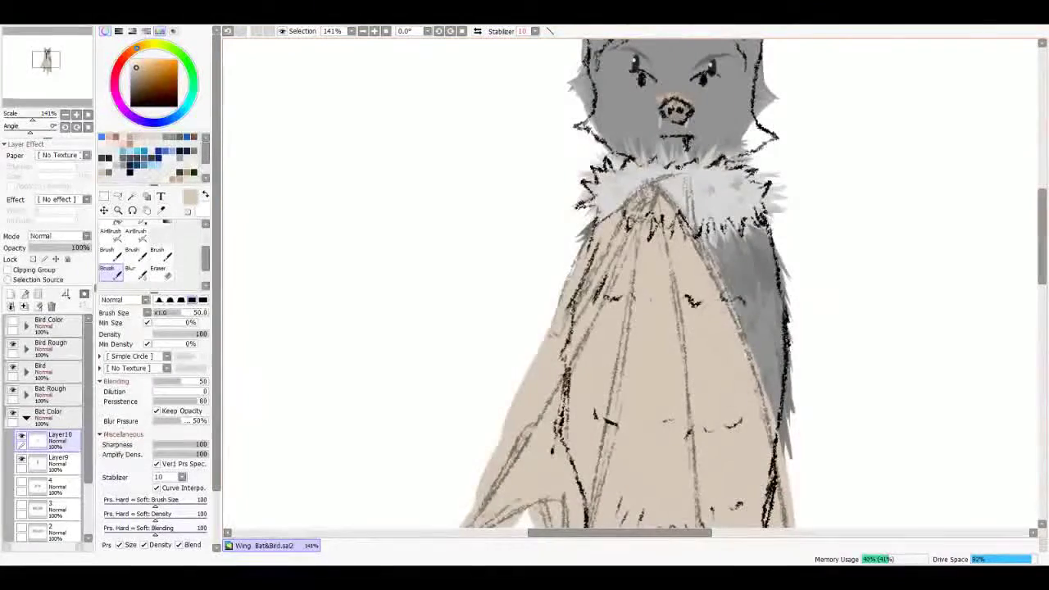
Step: Erase the beige spilling past the wrapped wing's right-hand edge and lower points with the size 9 eraser
key("e")
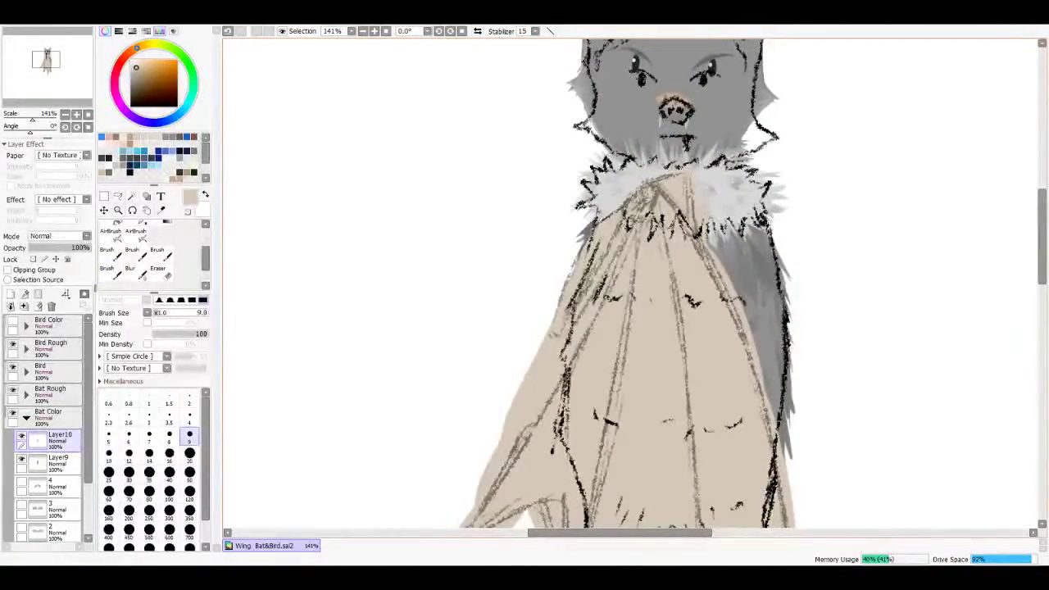
left_click_drag(709, 244, 738, 316)
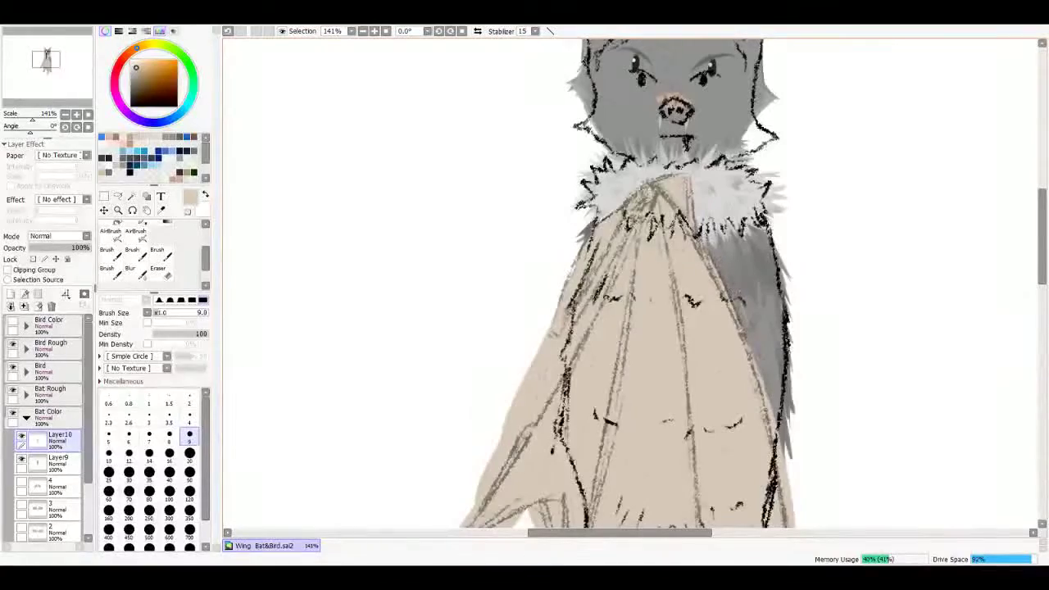
scroll(631, 283, "down", 6)
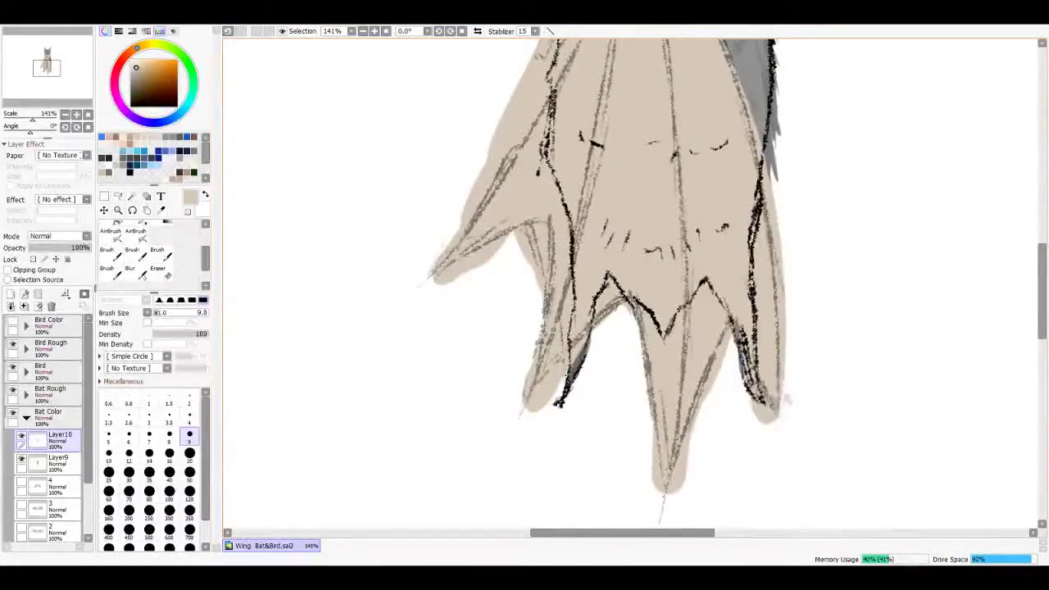
left_click_drag(746, 373, 782, 442)
mouse_move(729, 324)
left_mouse_down()
mouse_move(720, 385)
mouse_move(680, 459)
mouse_move(655, 475)
left_mouse_up()
left_click_drag(661, 430, 660, 485)
mouse_move(647, 401)
left_mouse_down()
mouse_move(655, 484)
mouse_move(657, 422)
left_mouse_up()
left_click_drag(656, 475, 700, 438)
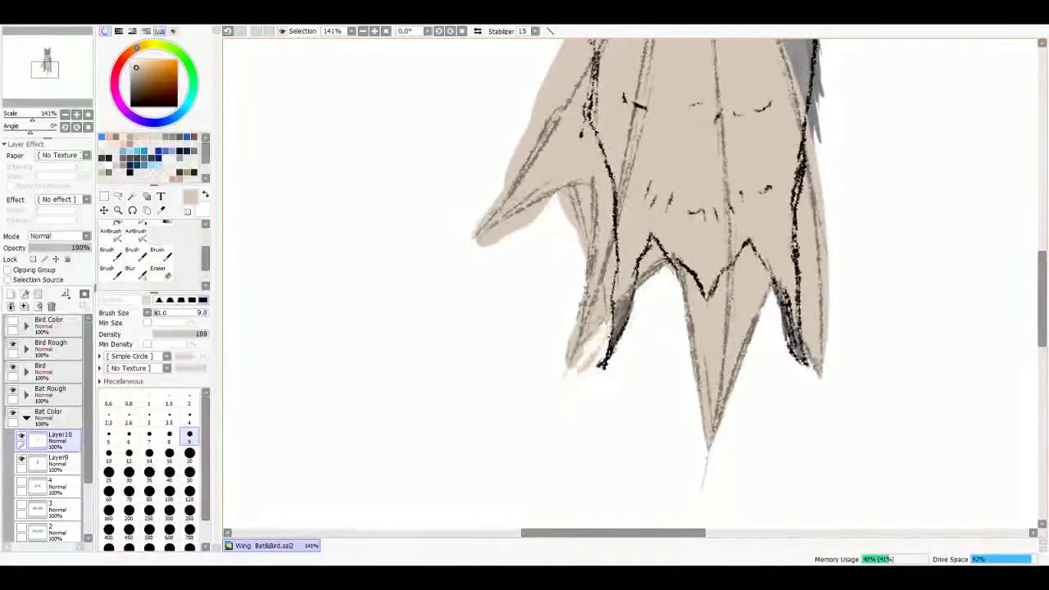
Step: Erase the beige spilling past the sketch around the wrapped wing's left-hand tip, scallop and outer edge
scroll(561, 381, "up", 2)
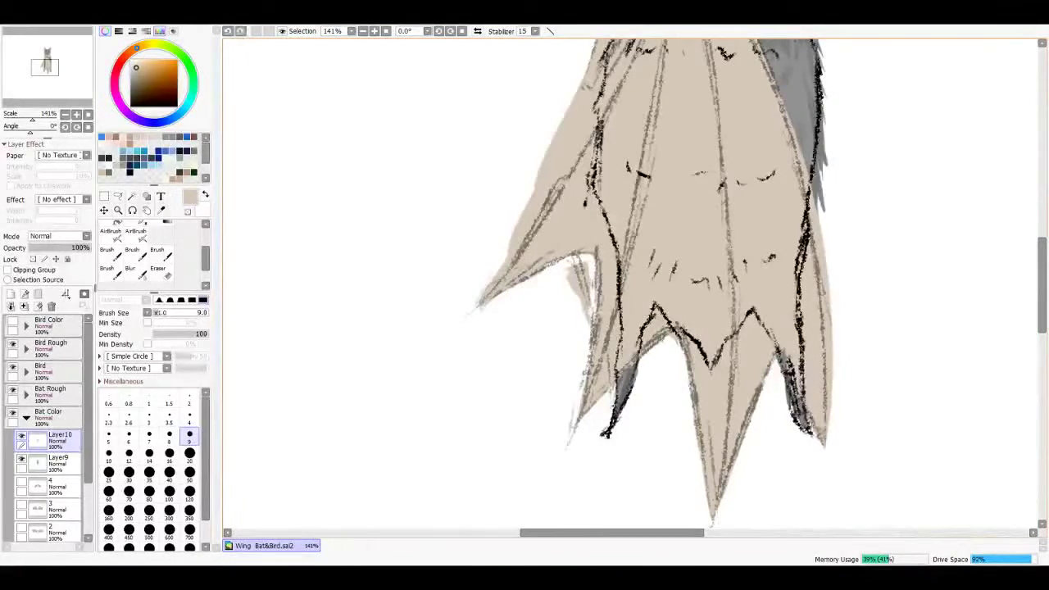
scroll(639, 287, "up", 3)
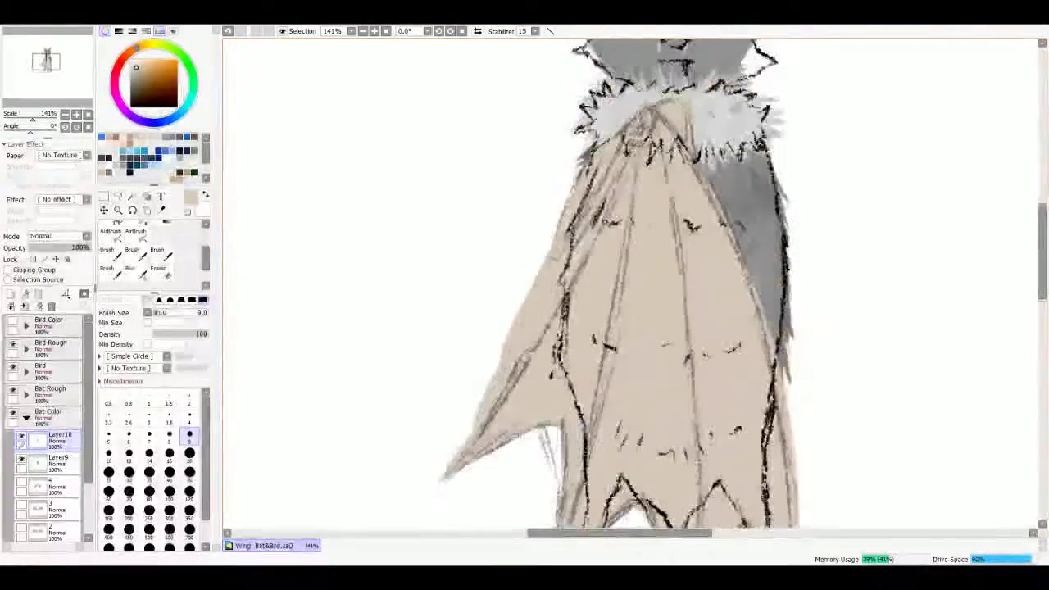
scroll(639, 287, "down", 2)
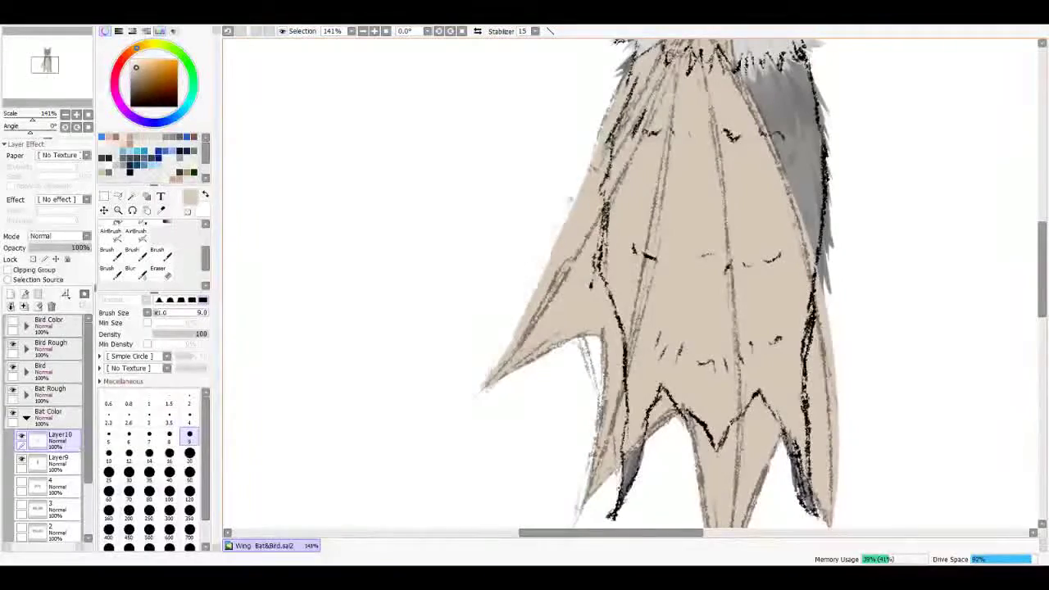
left_click_drag(464, 420, 497, 342)
left_click_drag(639, 278, 500, 492)
Step: Paint the wrapped wing's brown wrist joint, arm and left-hand finger bones with a size 5 brush
key("b")
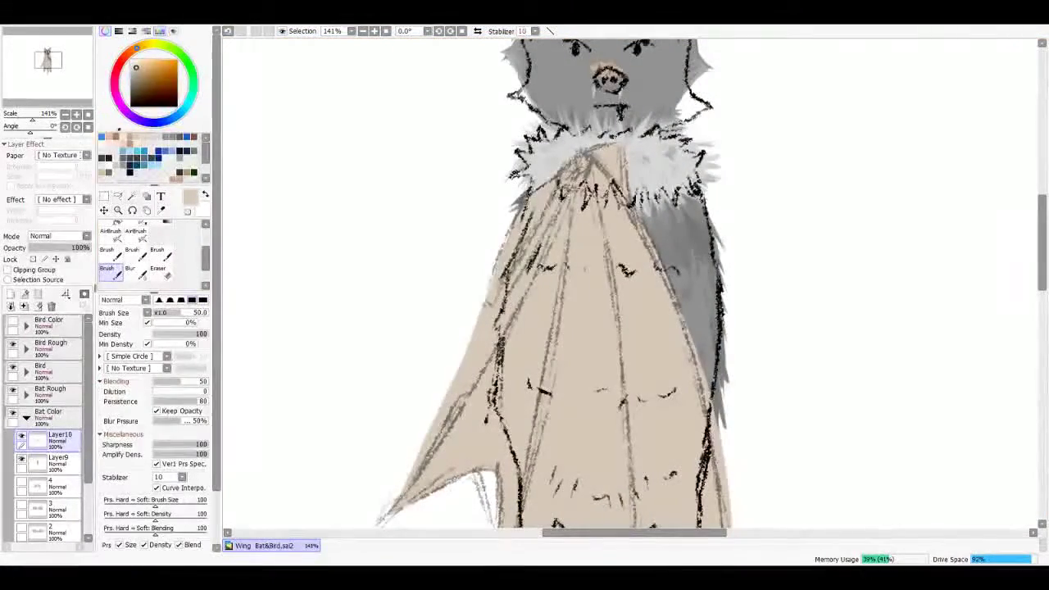
key("bracketleft")
key("bracketleft")
key("bracketleft")
key("bracketleft")
key("bracketleft")
key("bracketleft")
key("bracketleft")
key("bracketleft")
key("bracketleft")
key("bracketleft")
key("bracketleft")
key("bracketleft")
key("bracketleft")
key("bracketleft")
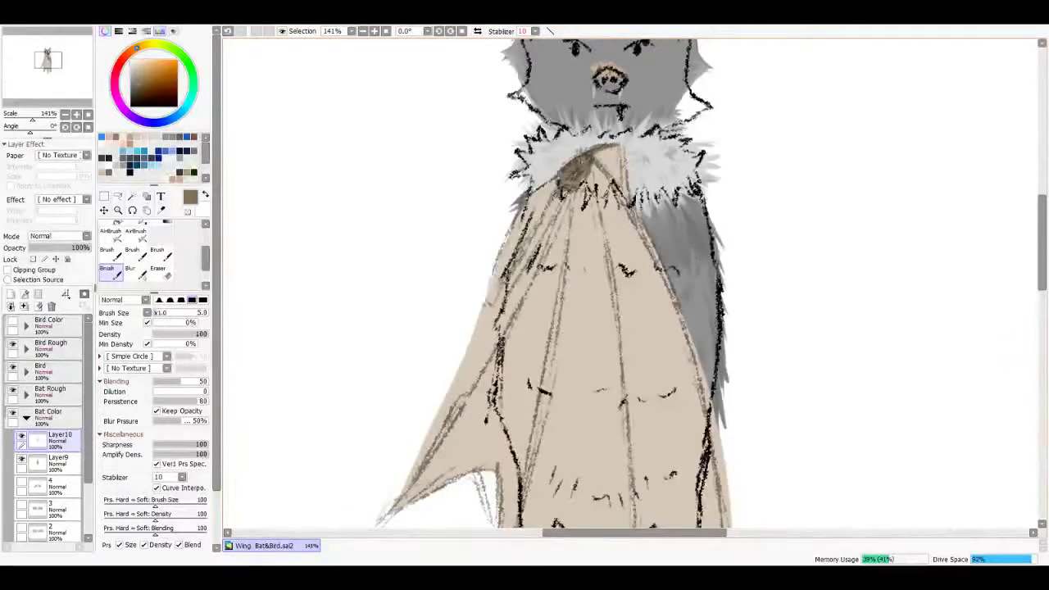
left_click_drag(591, 154, 496, 275)
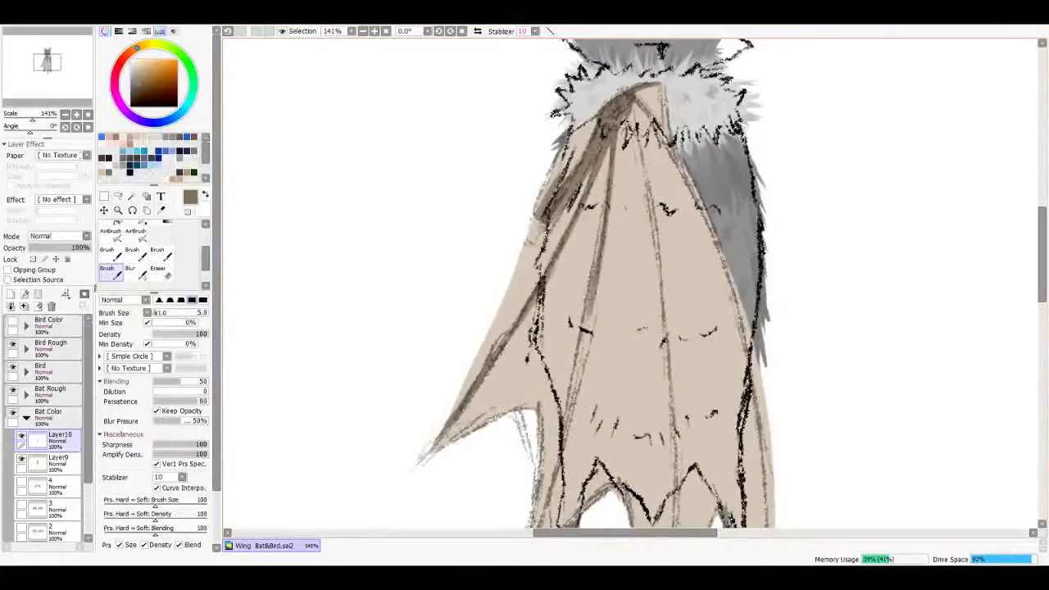
Step: Paint the wrapped wing's two middle finger bones in brown from the wrist joint to their lower points
scroll(631, 283, "down", 5)
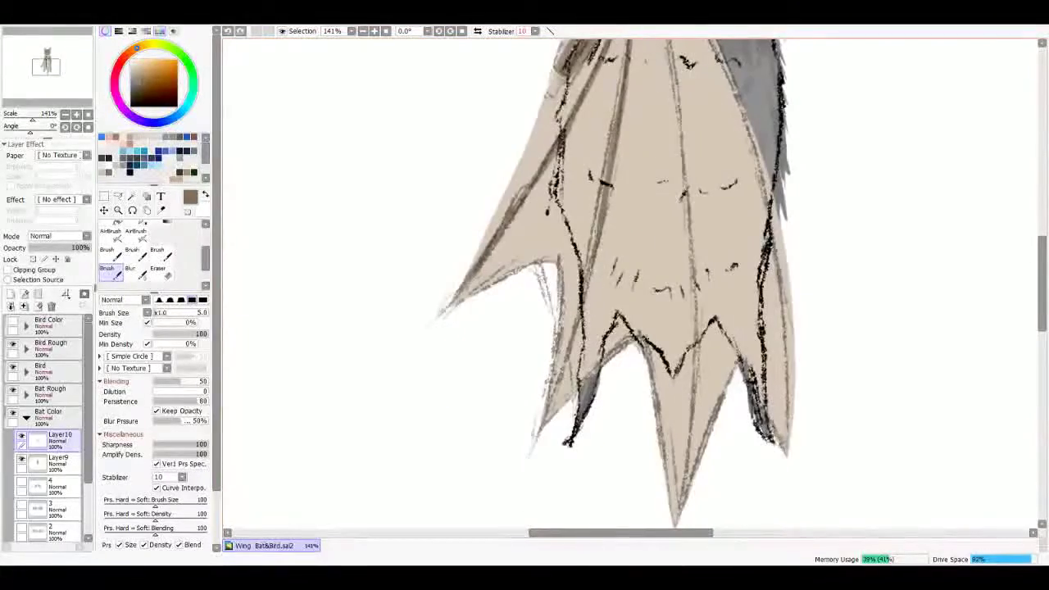
scroll(630, 282, "up", 5)
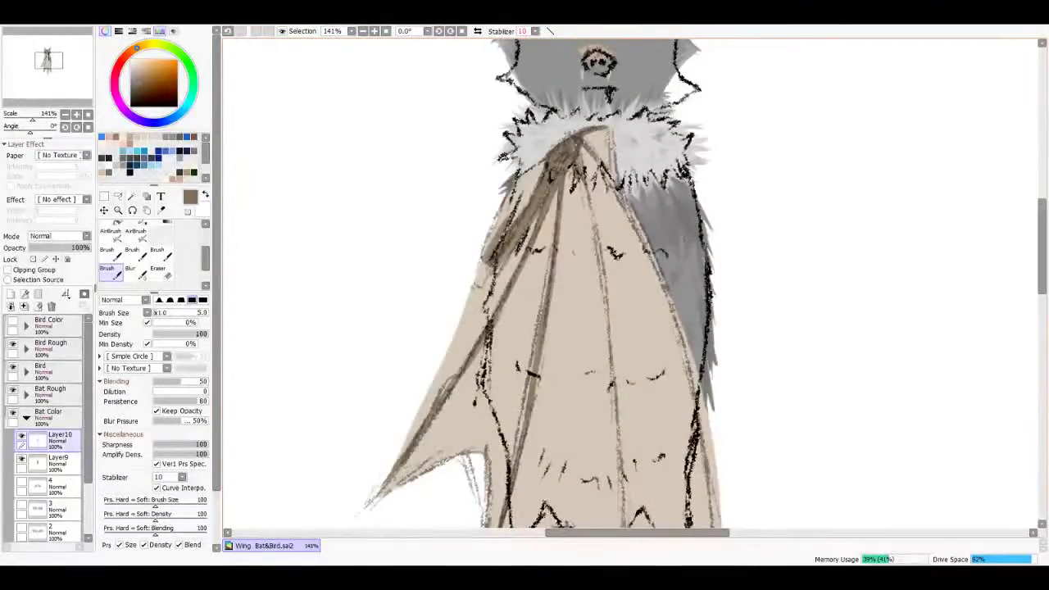
scroll(631, 282, "down", 7)
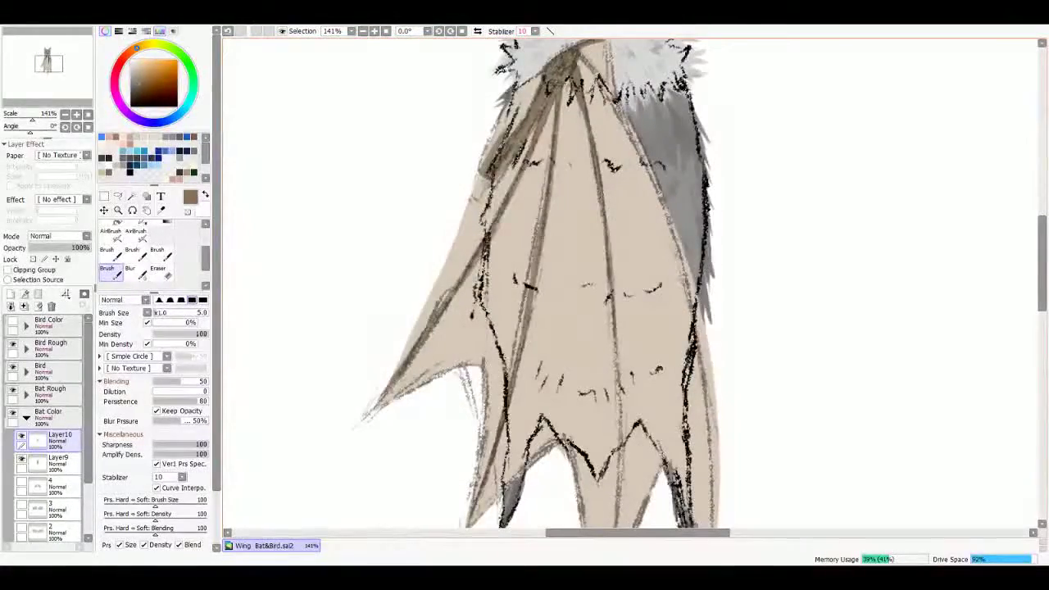
scroll(631, 283, "down", 2)
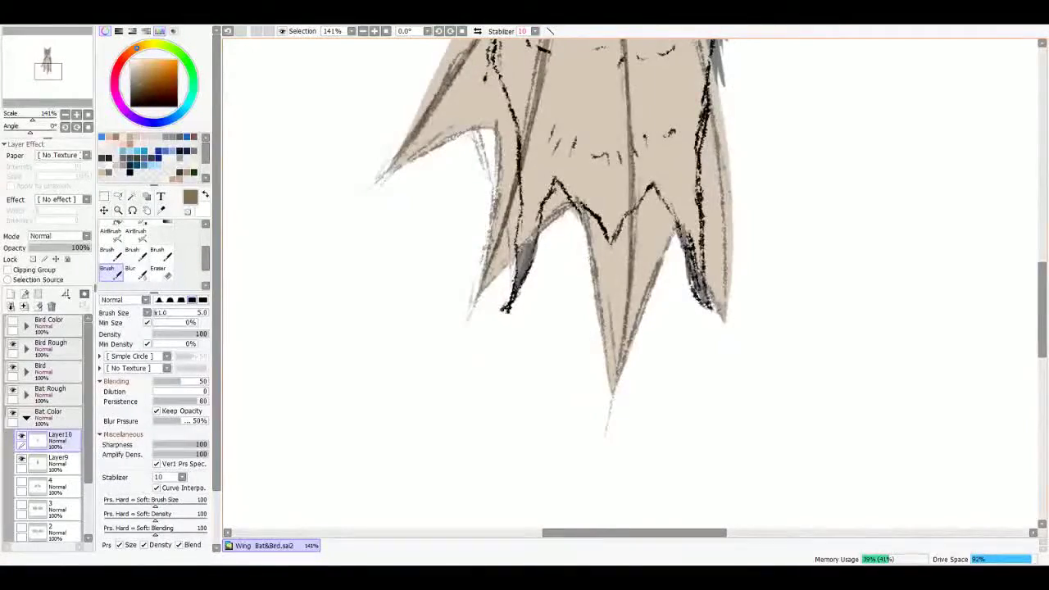
scroll(630, 282, "up", 8)
Step: Paint the brown finger bone along the wrapped wing's right-hand edge and hide the Bat Rough sketch
left_click_drag(512, 141, 667, 194)
left_click_drag(573, 189, 635, 295)
scroll(631, 282, "down", 4)
left_click_drag(643, 200, 660, 278)
scroll(573, 287, "down", 2)
left_click_drag(662, 239, 672, 352)
left_click_drag(674, 271, 668, 414)
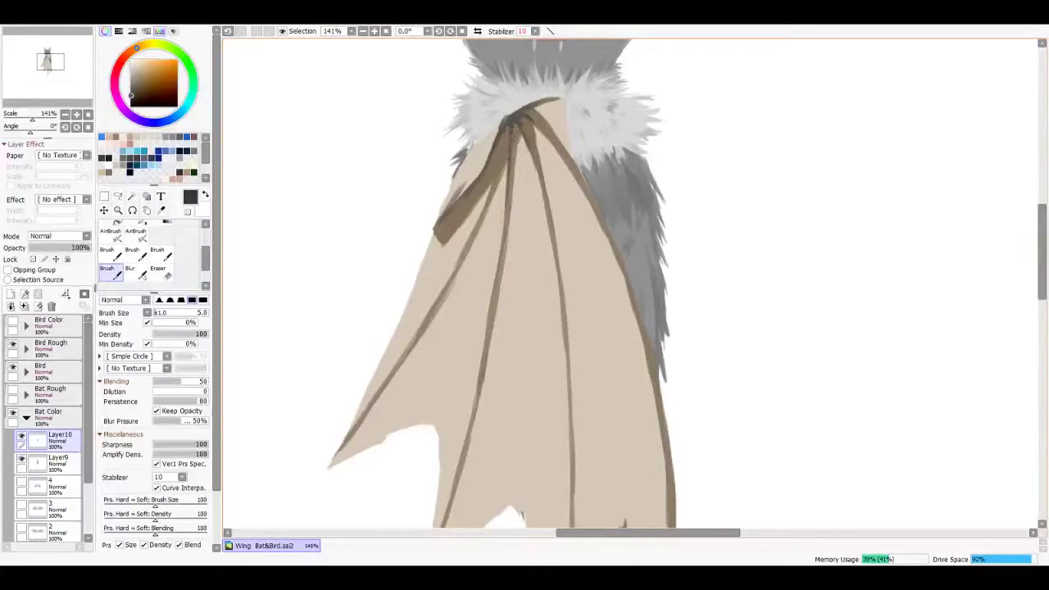
left_click_drag(555, 160, 617, 31)
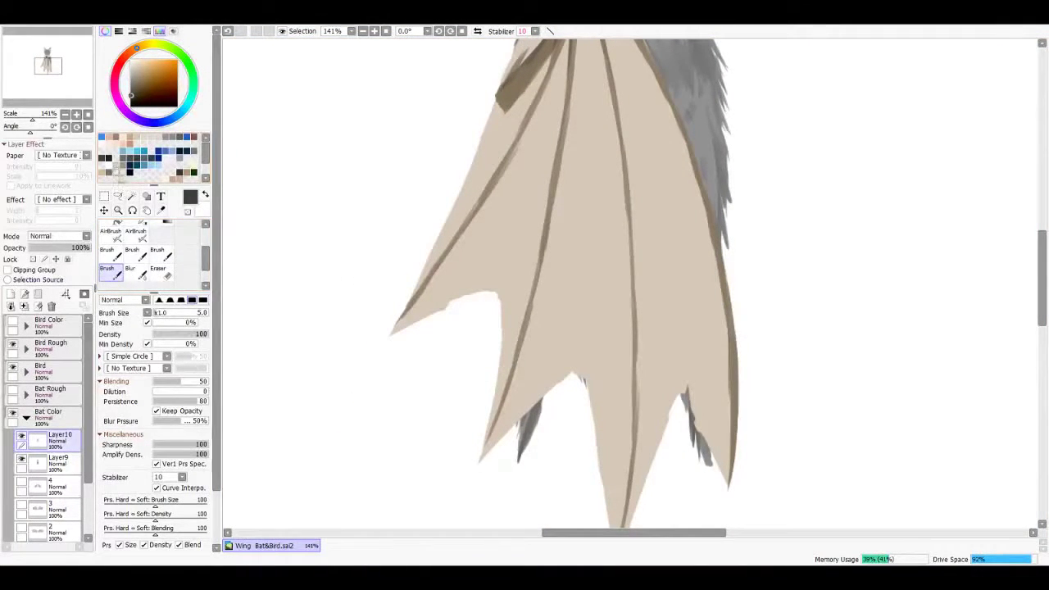
Step: Rename the wing layer 5 and airbrush brown shading on its outer membrane using a new clipped layer
left_click(135, 234)
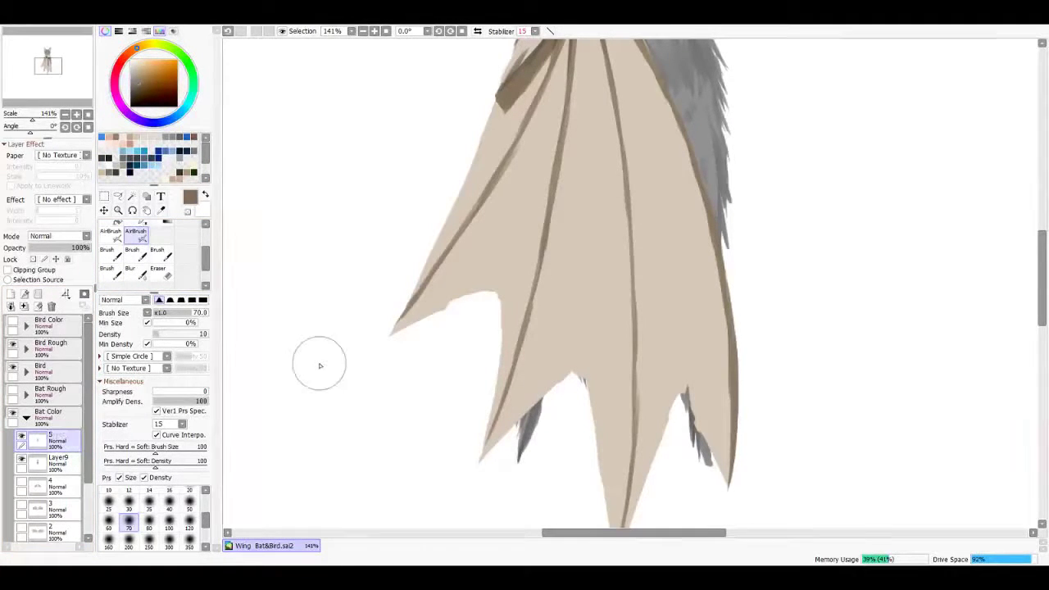
left_click(8, 270)
scroll(418, 299, "down", 3)
mouse_move(419, 299)
left_mouse_down()
mouse_move(405, 345)
mouse_move(458, 385)
mouse_move(508, 409)
mouse_move(565, 394)
mouse_move(537, 361)
left_mouse_up()
Step: Airbrush brown shading between the wrapped wing's remaining finger bones and down to its lower points at brush size 60
key("bracketright")
key("bracketleft")
key("bracketleft")
key("bracketleft")
mouse_move(463, 254)
left_mouse_down()
mouse_move(471, 304)
mouse_move(446, 327)
mouse_move(502, 360)
left_mouse_up()
mouse_move(501, 266)
left_mouse_down()
mouse_move(511, 402)
mouse_move(566, 352)
left_mouse_up()
left_click_drag(507, 230, 512, 336)
key("ctrl+z")
left_click_drag(506, 263, 567, 360)
left_click_drag(566, 288, 554, 407)
mouse_move(554, 255)
left_mouse_down()
mouse_move(549, 366)
mouse_move(574, 434)
left_mouse_up()
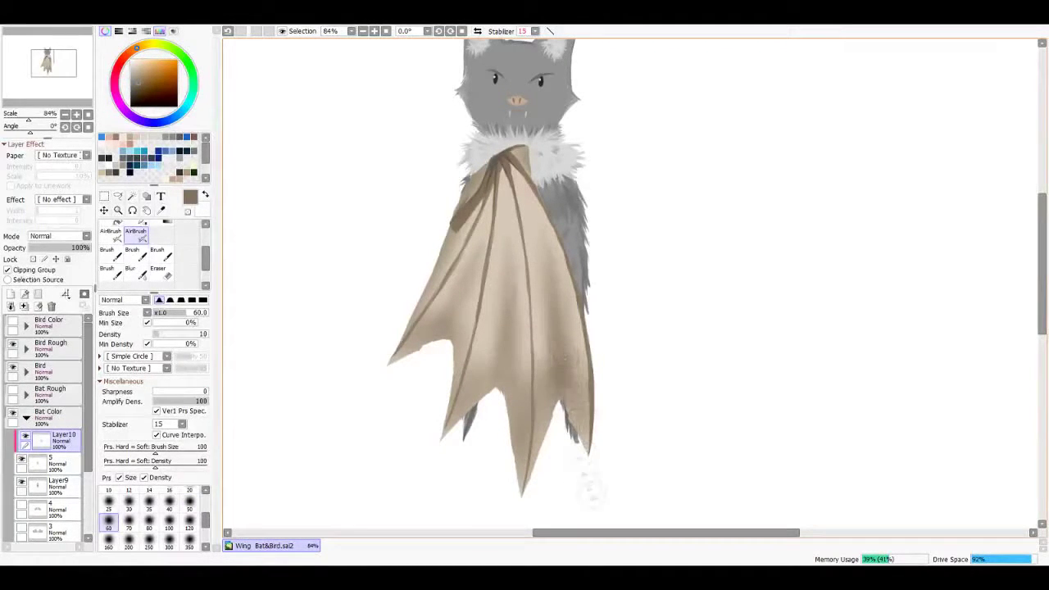
Step: Merge the clipped shading into wing layer 5 and duplicate that layer
scroll(561, 152, "down", 3)
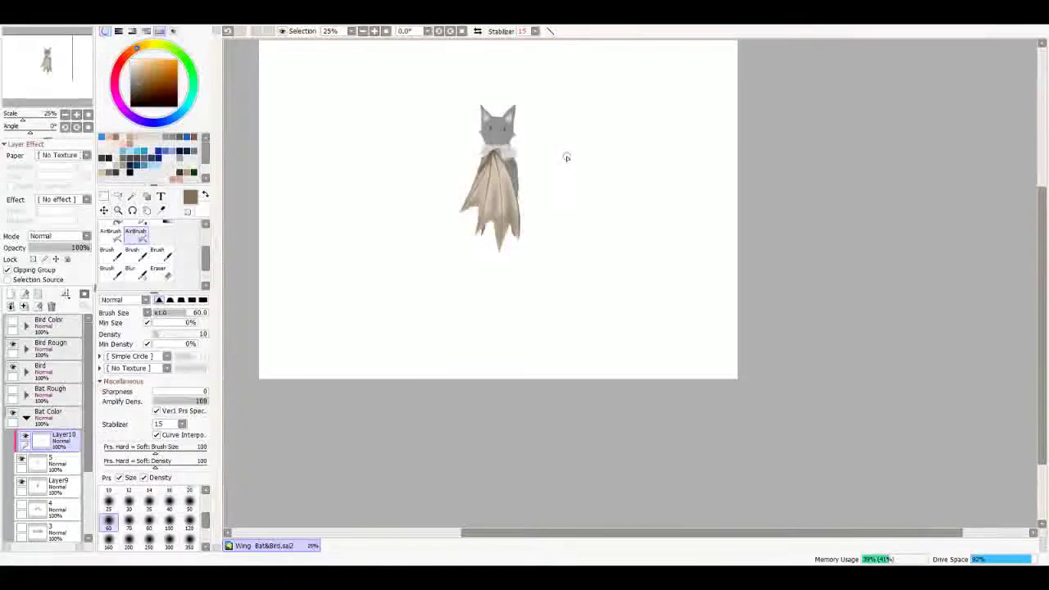
scroll(562, 152, "up", 2)
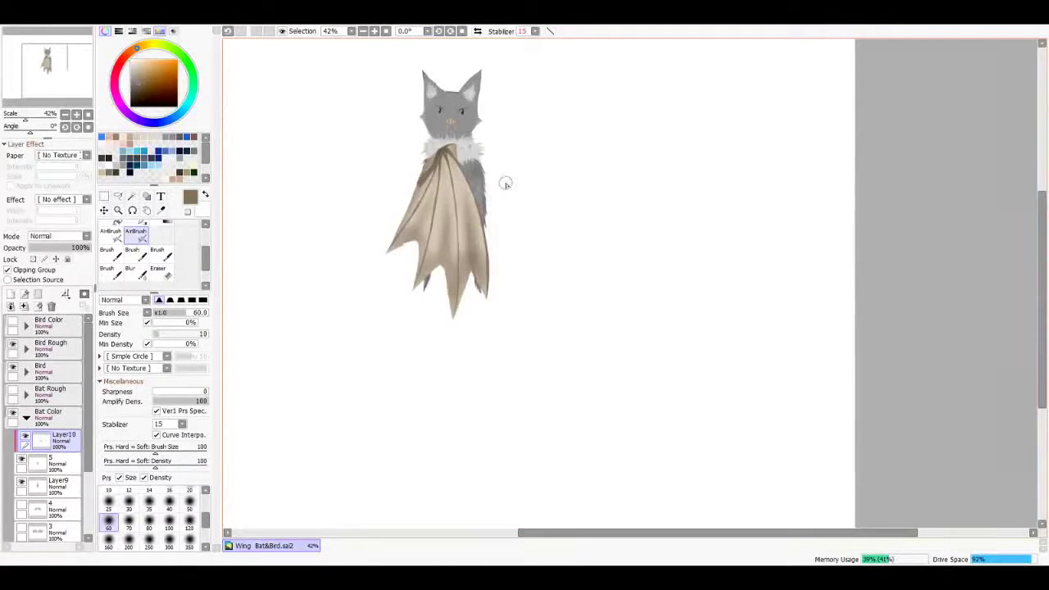
key("ctrl+e")
key("ctrl+j")
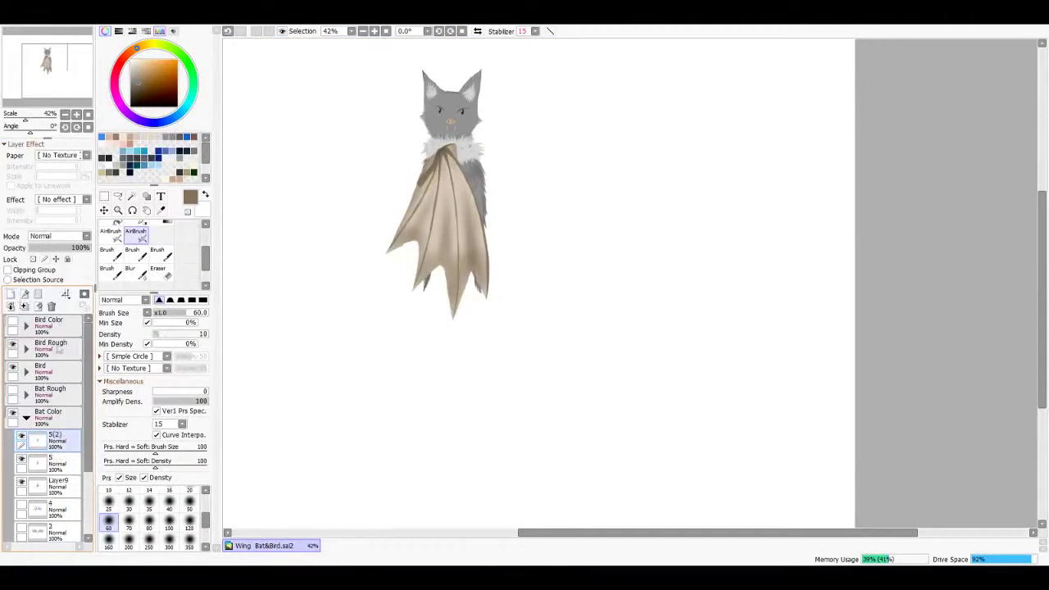
Step: Flip the duplicated wing horizontally and move it so both wings wrap symmetrically around the body
key("ctrl+h")
left_click(104, 210)
left_click_drag(398, 218, 431, 220)
scroll(398, 265, "up", 2)
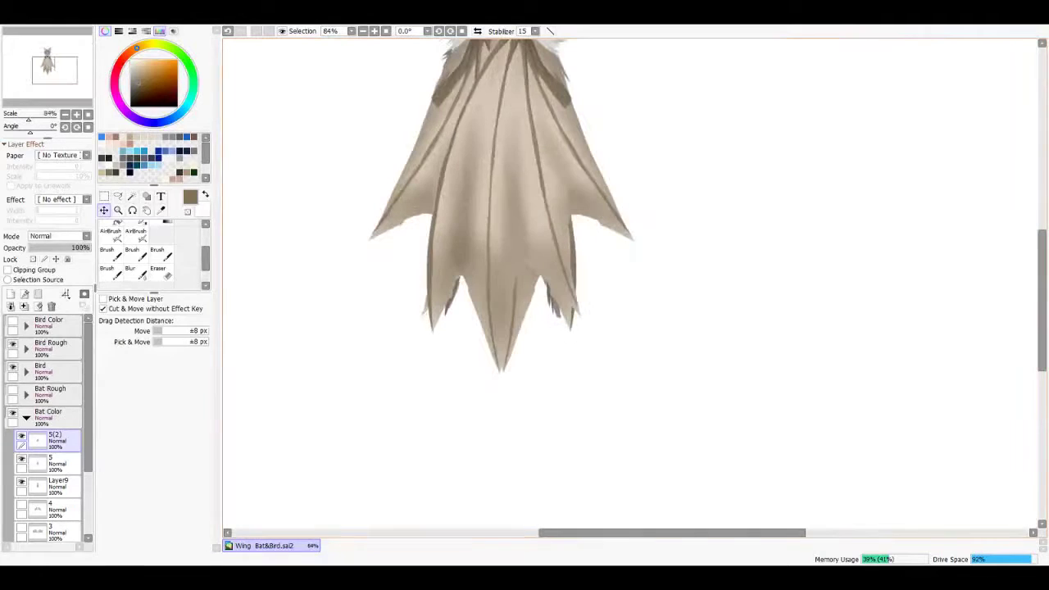
Step: Airbrush a brown shadow on the underlying wing beneath the mirrored wing's edge, using a new layer clipped to layer 5
left_click(384, 309, "ctrl")
key("v")
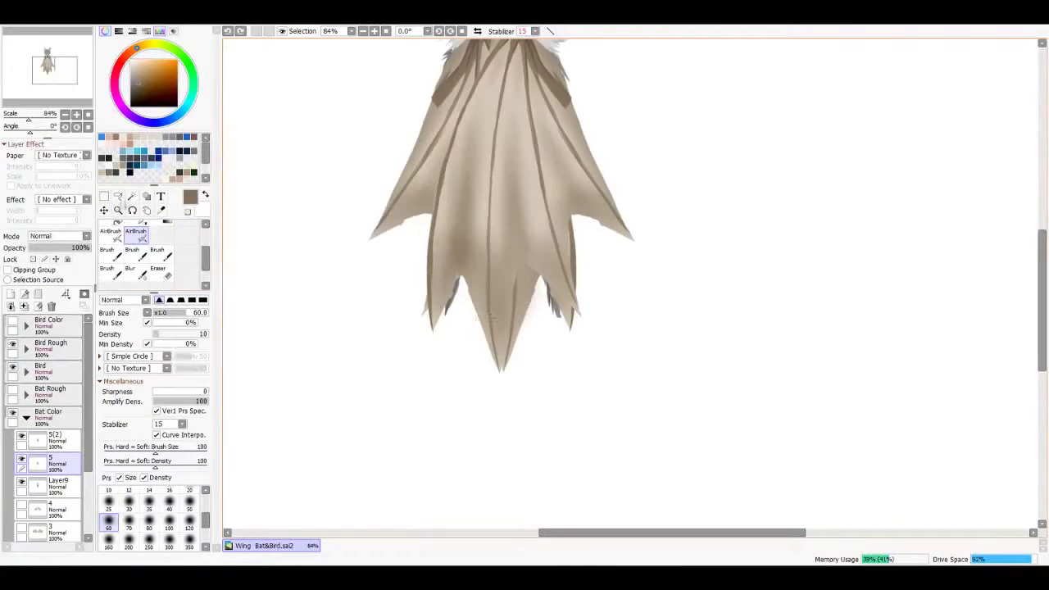
left_click(10, 293)
left_click(7, 269)
scroll(488, 205, "right", 2)
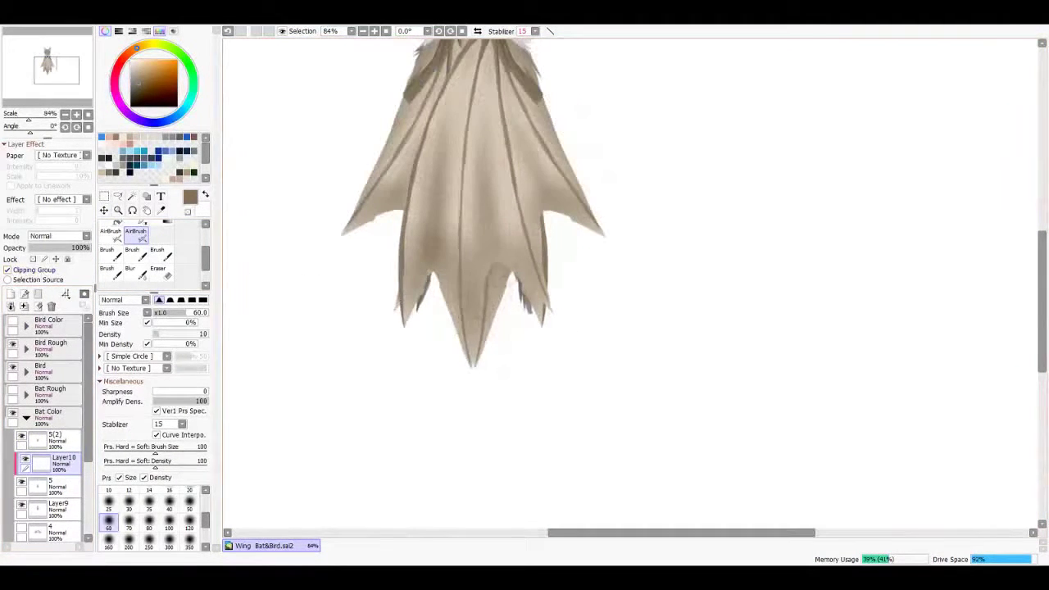
left_click_drag(541, 342, 541, 238)
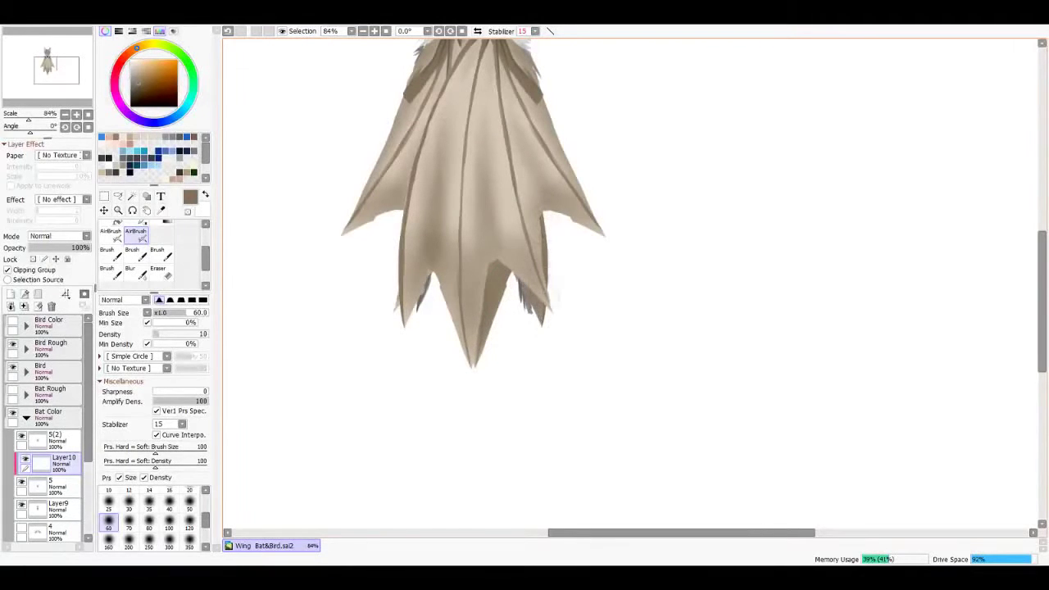
Step: Merge the shadow layer and the mirrored wing copy into wing layer 5
key("ctrl+e")
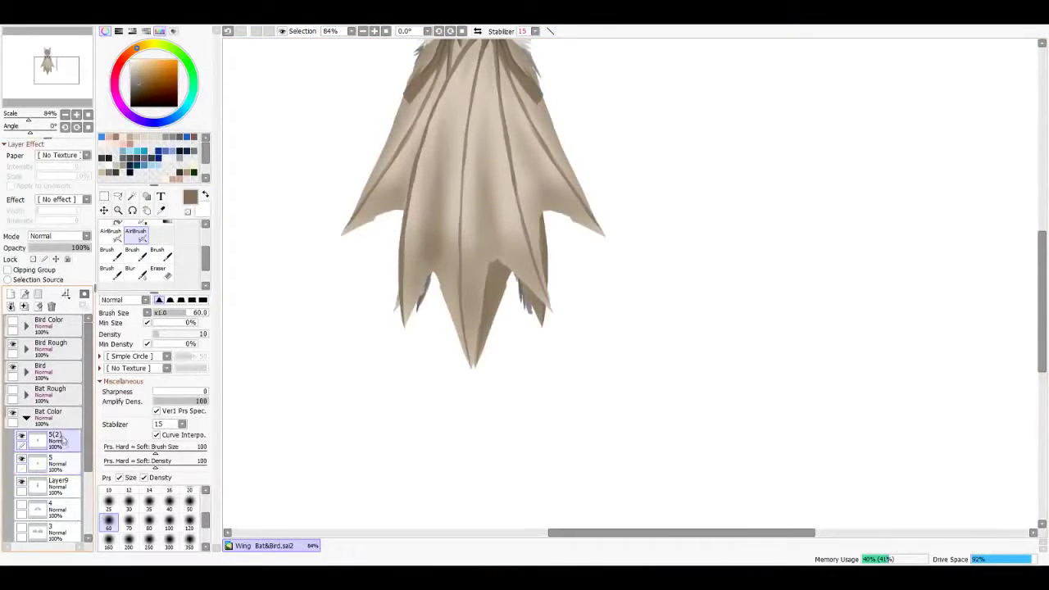
scroll(456, 287, "down", 5)
scroll(399, 328, "up", 2)
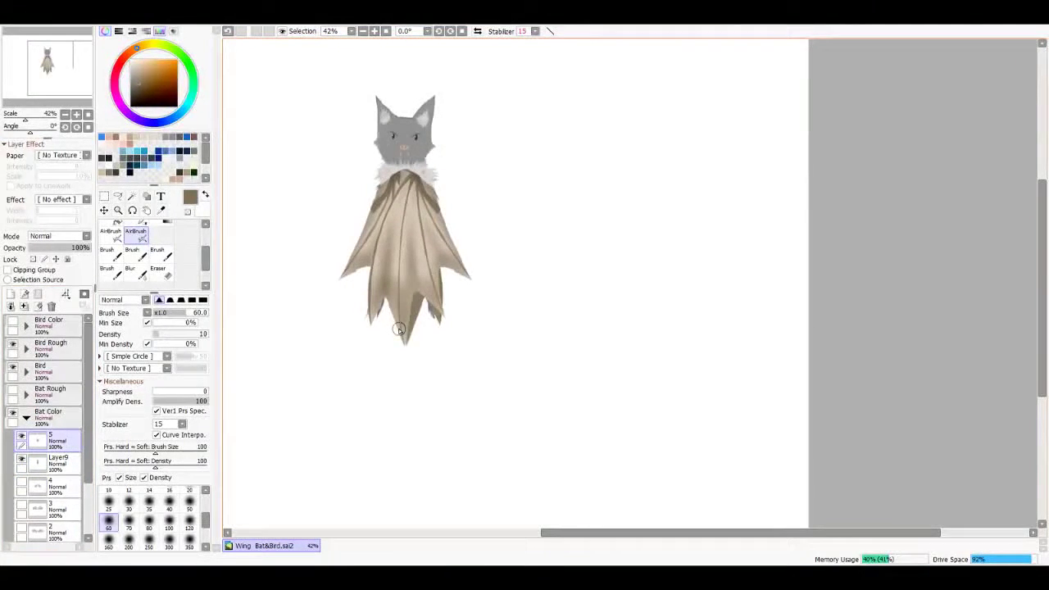